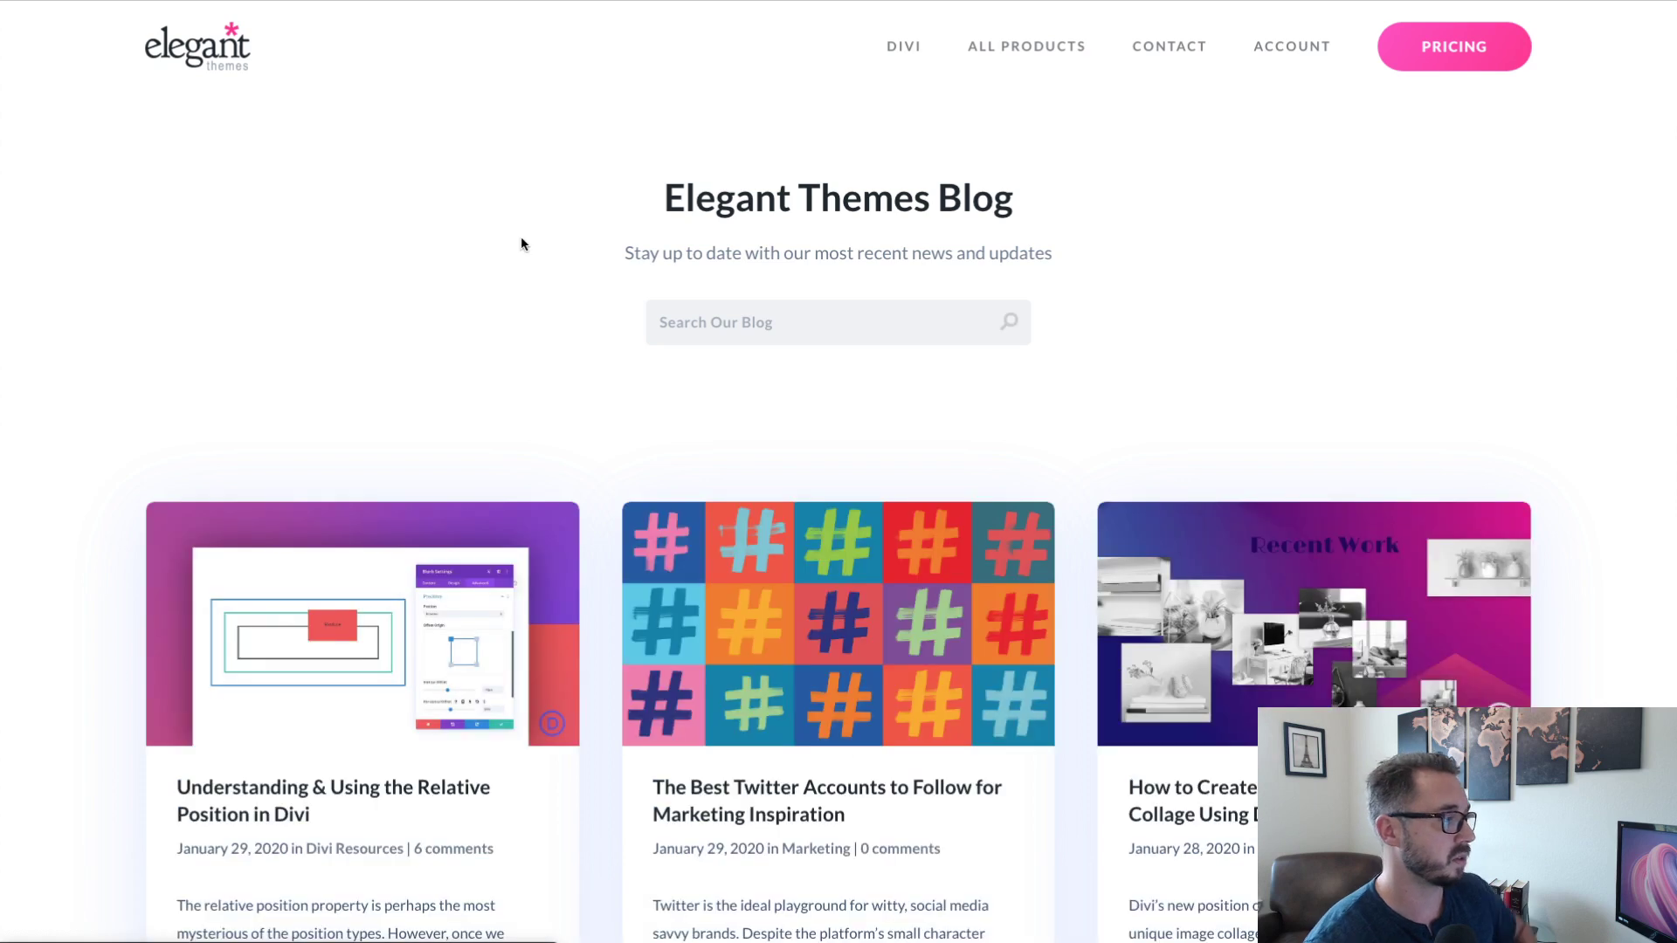
- Open the blog post about creating an interactive image collage using Divi's position options
{"action": "scroll", "coordinate": [1588, 479], "scroll_direction": "down", "scroll_amount": 3}
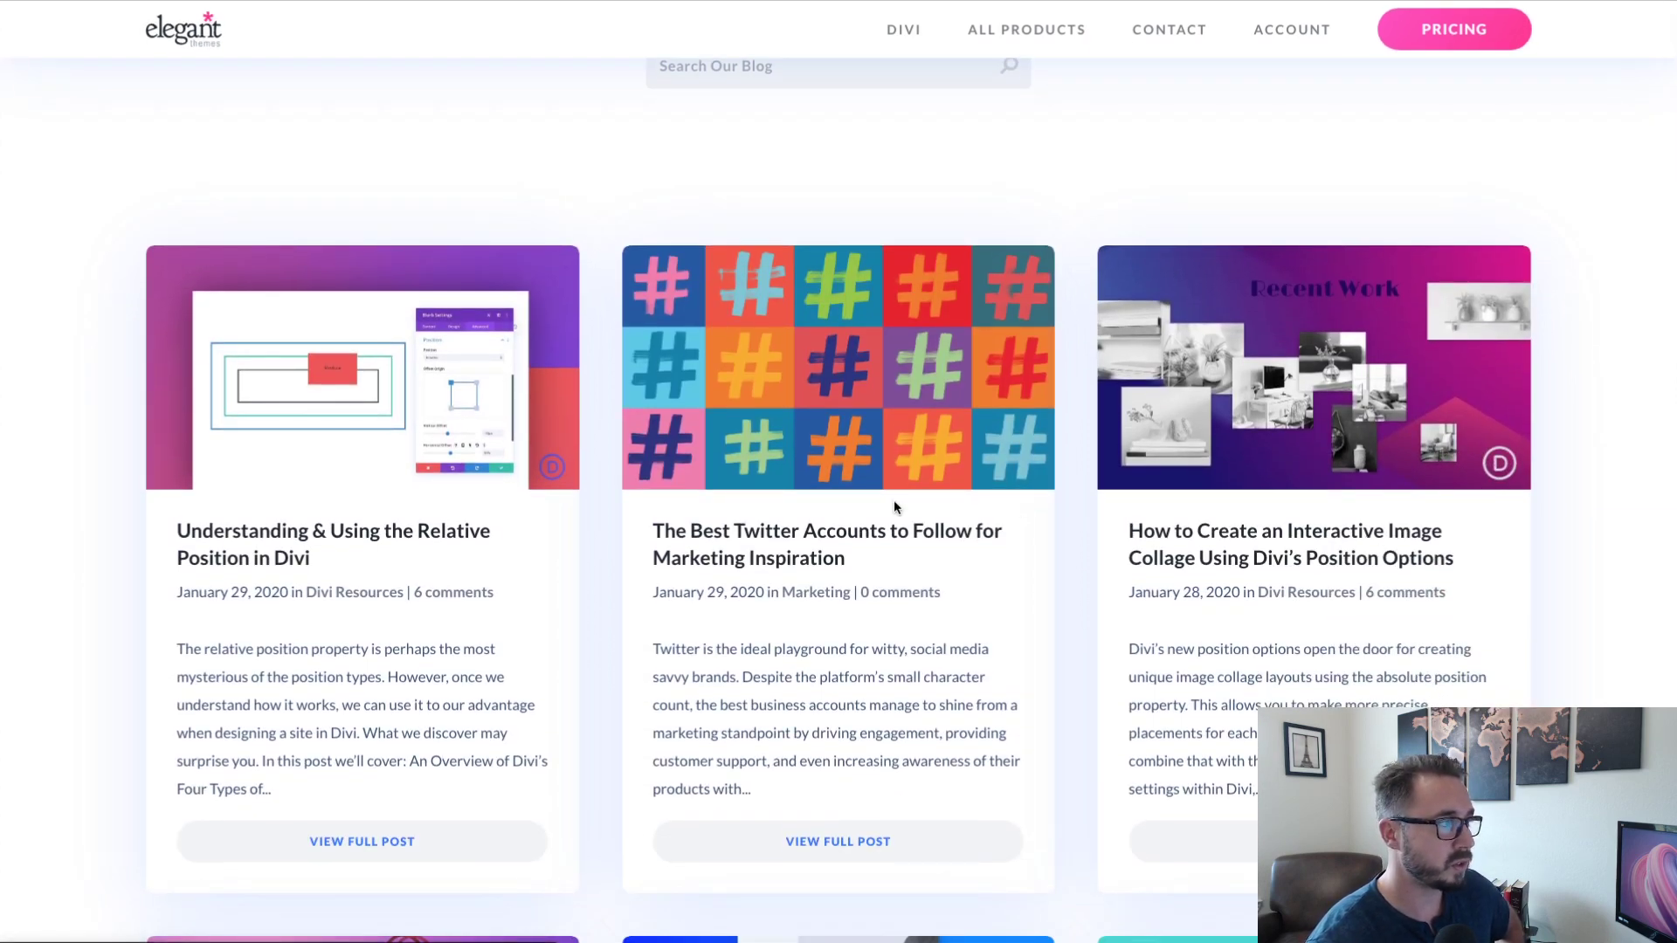
{"action": "left_click", "coordinate": [1128, 379]}
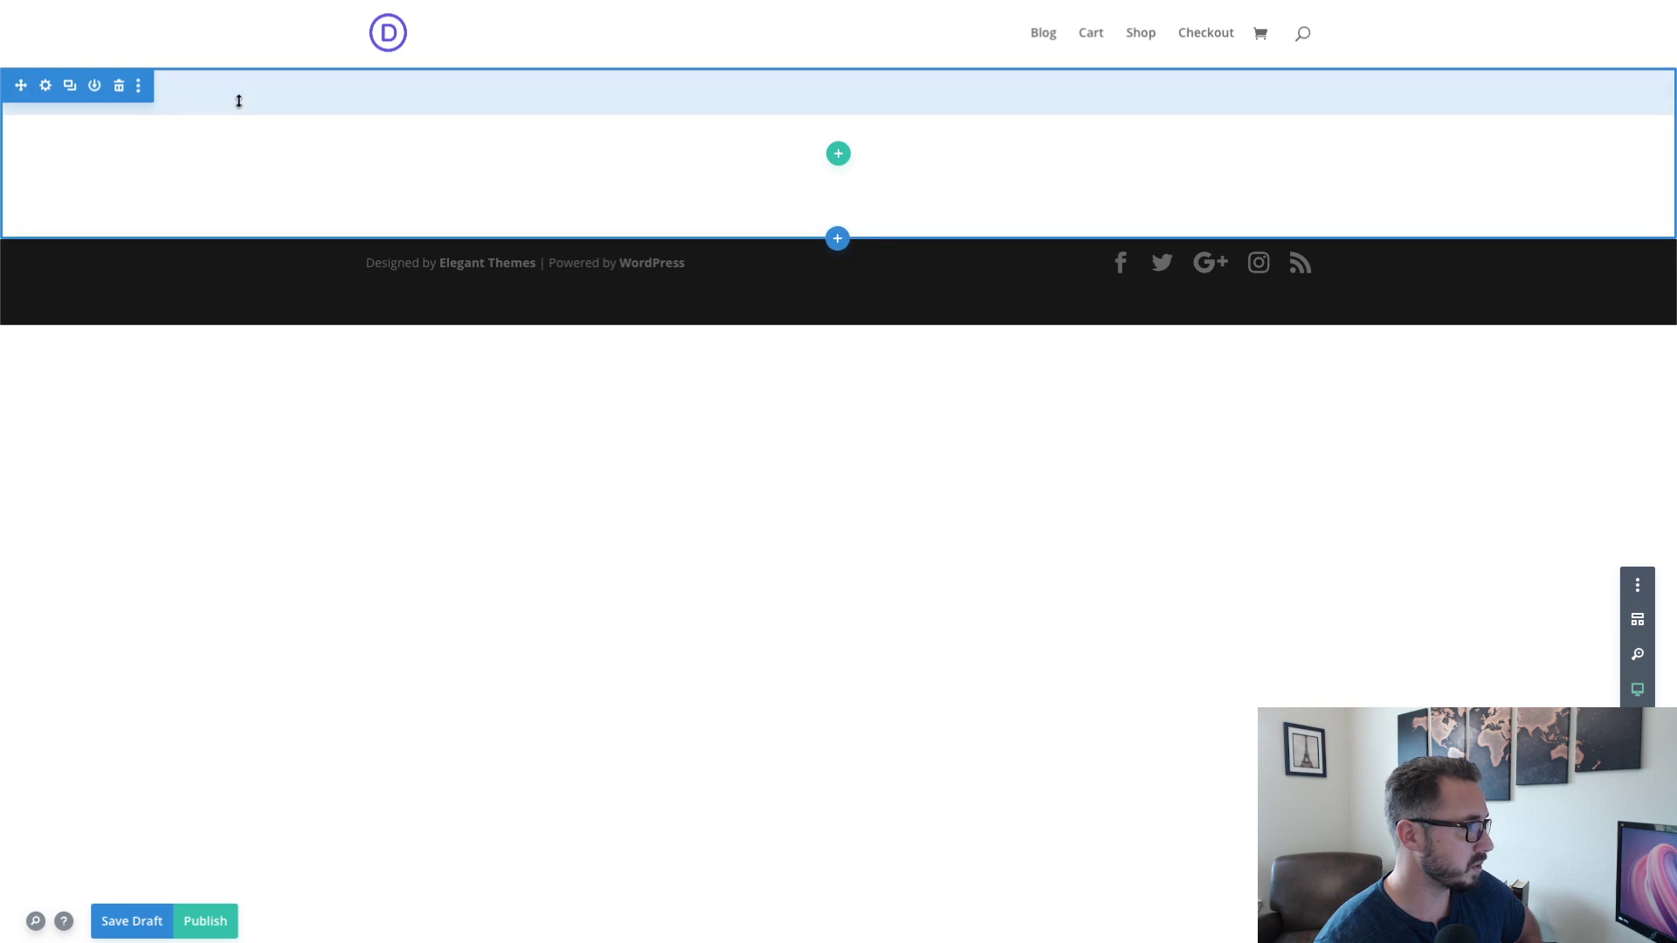
- Insert a one-column row into the empty section without adding a module
{"action": "left_click", "coordinate": [838, 156]}
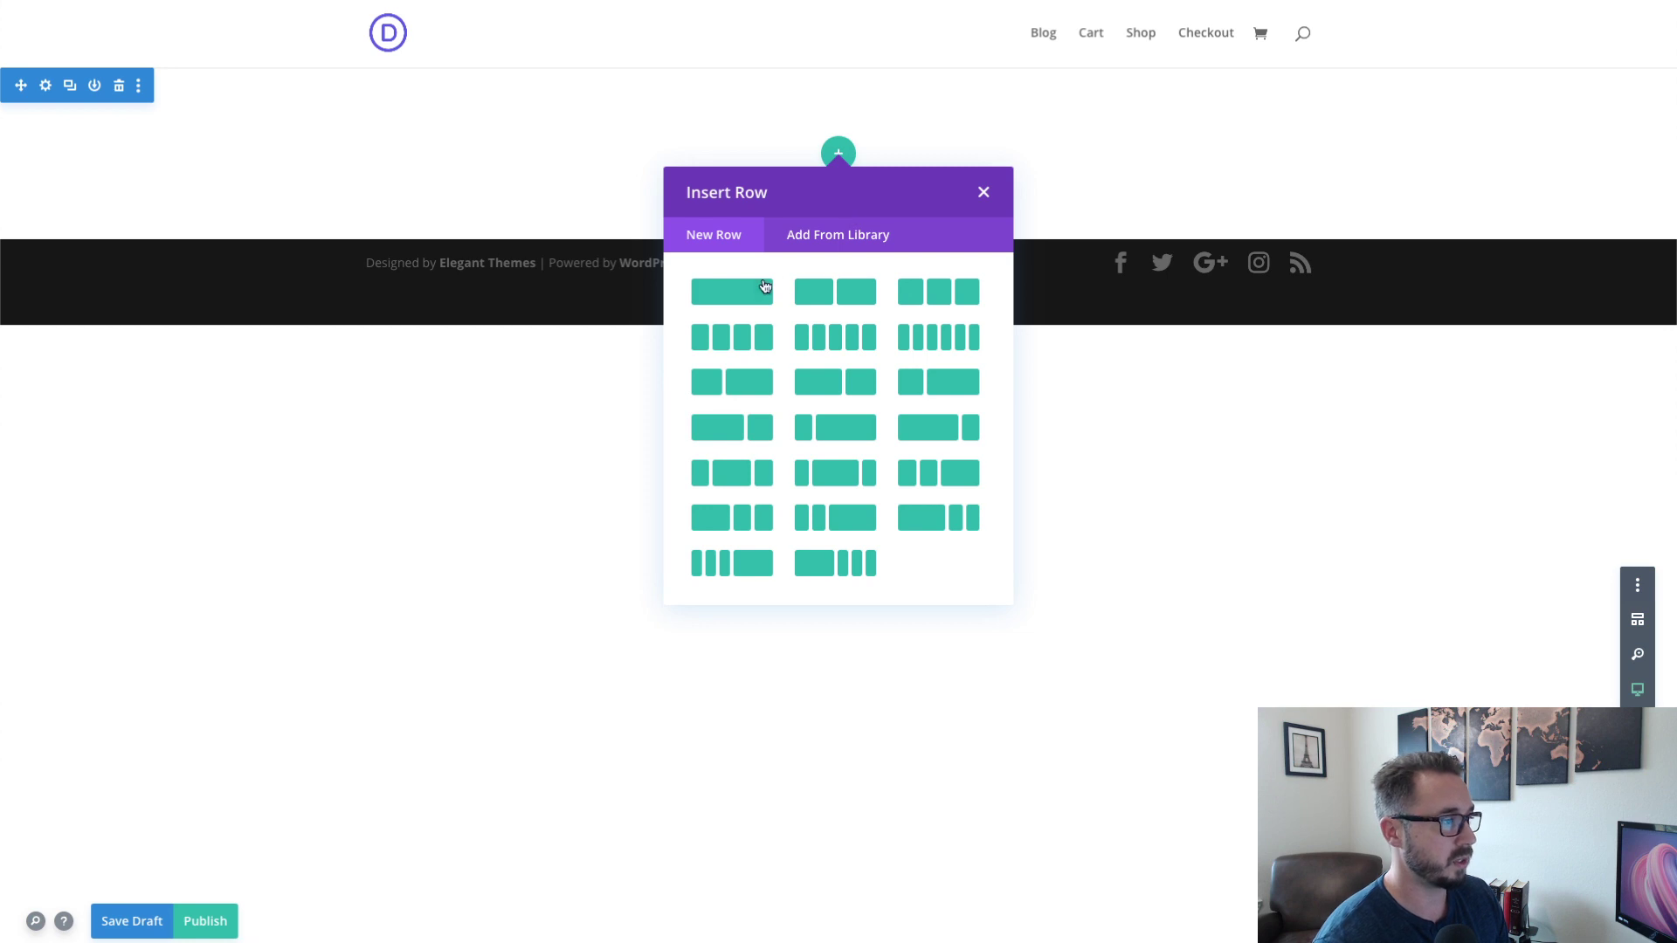
{"action": "left_click", "coordinate": [729, 301]}
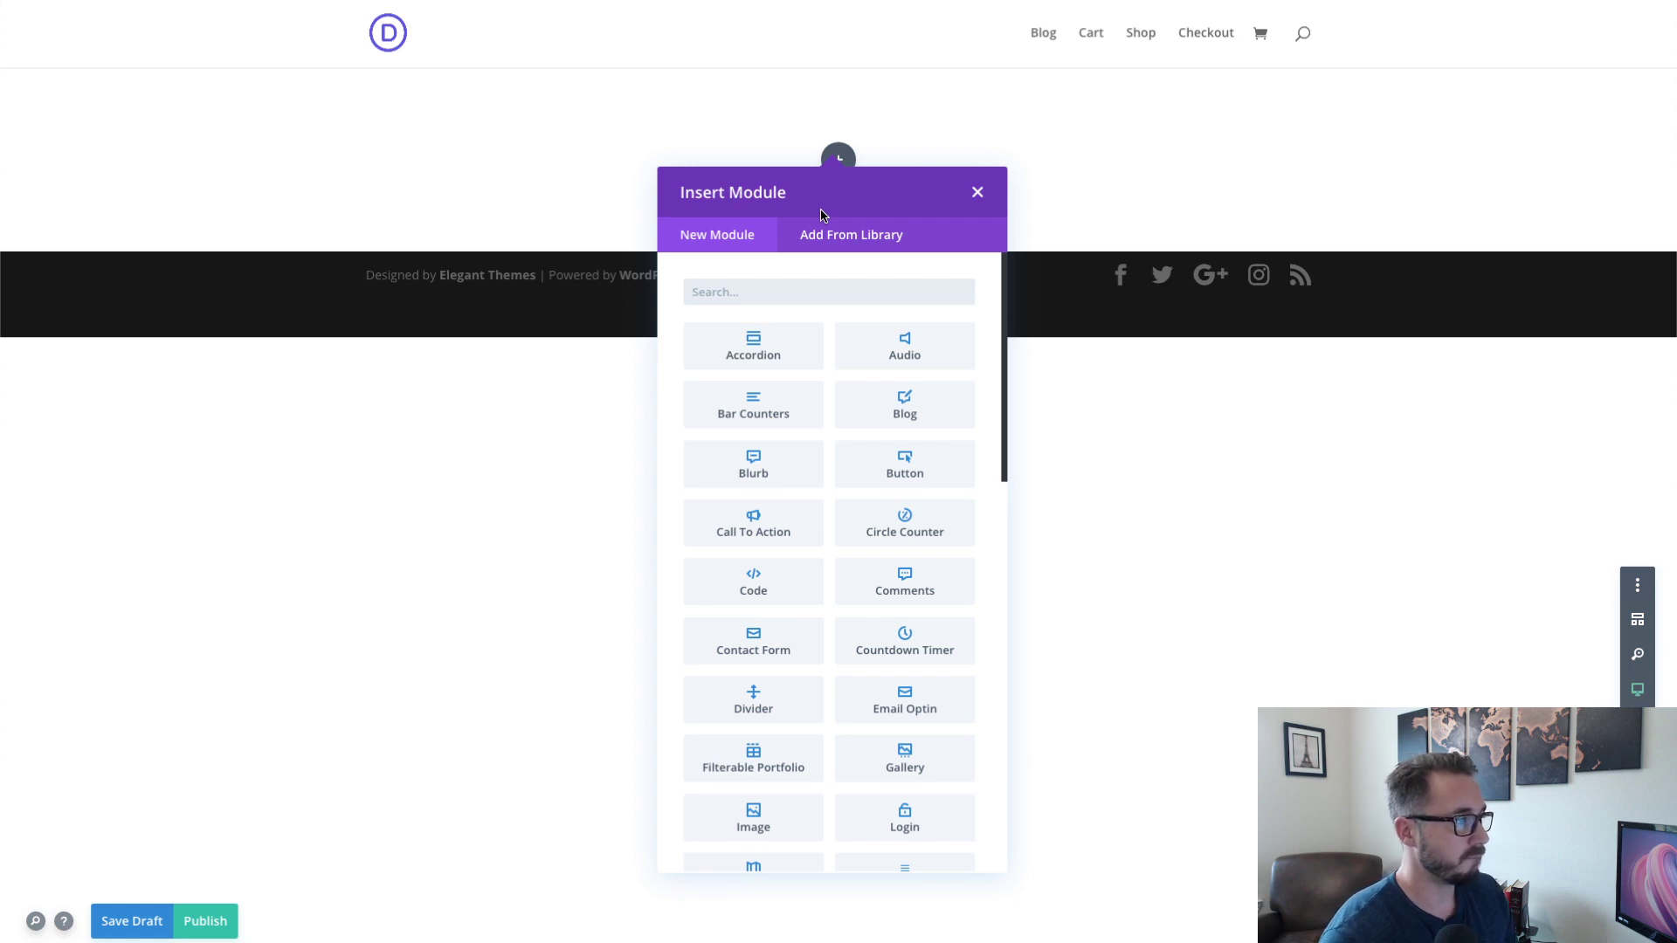
{"action": "left_click", "coordinate": [978, 194]}
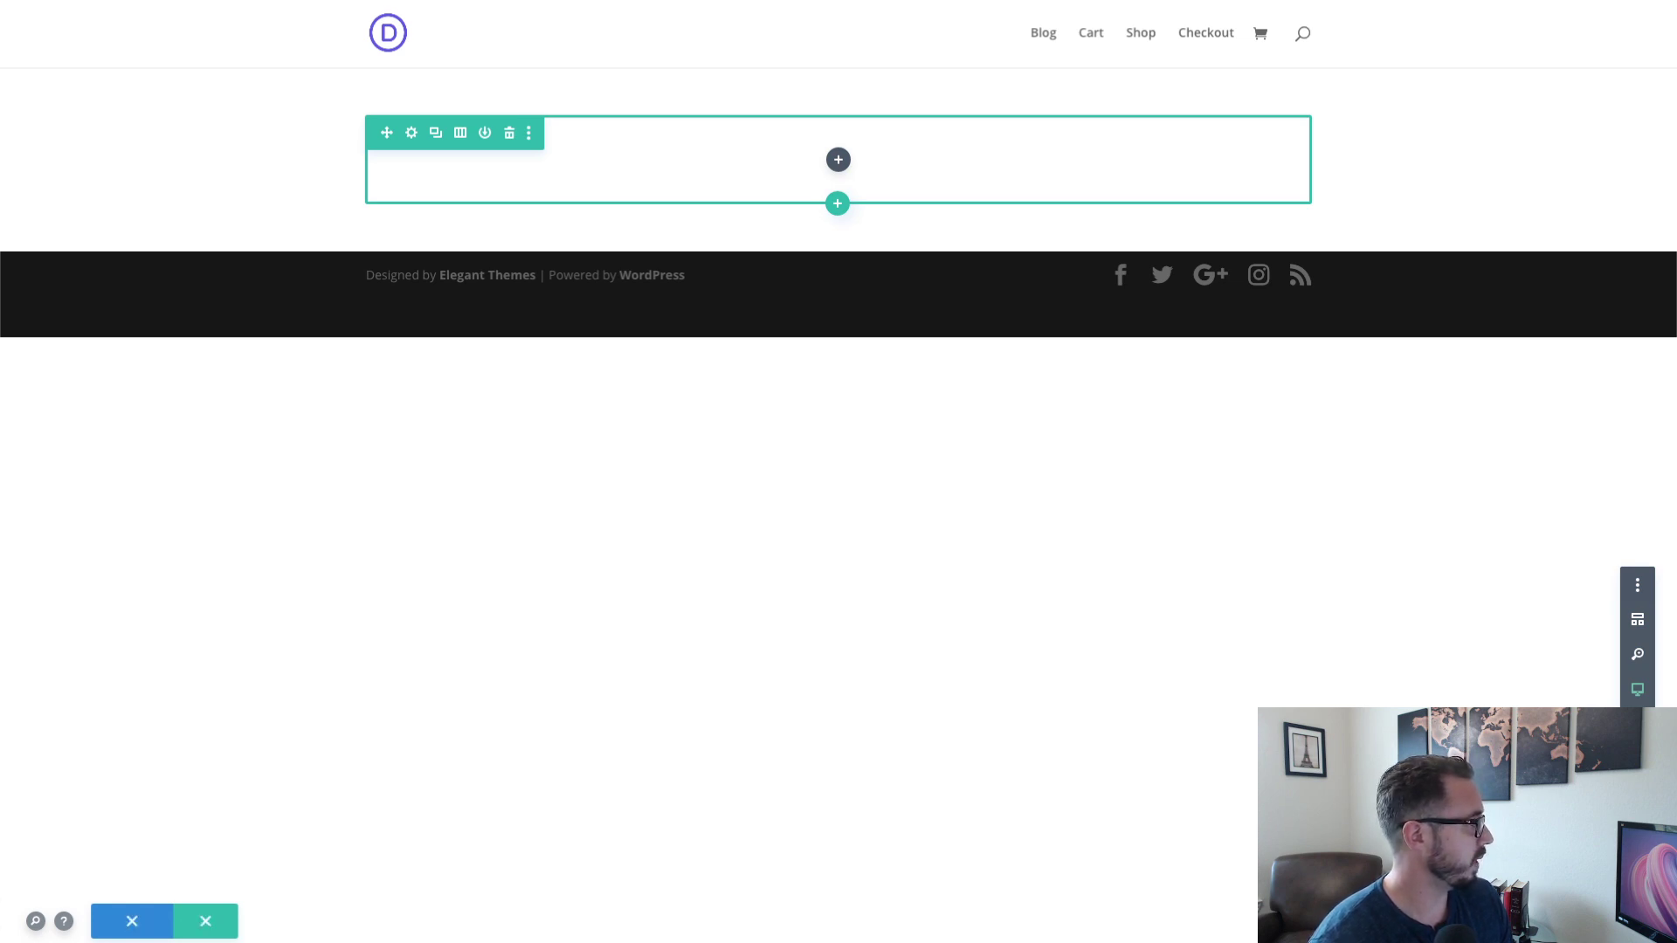
- Open the new row's settings, shorten the settings window and move it clear of the row's add-module control
{"action": "left_click", "coordinate": [411, 134]}
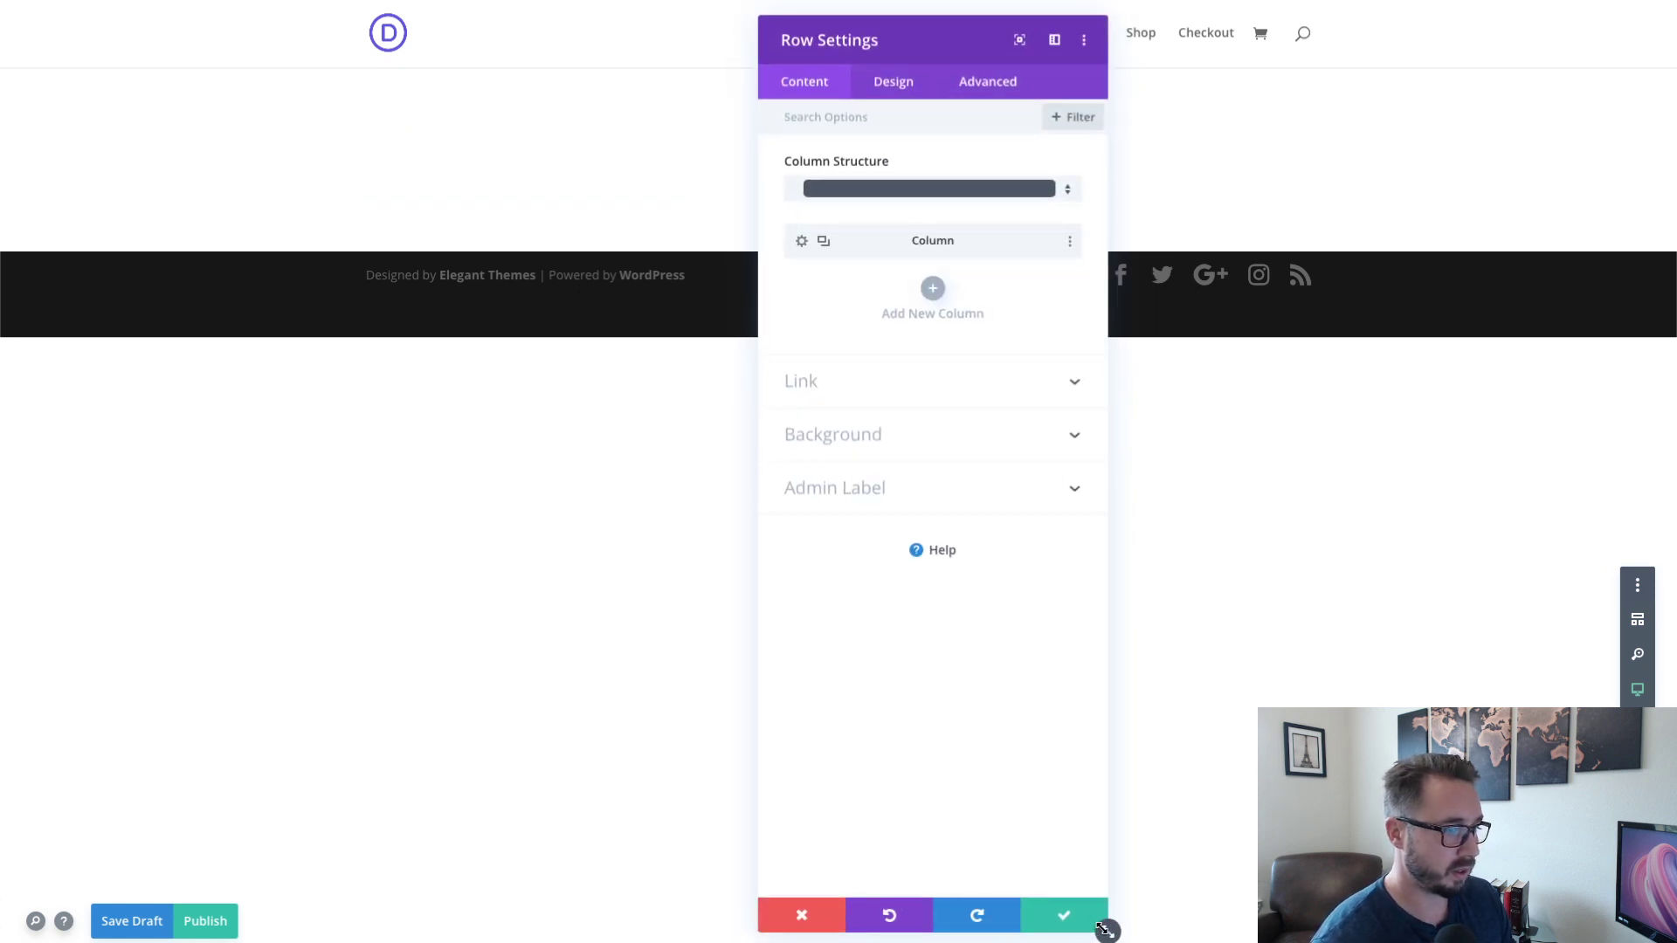
{"action": "left_click_drag", "start_coordinate": [1105, 921], "coordinate": [1088, 537]}
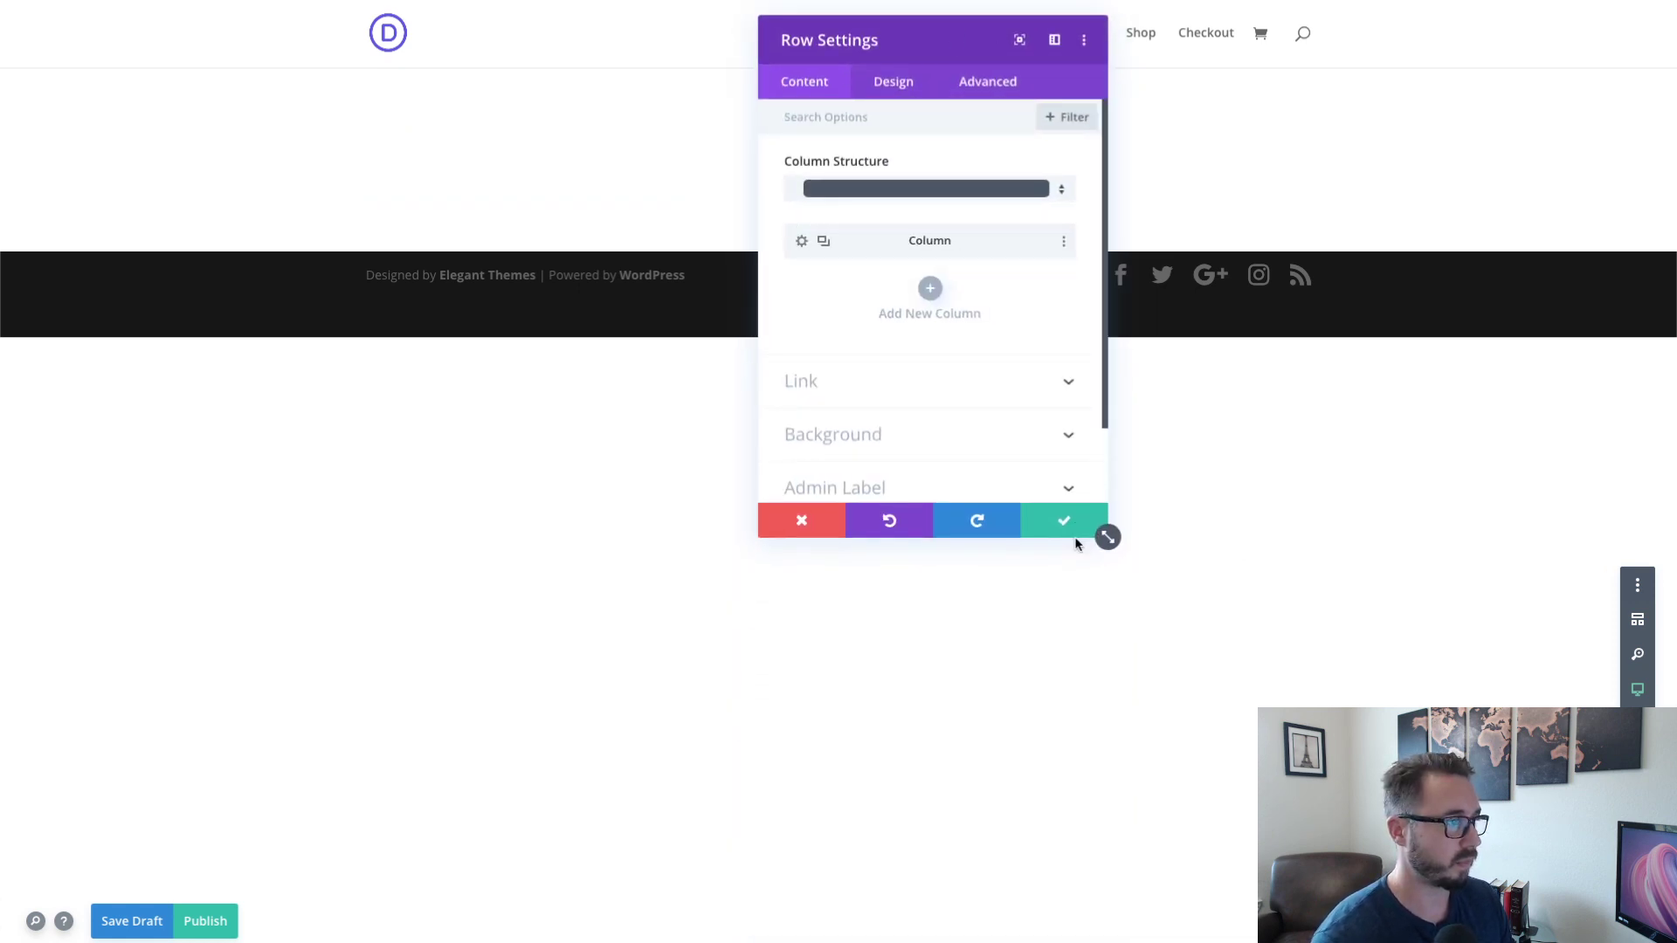
{"action": "left_click_drag", "start_coordinate": [957, 46], "coordinate": [1384, 103]}
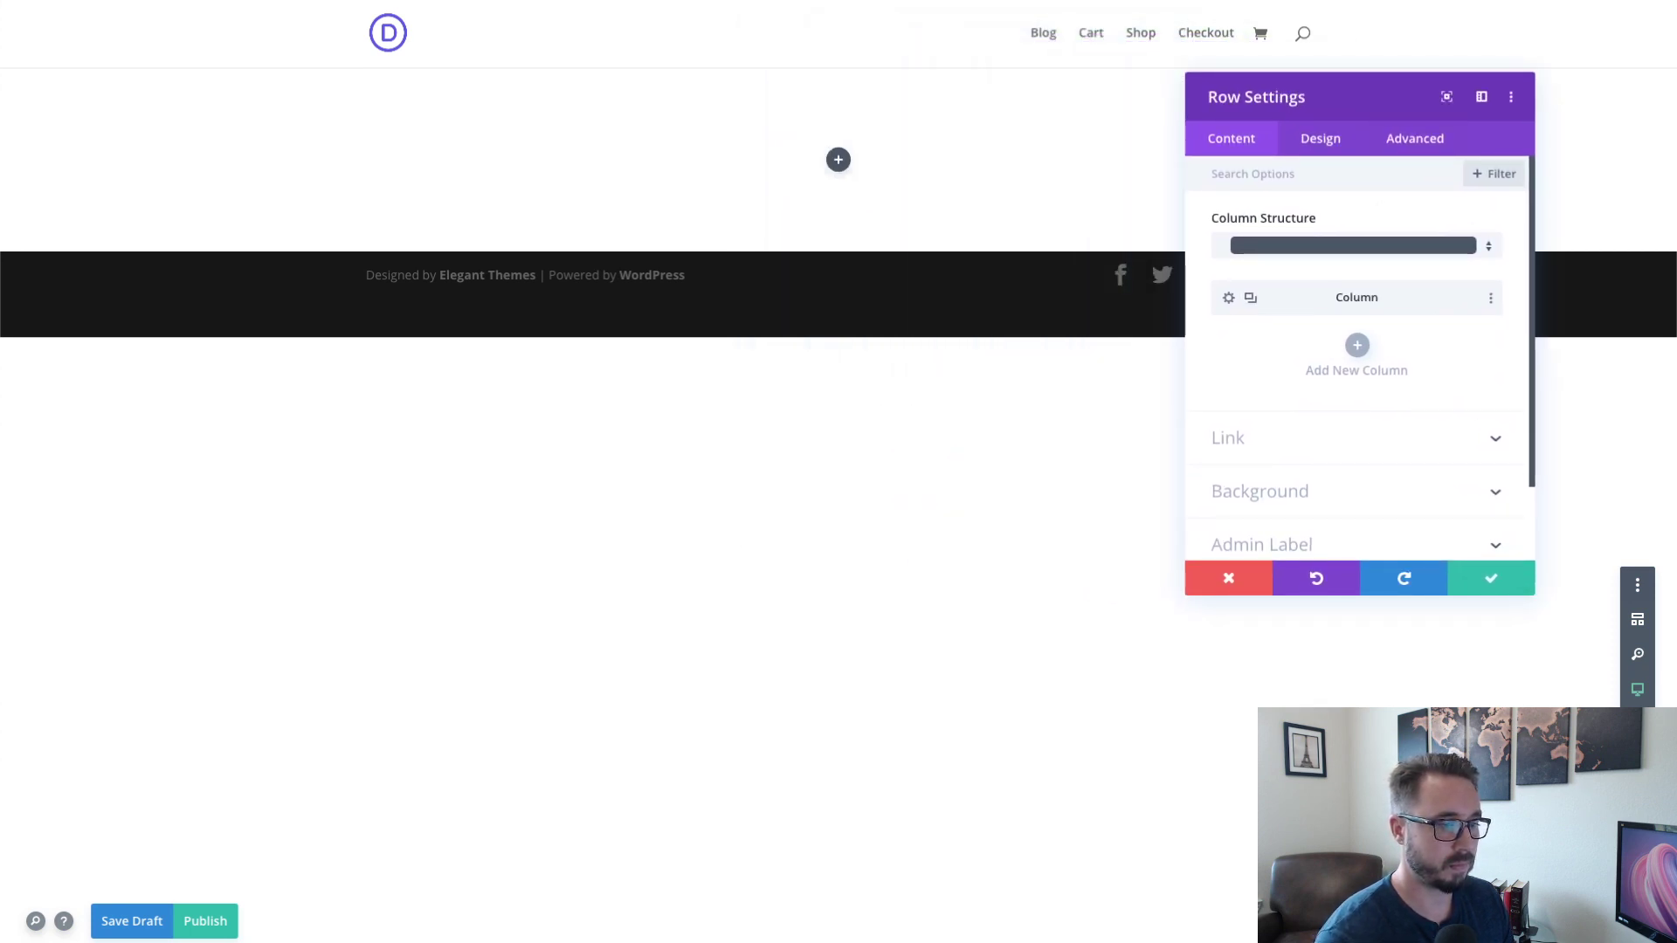
{"action": "left_click", "coordinate": [1638, 917]}
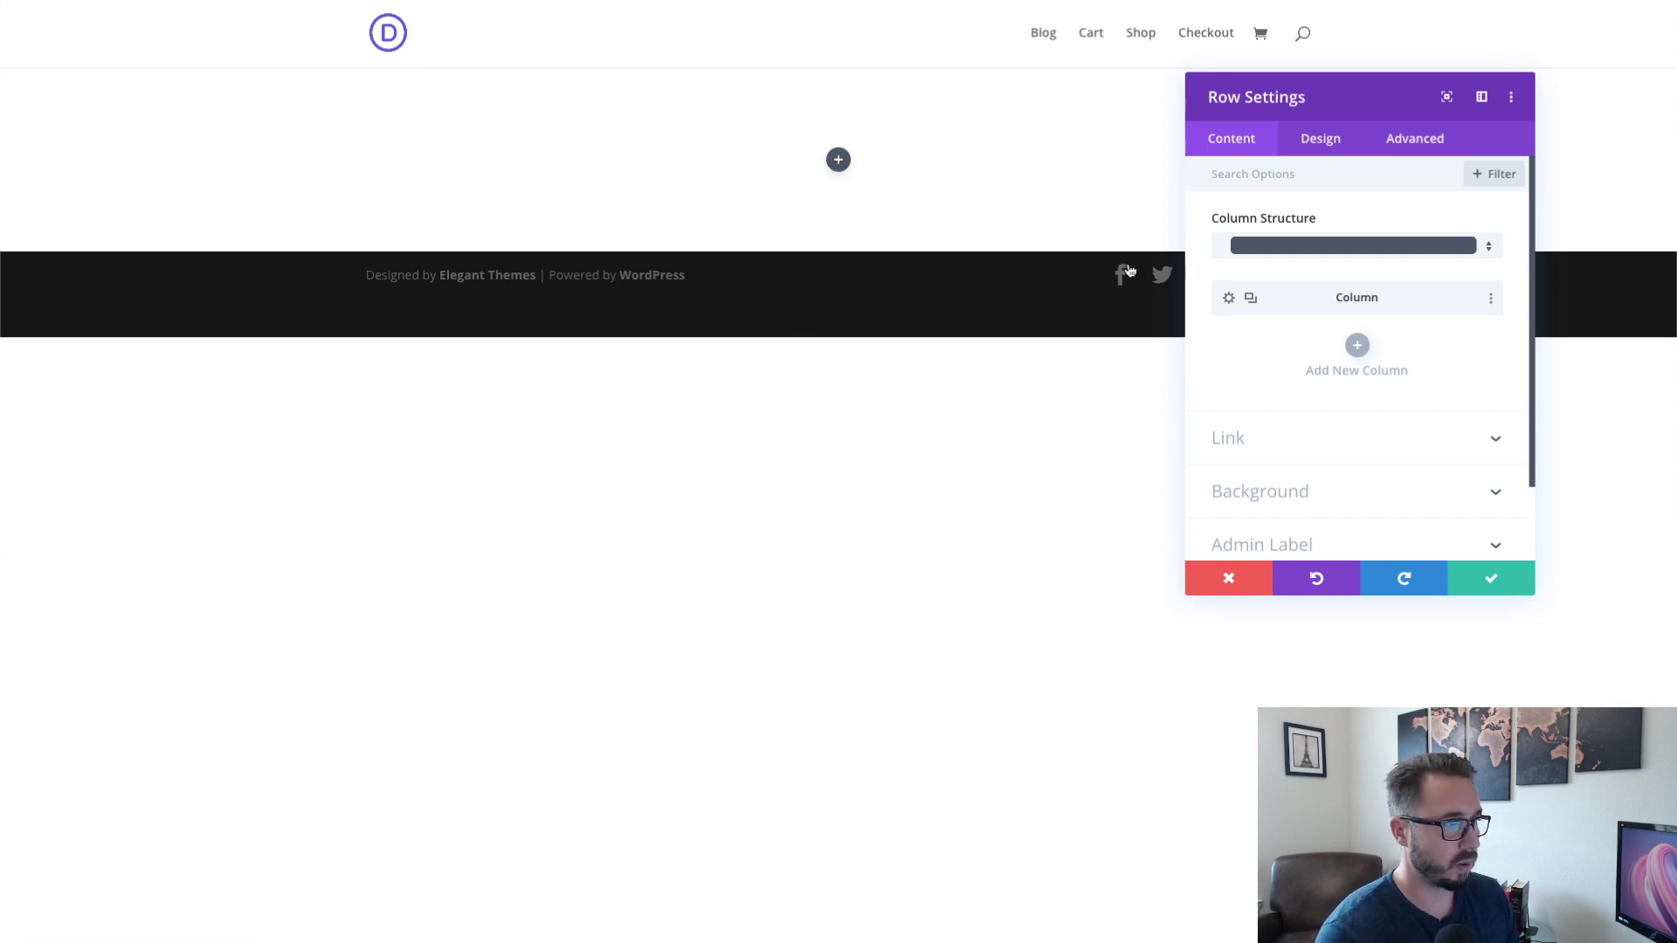
- Enable a custom gutter width for the row and set it to 1
{"action": "left_click", "coordinate": [1339, 141]}
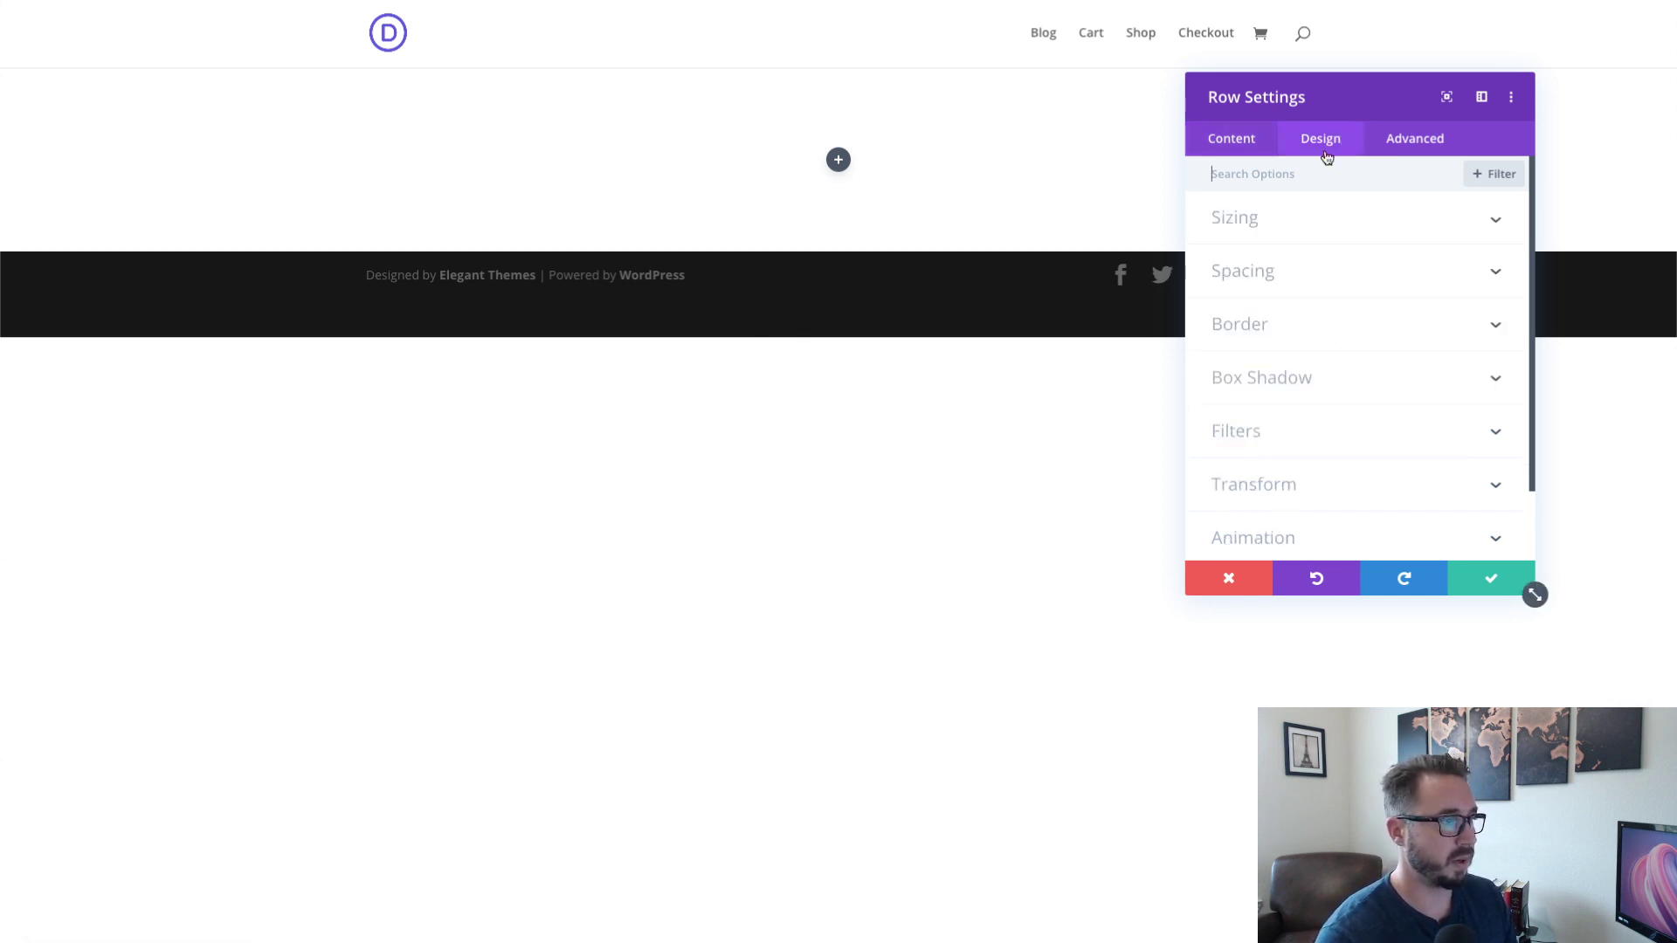
{"action": "left_click", "coordinate": [1285, 230]}
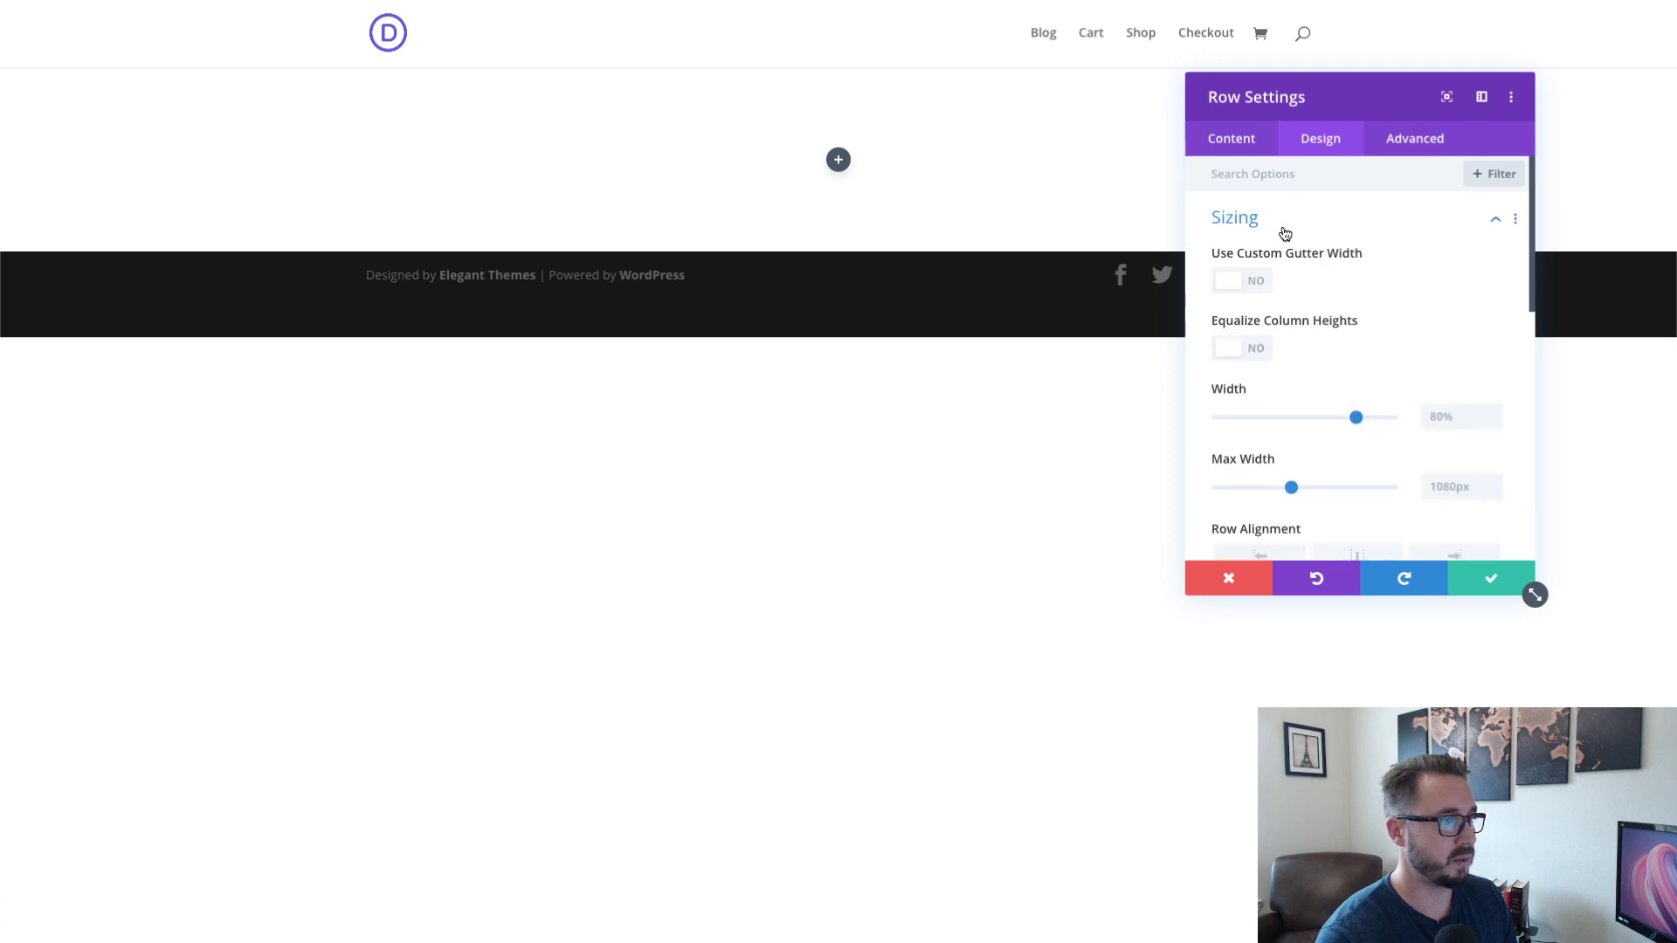
{"action": "left_click", "coordinate": [1255, 282]}
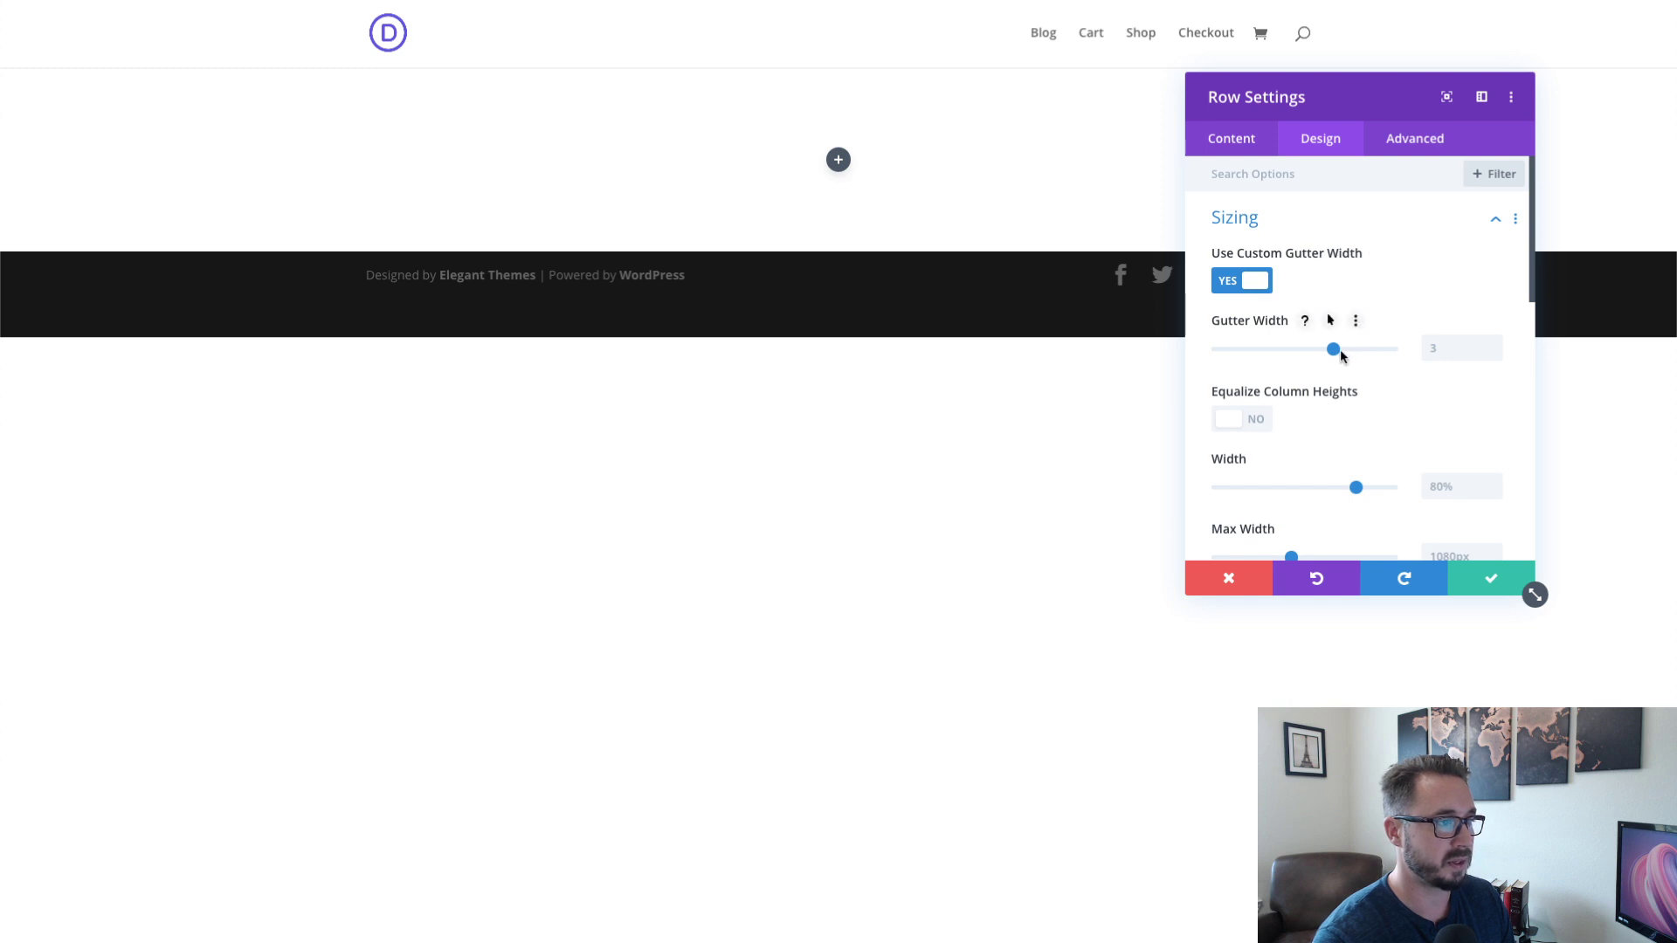
{"action": "left_click_drag", "start_coordinate": [1332, 350], "coordinate": [1213, 357]}
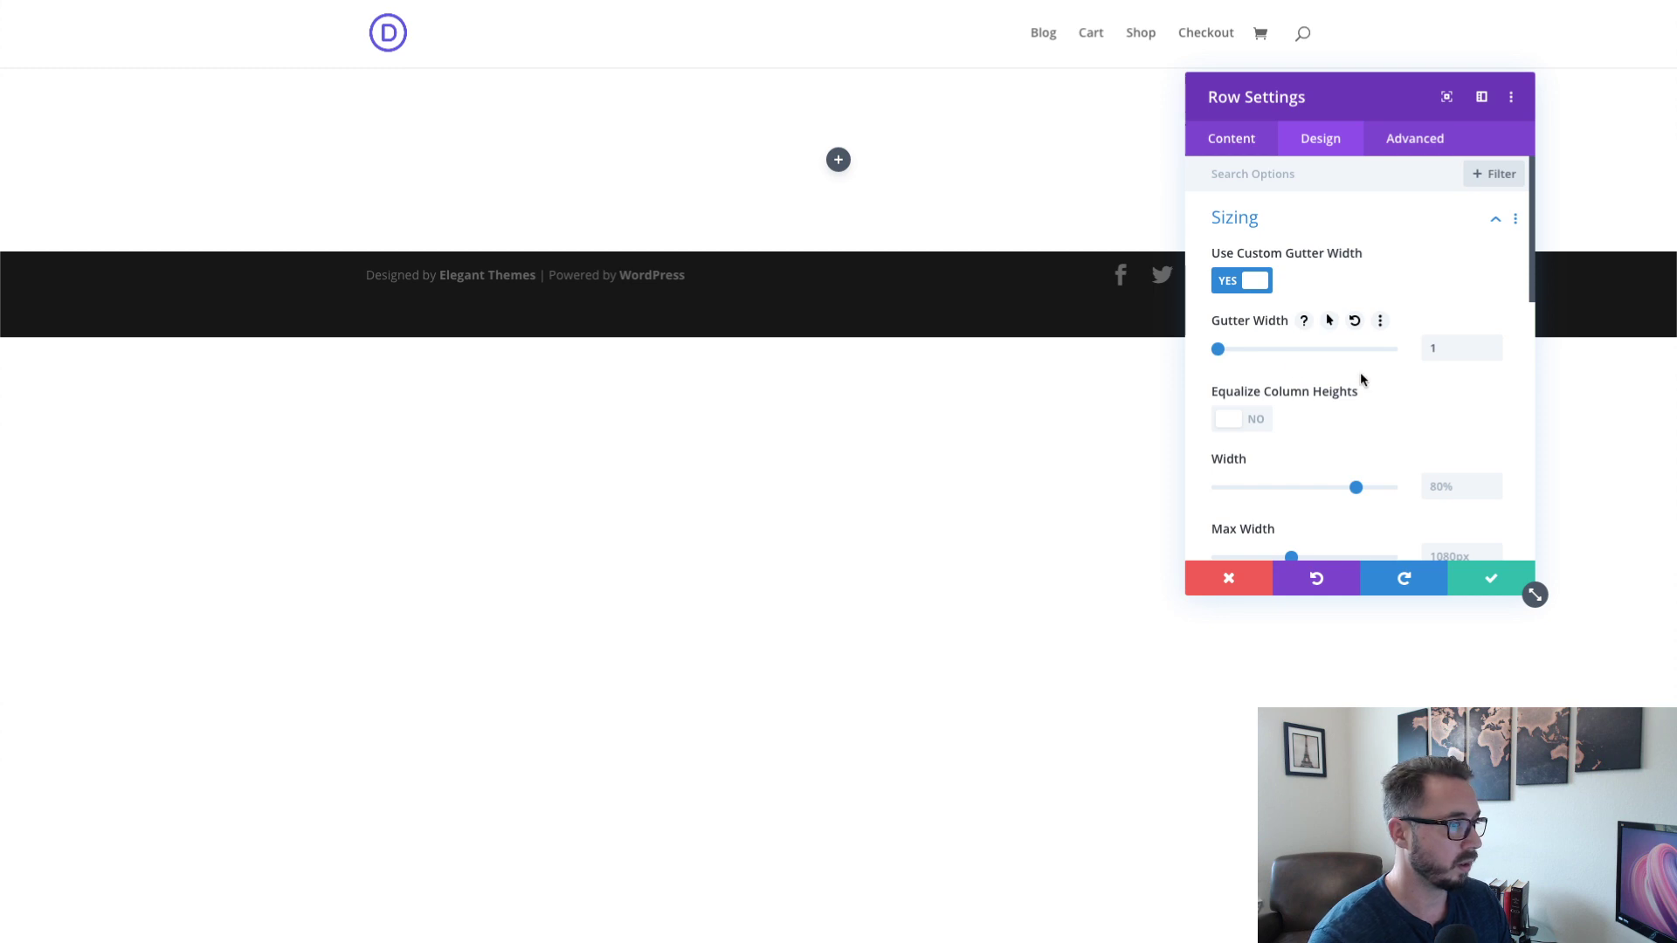
- Set the row's width and max width to 100%
{"action": "scroll", "coordinate": [1360, 392], "scroll_direction": "down", "scroll_amount": 2}
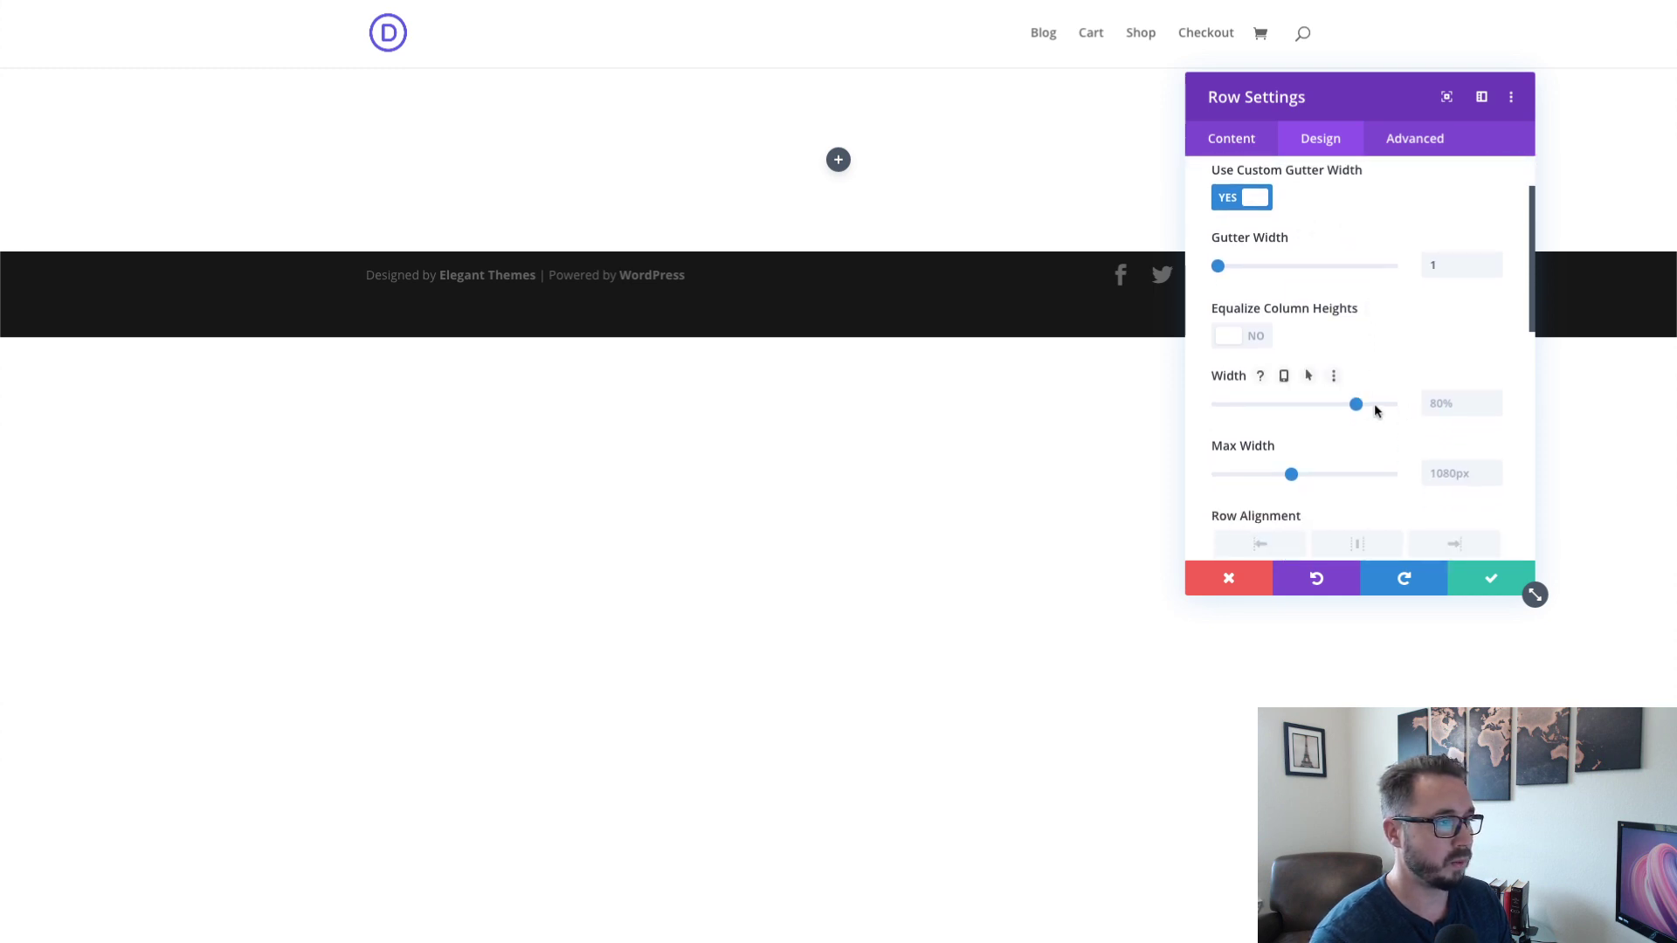
{"action": "left_click", "coordinate": [1428, 402]}
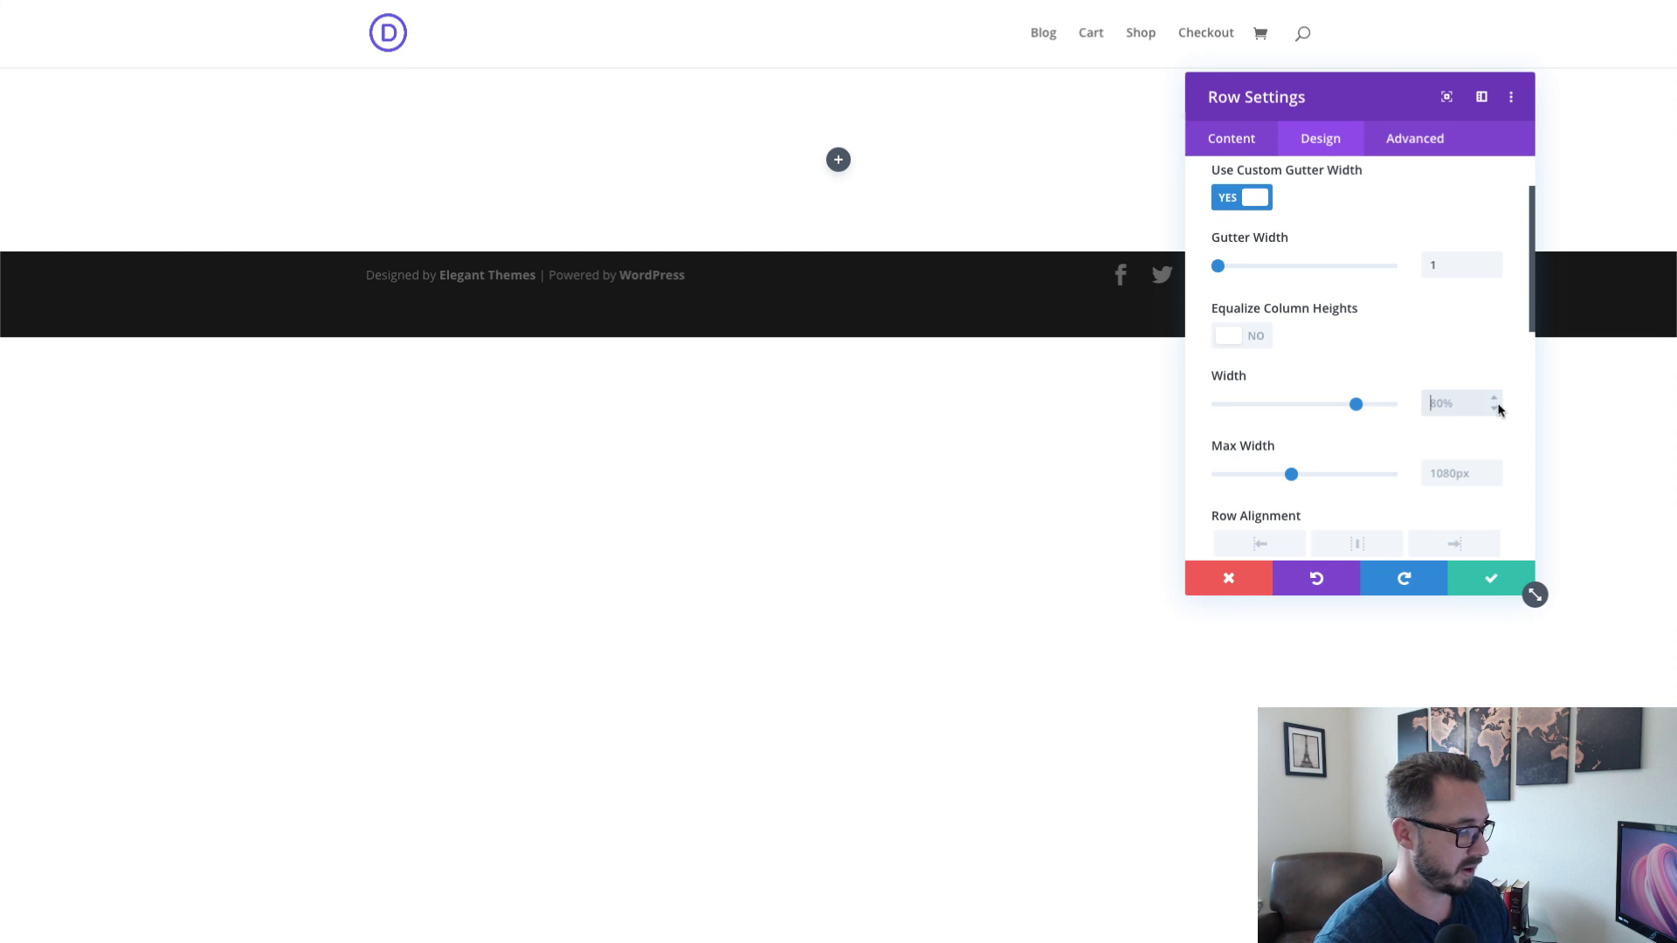
{"action": "type", "text": "100%"}
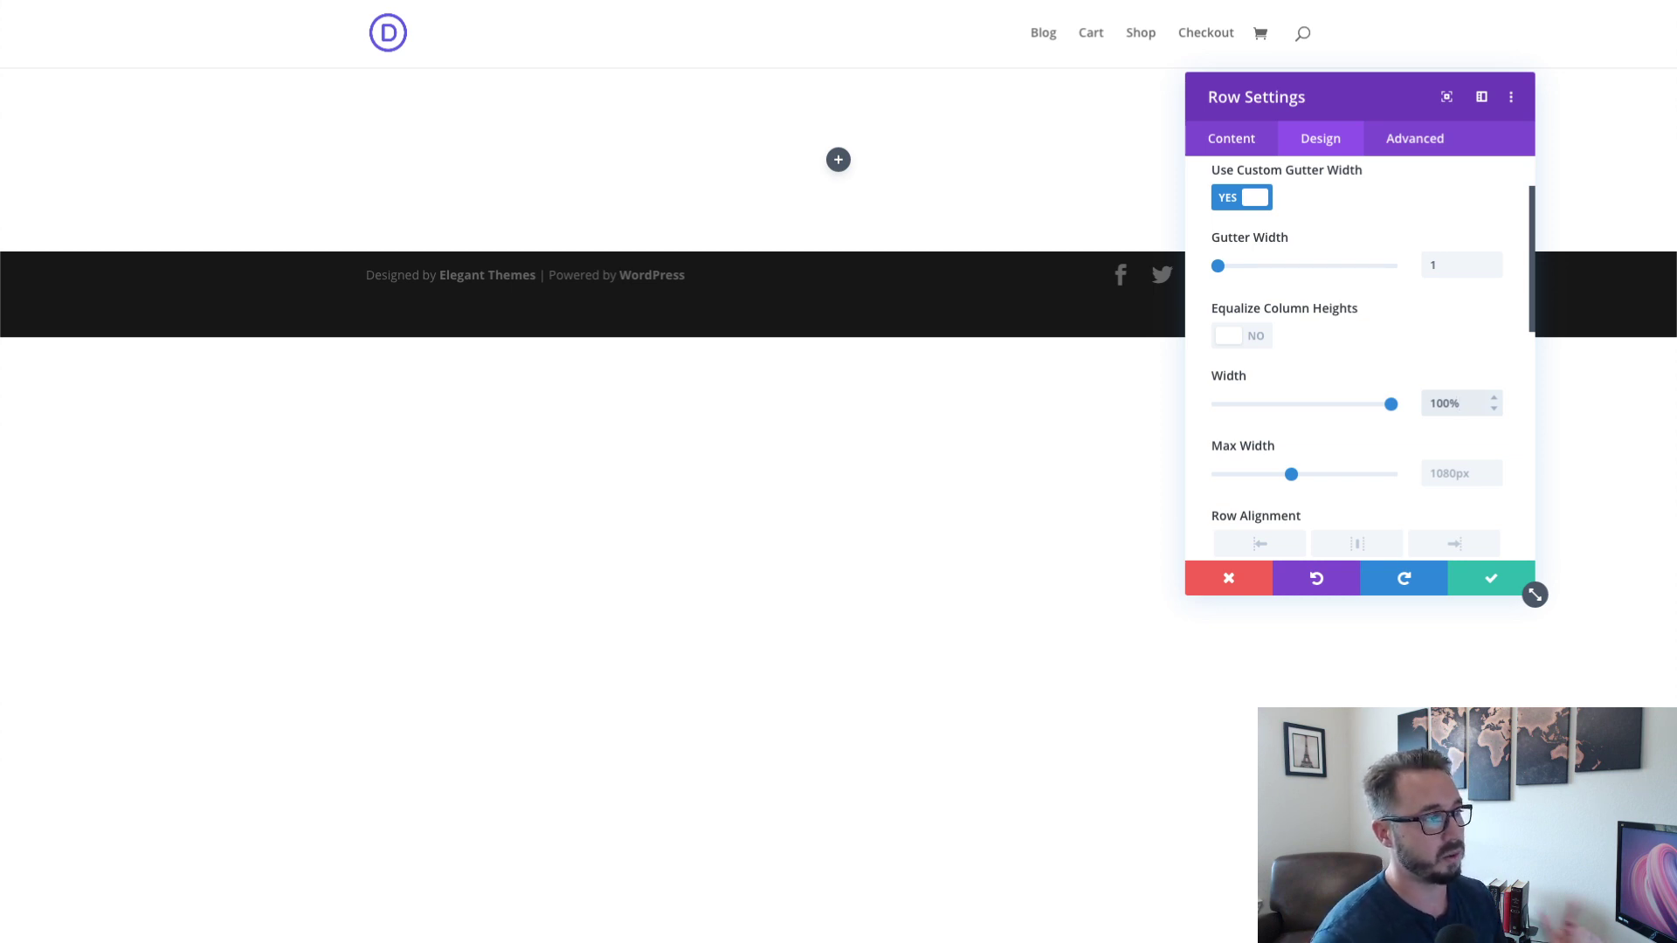
{"action": "left_click", "coordinate": [1457, 395]}
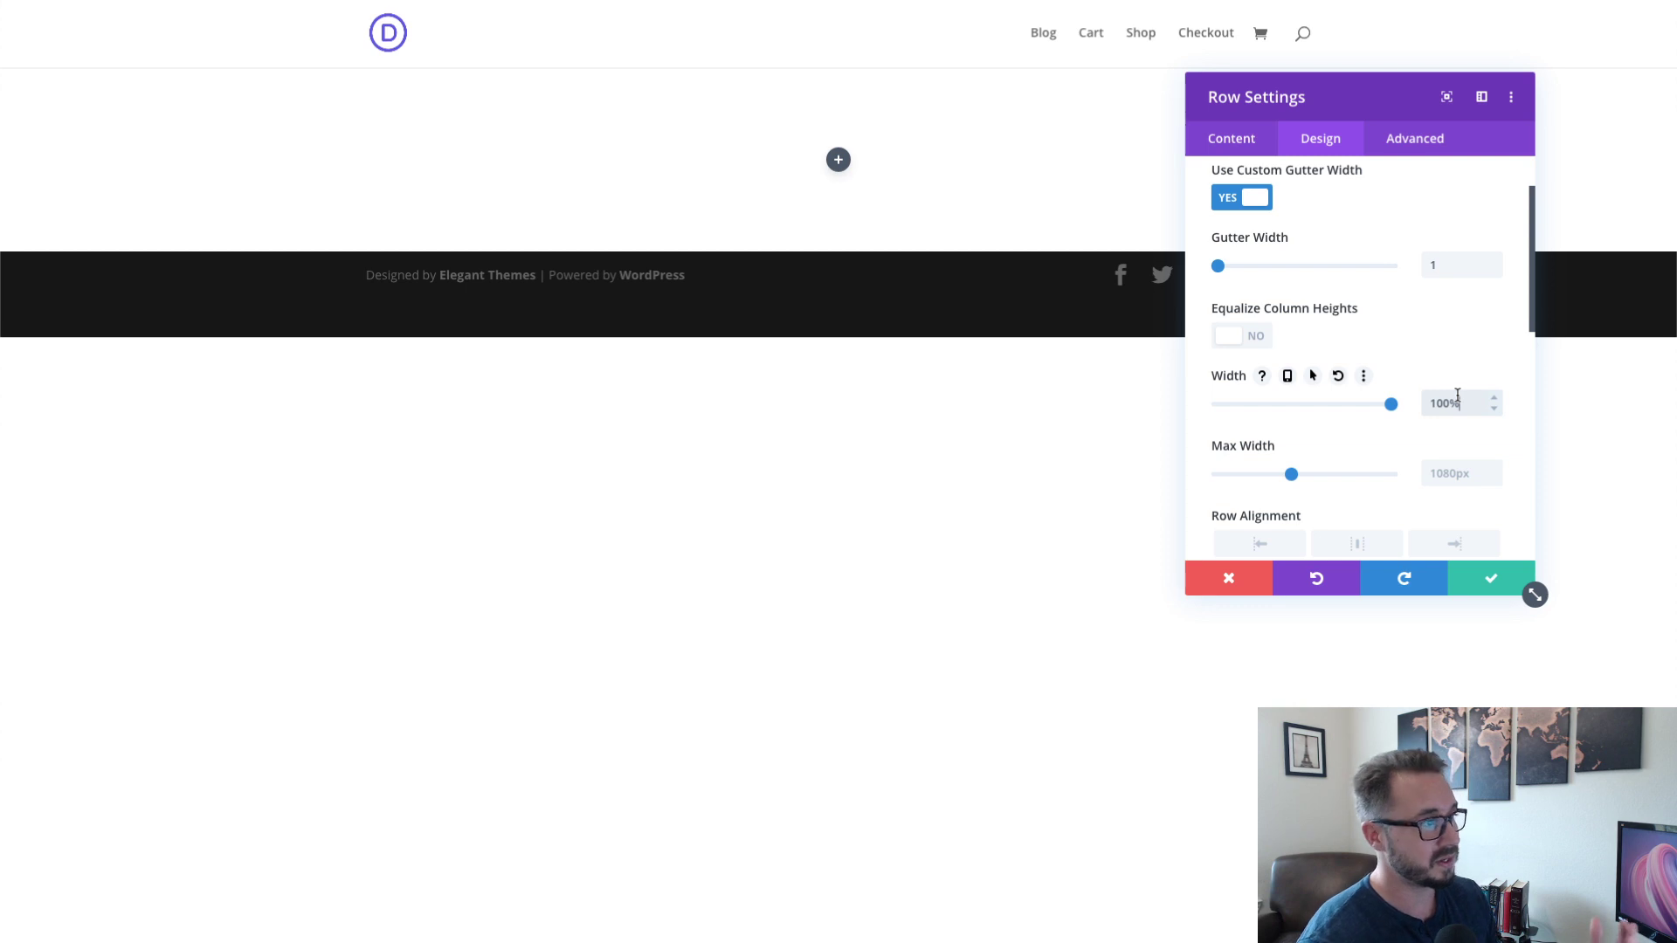
{"action": "left_click", "coordinate": [1374, 109]}
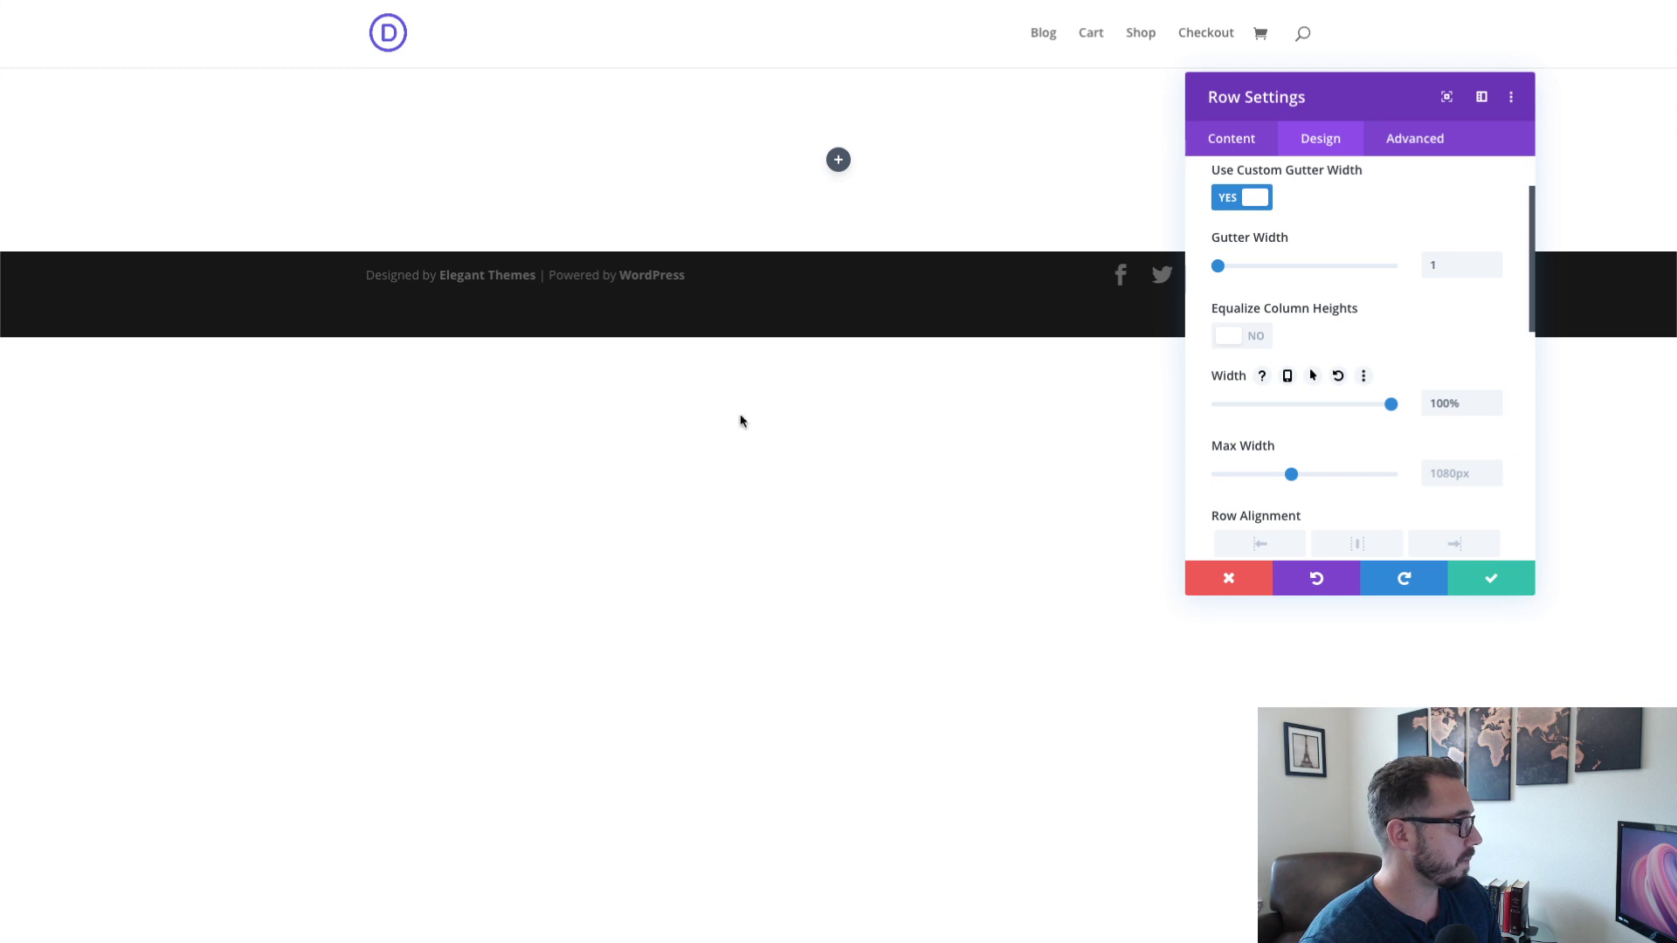
{"action": "left_click", "coordinate": [1442, 472]}
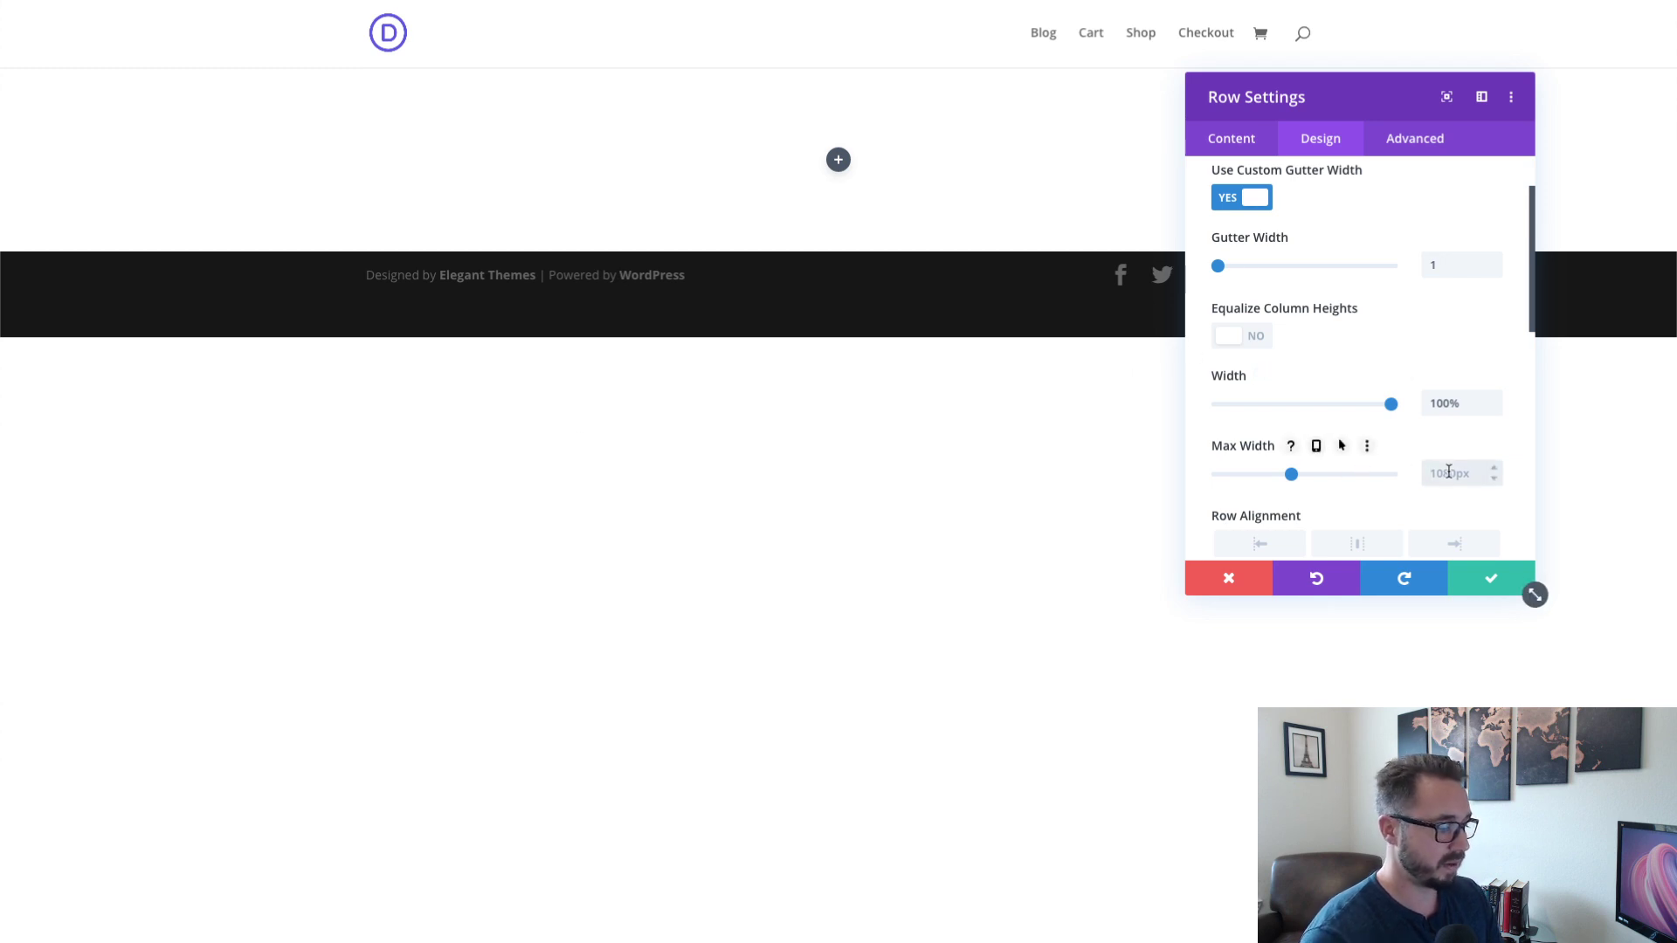
{"action": "type", "text": "1000p"}
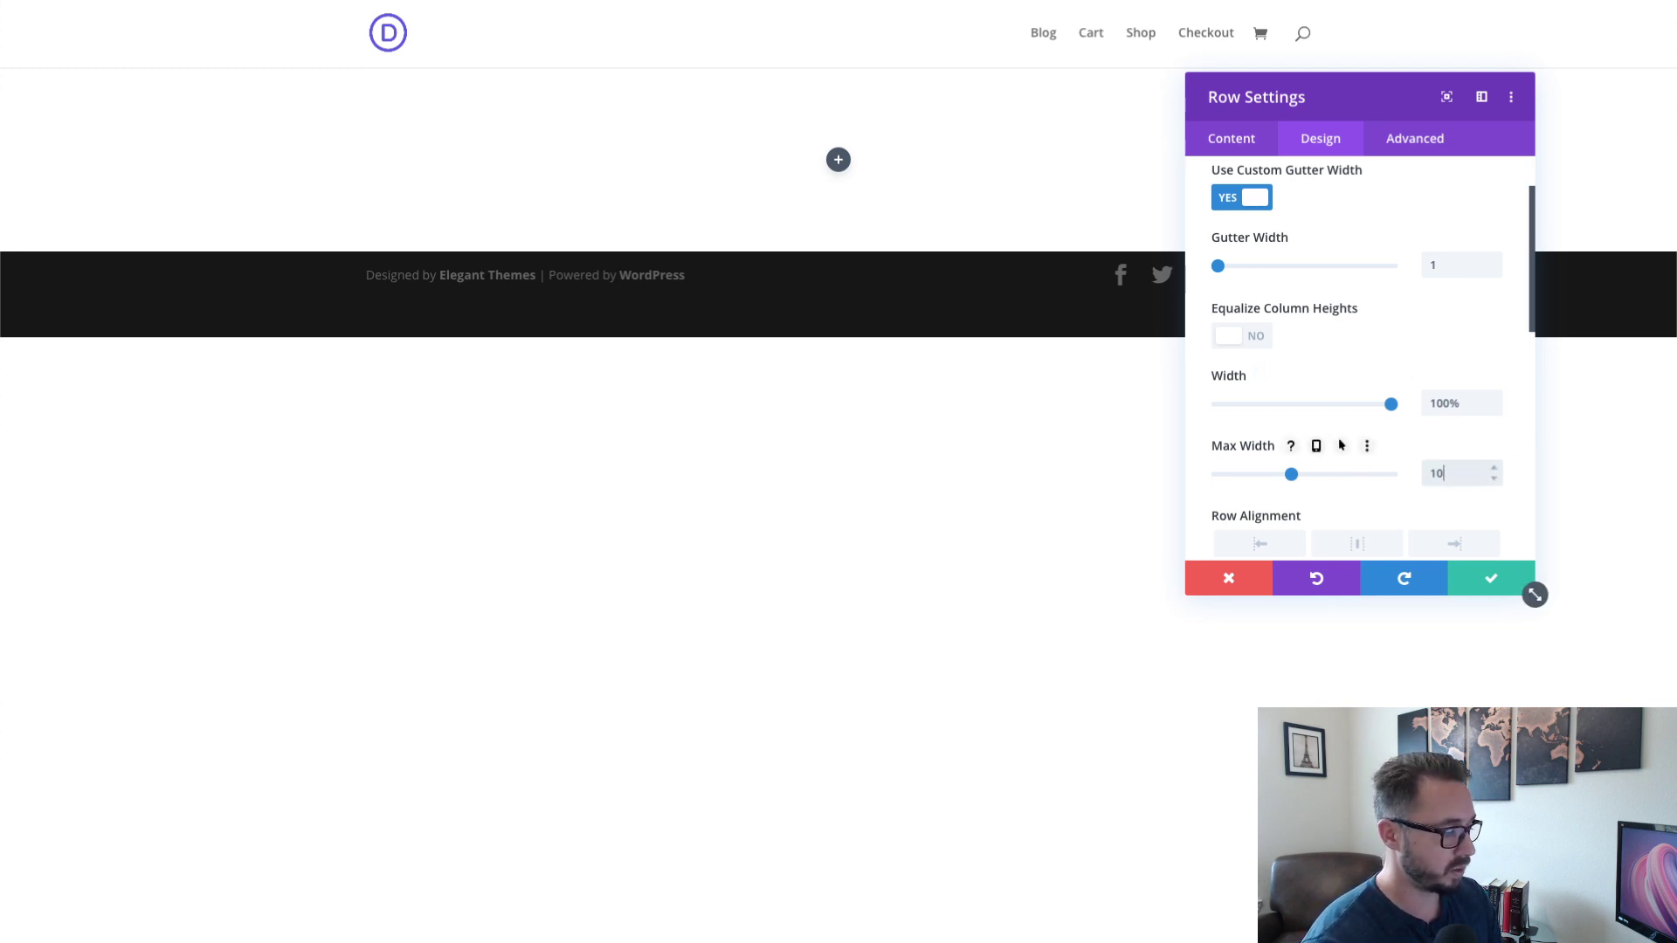
{"action": "key", "text": "BackSpace"}
{"action": "key", "text": "BackSpace"}
{"action": "type", "text": "%"}
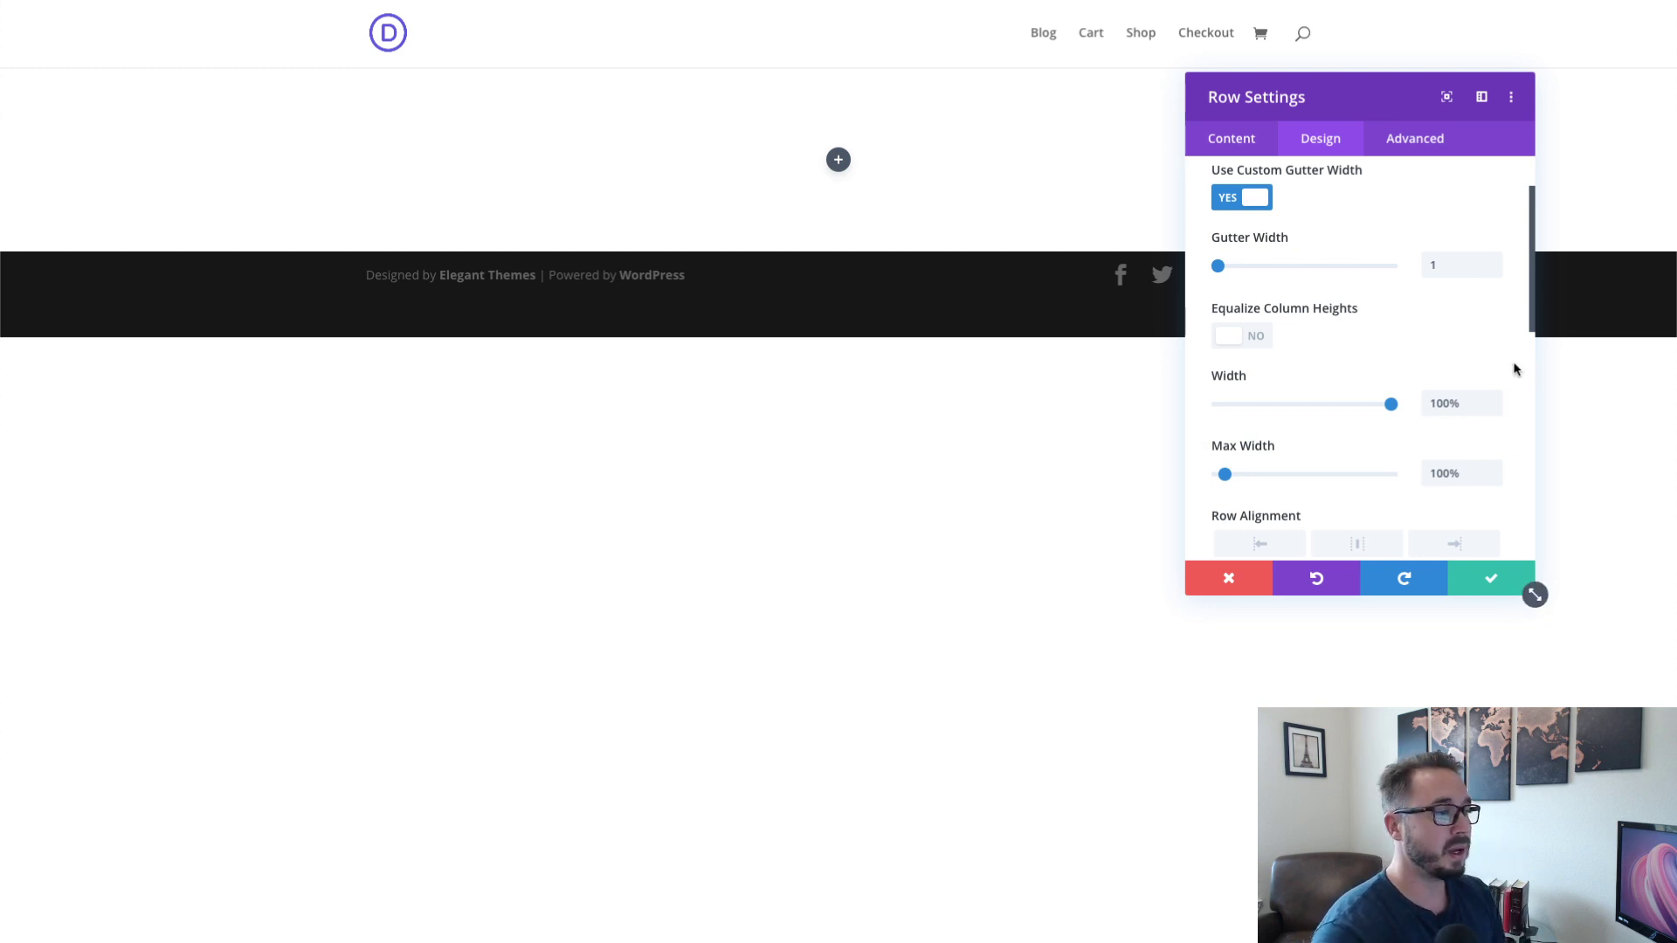
- Set the row's top and bottom padding to 5vw with the two values linked
{"action": "scroll", "coordinate": [1314, 319], "scroll_direction": "down", "scroll_amount": 4}
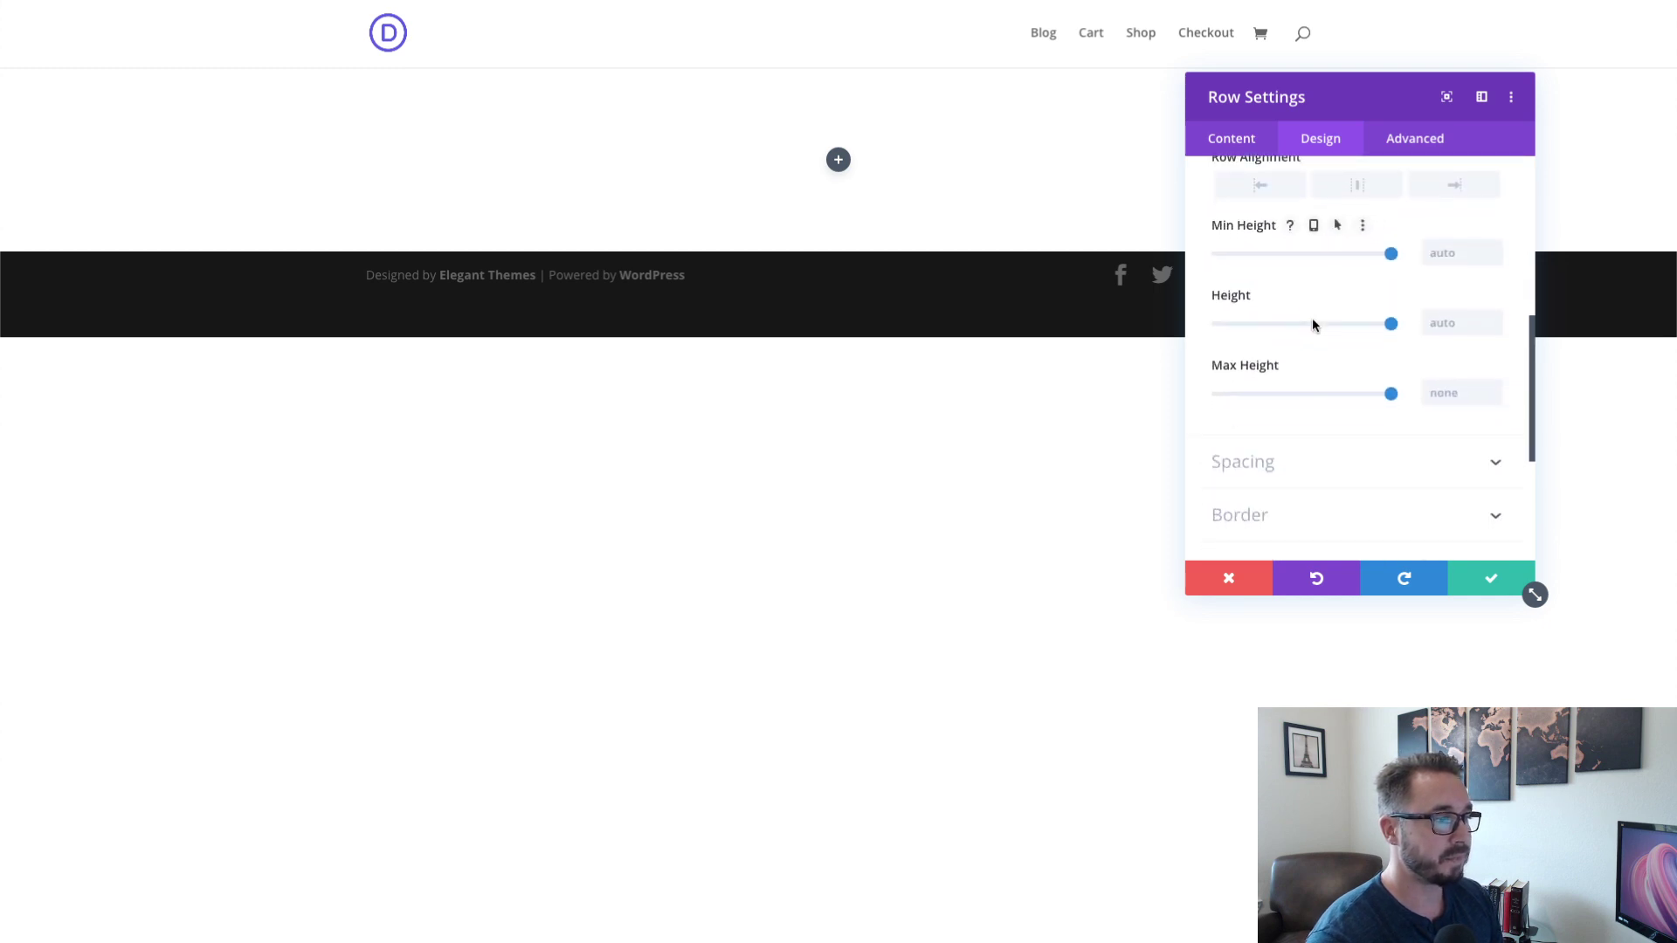
{"action": "scroll", "coordinate": [1311, 325], "scroll_direction": "down", "scroll_amount": 2}
{"action": "left_click", "coordinate": [1310, 385]}
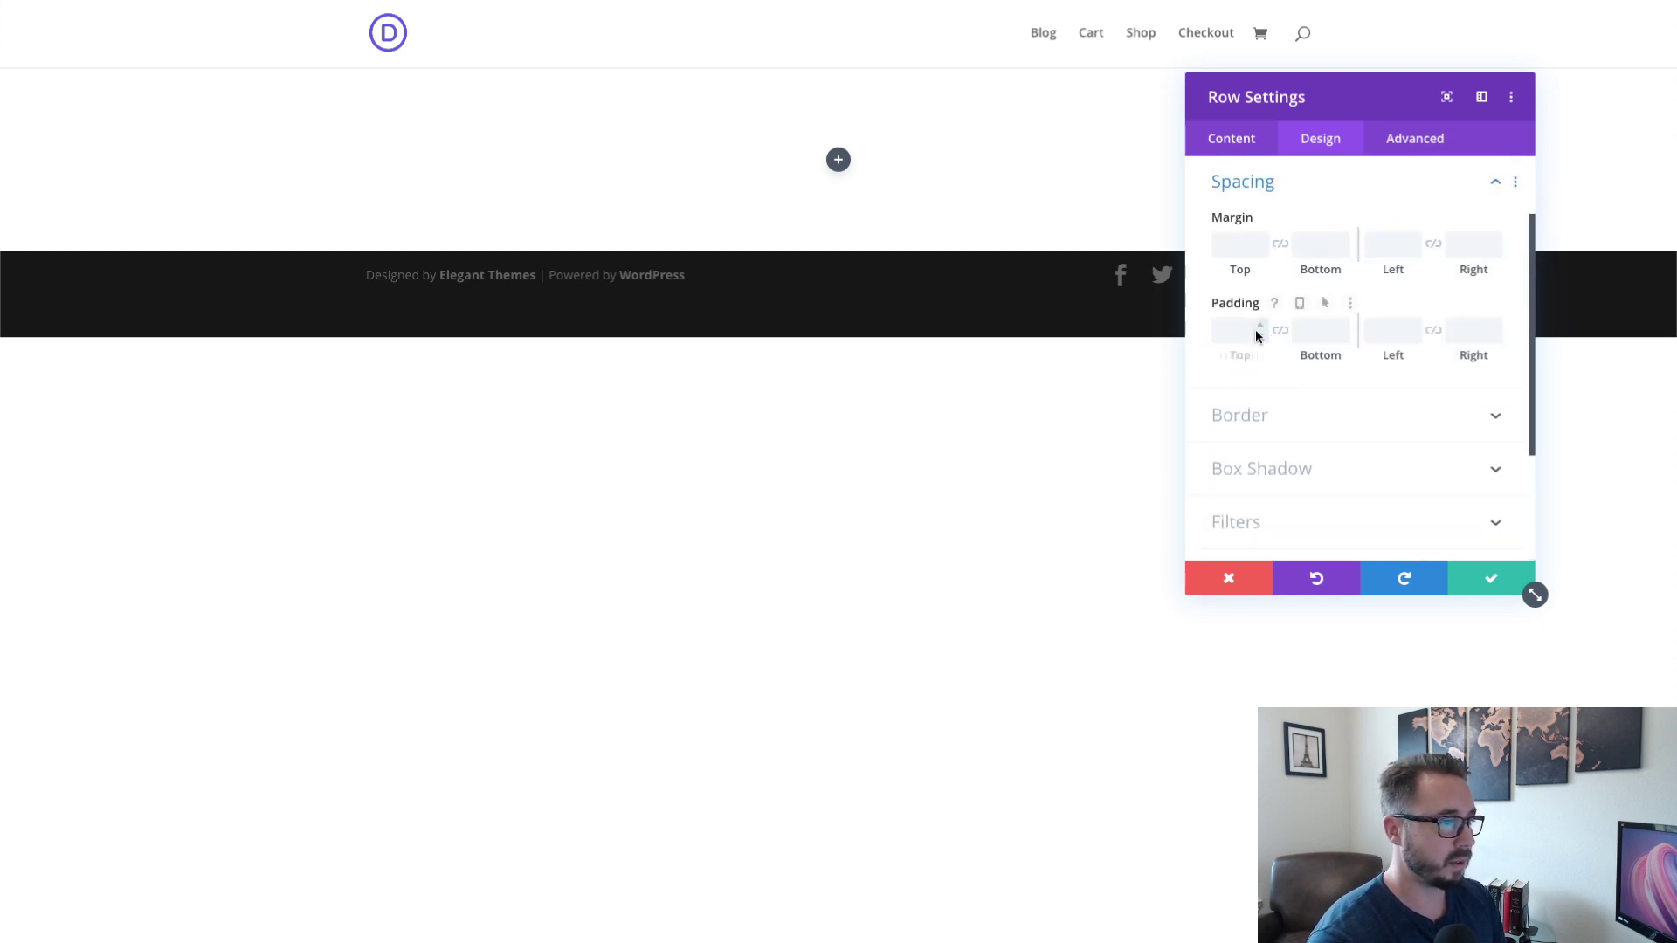
{"action": "left_click", "coordinate": [1234, 331]}
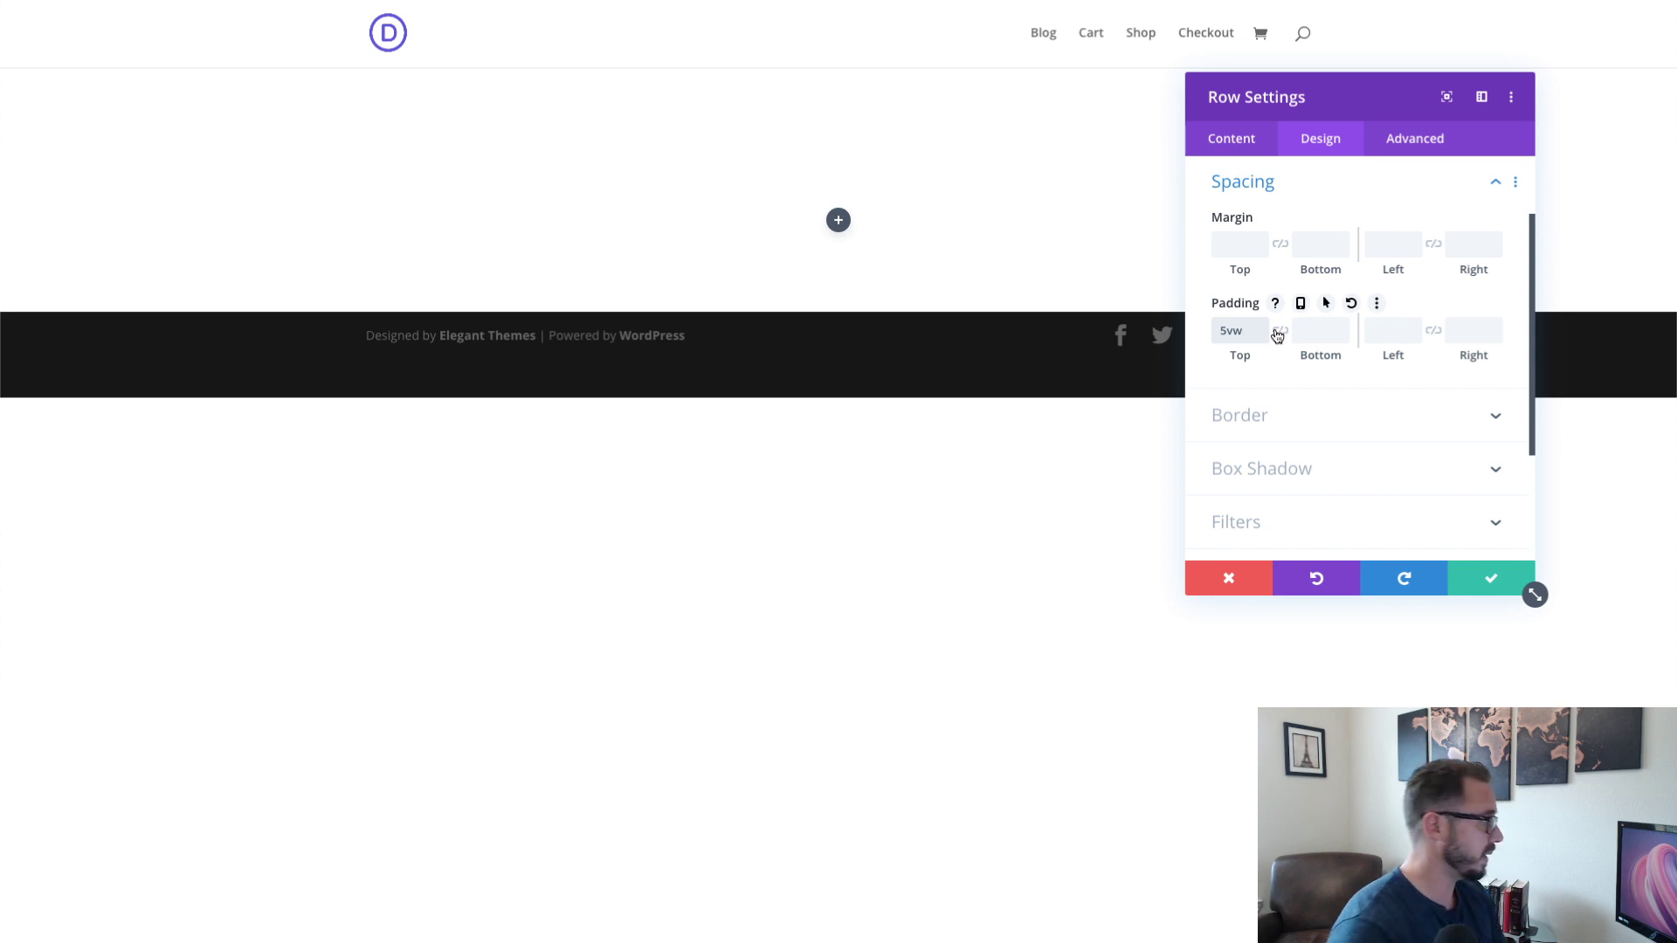
{"action": "left_click", "coordinate": [1281, 333]}
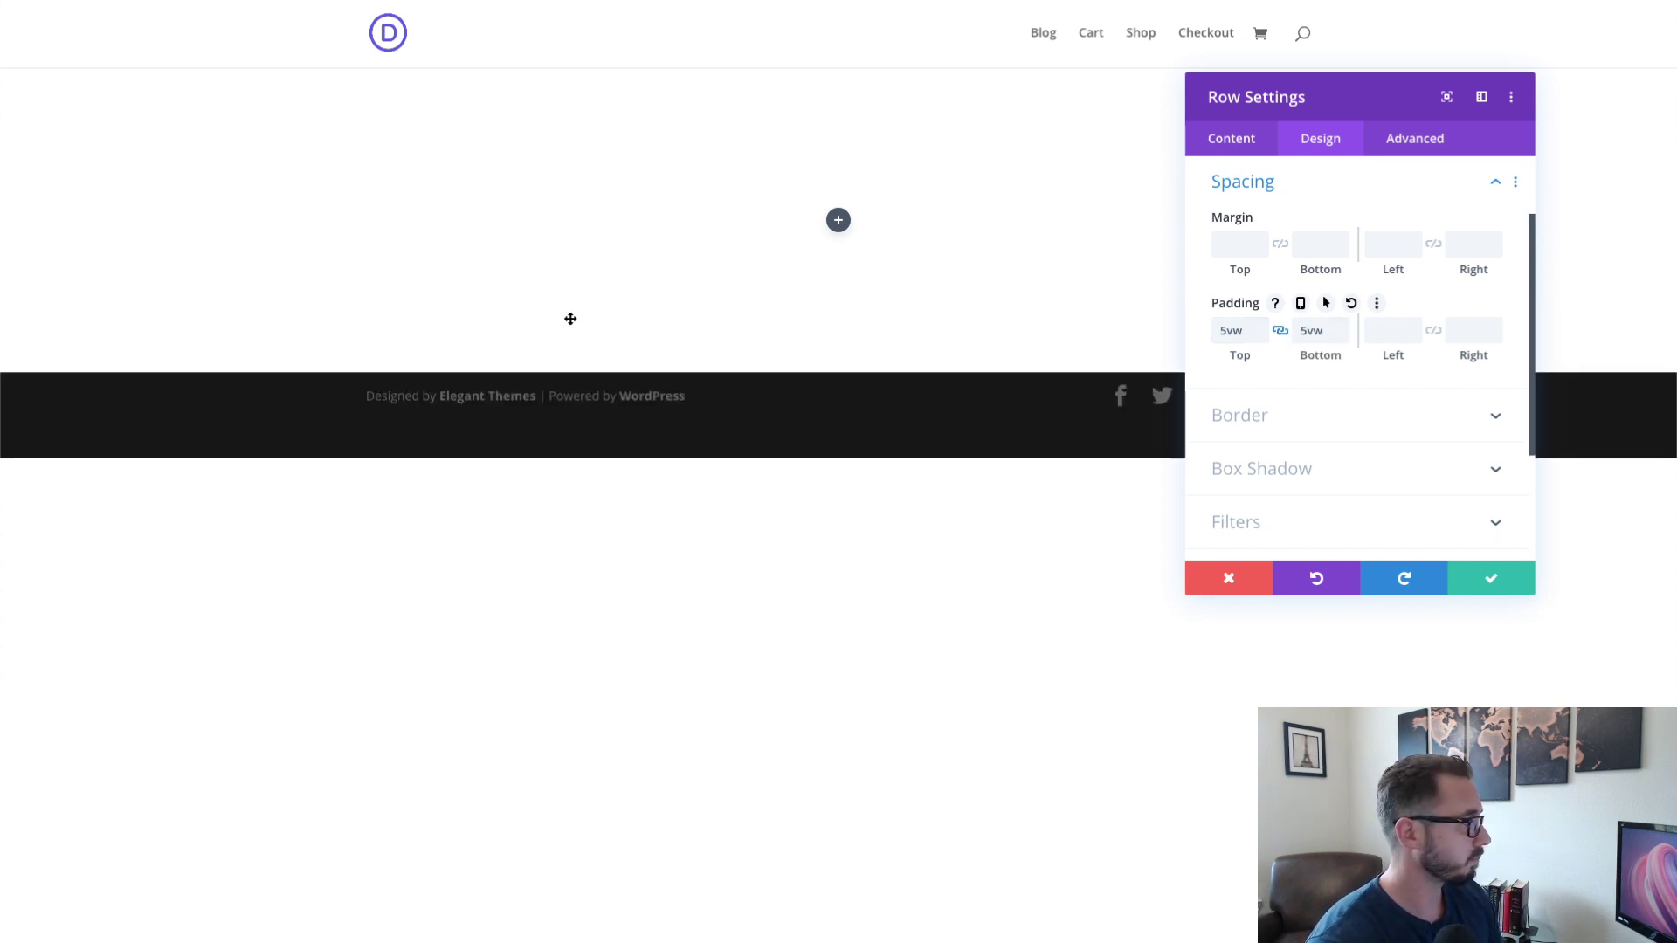
- Set the row's horizontal and vertical overflow to Hidden and save the row settings
{"action": "left_click", "coordinate": [1443, 145]}
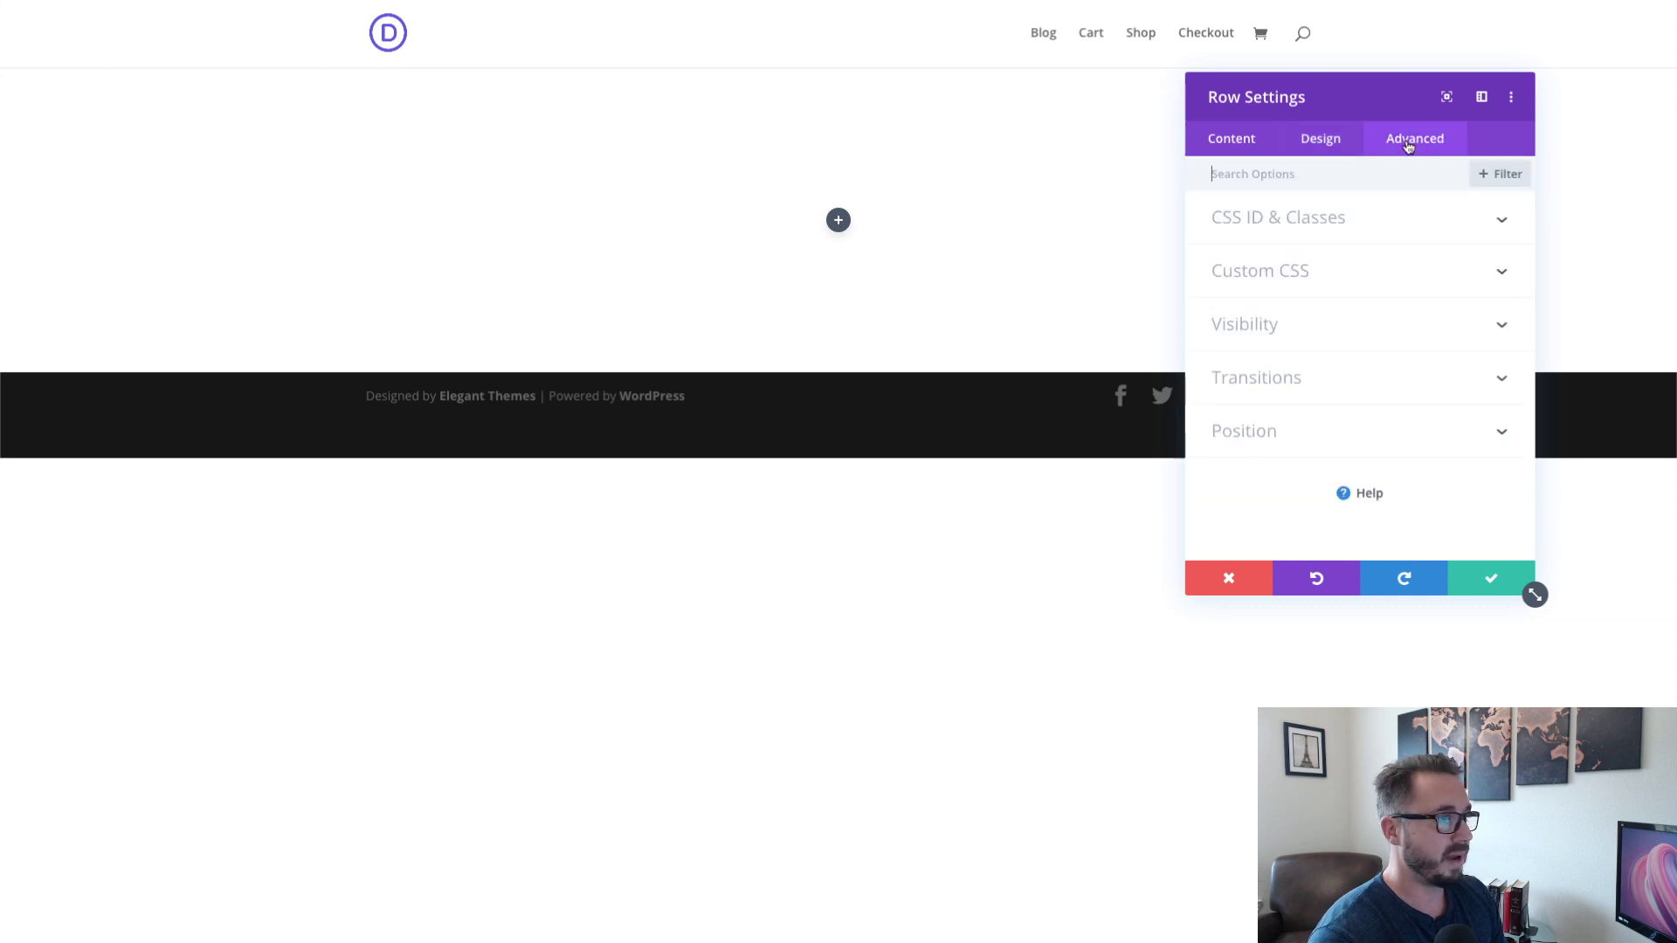
{"action": "left_click", "coordinate": [1309, 330]}
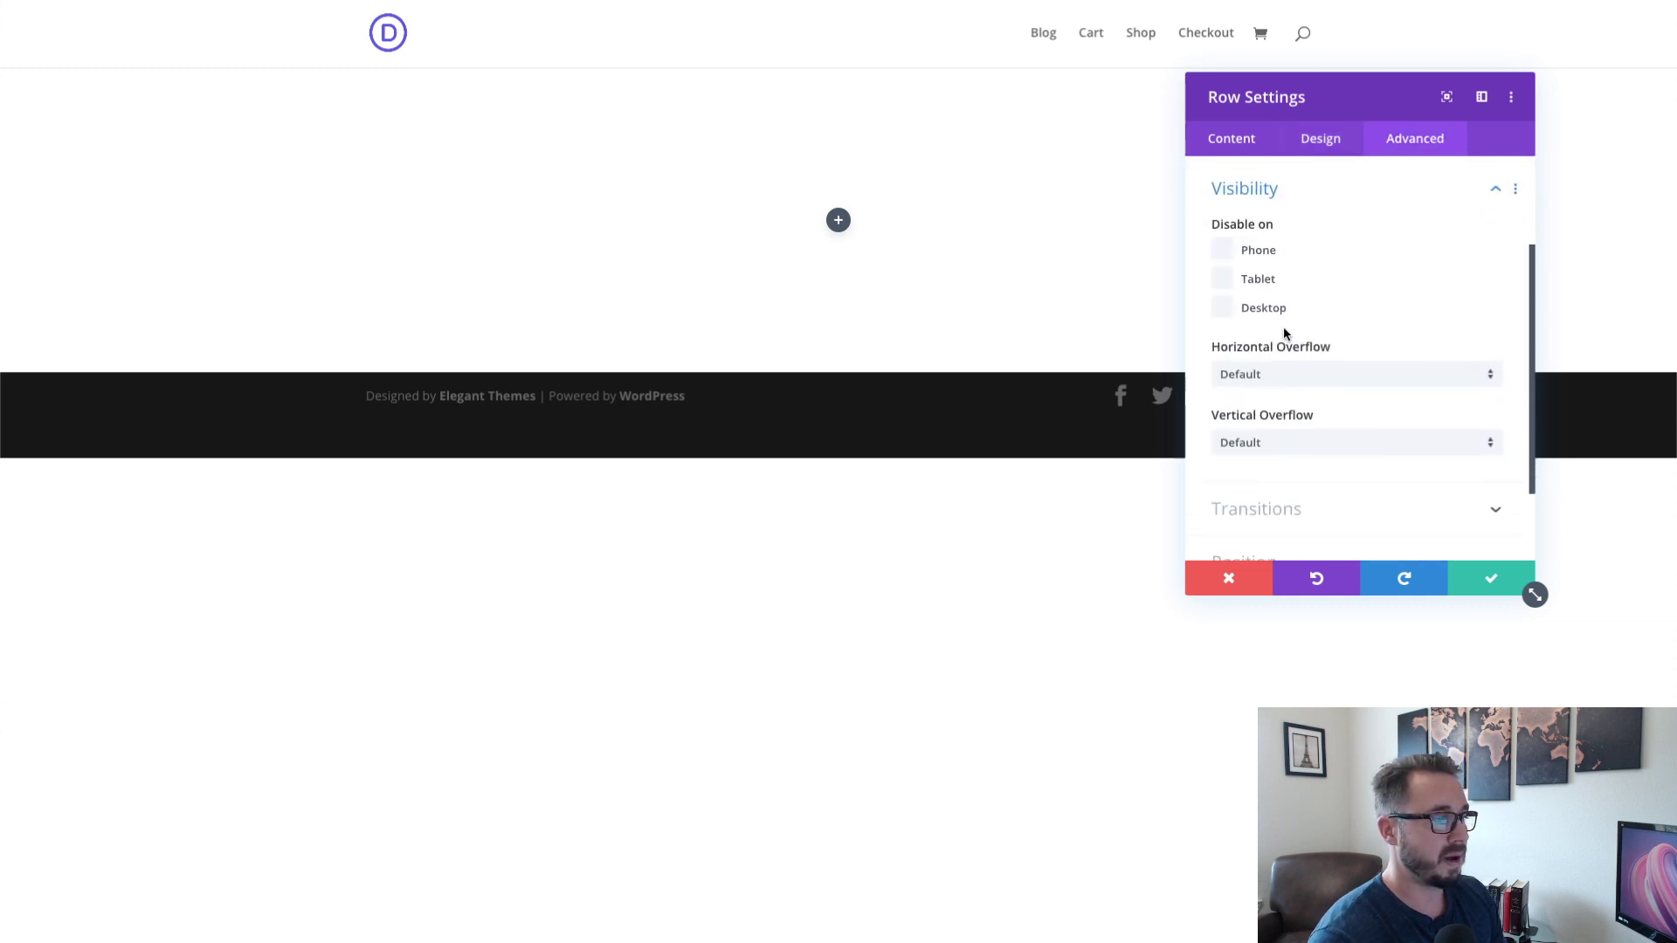
{"action": "left_click", "coordinate": [1314, 370]}
{"action": "left_click", "coordinate": [1290, 483]}
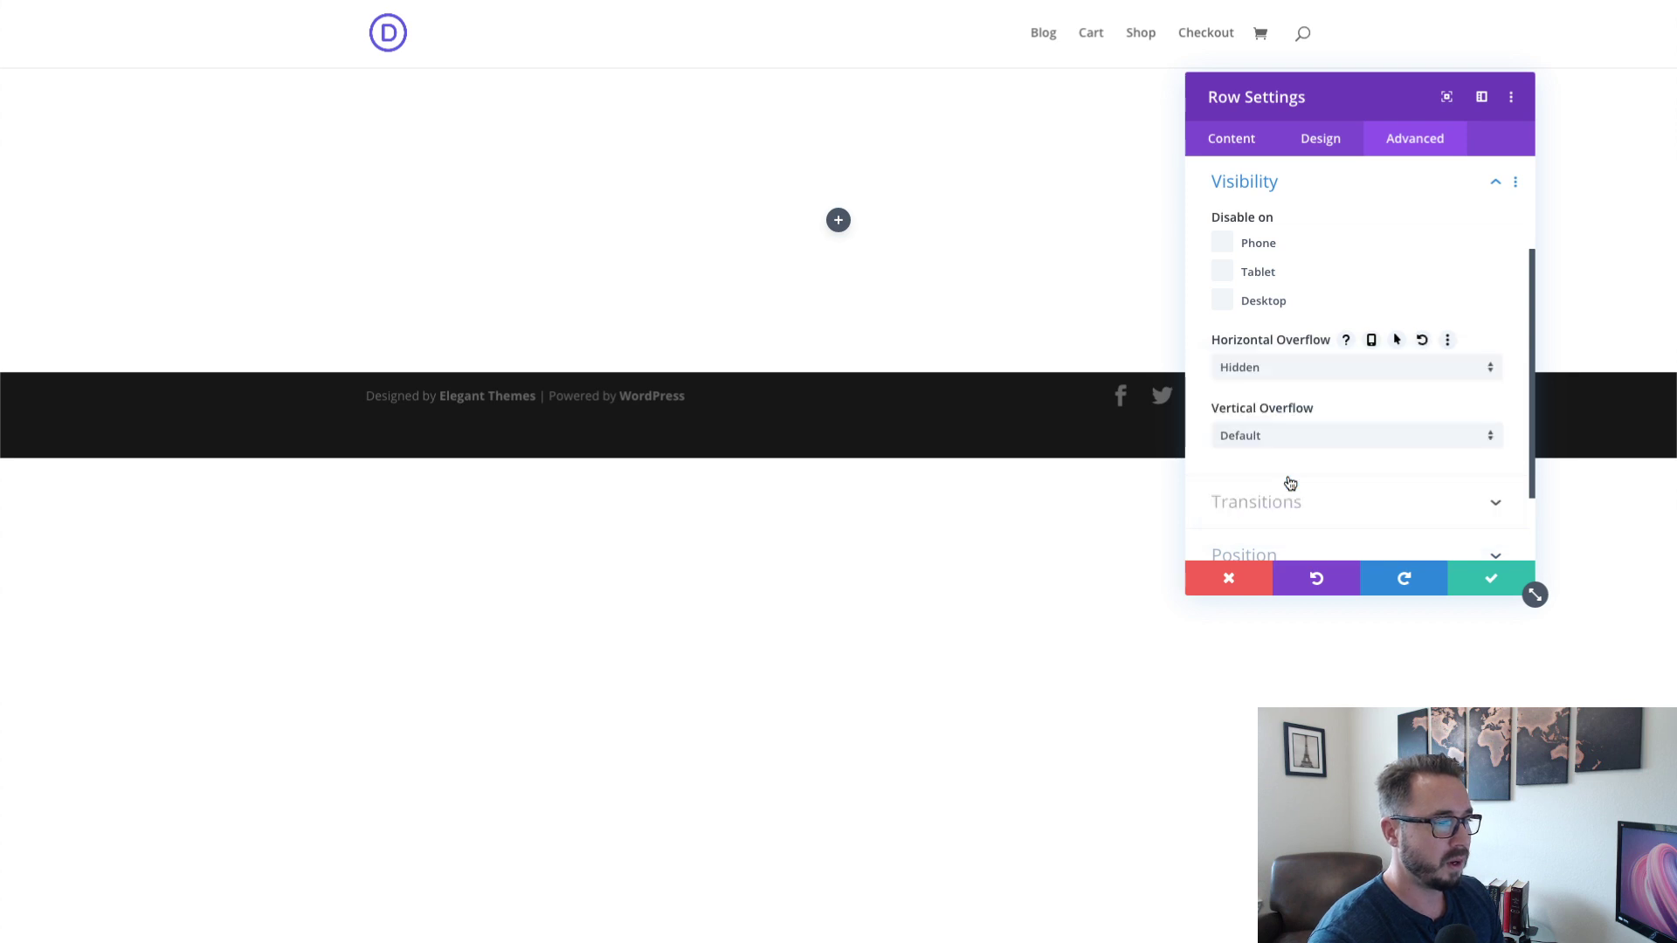
{"action": "left_click", "coordinate": [1281, 435]}
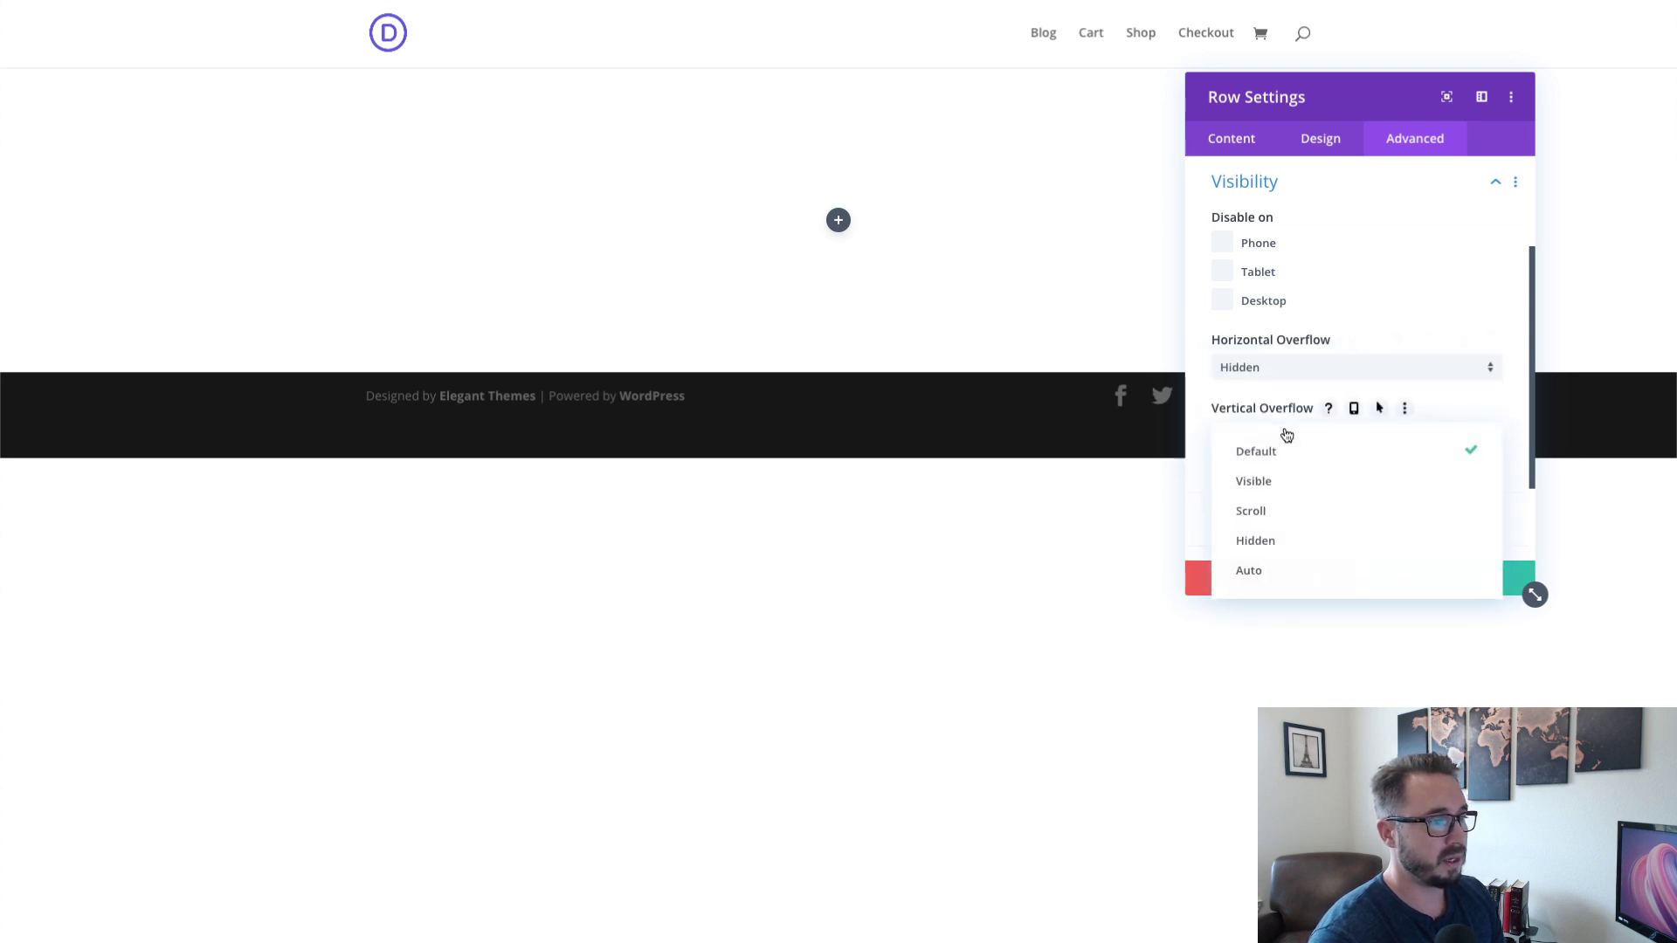
{"action": "left_click", "coordinate": [1292, 540]}
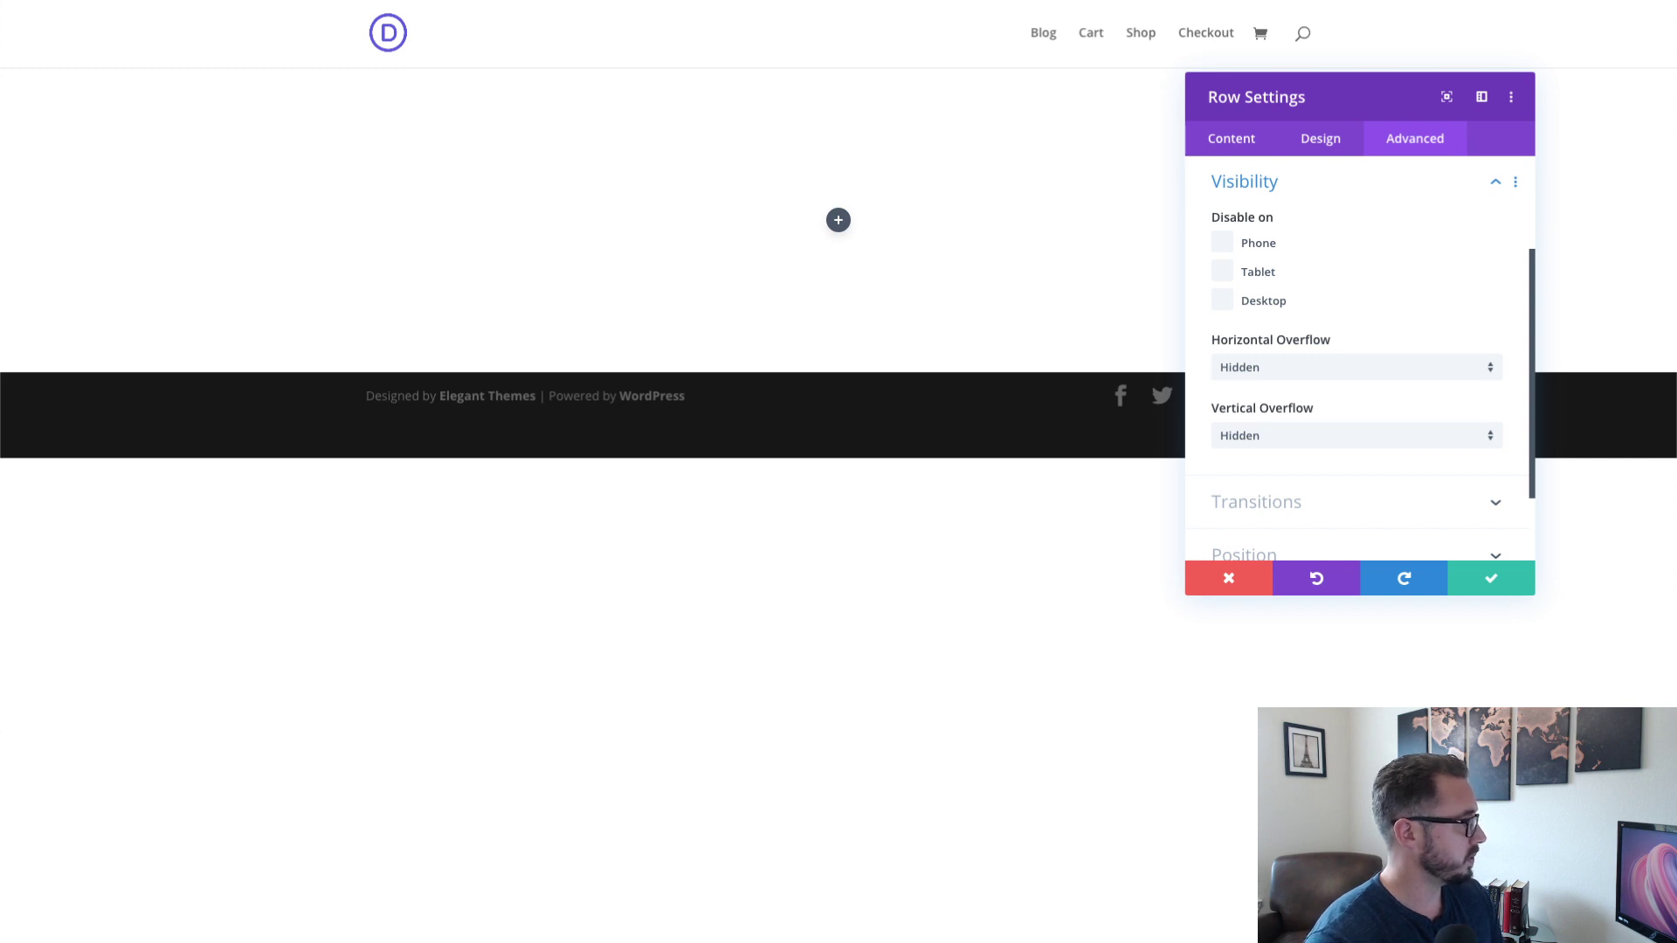
{"action": "left_click", "coordinate": [1476, 572]}
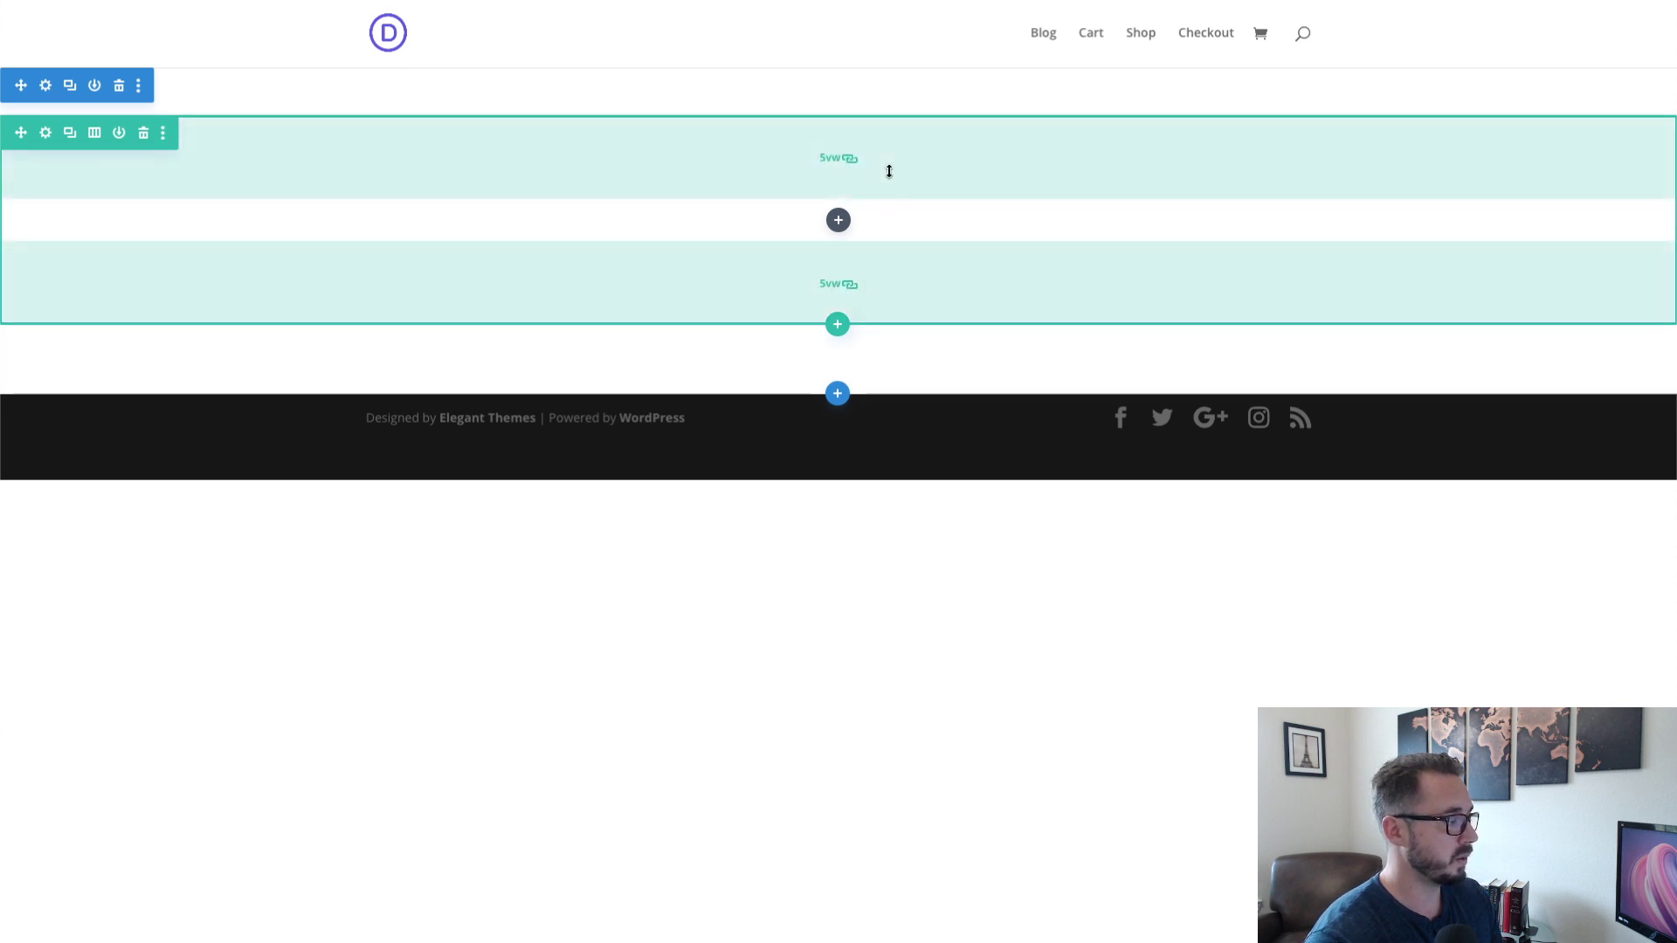
- Add the custom CSS "height: 40vw;" to the main element of the row's column
{"action": "left_click", "coordinate": [46, 134]}
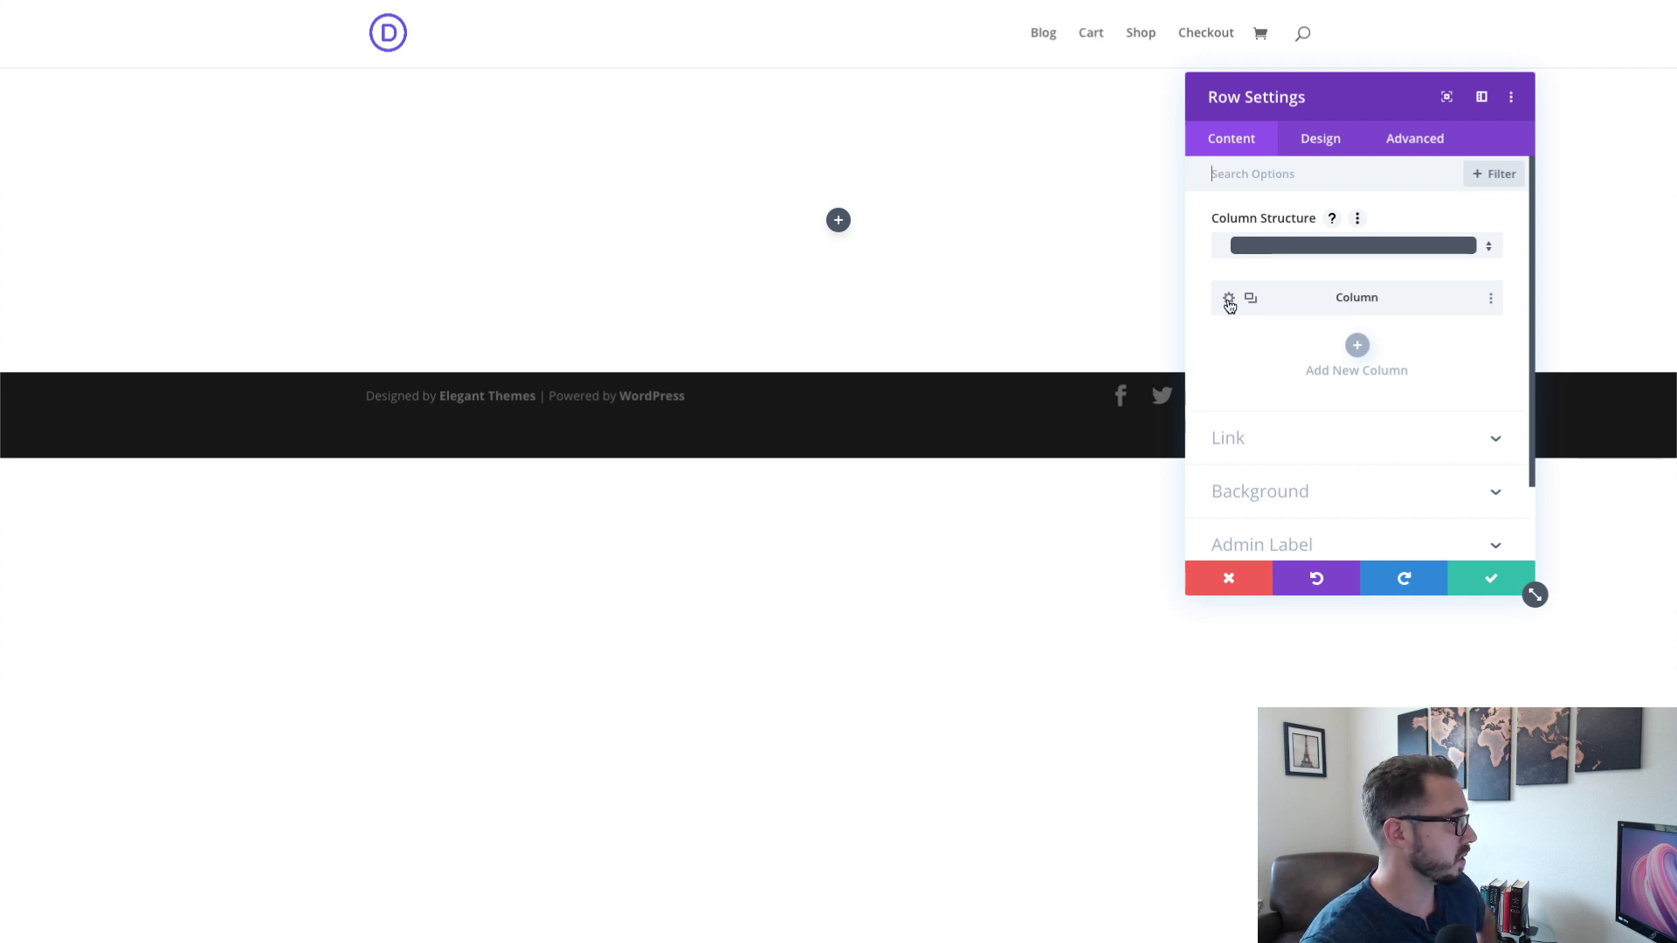
{"action": "left_click", "coordinate": [1228, 300]}
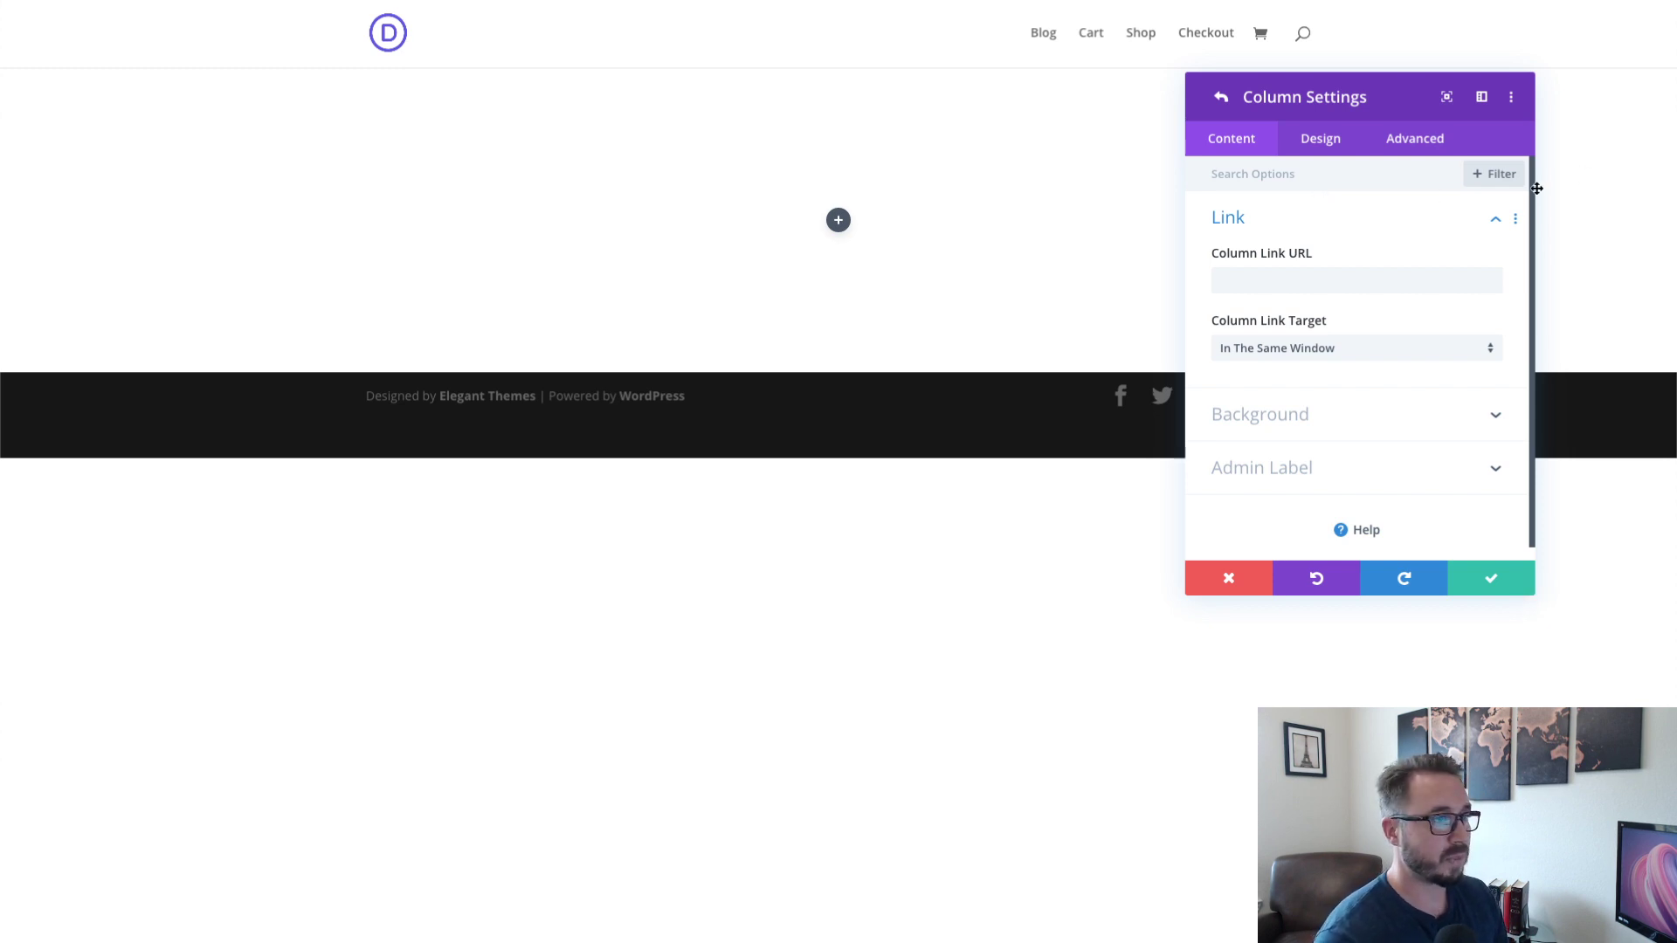
{"action": "left_click", "coordinate": [1420, 137]}
{"action": "left_click", "coordinate": [1328, 273]}
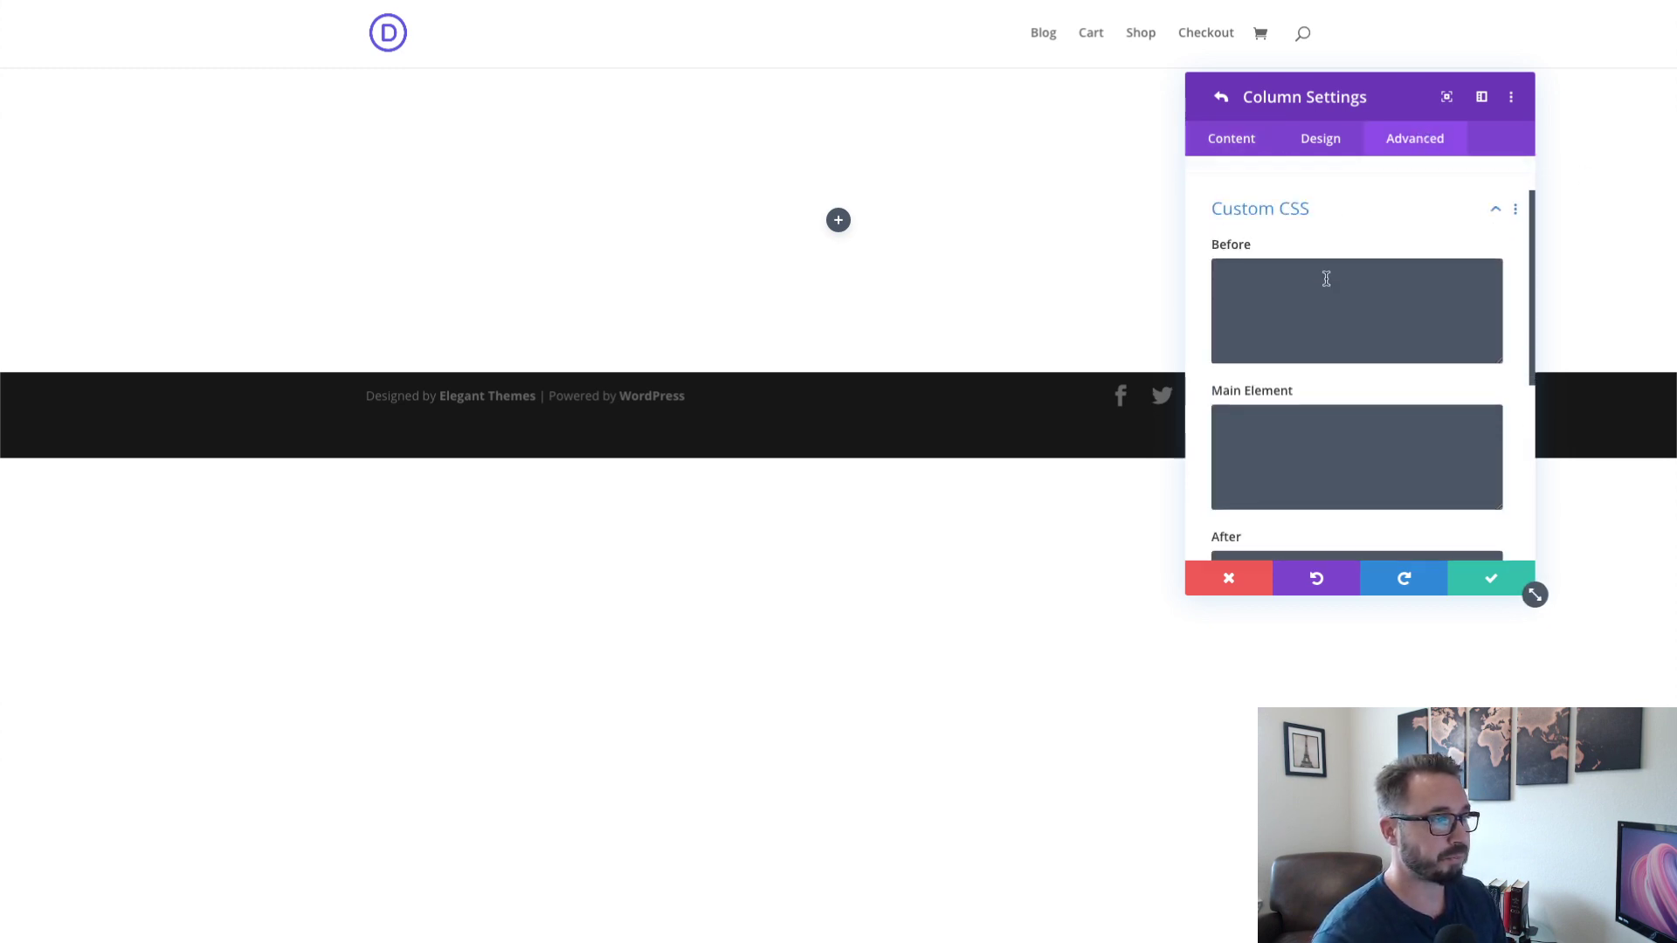
{"action": "left_click", "coordinate": [1289, 393]}
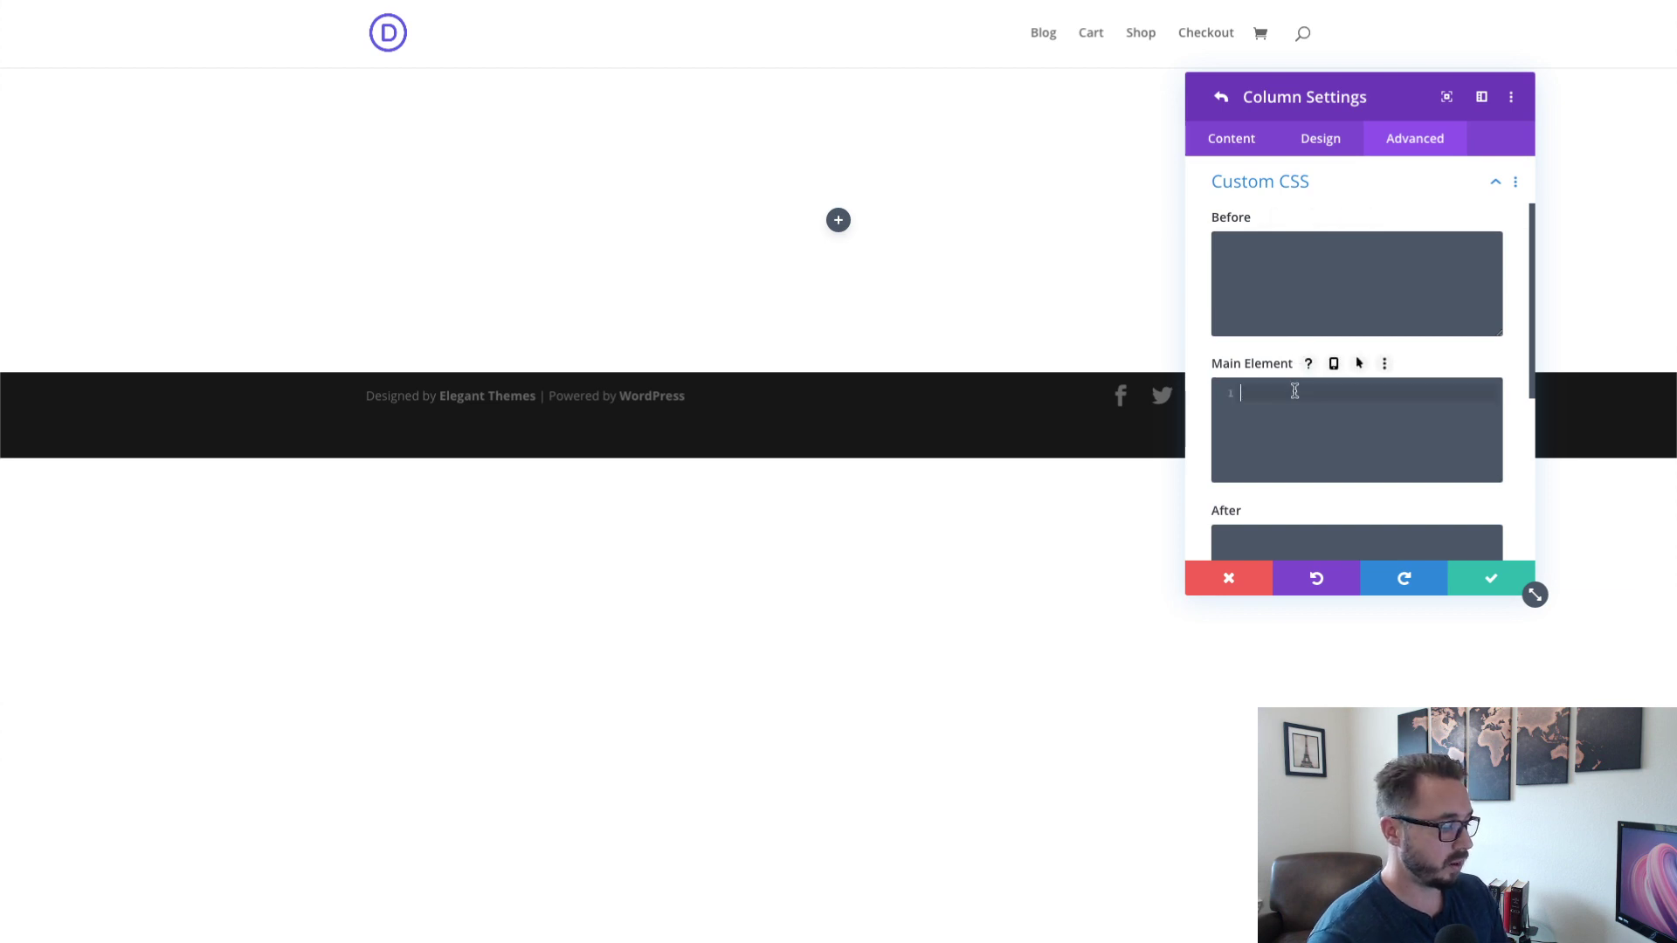
{"action": "type", "text": "height"}
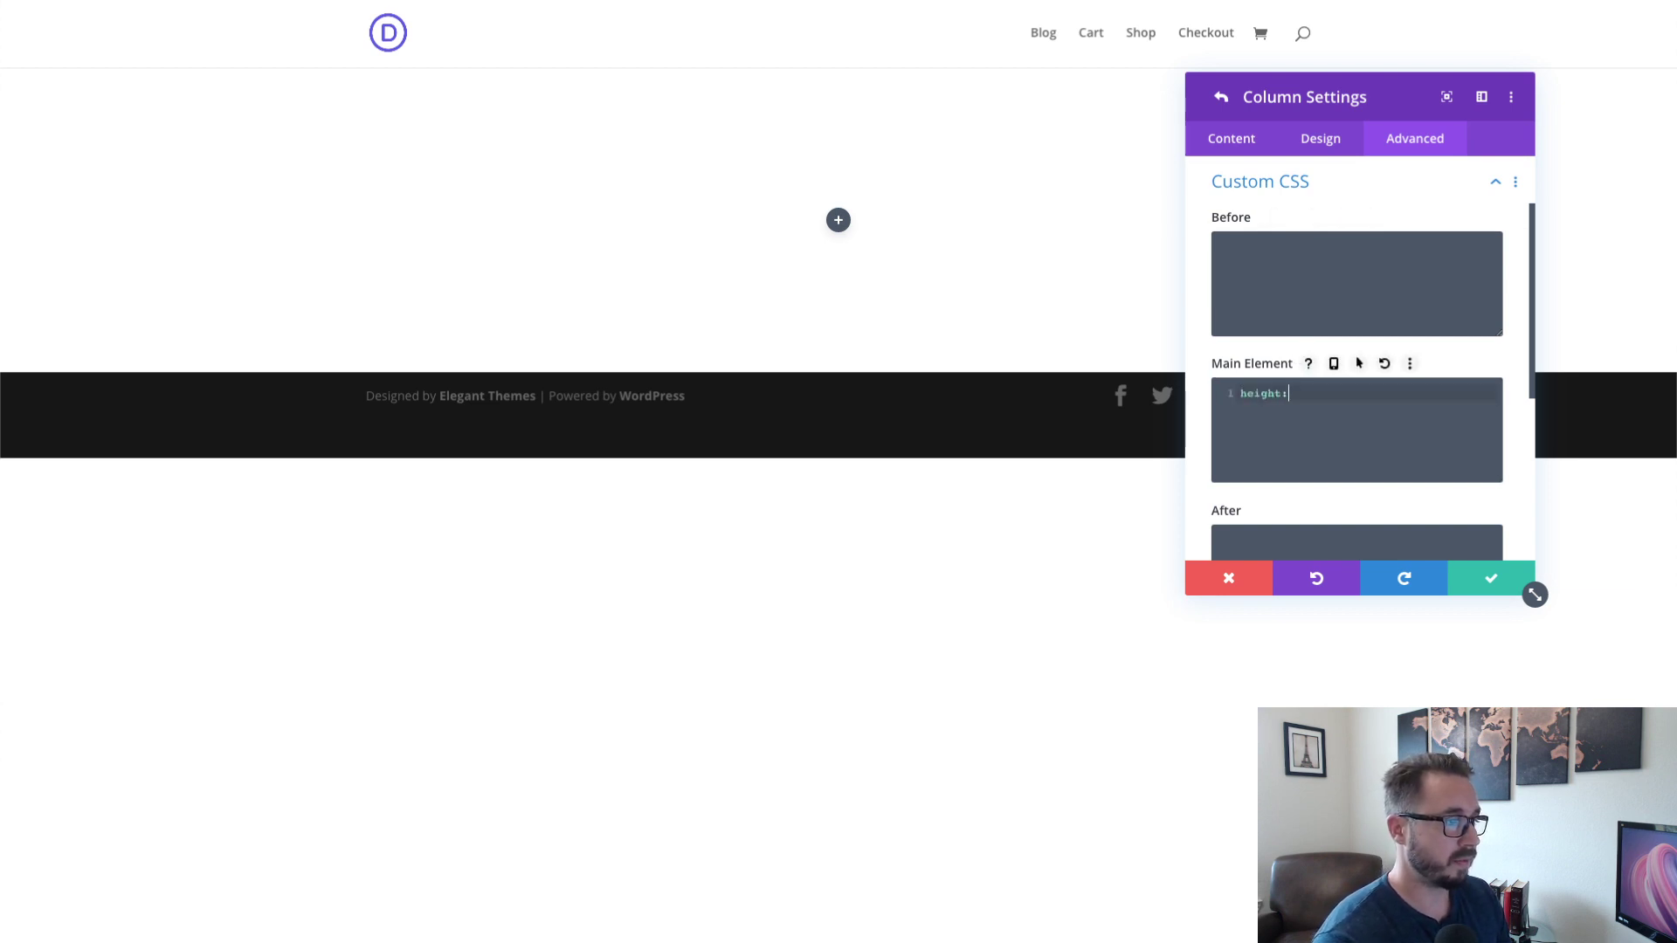
{"action": "type", "text": ": 40vw;"}
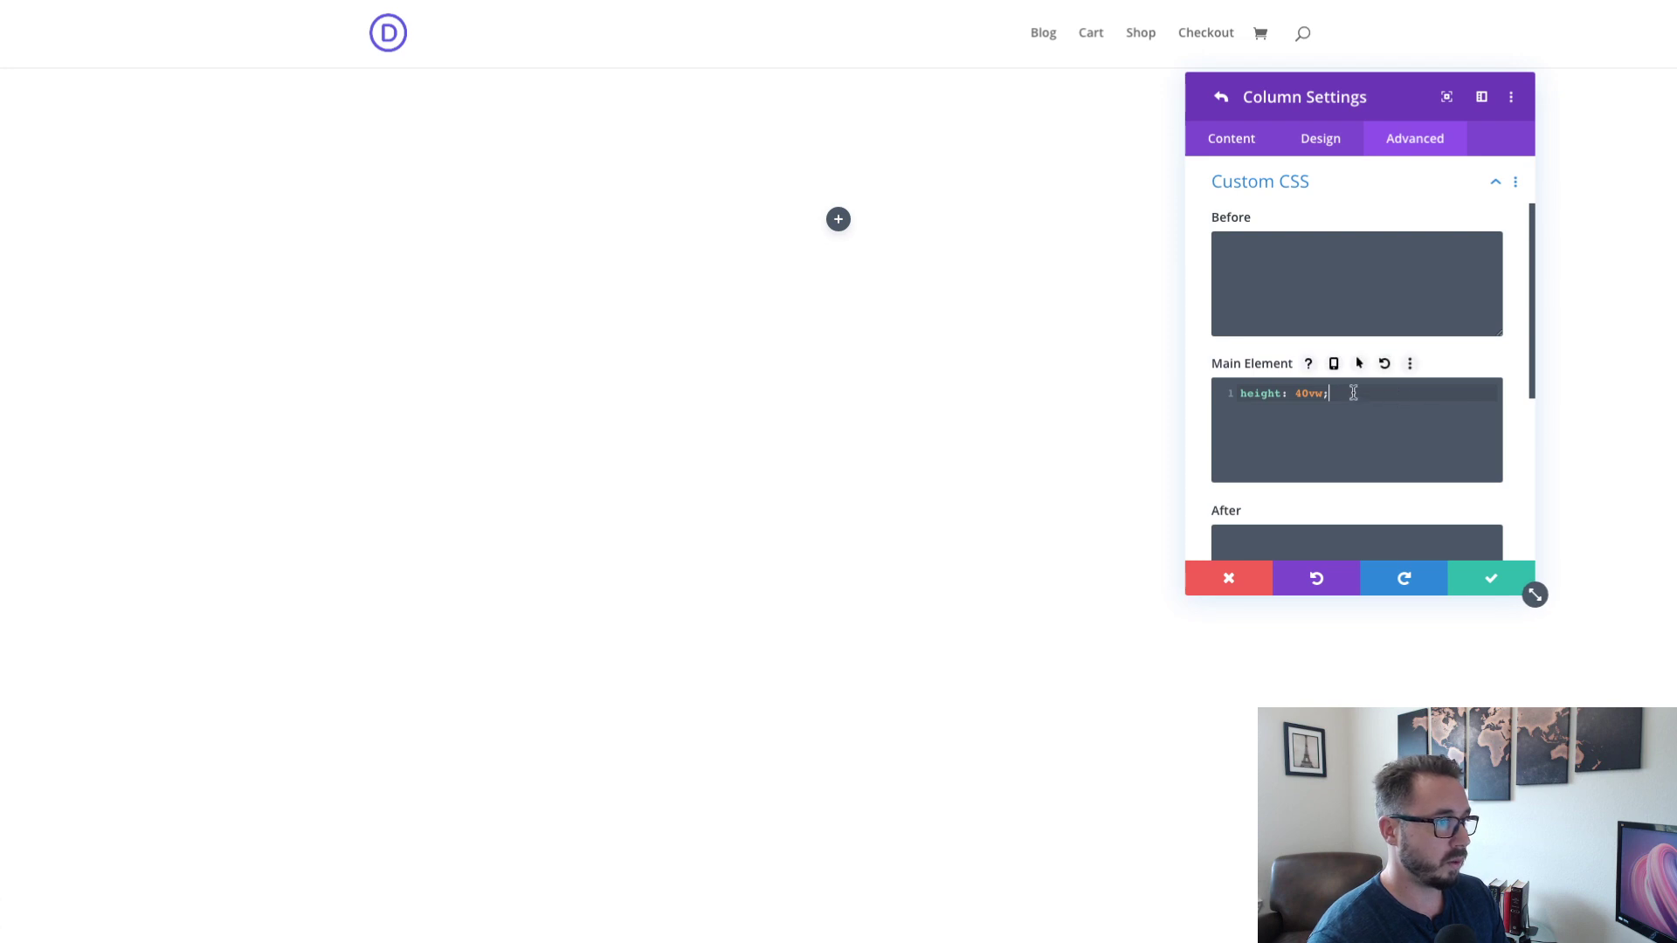
- Enable responsive values for the column's main element CSS, enter "height: auto !important;" for phone only, and save the column and row settings
{"action": "left_click", "coordinate": [1334, 363]}
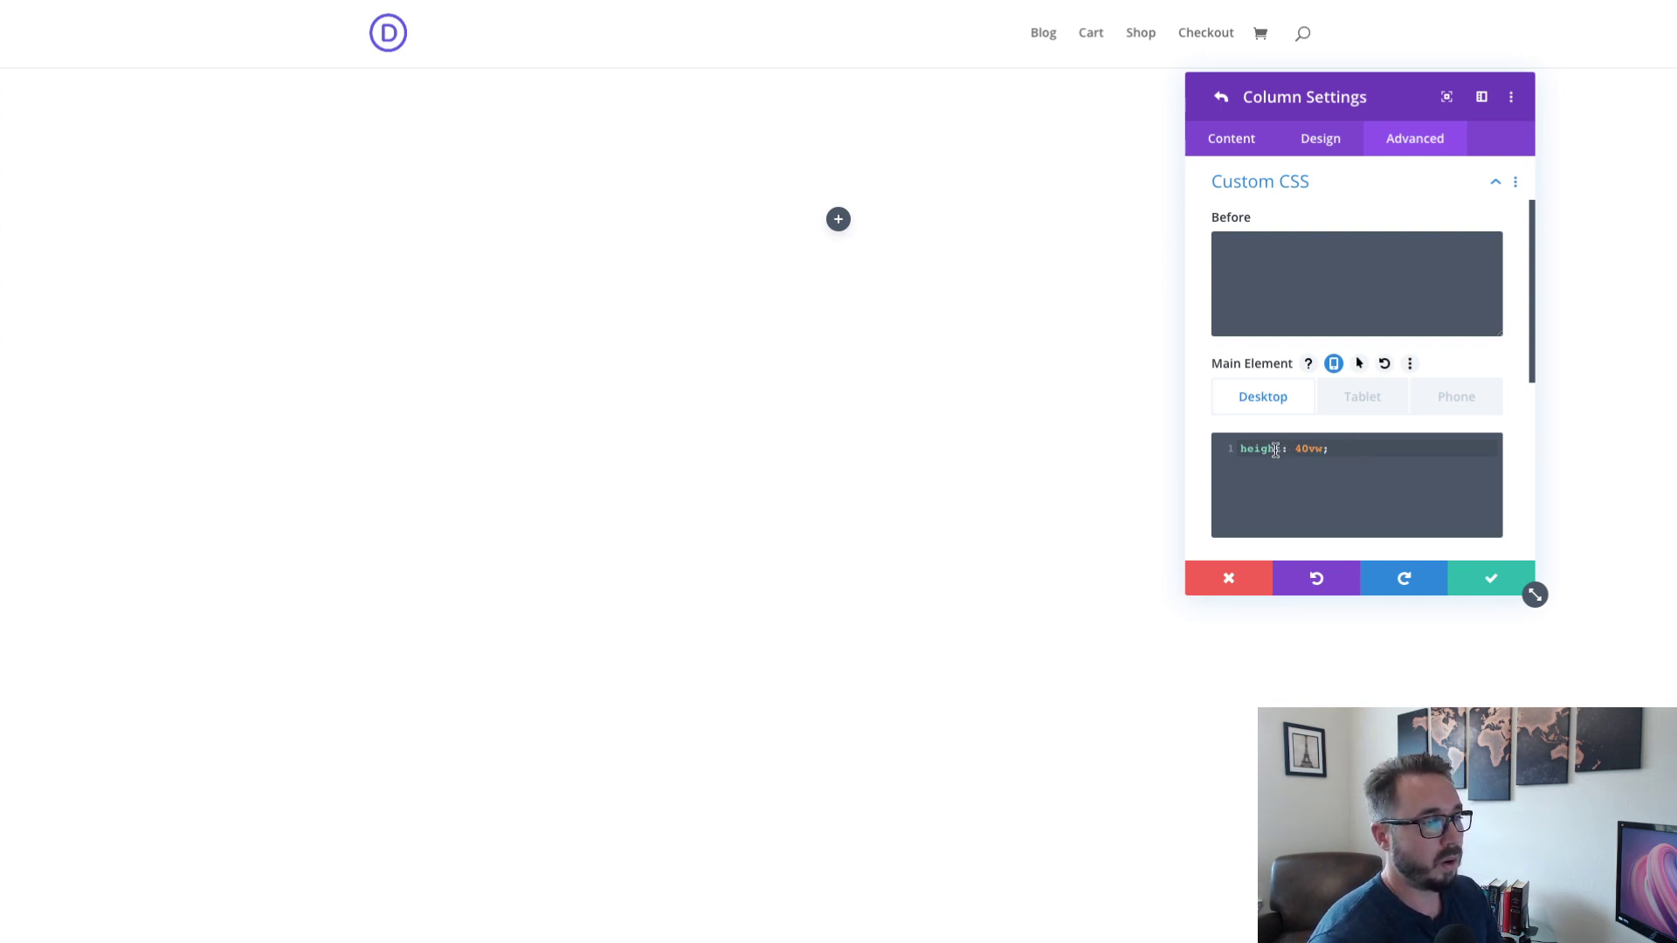
{"action": "left_click", "coordinate": [1456, 398]}
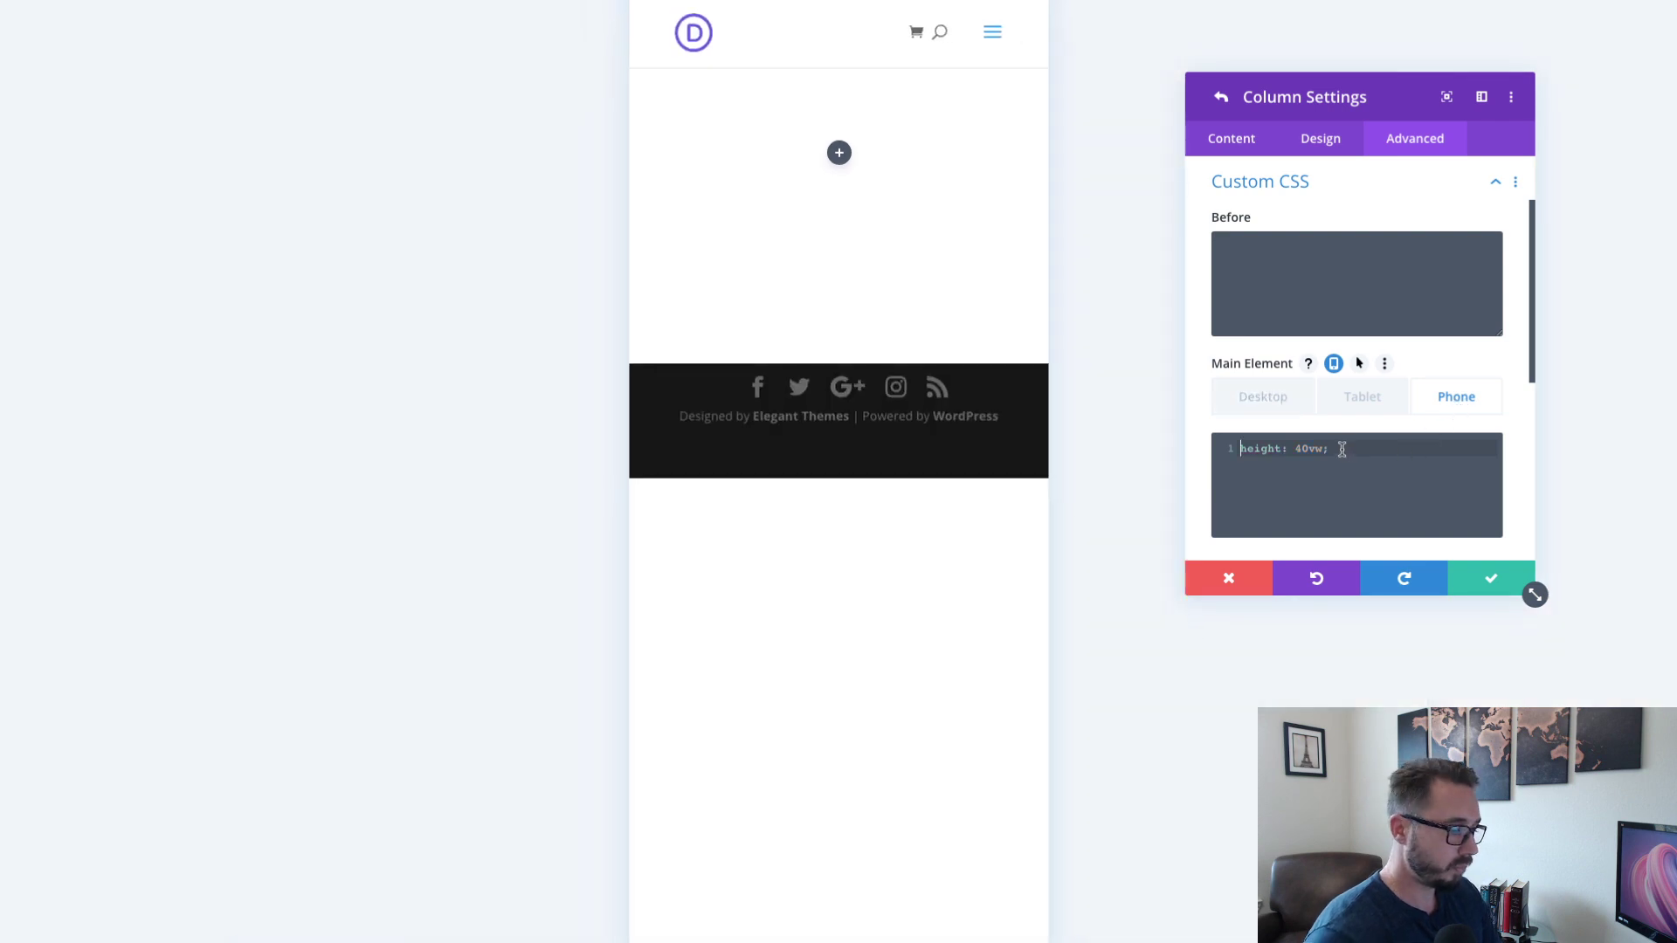
{"action": "type", "text": "height:"}
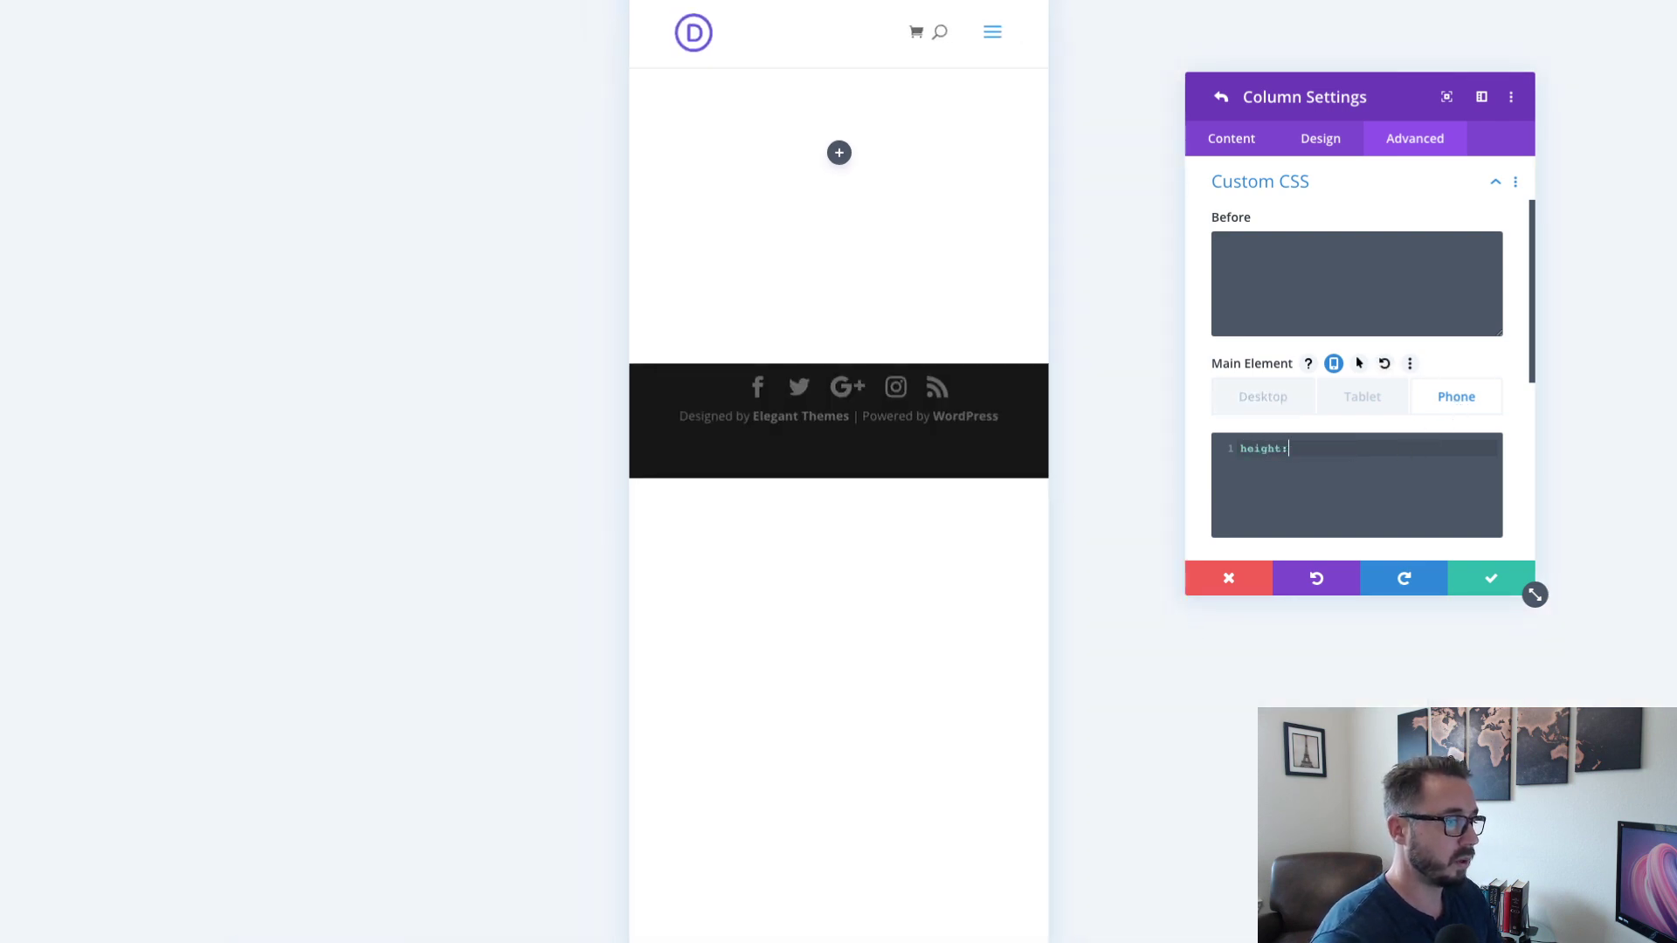
{"action": "type", "text": " auto !"}
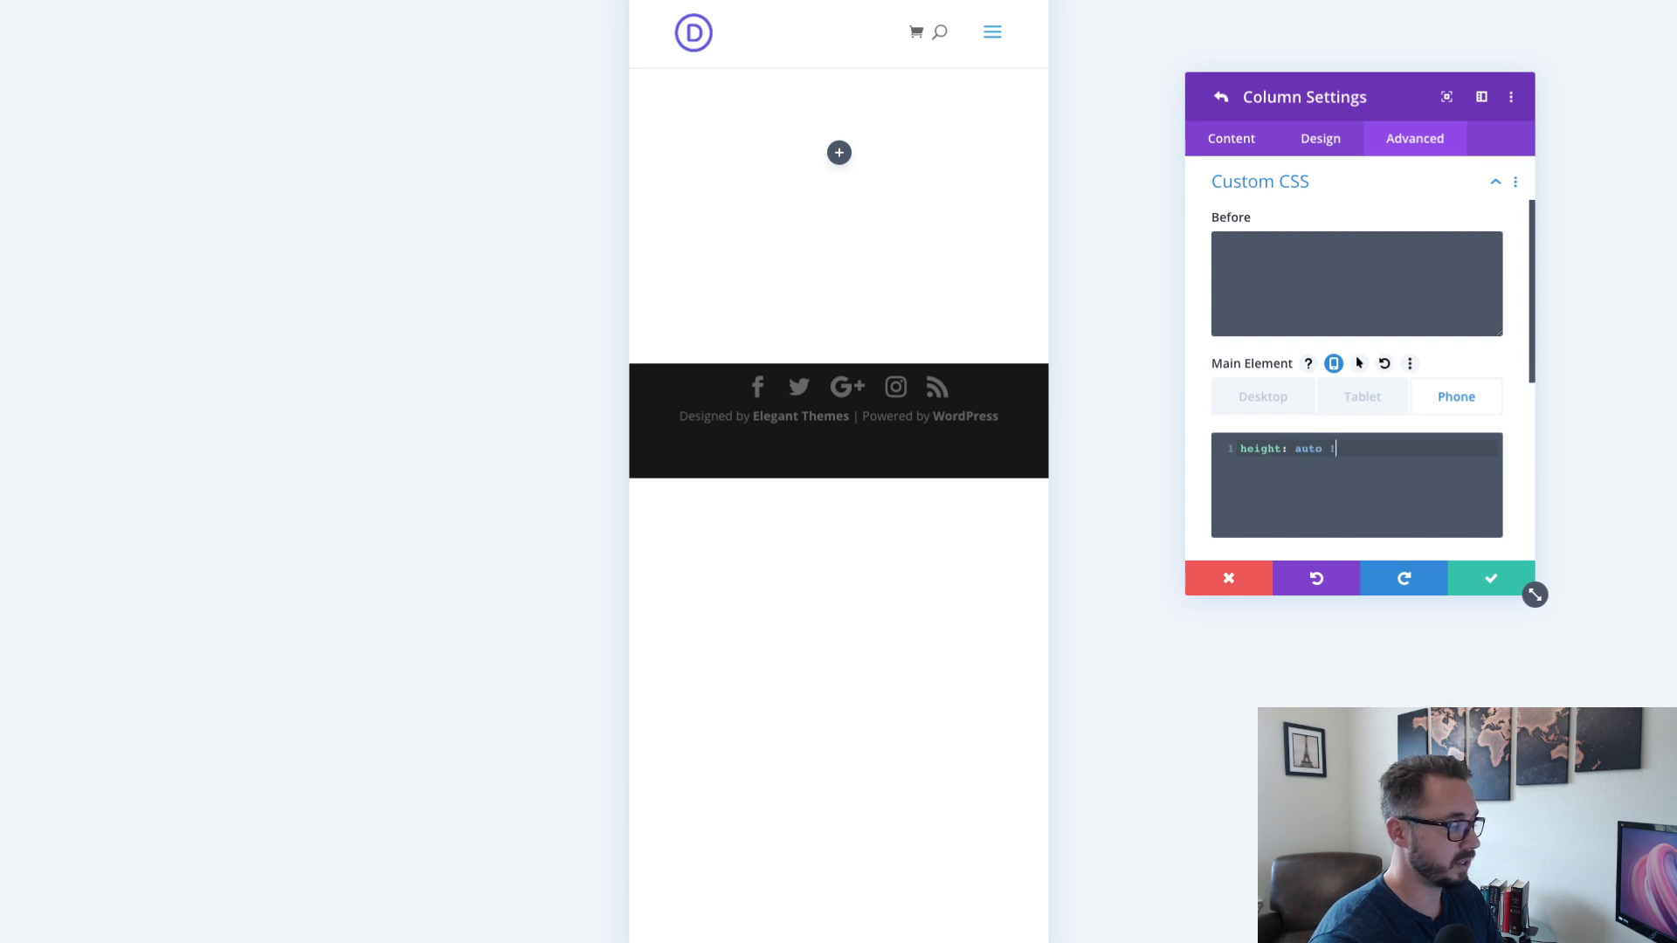
{"action": "type", "text": "important;"}
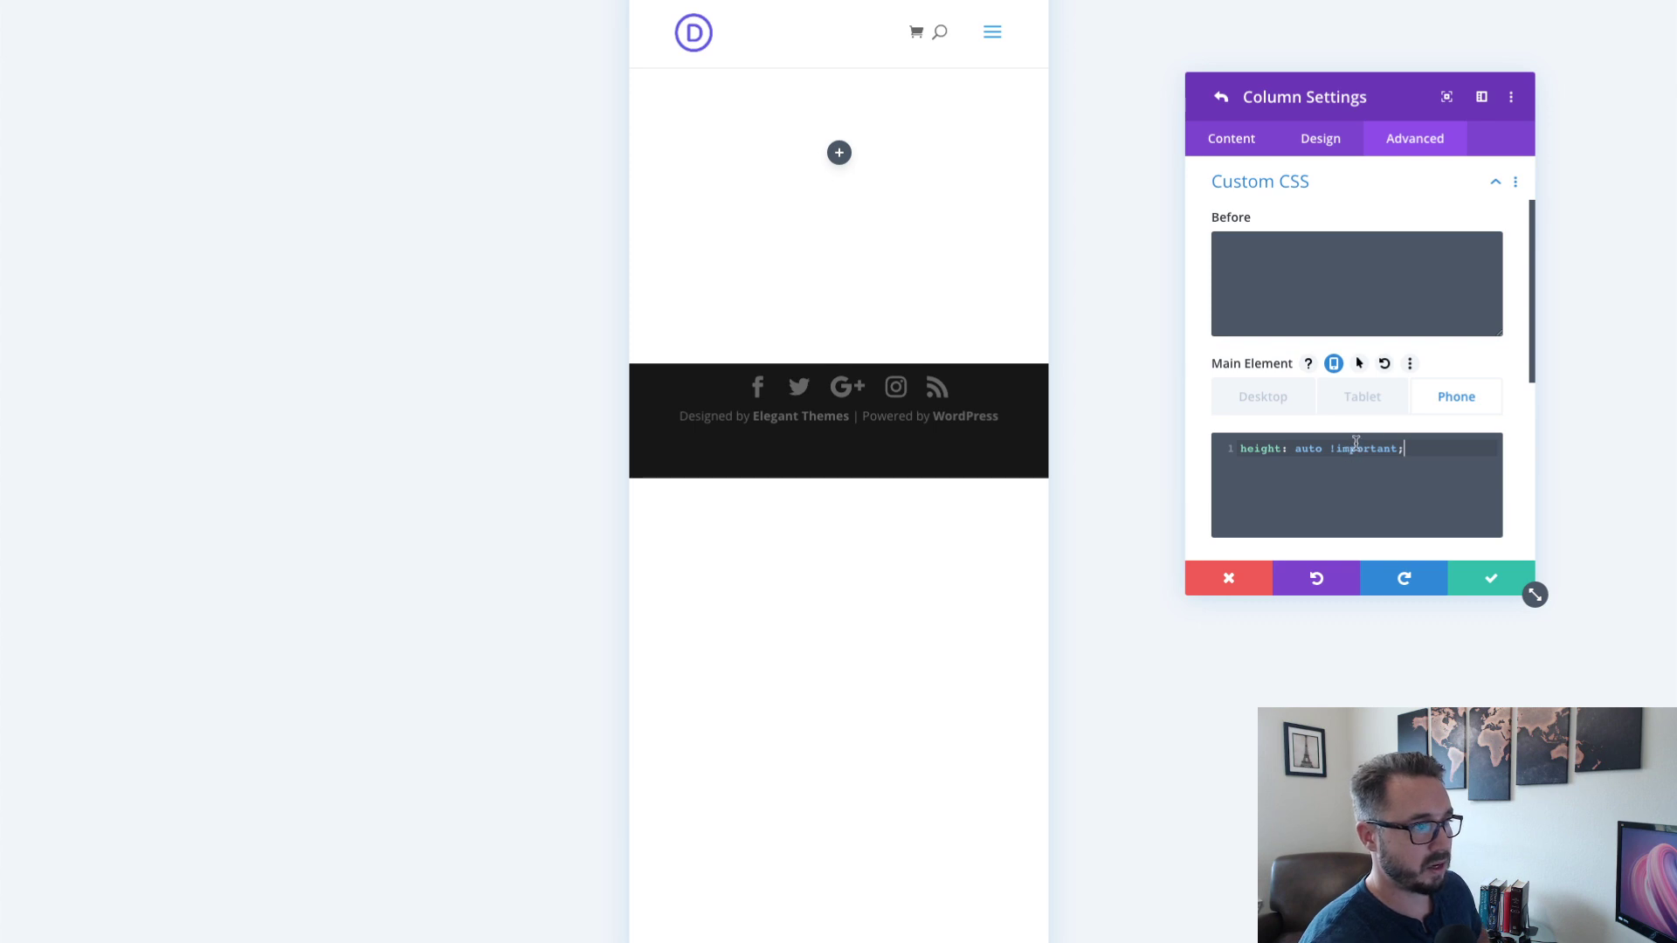
{"action": "left_click", "coordinate": [1363, 398]}
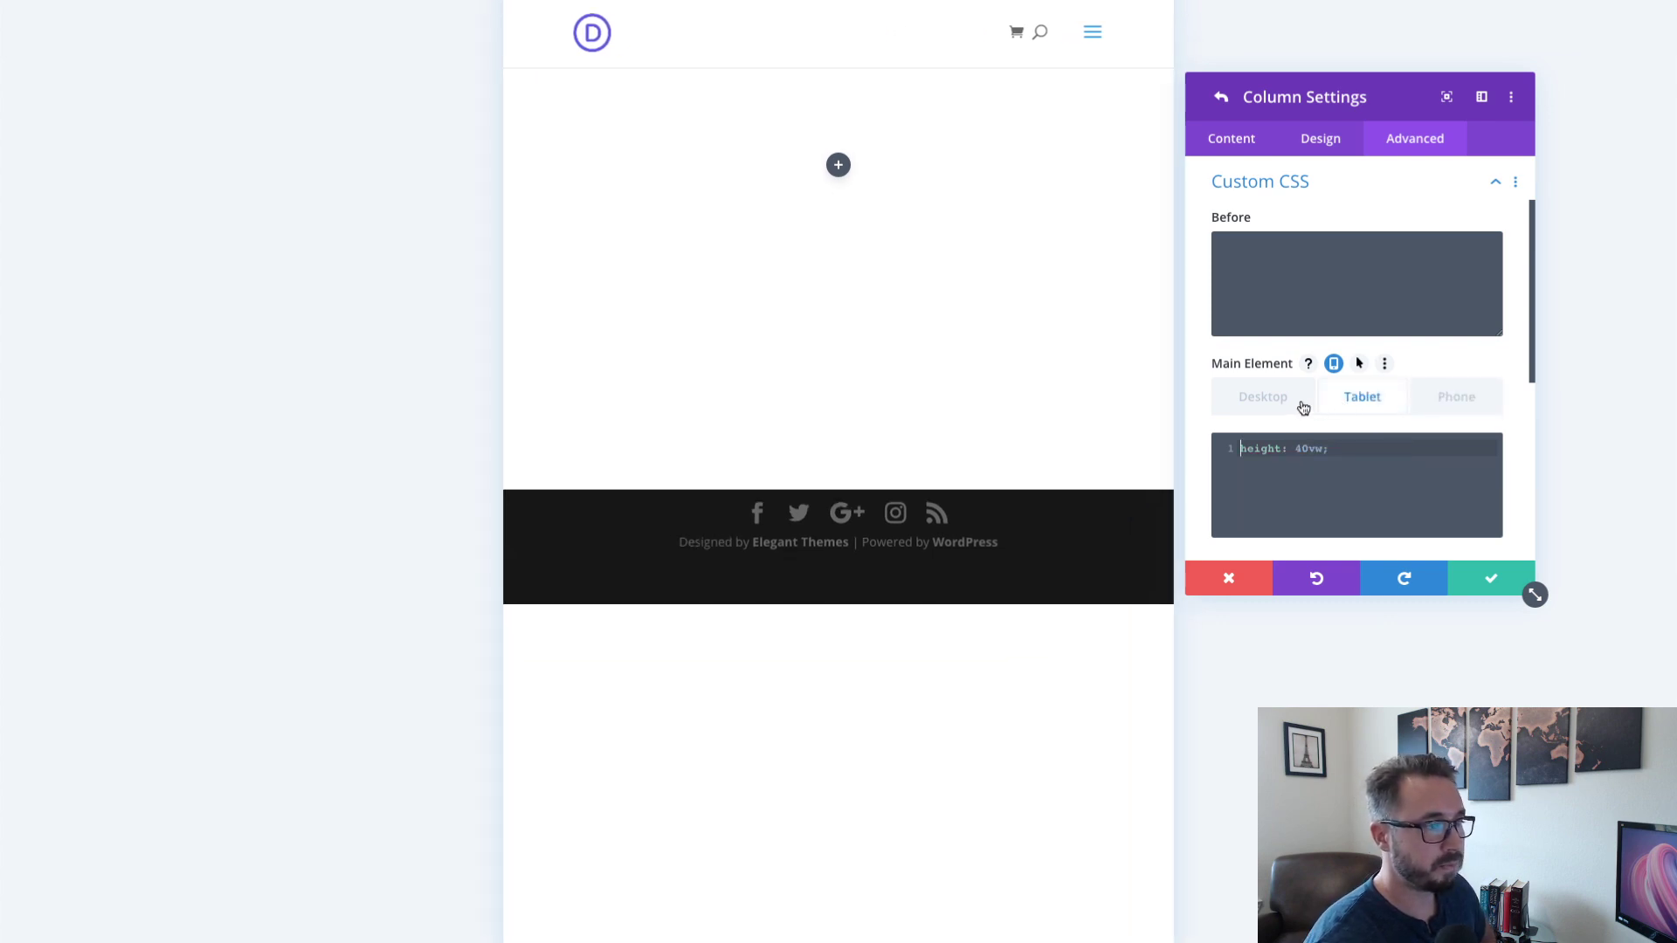
{"action": "left_click", "coordinate": [1282, 400]}
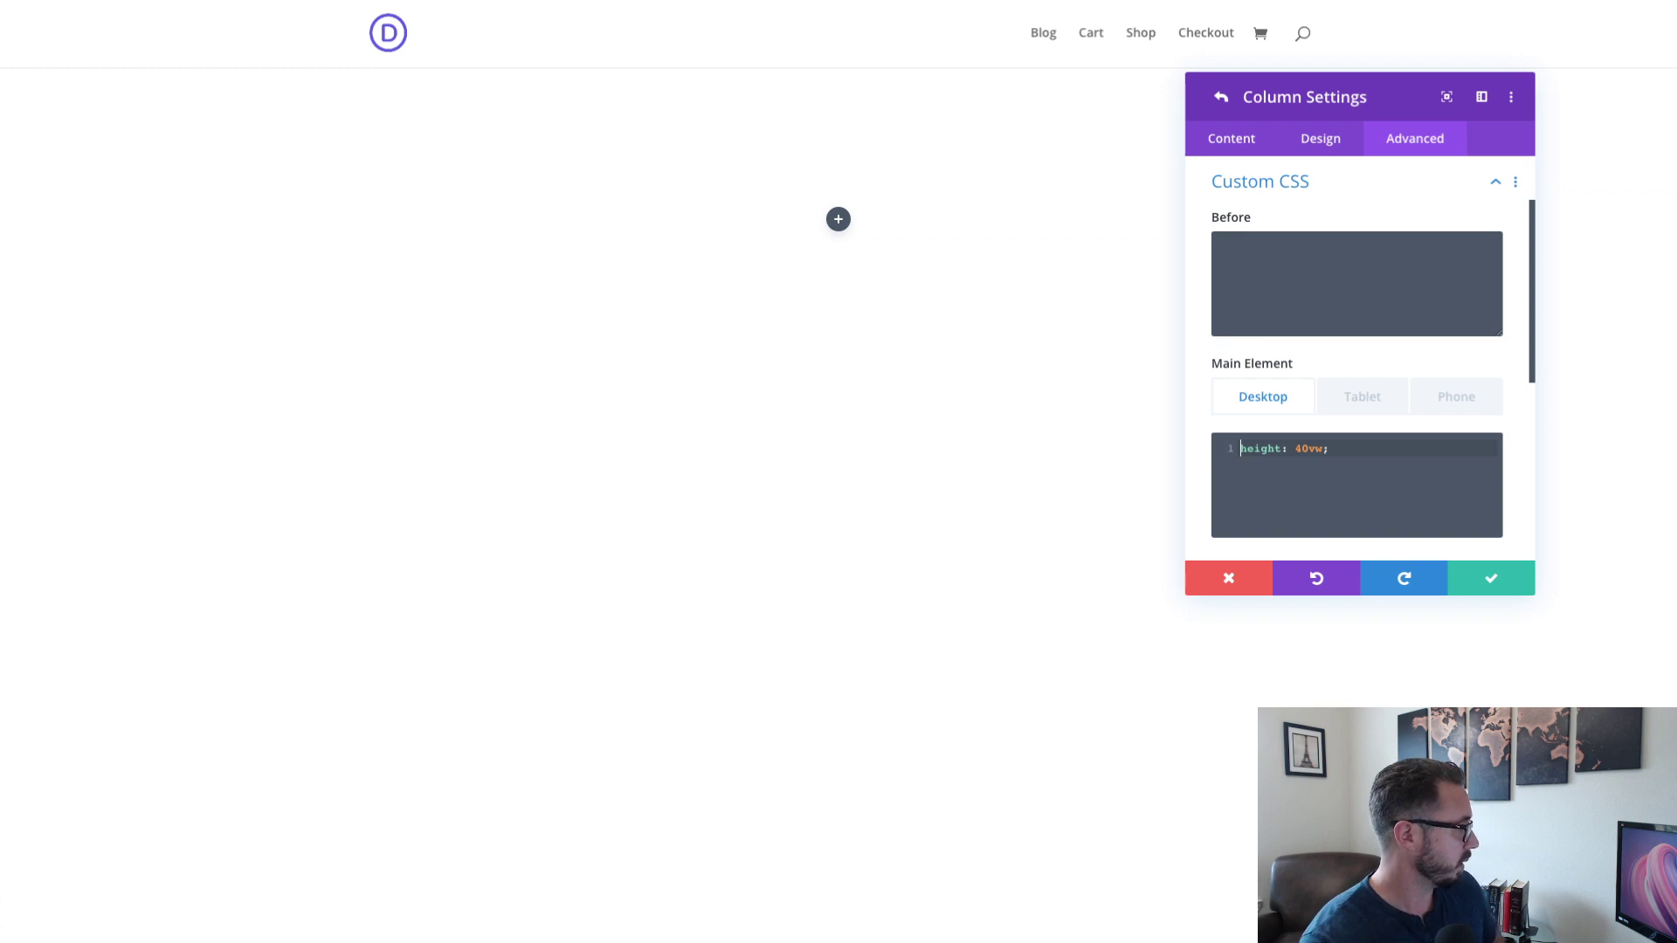
{"action": "left_click", "coordinate": [1506, 588]}
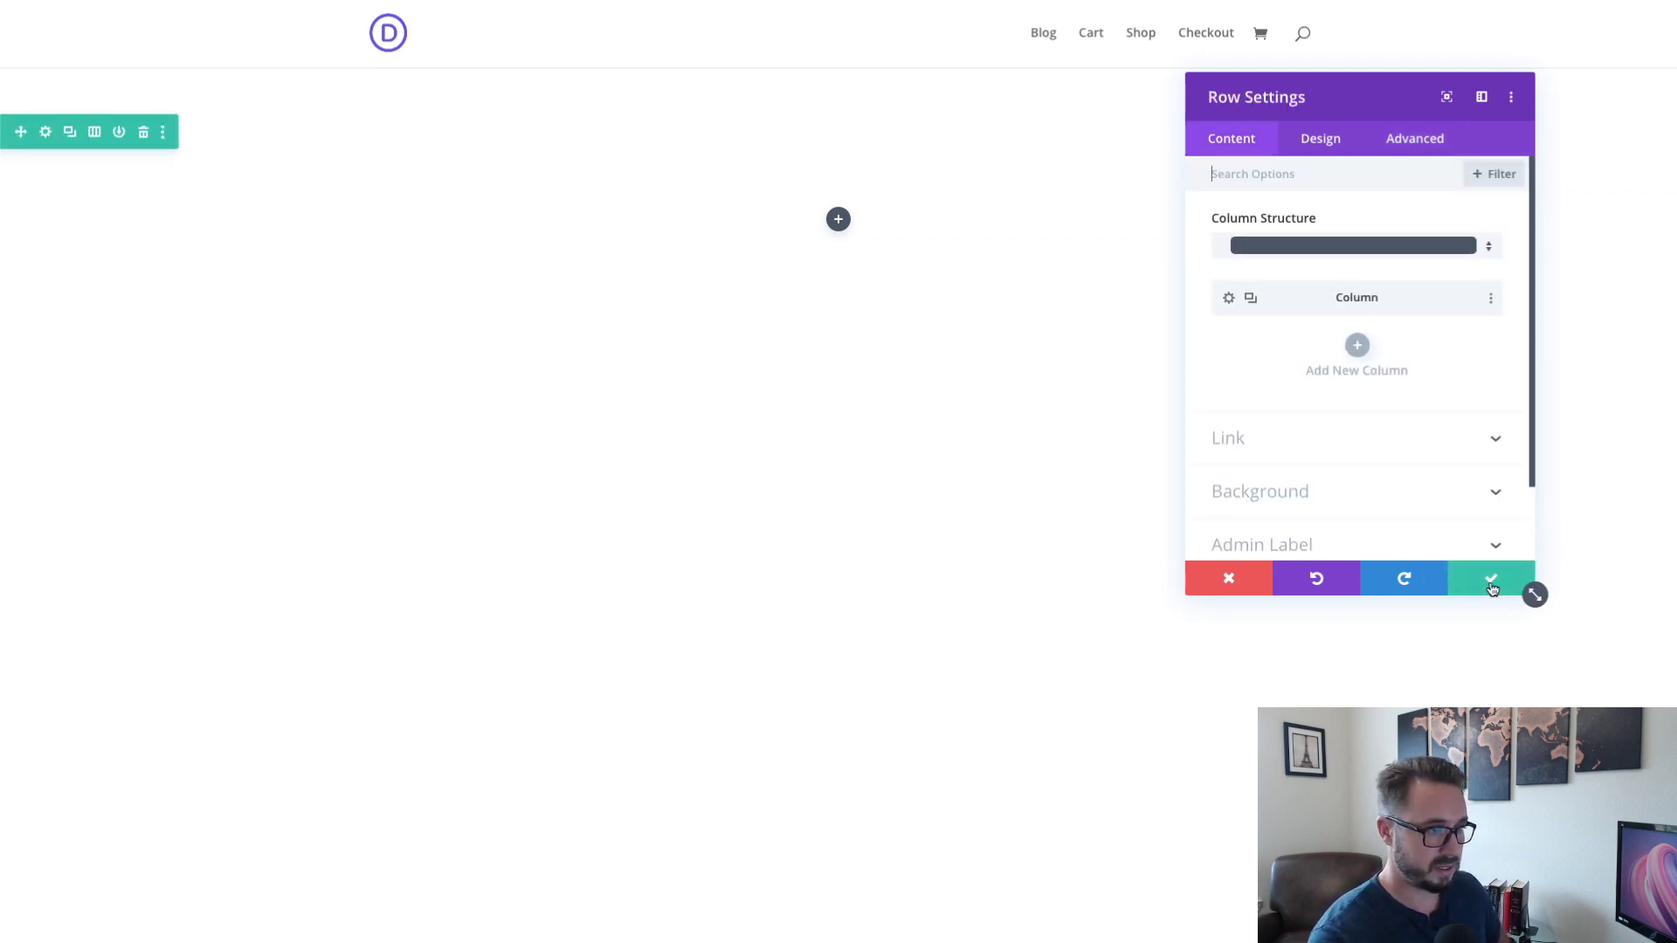
{"action": "left_click", "coordinate": [1493, 589]}
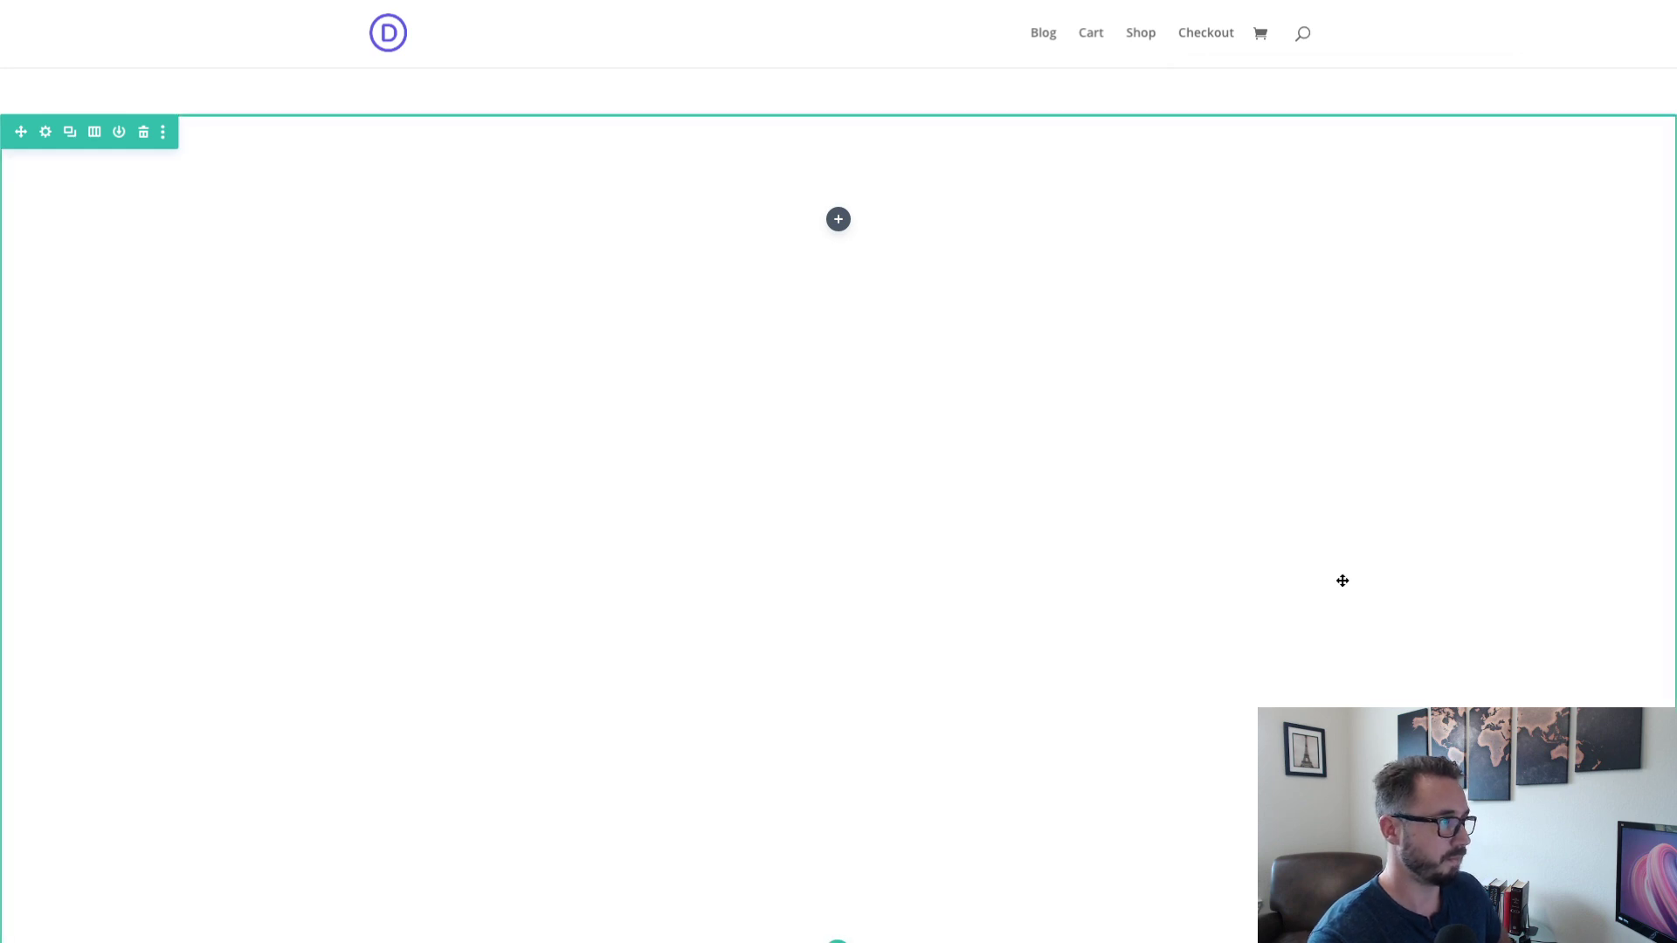
- Check the position type and offset settings of the row's column
{"action": "scroll", "coordinate": [675, 493], "scroll_direction": "down", "scroll_amount": 1}
{"action": "scroll", "coordinate": [675, 494], "scroll_direction": "up", "scroll_amount": 1}
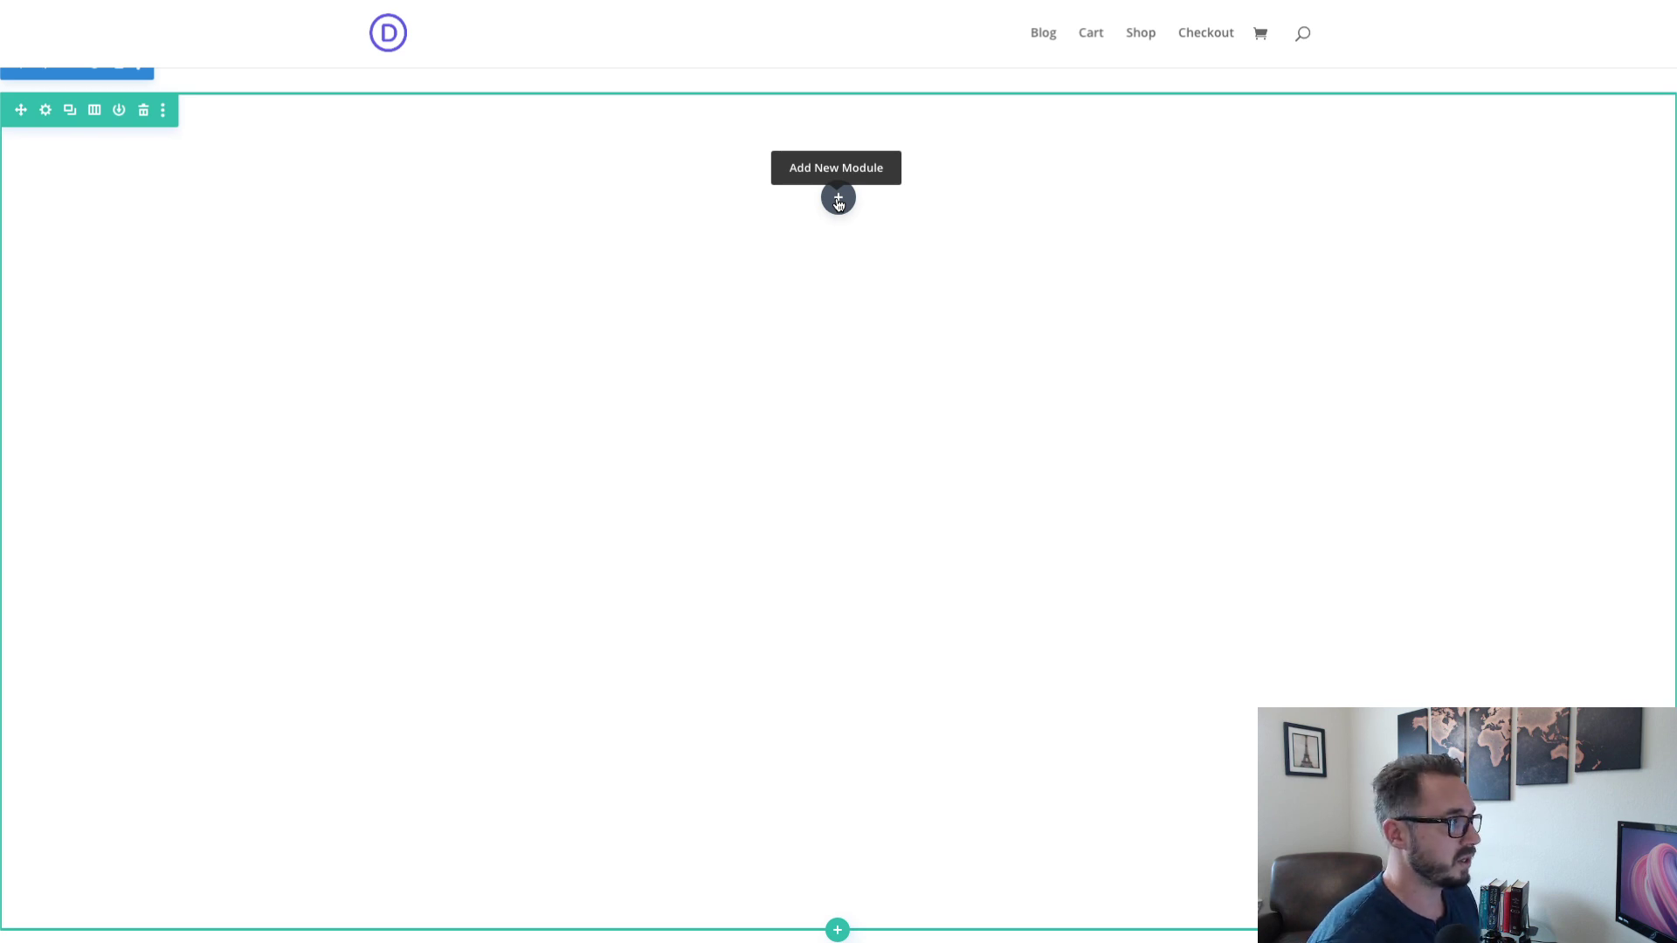
{"action": "left_click", "coordinate": [45, 112]}
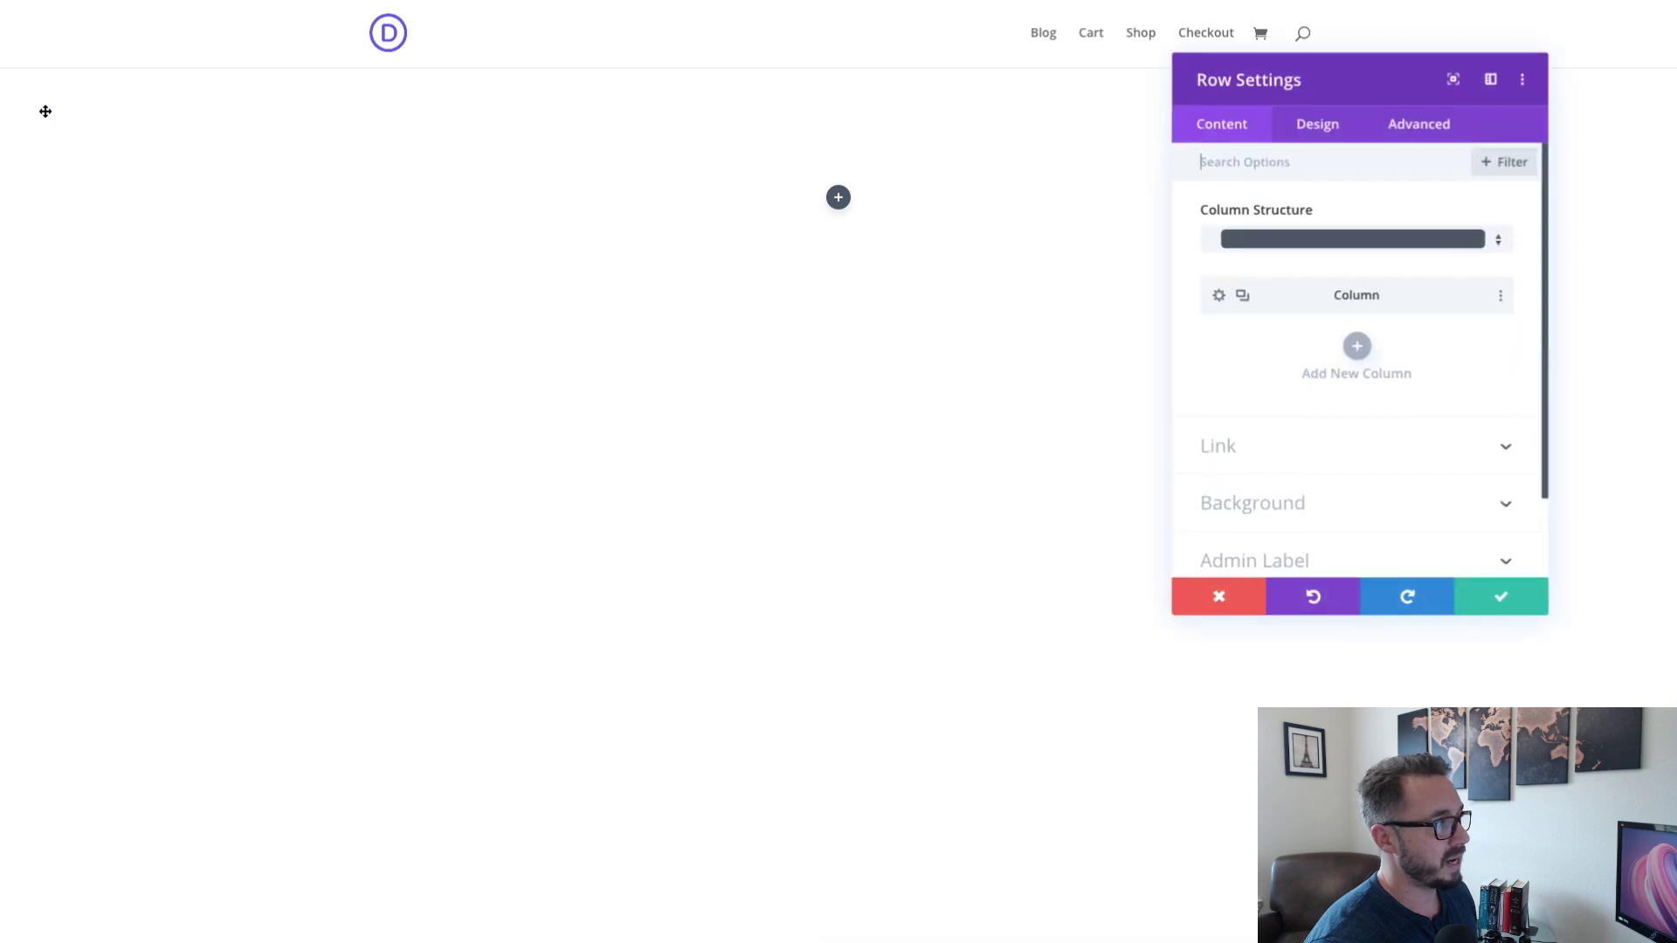
{"action": "left_click", "coordinate": [1231, 301]}
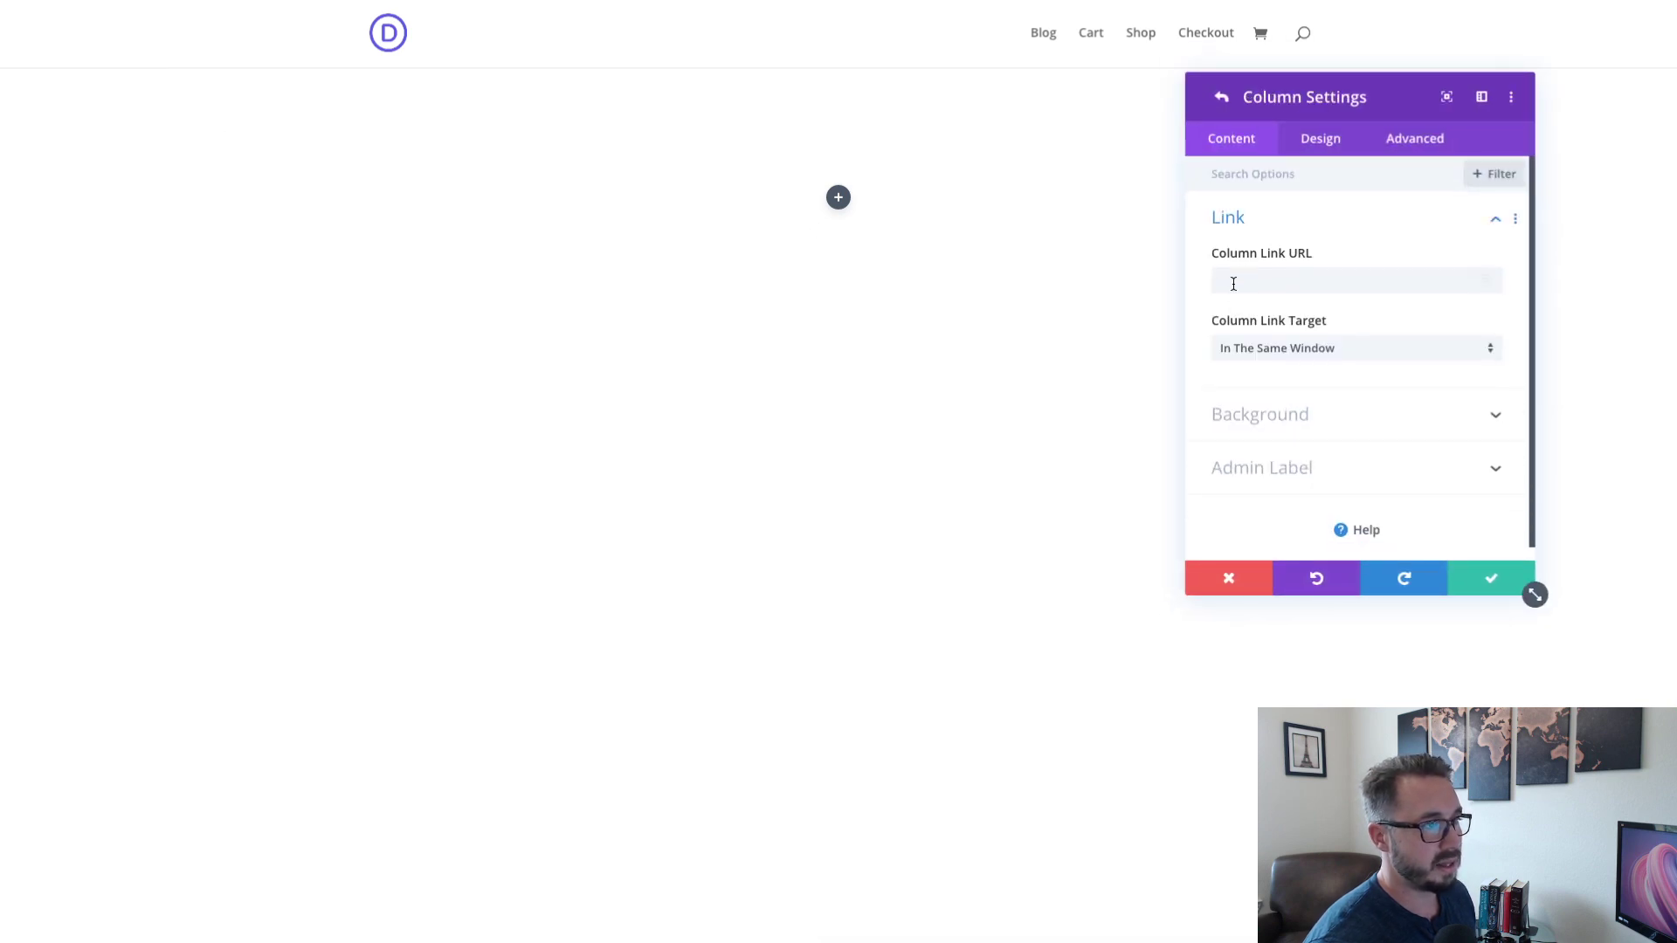
{"action": "left_click", "coordinate": [1430, 150]}
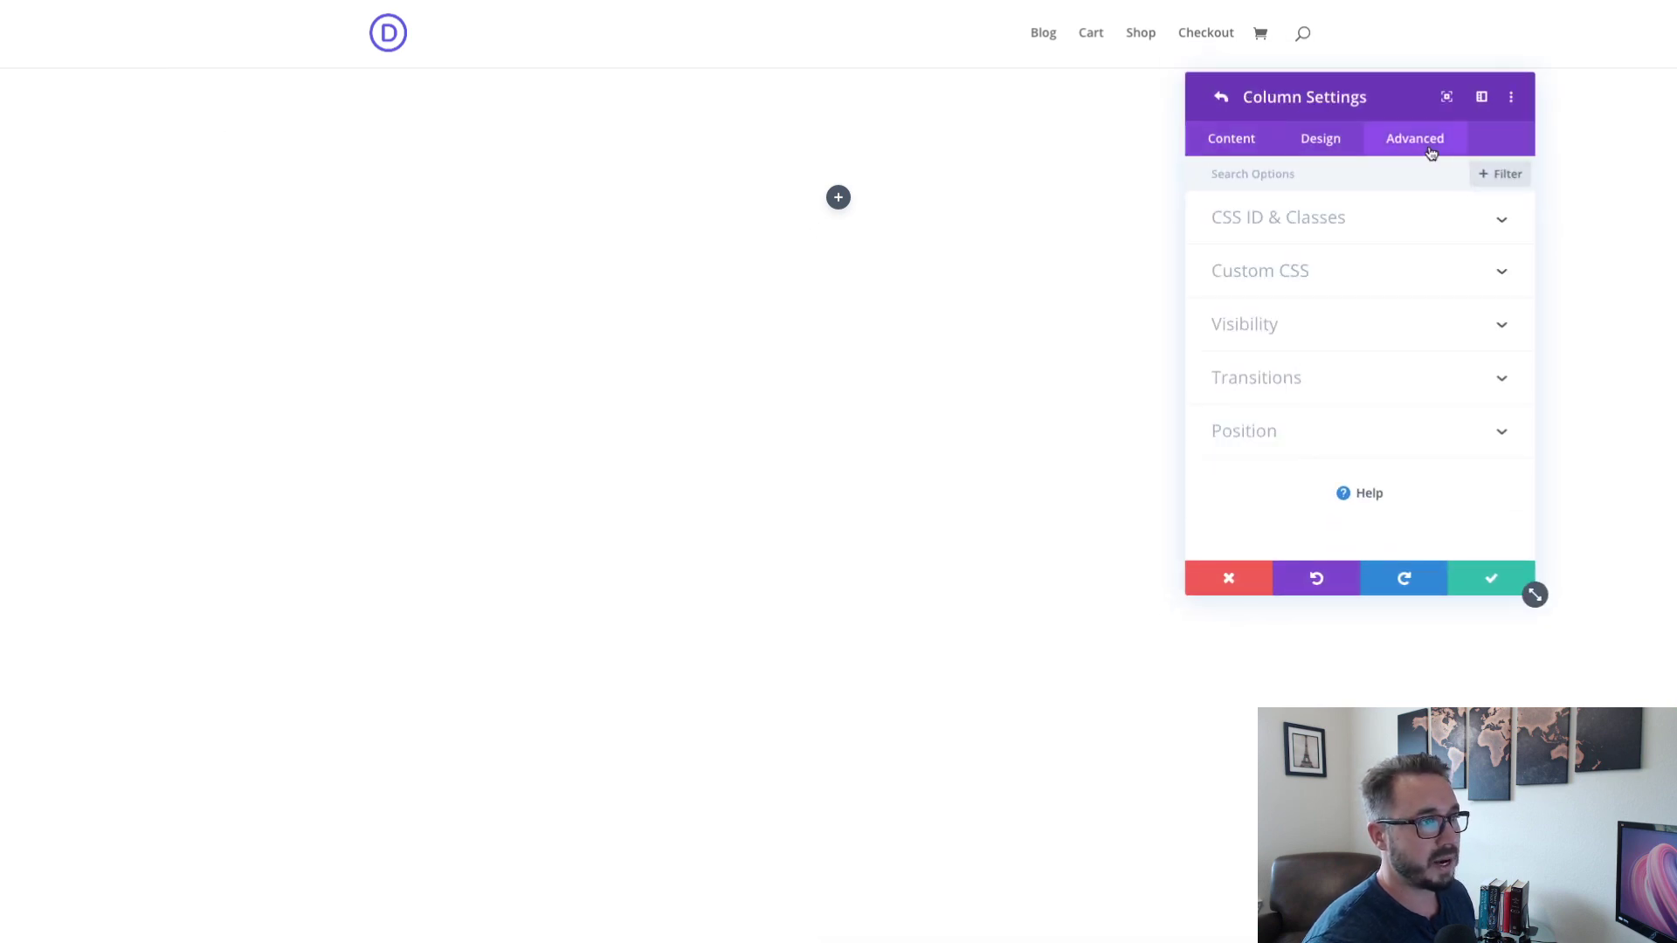
{"action": "left_click", "coordinate": [1396, 422]}
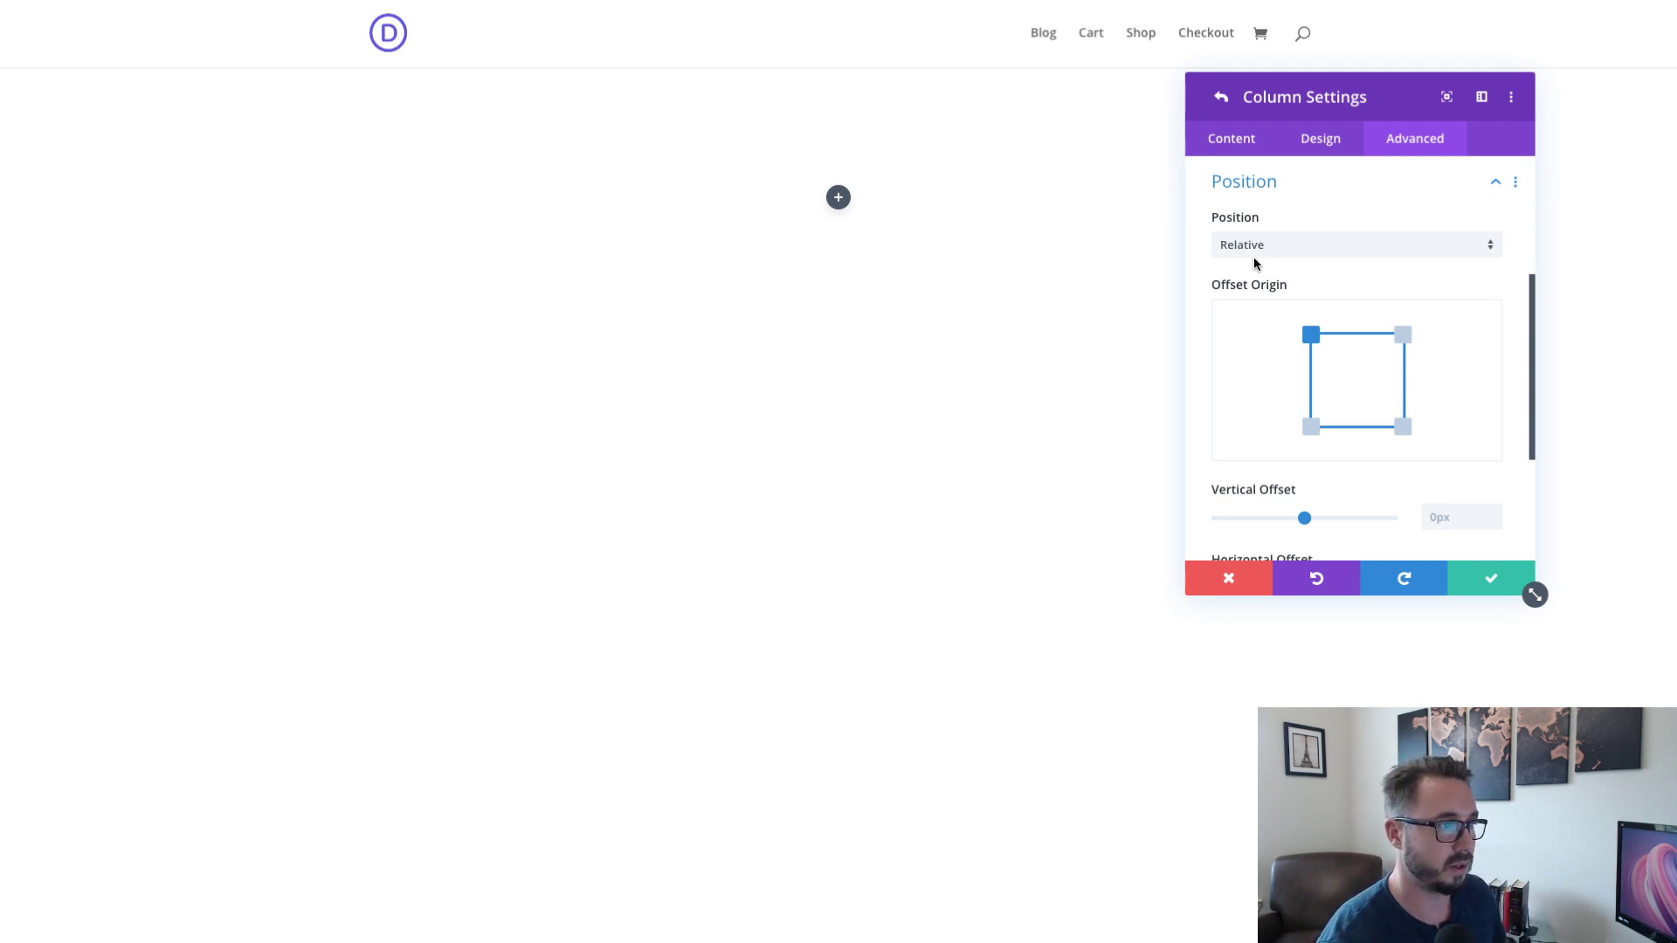
{"action": "left_click", "coordinate": [1490, 580]}
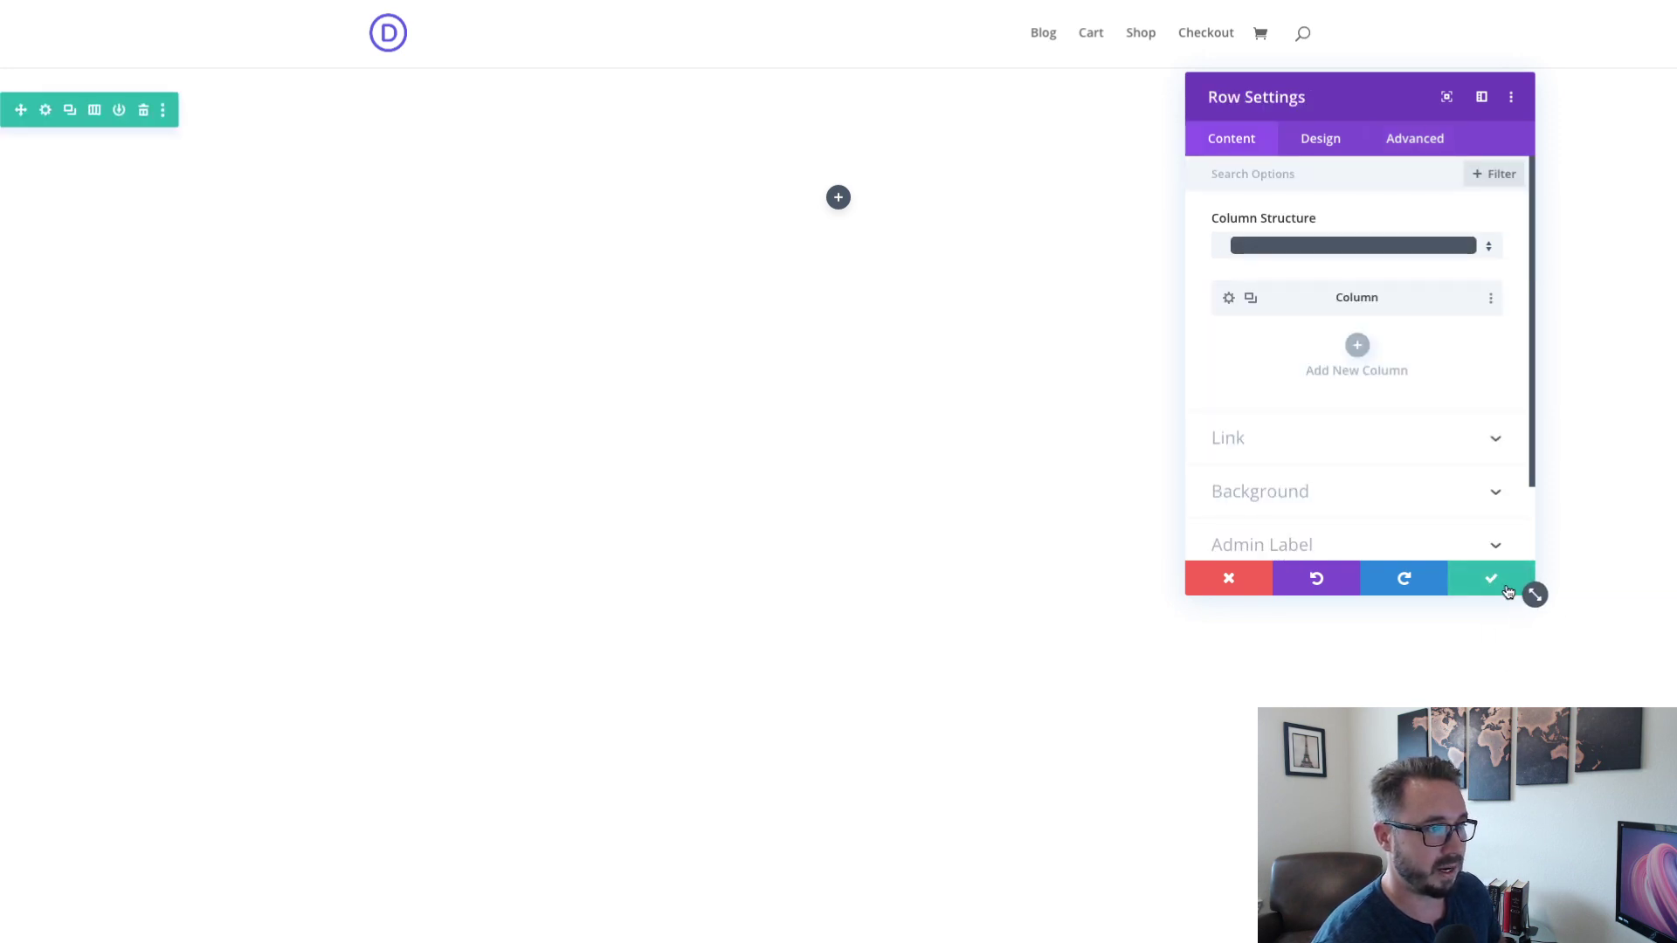
{"action": "left_click", "coordinate": [1506, 590]}
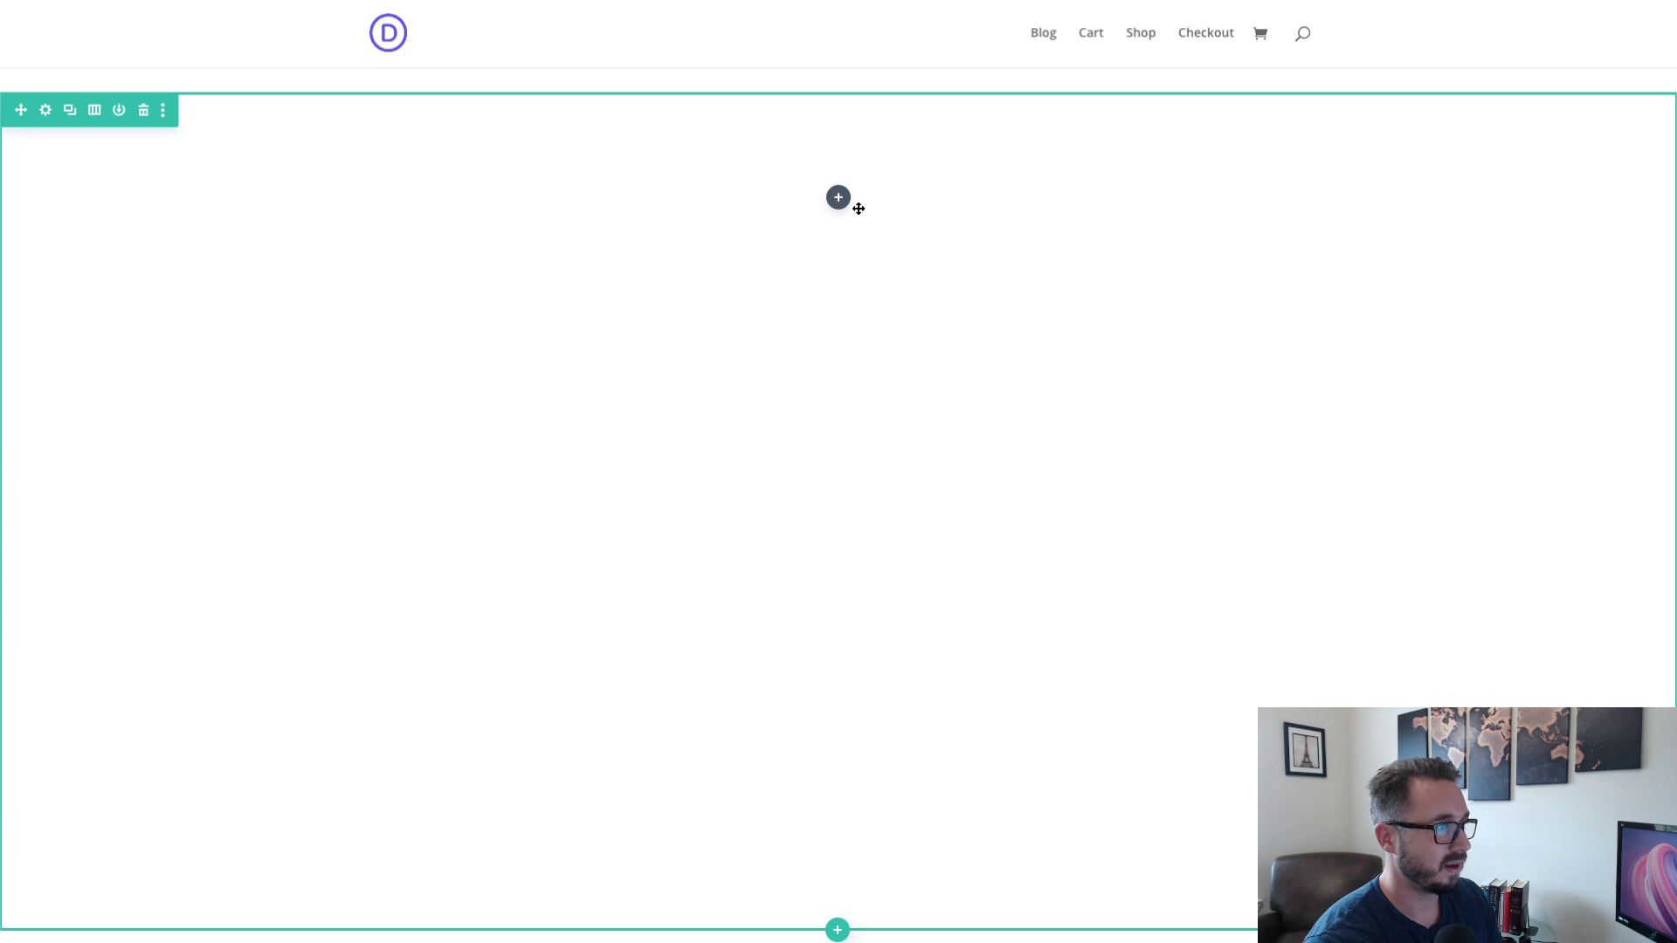
- Insert a Text module into the row's empty column
{"action": "left_click", "coordinate": [838, 197]}
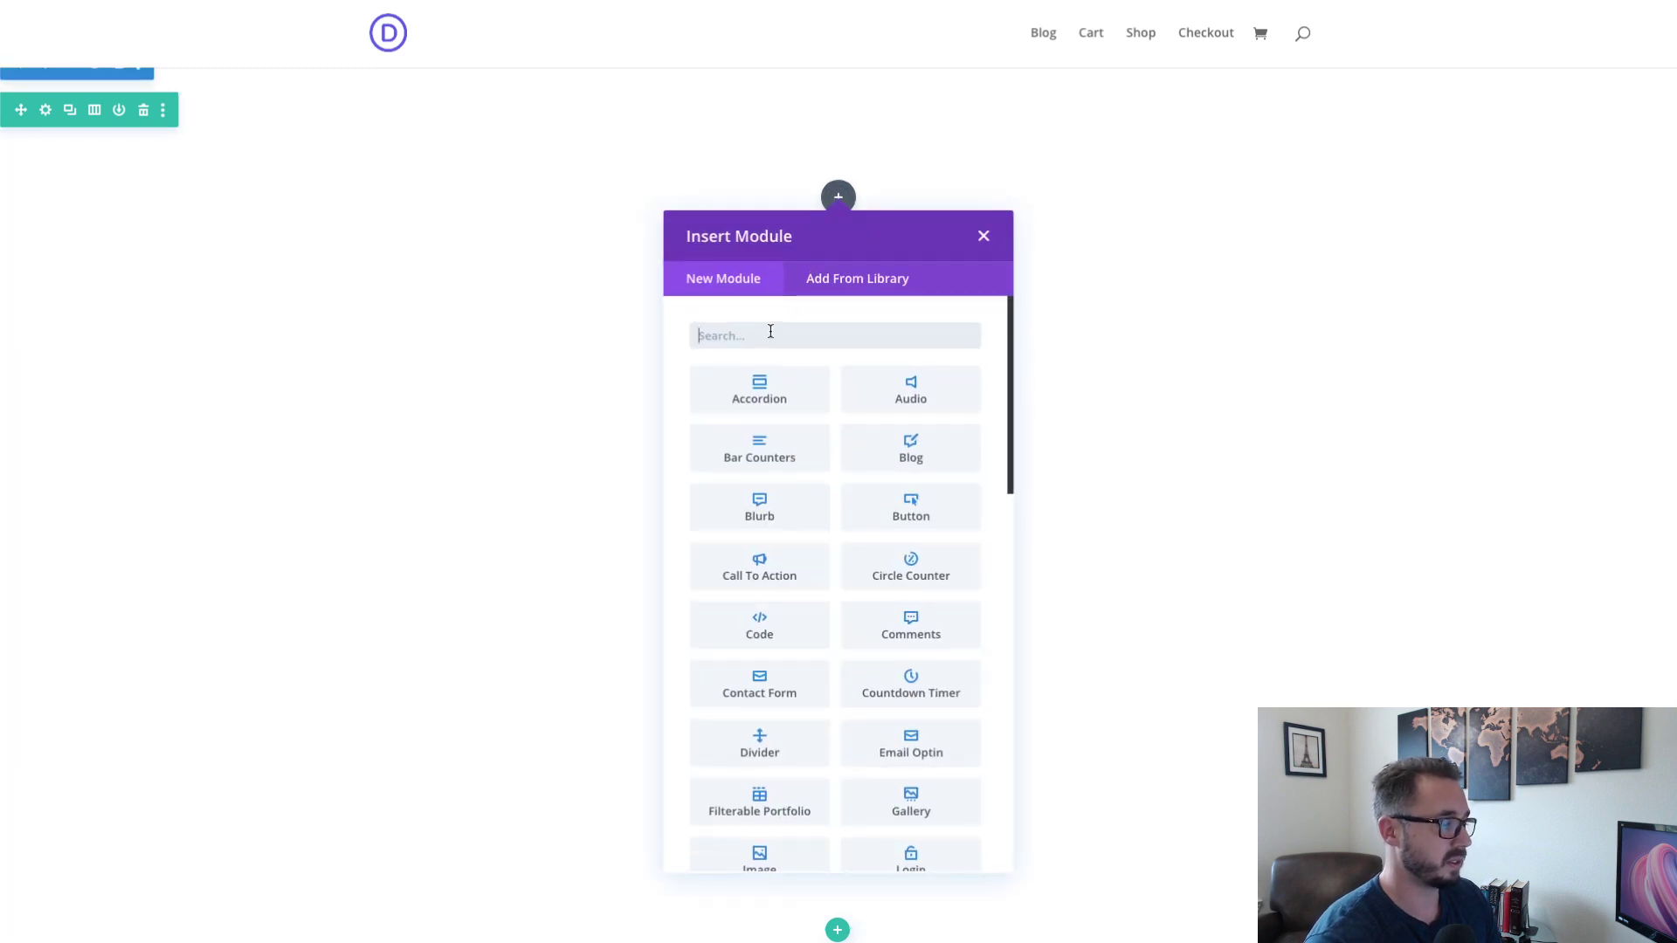
{"action": "type", "text": "text"}
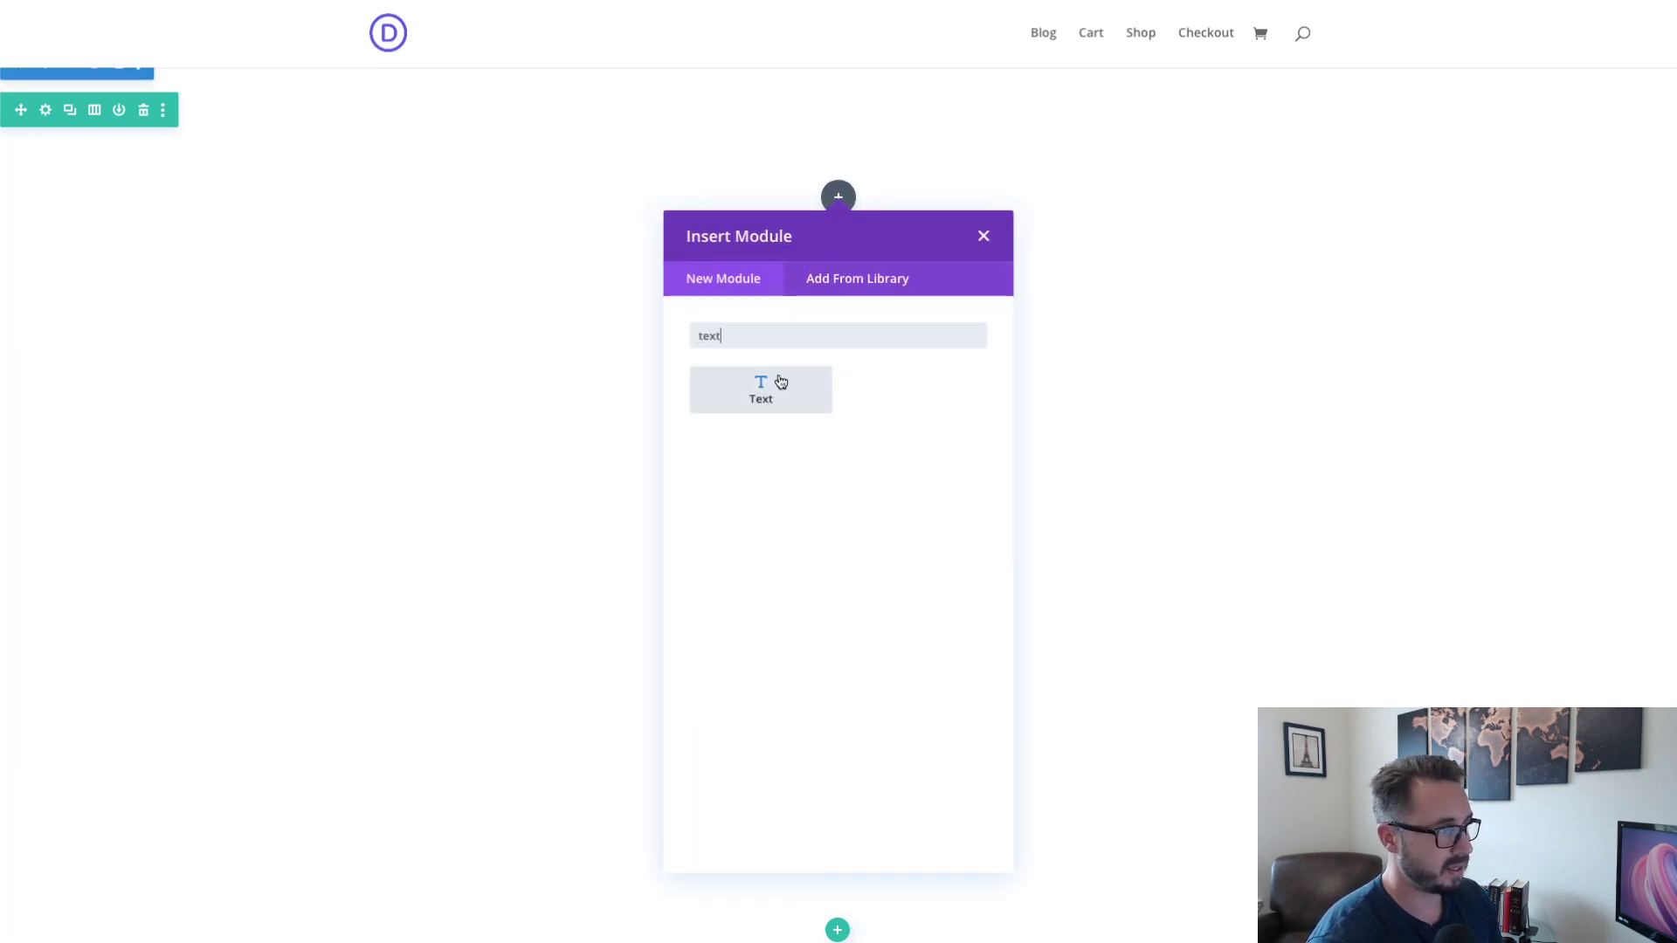
{"action": "left_click", "coordinate": [777, 380]}
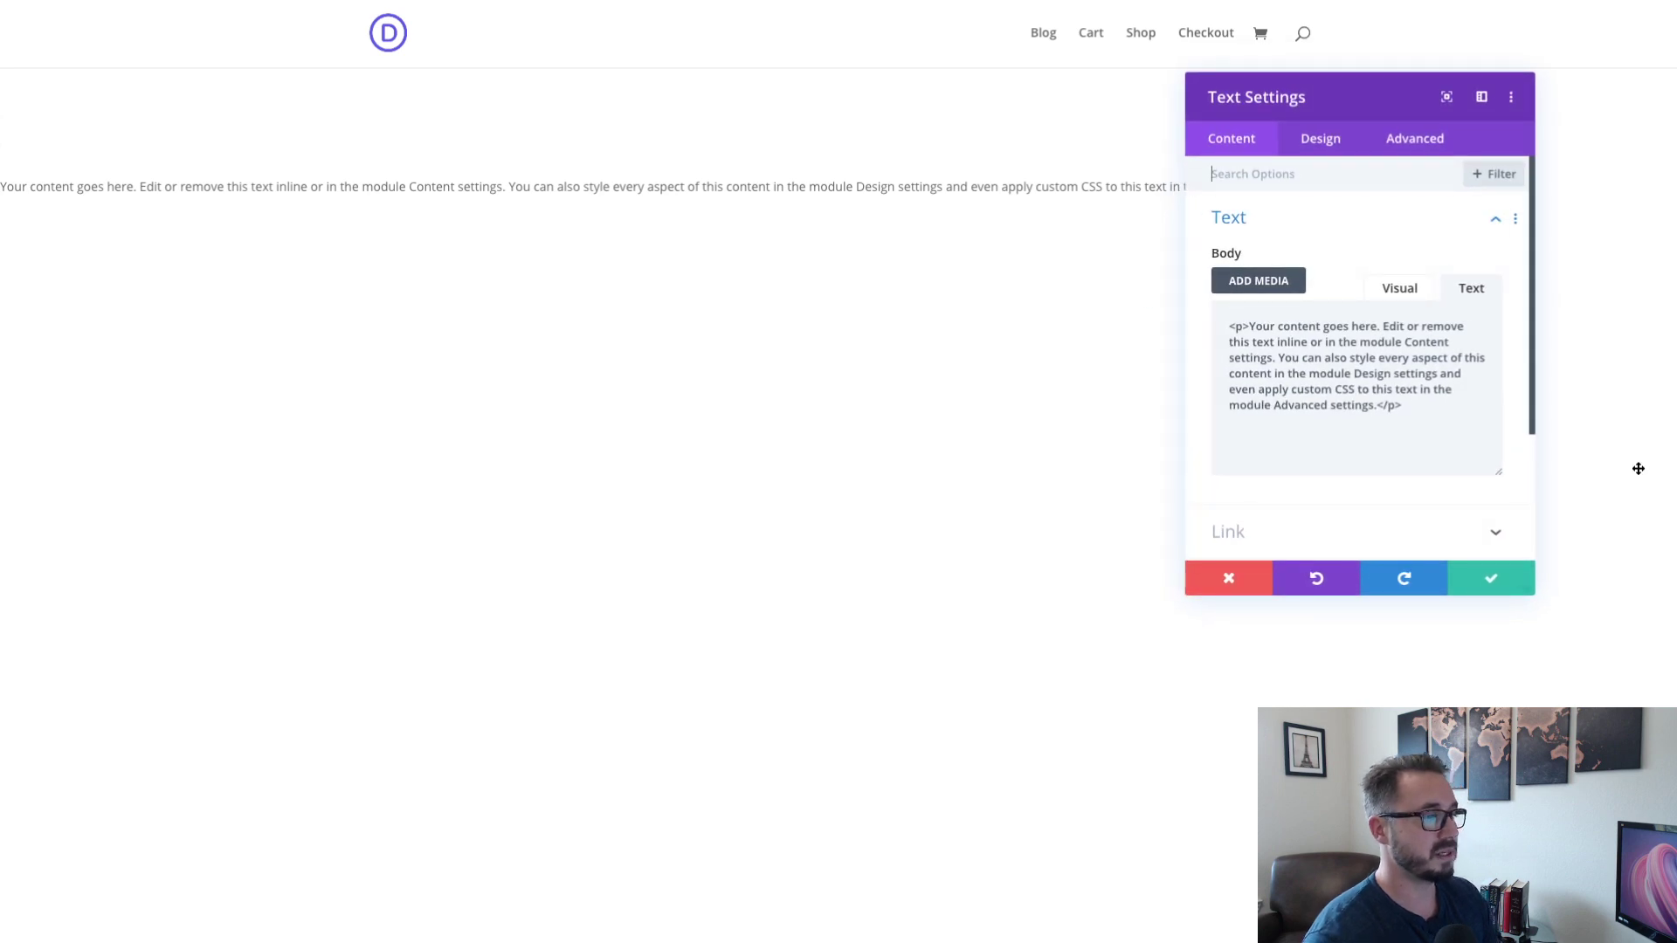
- Replace the text module's placeholder body with the HTML heading "<h2>Recent Work</h2>"
{"action": "left_click_drag", "start_coordinate": [1450, 418], "coordinate": [1206, 326]}
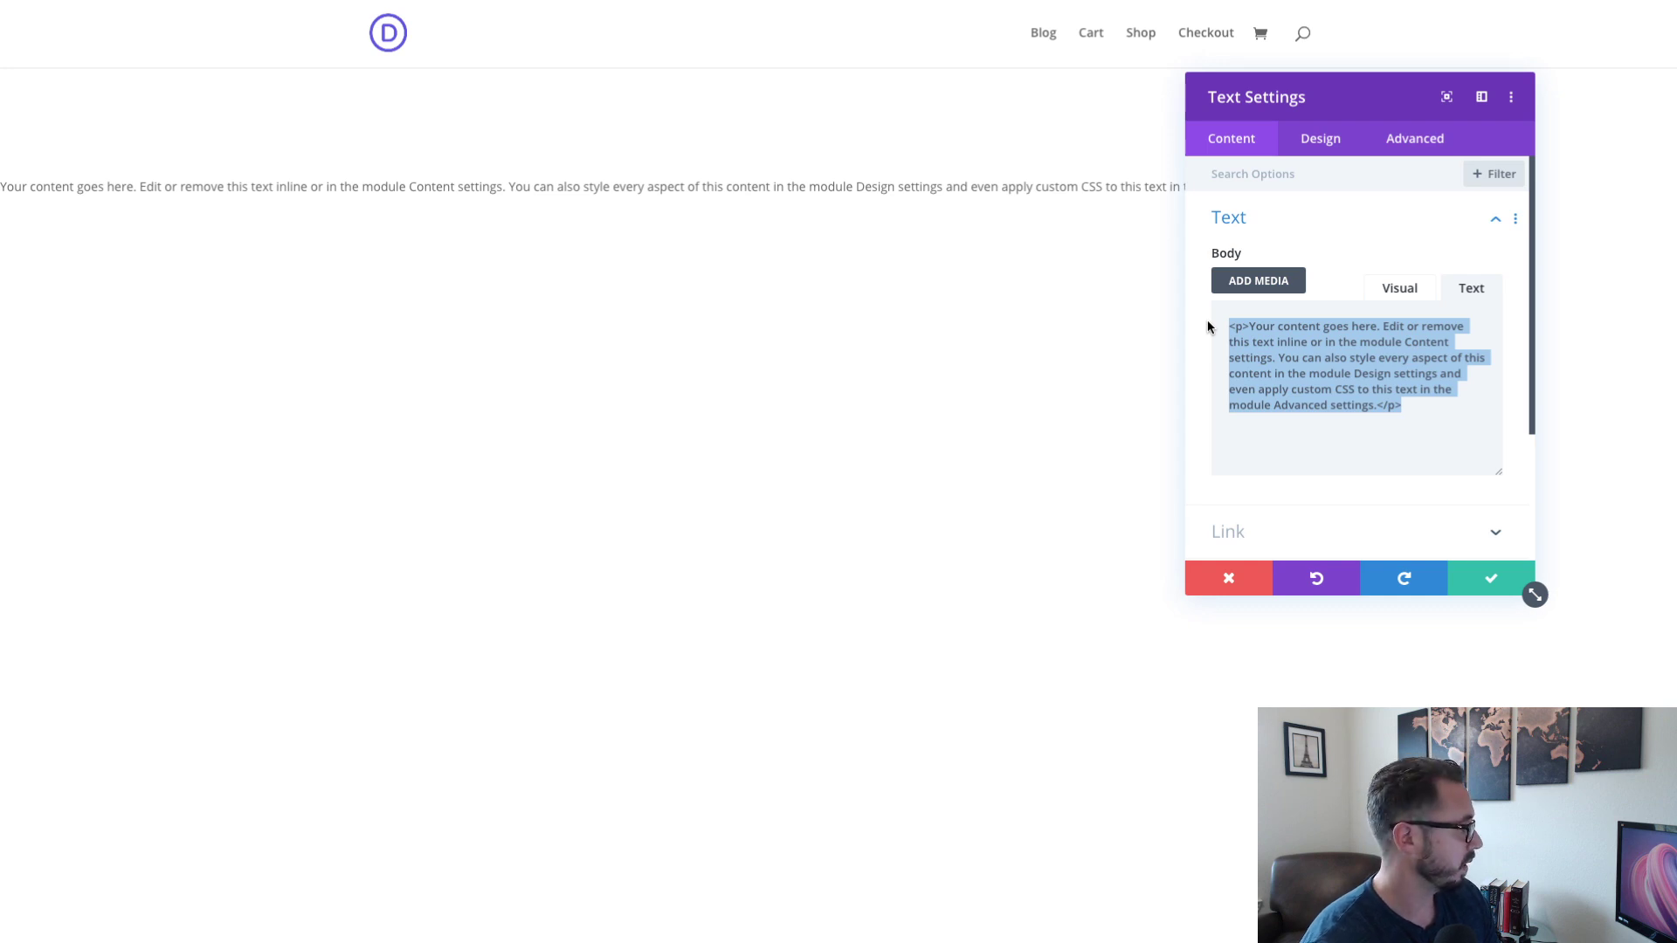
{"action": "type", "text": "<h2>"}
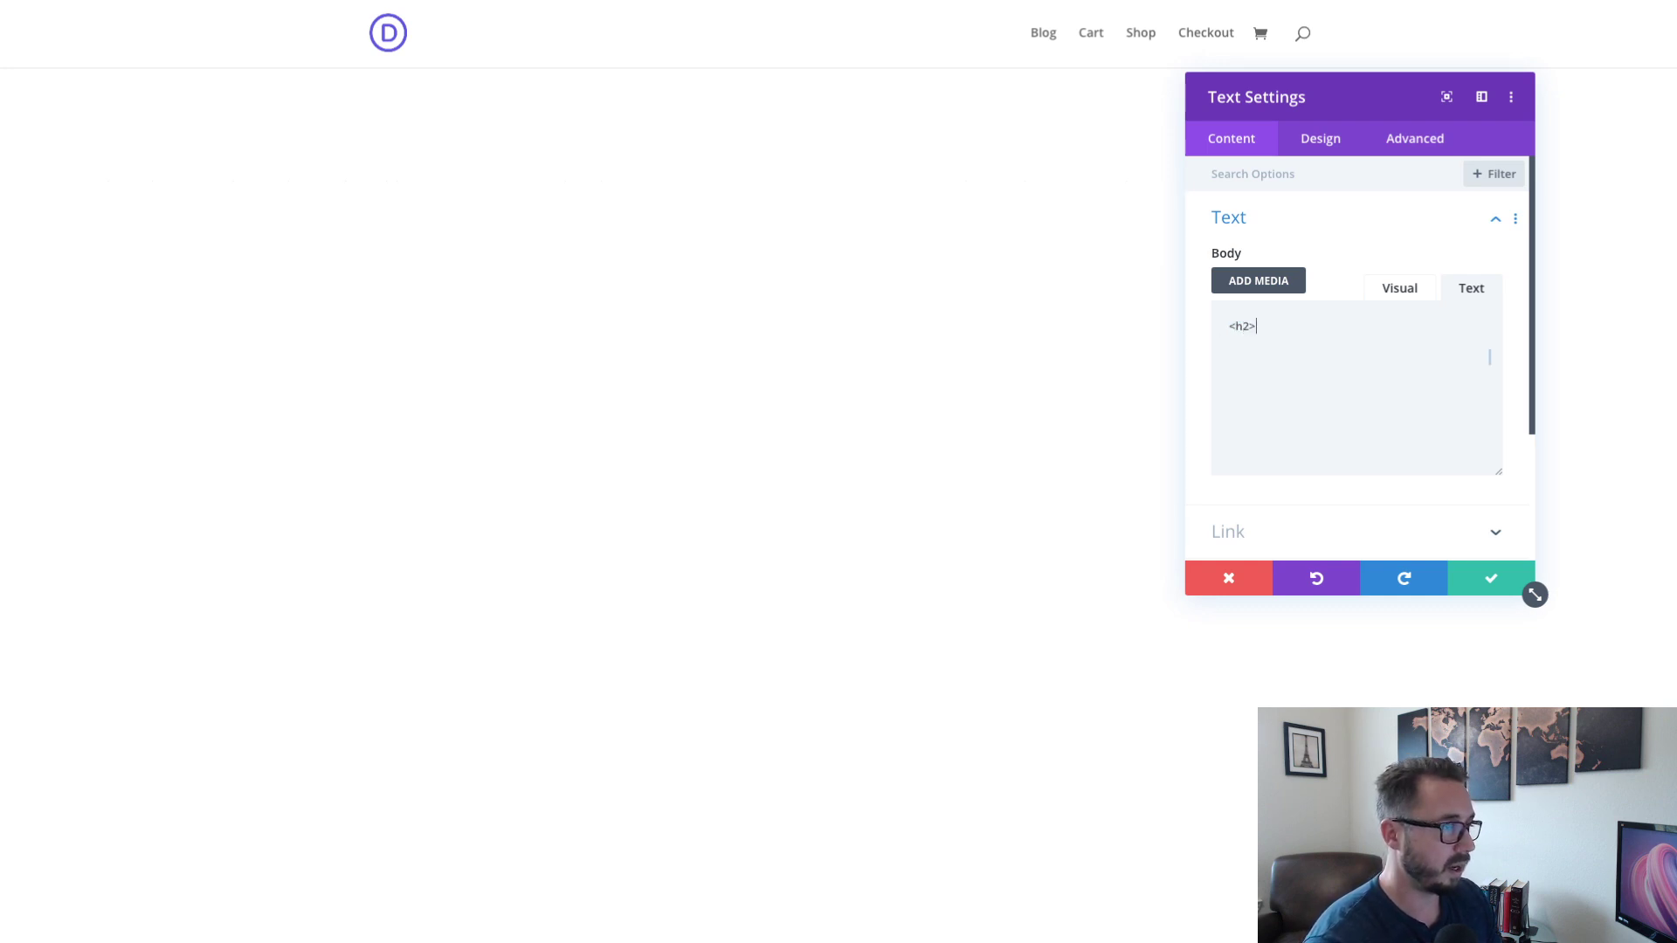
{"action": "type", "text": "Re"}
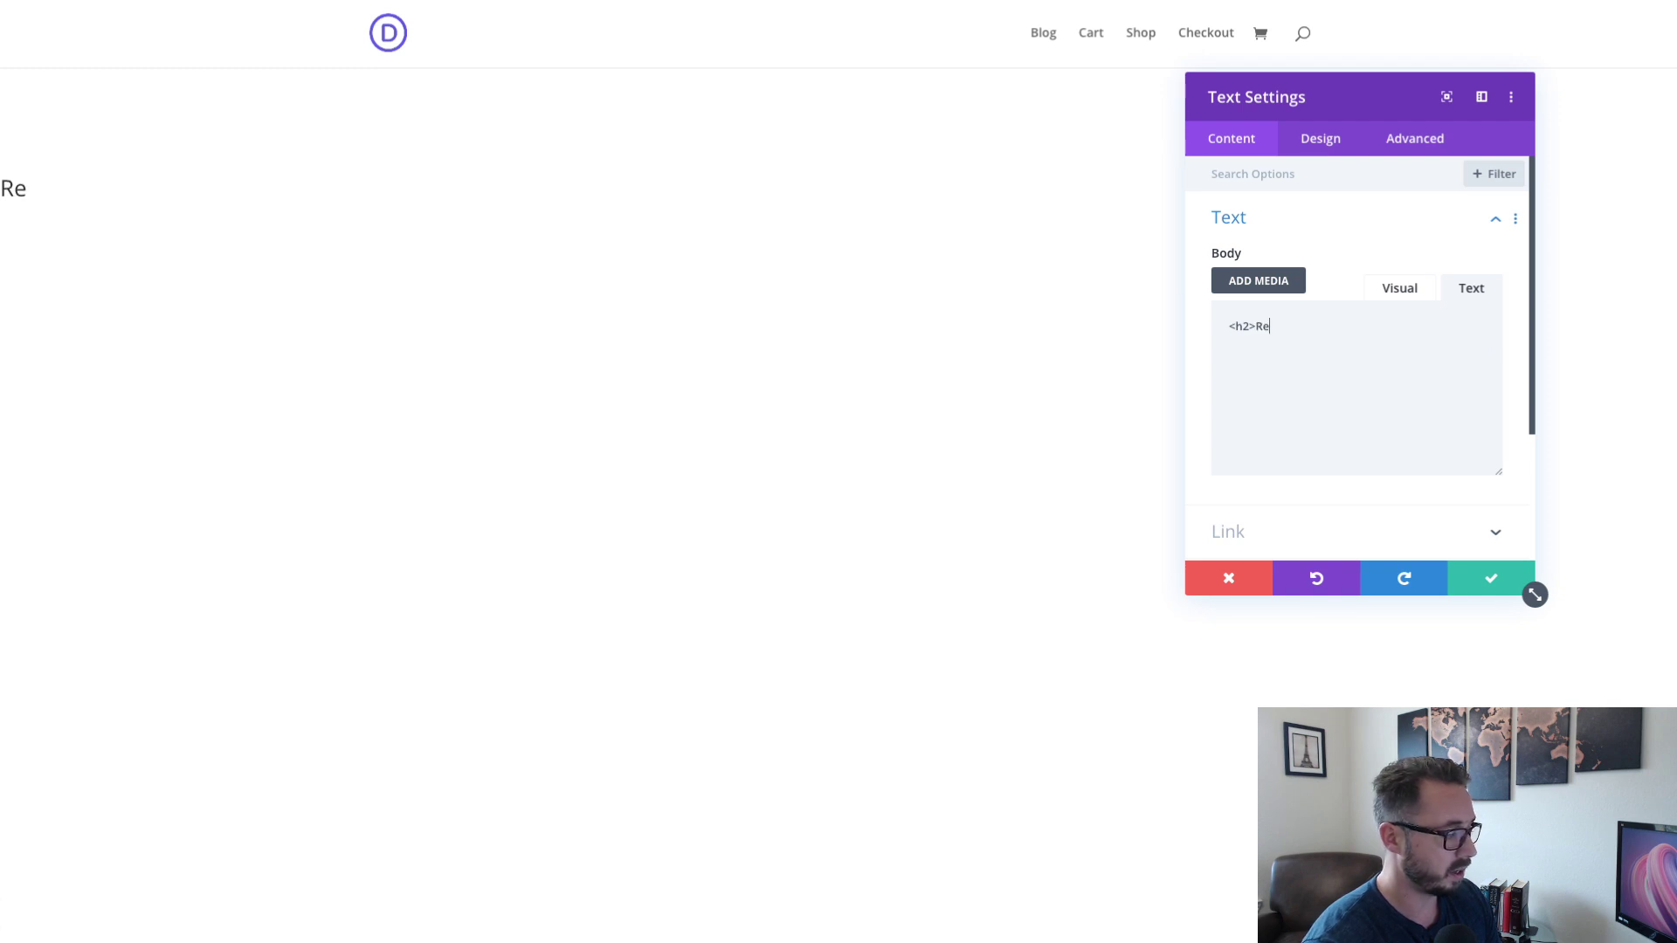
{"action": "type", "text": "cent Work"}
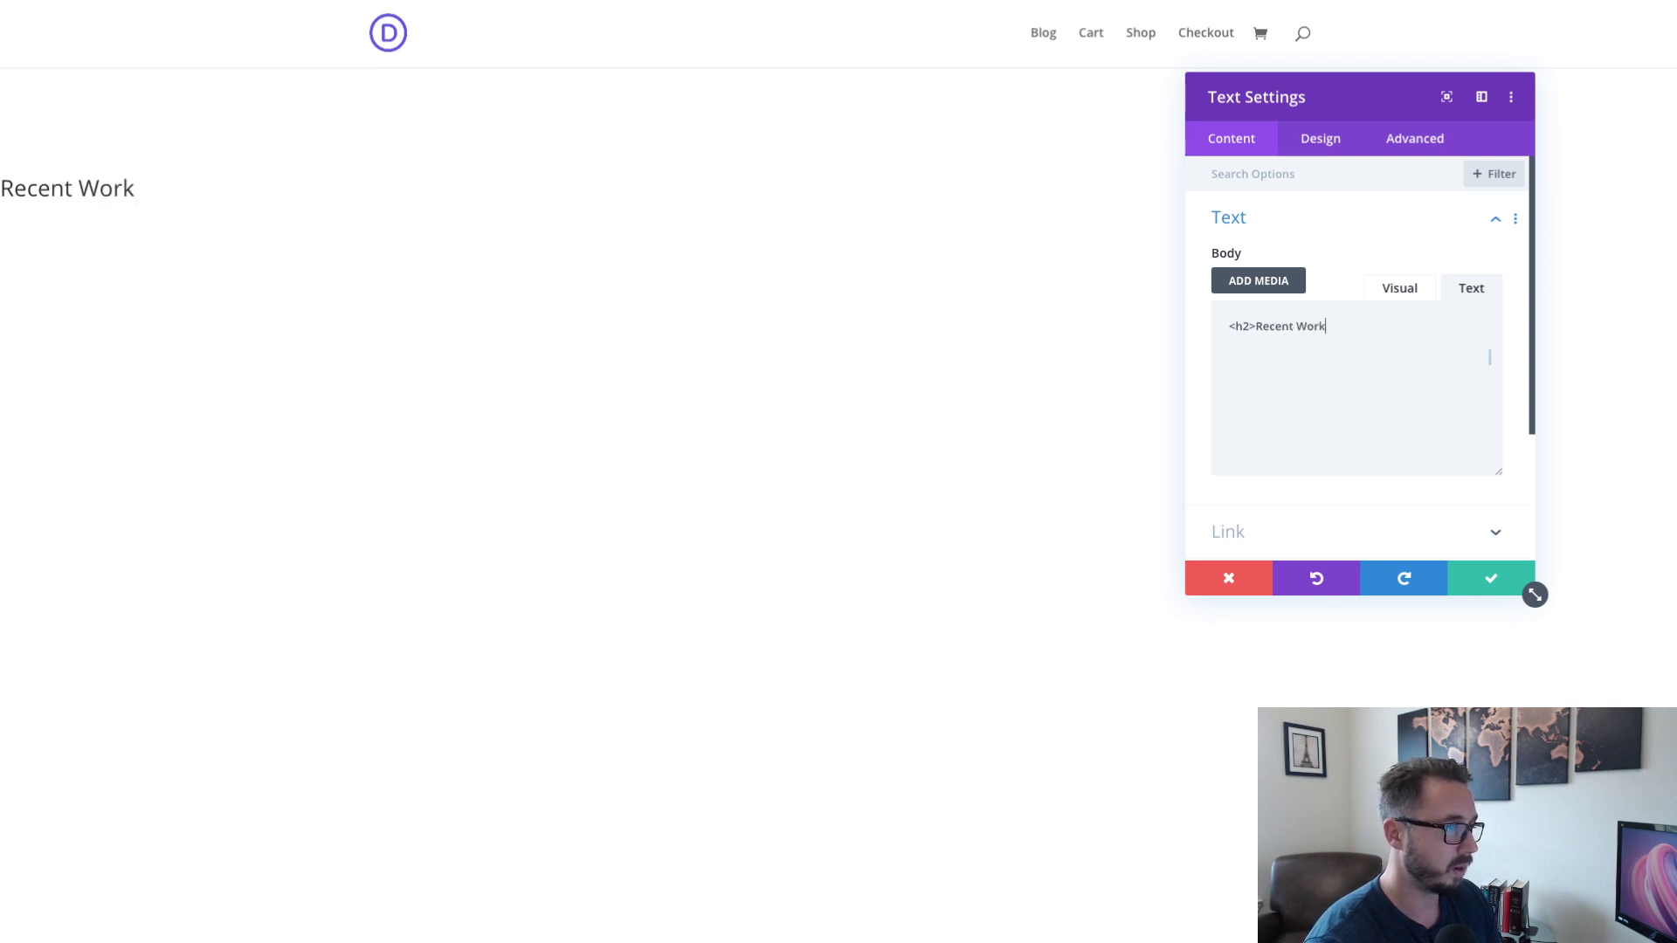
{"action": "type", "text": "</h2>"}
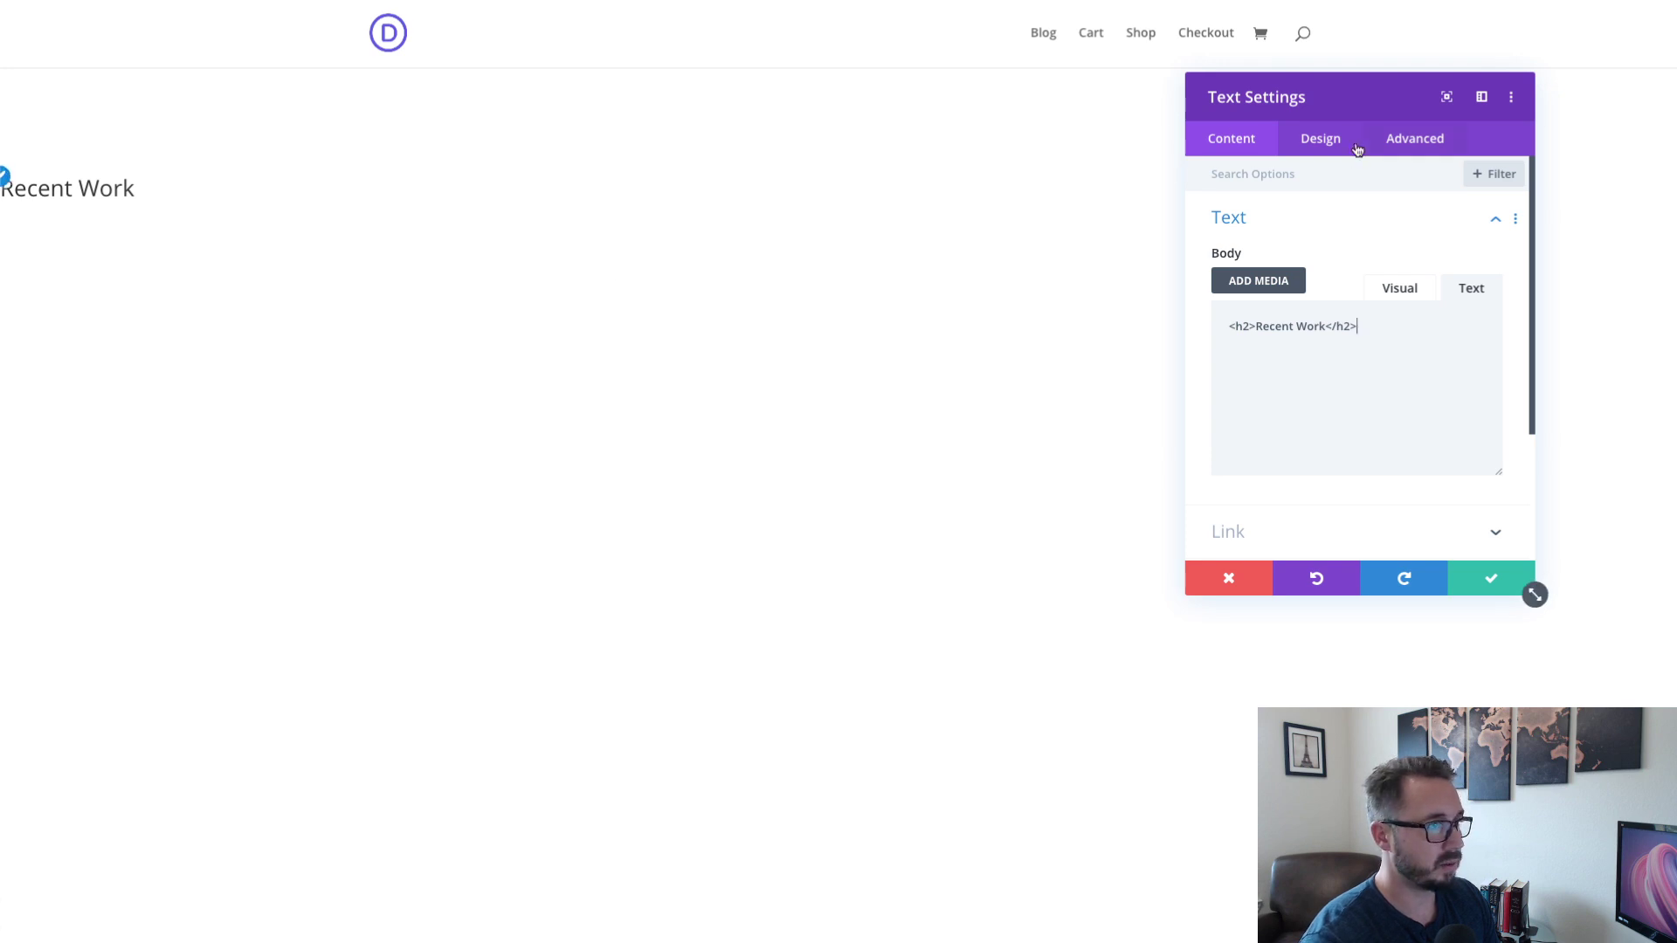
- Set the font of the text module's H2 heading to Limelight
{"action": "left_click", "coordinate": [1320, 138]}
{"action": "left_click", "coordinate": [1277, 272]}
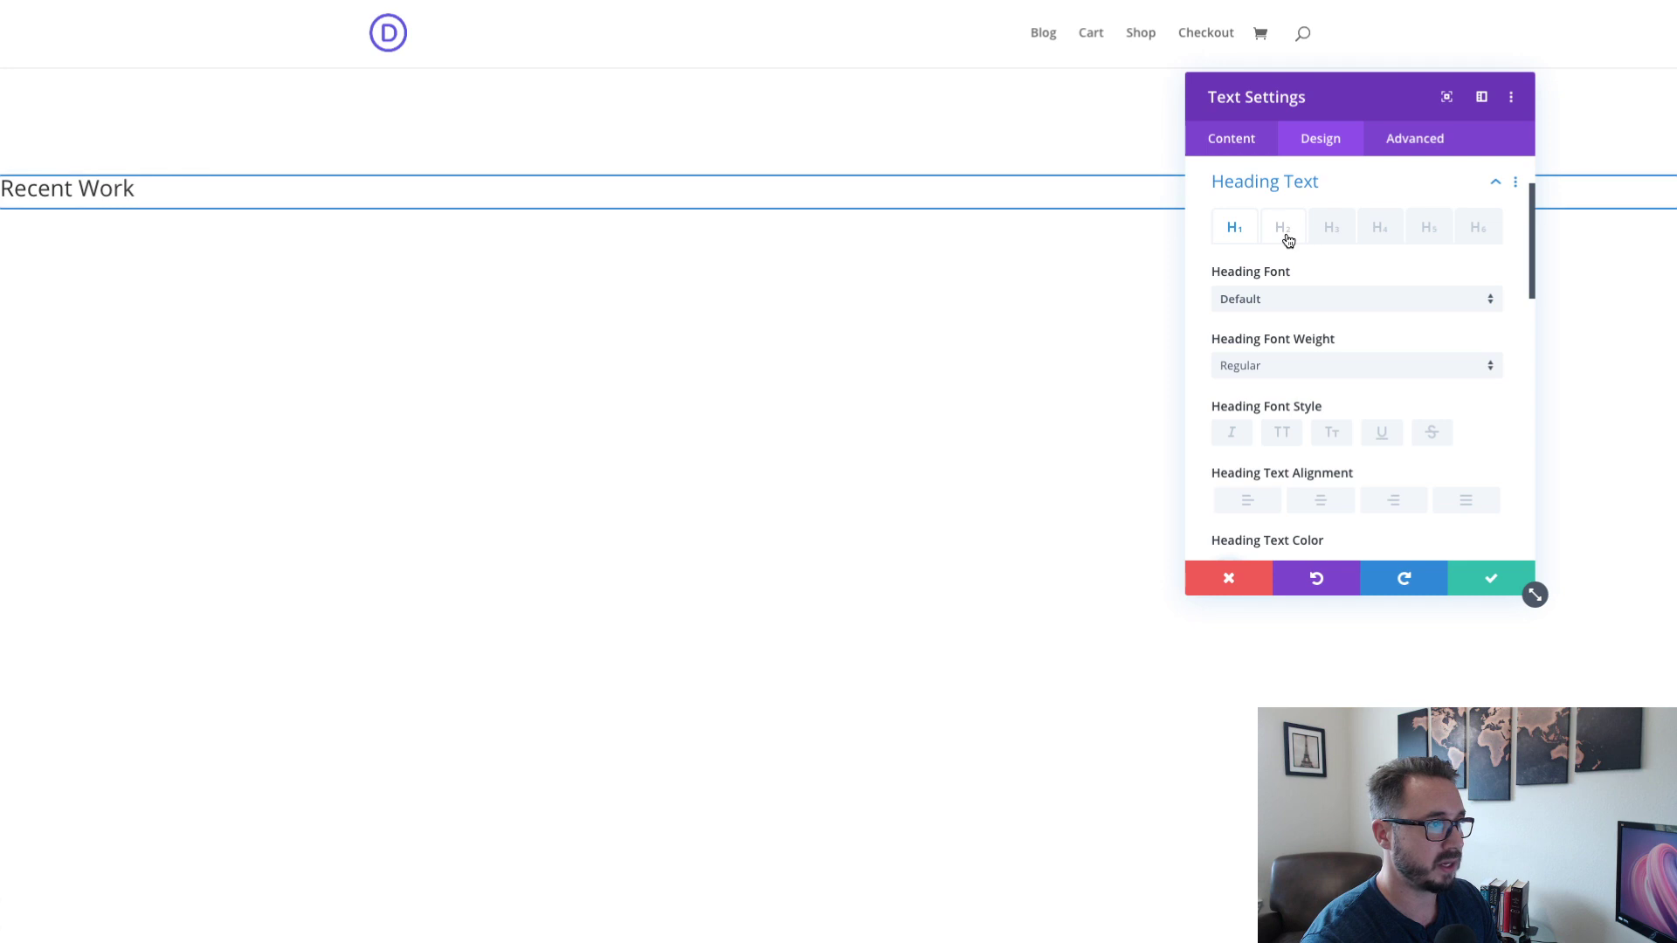
{"action": "left_click", "coordinate": [1285, 236]}
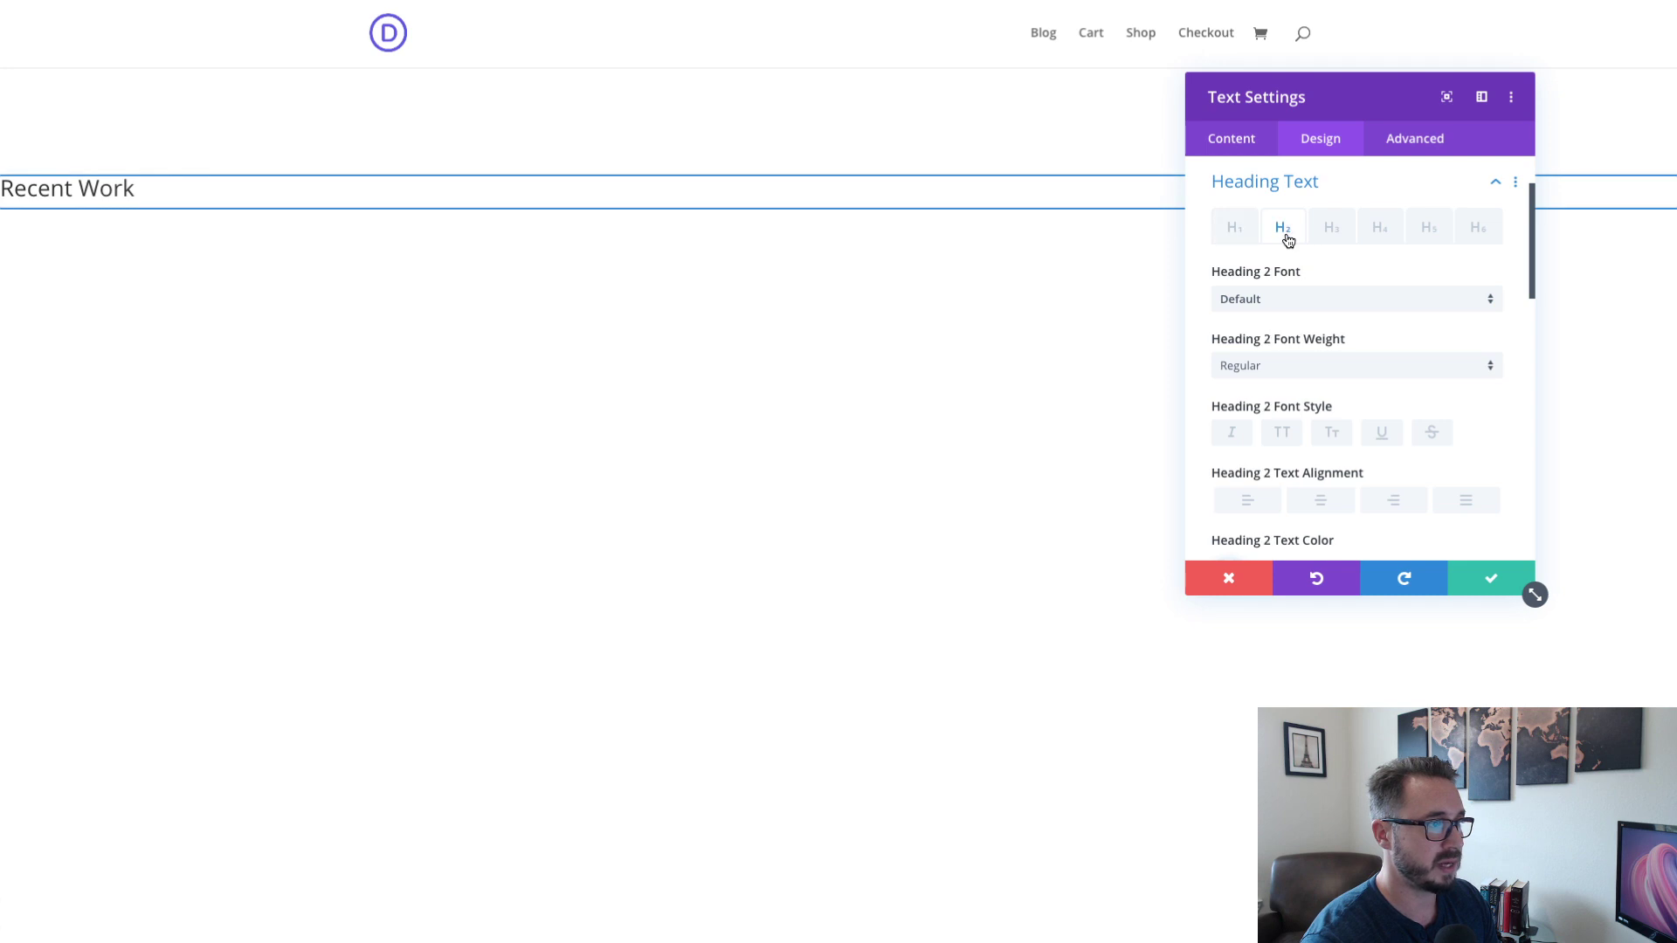
{"action": "left_click", "coordinate": [1299, 299]}
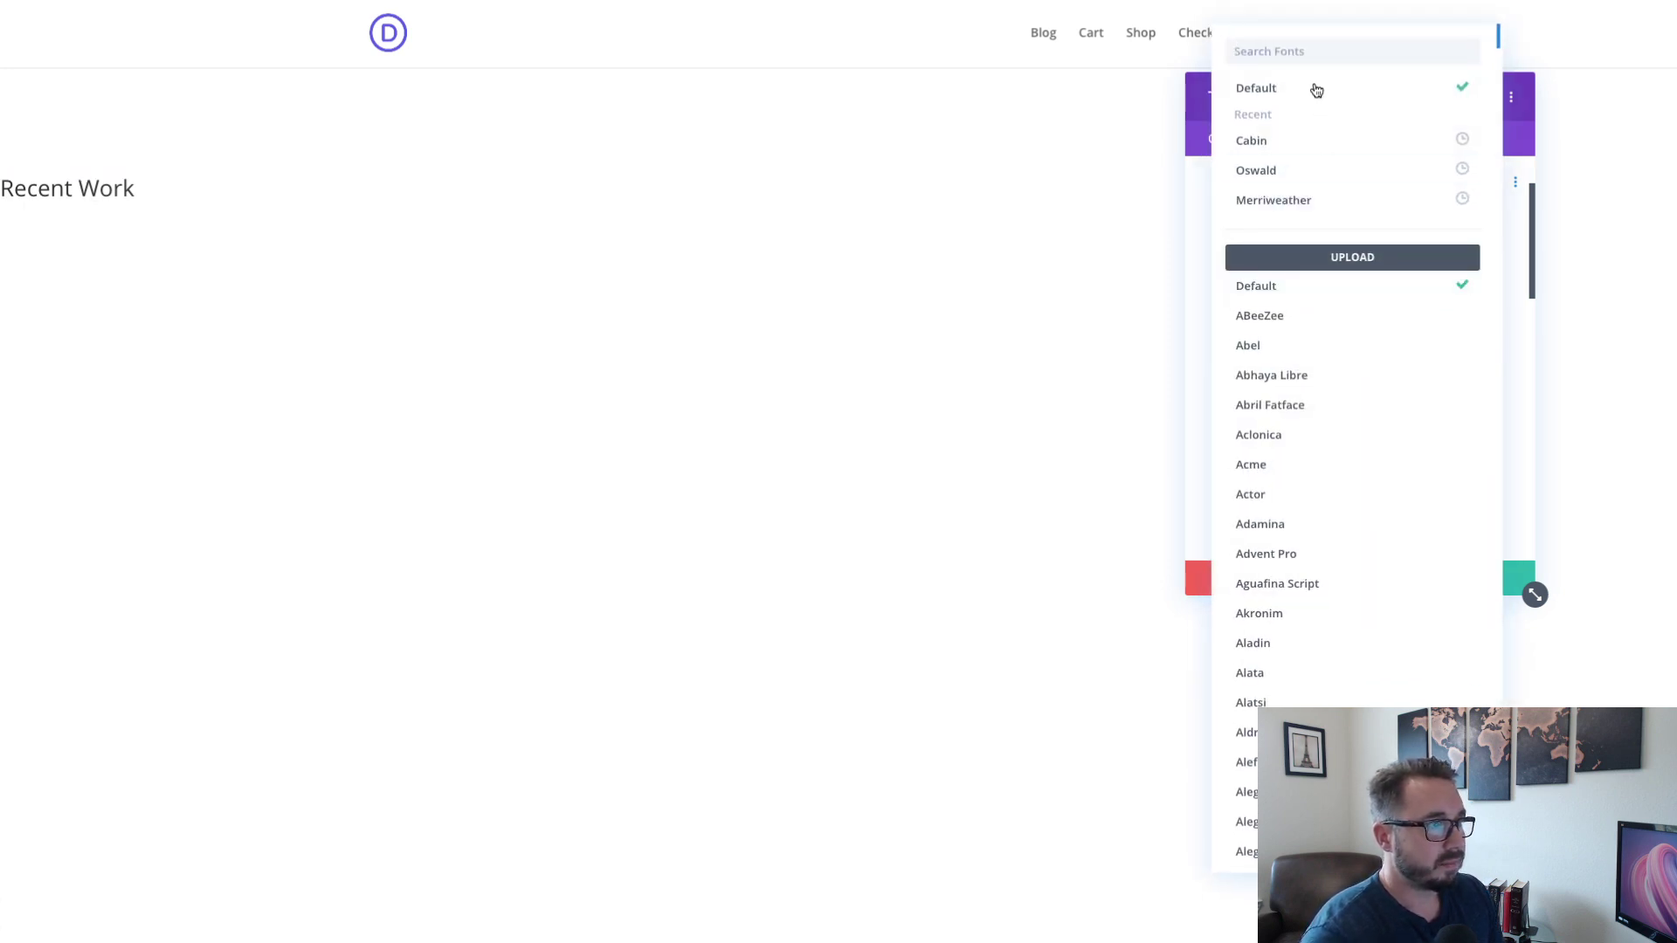
{"action": "left_click", "coordinate": [1302, 54]}
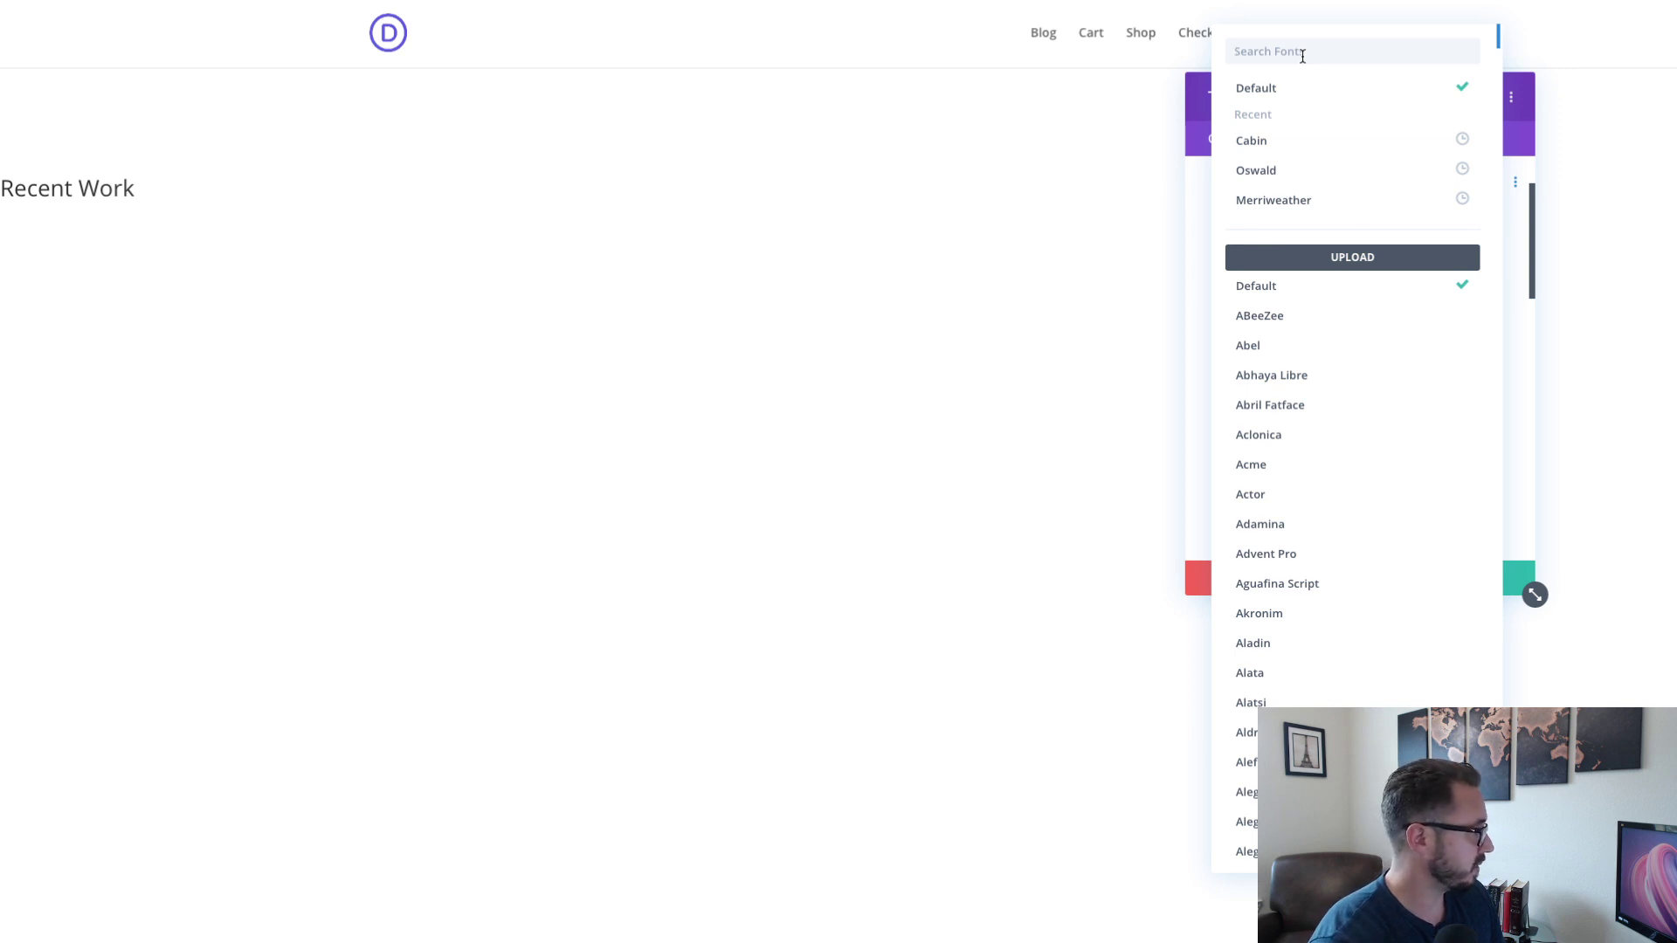
{"action": "type", "text": "lime"}
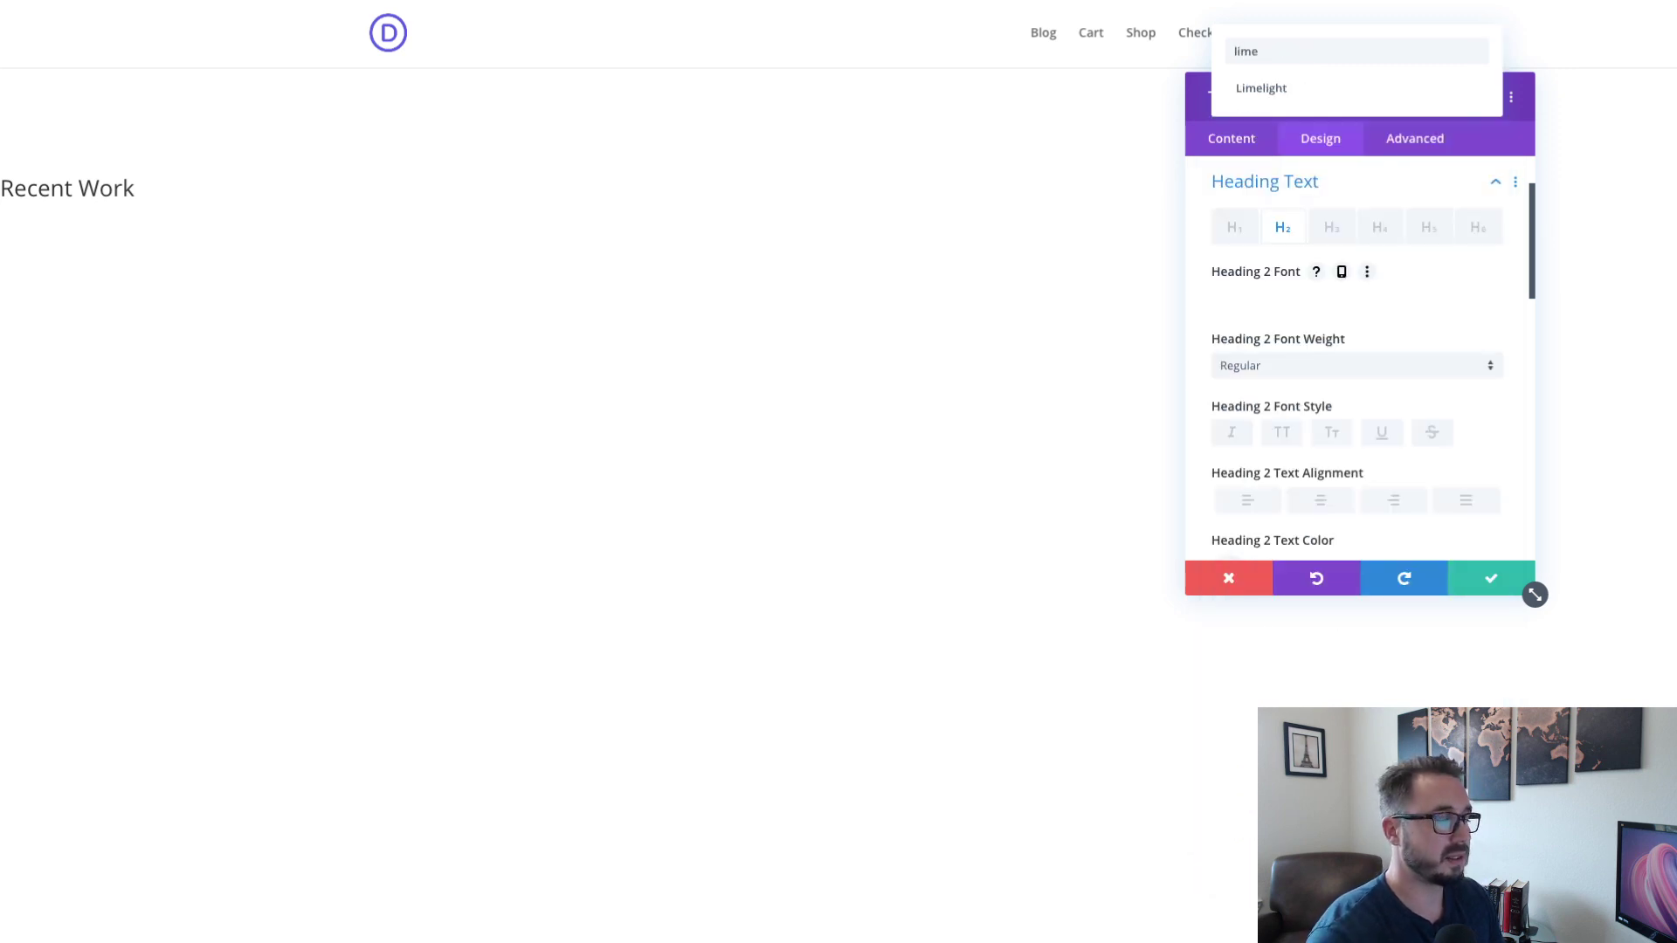
{"action": "left_click", "coordinate": [1298, 86]}
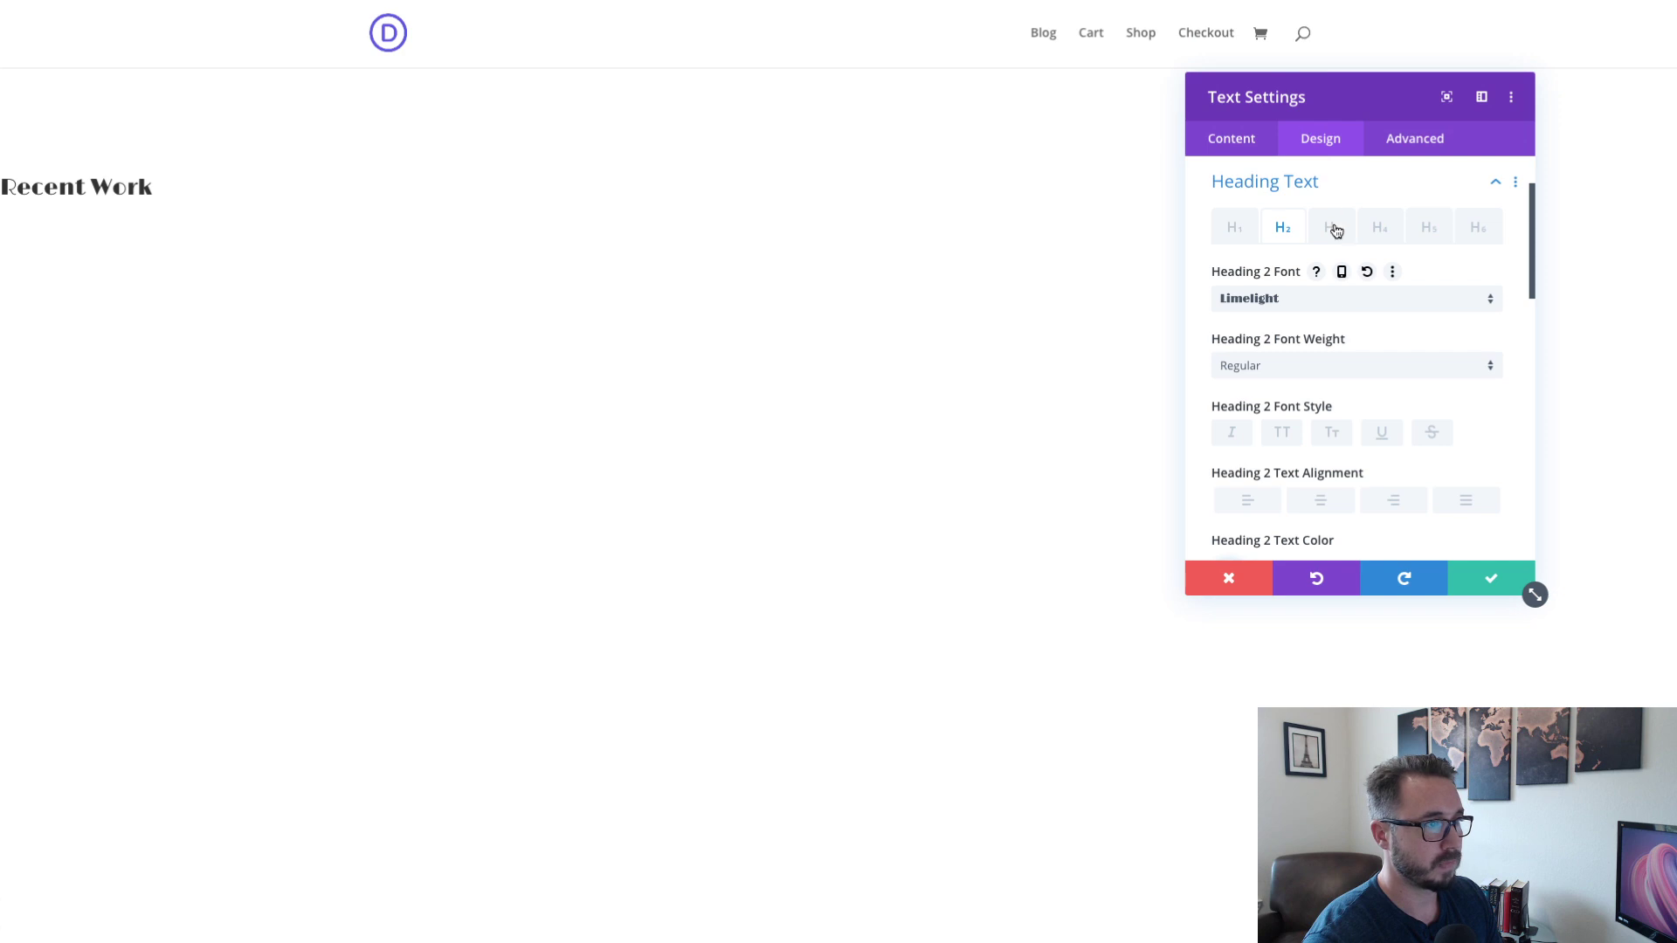
- Center-align the H2 heading and apply the dark grey from the recently used colors as its text color
{"action": "left_click", "coordinate": [1324, 500]}
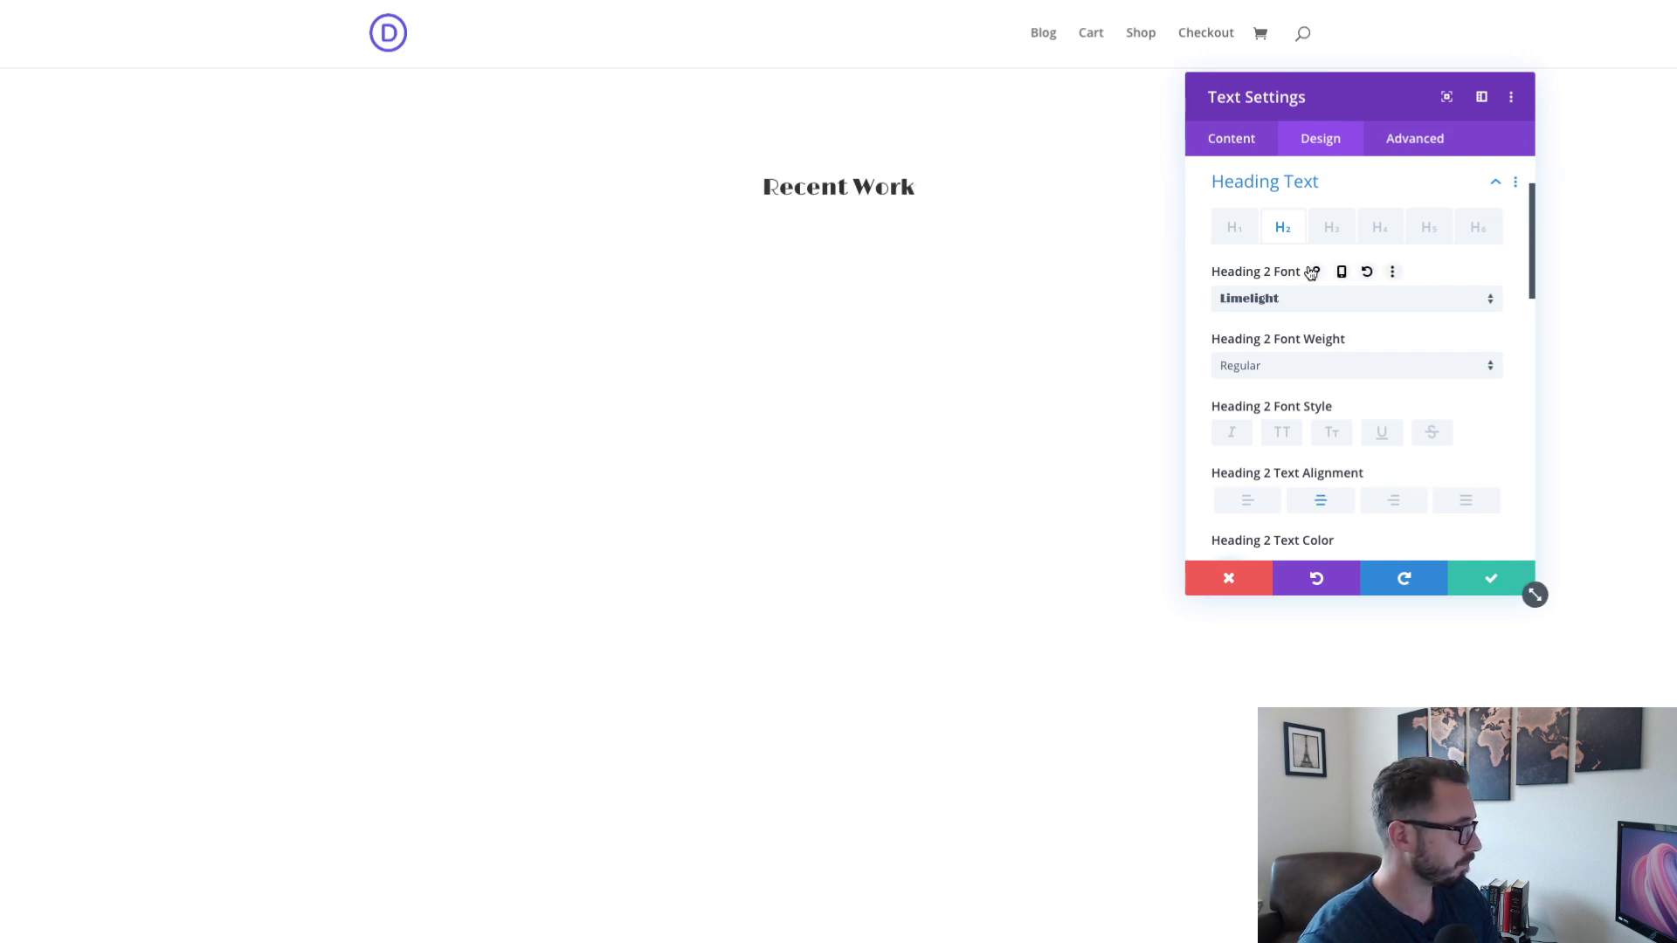
{"action": "scroll", "coordinate": [1311, 344], "scroll_direction": "down", "scroll_amount": 3}
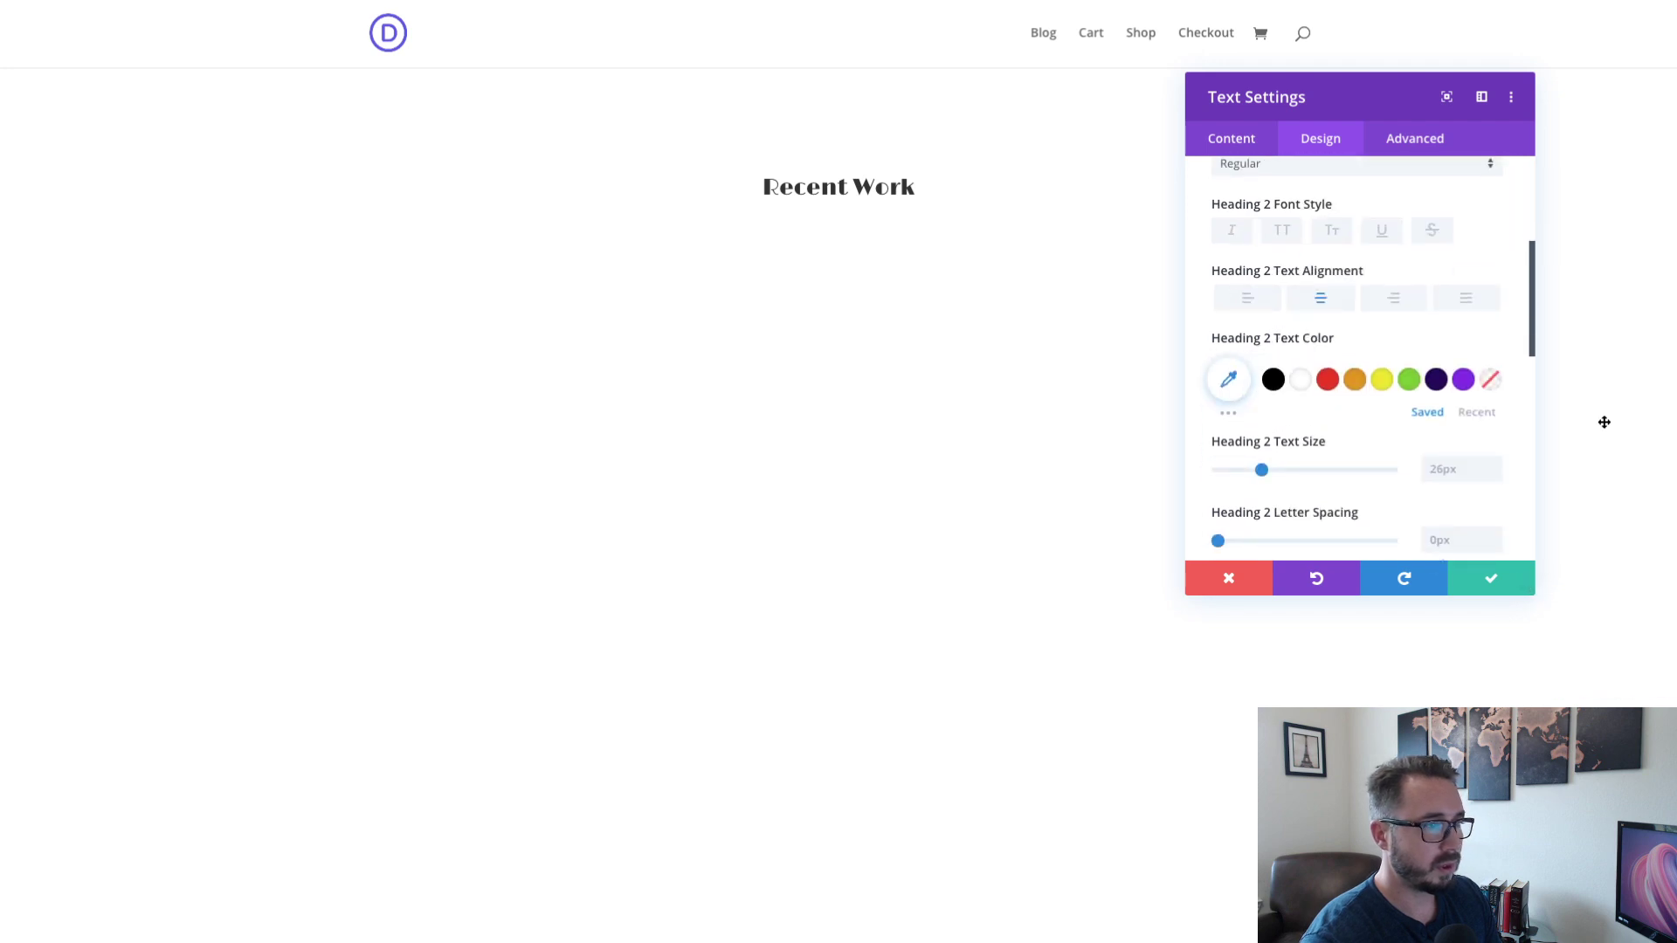
{"action": "left_click", "coordinate": [1488, 414]}
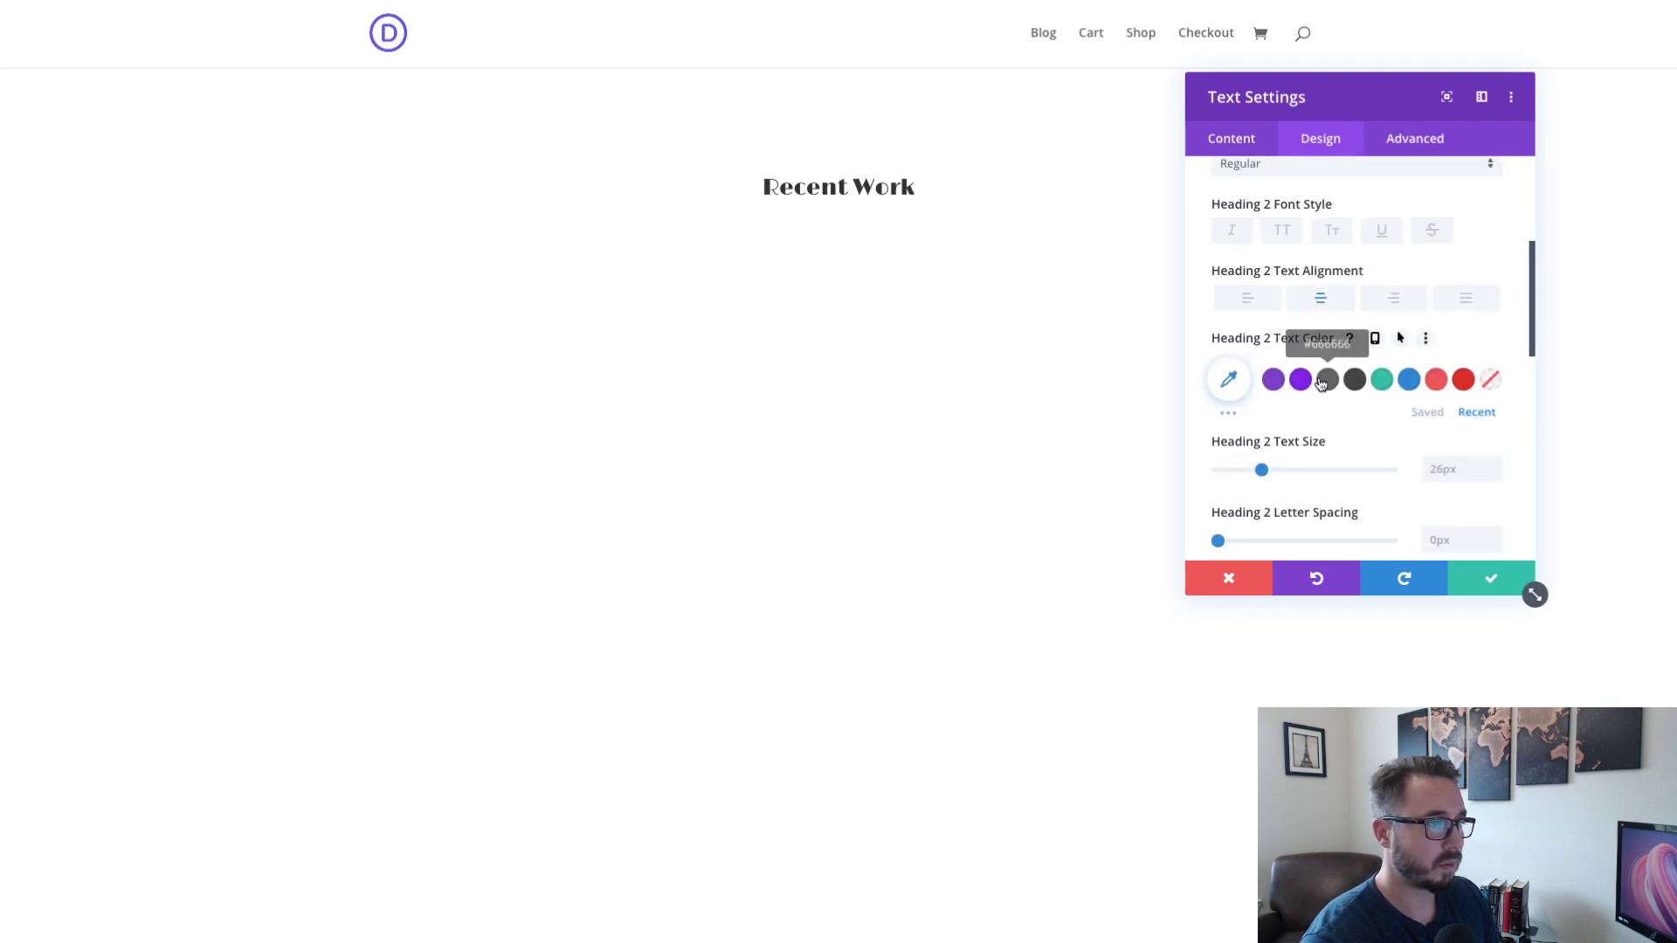
{"action": "left_click", "coordinate": [1367, 385]}
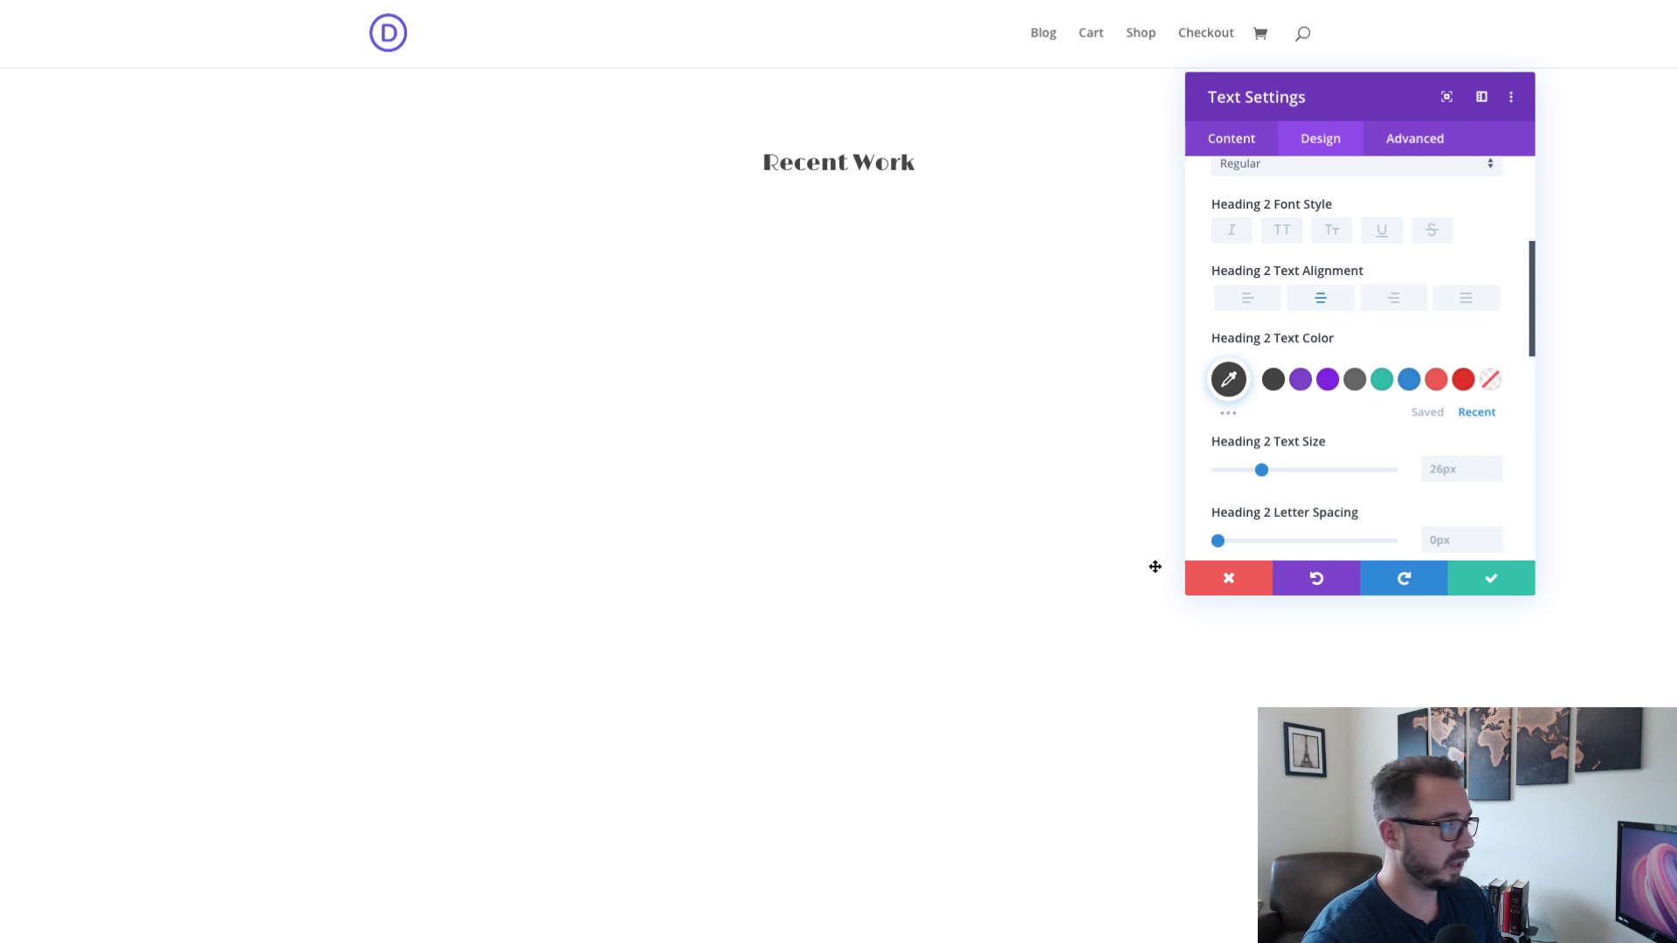
- Set the H2 heading's text size to 5vw
{"action": "scroll", "coordinate": [1332, 479], "scroll_direction": "down", "scroll_amount": 1}
{"action": "left_click", "coordinate": [1467, 382]}
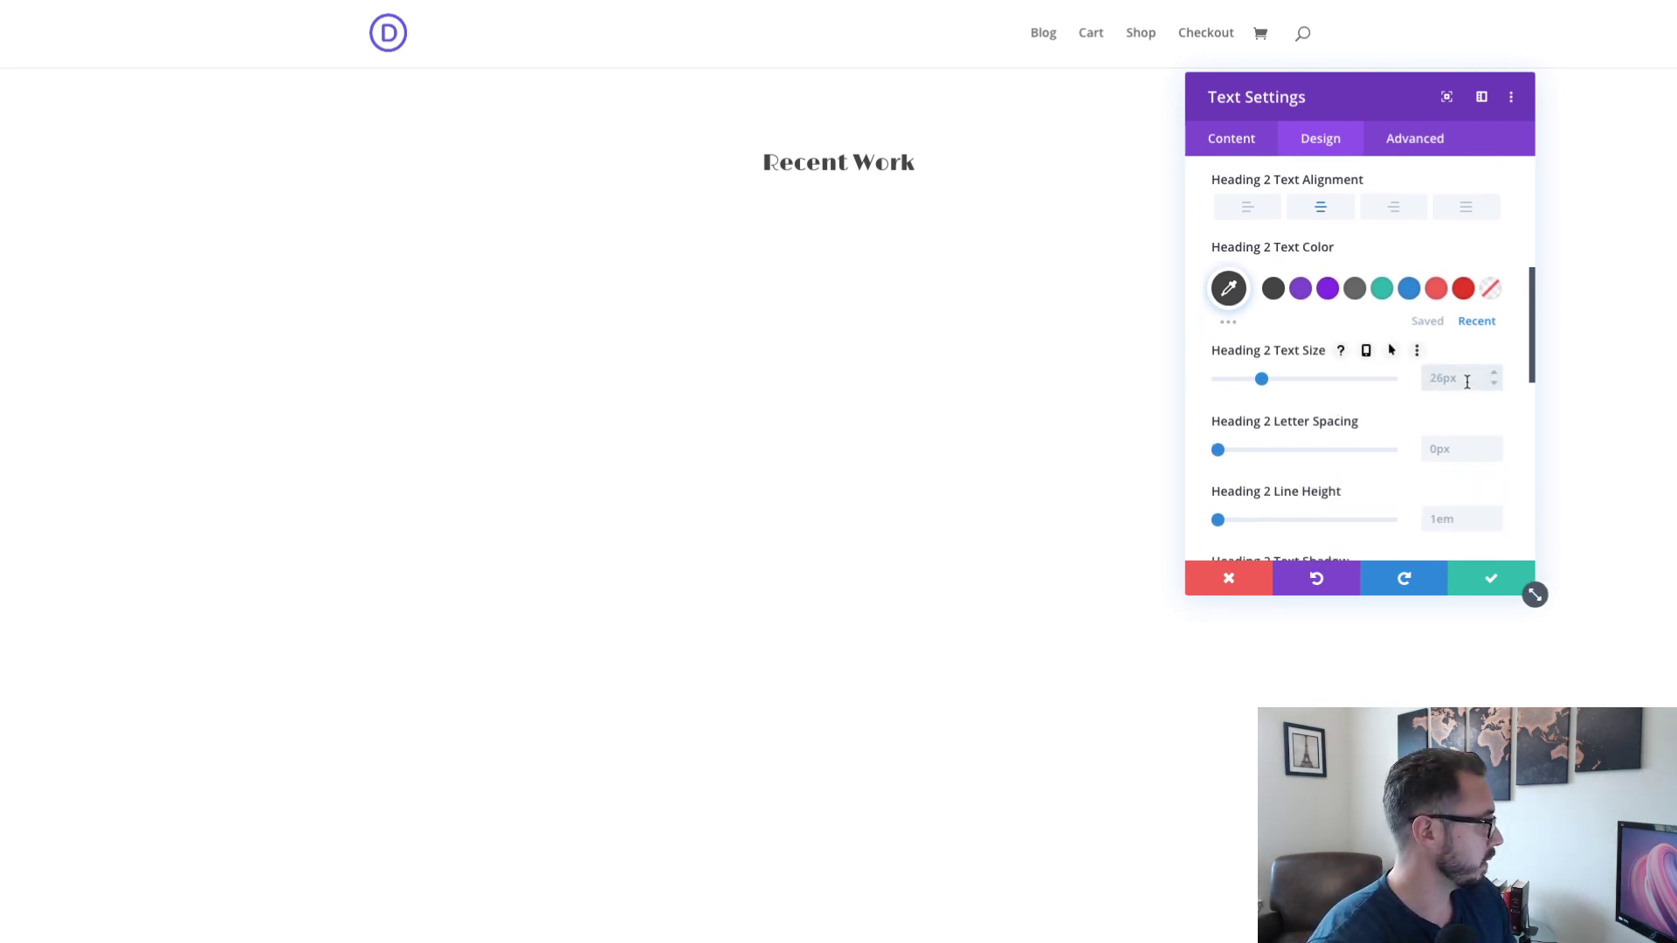
{"action": "type", "text": "5vw"}
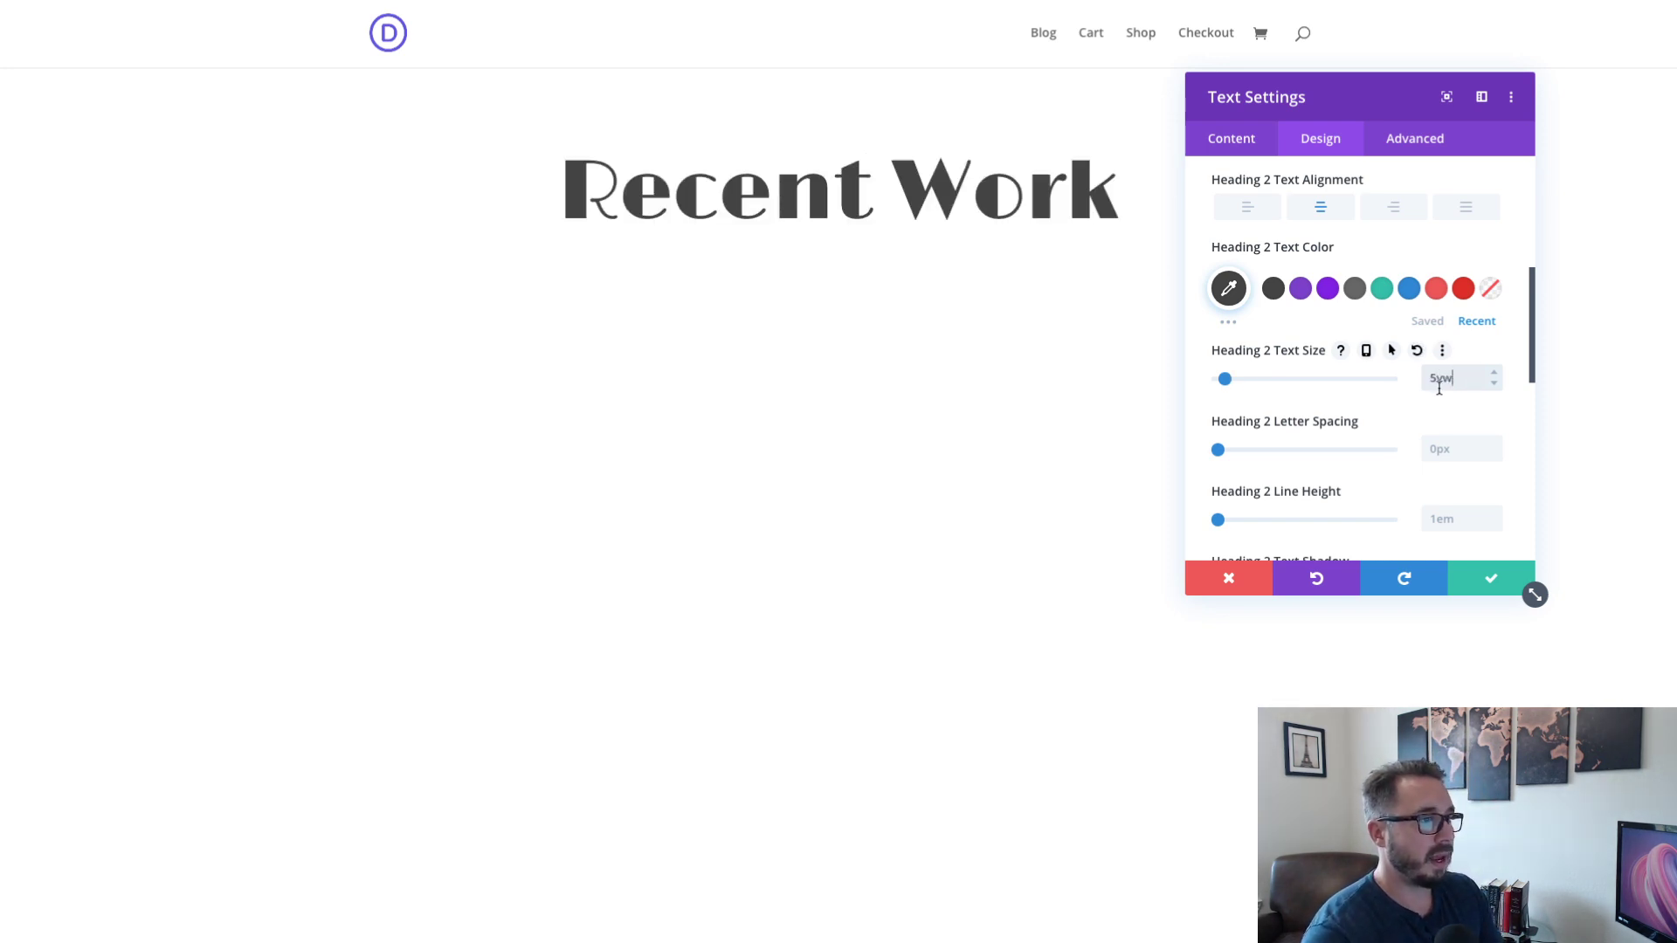
- Enable responsive values for the H2 text size, set the phone size to 50px, and return to the desktop values
{"action": "left_click", "coordinate": [1366, 355]}
{"action": "left_click", "coordinate": [1370, 390]}
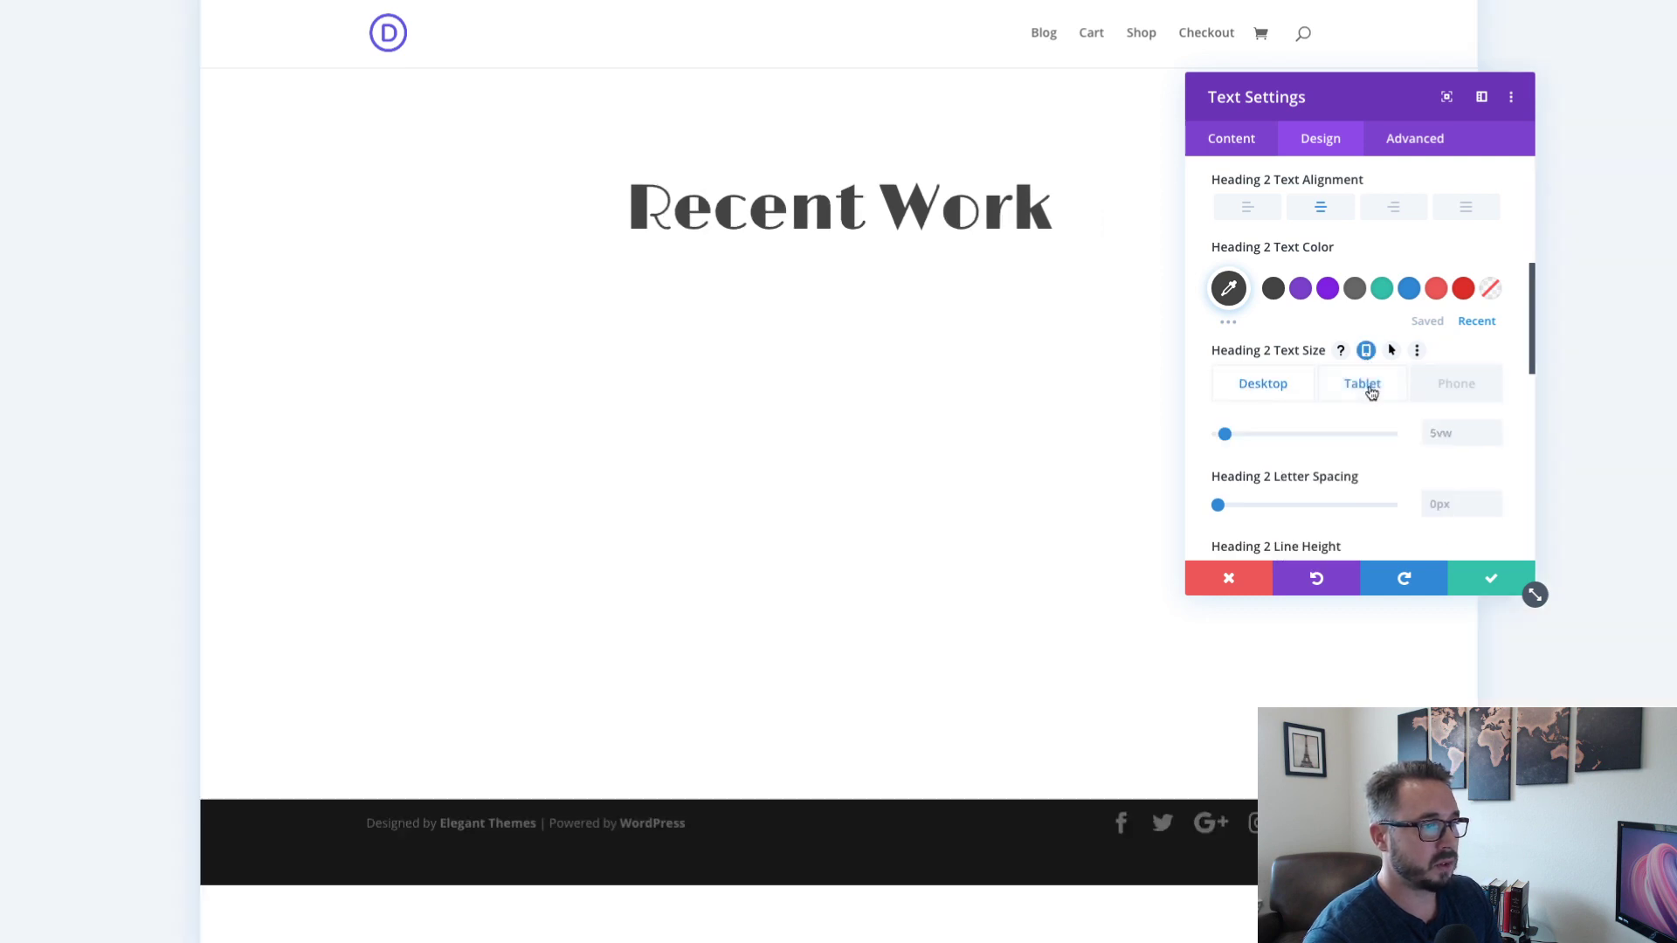
{"action": "left_click", "coordinate": [1472, 393]}
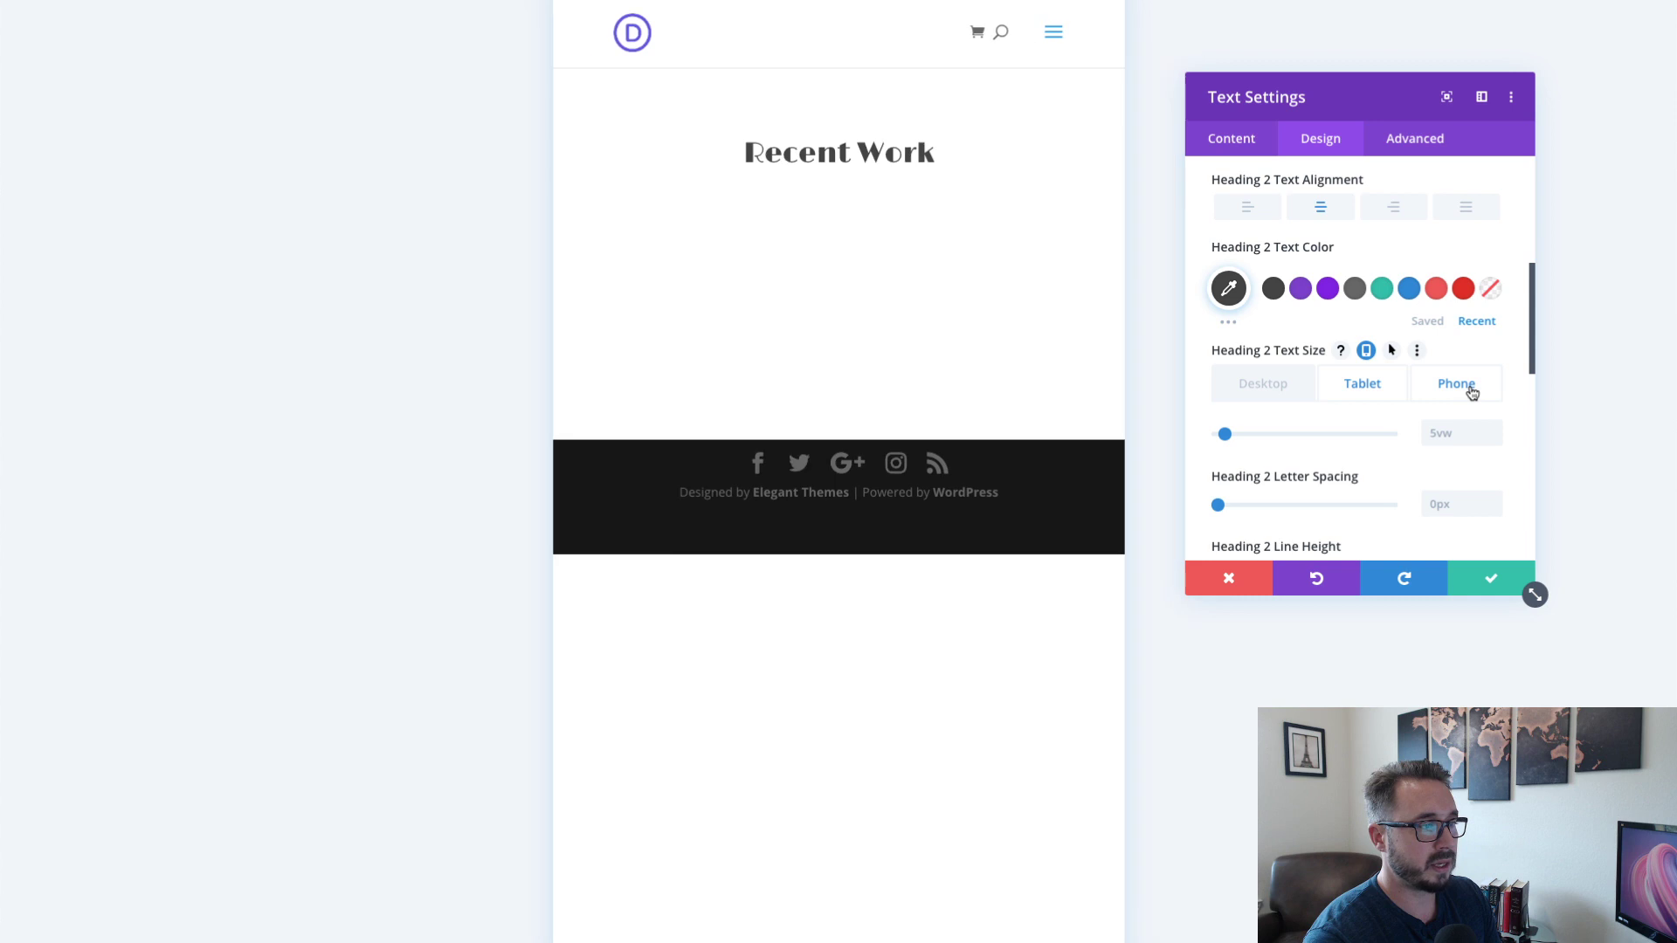
{"action": "left_click", "coordinate": [1464, 436]}
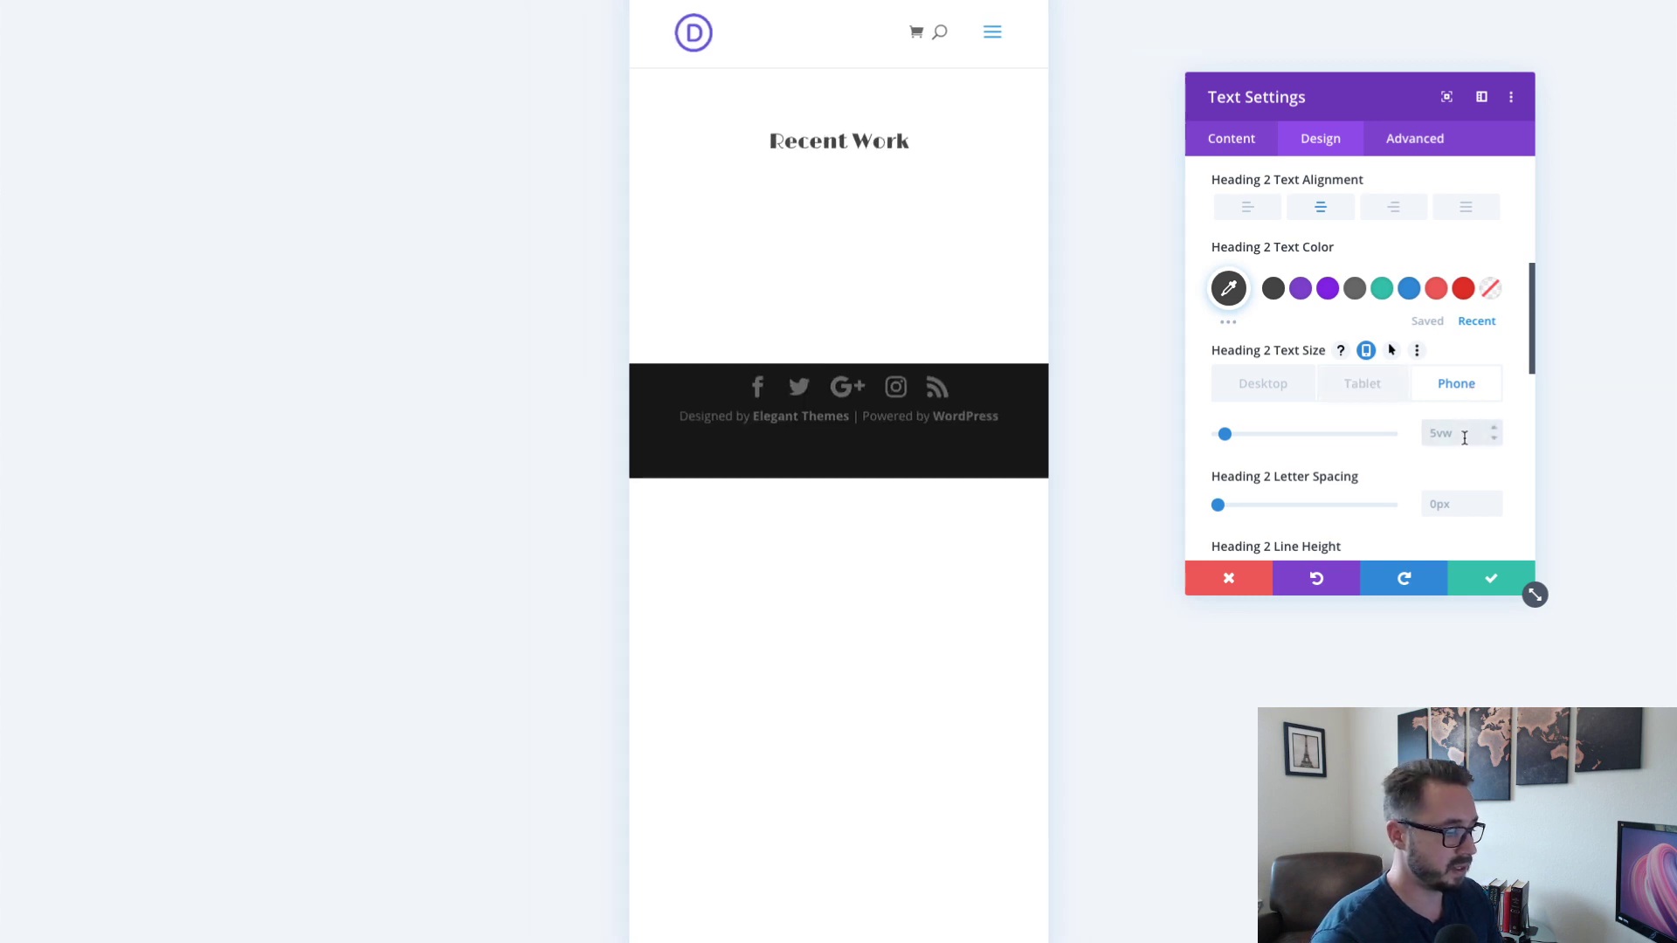
{"action": "type", "text": "50px"}
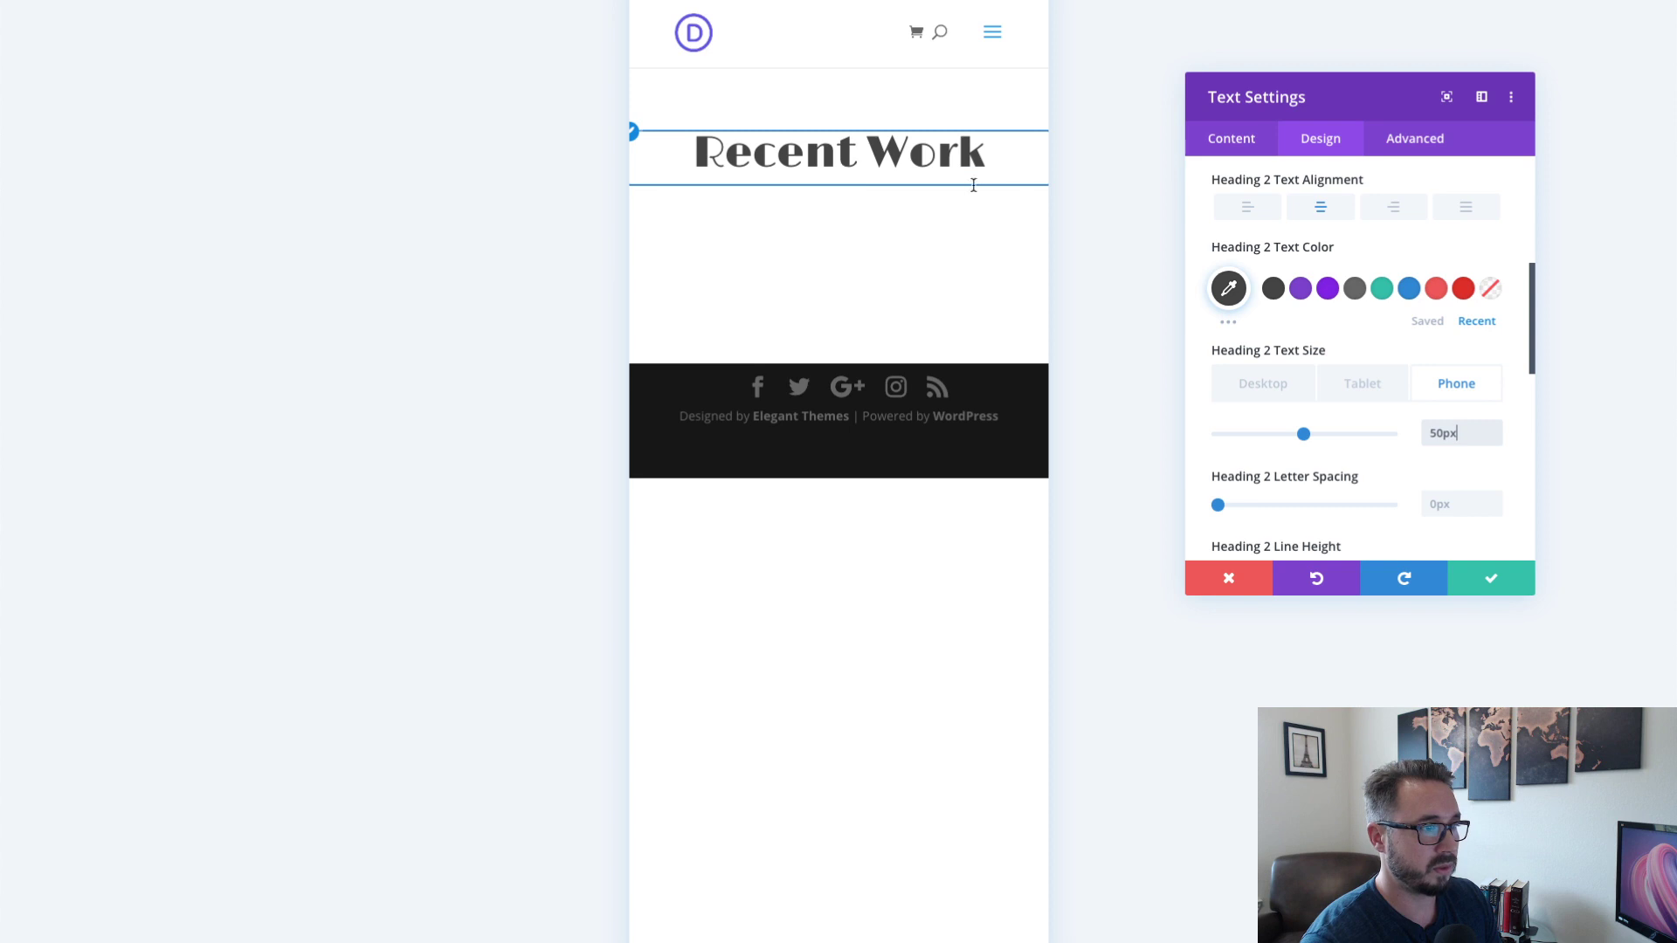
{"action": "left_click", "coordinate": [1269, 386]}
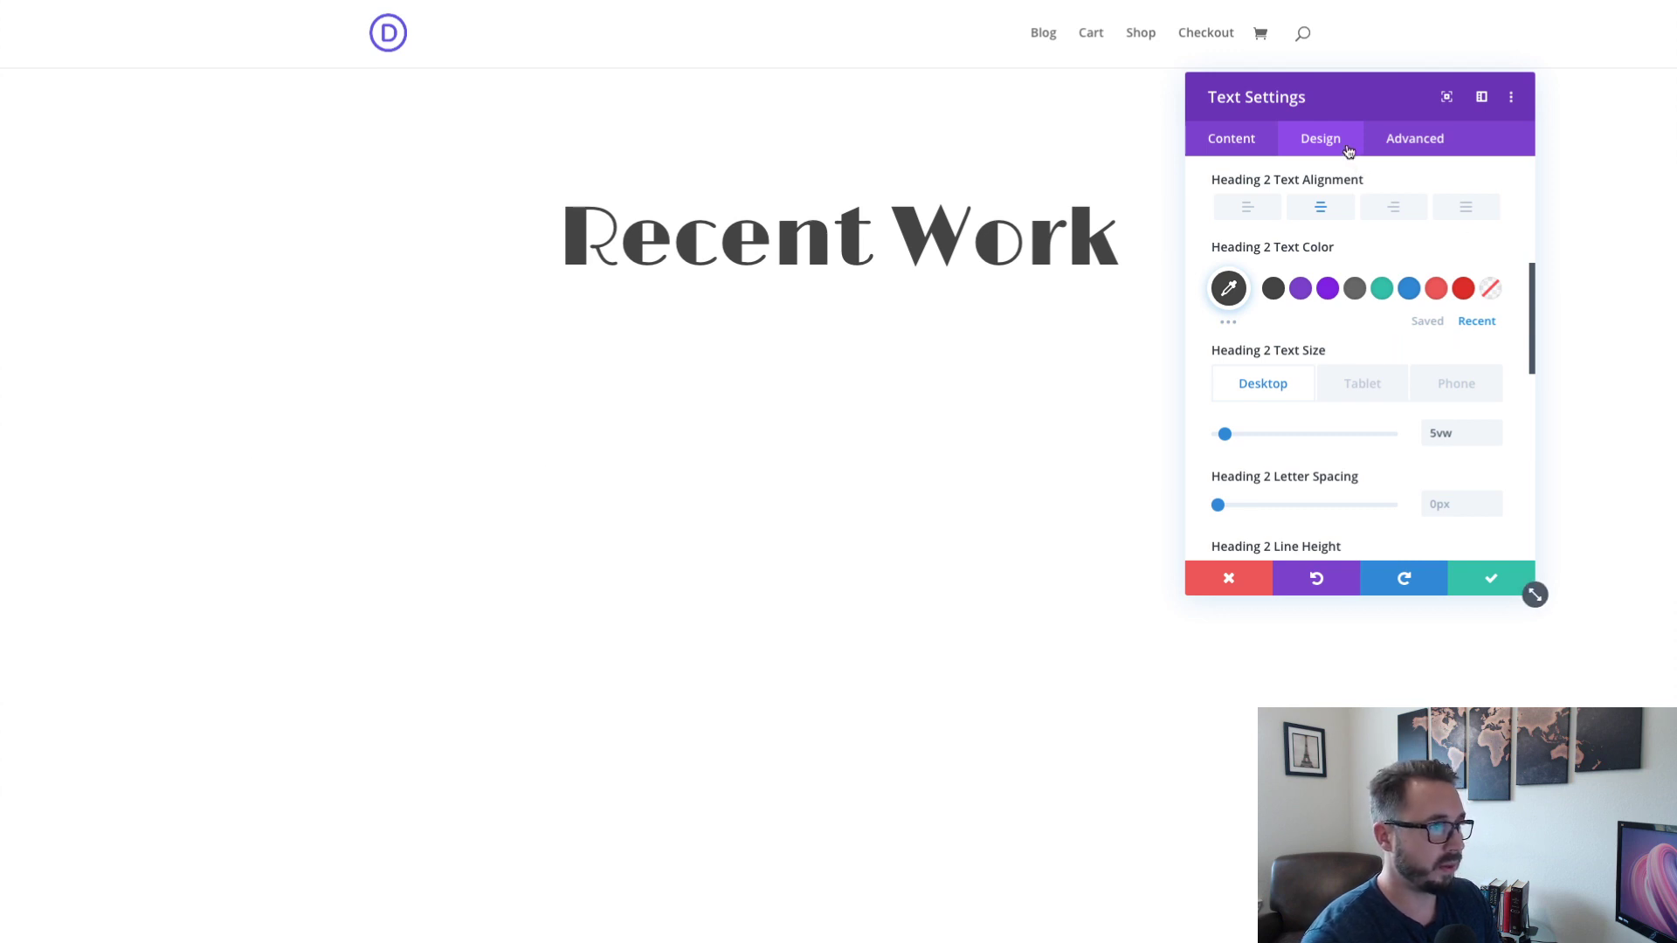
- Set the text module's width to 100% and its max width to 35vw
{"action": "scroll", "coordinate": [1371, 383], "scroll_direction": "down", "scroll_amount": 5}
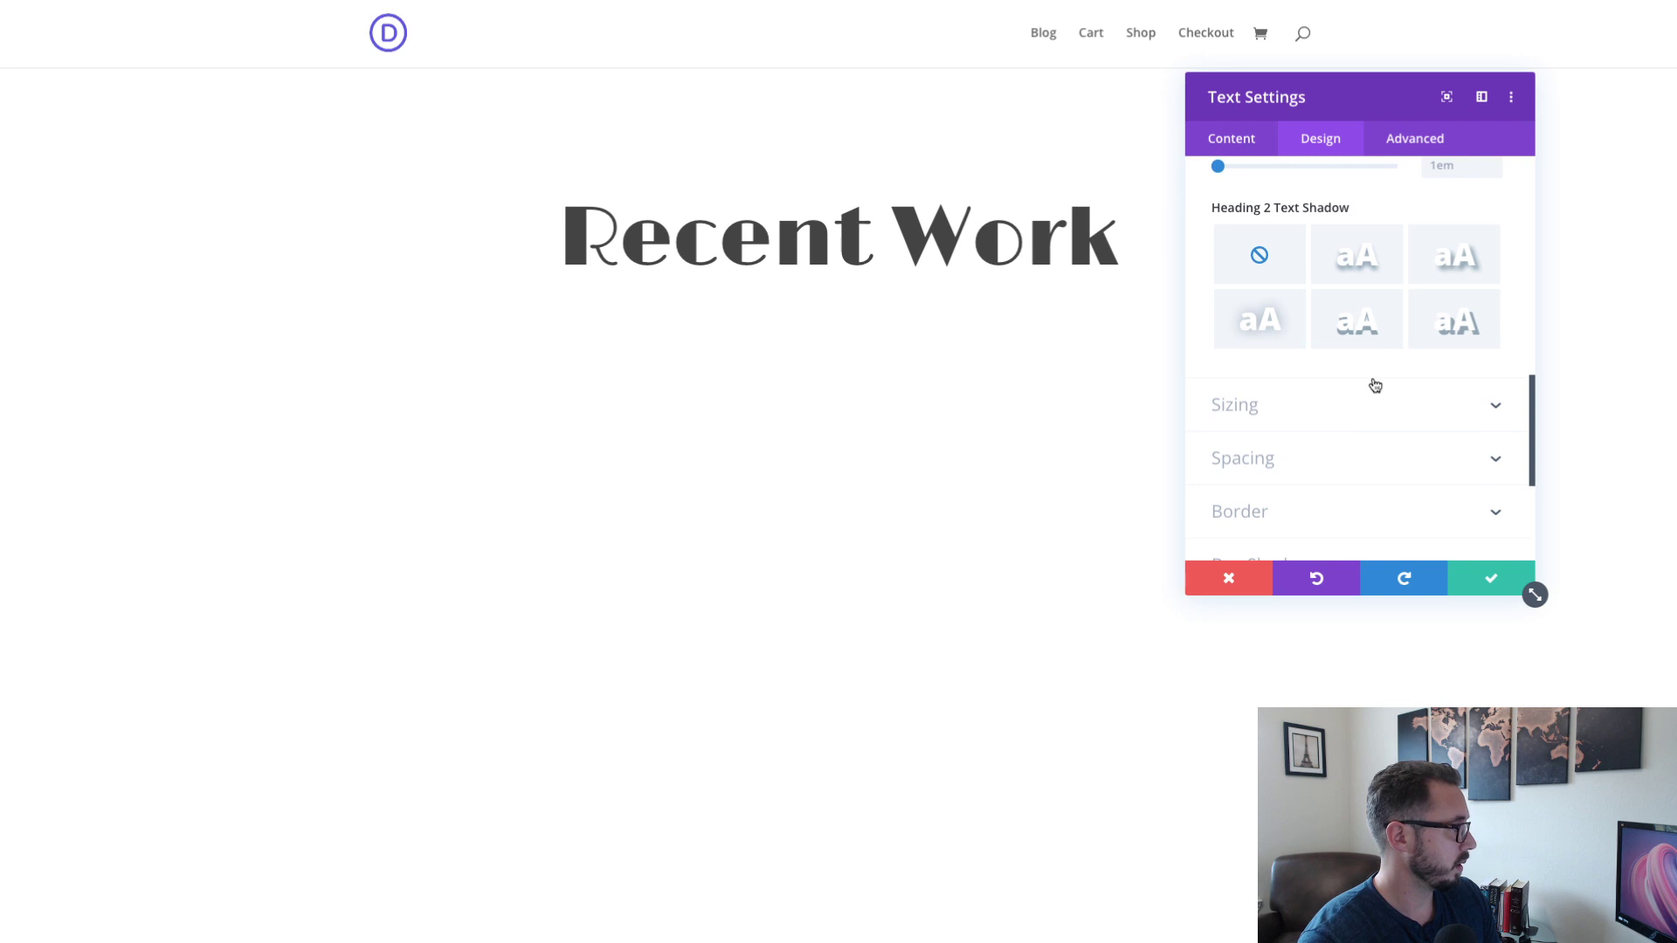
{"action": "scroll", "coordinate": [1322, 218], "scroll_direction": "up", "scroll_amount": 5}
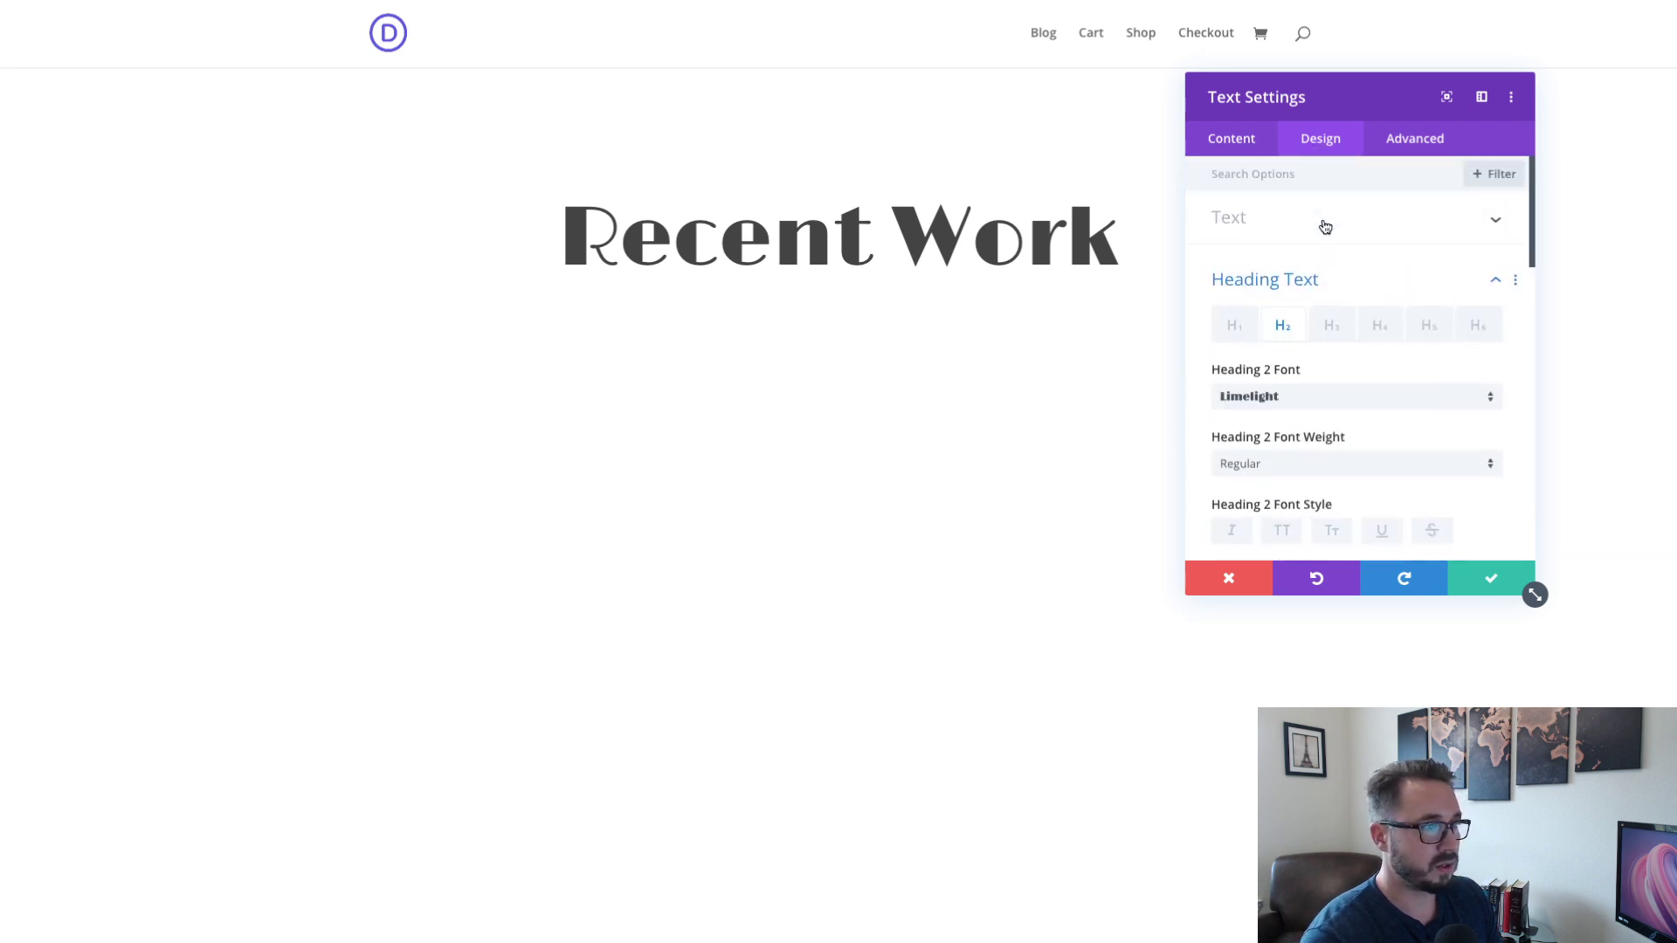
{"action": "scroll", "coordinate": [1322, 218], "scroll_direction": "down", "scroll_amount": 3}
{"action": "scroll", "coordinate": [1322, 225], "scroll_direction": "down", "scroll_amount": 10}
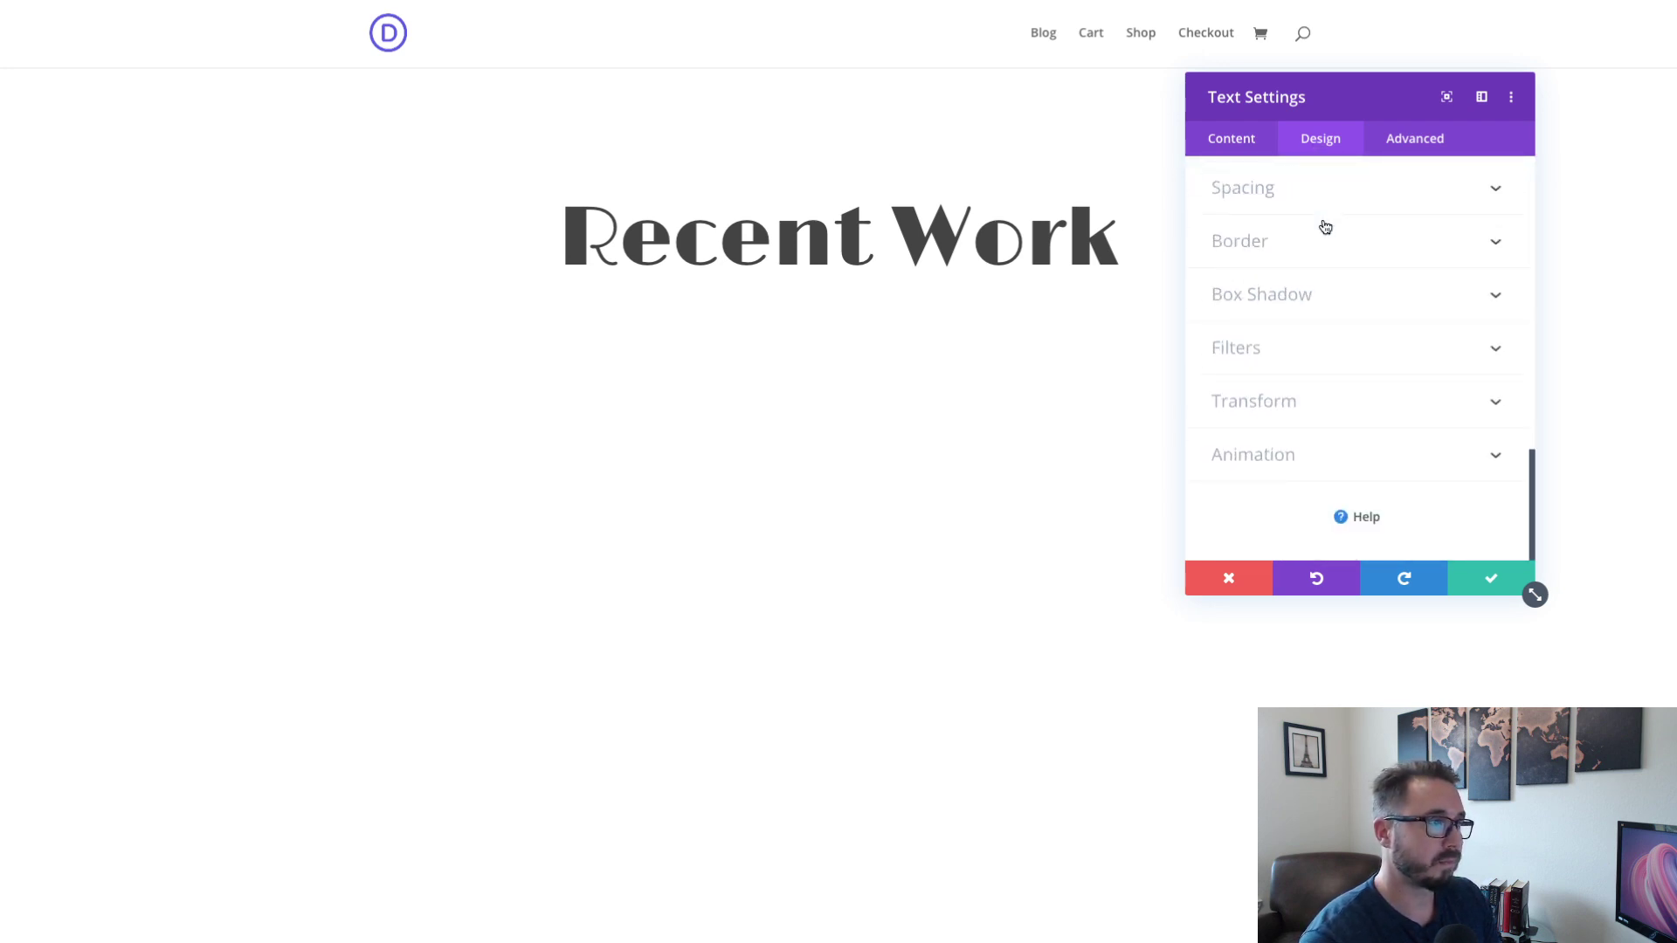
{"action": "scroll", "coordinate": [1325, 227], "scroll_direction": "up", "scroll_amount": 1}
{"action": "left_click", "coordinate": [1323, 217]}
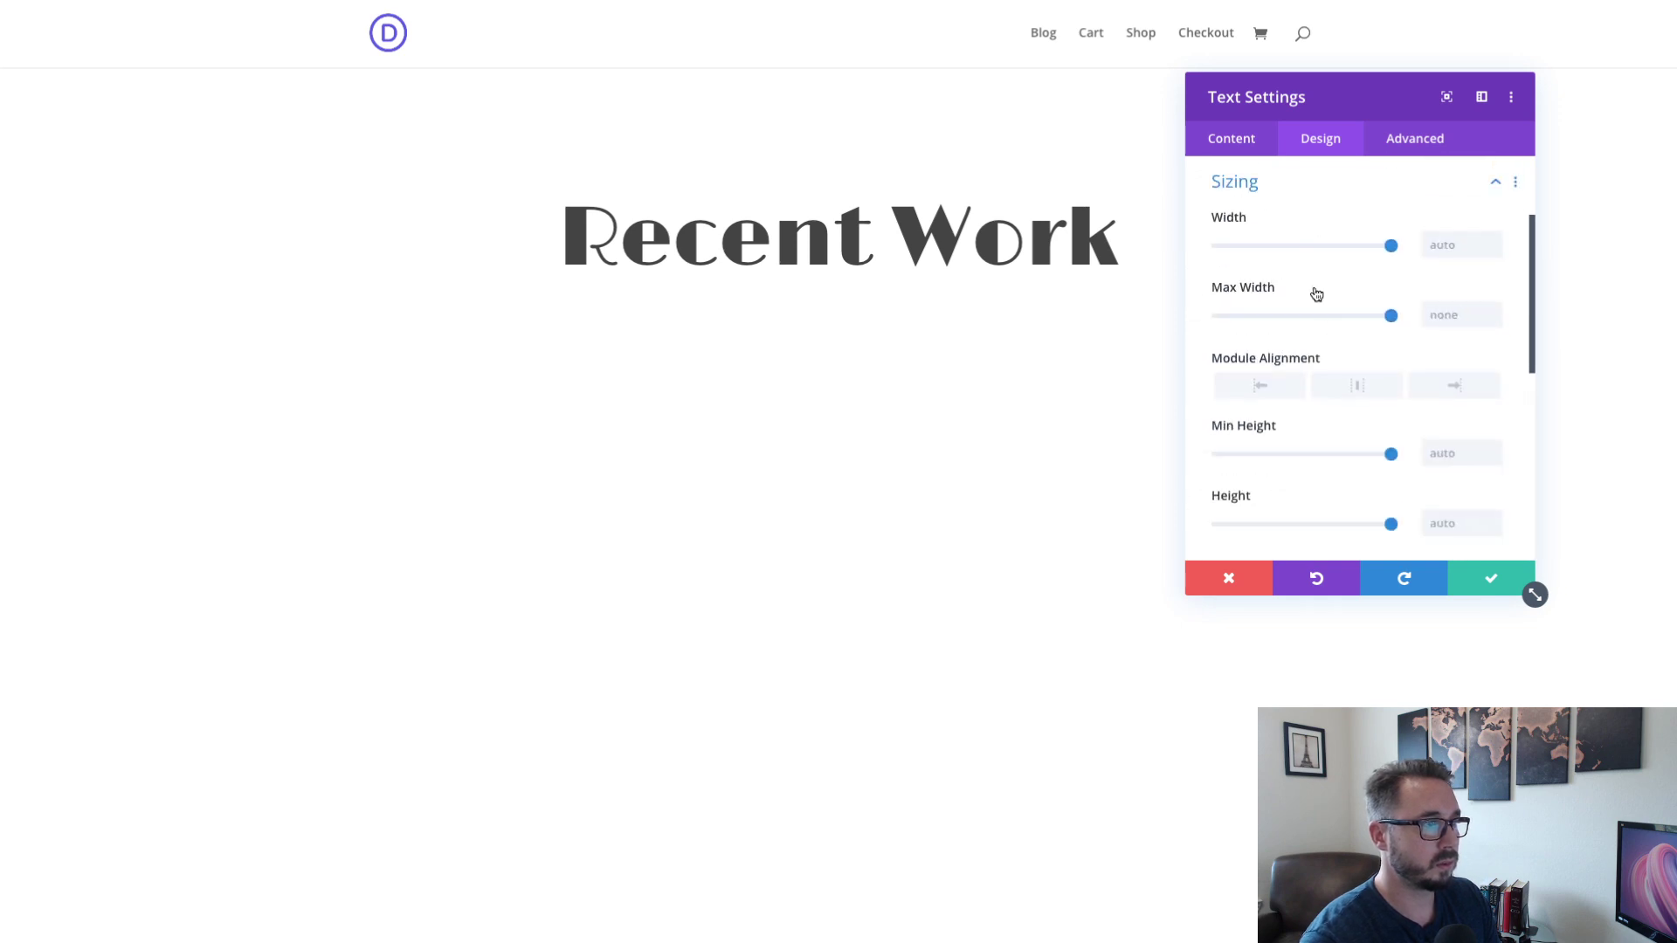
{"action": "left_click", "coordinate": [1452, 245]}
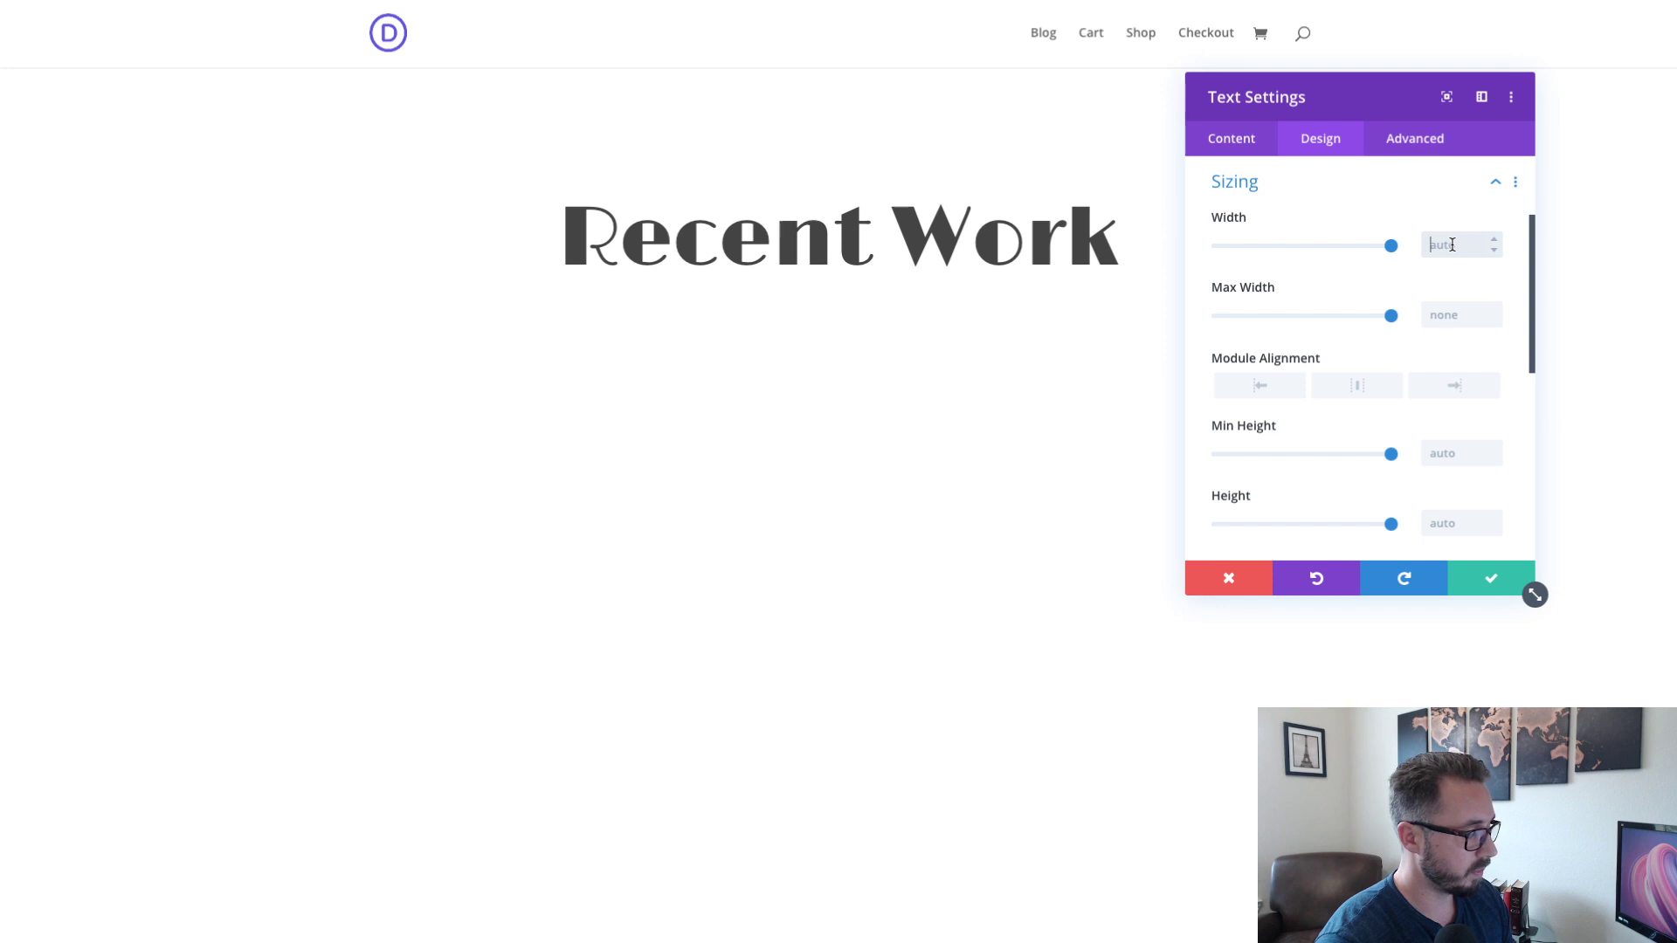
{"action": "type", "text": "100%"}
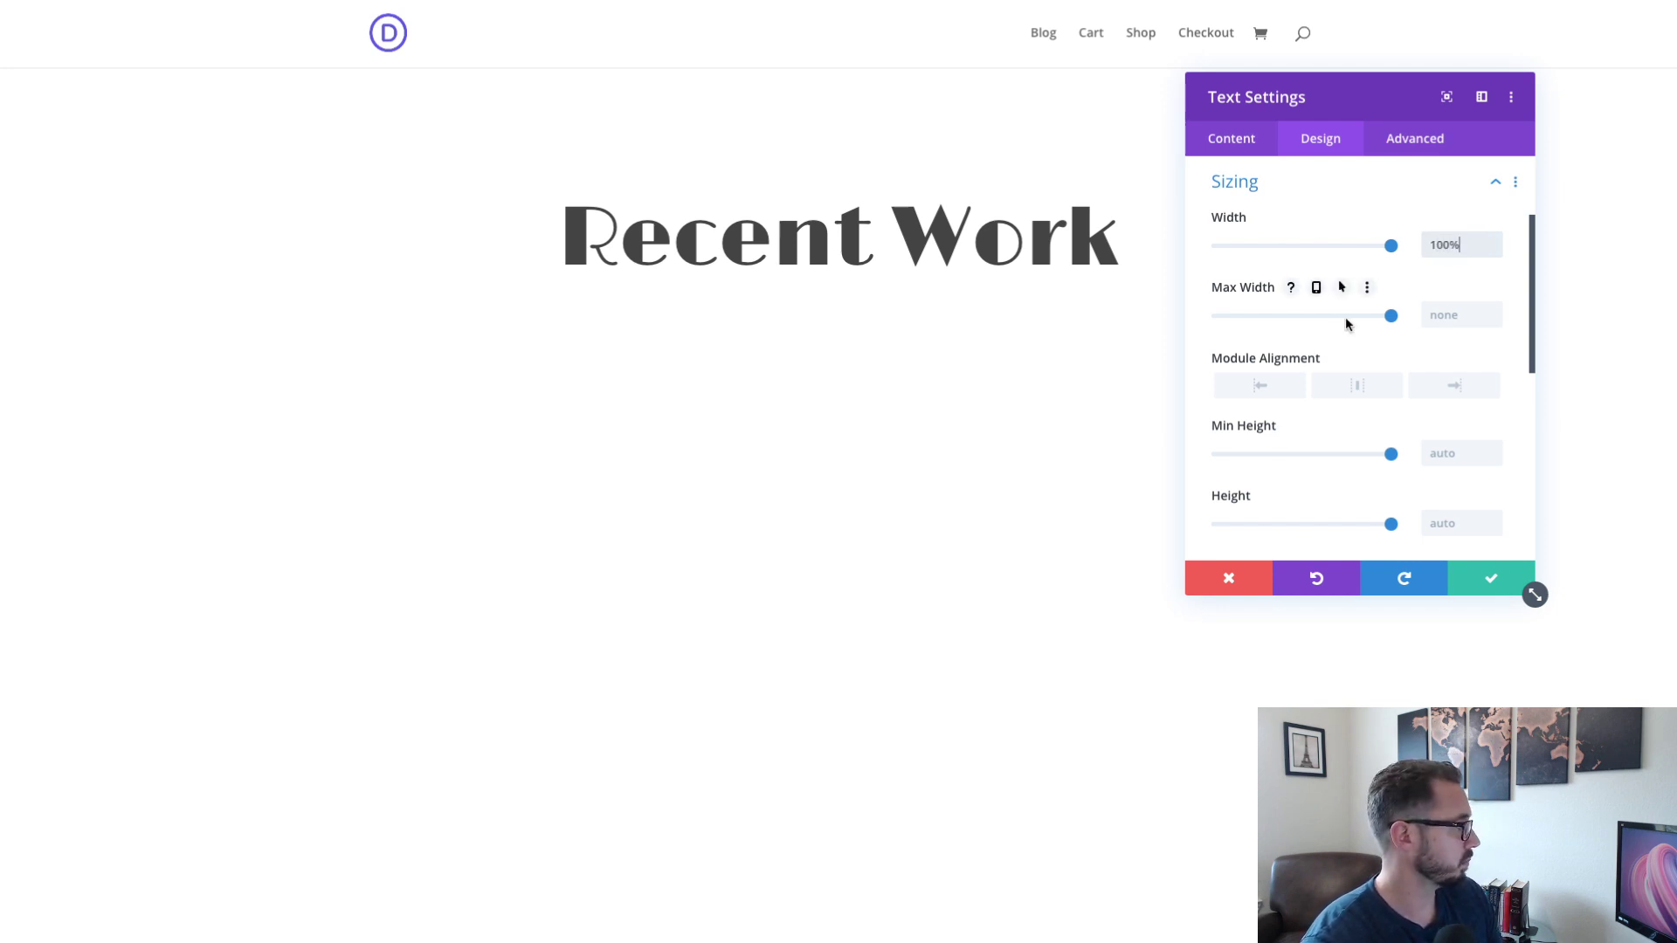
{"action": "left_click", "coordinate": [1442, 316]}
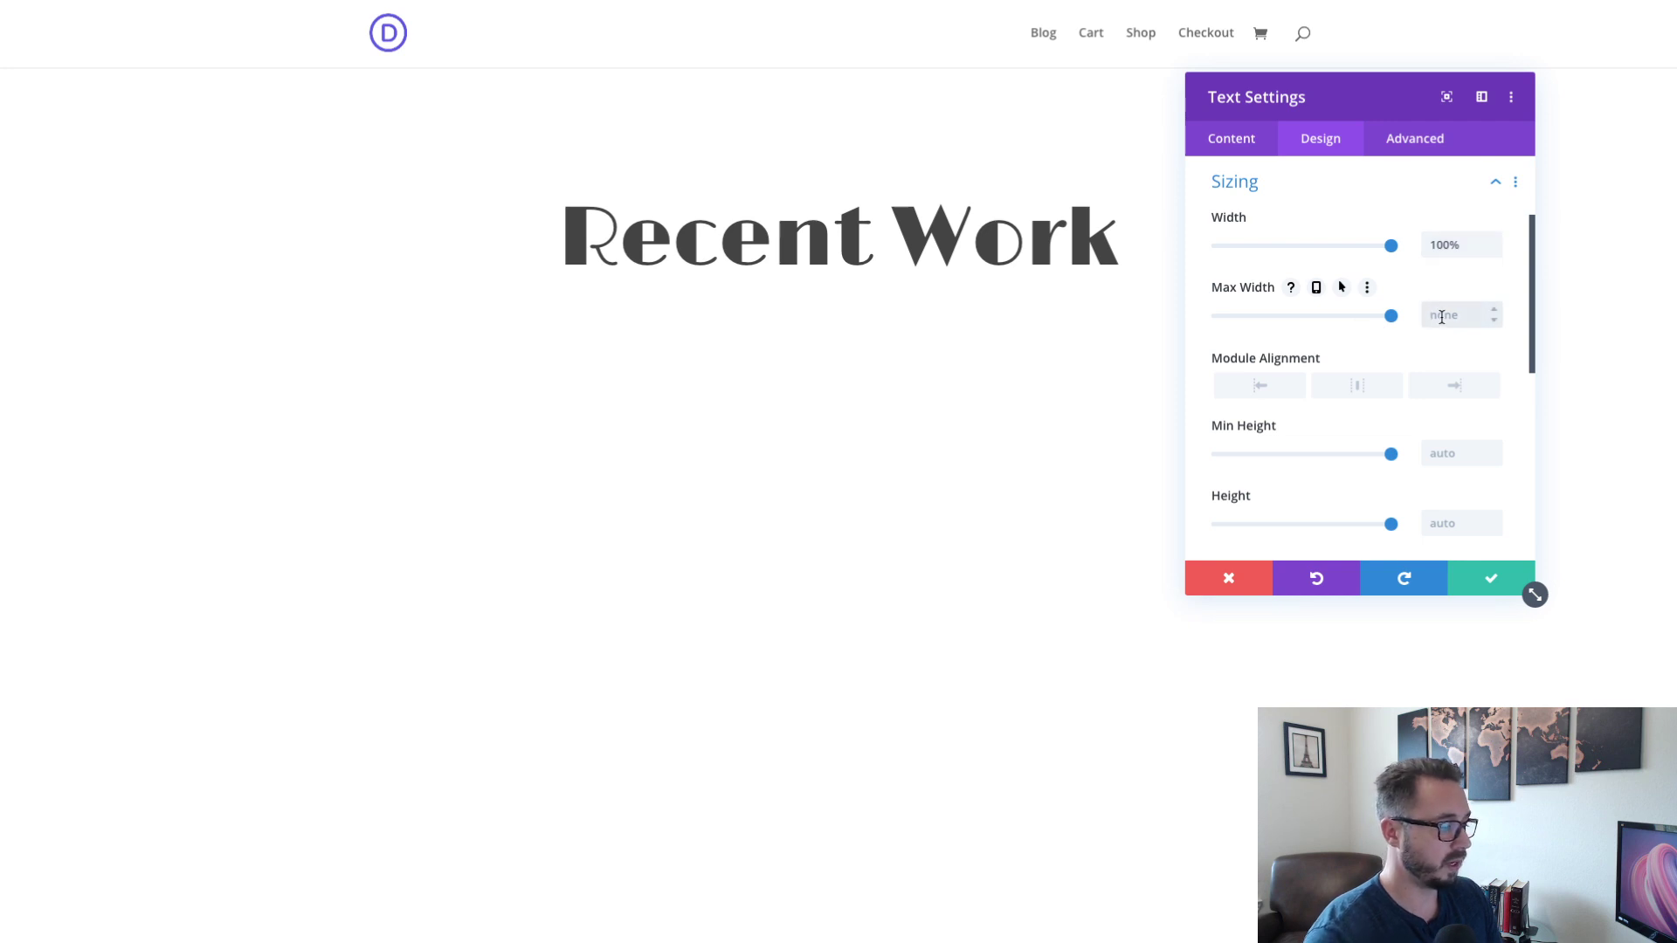
{"action": "type", "text": "35vw"}
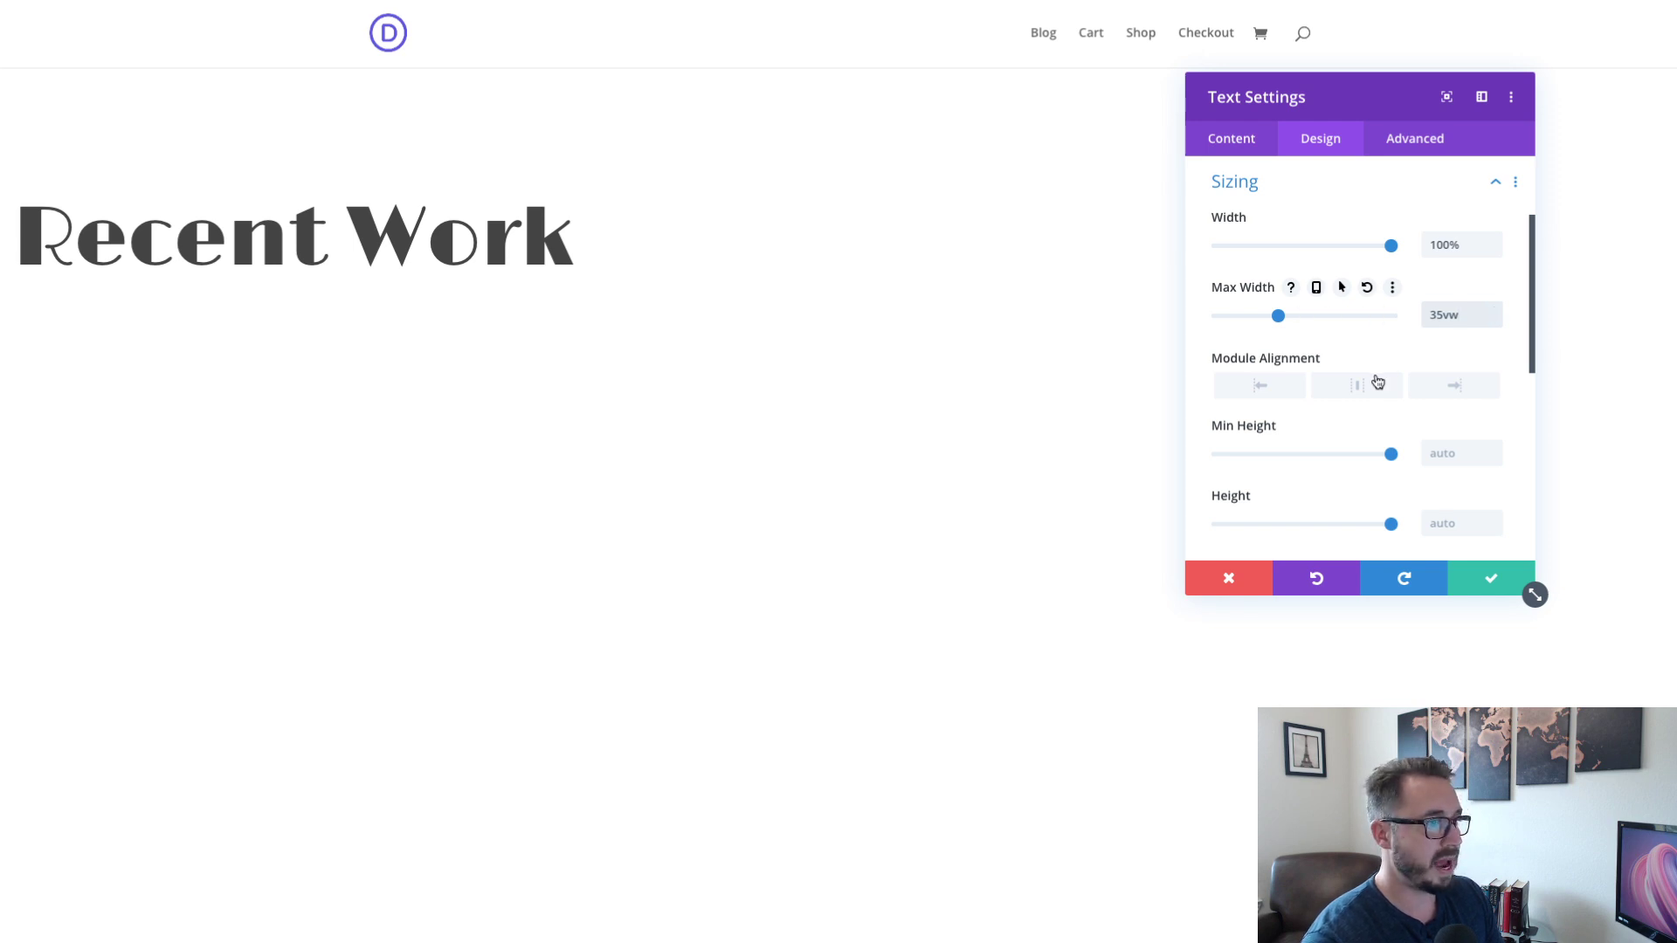
- Enable responsive values for the module's max width, with 35vw for tablet and 100% for phone, and return to the desktop values
{"action": "left_click", "coordinate": [1316, 287]}
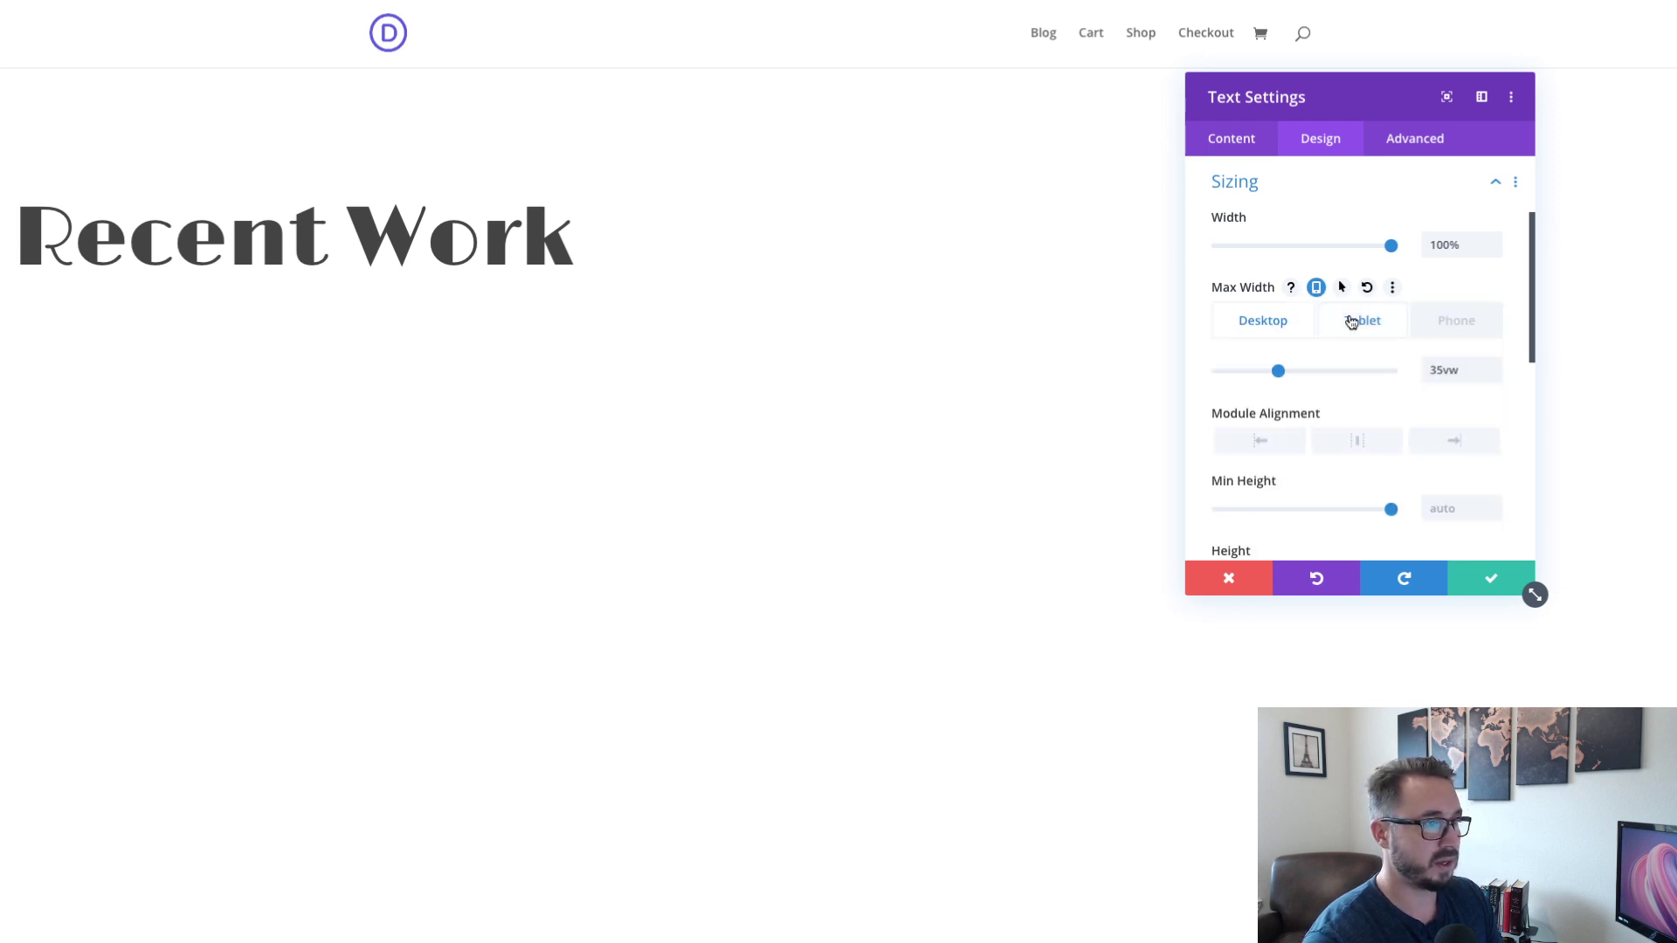
{"action": "left_click", "coordinate": [1353, 322]}
{"action": "left_click", "coordinate": [1460, 373]}
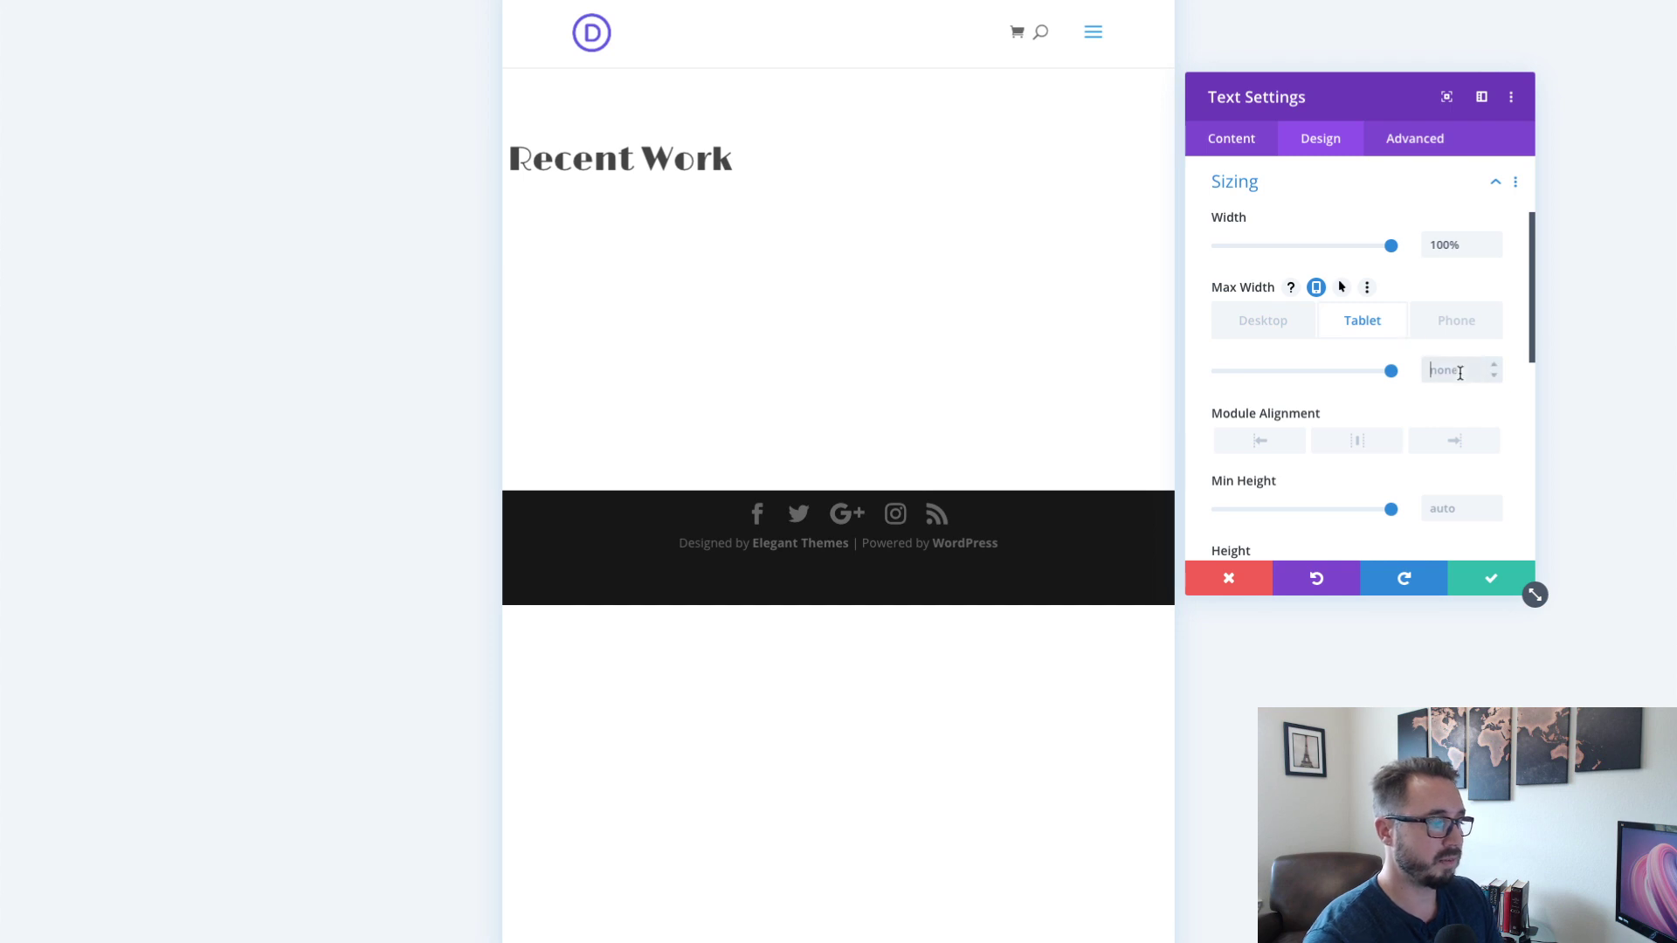
{"action": "type", "text": "35vw"}
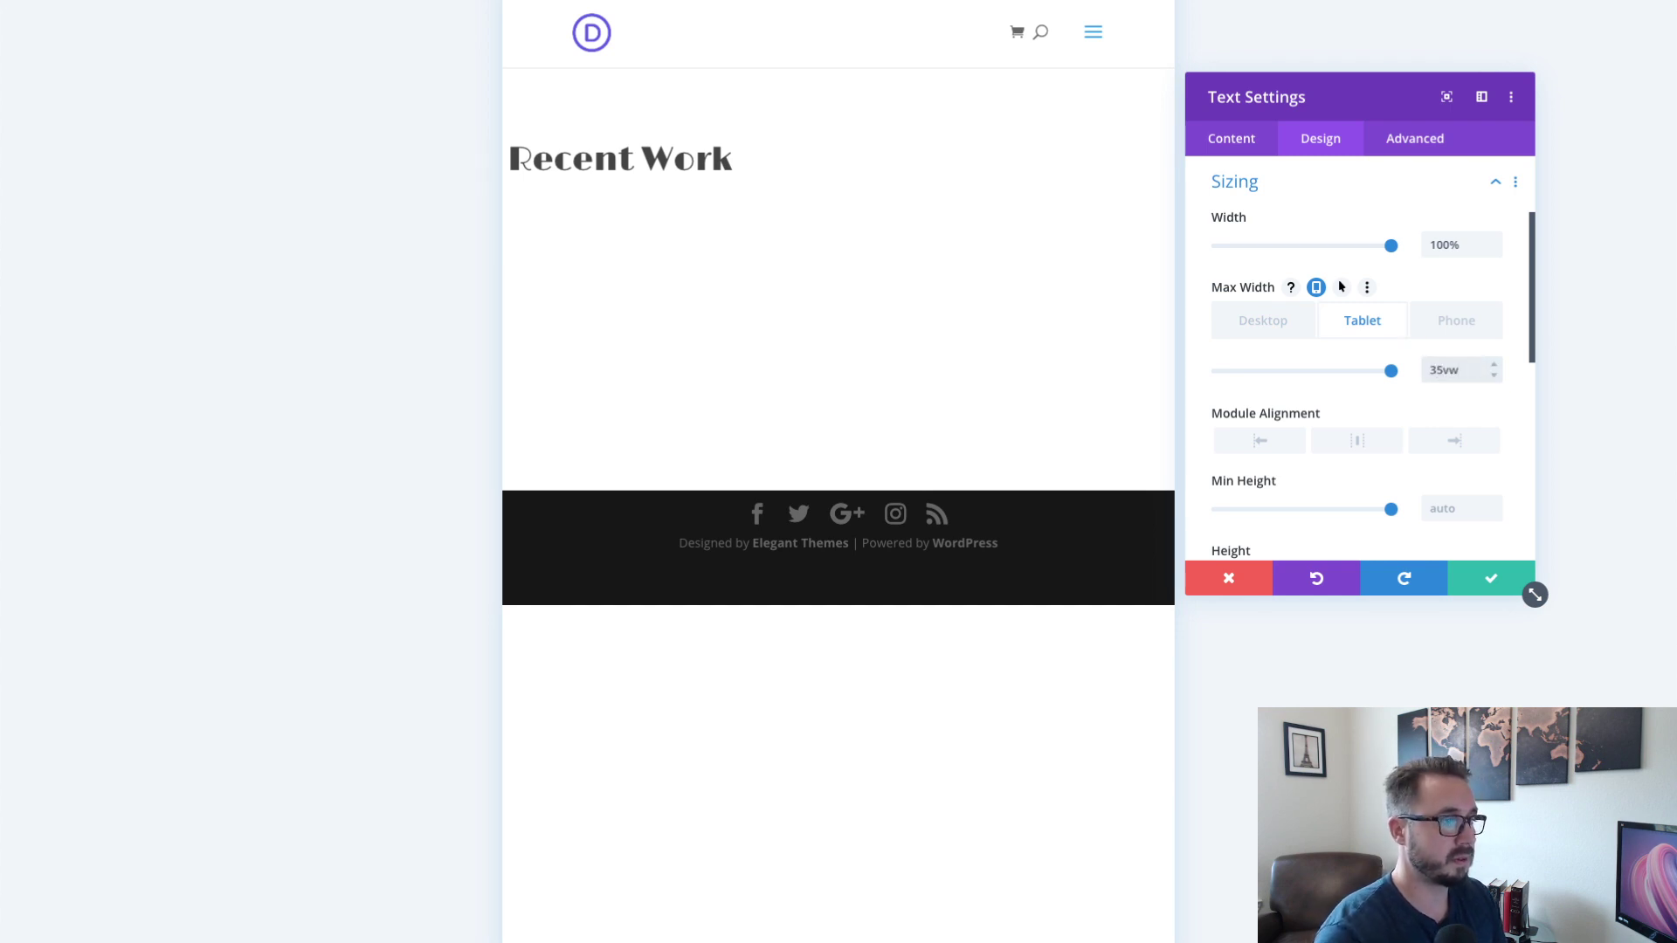
{"action": "left_click", "coordinate": [1456, 323]}
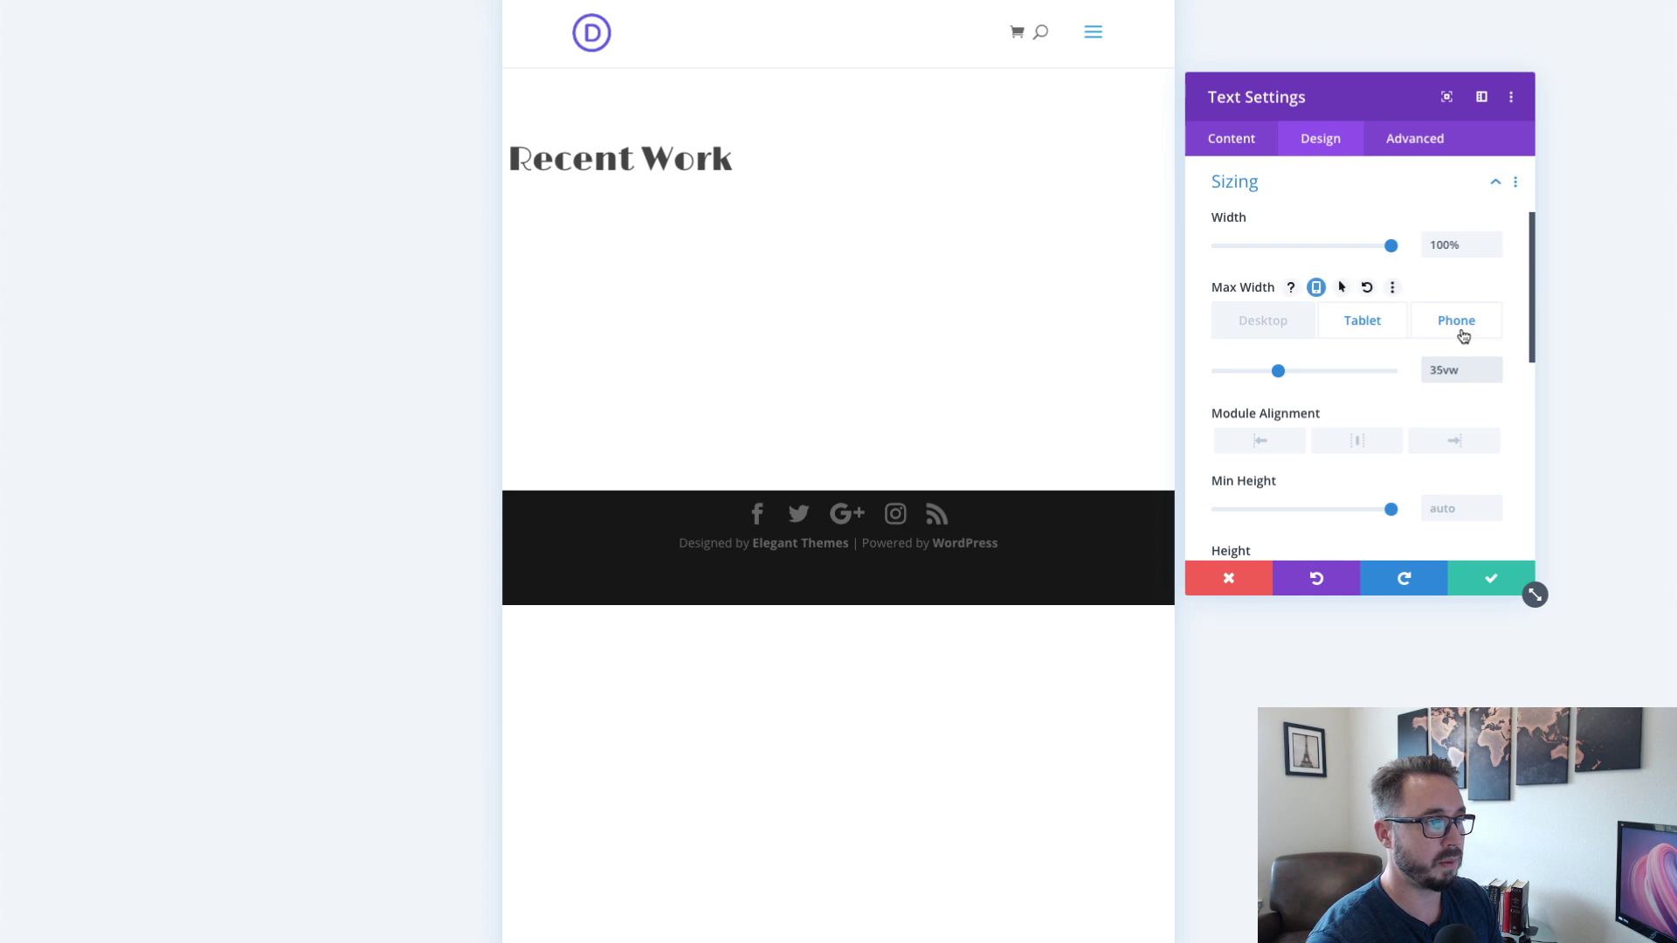
{"action": "left_click", "coordinate": [1449, 371]}
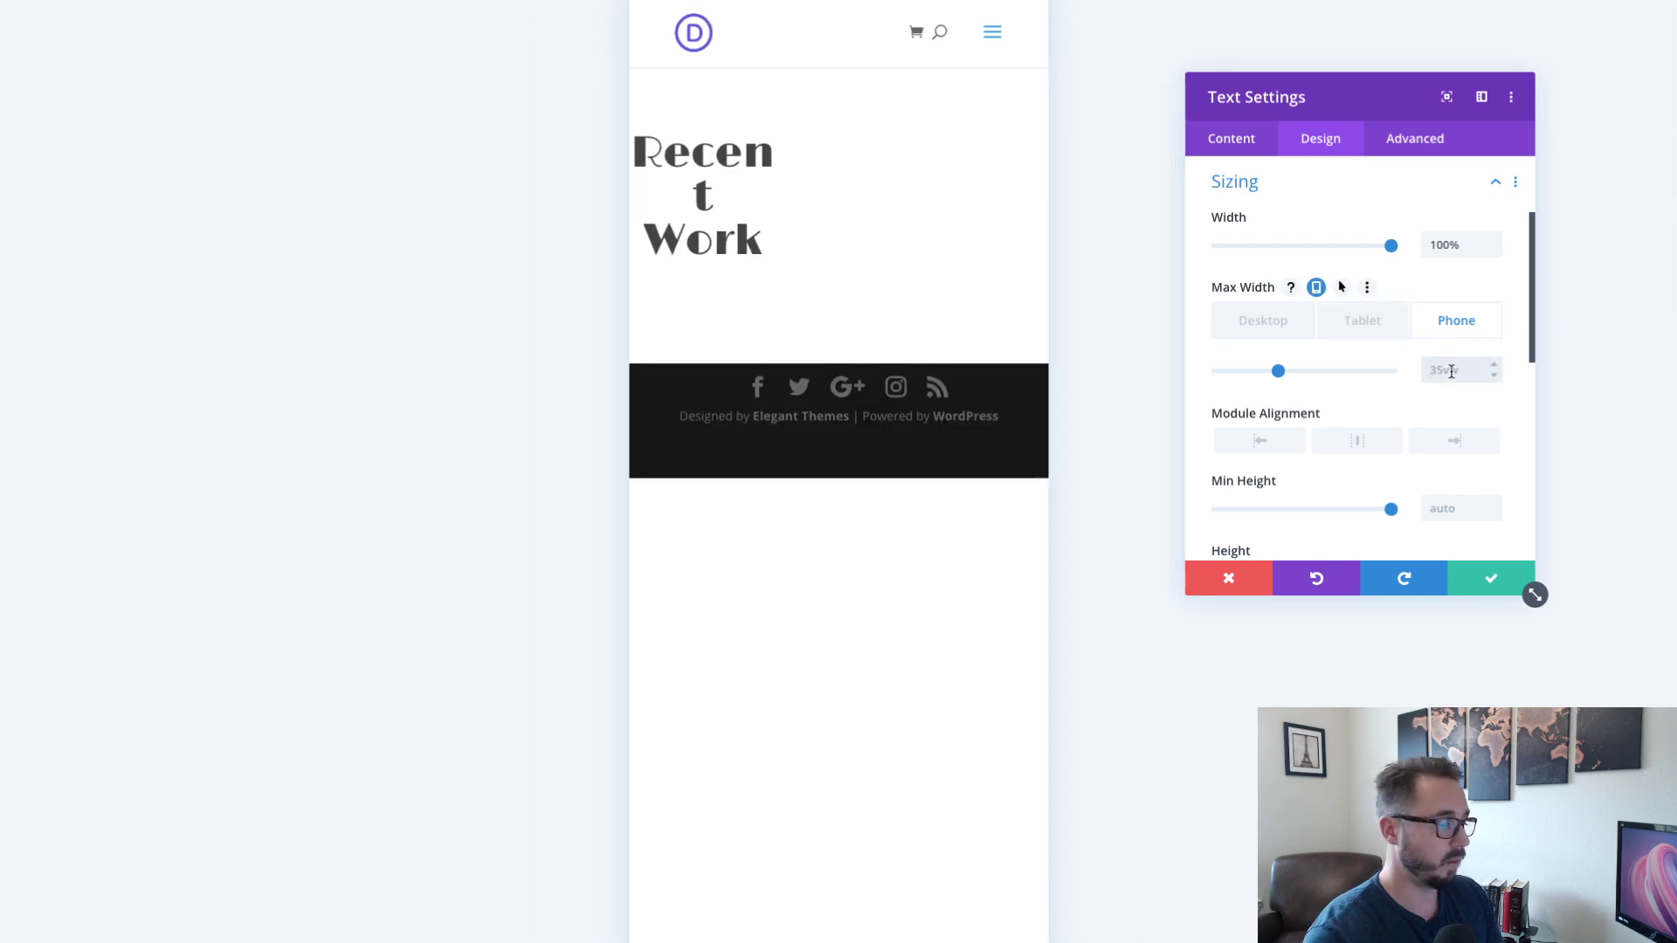
{"action": "type", "text": "100%"}
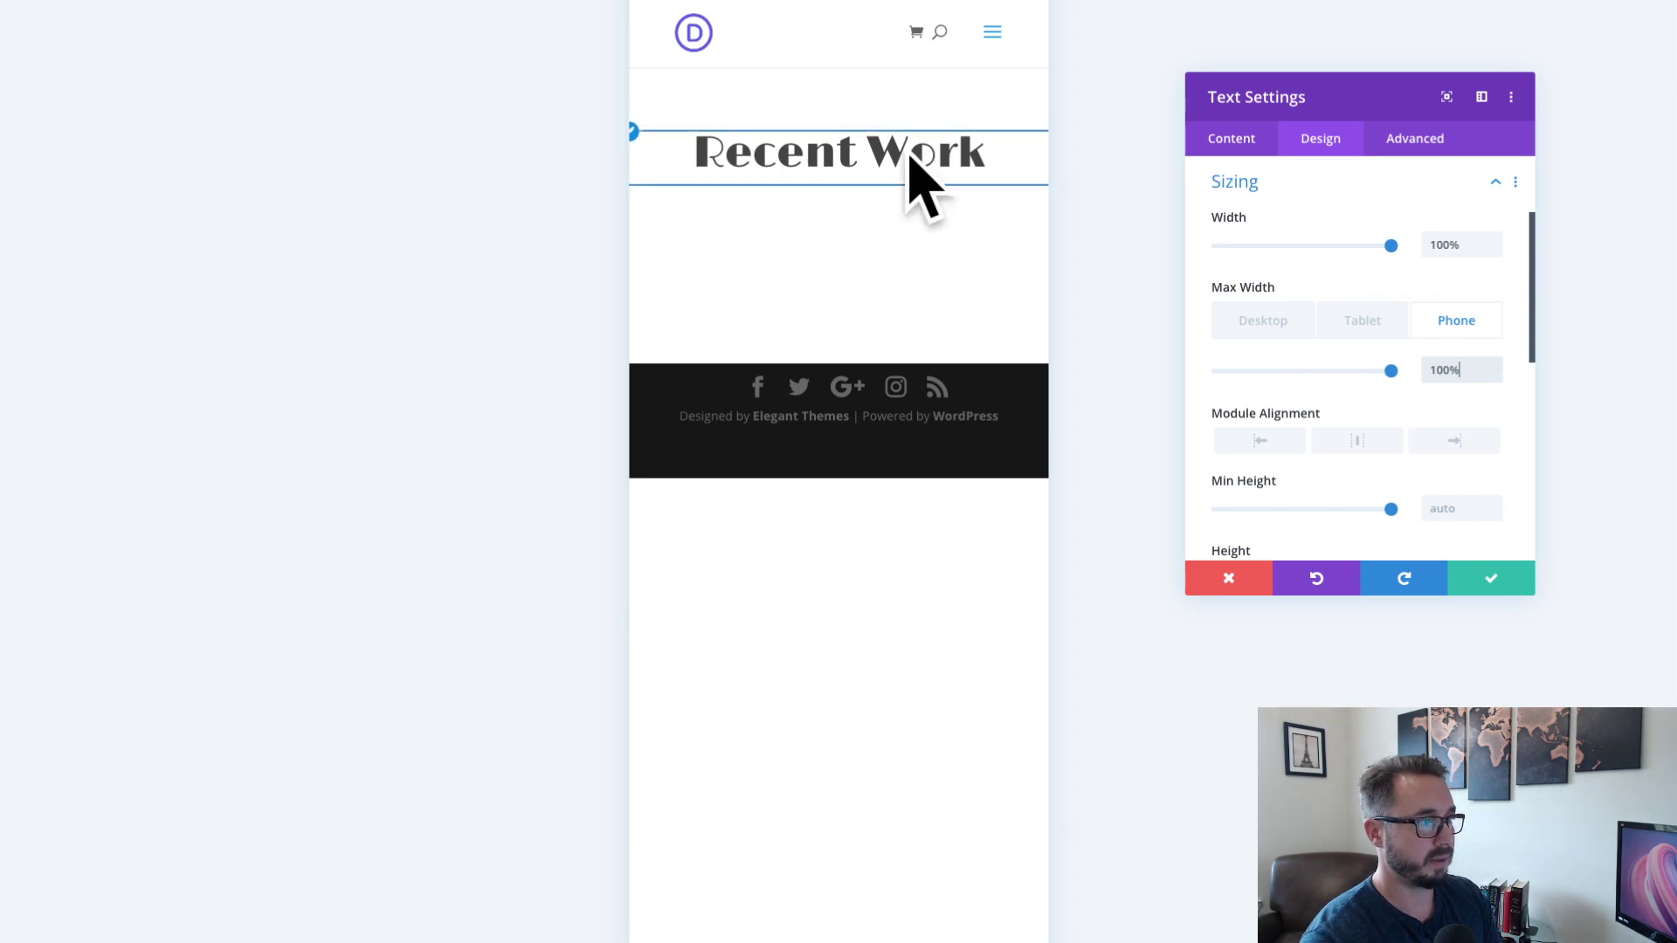
{"action": "left_click", "coordinate": [1365, 323]}
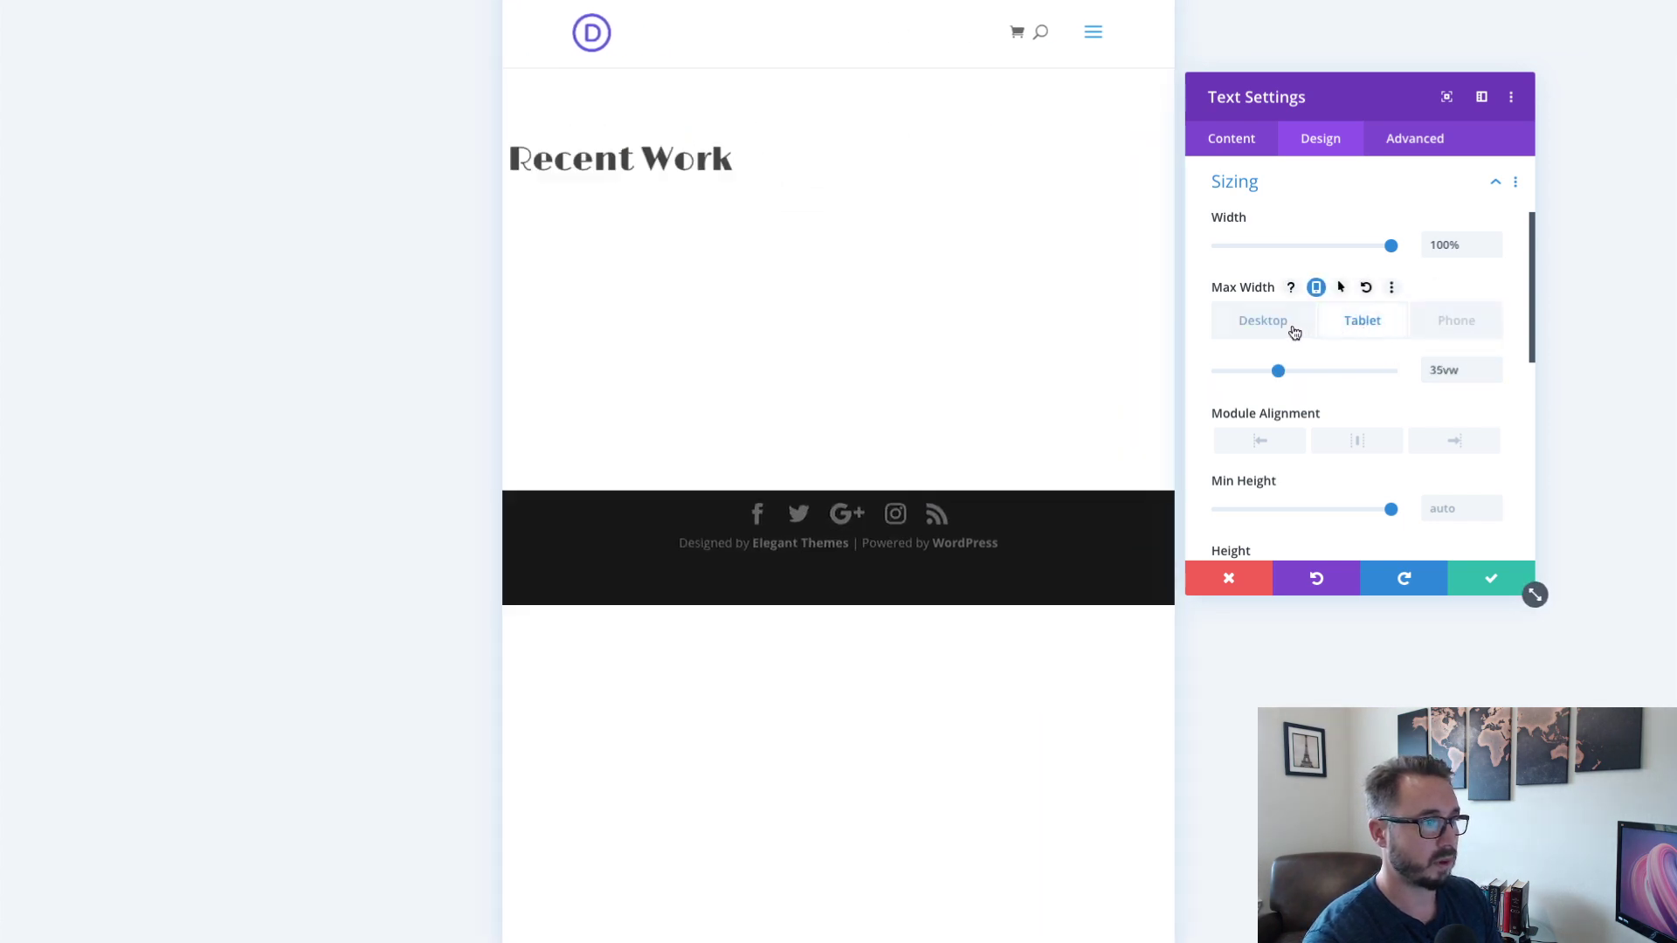
{"action": "left_click", "coordinate": [1259, 323]}
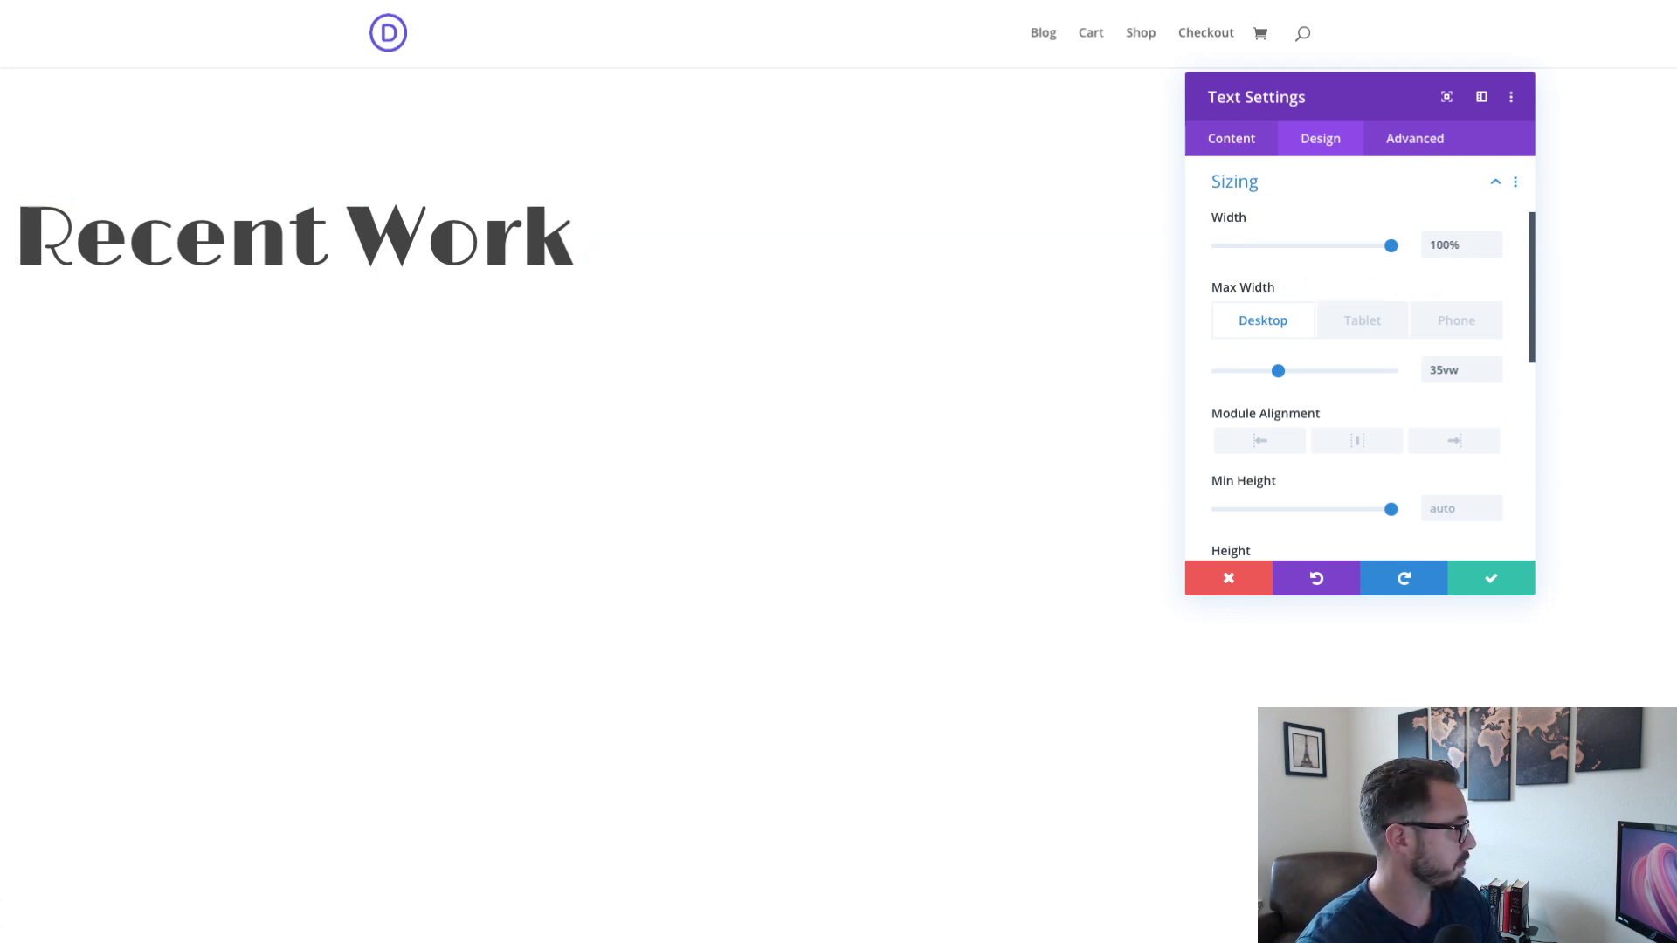
- Set the text module's position to Absolute
{"action": "left_click", "coordinate": [1410, 155]}
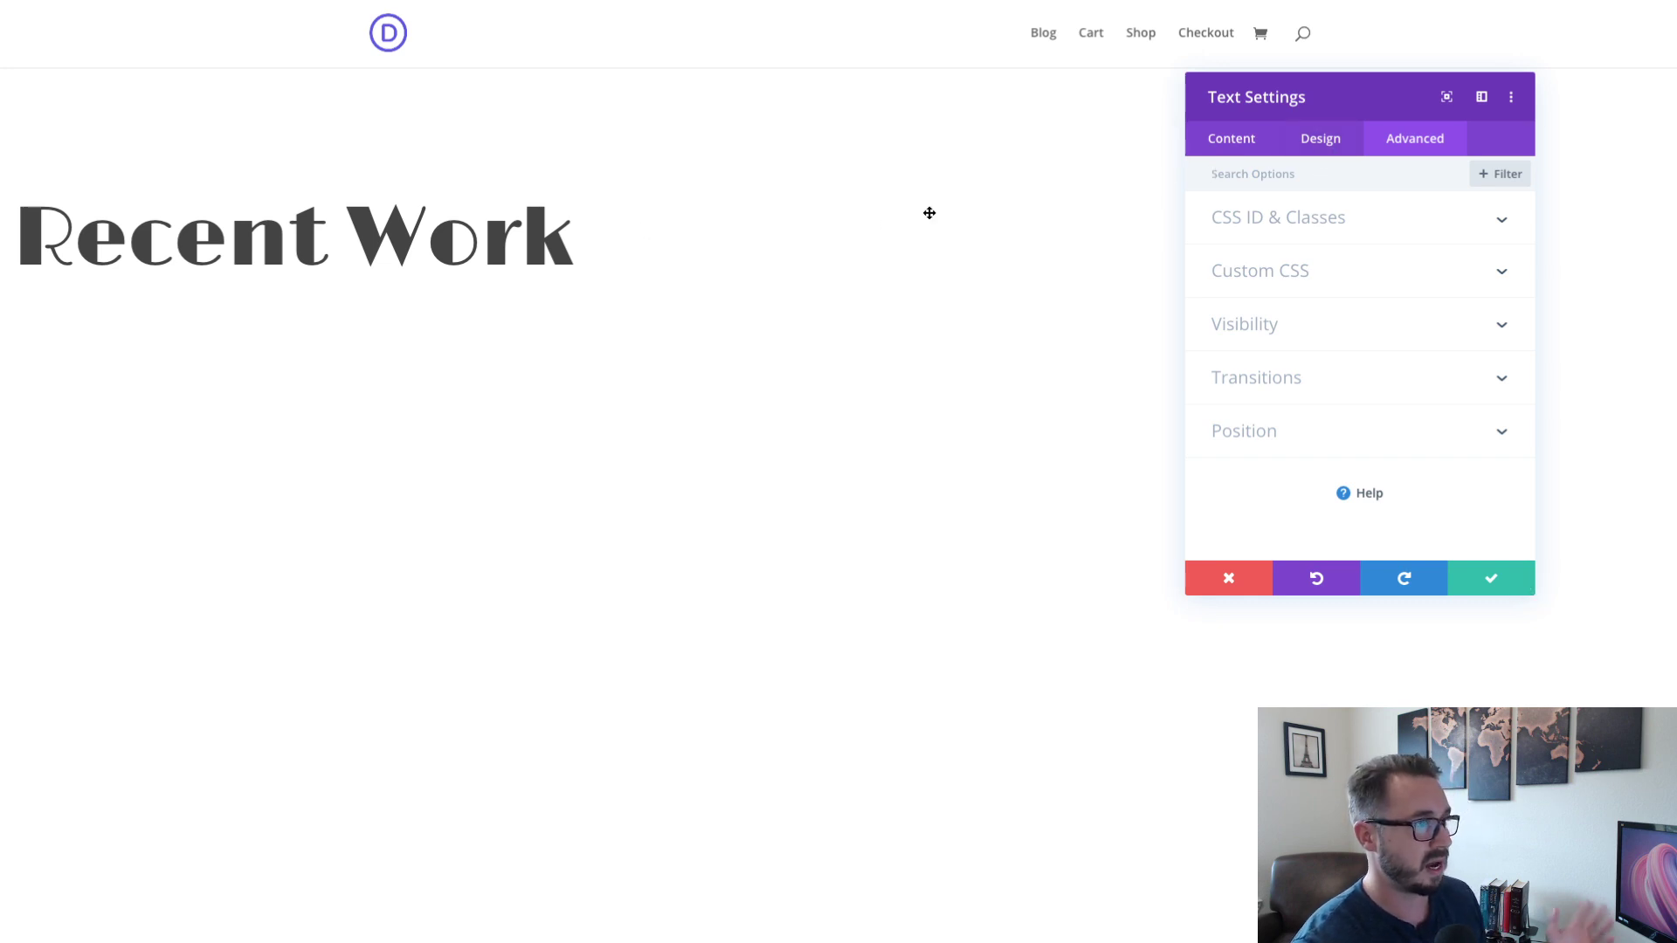
{"action": "left_click", "coordinate": [1294, 441]}
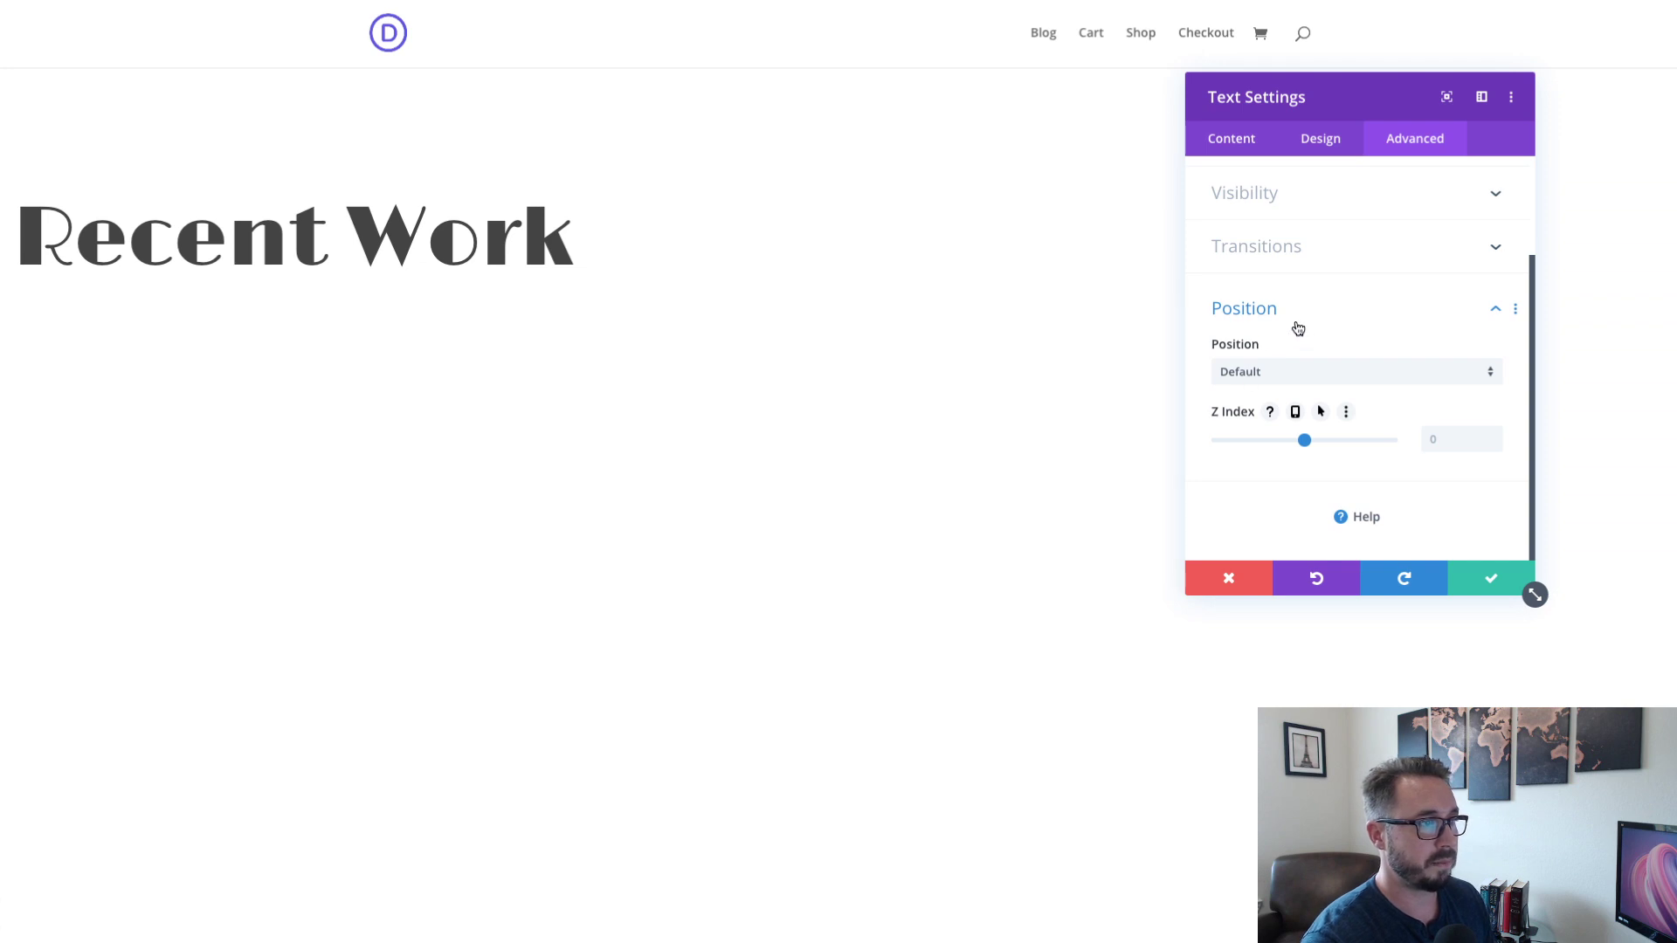
{"action": "left_click", "coordinate": [1268, 380]}
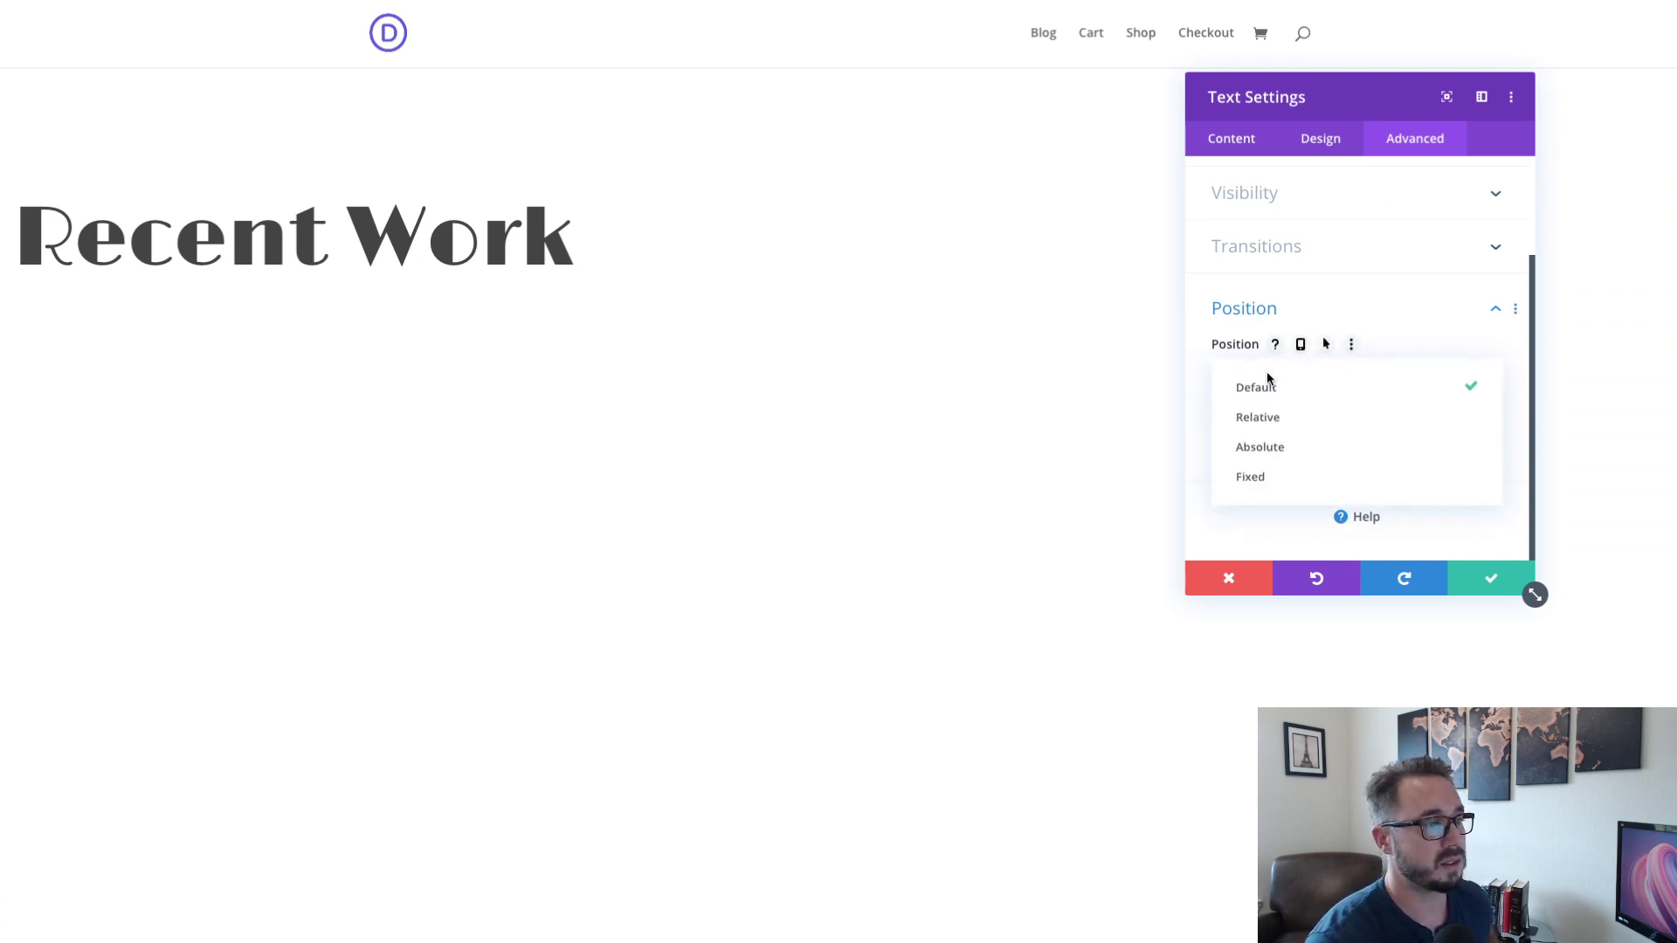
{"action": "left_click", "coordinate": [1296, 448]}
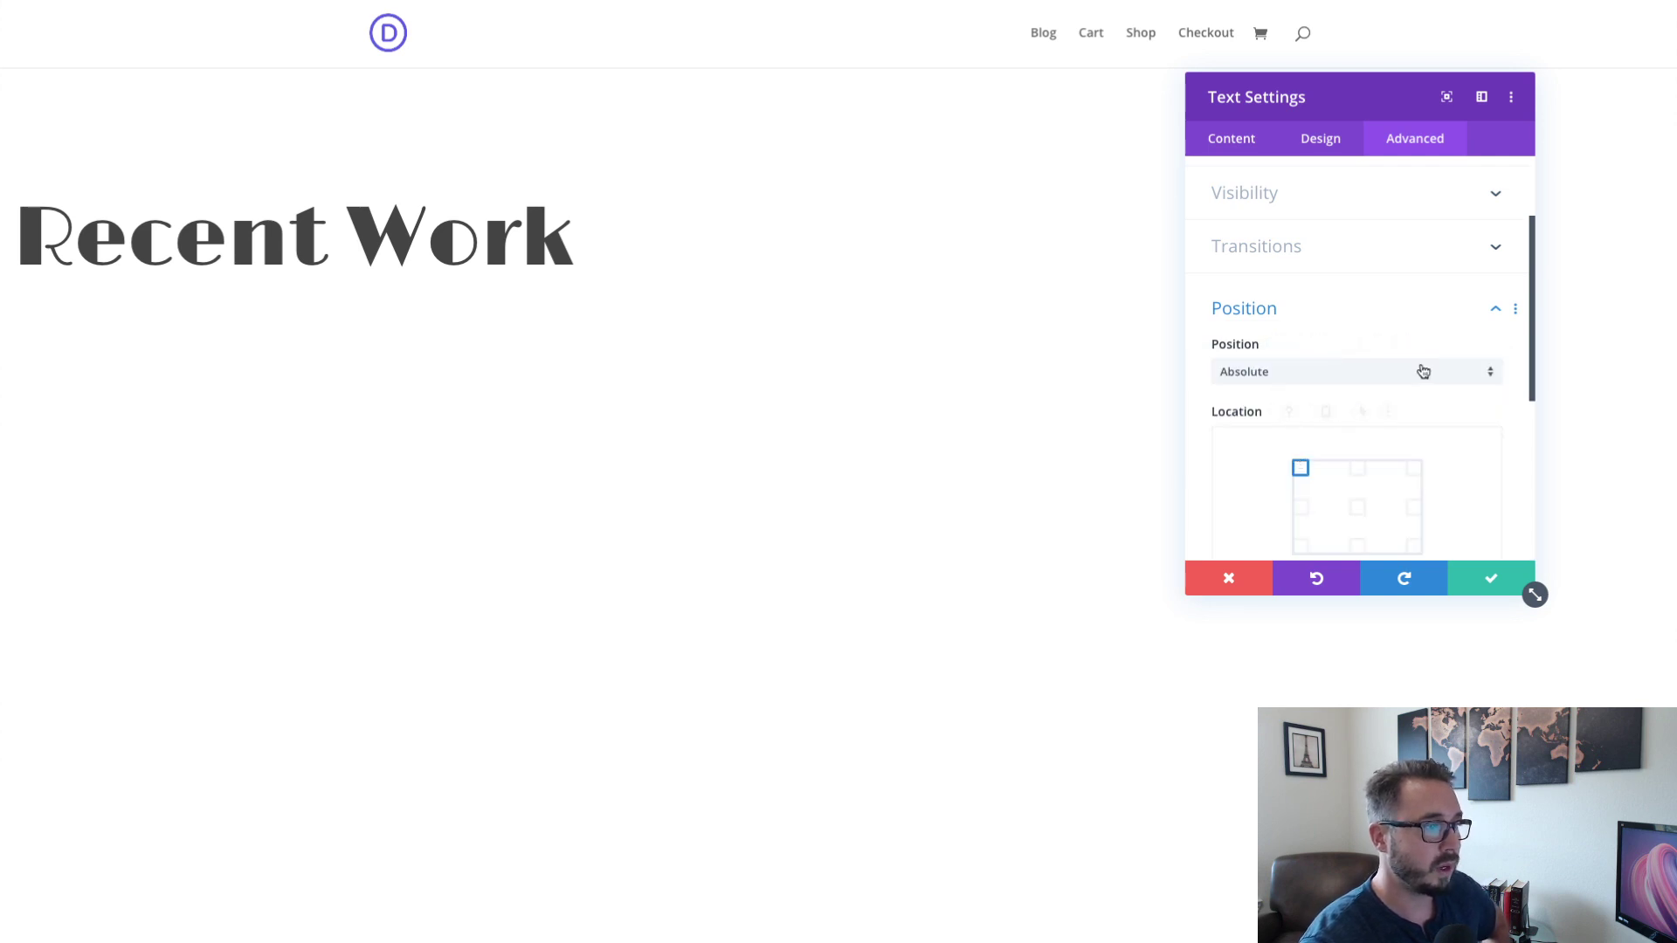
- Try several edge and corner locations for the absolutely positioned text module and return it to the top-left location
{"action": "scroll", "coordinate": [1511, 405], "scroll_direction": "down", "scroll_amount": 3}
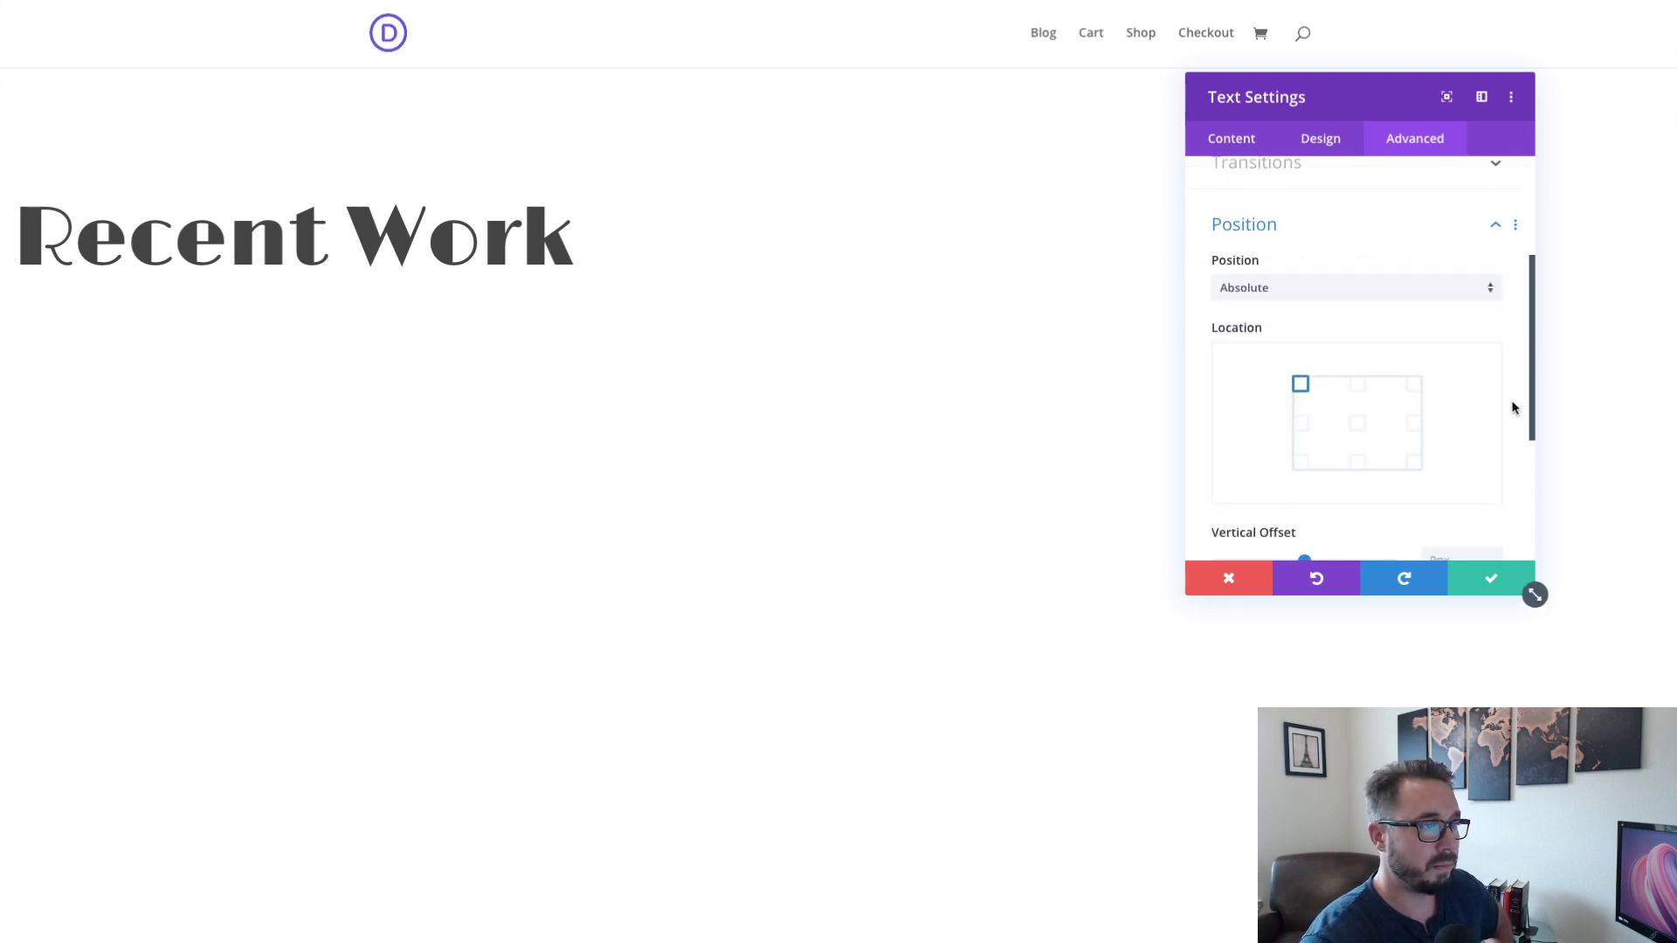
{"action": "scroll", "coordinate": [1514, 408], "scroll_direction": "up", "scroll_amount": 1}
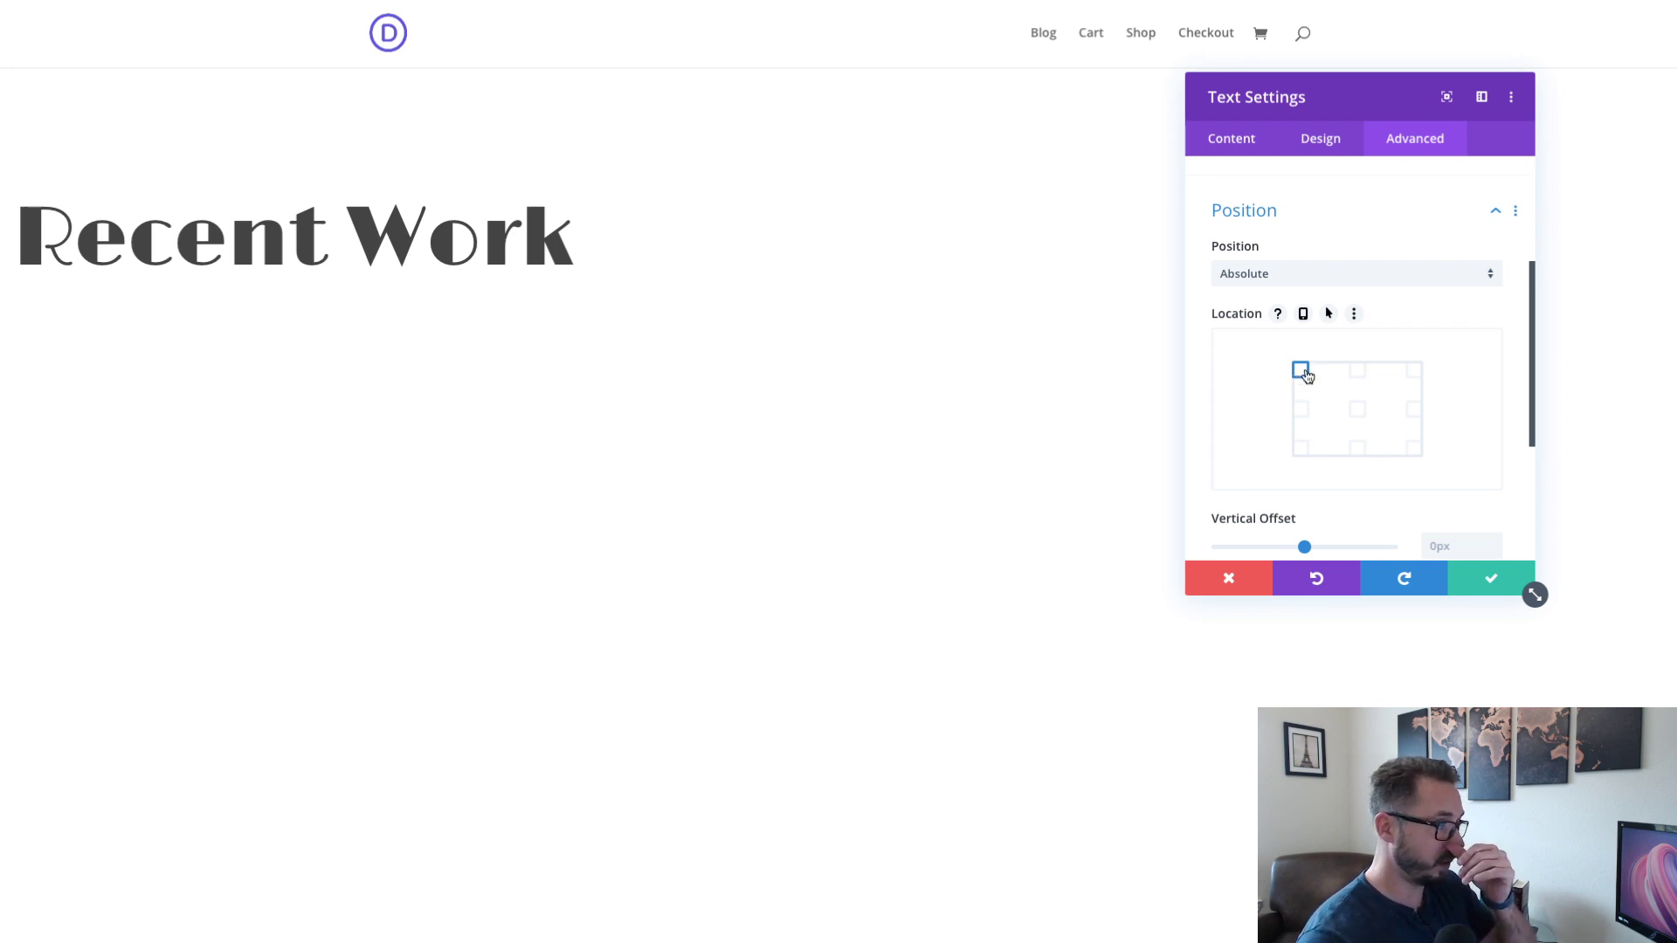
{"action": "left_click", "coordinate": [1359, 376]}
{"action": "left_click", "coordinate": [1414, 378]}
{"action": "left_click", "coordinate": [1414, 412]}
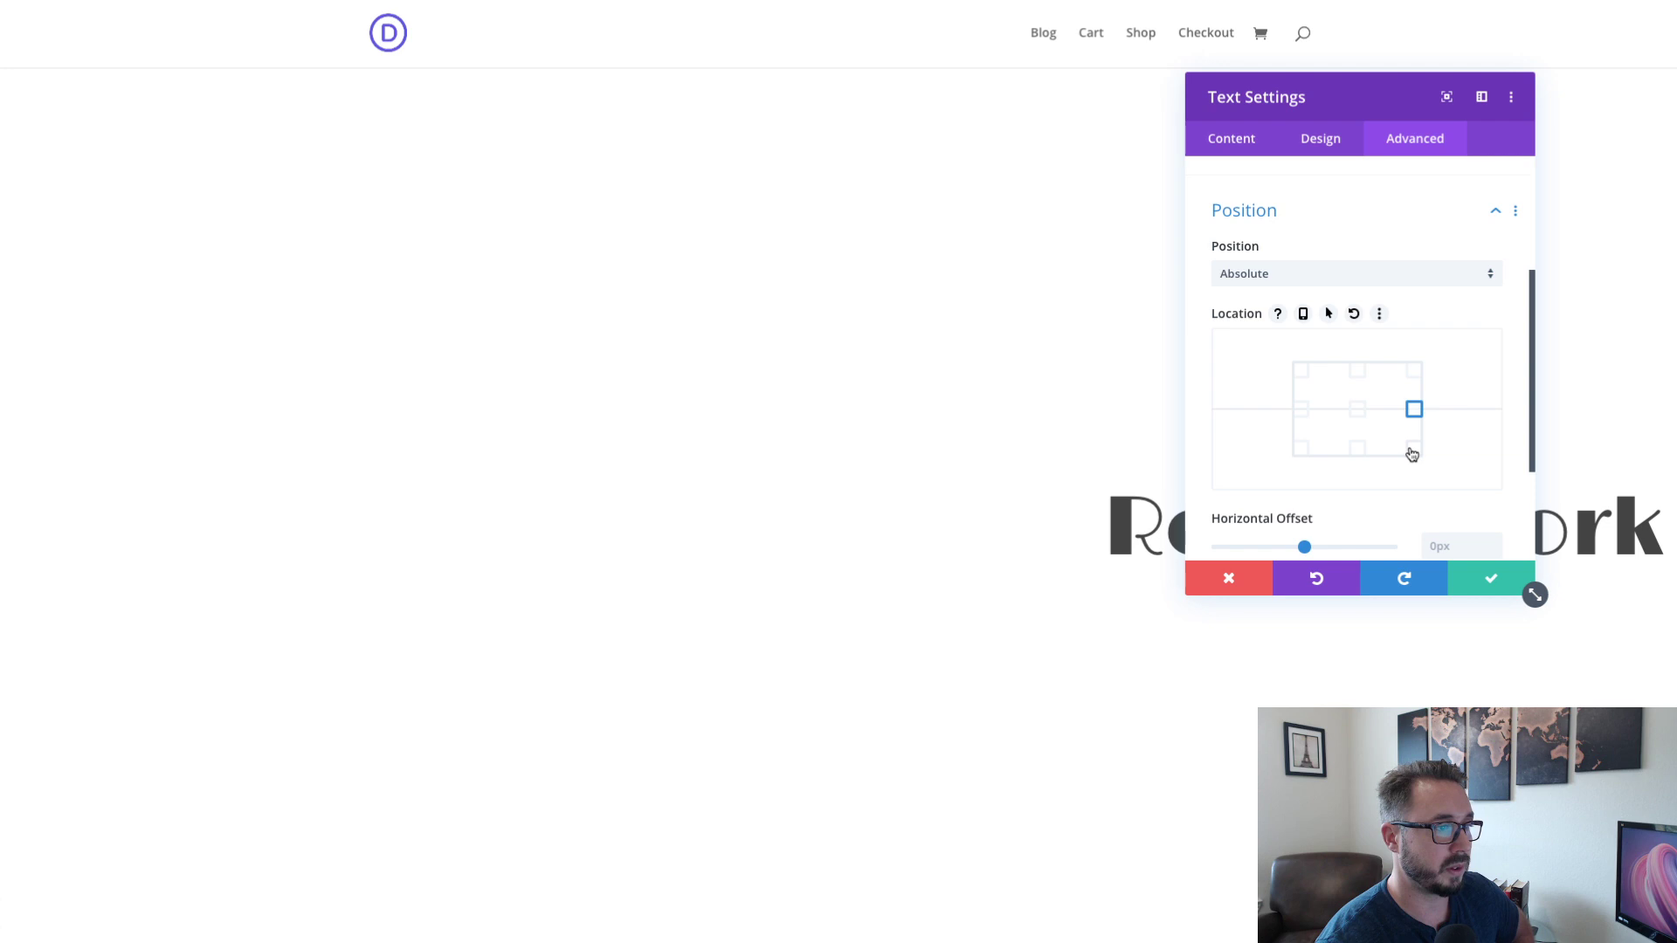
{"action": "left_click", "coordinate": [1412, 449]}
{"action": "left_click", "coordinate": [1359, 450]}
{"action": "left_click", "coordinate": [1300, 451]}
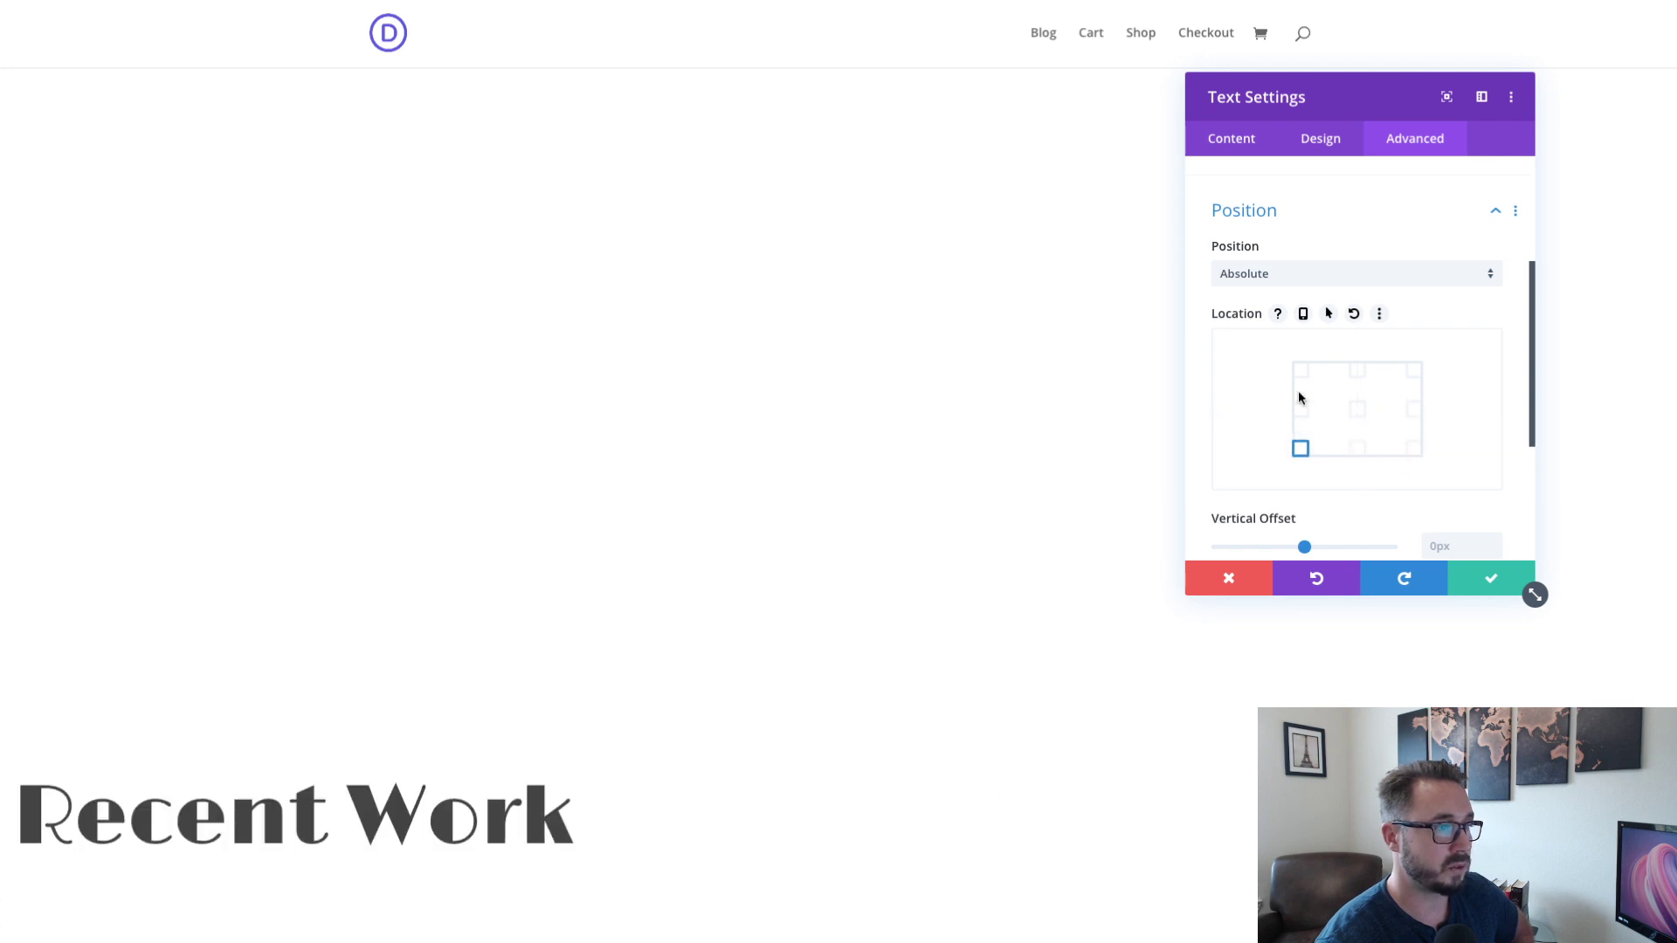
{"action": "left_click", "coordinate": [1301, 374]}
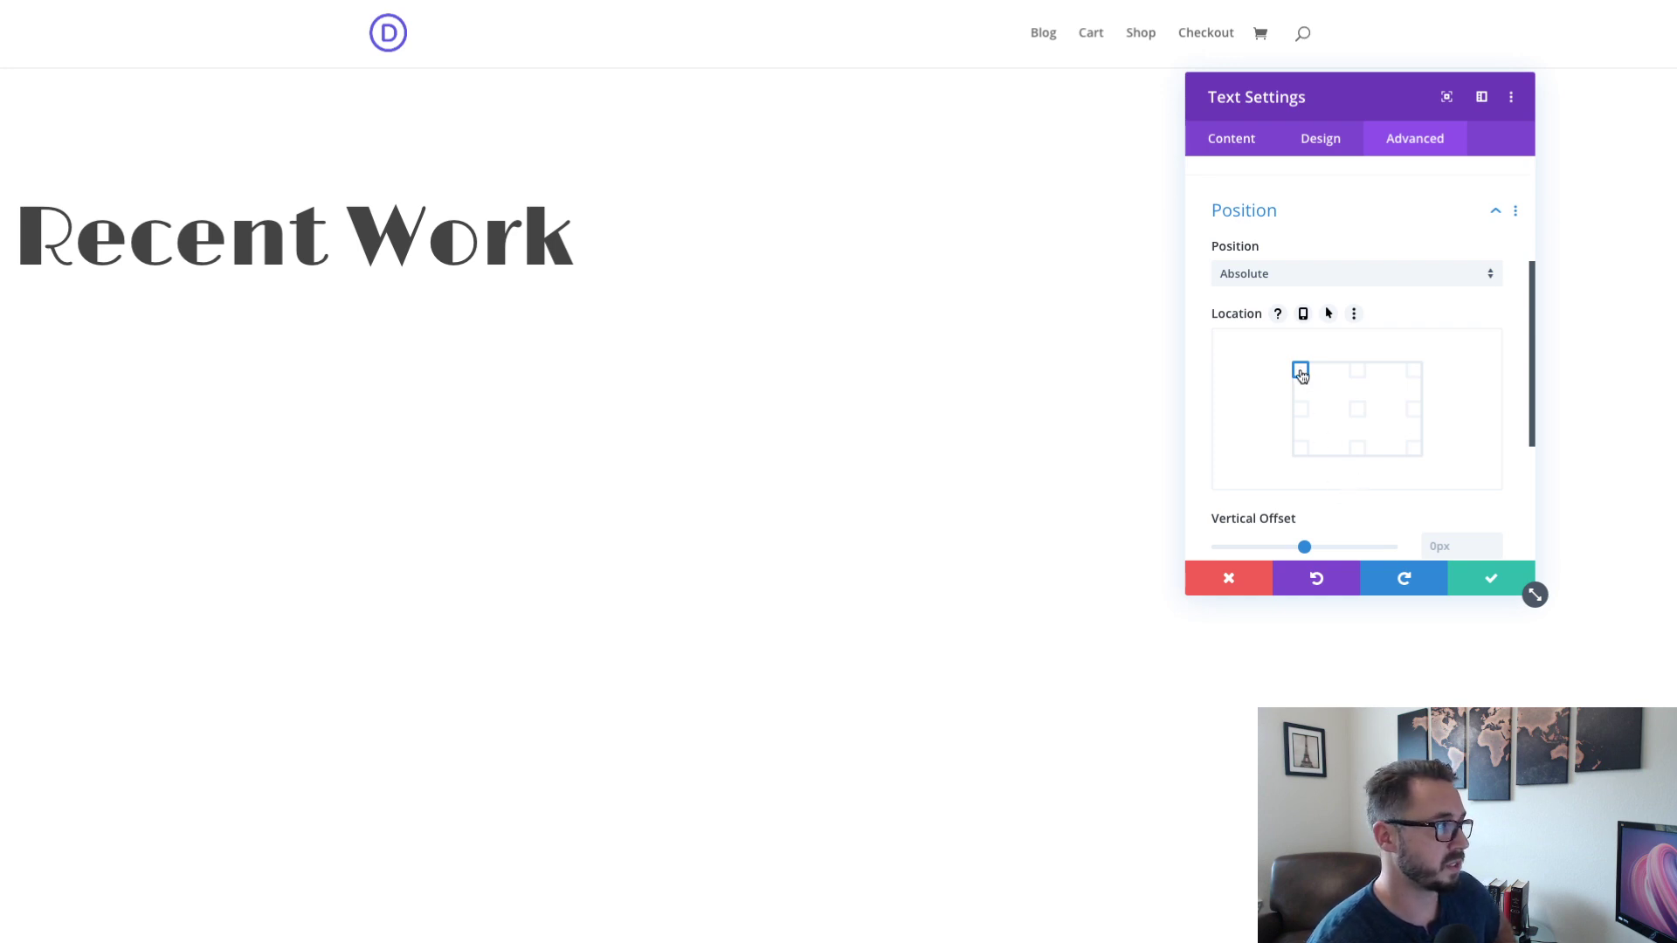
- Set the text module's horizontal offset to 35vw and save its settings
{"action": "scroll", "coordinate": [1366, 480], "scroll_direction": "down", "scroll_amount": 2}
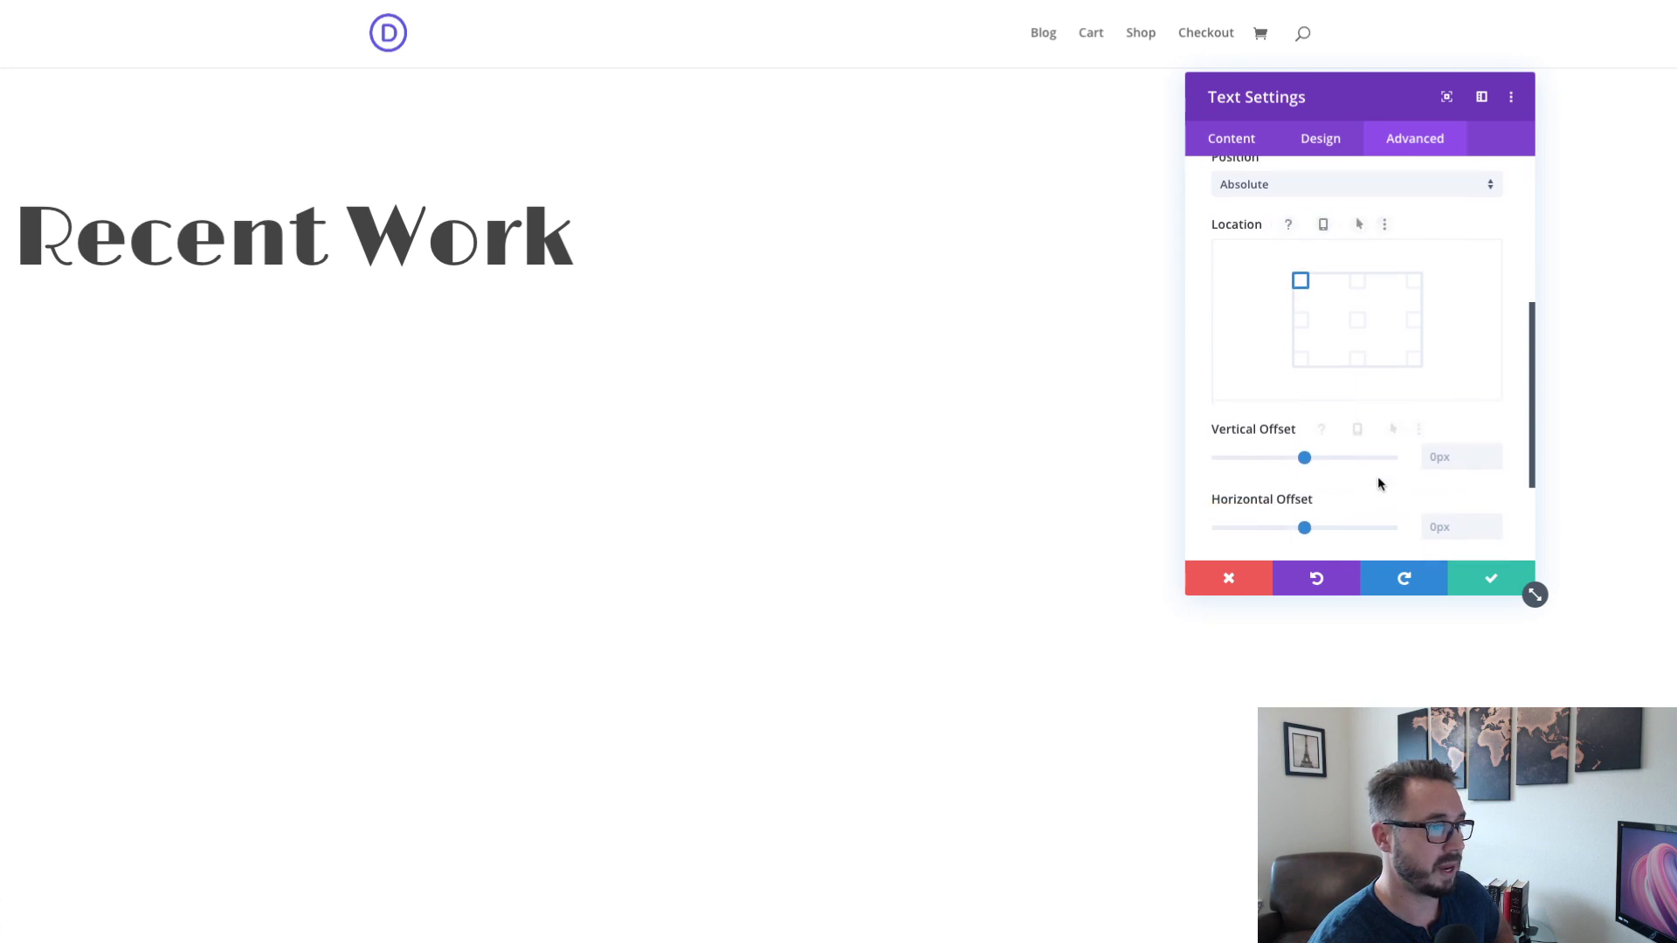
{"action": "scroll", "coordinate": [1400, 477], "scroll_direction": "down", "scroll_amount": 1}
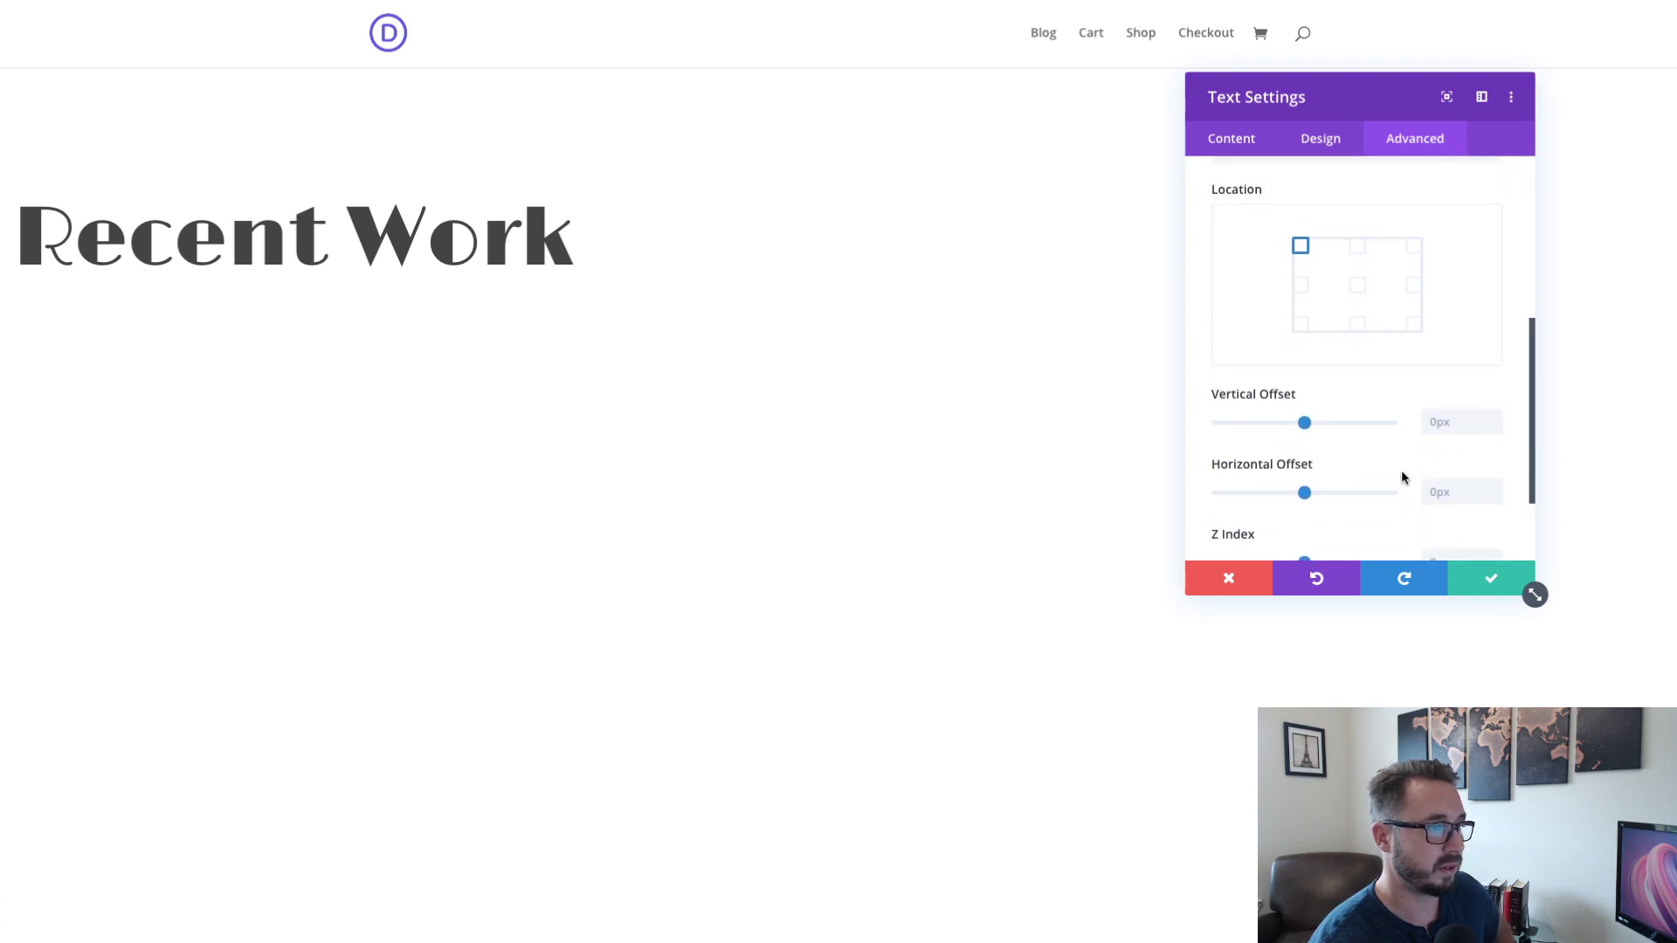
{"action": "left_click", "coordinate": [1453, 497]}
{"action": "type", "text": "35vw"}
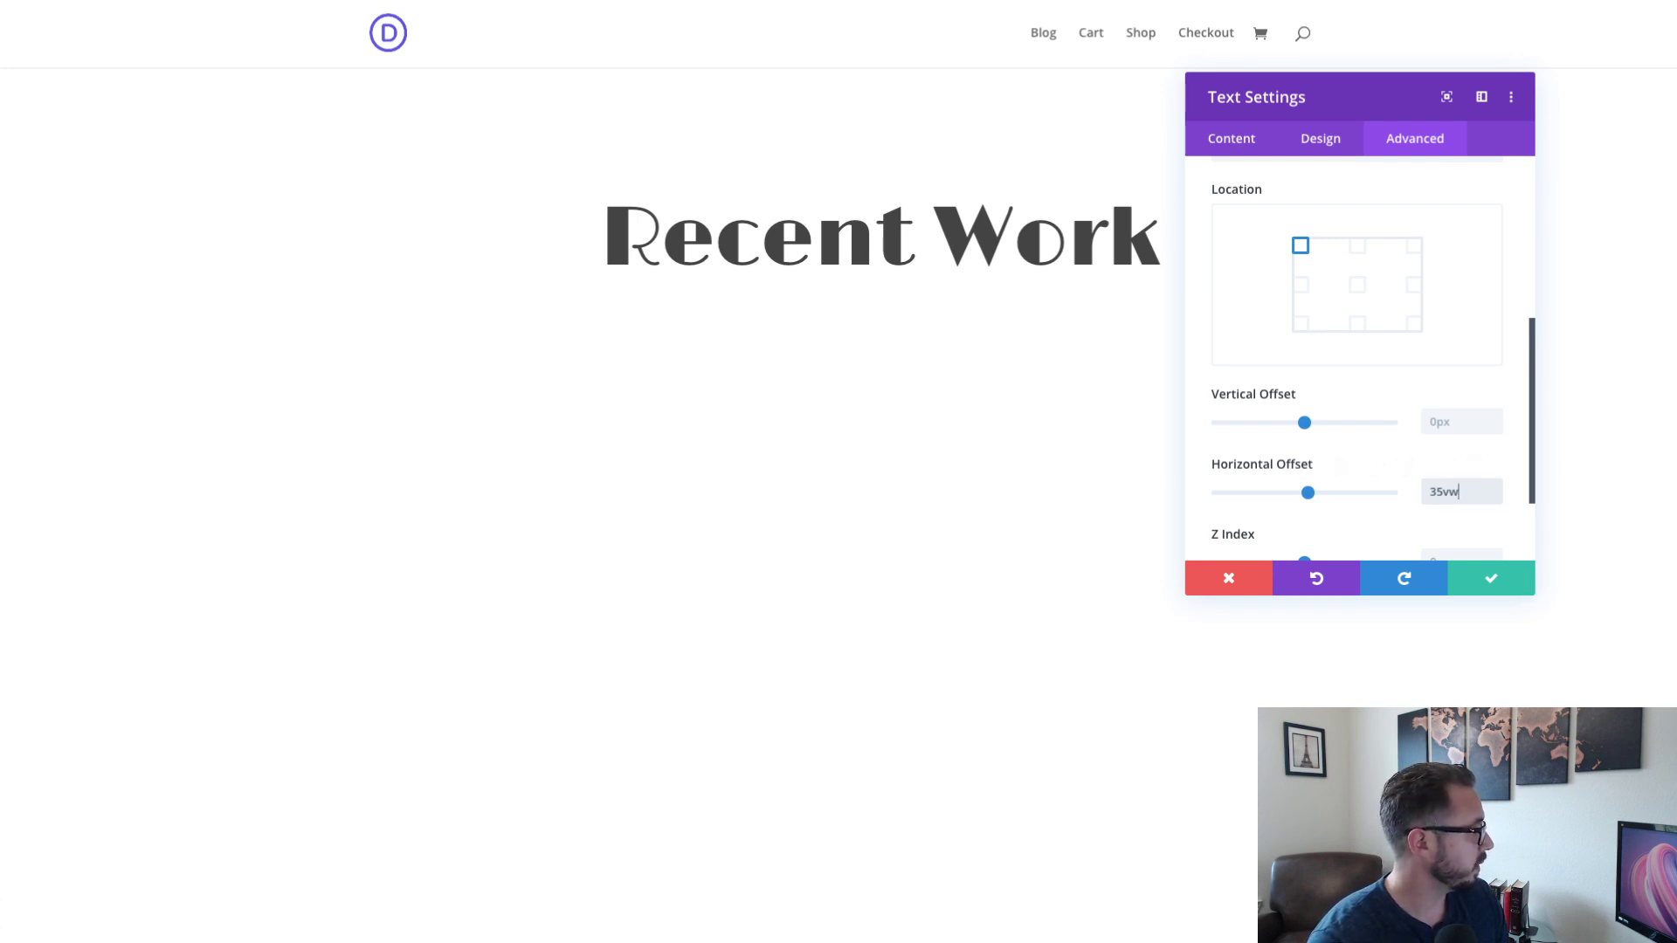
{"action": "left_click", "coordinate": [1476, 583]}
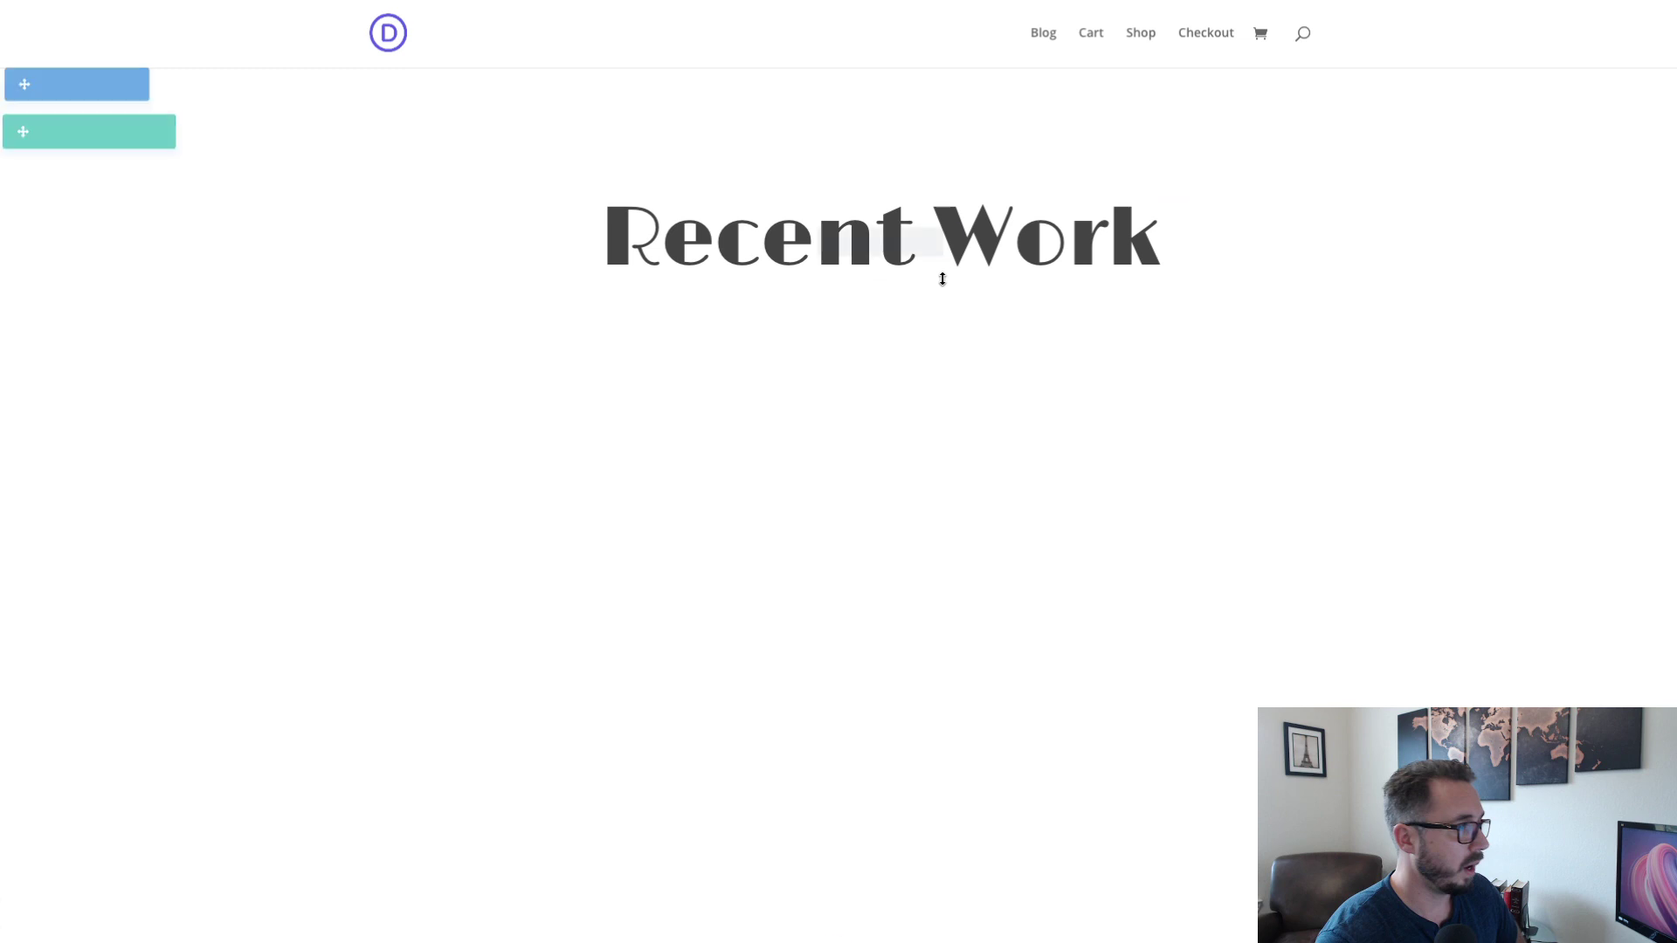
{"action": "mouse_move", "coordinate": [854, 244]}
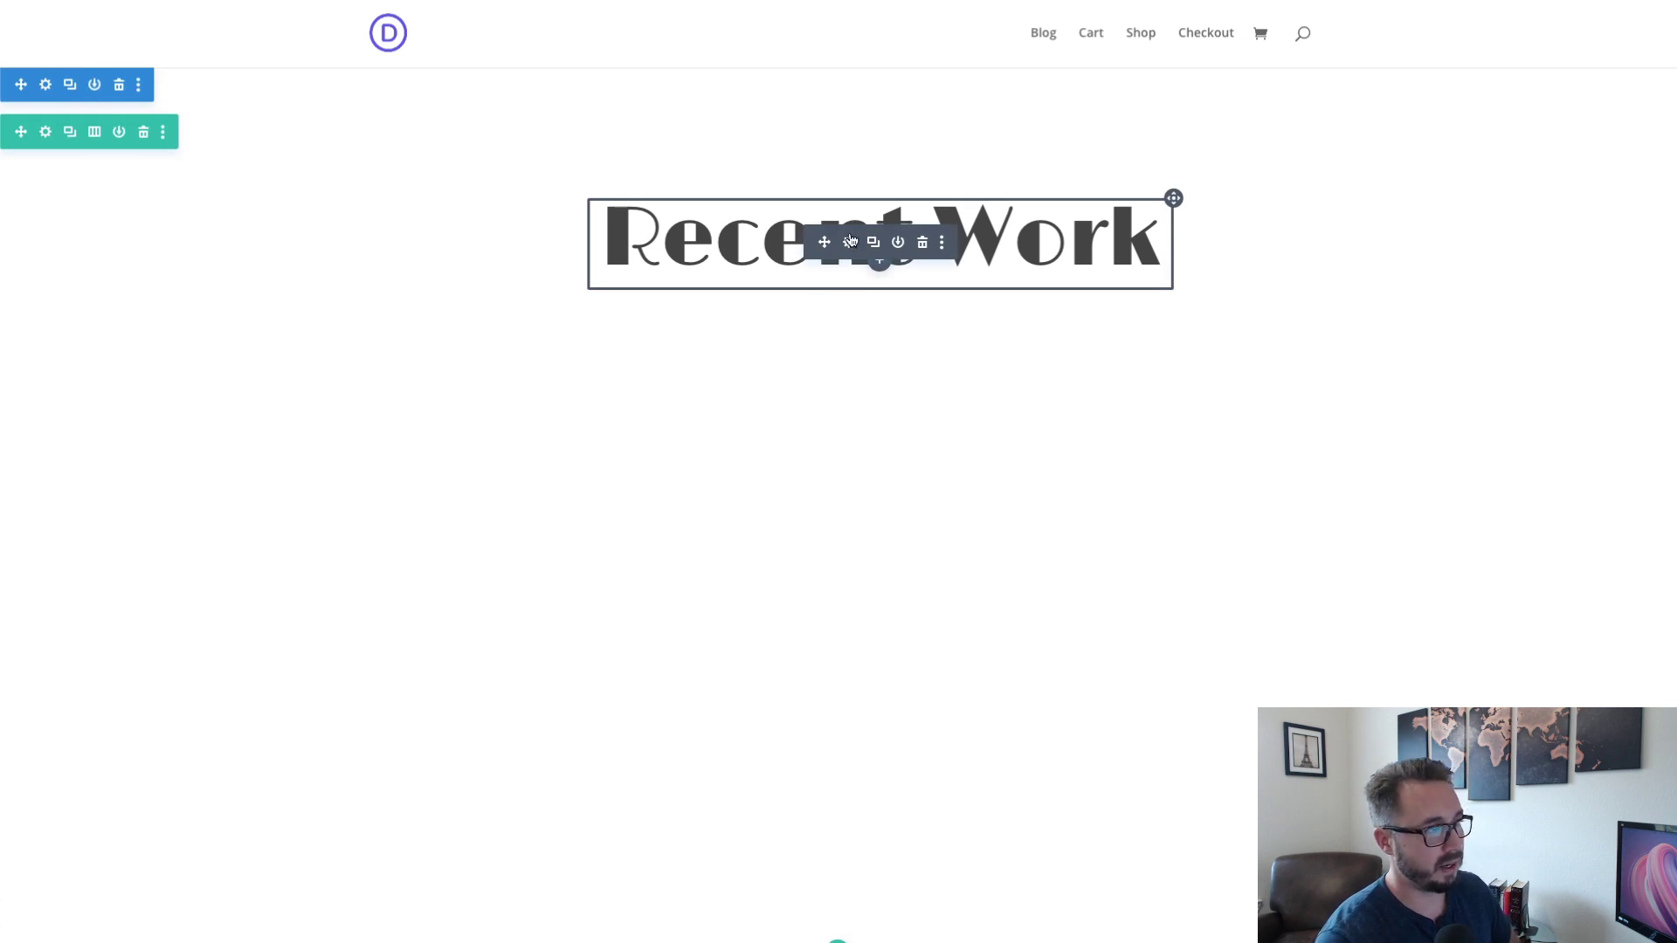
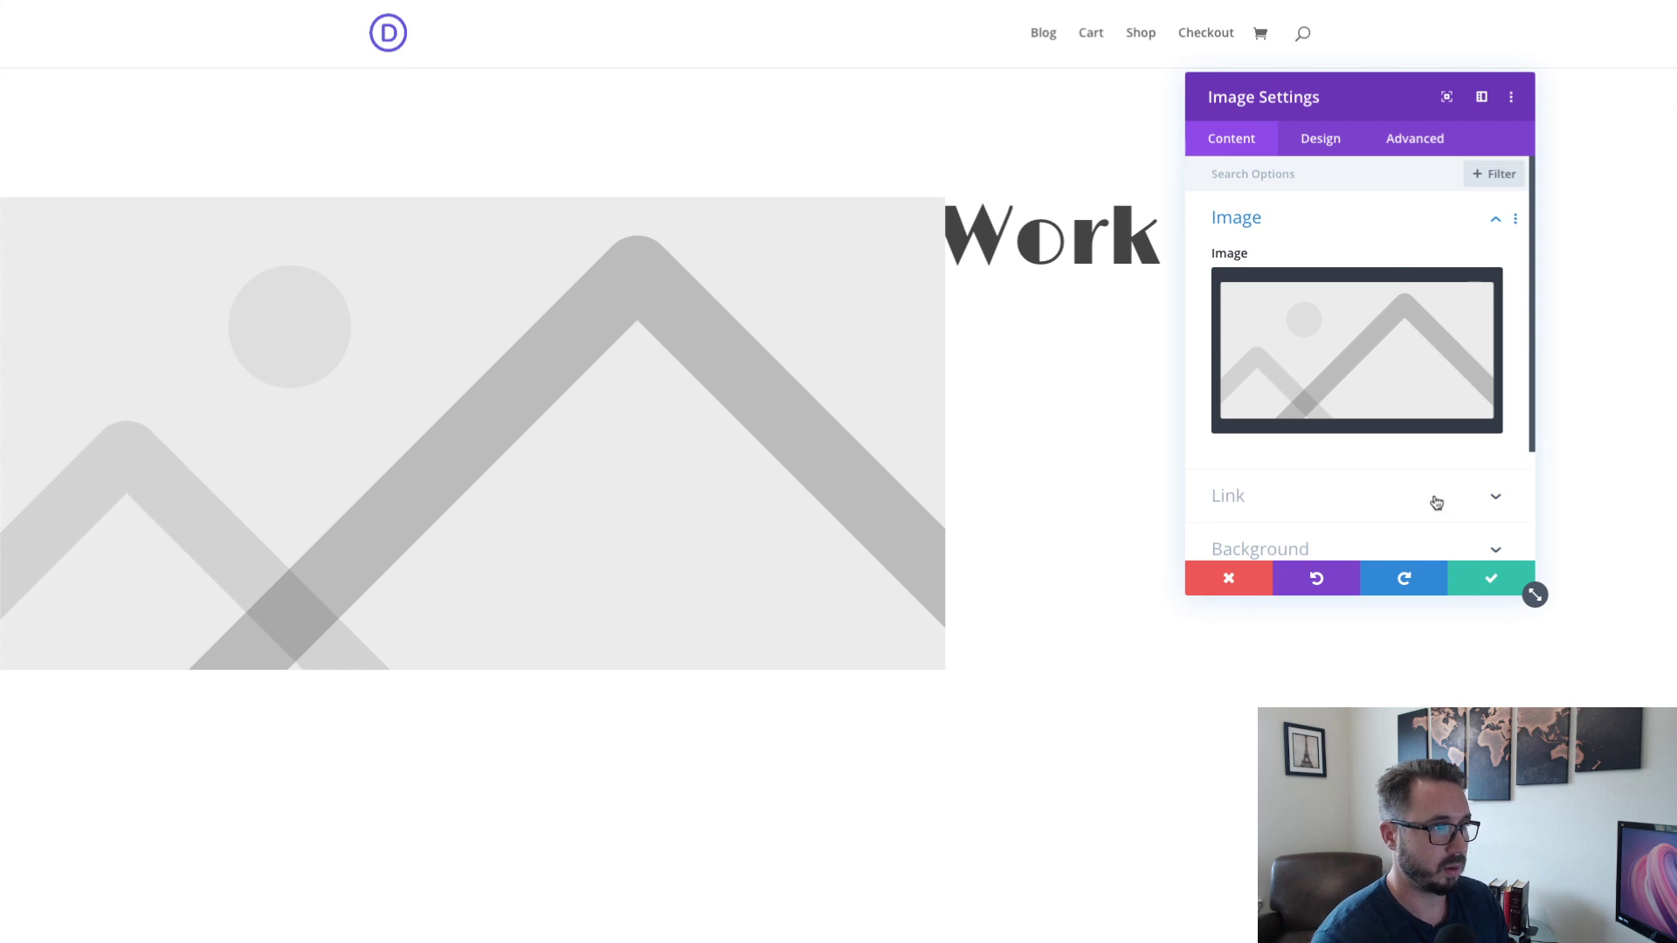
- Replace the image module's placeholder with image-8.jpg from the media library and enable opening it in a lightbox
{"action": "mouse_move", "coordinate": [1362, 322]}
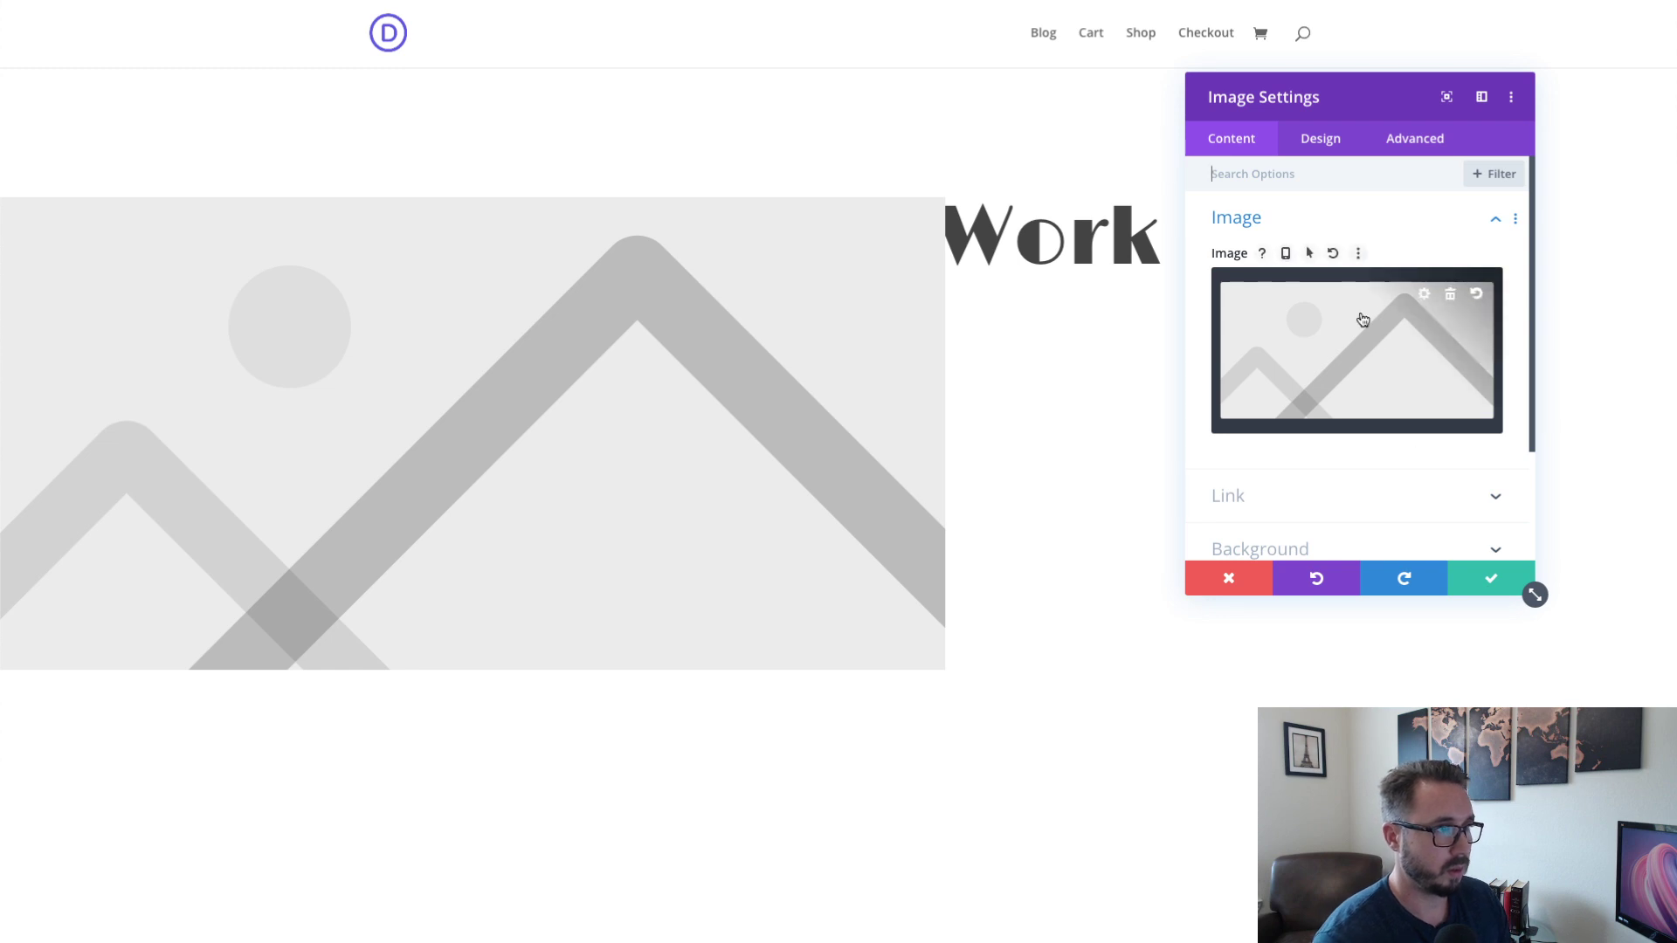
{"action": "left_click", "coordinate": [1364, 370]}
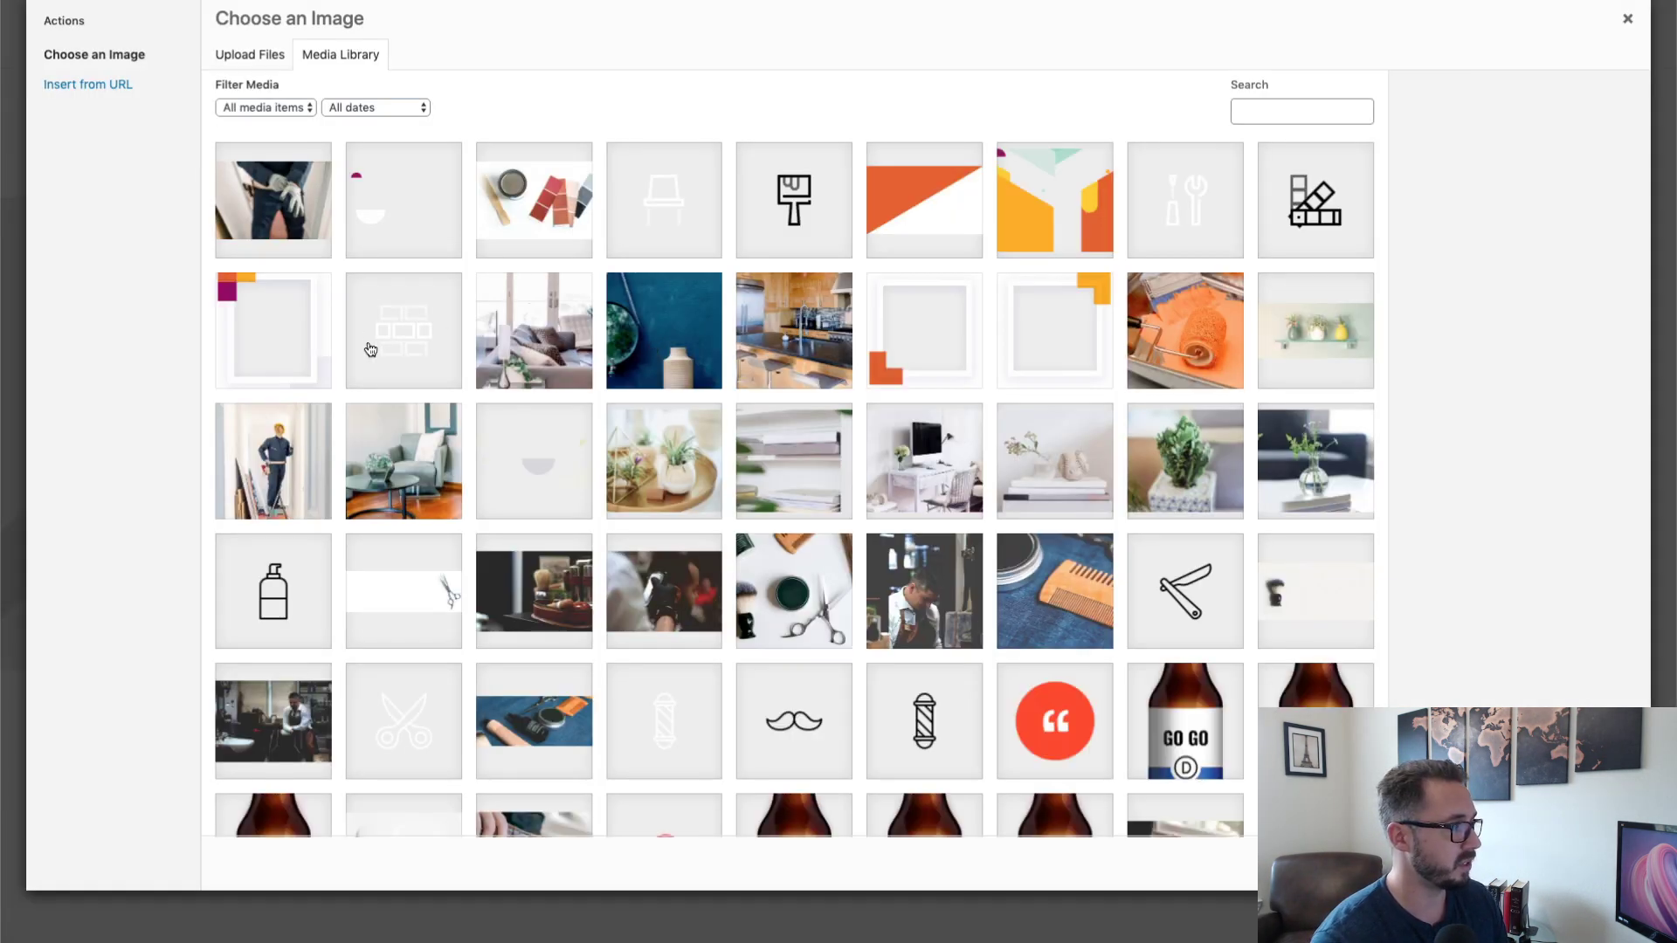
{"action": "scroll", "coordinate": [516, 423], "scroll_direction": "down", "scroll_amount": 1}
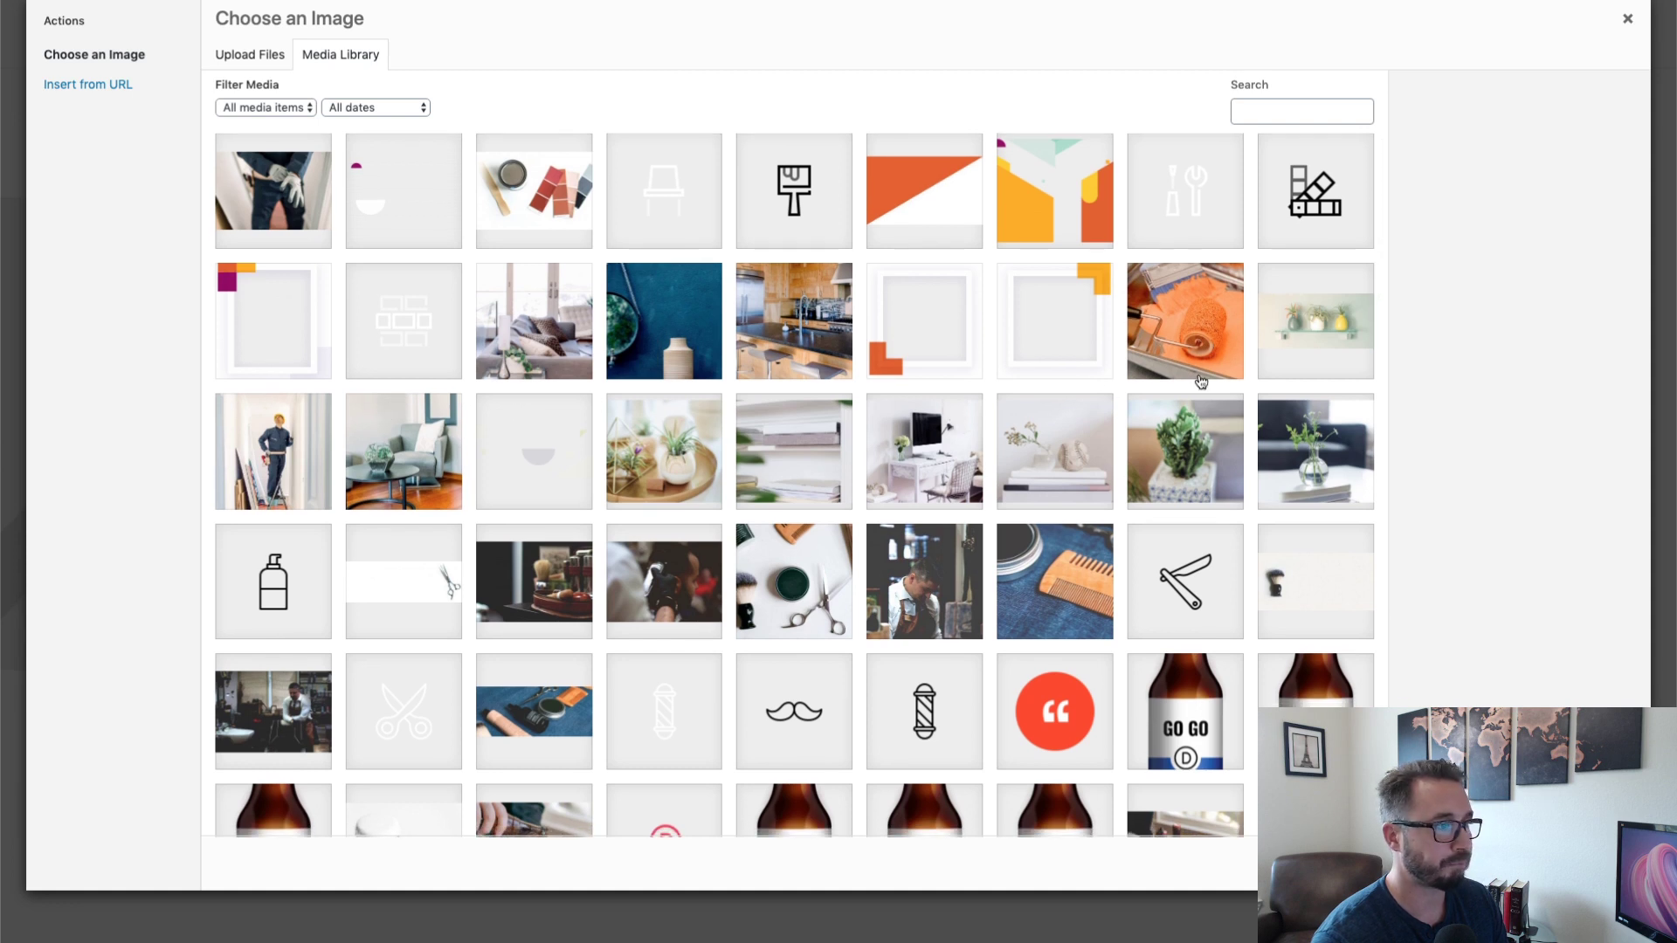
{"action": "scroll", "coordinate": [766, 500], "scroll_direction": "up", "scroll_amount": 1}
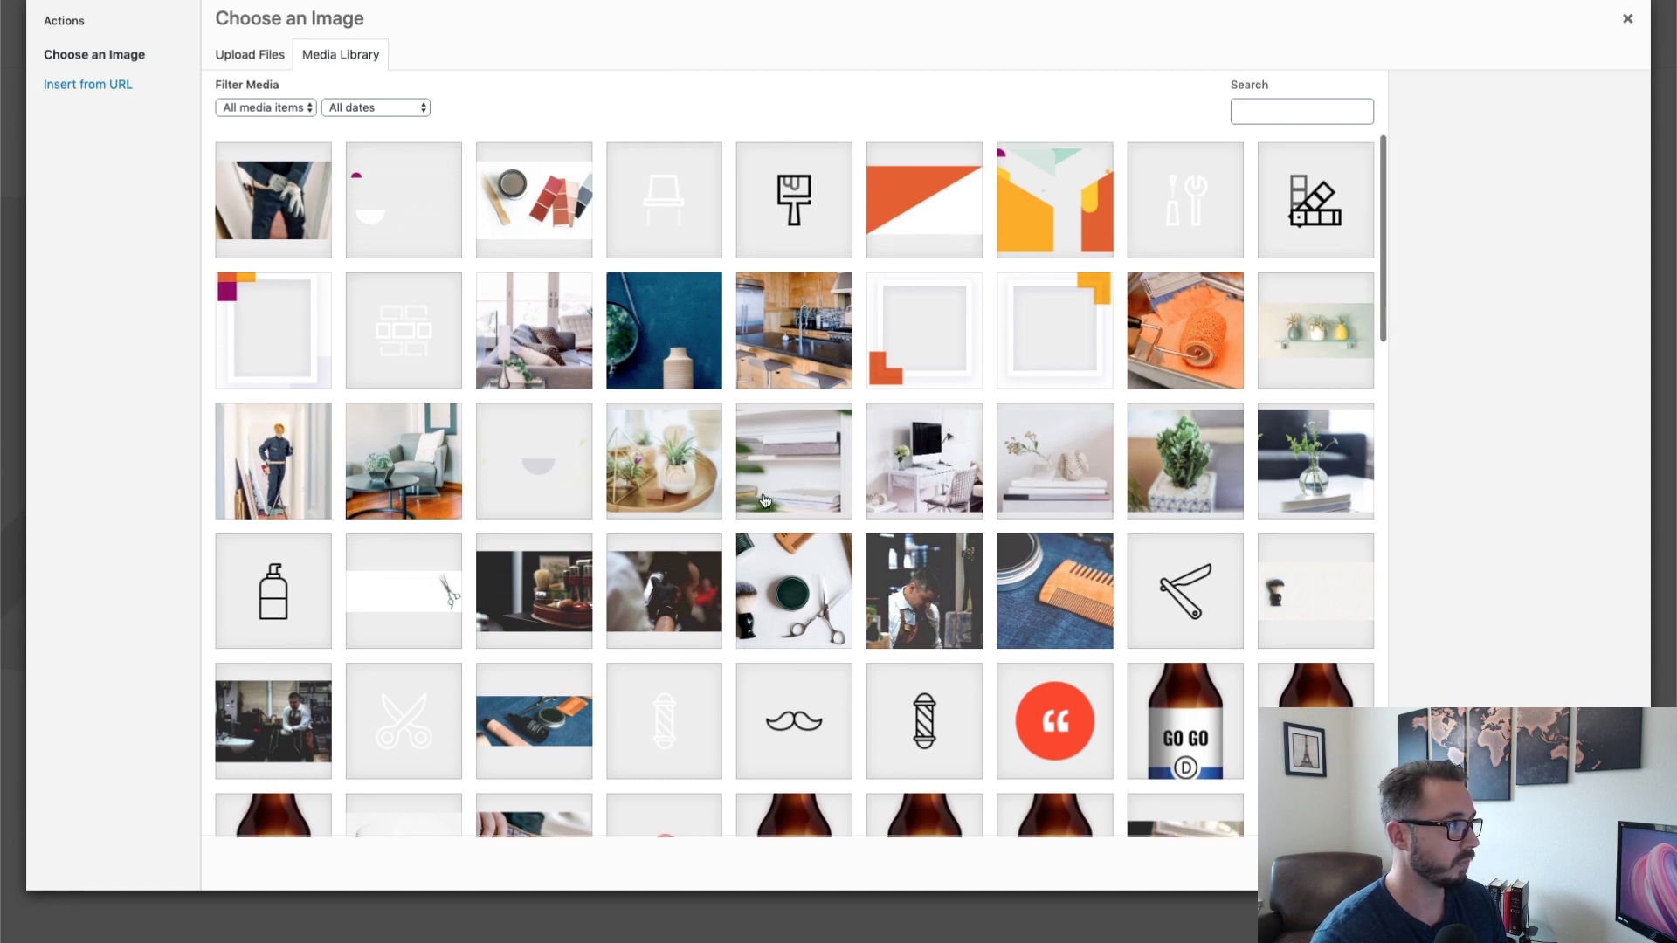
{"action": "scroll", "coordinate": [766, 500], "scroll_direction": "down", "scroll_amount": 5}
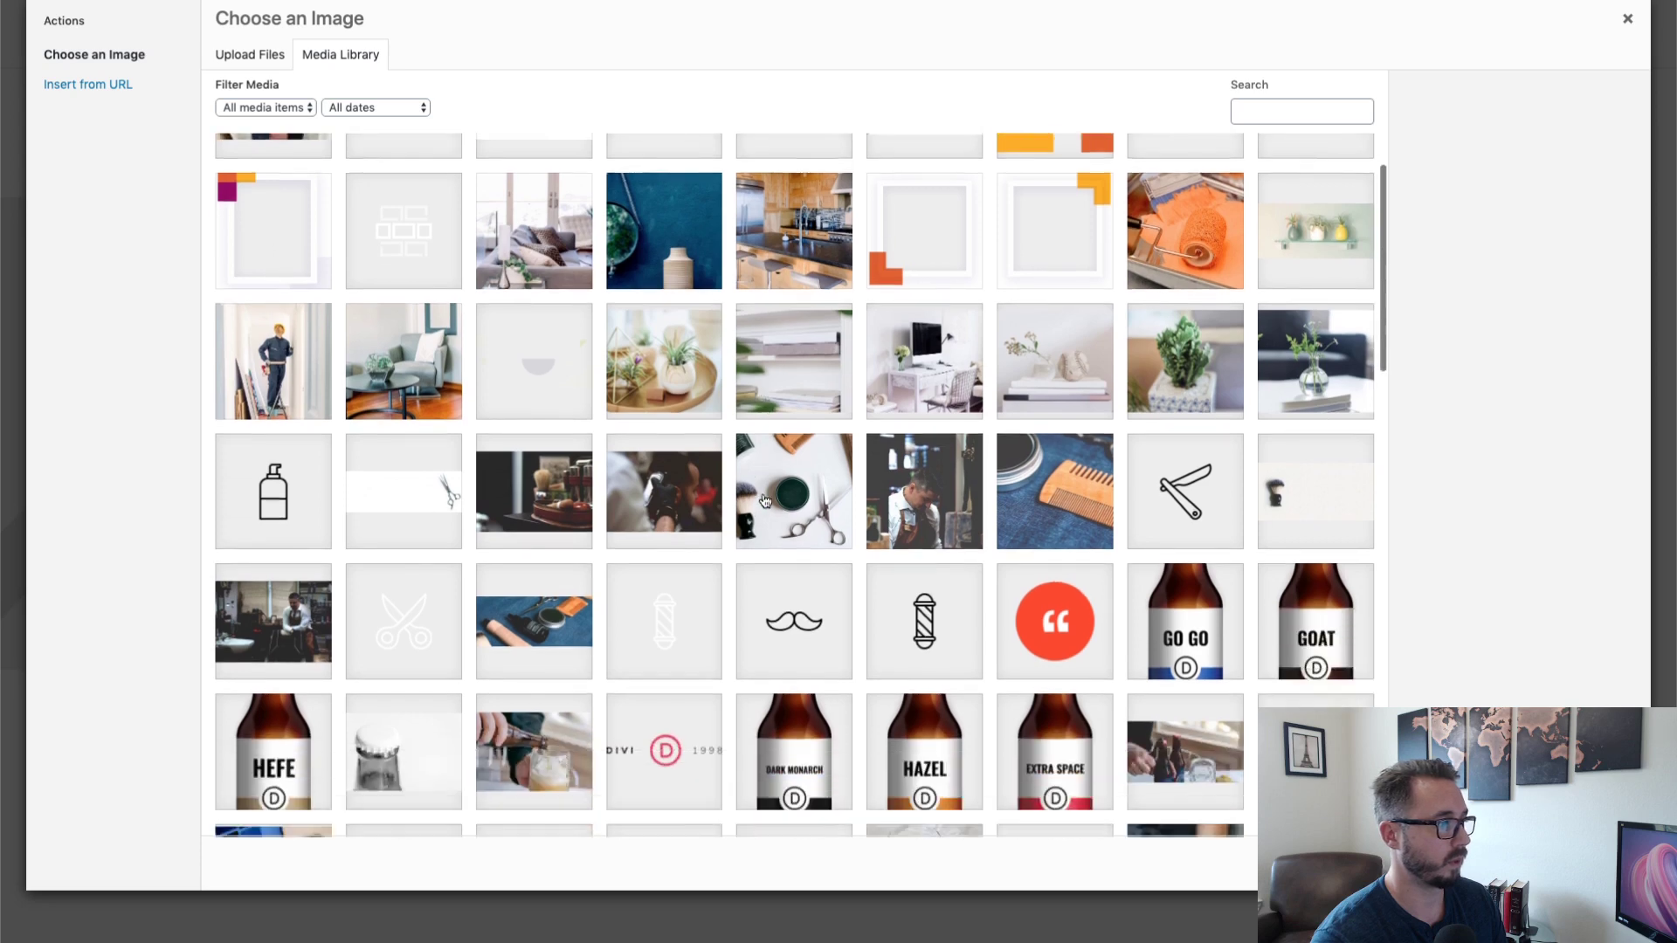
{"action": "scroll", "coordinate": [766, 500], "scroll_direction": "down", "scroll_amount": 5}
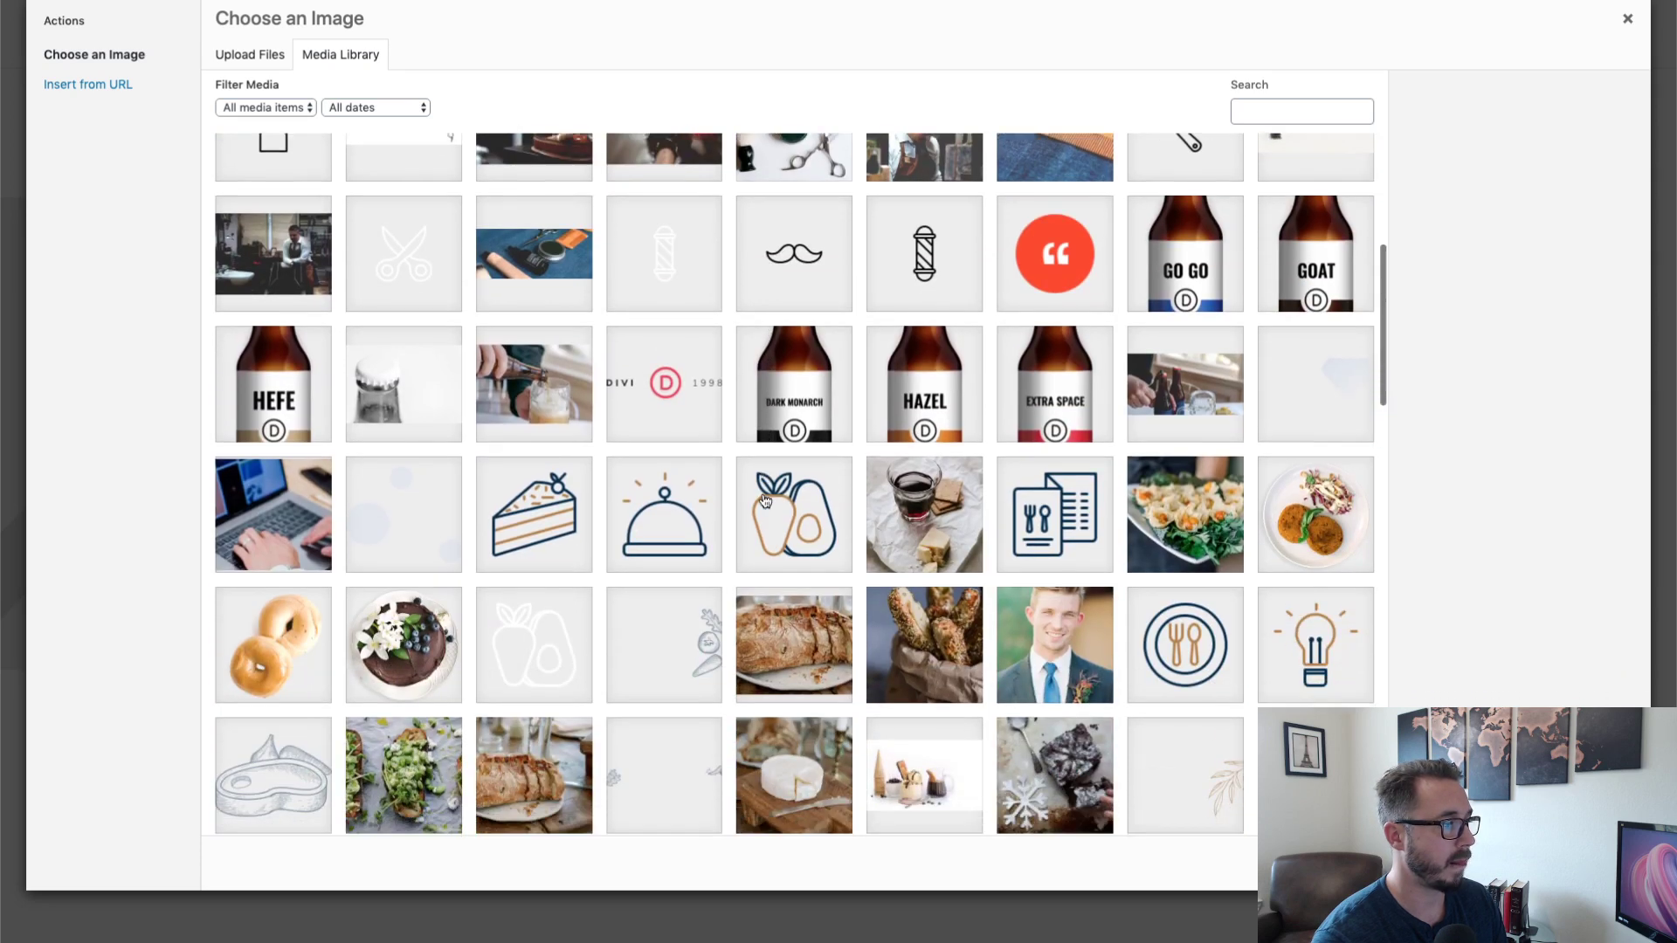
{"action": "scroll", "coordinate": [766, 500], "scroll_direction": "down", "scroll_amount": 10}
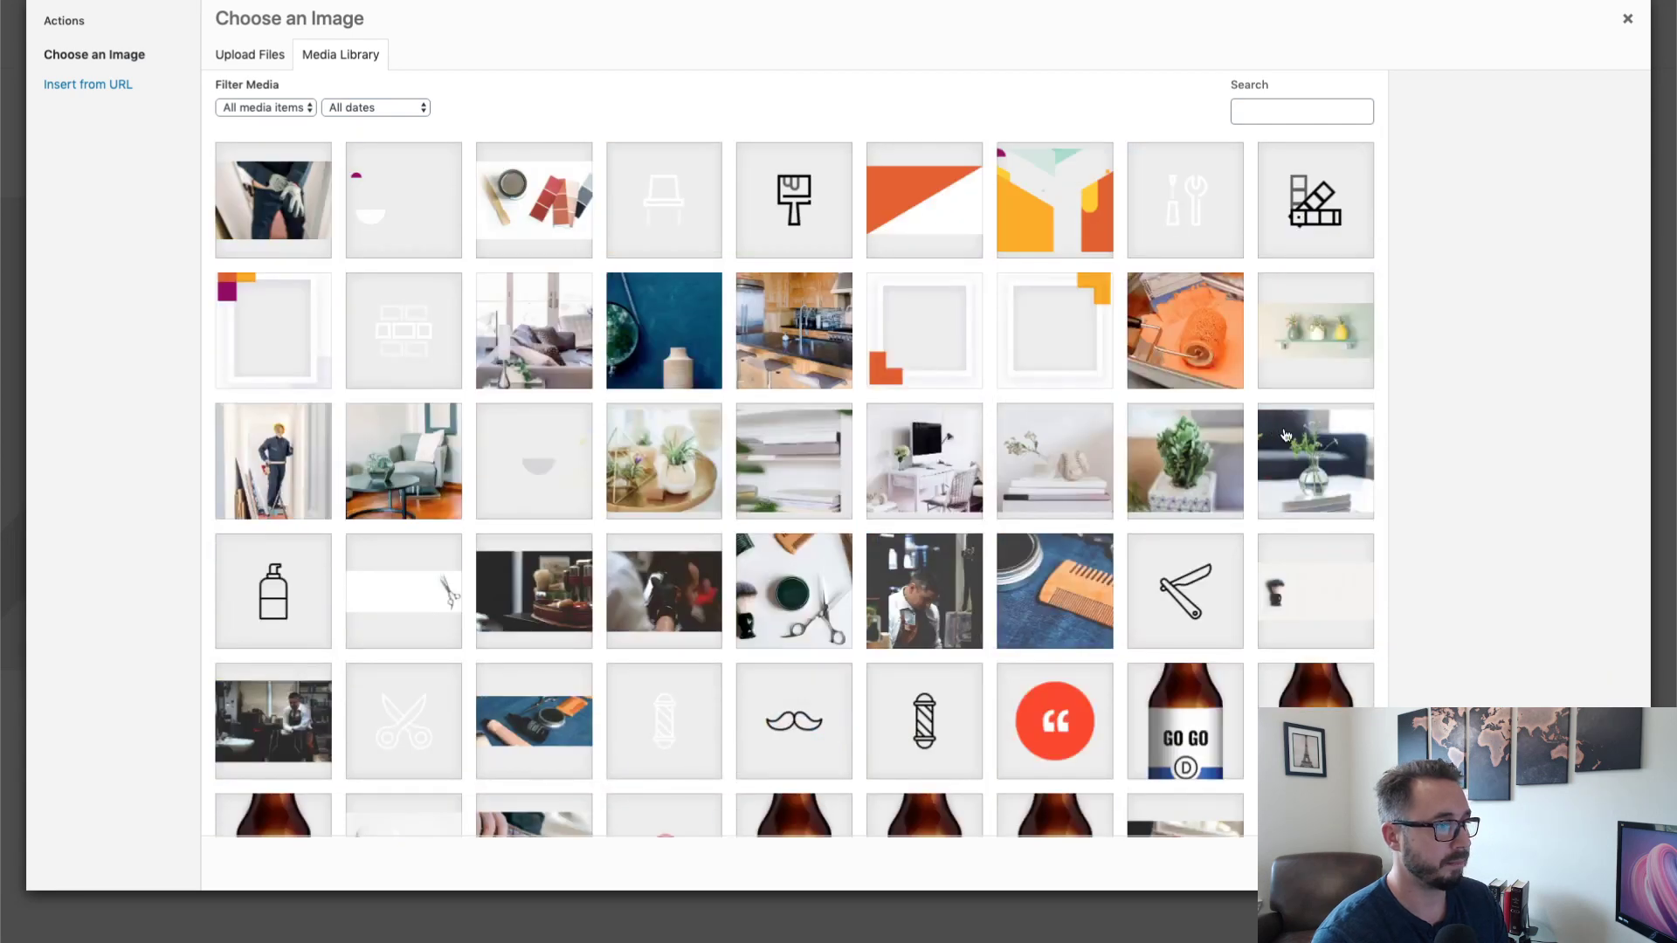
{"action": "left_click", "coordinate": [756, 457]}
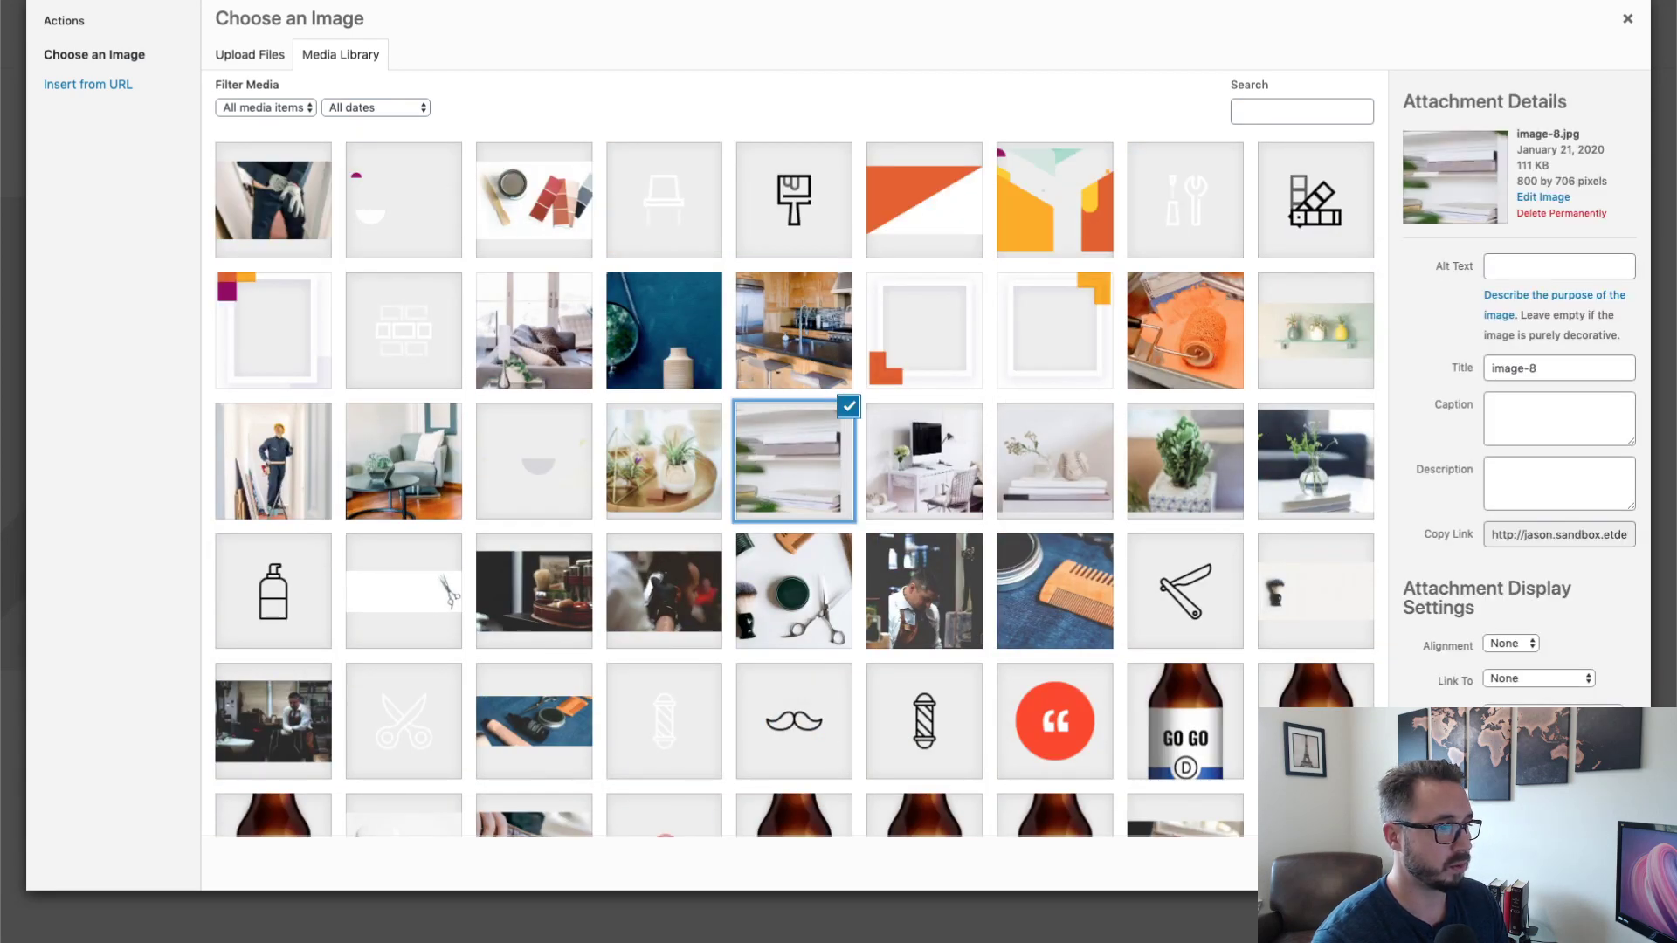
{"action": "left_click", "coordinate": [1585, 863]}
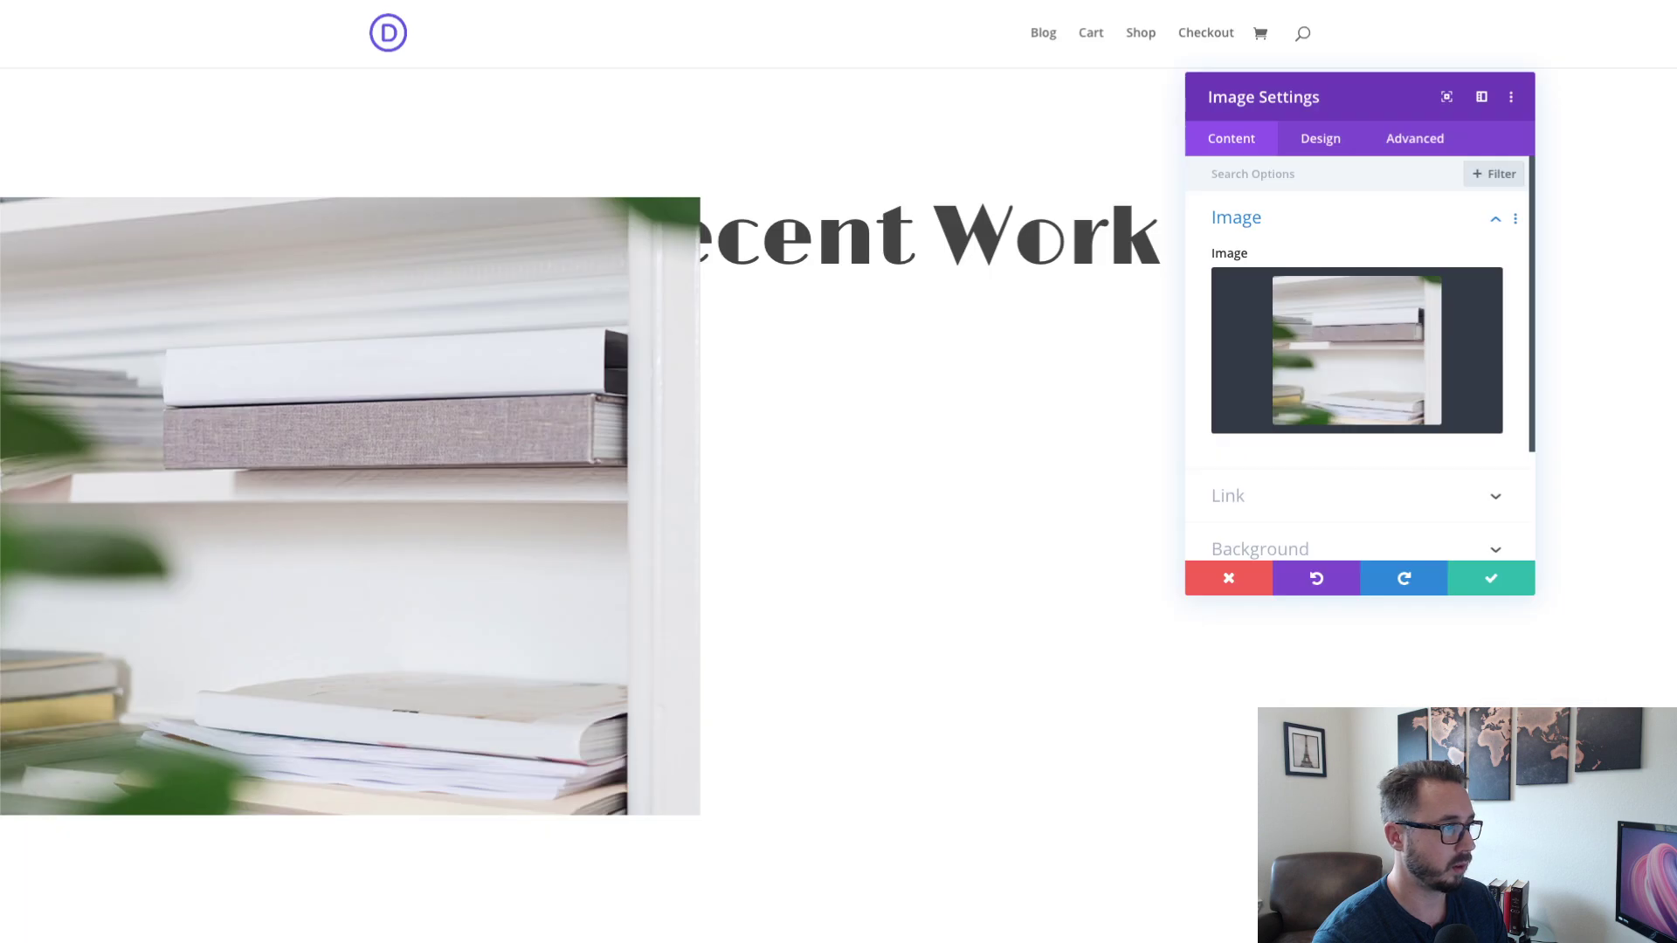
{"action": "left_click", "coordinate": [1284, 496]}
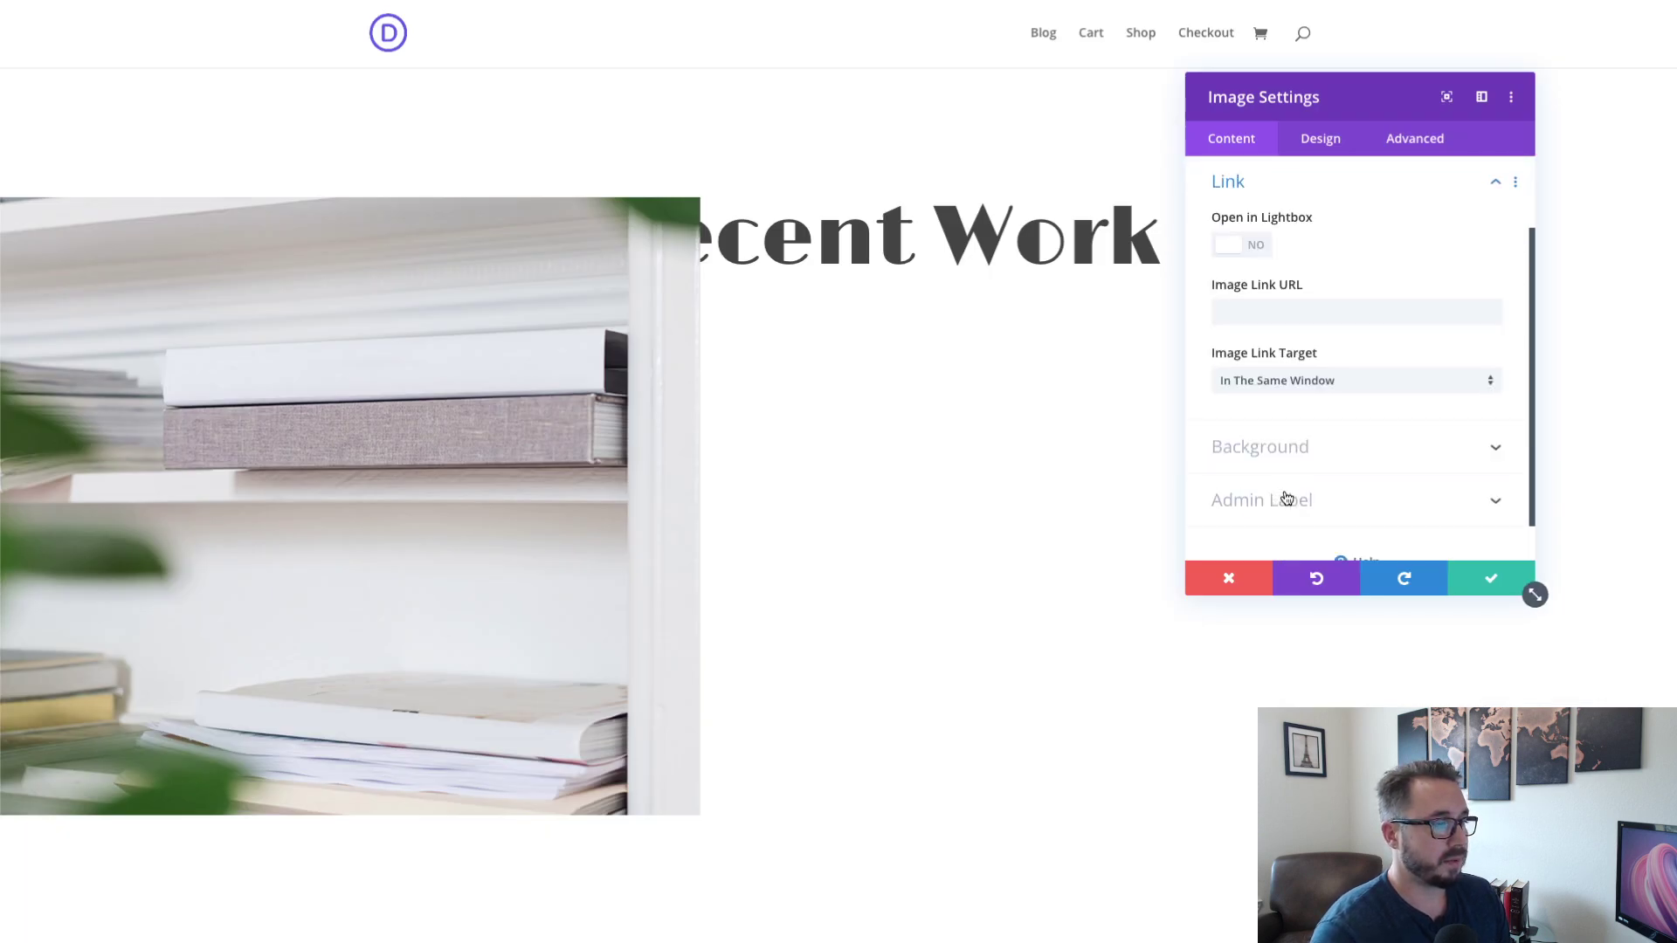
{"action": "left_click", "coordinate": [1257, 249]}
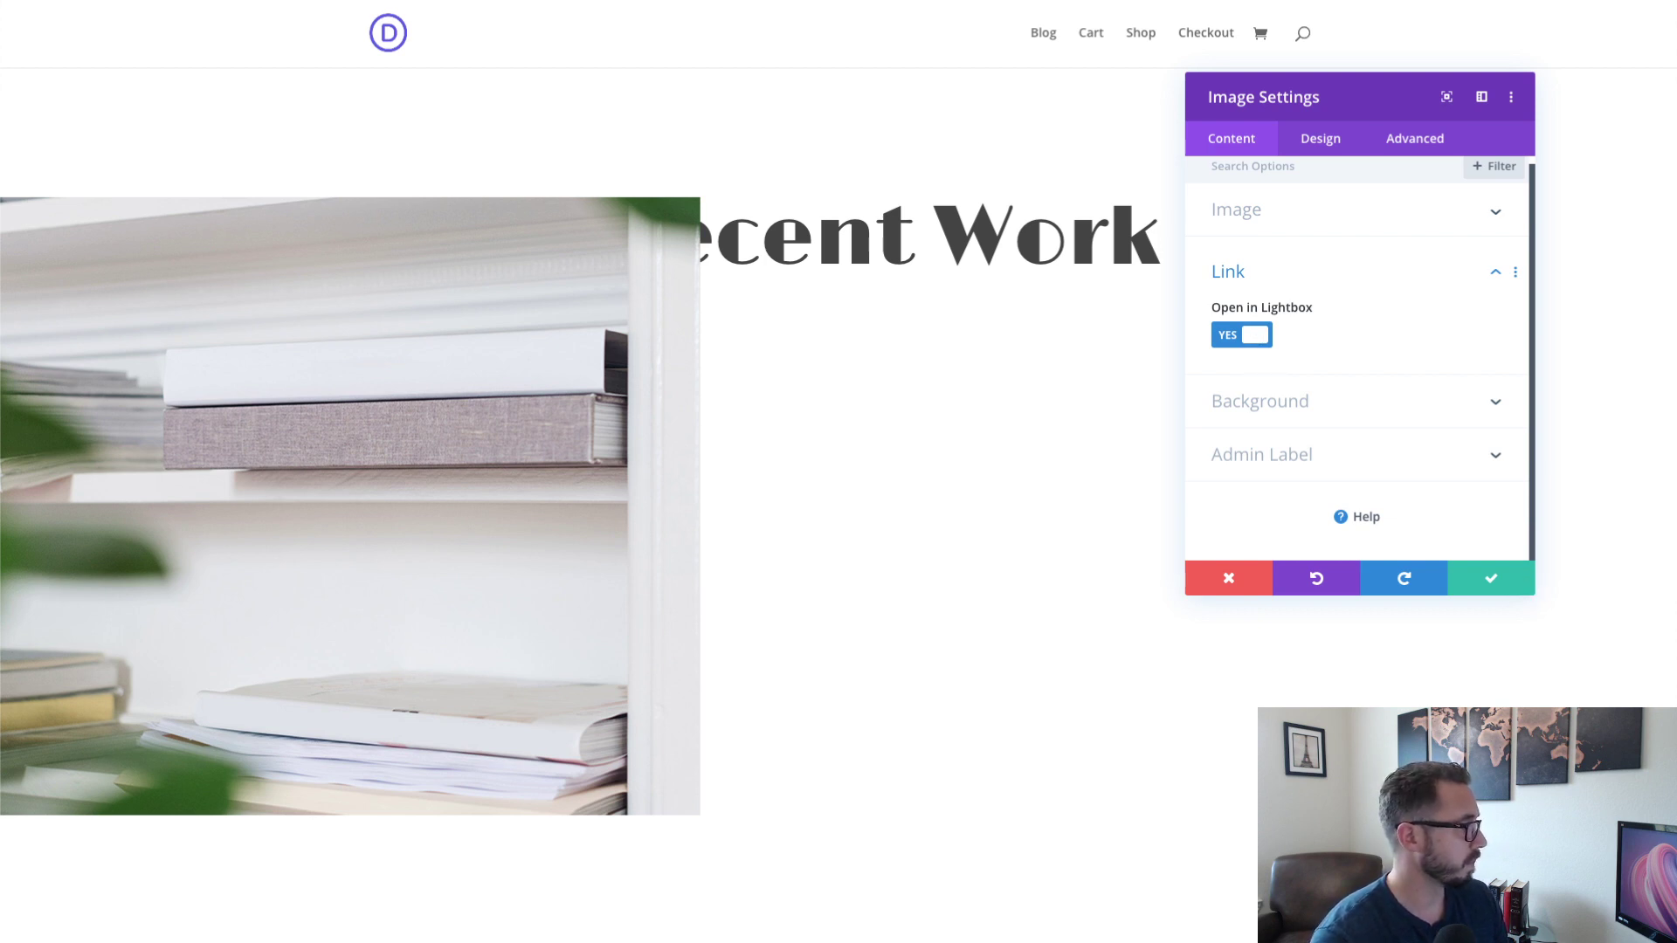
- Set the image's saturation filter to 0%
{"action": "left_click", "coordinate": [1329, 146]}
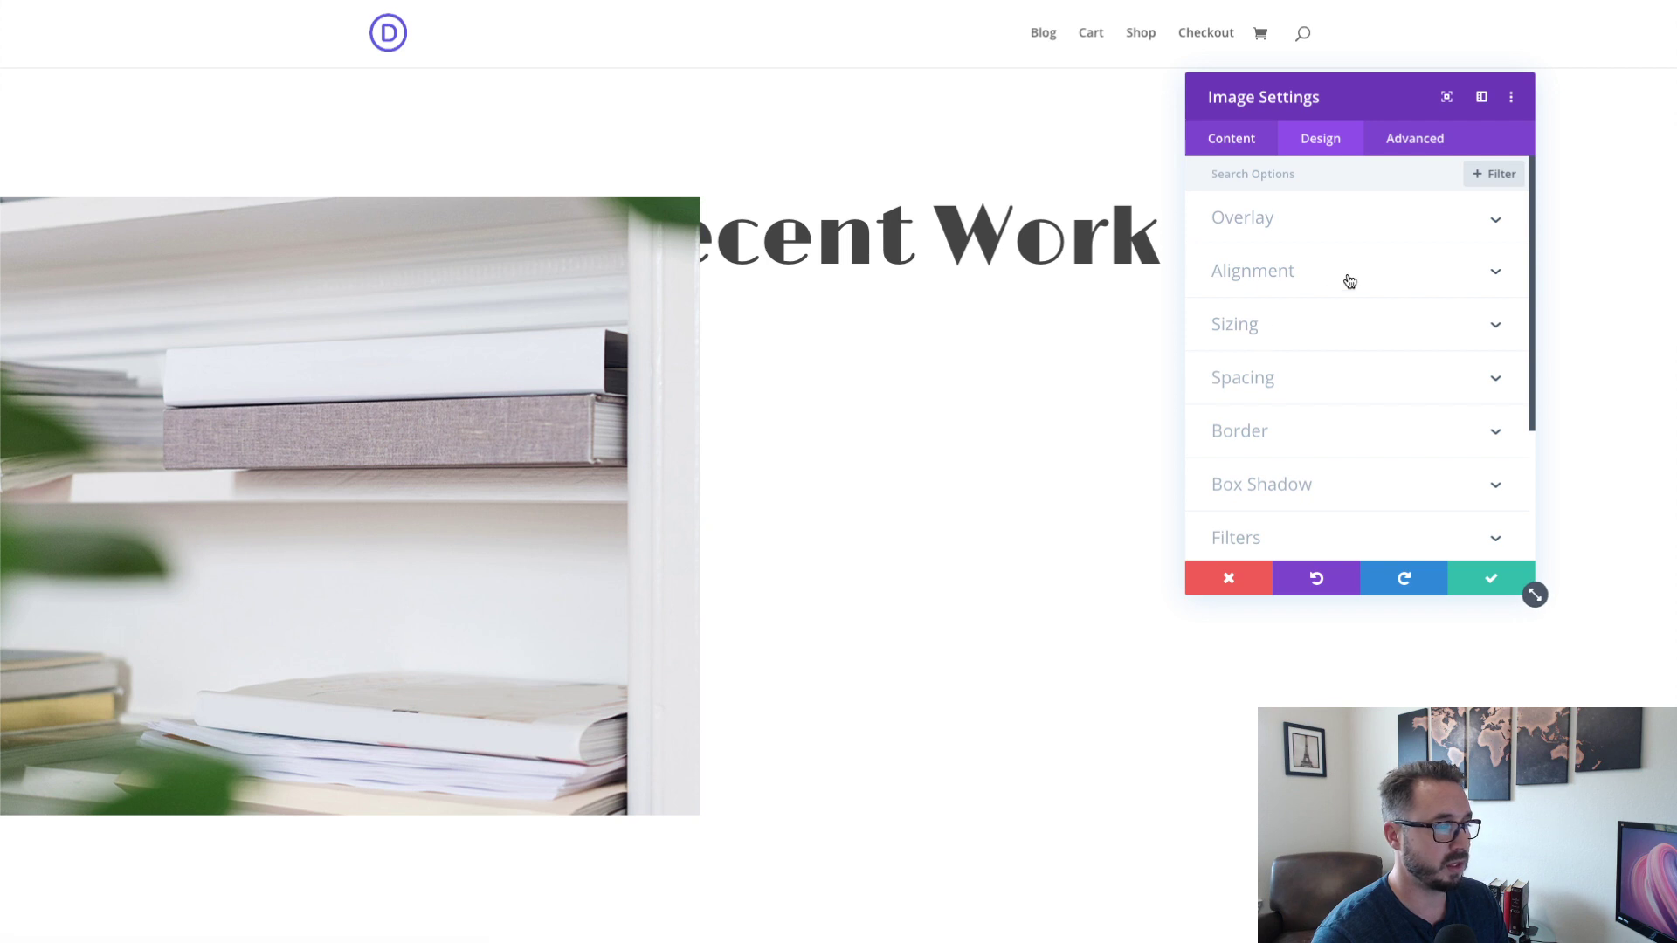
{"action": "left_click", "coordinate": [1323, 185]}
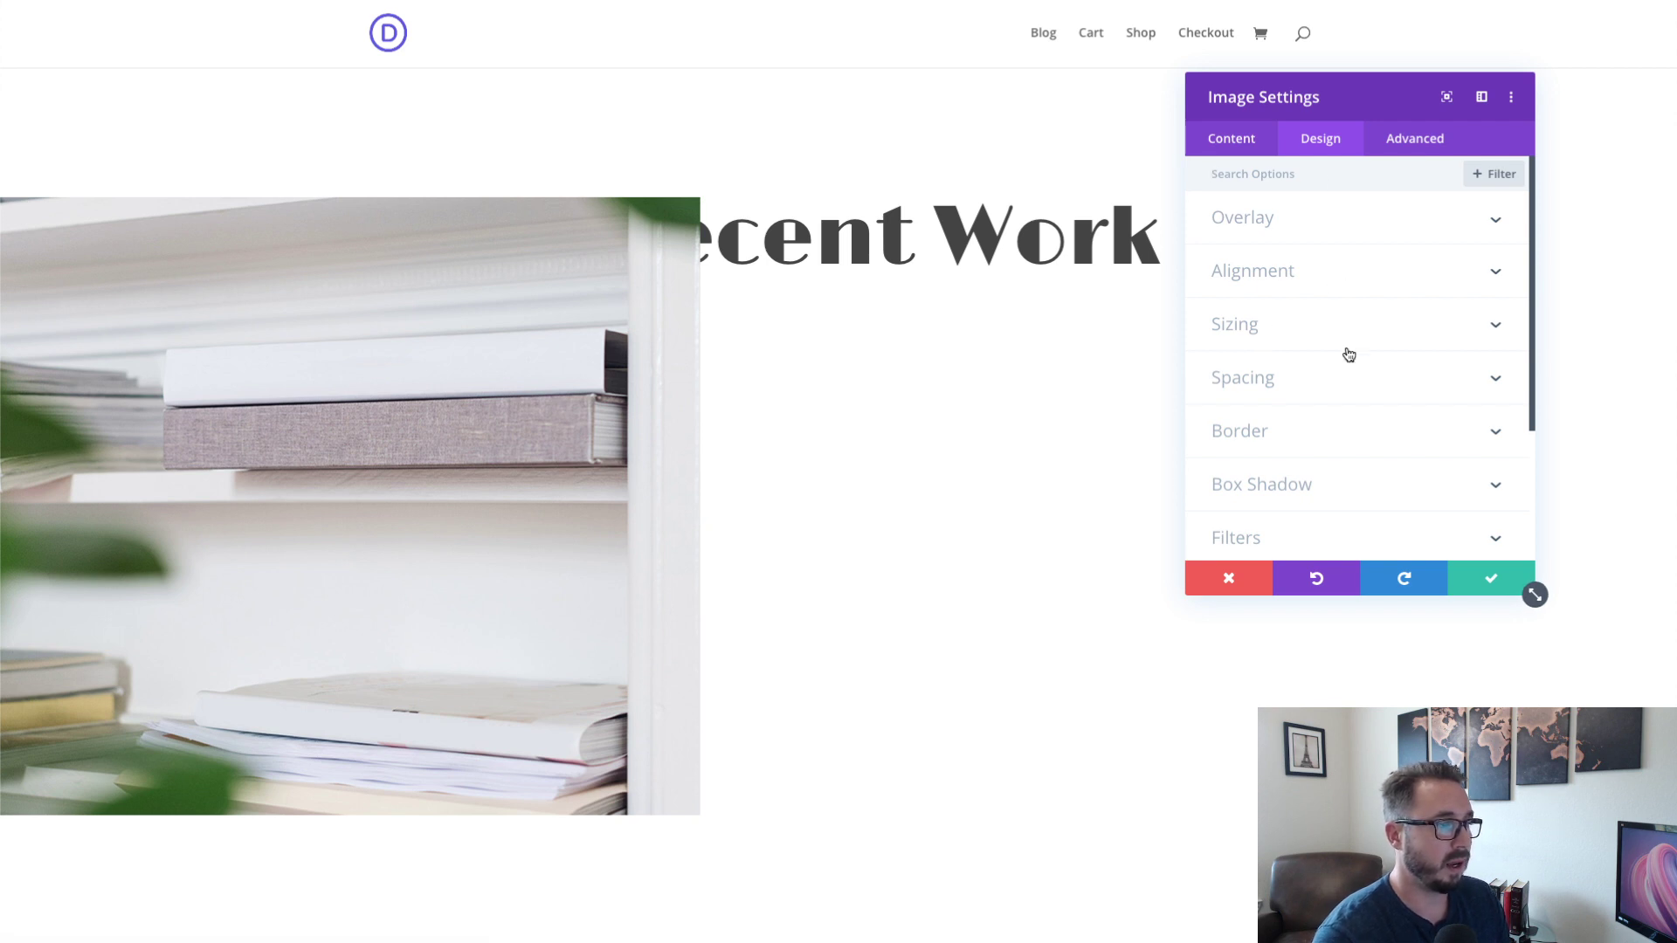
{"action": "scroll", "coordinate": [1347, 356], "scroll_direction": "down", "scroll_amount": 2}
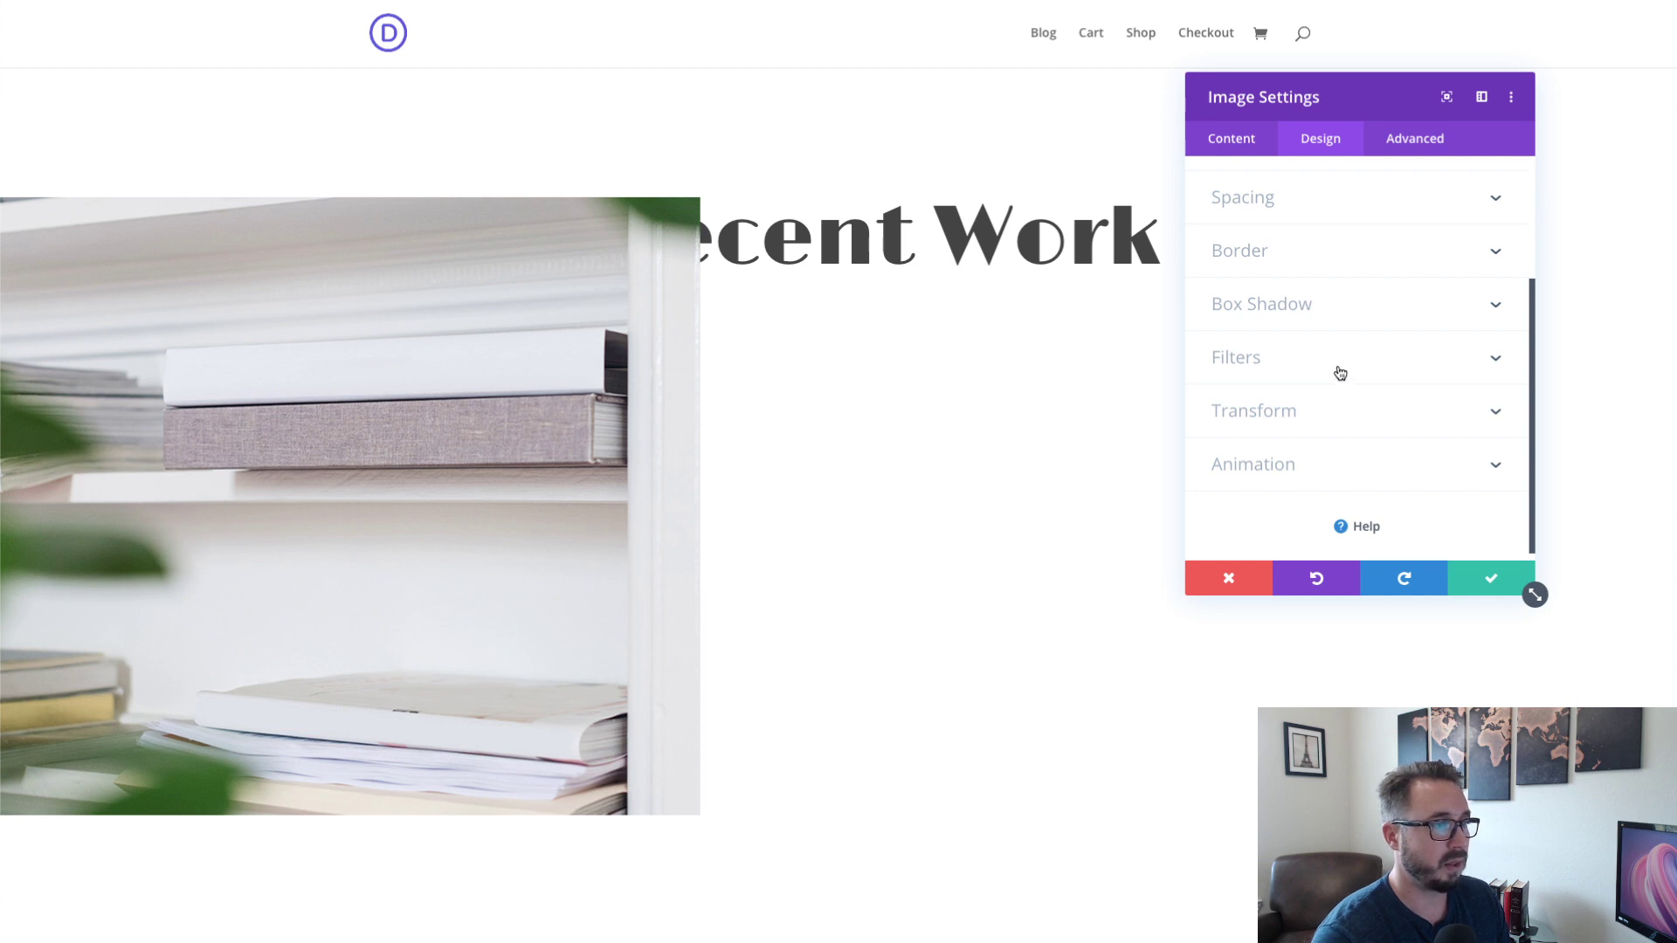
{"action": "left_click", "coordinate": [1341, 372]}
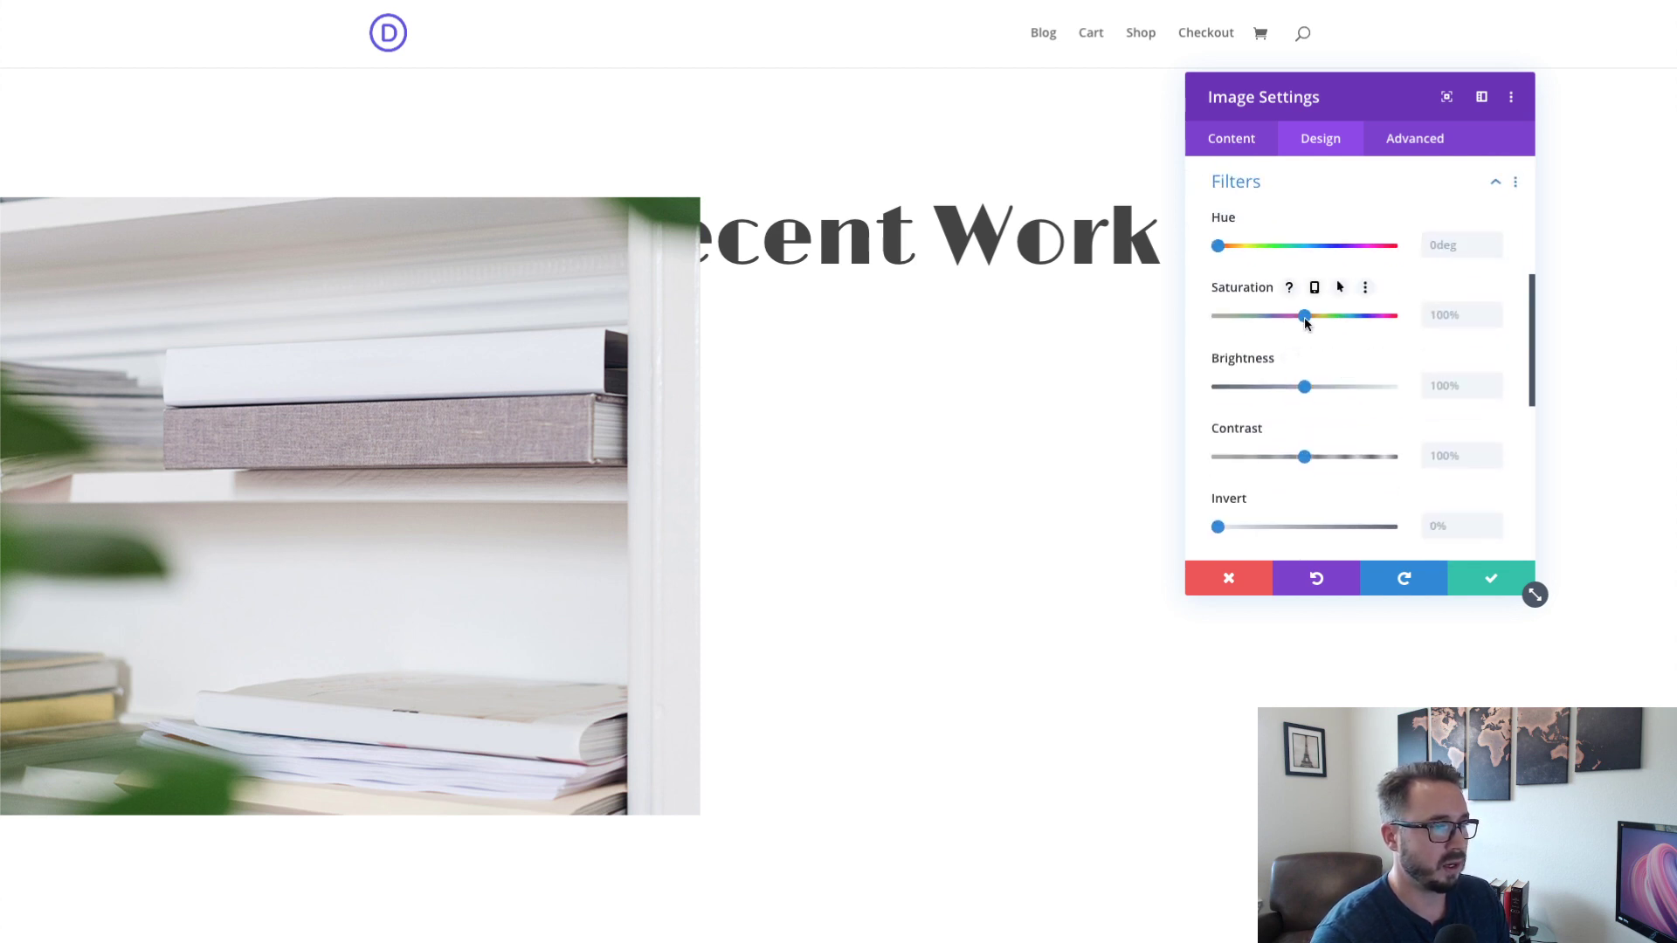
{"action": "left_click_drag", "start_coordinate": [1306, 321], "coordinate": [1195, 325]}
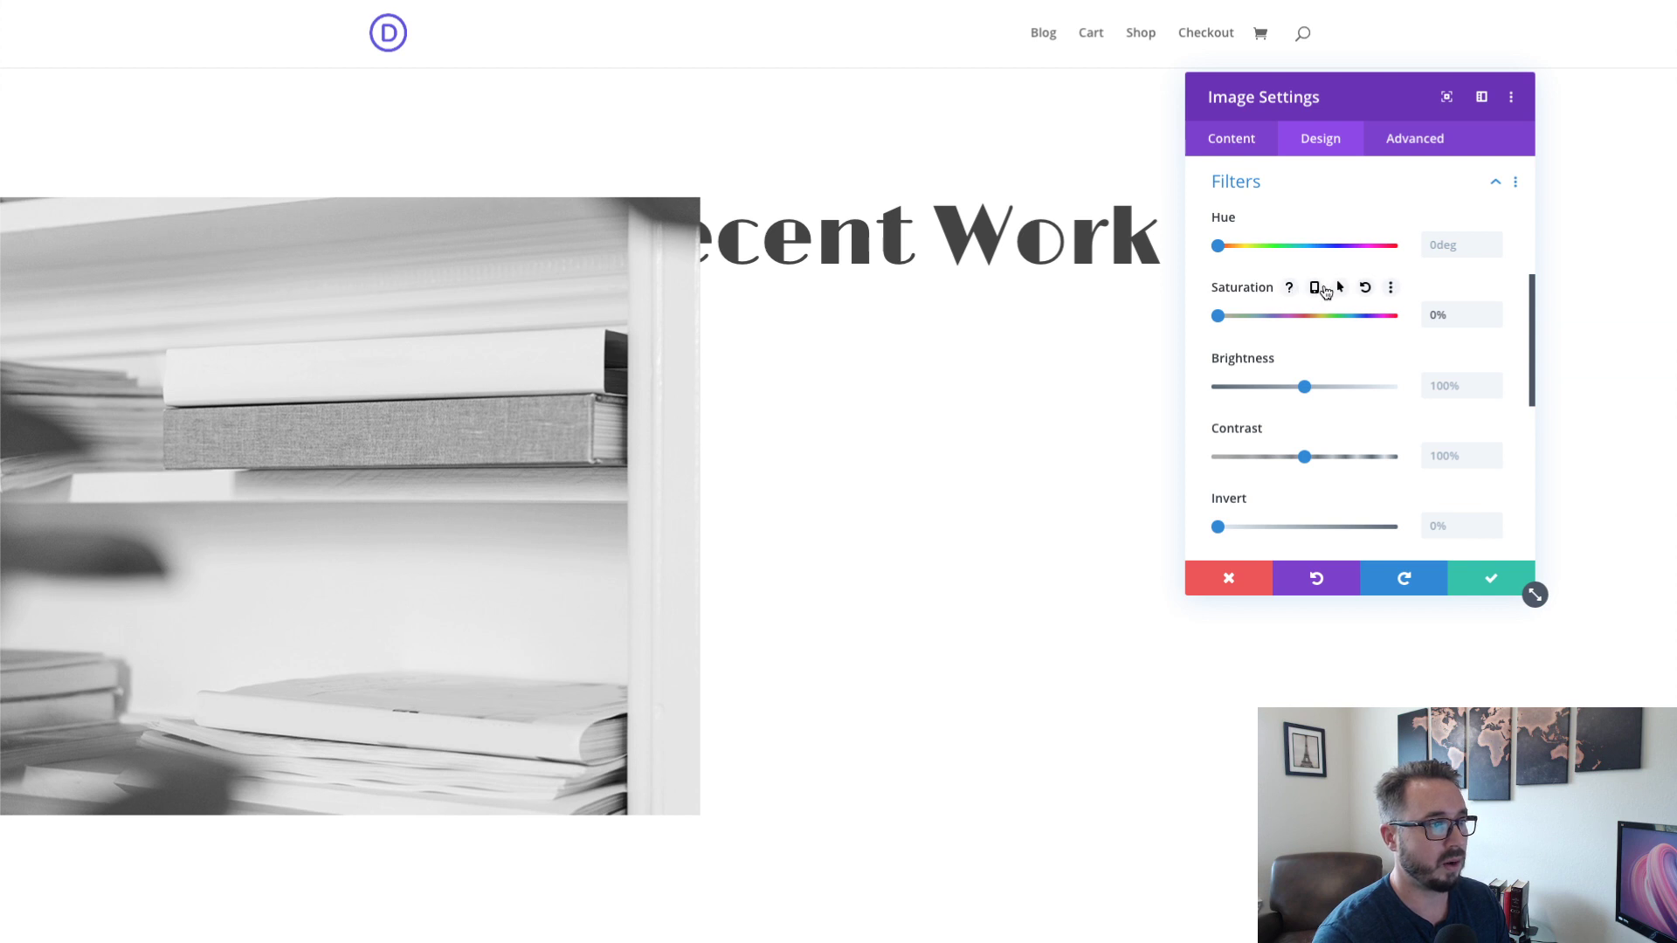
- Enable hover values for the image's saturation filter and set the hover saturation to 100%
{"action": "left_click", "coordinate": [1340, 288]}
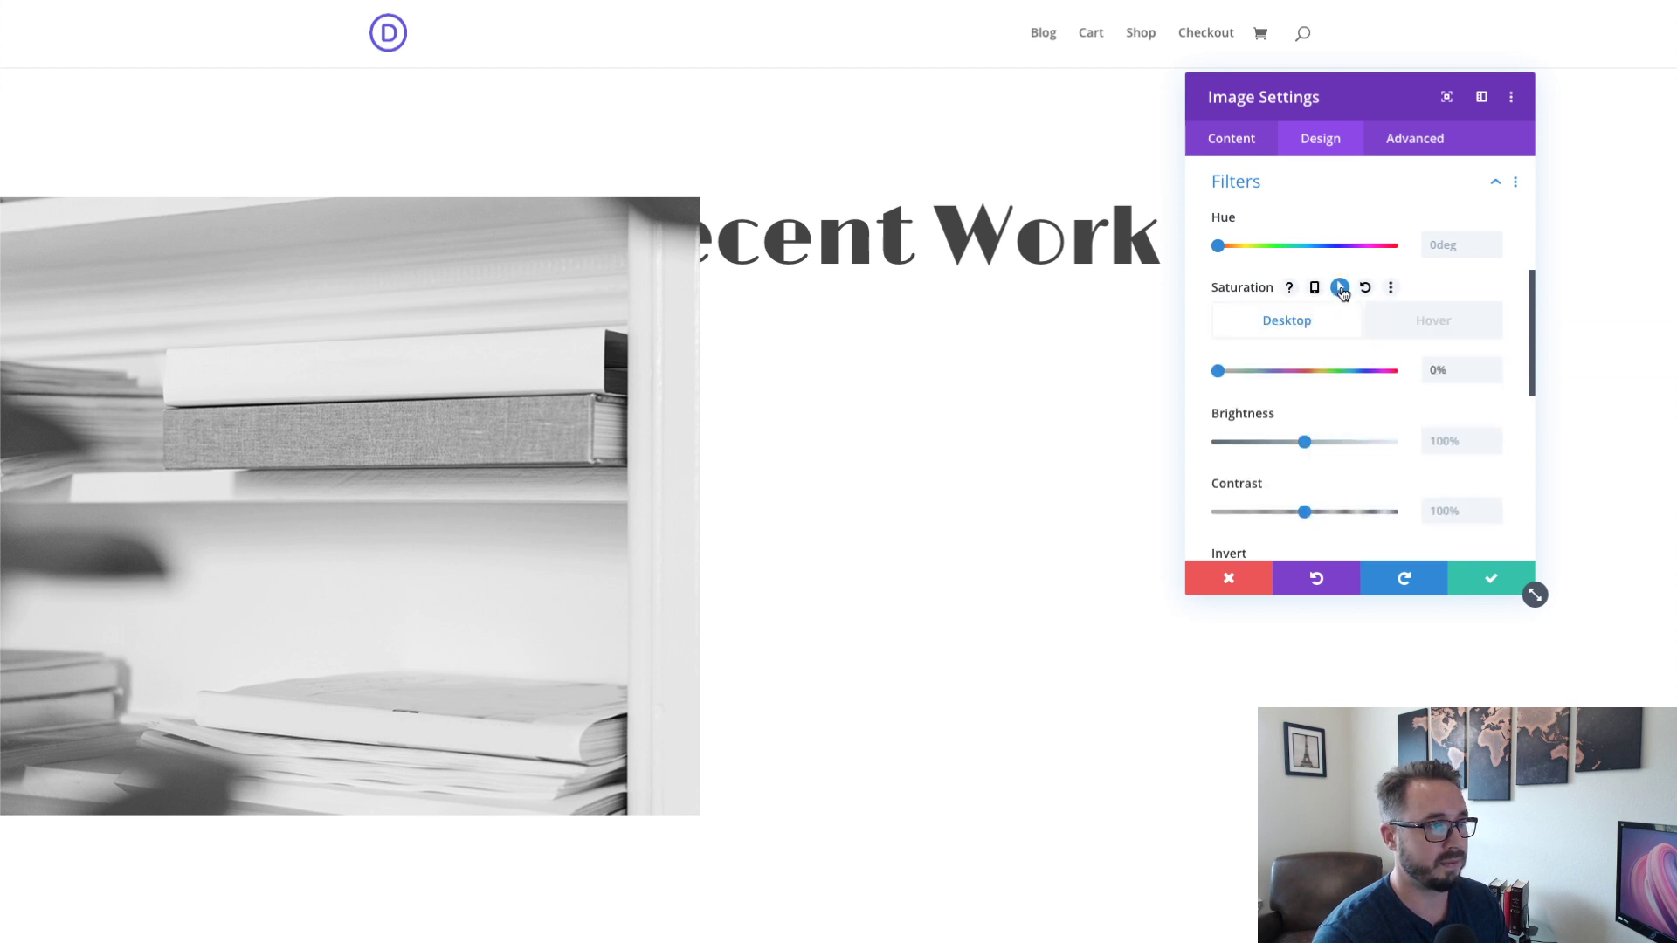
{"action": "left_click", "coordinate": [1412, 322]}
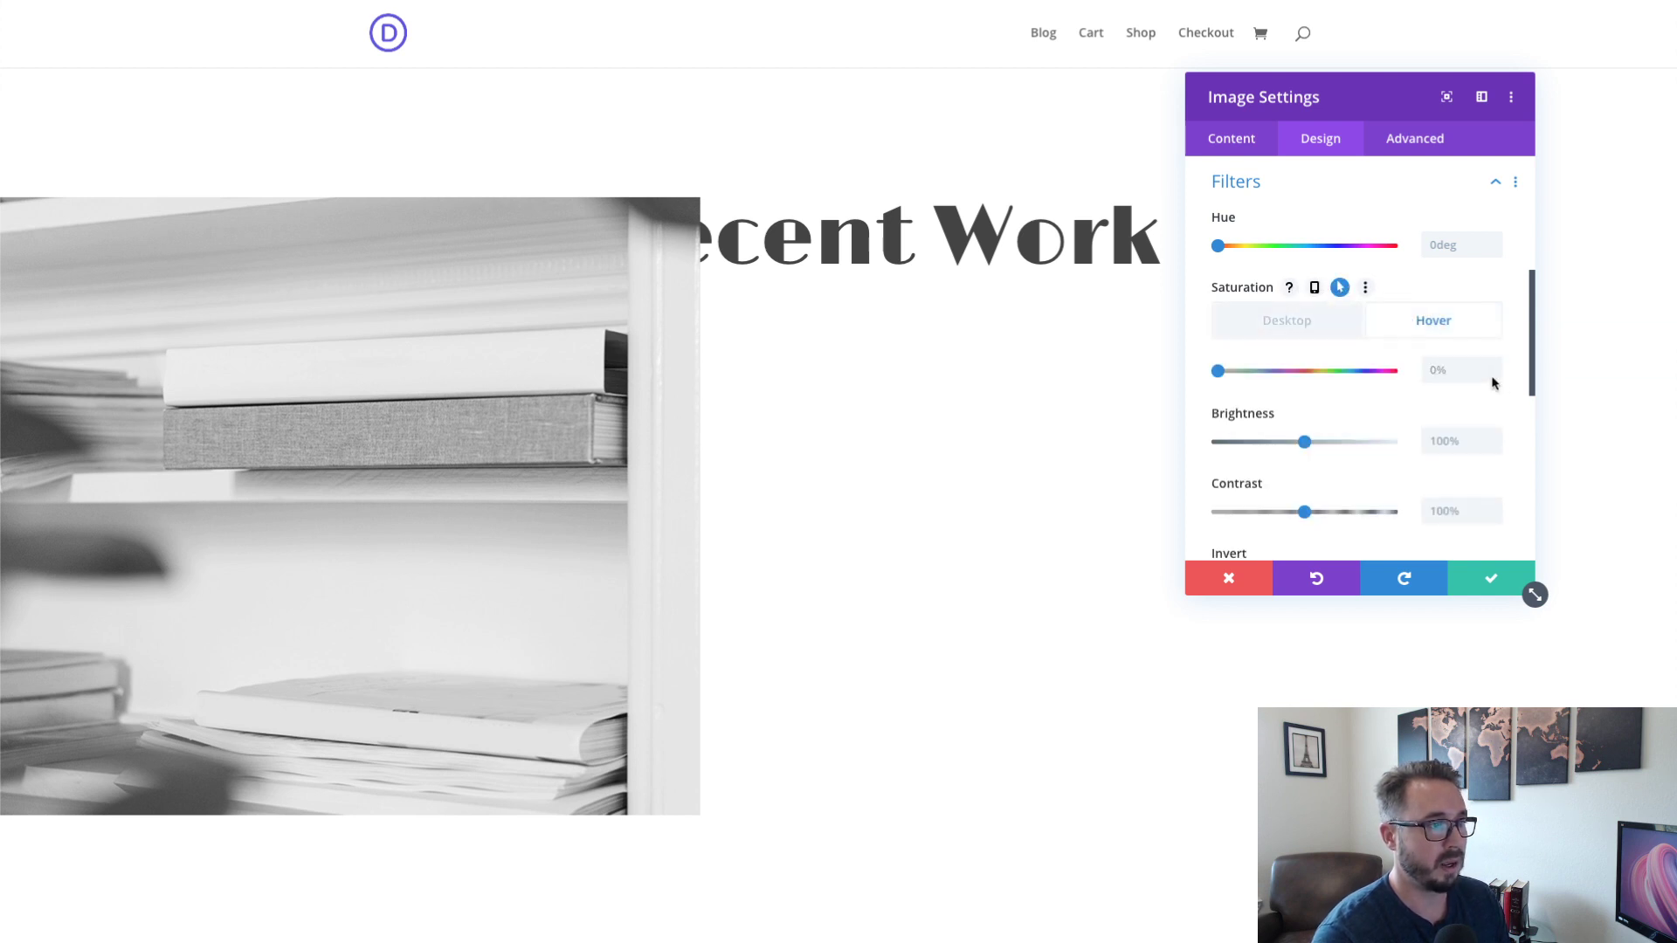
{"action": "left_click", "coordinate": [1475, 374]}
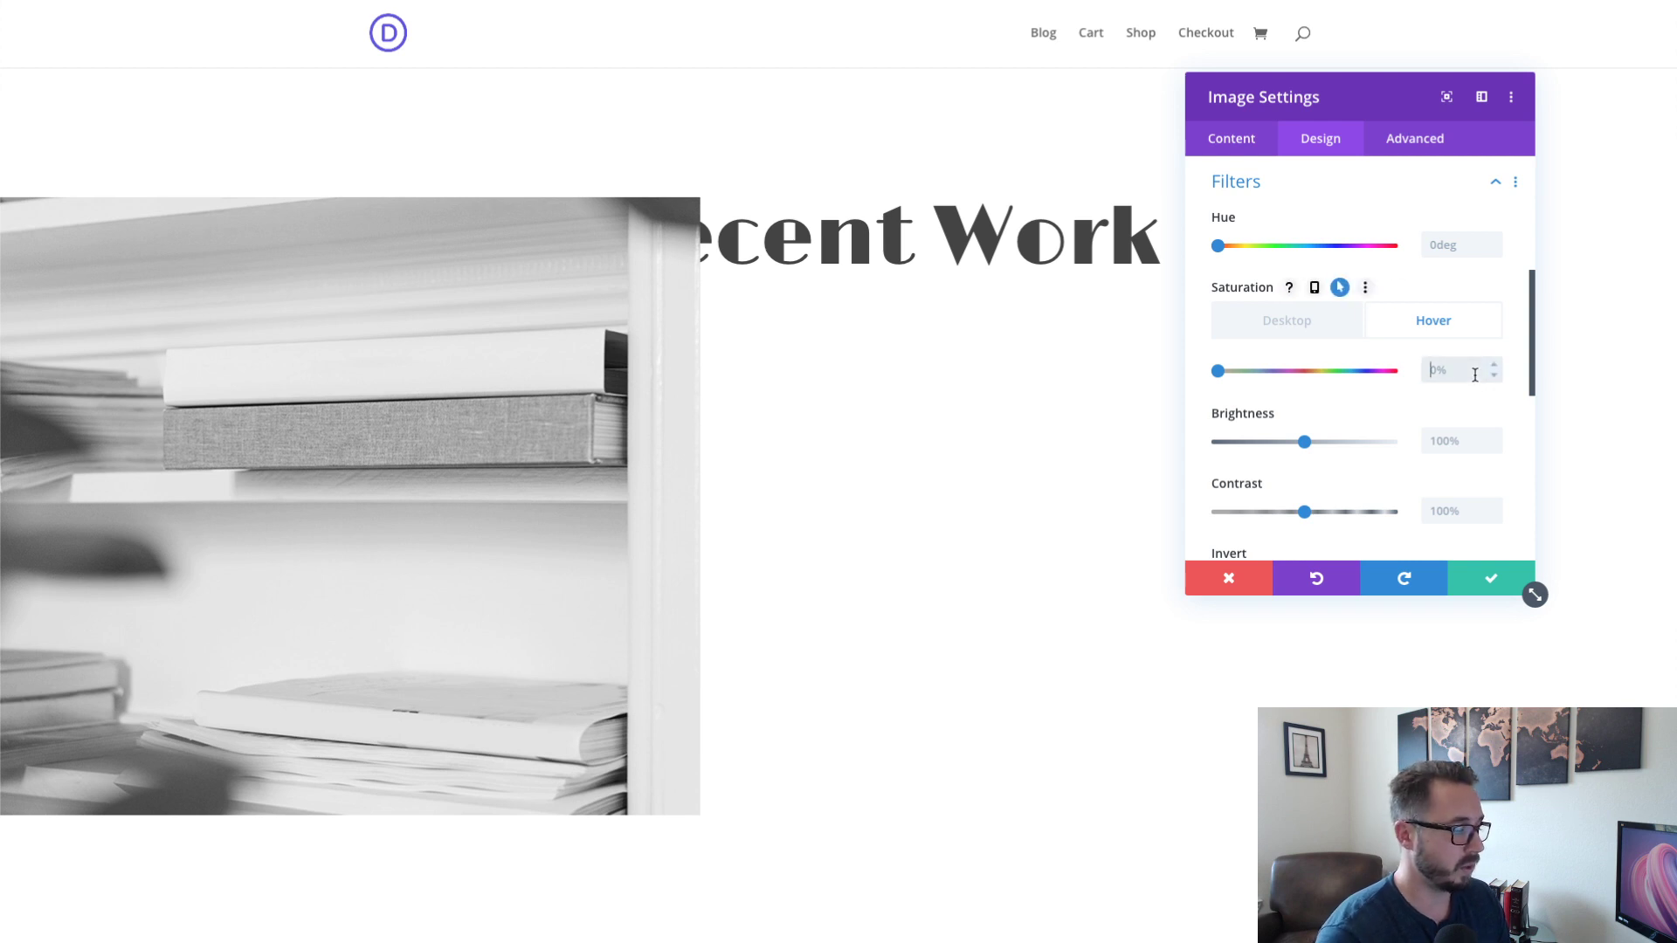
{"action": "type", "text": "100"}
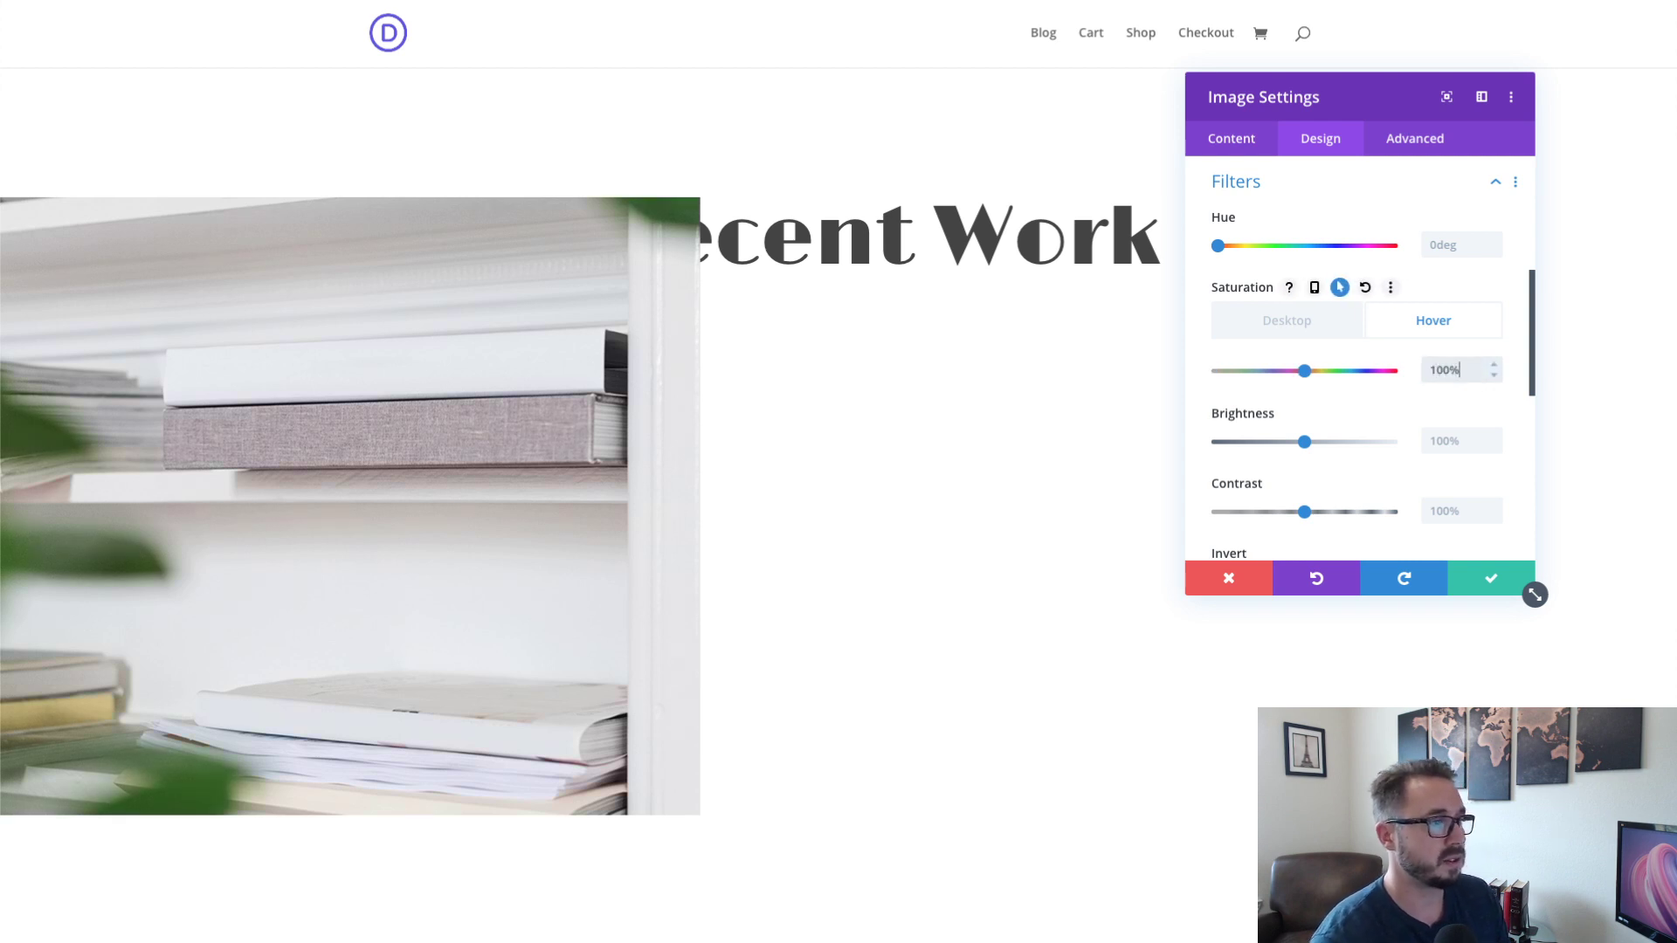
- Compare the image's desktop and hover saturation states in the preview
{"action": "left_click", "coordinate": [1315, 329]}
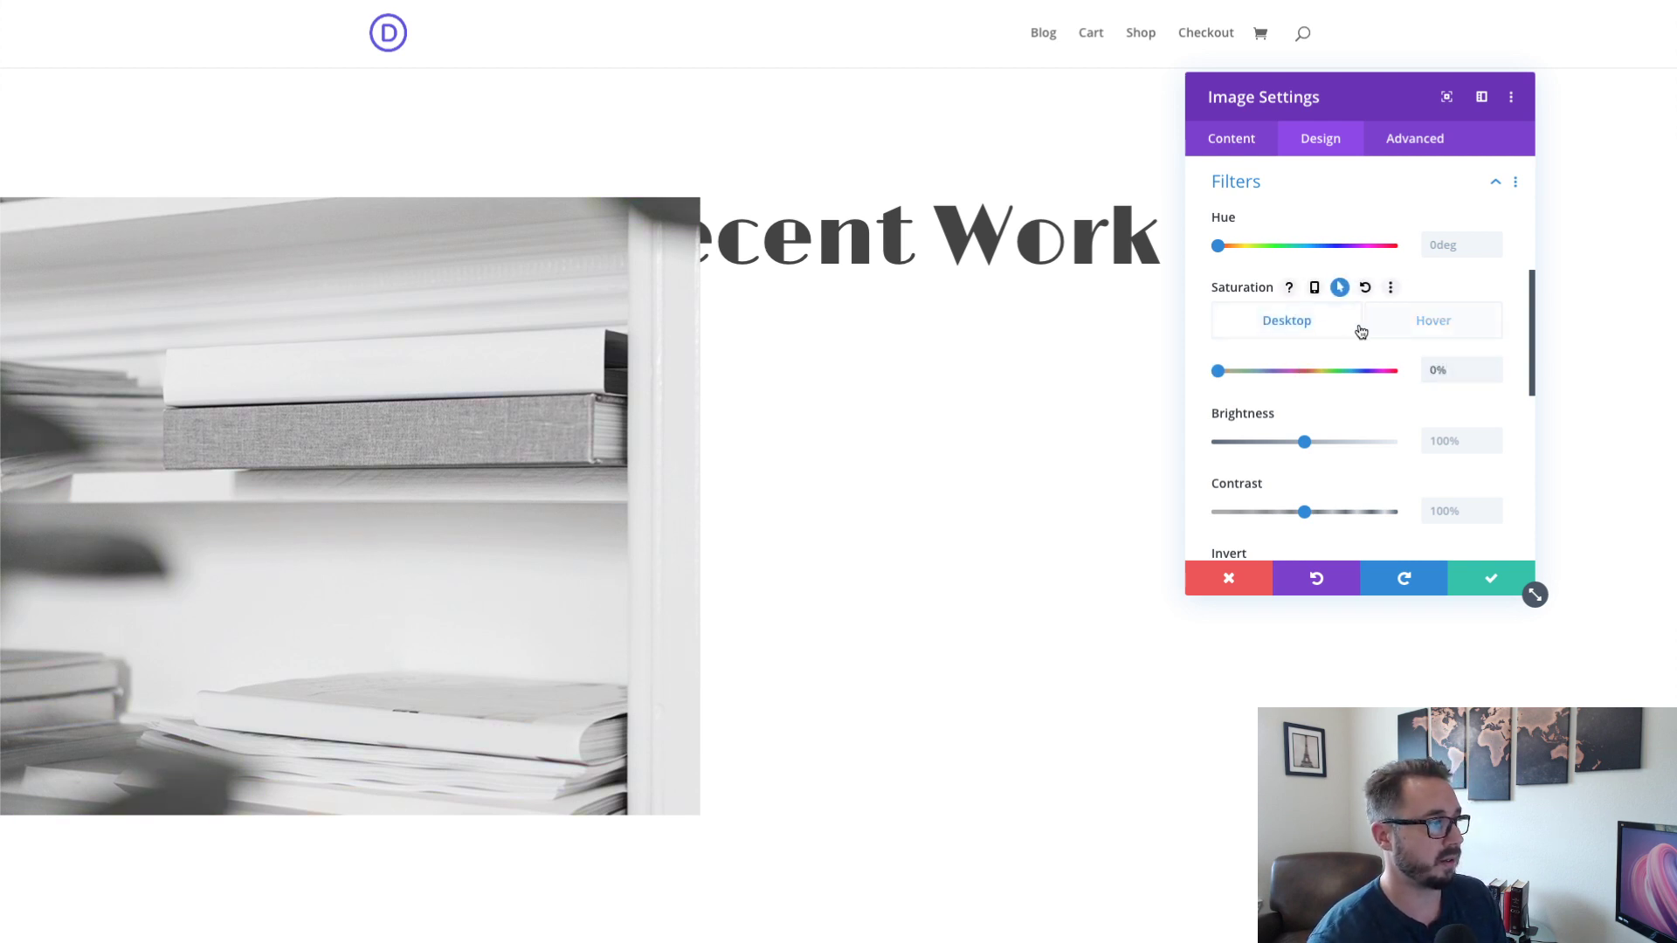
{"action": "left_click", "coordinate": [1430, 327]}
{"action": "left_click", "coordinate": [1333, 332]}
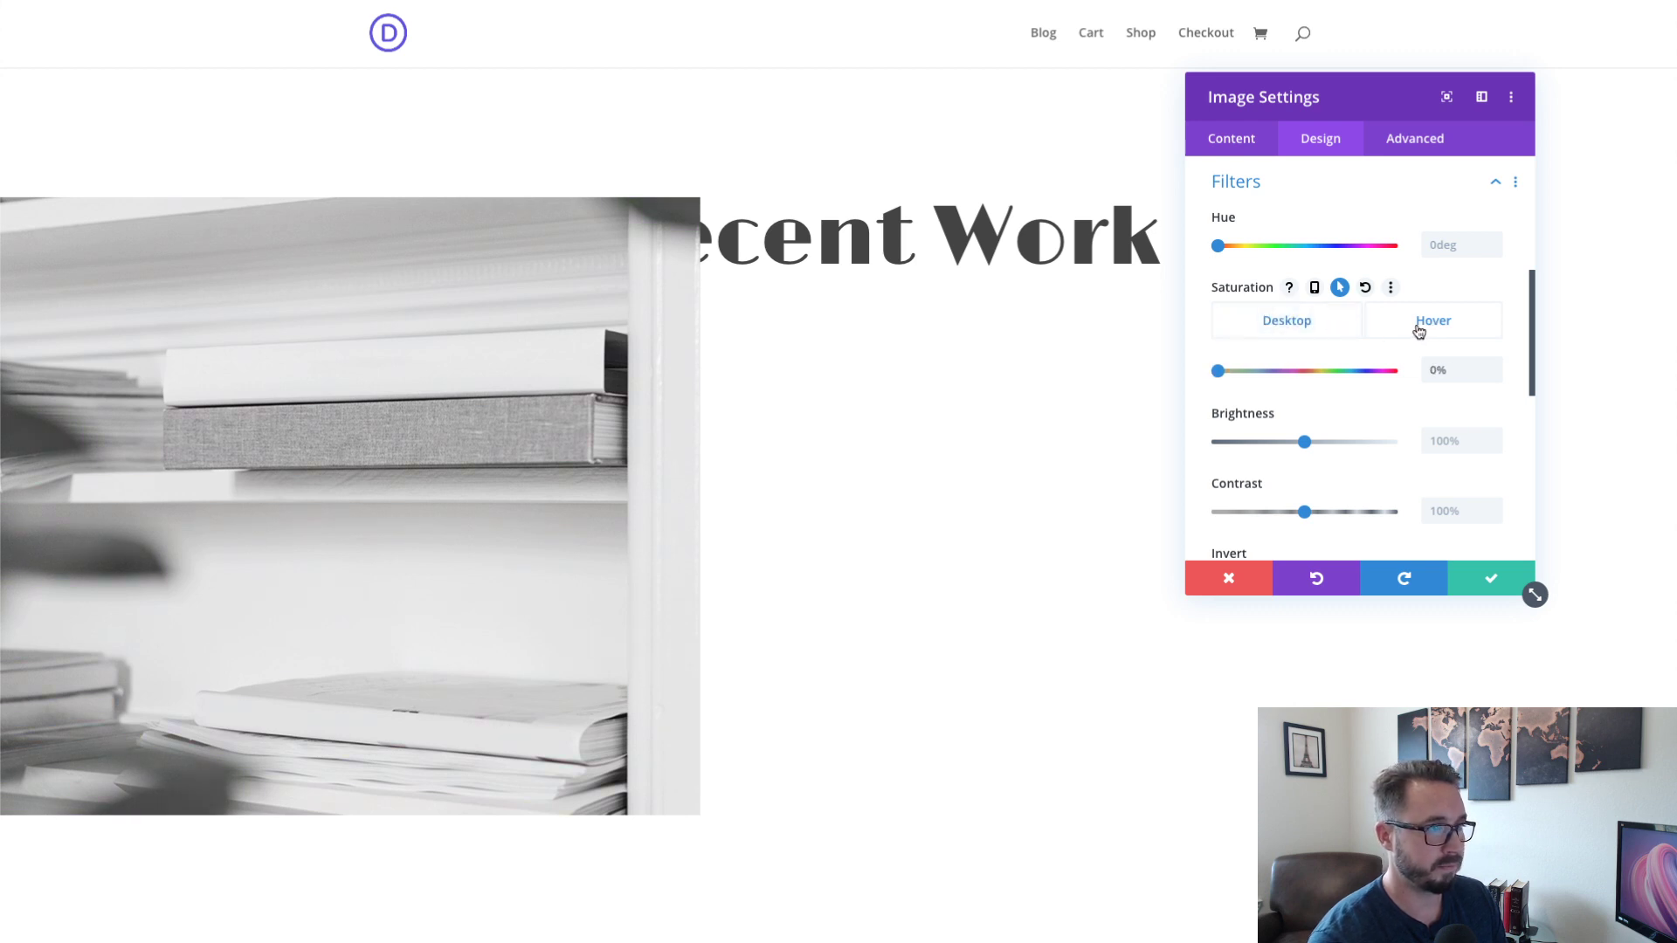
{"action": "left_click", "coordinate": [1419, 330]}
{"action": "left_click", "coordinate": [1323, 329]}
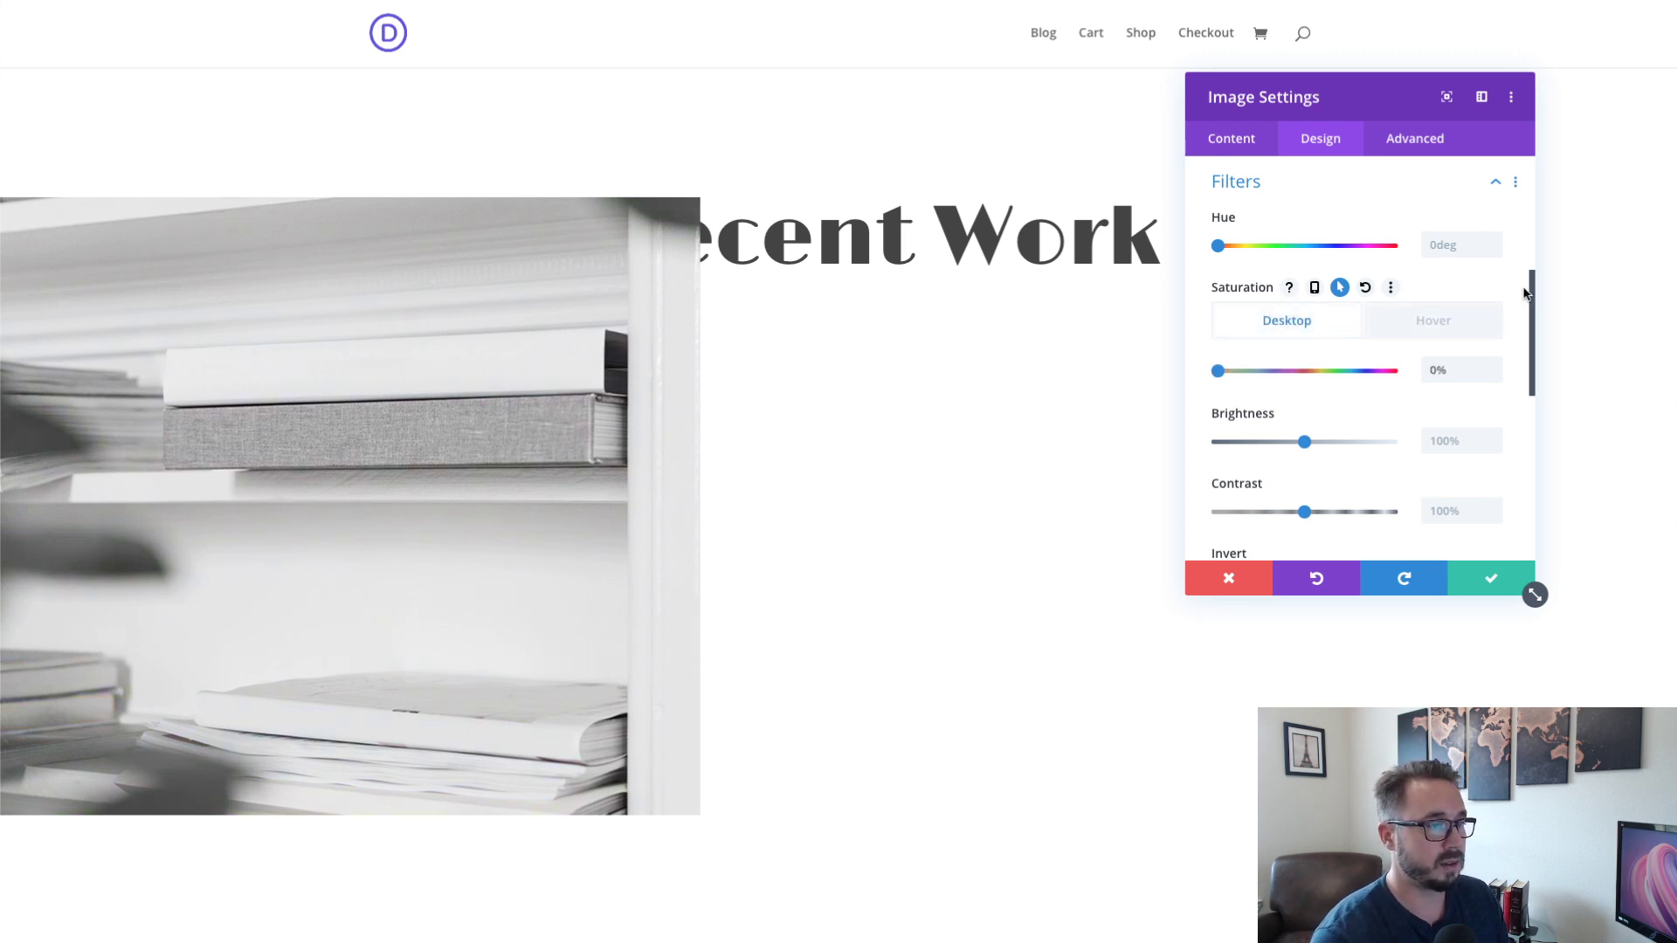
- Enable hover values for the image's transform and set the hover scale to 115% on both axes
{"action": "scroll", "coordinate": [1504, 295], "scroll_direction": "down", "scroll_amount": 5}
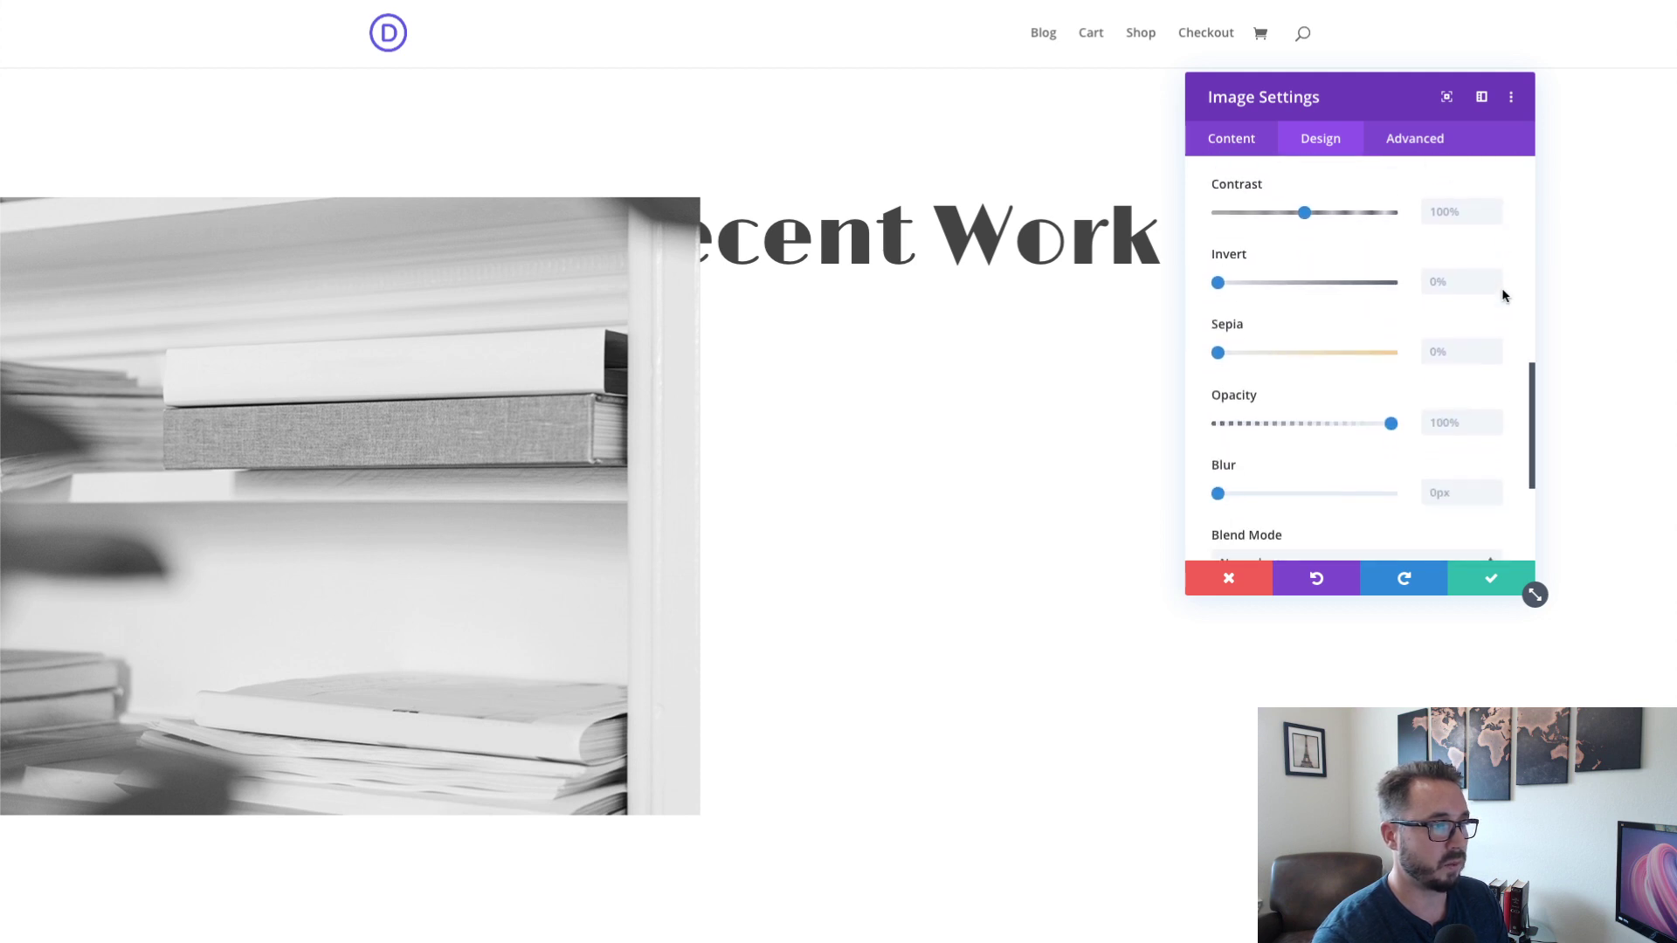
{"action": "scroll", "coordinate": [1503, 295], "scroll_direction": "down", "scroll_amount": 2}
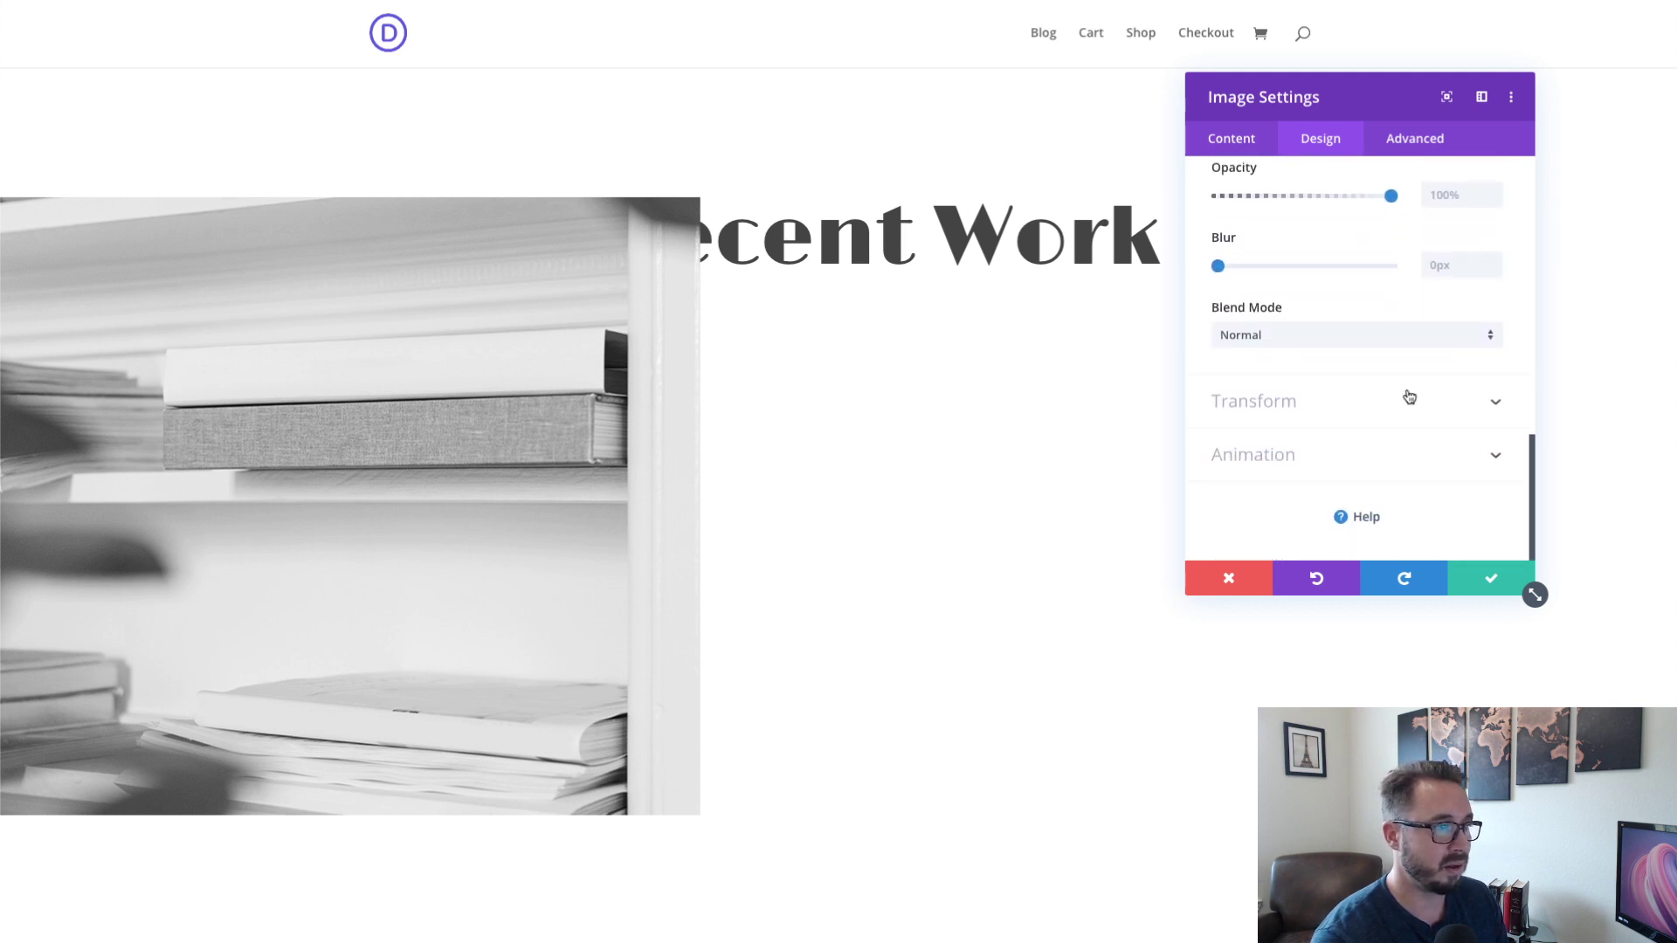
{"action": "left_click", "coordinate": [1408, 397]}
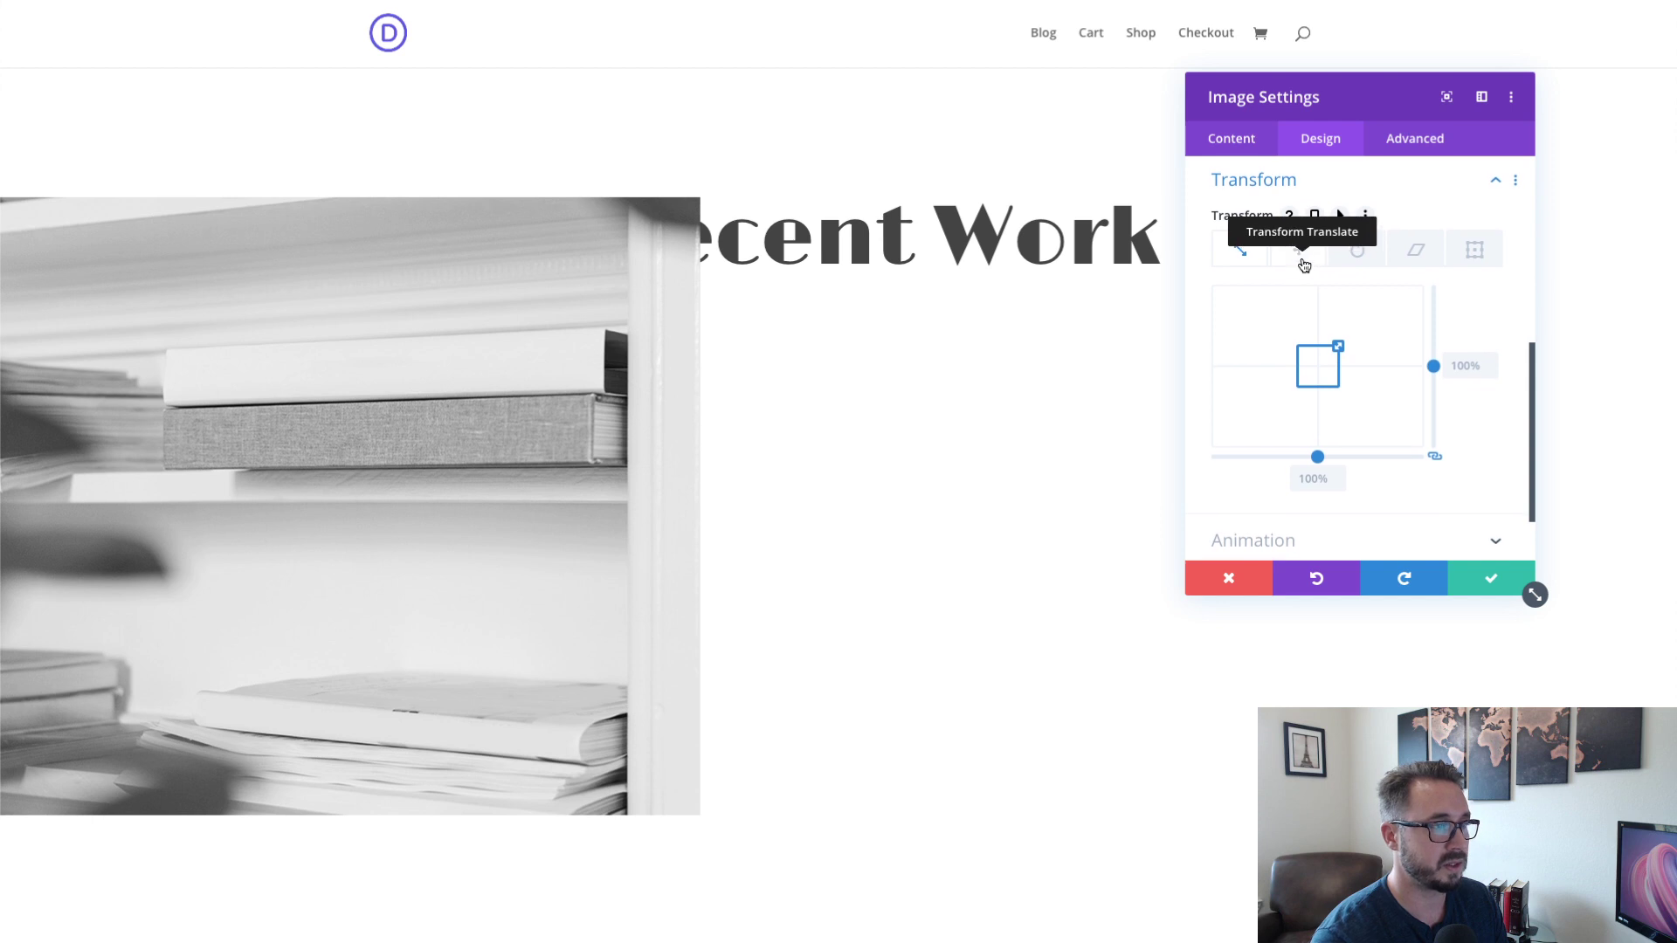
{"action": "left_click", "coordinate": [1341, 217]}
{"action": "left_click", "coordinate": [1426, 255]}
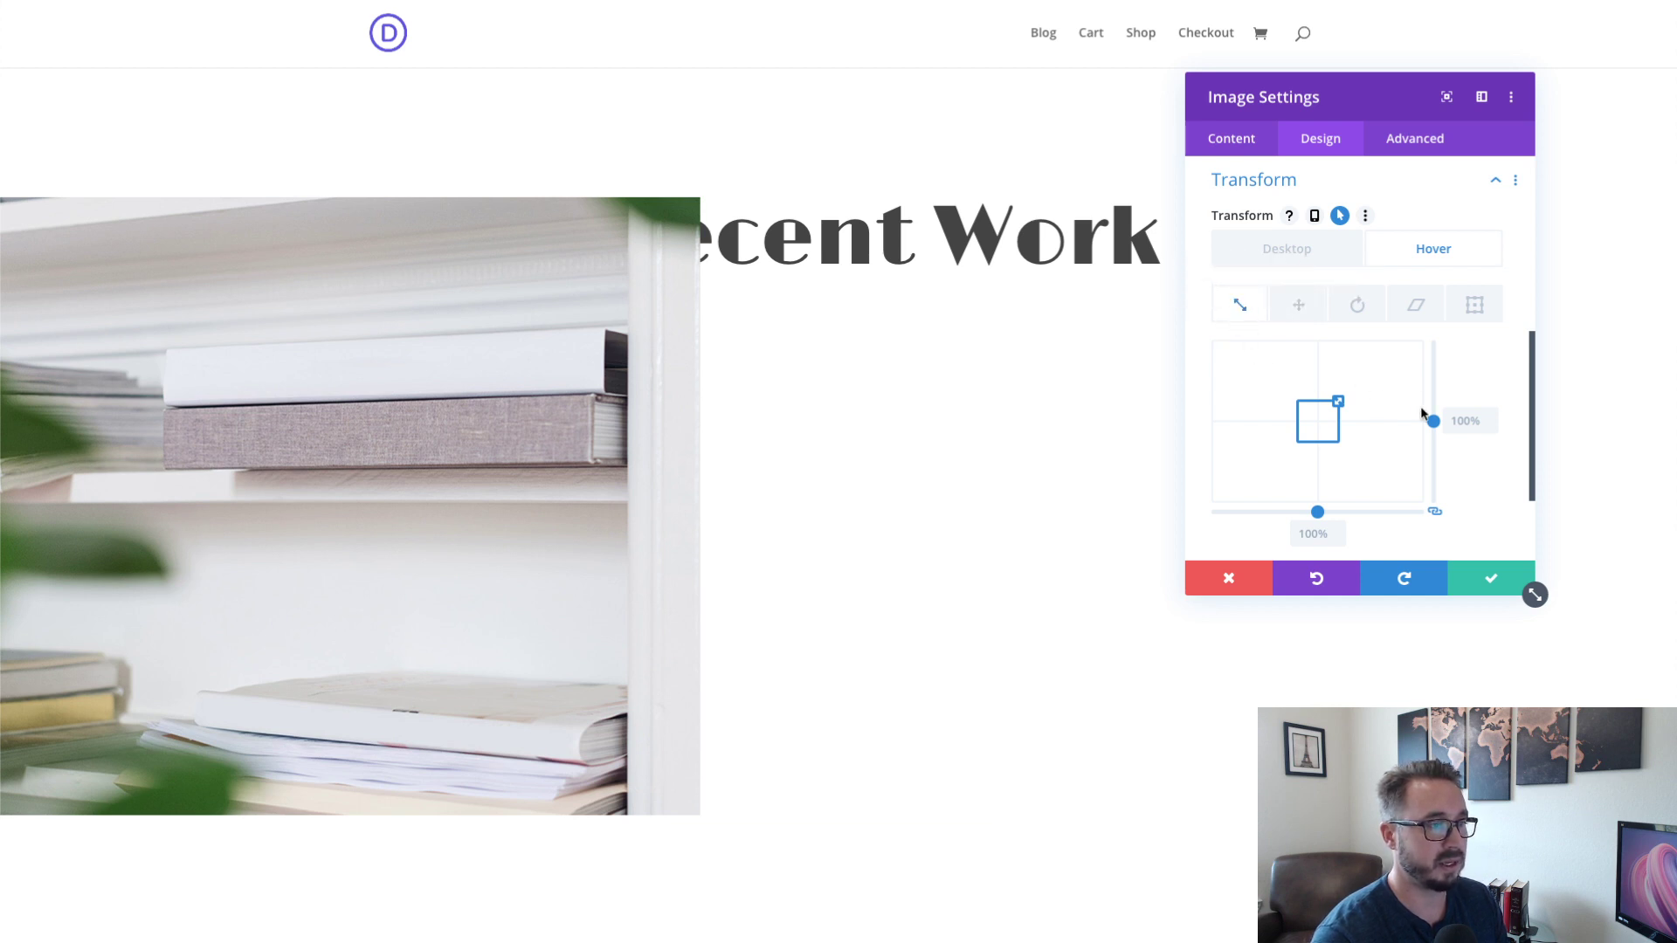
{"action": "left_click", "coordinate": [1491, 417]}
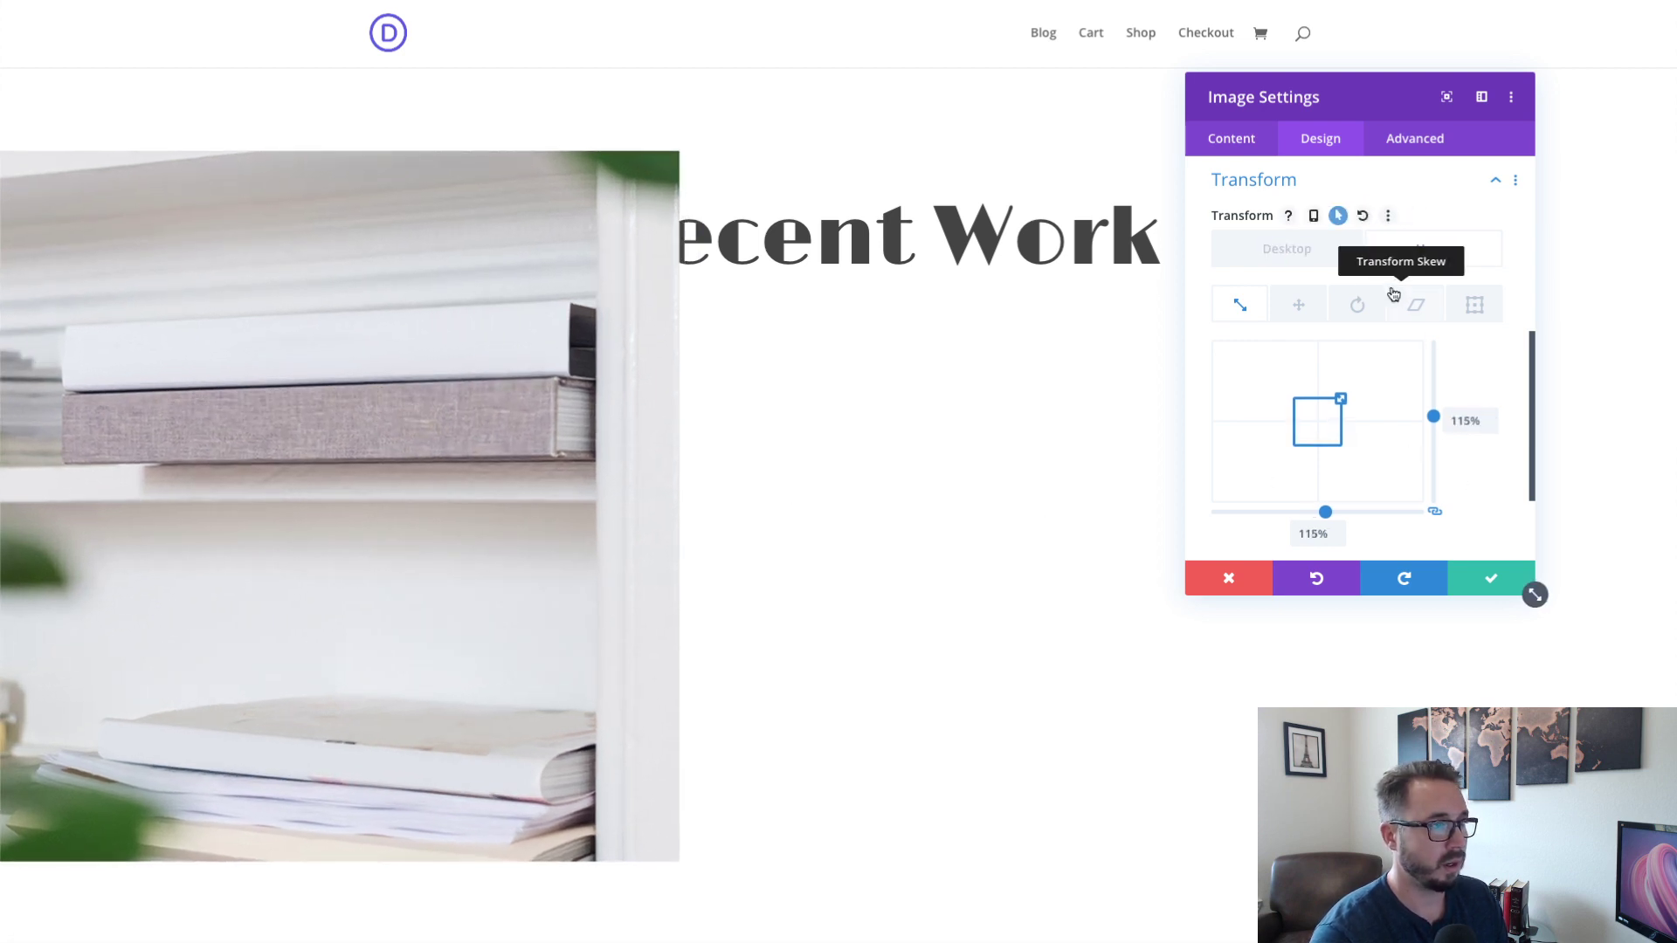
- Compare the image's desktop and hover transform scale in the preview
{"action": "left_click", "coordinate": [1322, 258]}
{"action": "left_click", "coordinate": [1403, 262]}
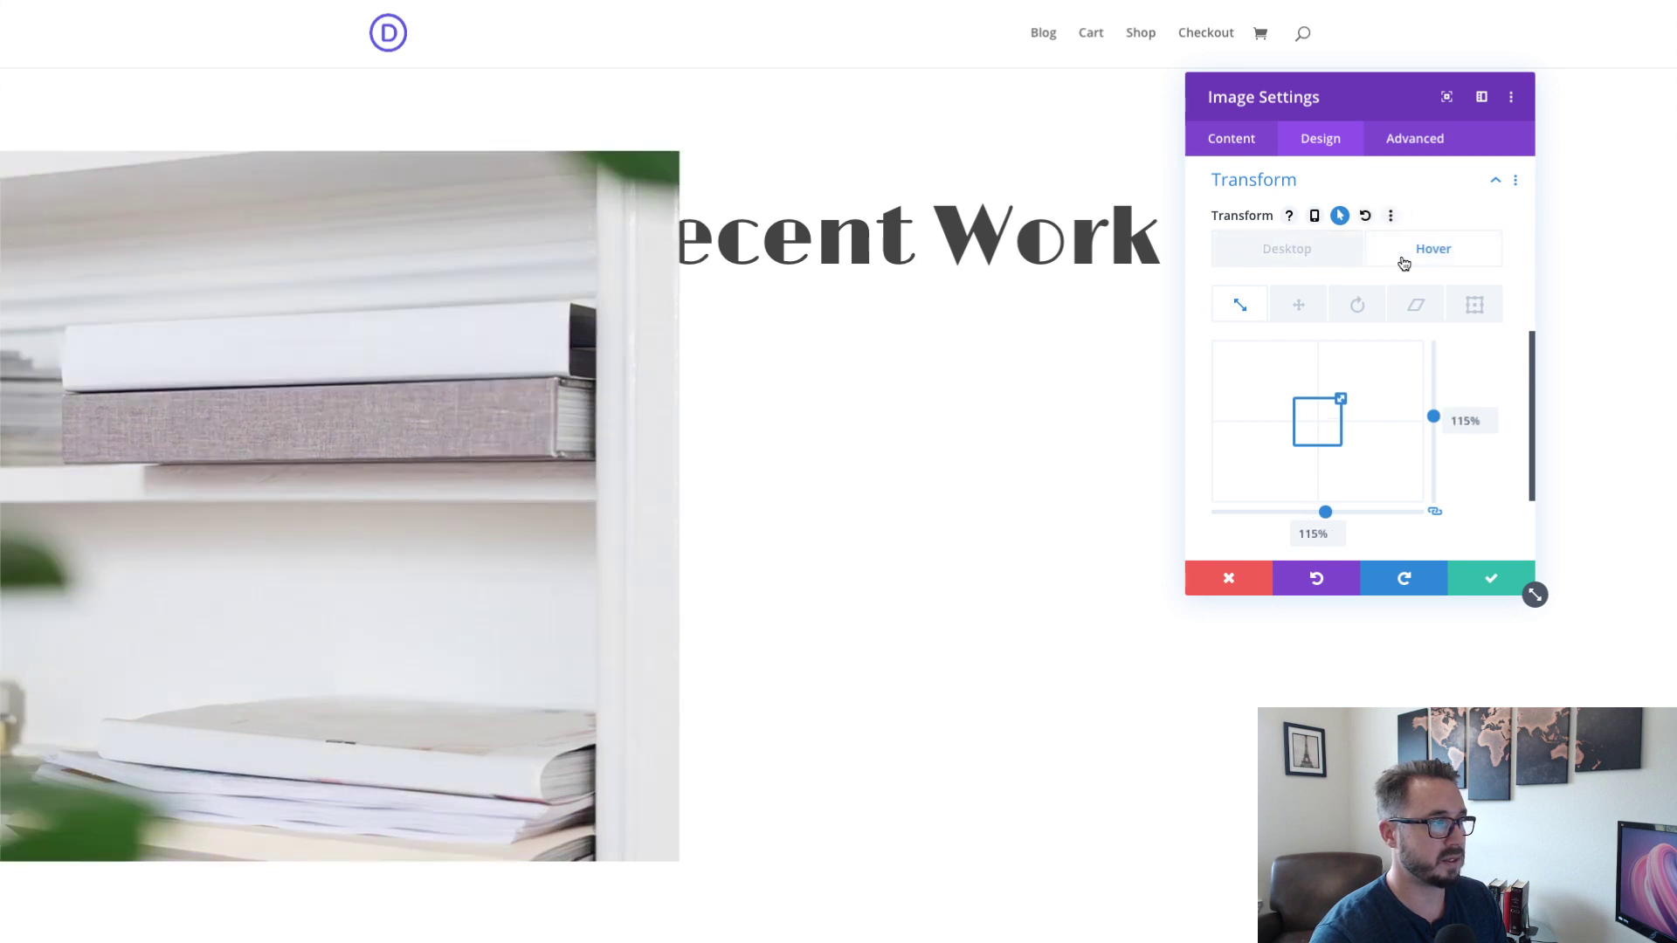
{"action": "left_click", "coordinate": [1340, 260]}
{"action": "left_click", "coordinate": [1402, 260]}
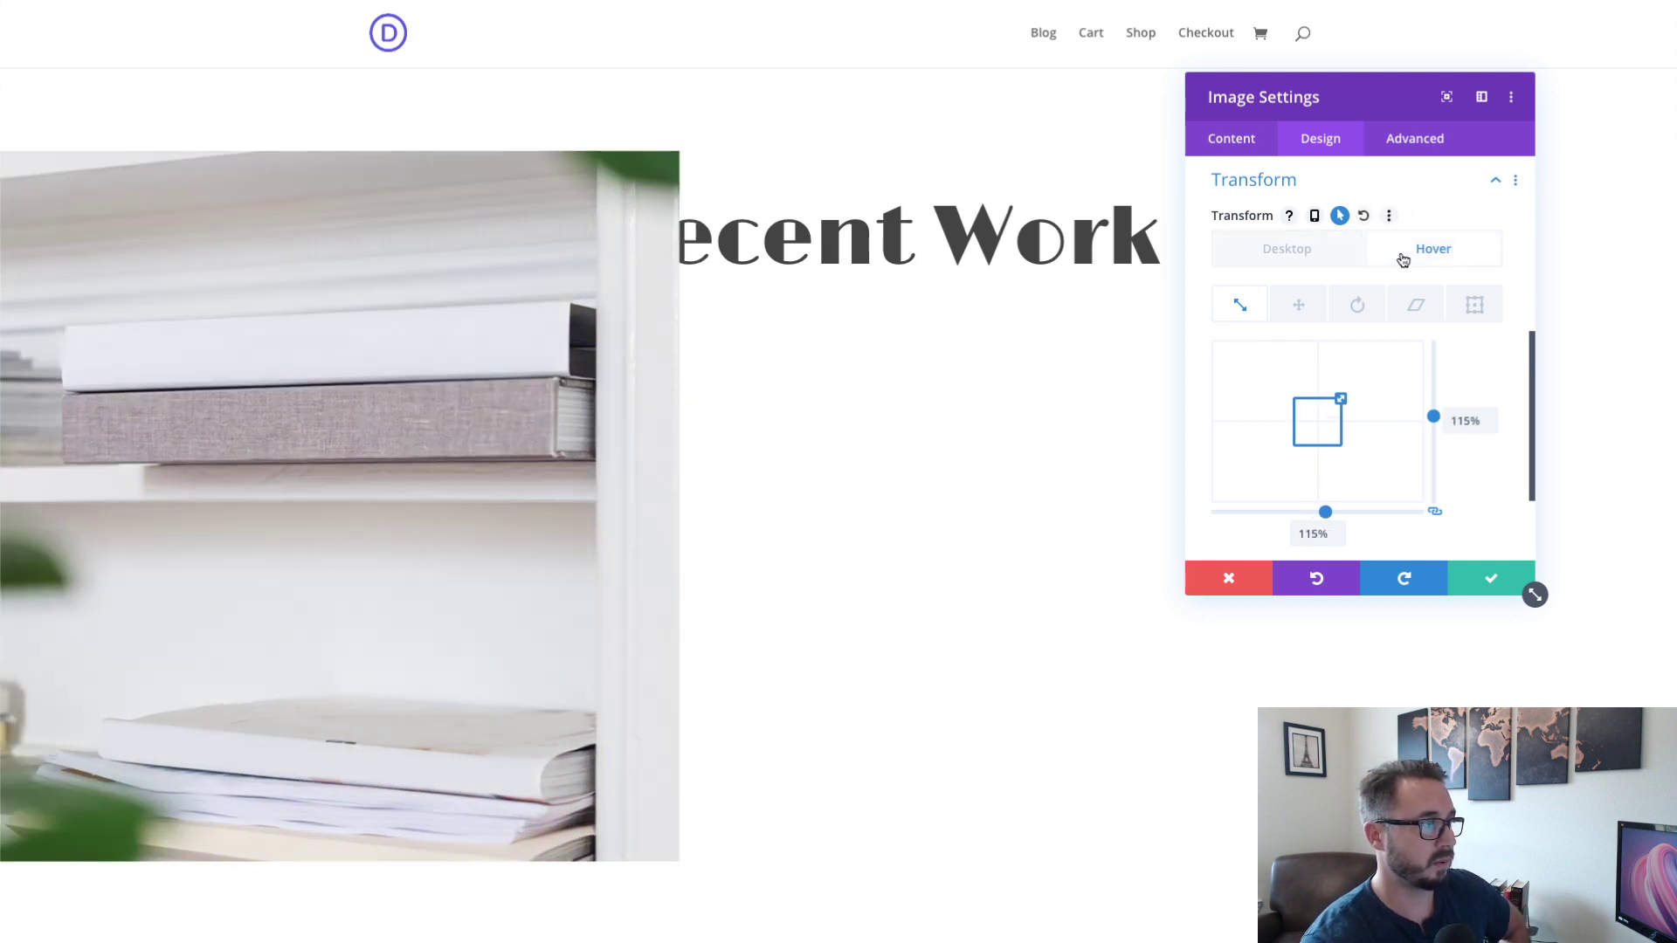
{"action": "left_click", "coordinate": [1322, 256]}
{"action": "left_click", "coordinate": [1395, 258]}
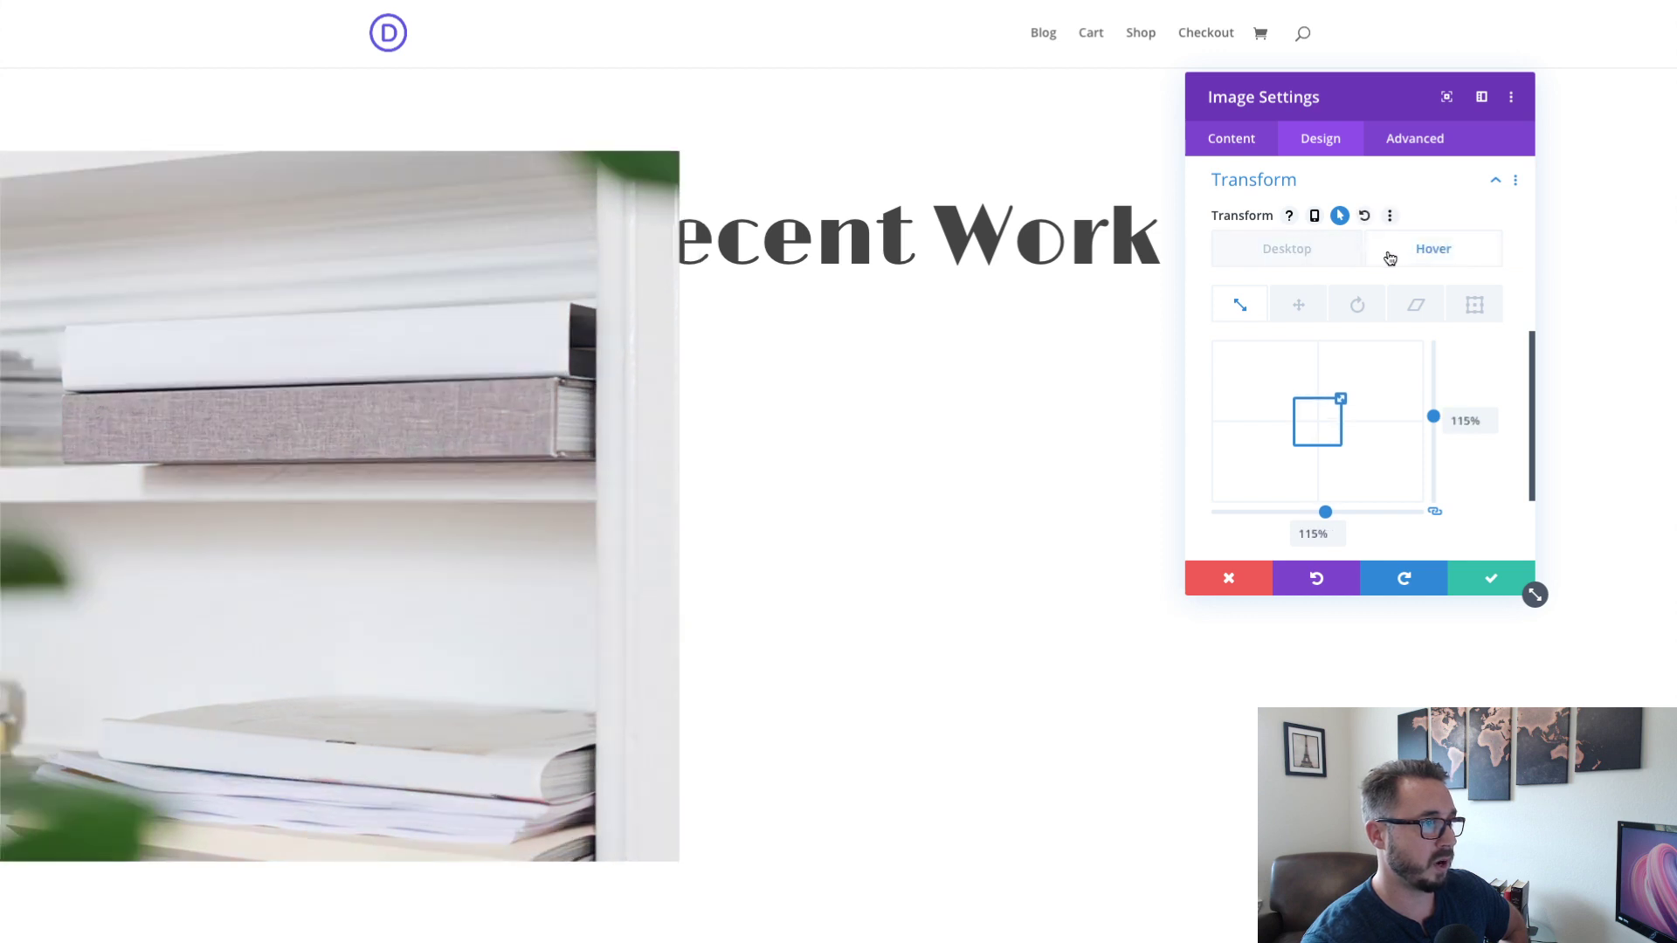
{"action": "left_click", "coordinate": [1292, 255]}
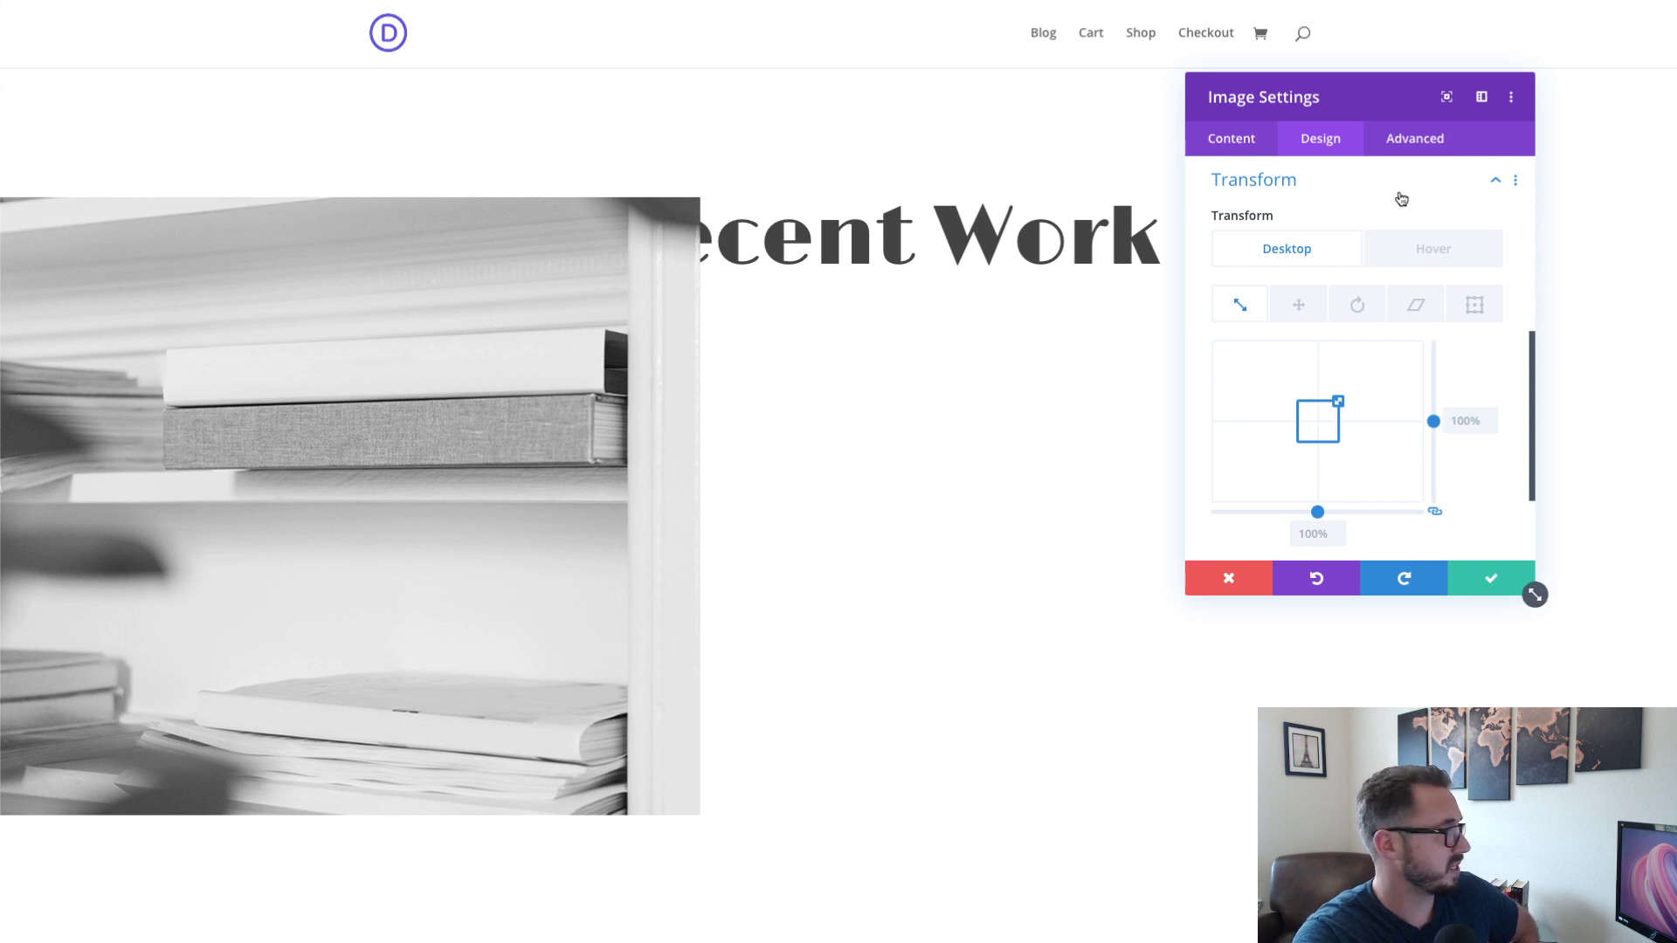
- Set the image module's position to Absolute
{"action": "left_click", "coordinate": [1416, 142]}
{"action": "left_click", "coordinate": [1323, 481]}
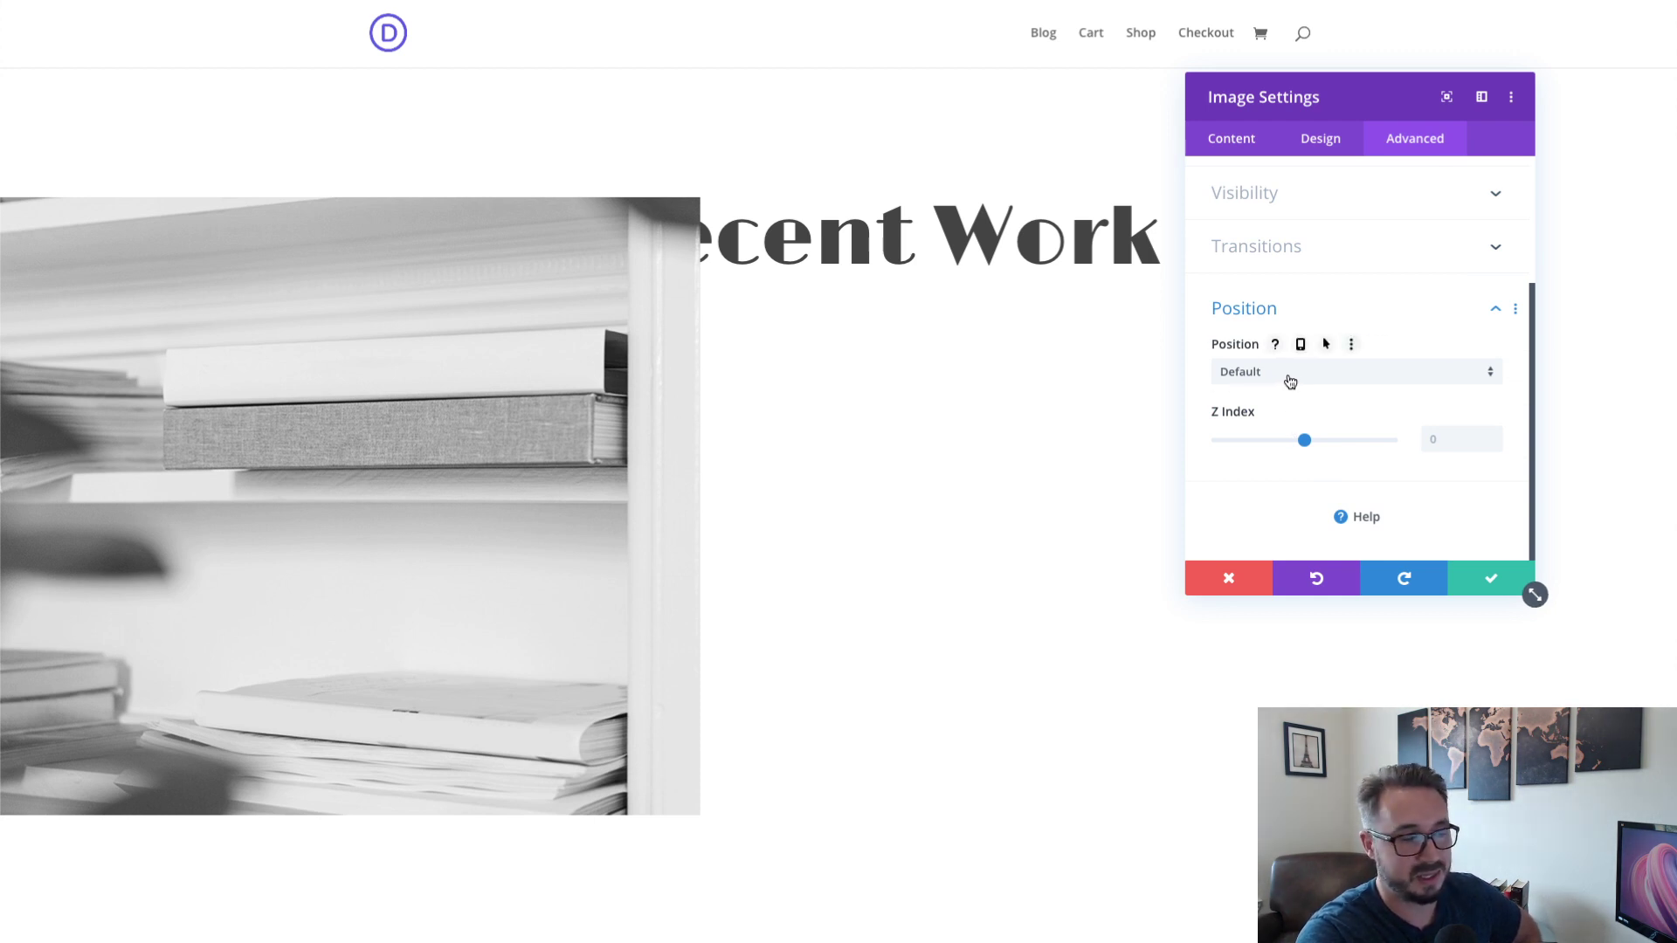
{"action": "left_click", "coordinate": [1261, 374]}
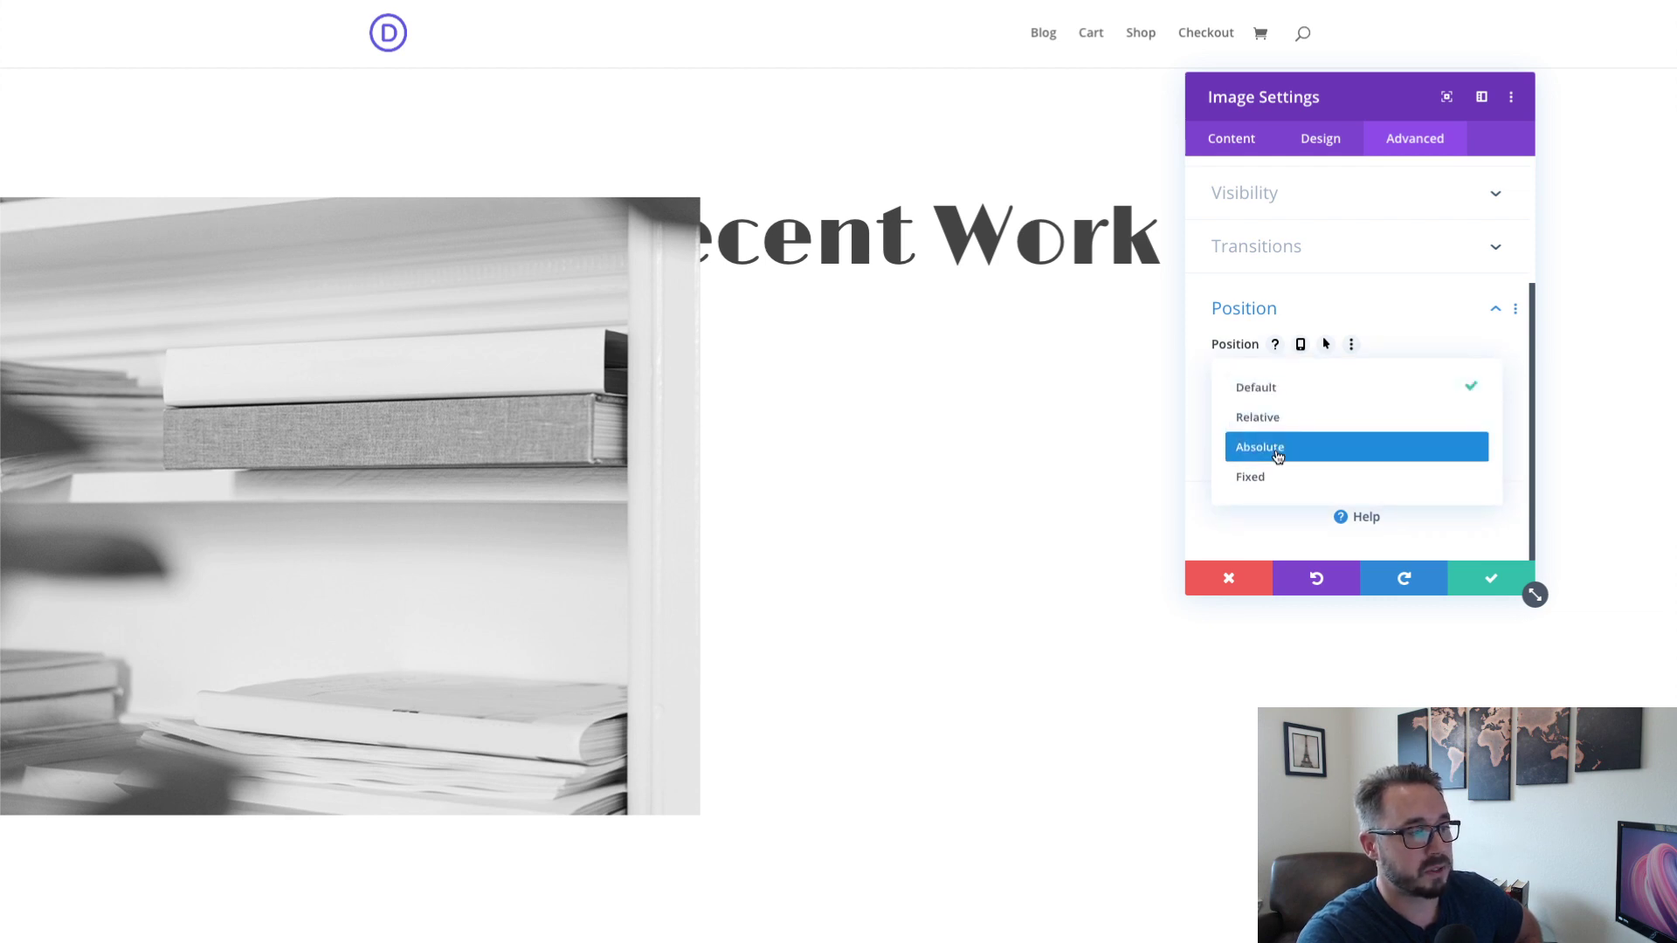
{"action": "left_click", "coordinate": [1277, 450]}
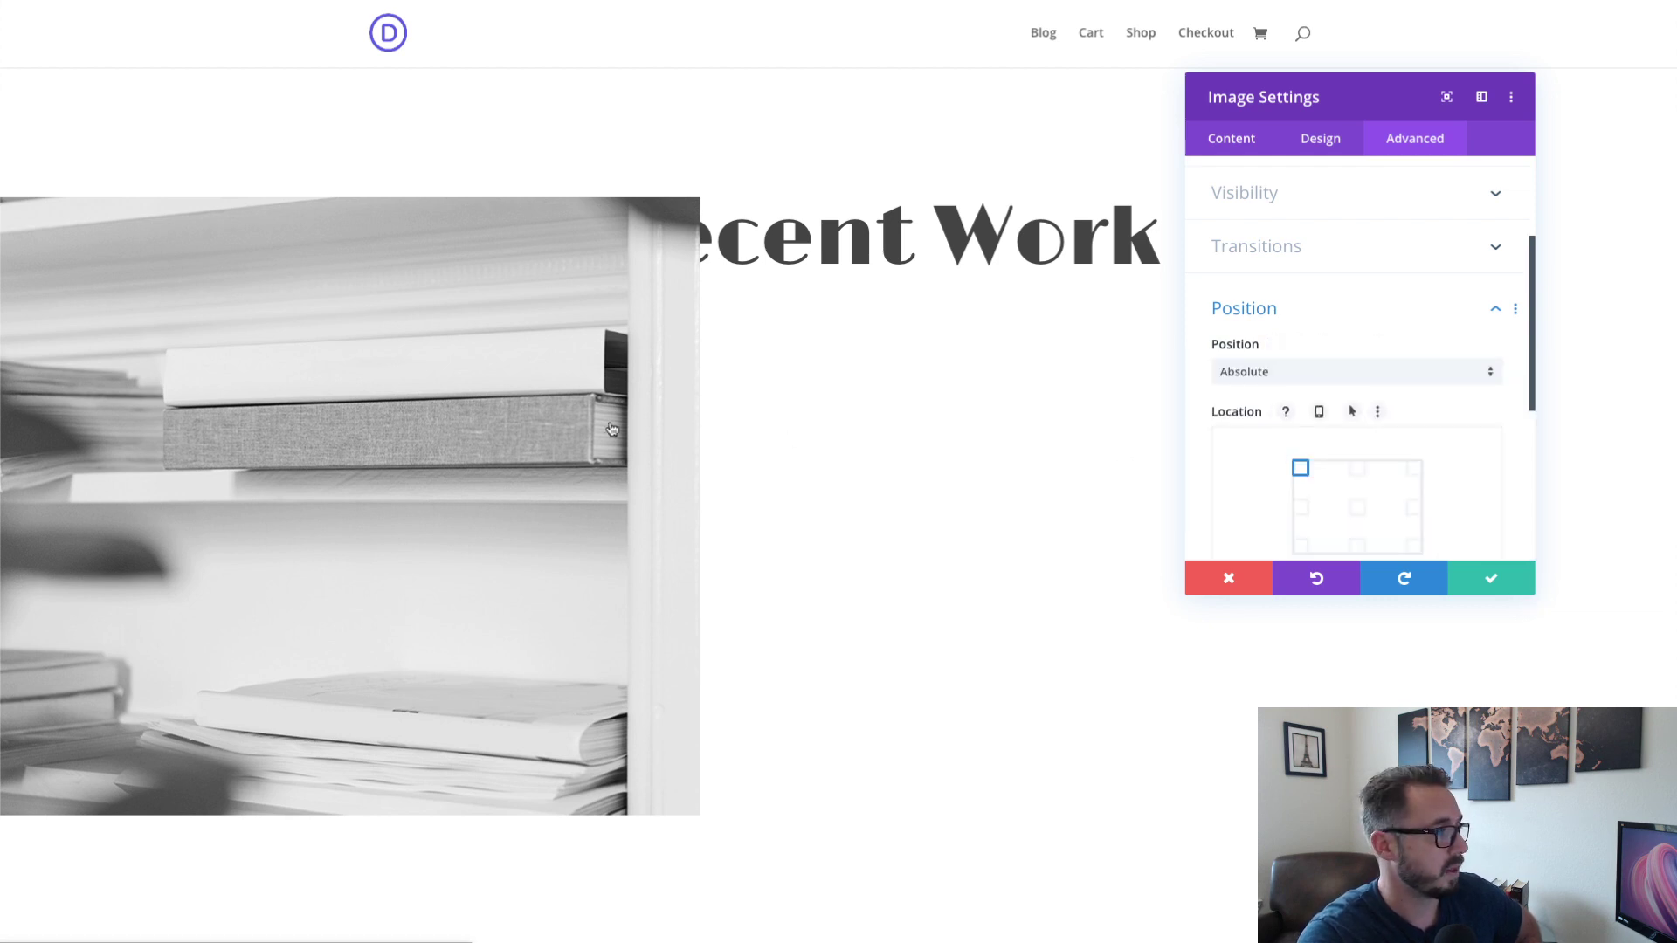
- Set the image's vertical offset to 5vw and its horizontal offset to -2vw
{"action": "scroll", "coordinate": [1436, 320], "scroll_direction": "down", "scroll_amount": 3}
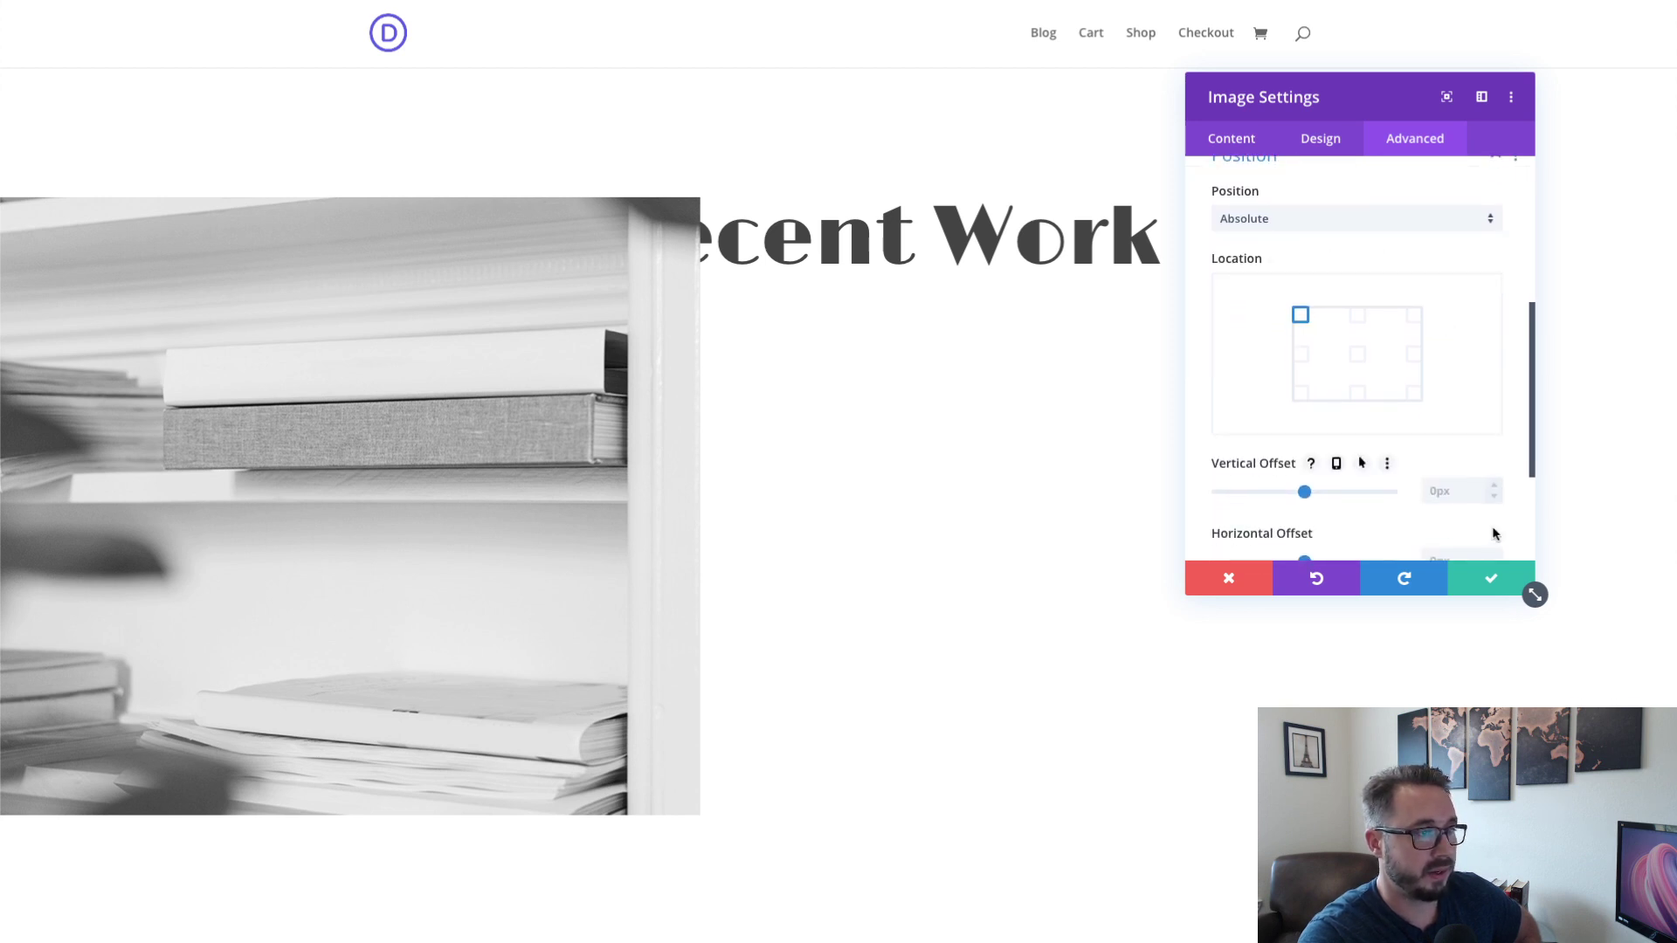
{"action": "left_click_drag", "start_coordinate": [1534, 595], "coordinate": [1534, 700]}
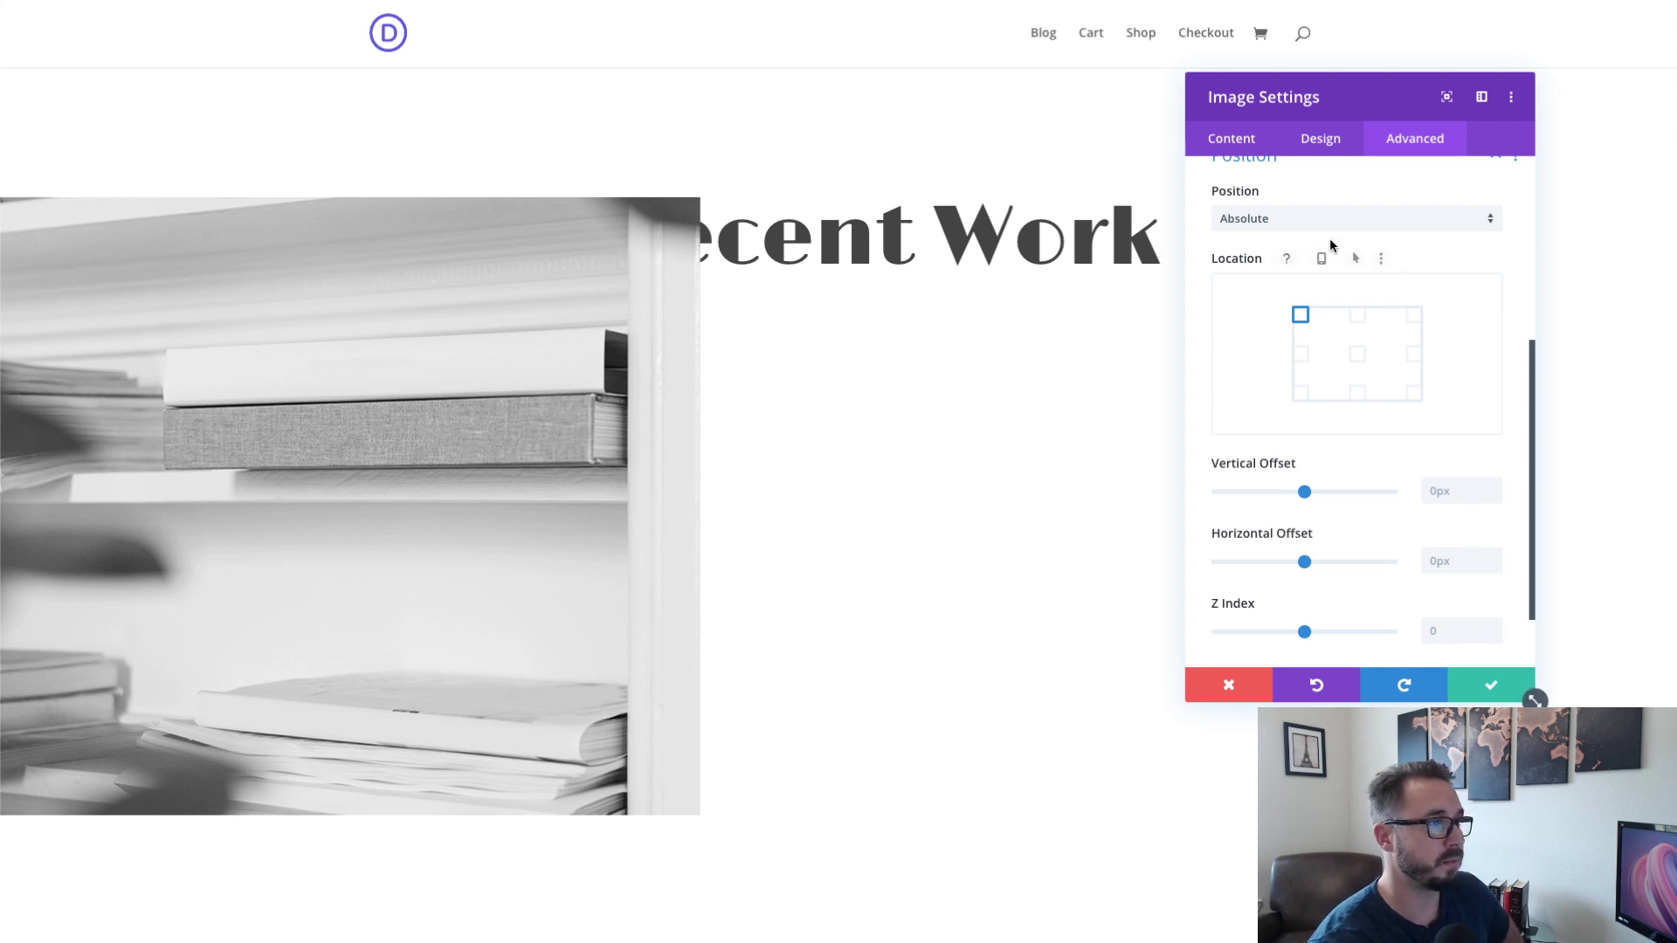
{"action": "scroll", "coordinate": [1326, 238], "scroll_direction": "up", "scroll_amount": 1}
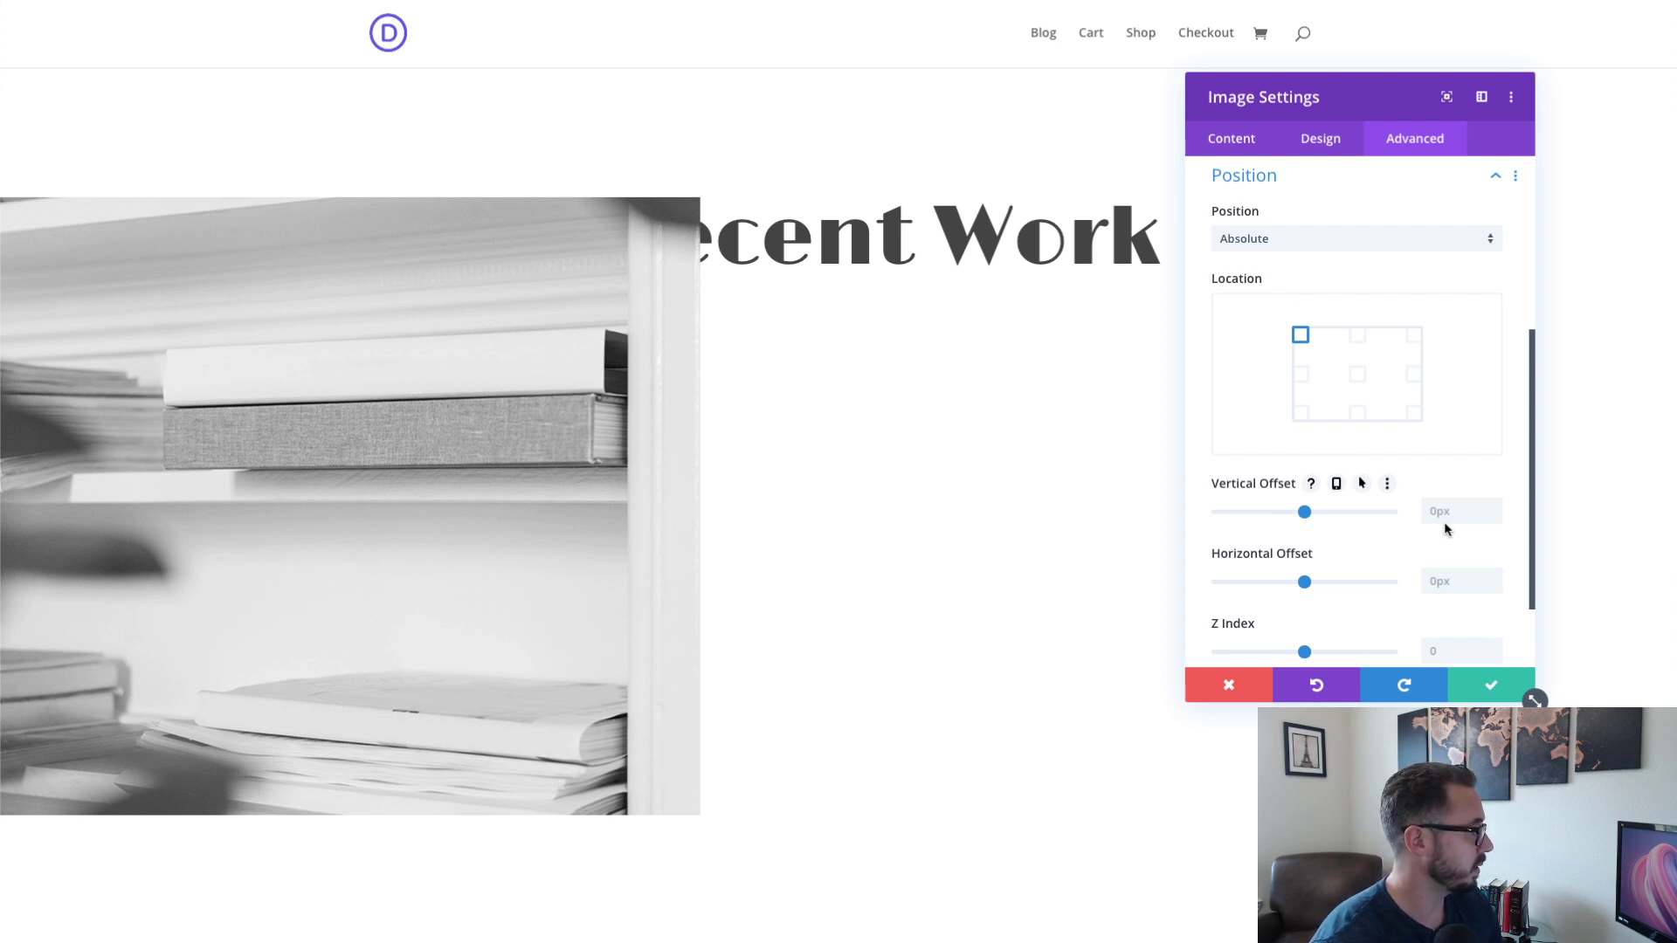
{"action": "left_click", "coordinate": [1463, 507]}
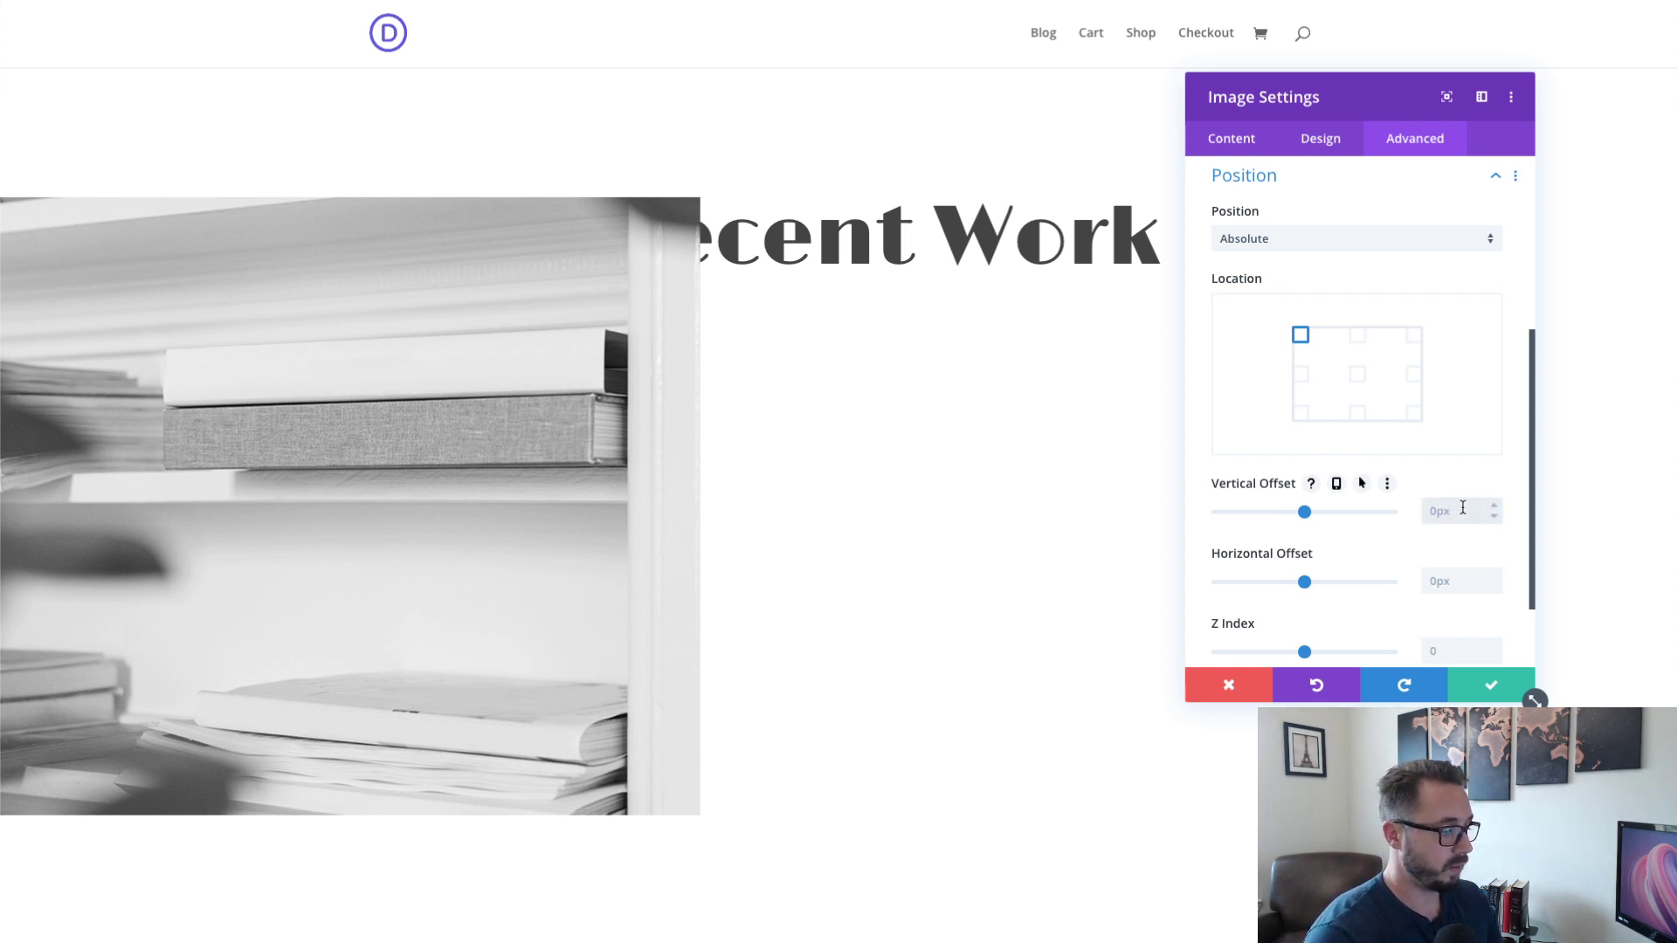
{"action": "type", "text": "5"}
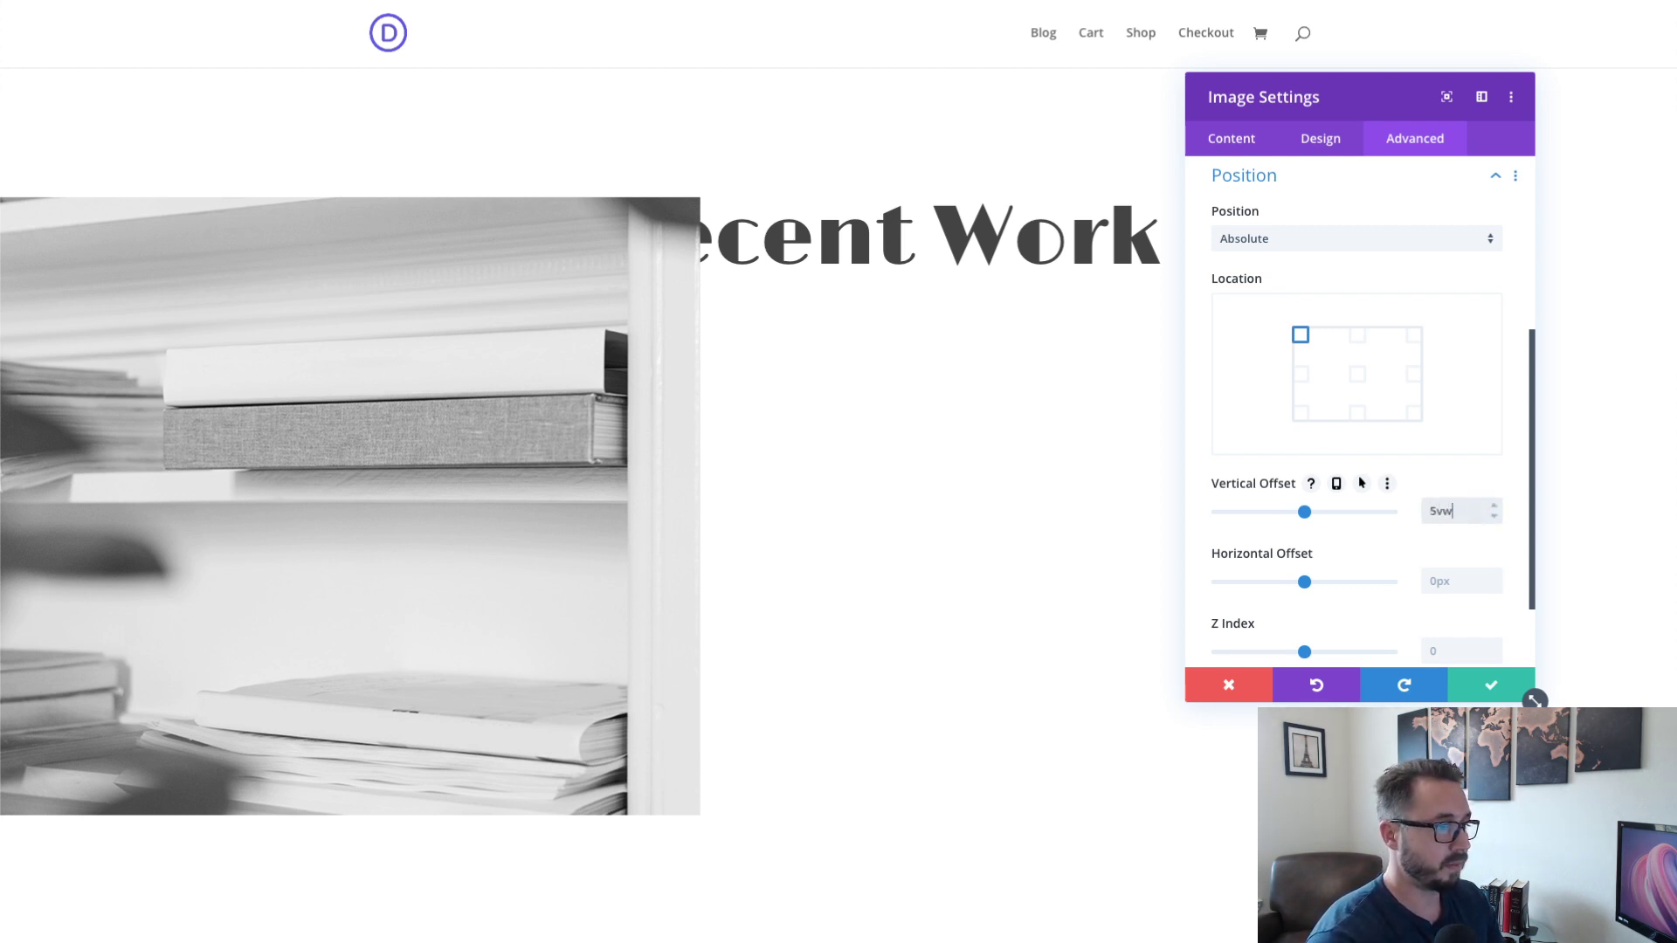
{"action": "type", "text": "vw"}
{"action": "left_click", "coordinate": [1466, 584]}
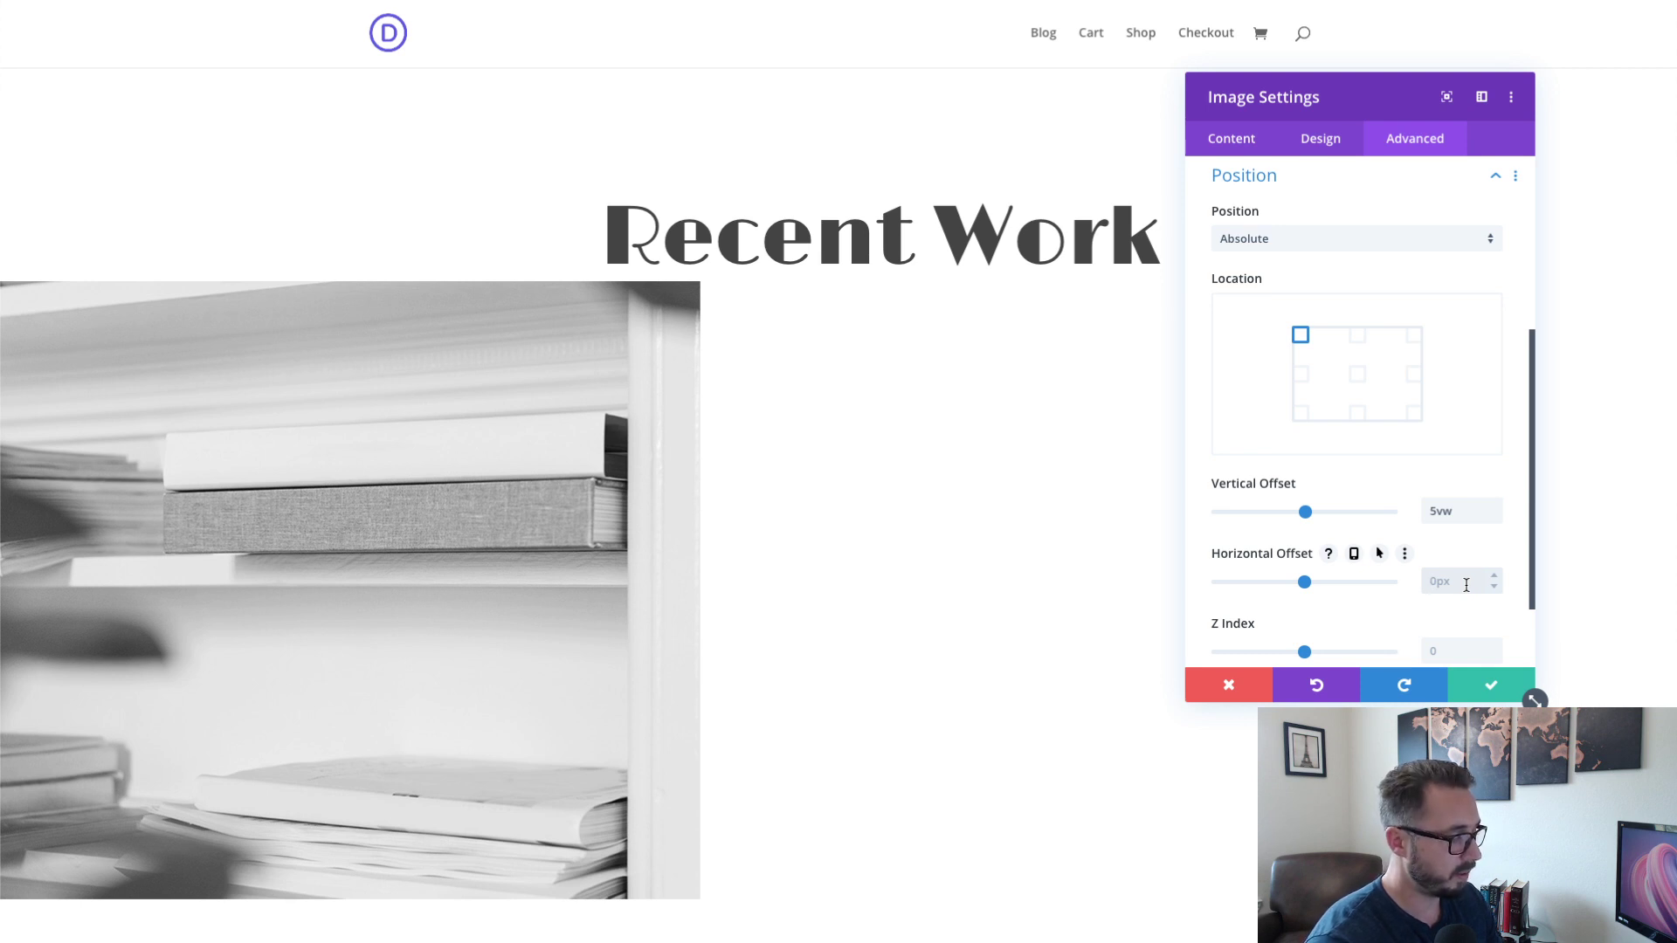
{"action": "type", "text": "w"}
{"action": "left_click", "coordinate": [265, 513]}
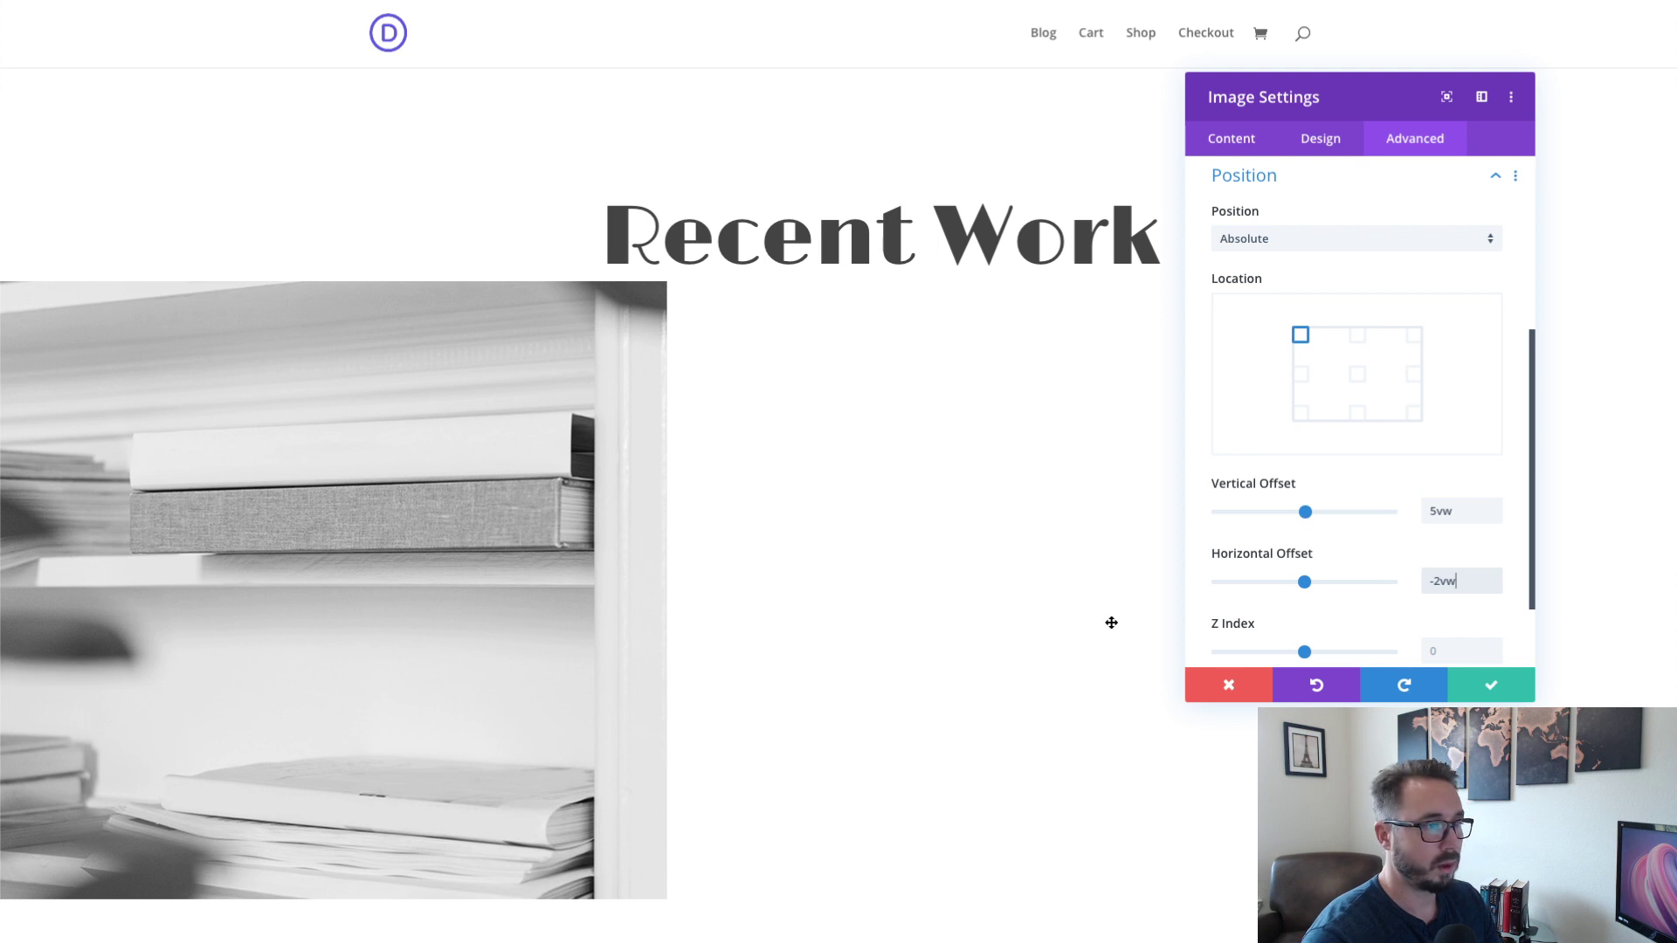
- Enable hover values for the image's Z index and set the hover Z index to 2
{"action": "scroll", "coordinate": [1319, 526], "scroll_direction": "down", "scroll_amount": 1}
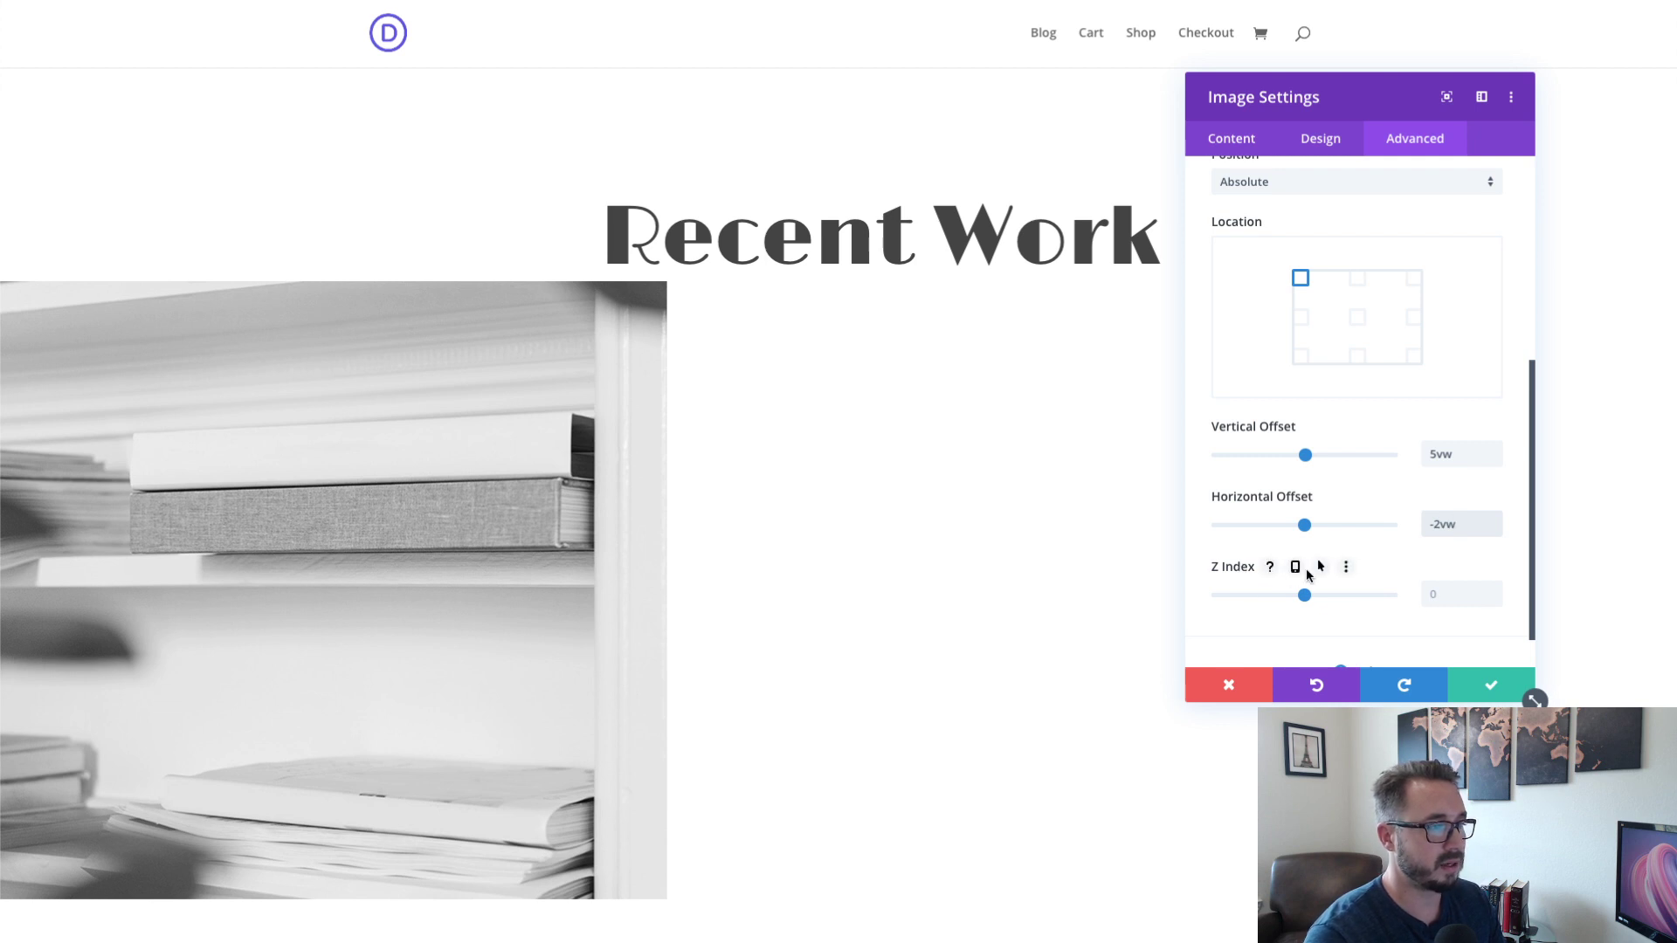
{"action": "left_click", "coordinate": [1296, 568]}
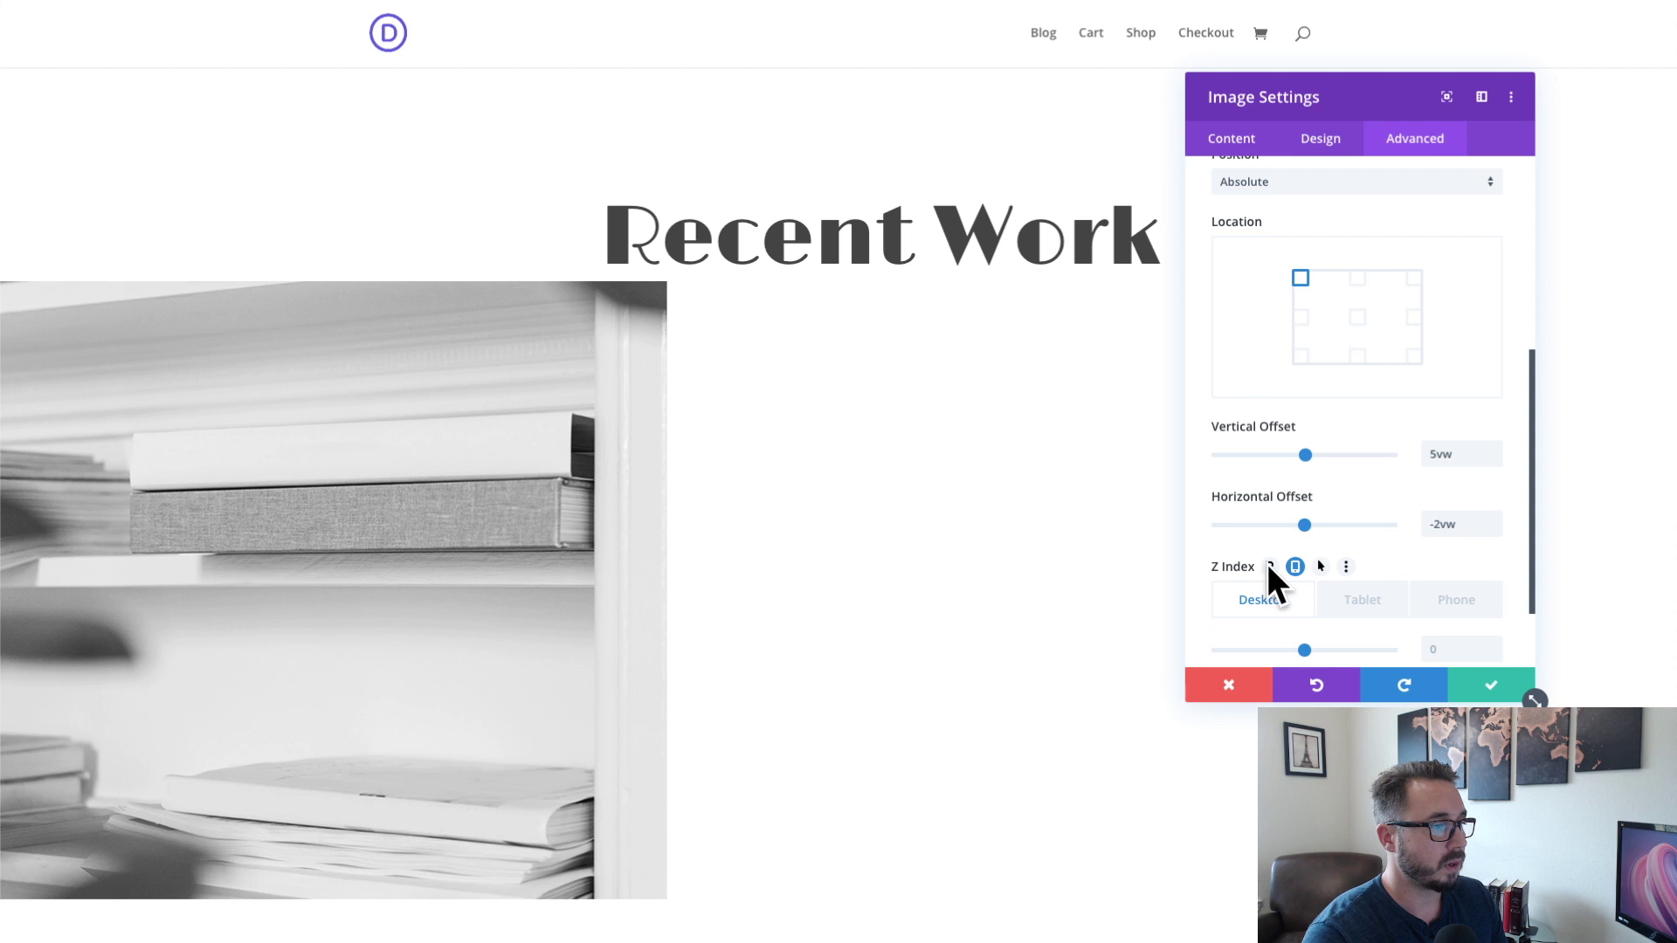
{"action": "left_click", "coordinate": [1295, 567]}
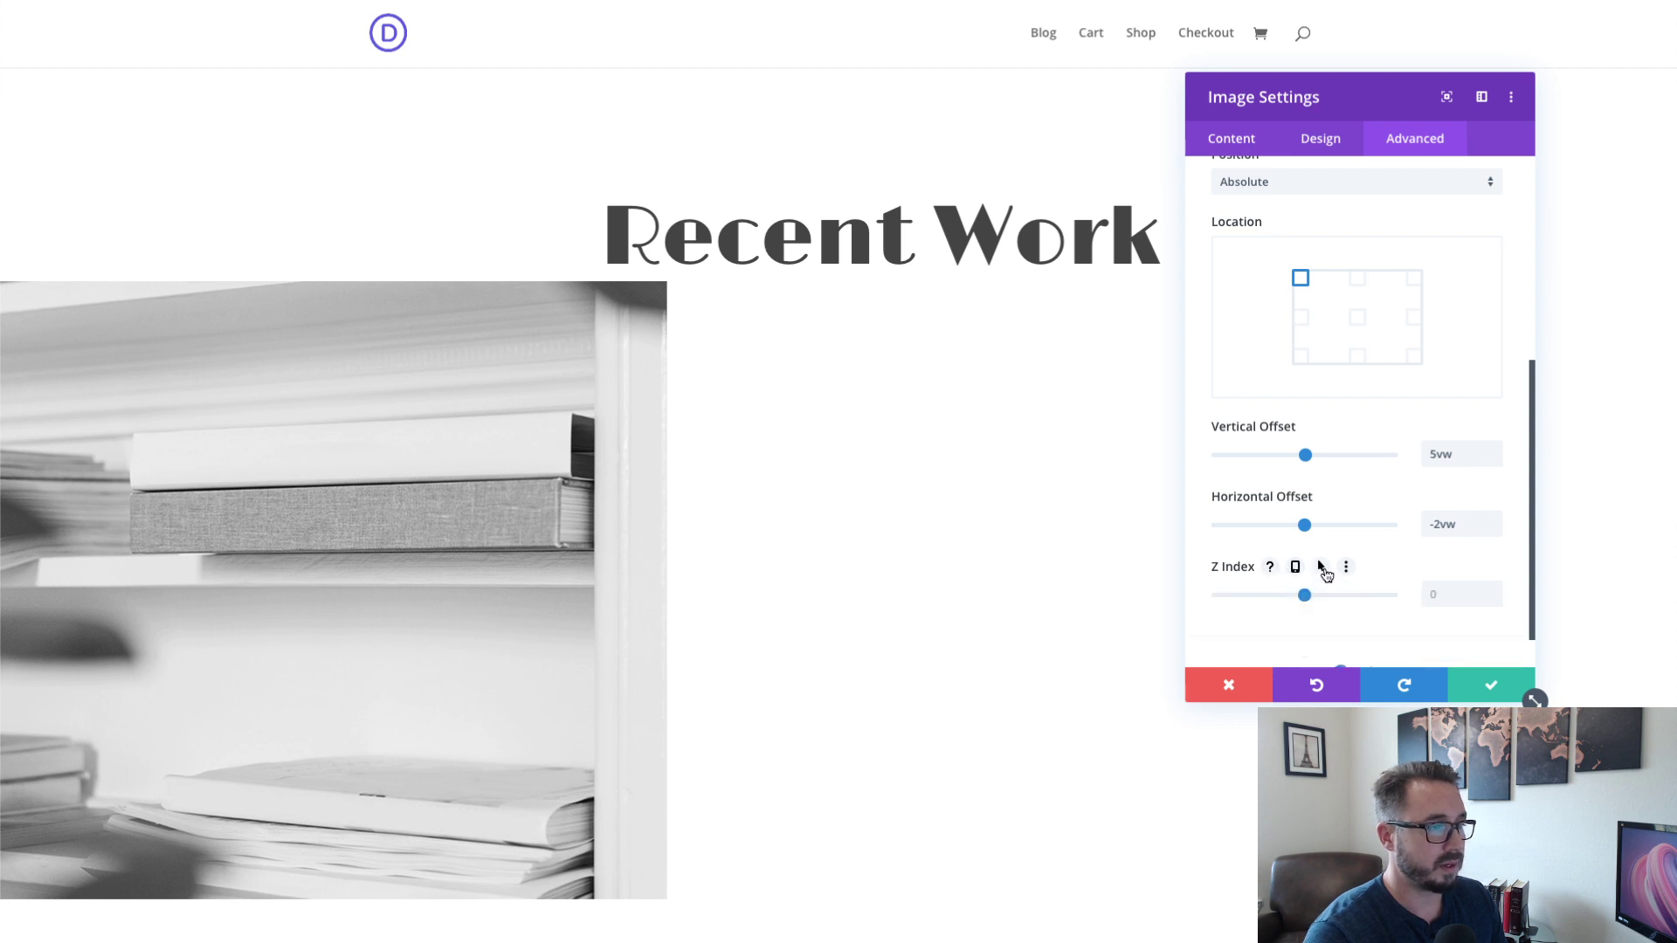
{"action": "left_click", "coordinate": [1322, 568]}
{"action": "left_click", "coordinate": [1415, 599]}
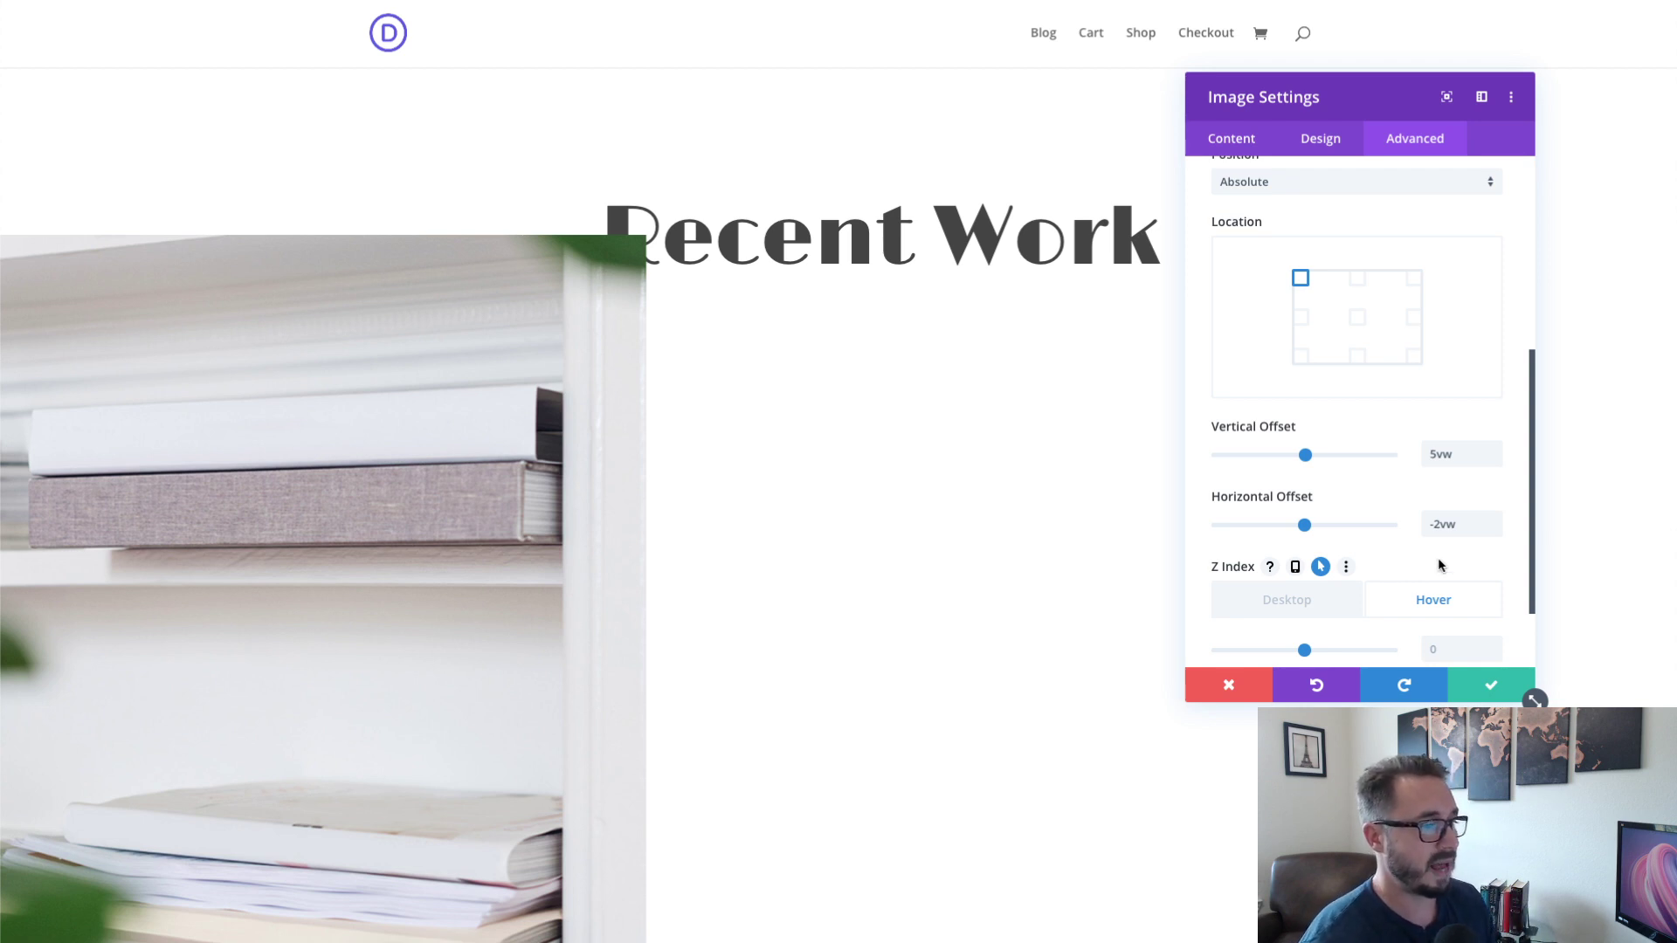
{"action": "scroll", "coordinate": [1439, 566], "scroll_direction": "down", "scroll_amount": 1}
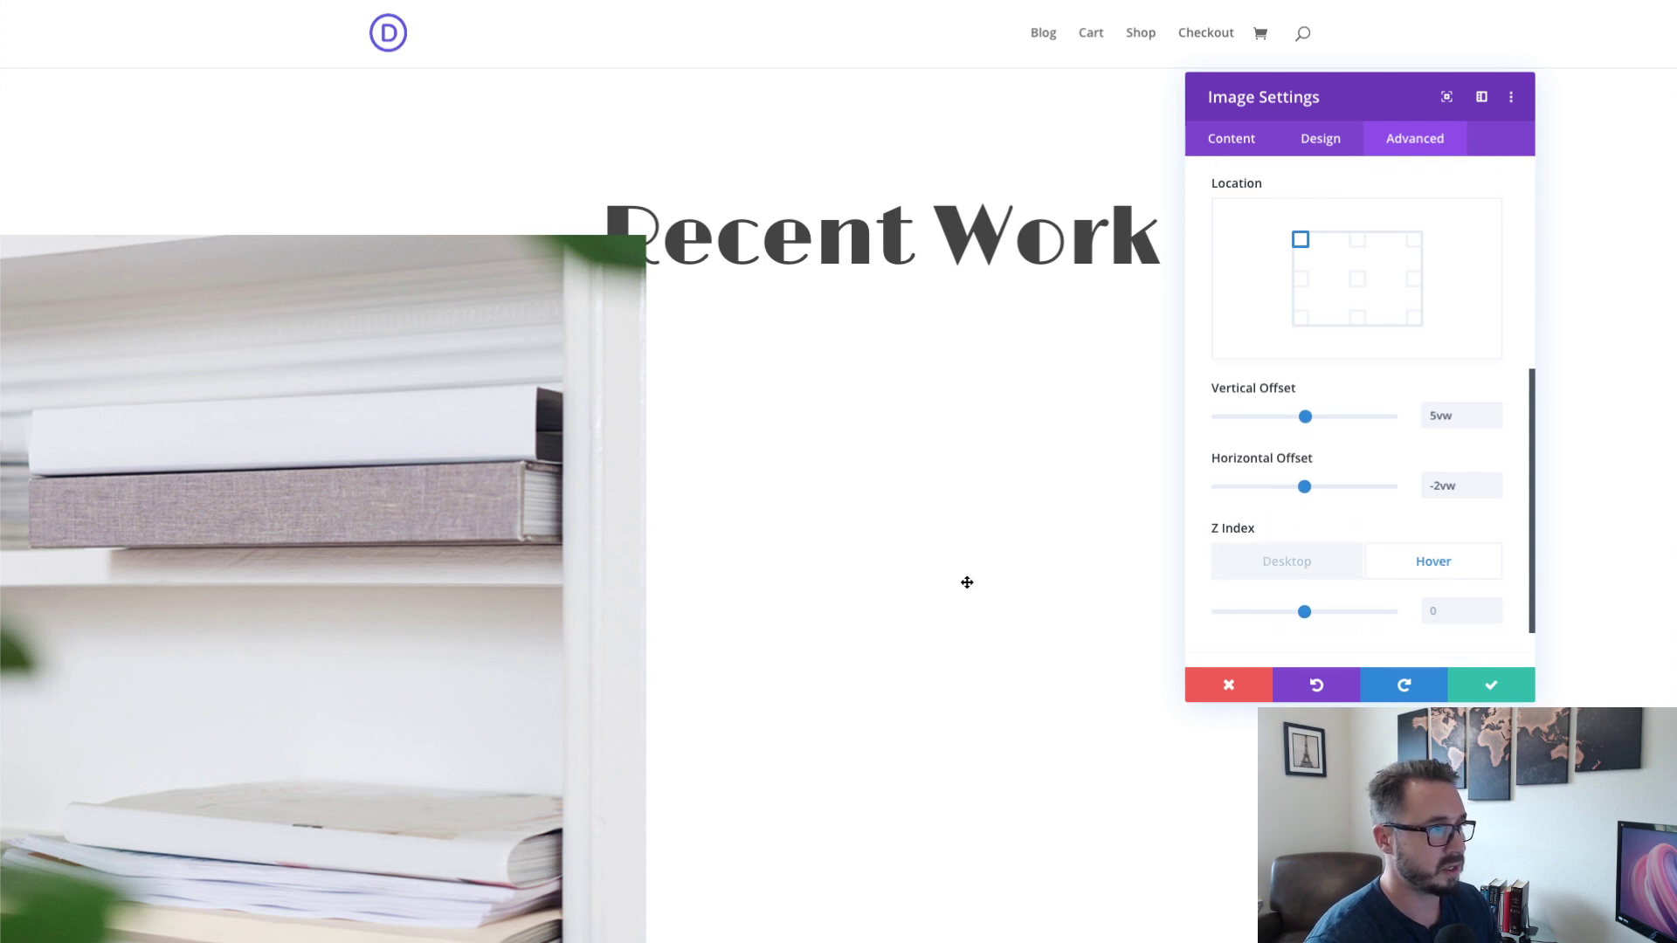
{"action": "scroll", "coordinate": [967, 582], "scroll_direction": "down", "scroll_amount": 2}
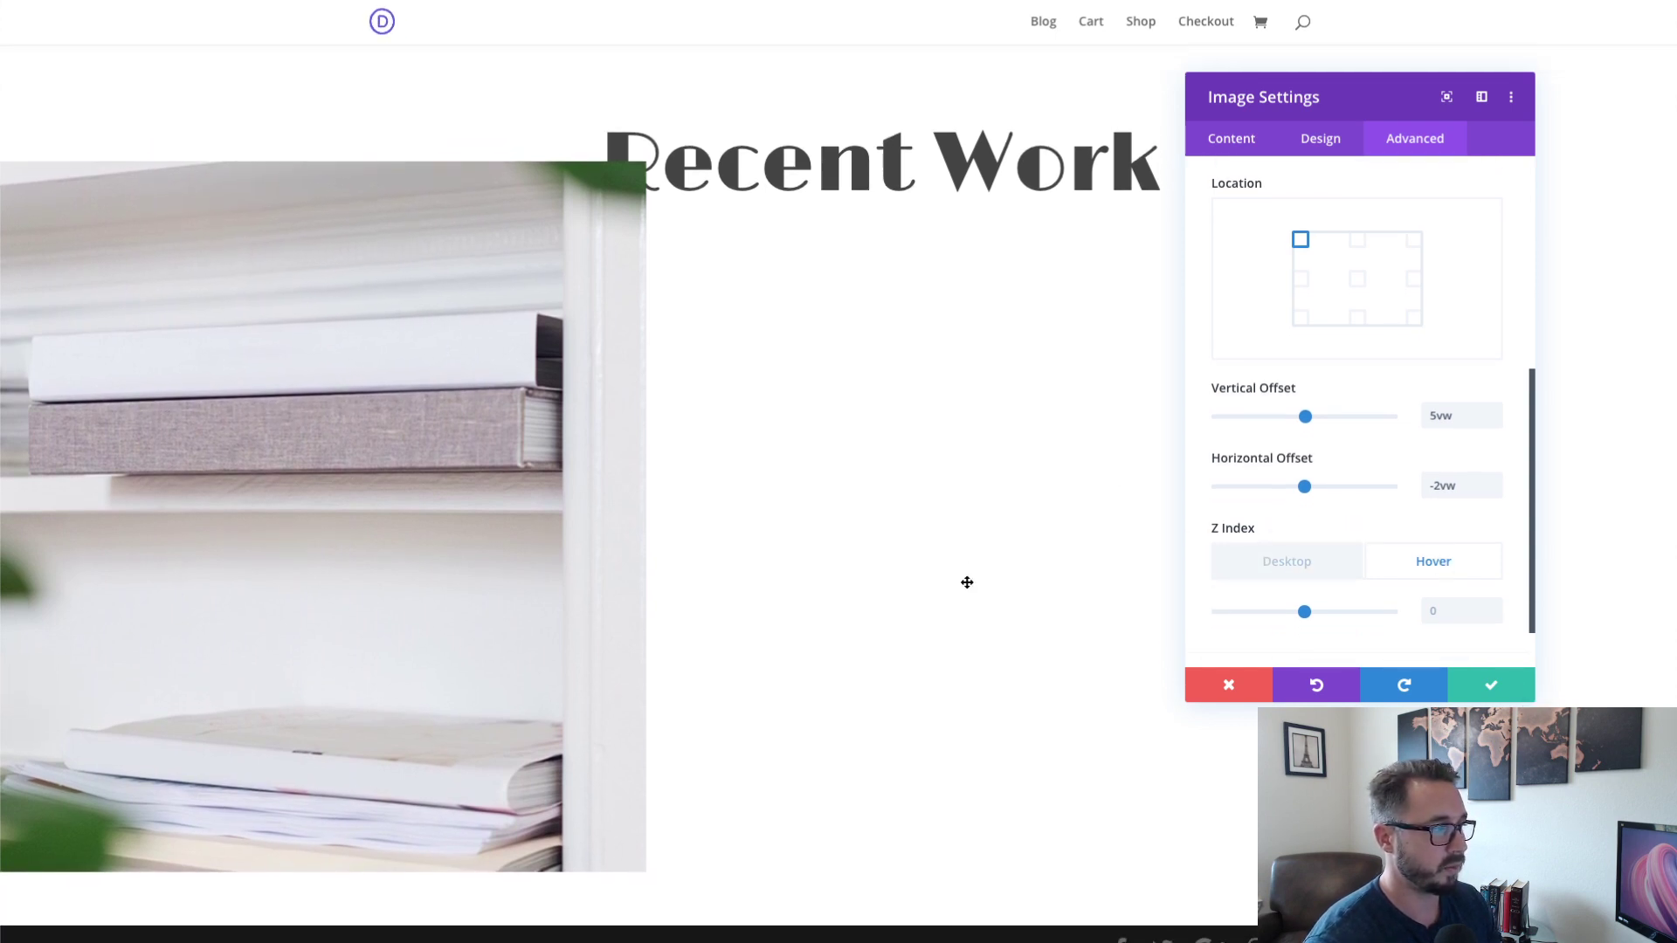
{"action": "scroll", "coordinate": [967, 583], "scroll_direction": "up", "scroll_amount": 1}
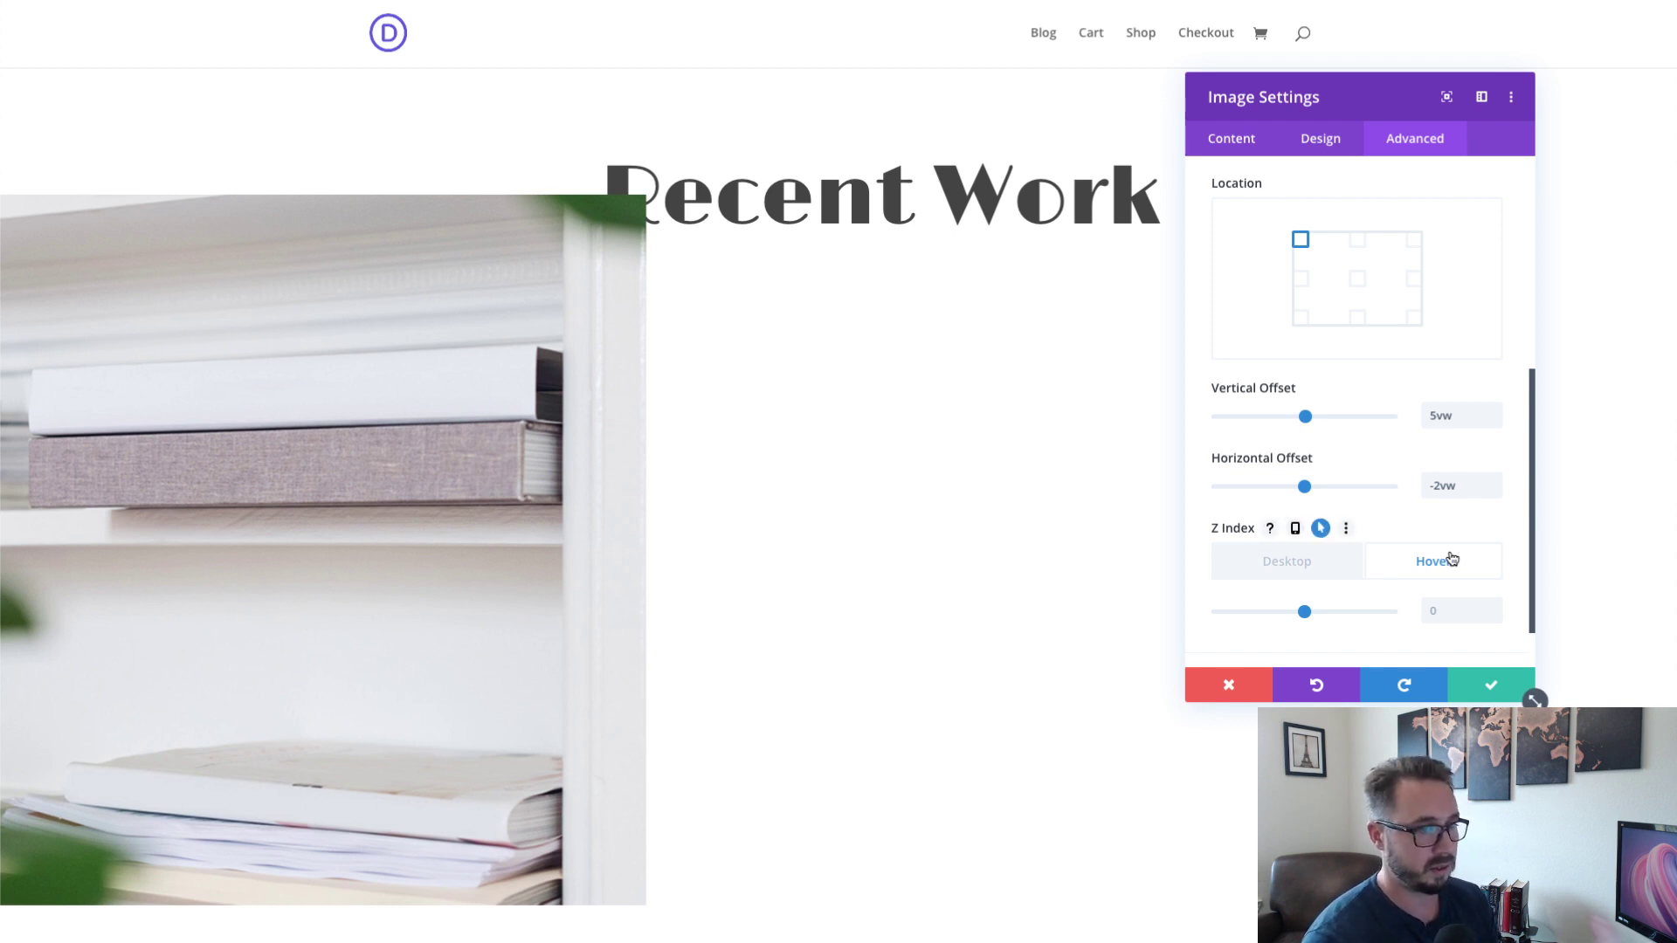
{"action": "left_click", "coordinate": [1436, 614]}
{"action": "type", "text": "2"}
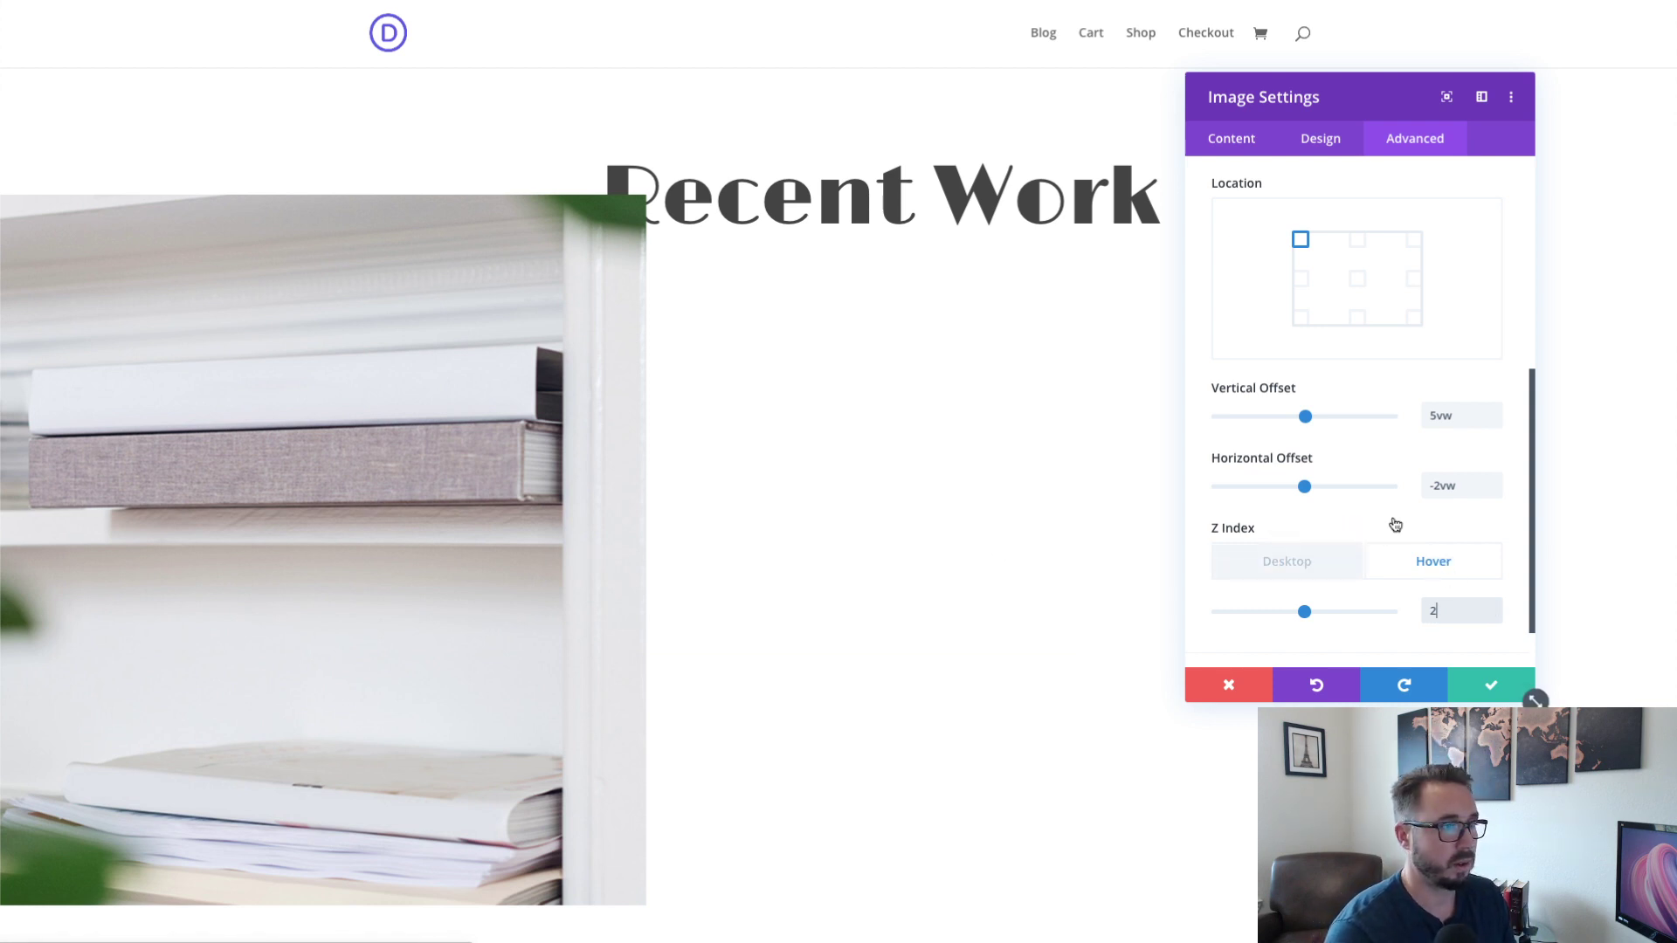
- Enable responsive values for the image's position and set the phone position to Default
{"action": "scroll", "coordinate": [1400, 522], "scroll_direction": "up", "scroll_amount": 1}
{"action": "scroll", "coordinate": [1400, 521], "scroll_direction": "up", "scroll_amount": 3}
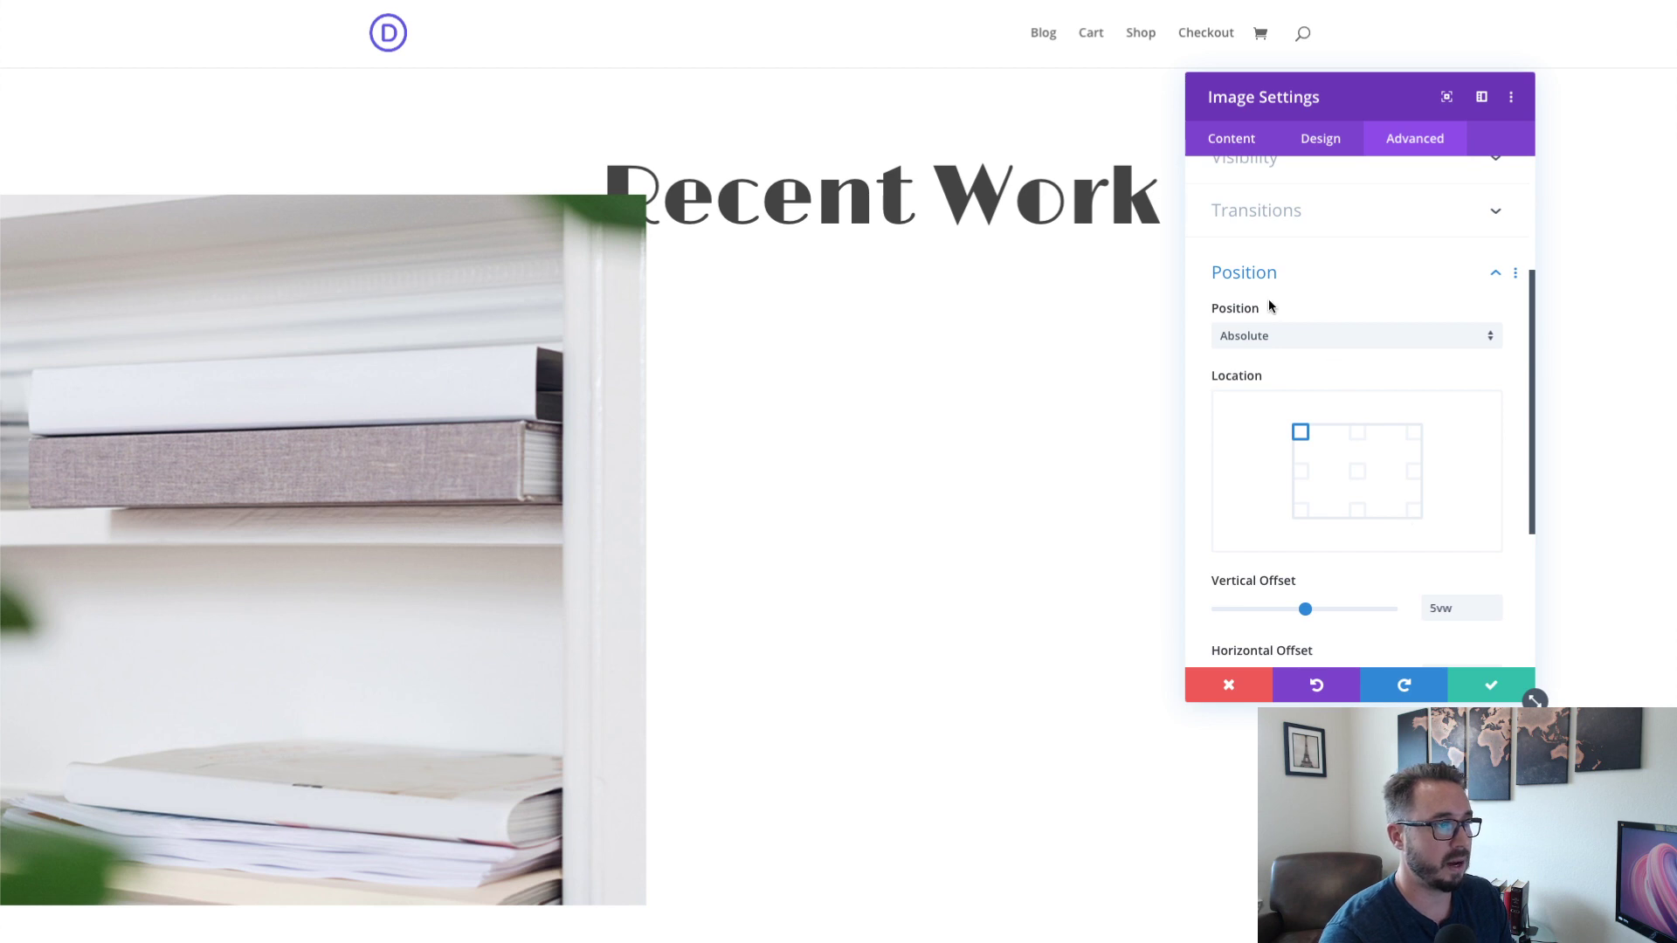
{"action": "left_click", "coordinate": [1301, 308]}
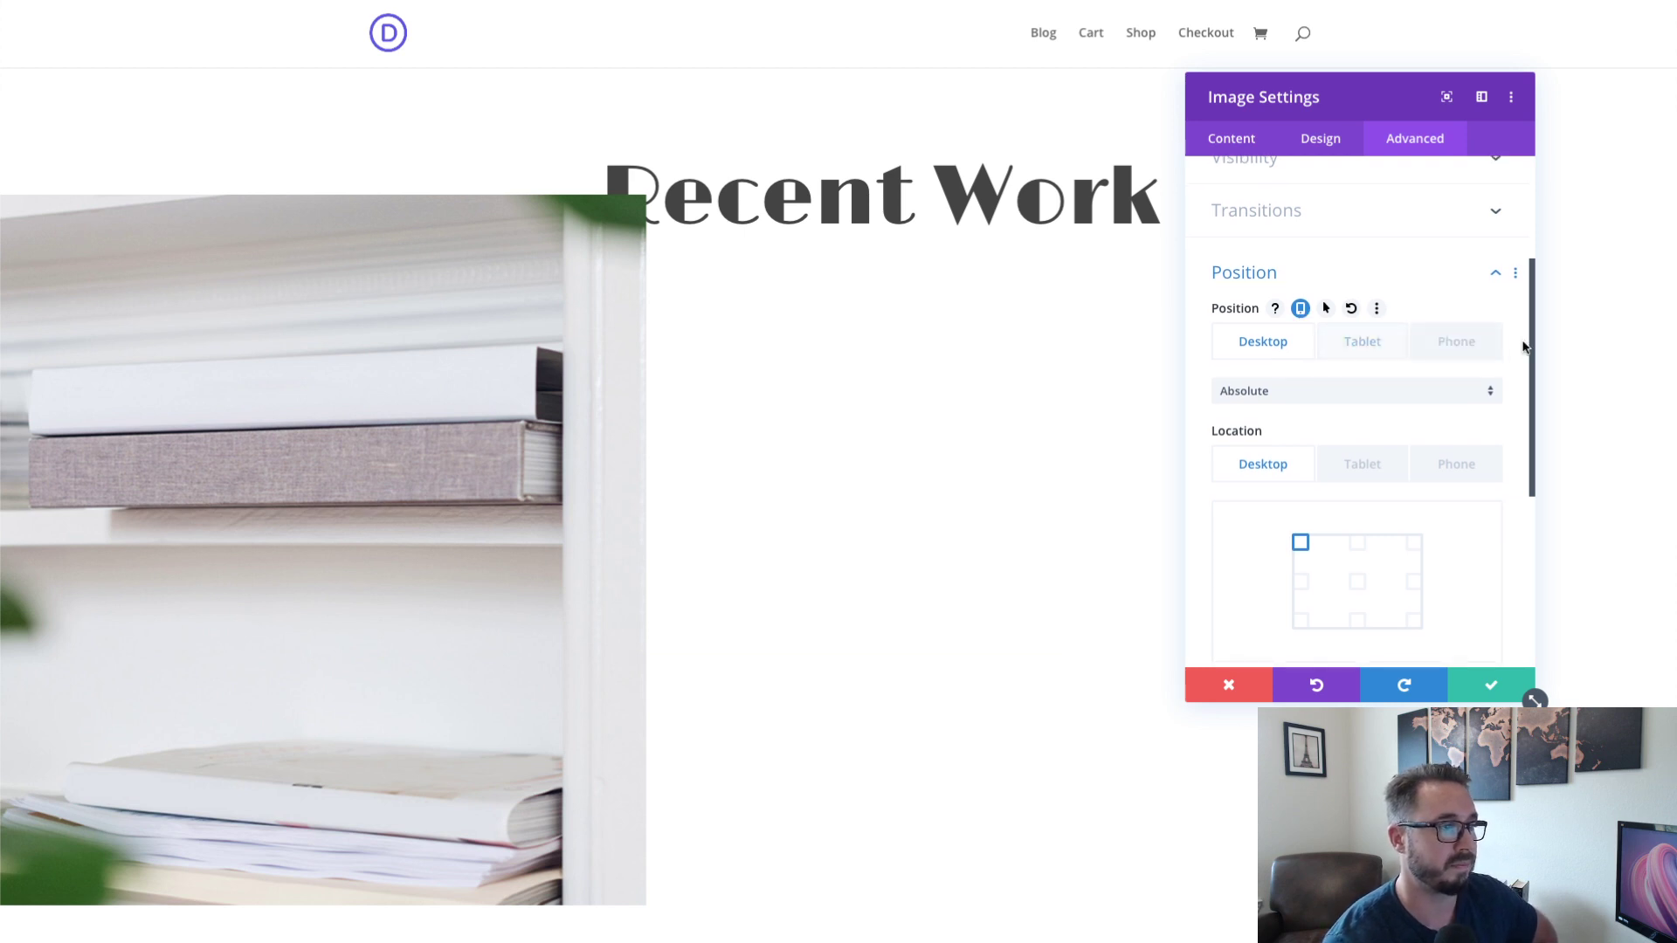
{"action": "left_click", "coordinate": [1485, 346]}
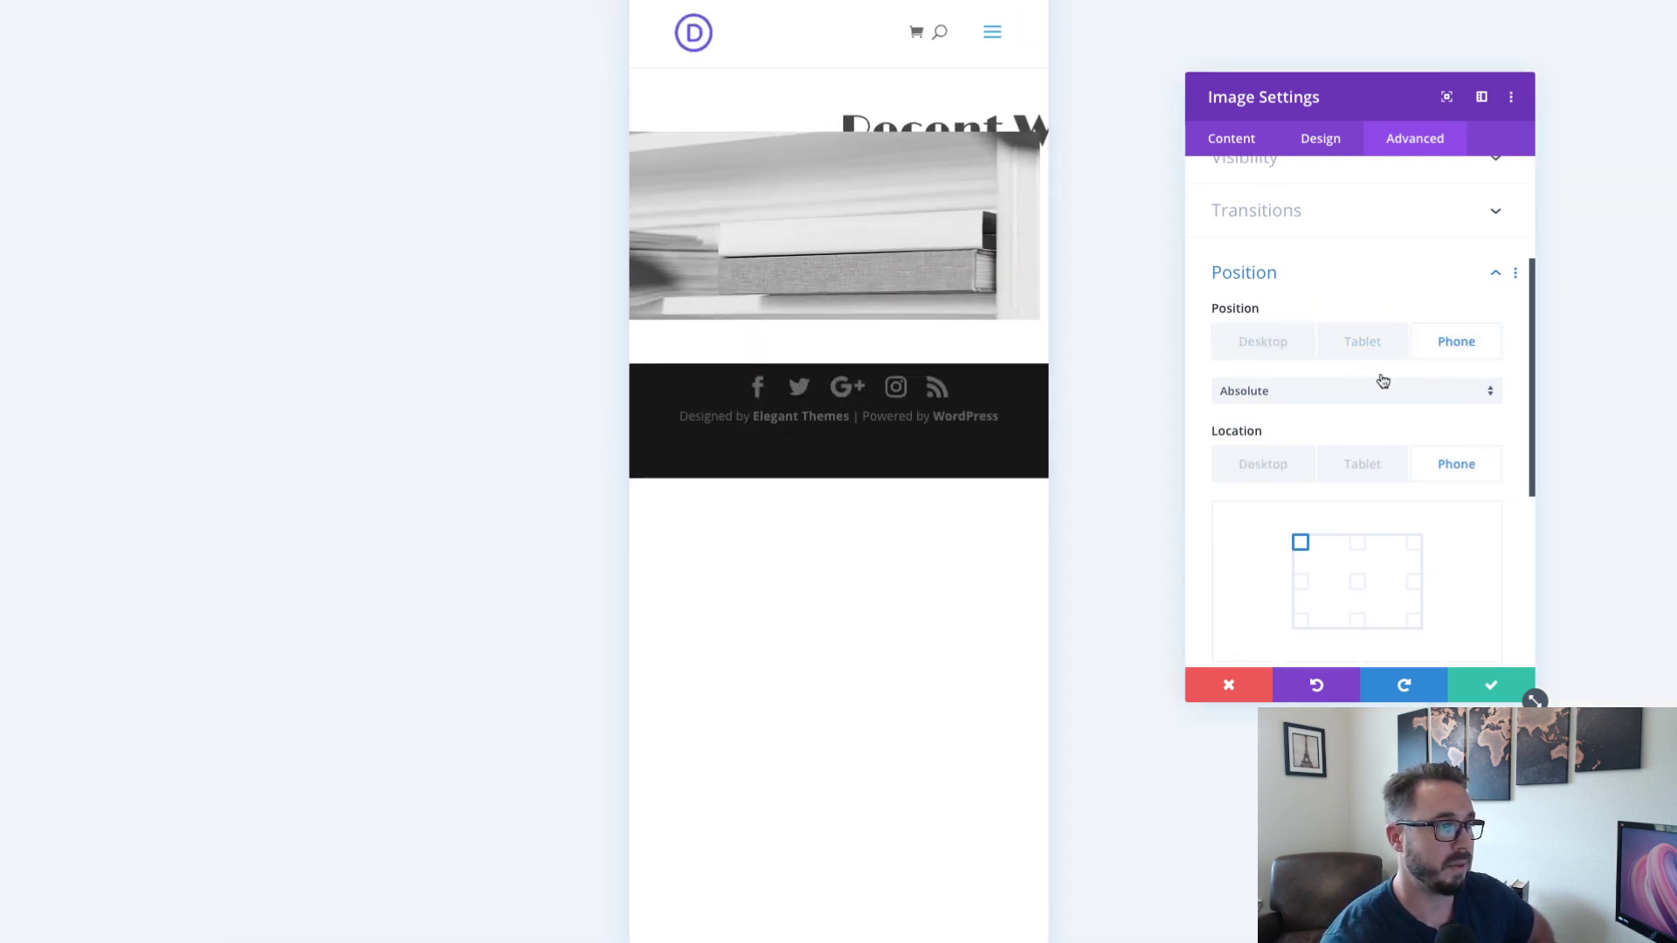
{"action": "left_click", "coordinate": [1326, 395]}
{"action": "left_click", "coordinate": [1310, 409]}
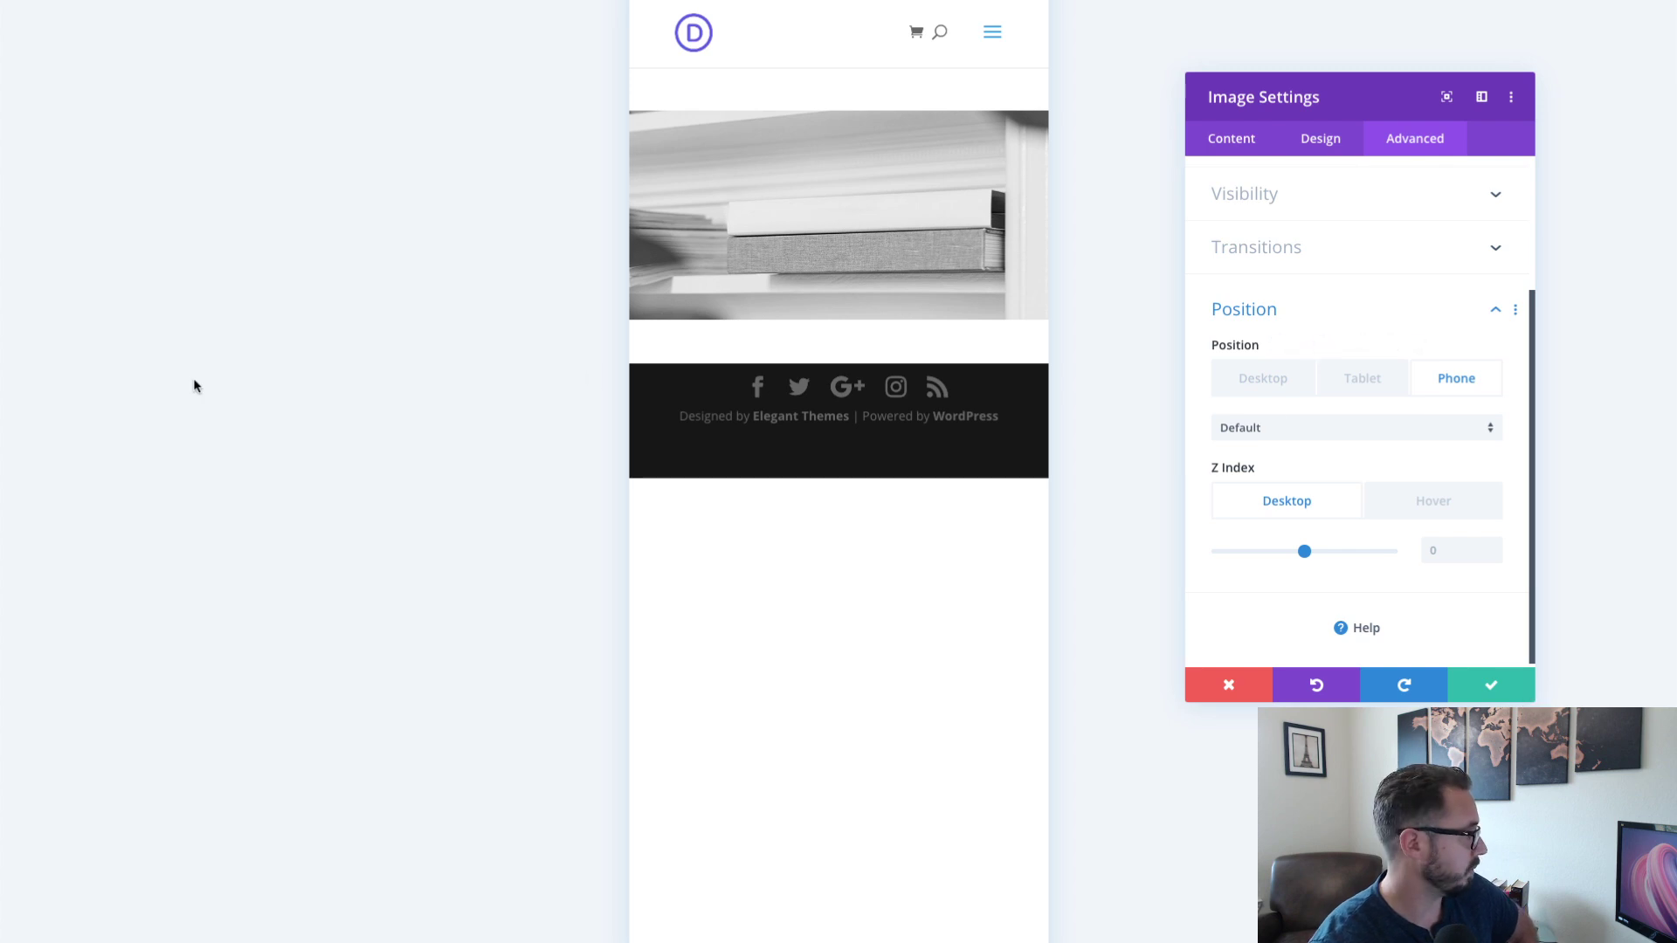
{"action": "scroll", "coordinate": [1407, 370], "scroll_direction": "up", "scroll_amount": 1}
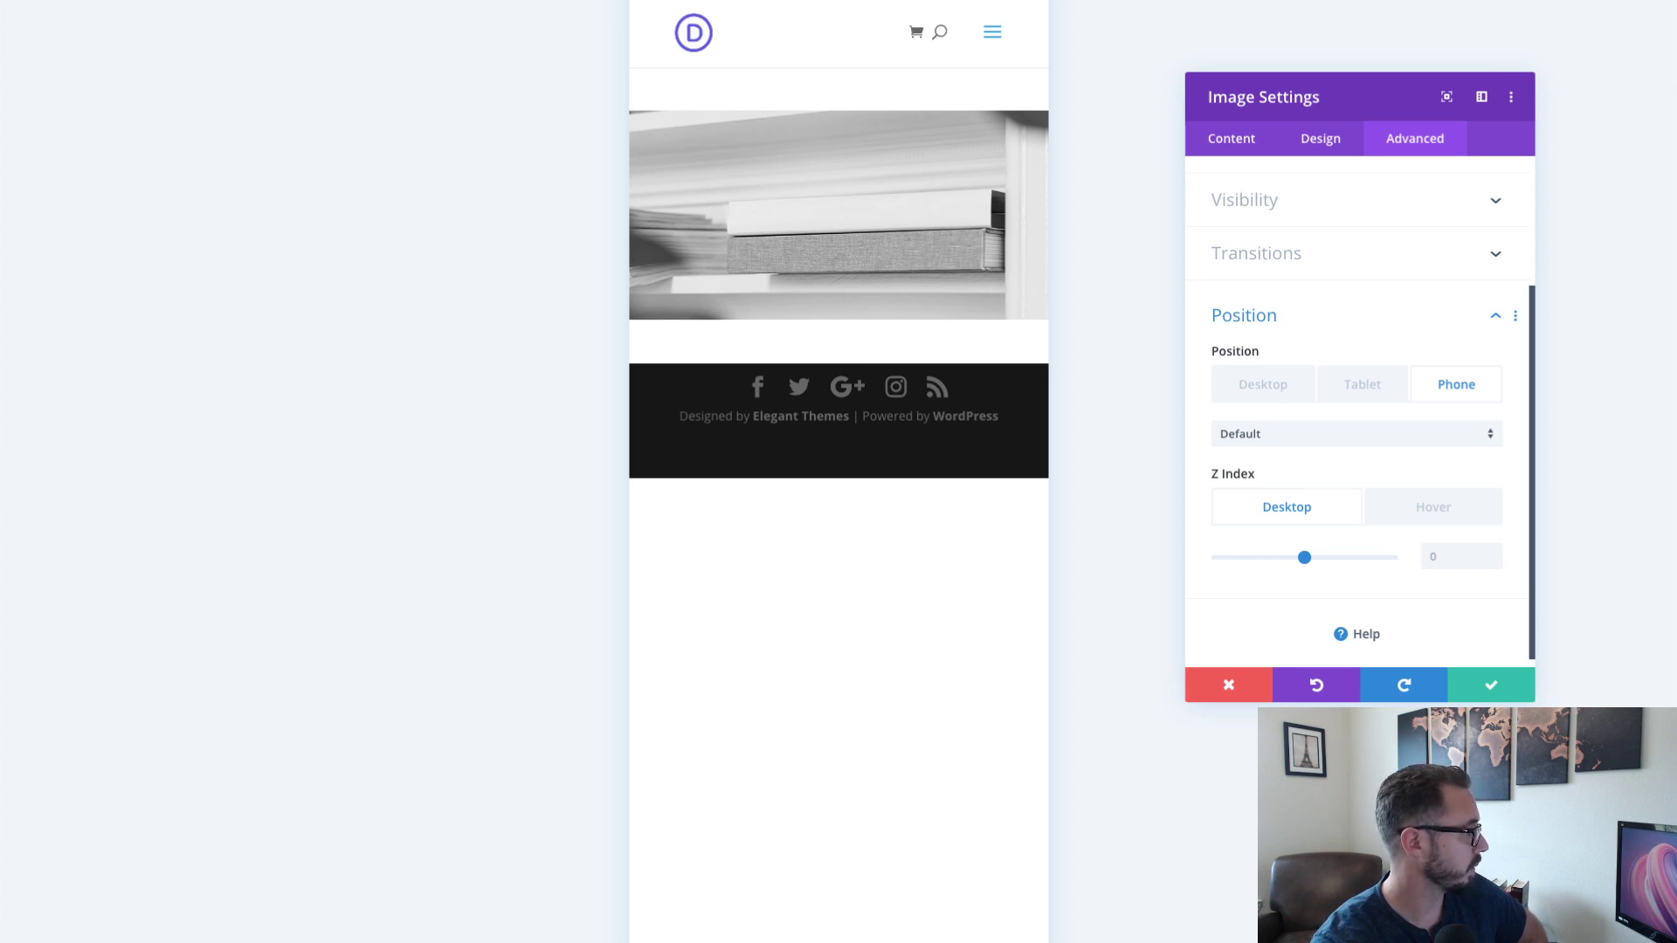
- Set the image's desktop max width to 20vw in its sizing options
{"action": "left_click", "coordinate": [1263, 385]}
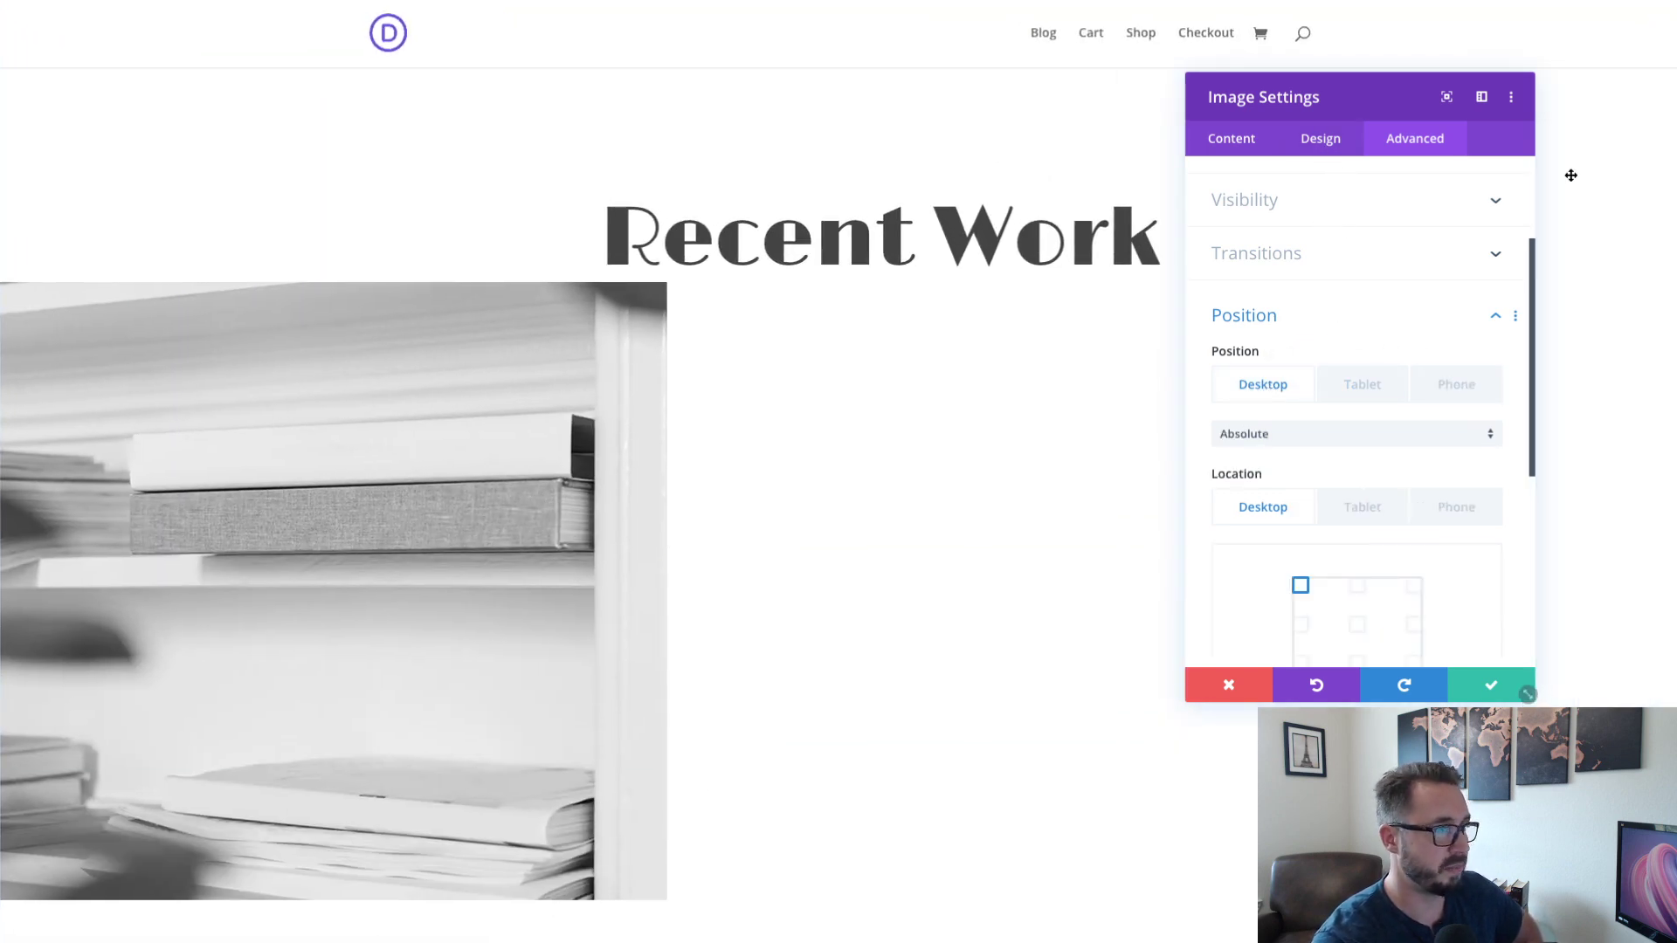
{"action": "left_click", "coordinate": [1326, 142]}
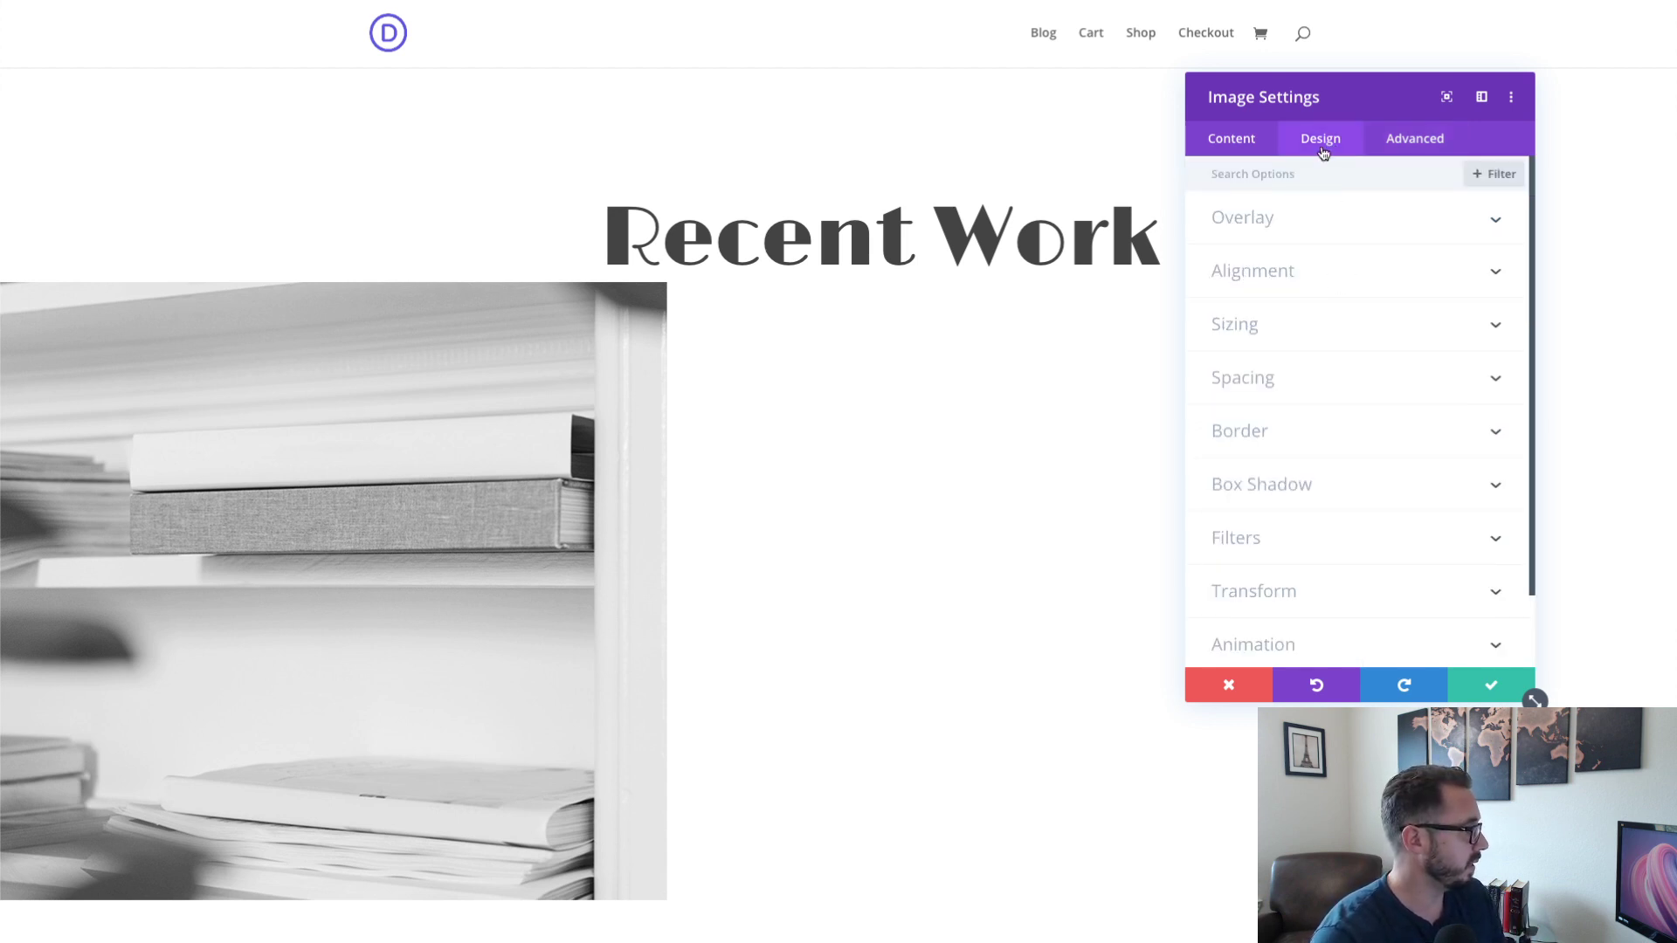
{"action": "left_click", "coordinate": [1424, 187]}
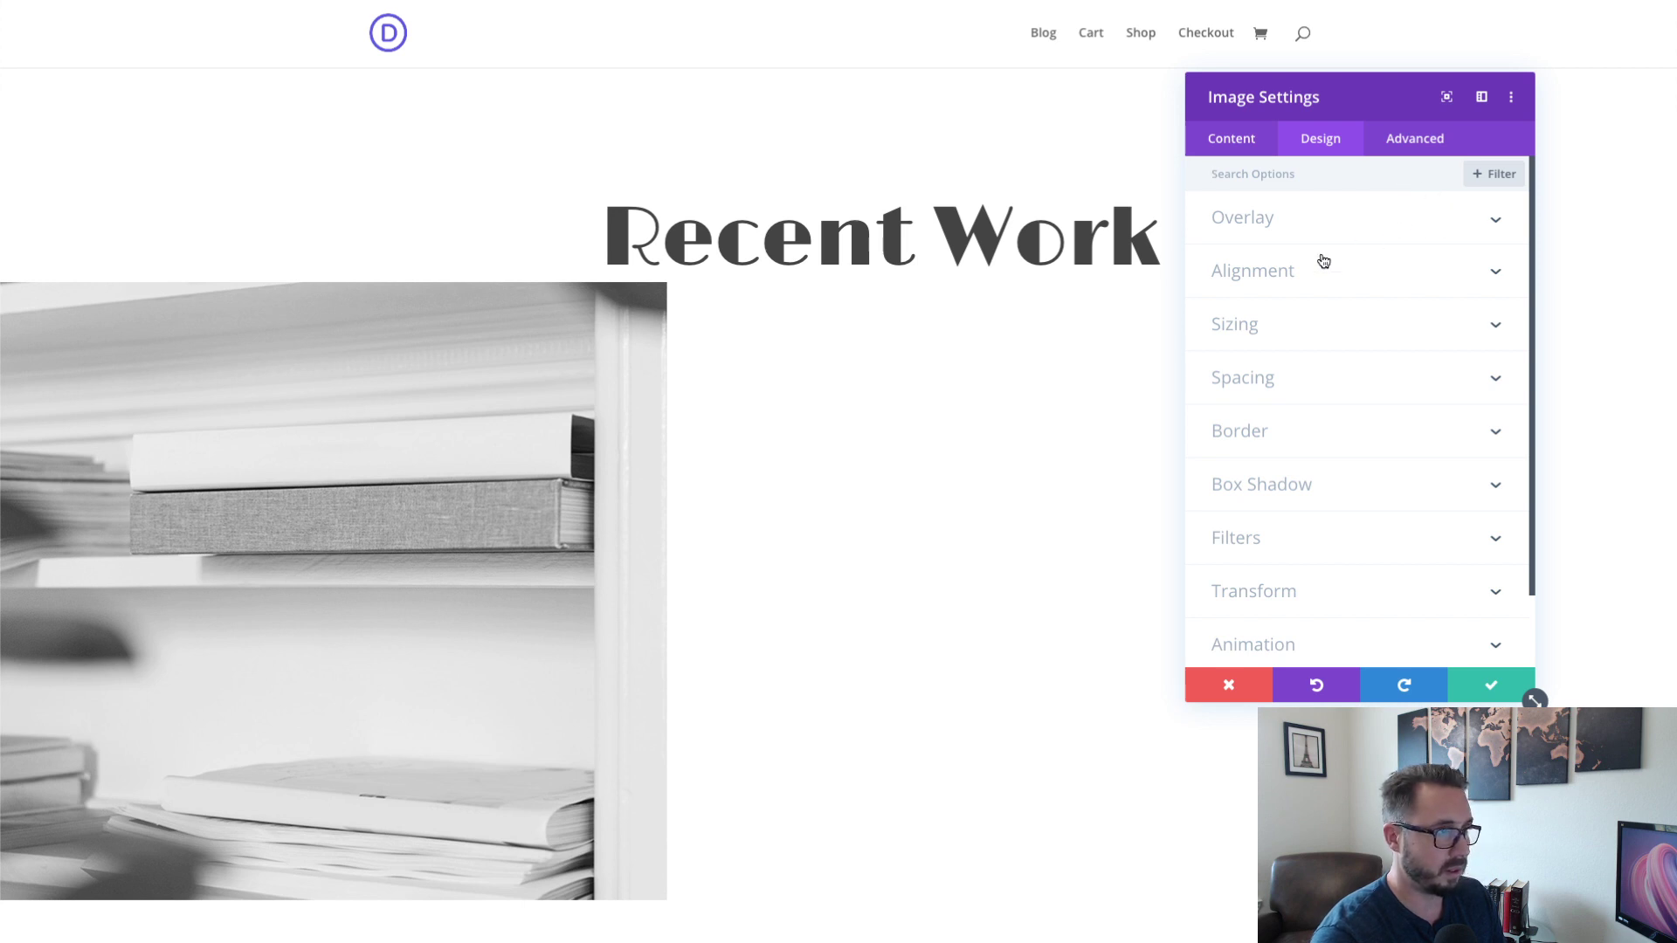
{"action": "left_click", "coordinate": [1294, 329]}
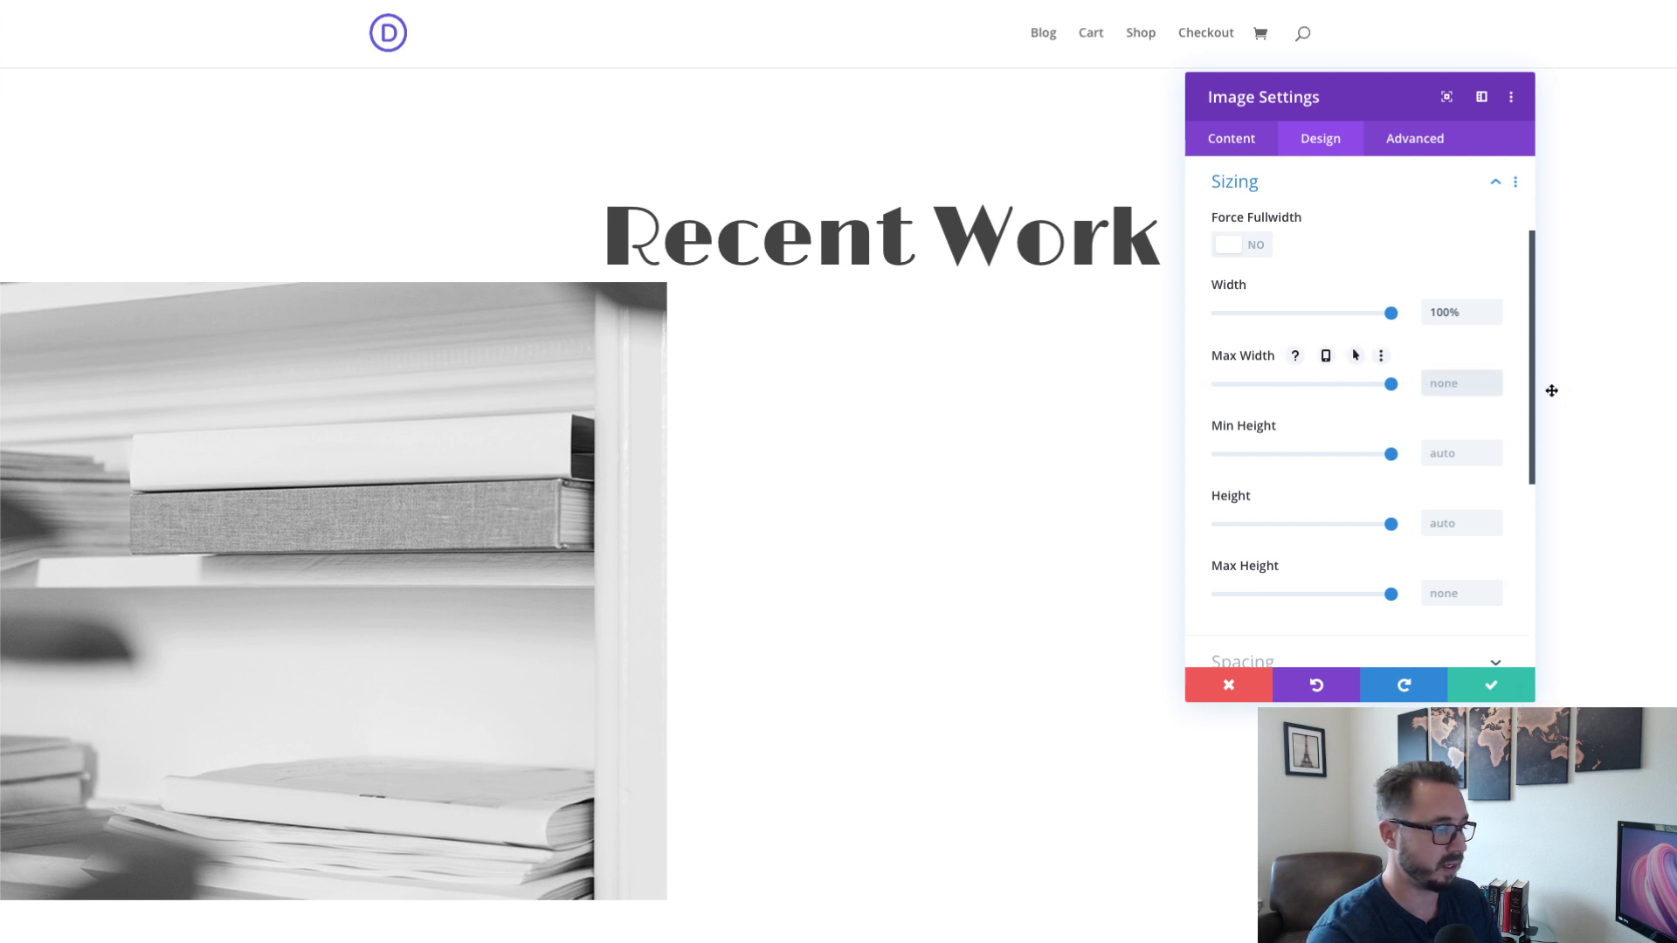
{"action": "type", "text": "20vw"}
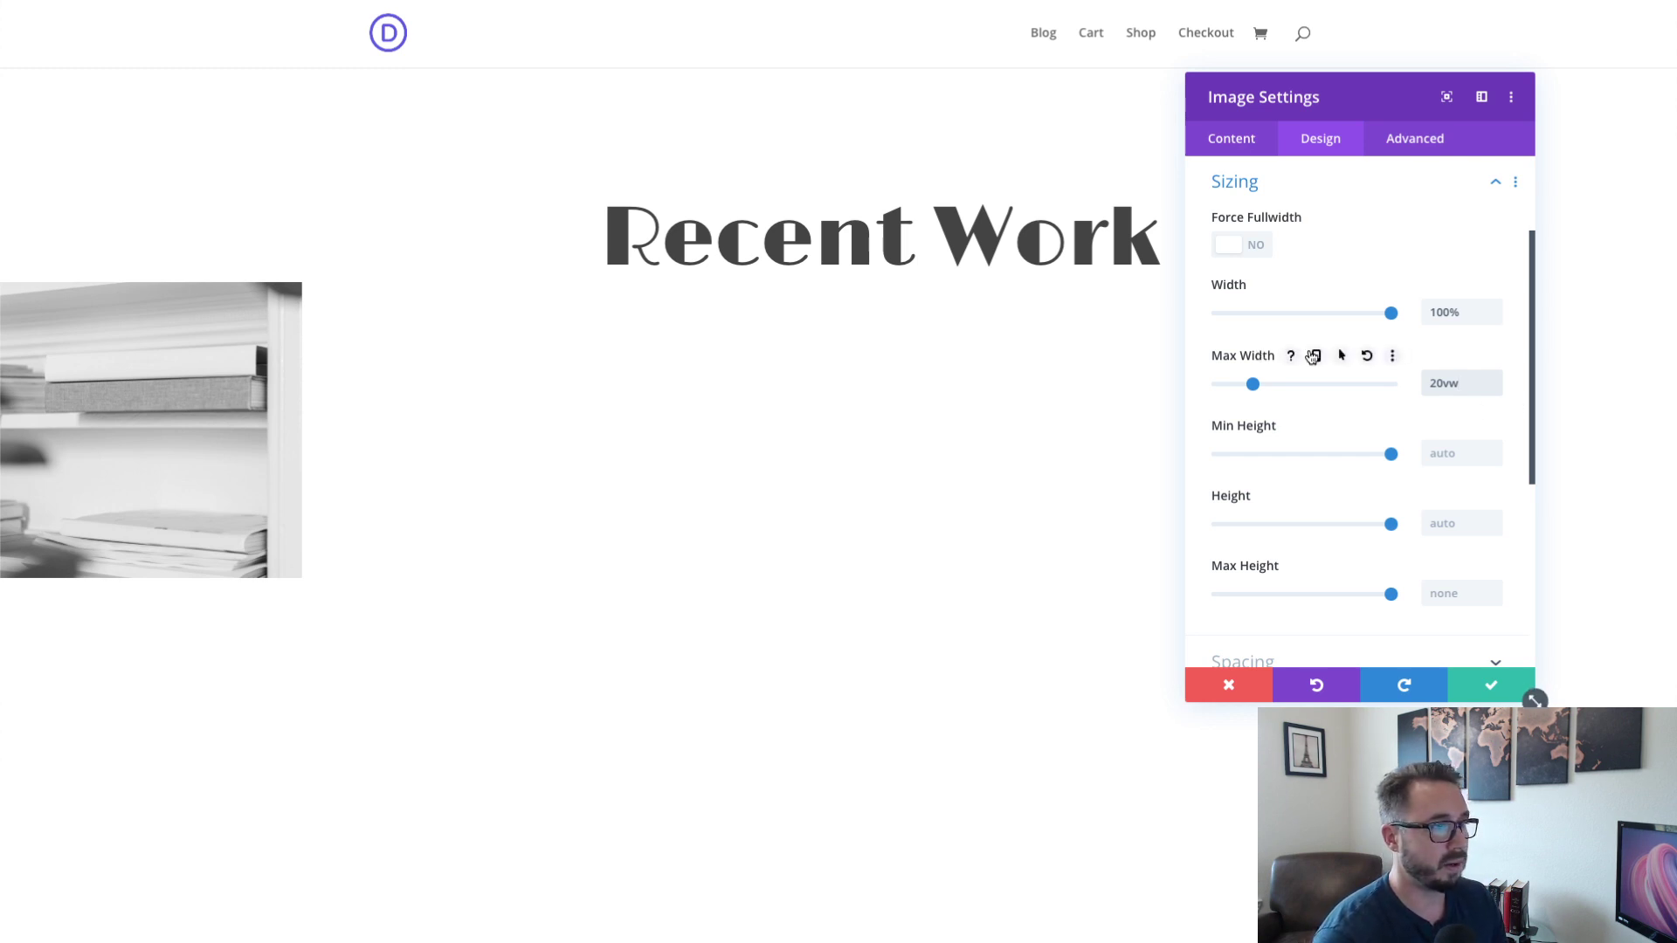
- Enable responsive values for the image's max width and set the tablet max width to 20vw
{"action": "left_click", "coordinate": [1317, 357]}
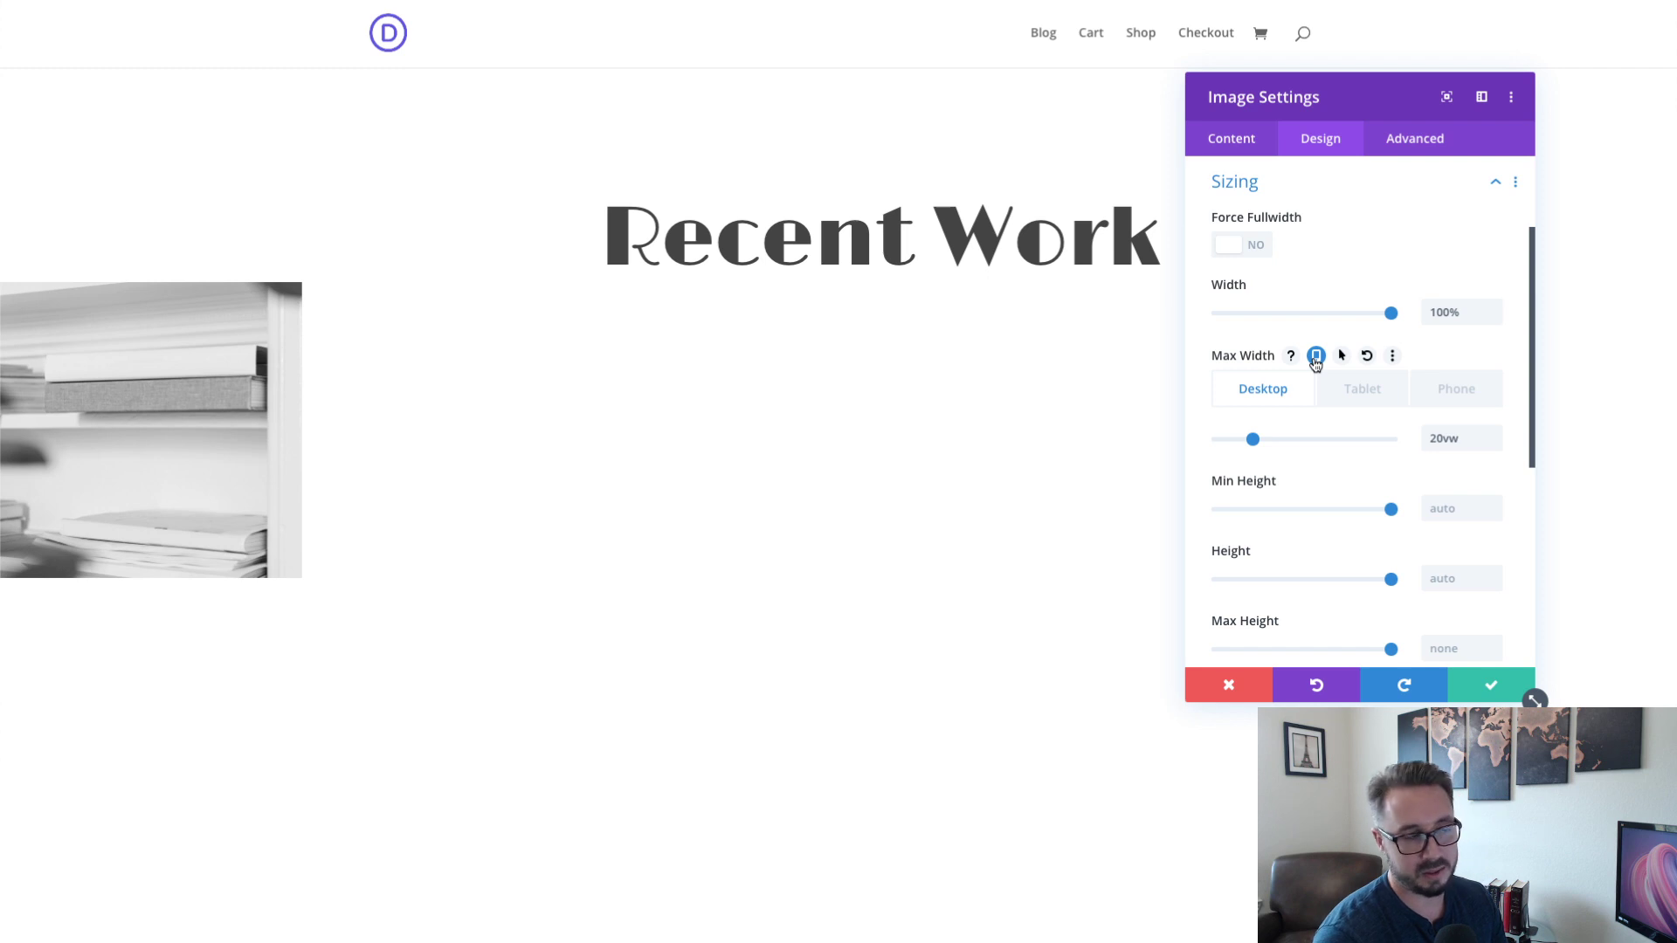
{"action": "left_click", "coordinate": [1363, 389]}
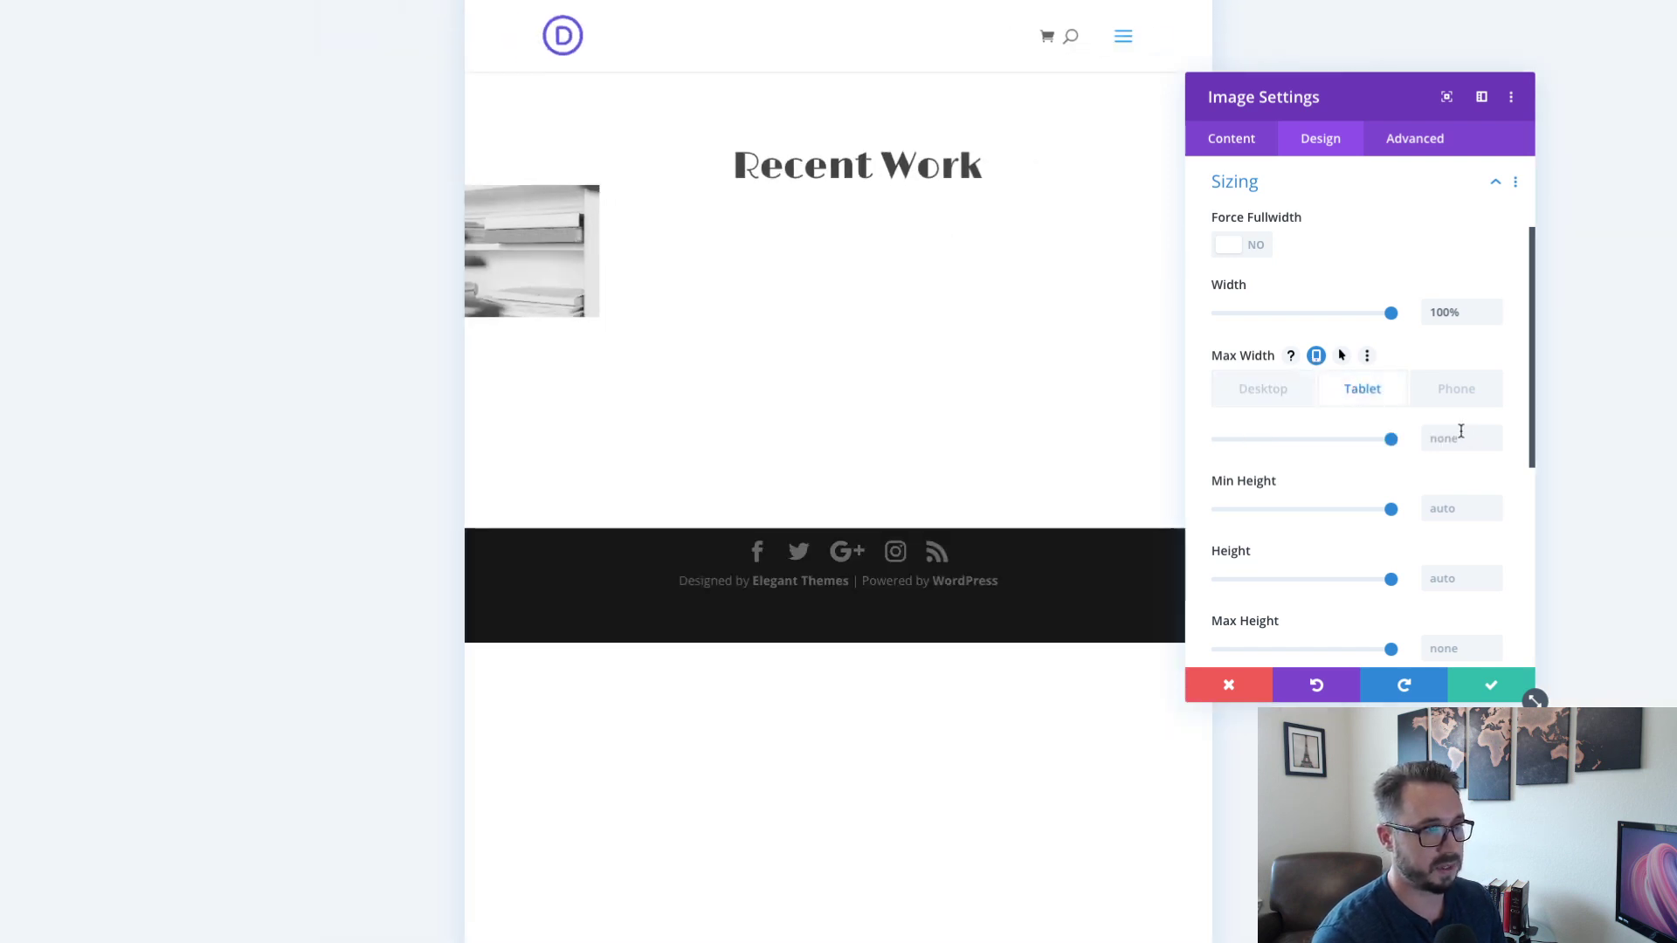
{"action": "left_click", "coordinate": [1460, 431]}
{"action": "type", "text": "2"}
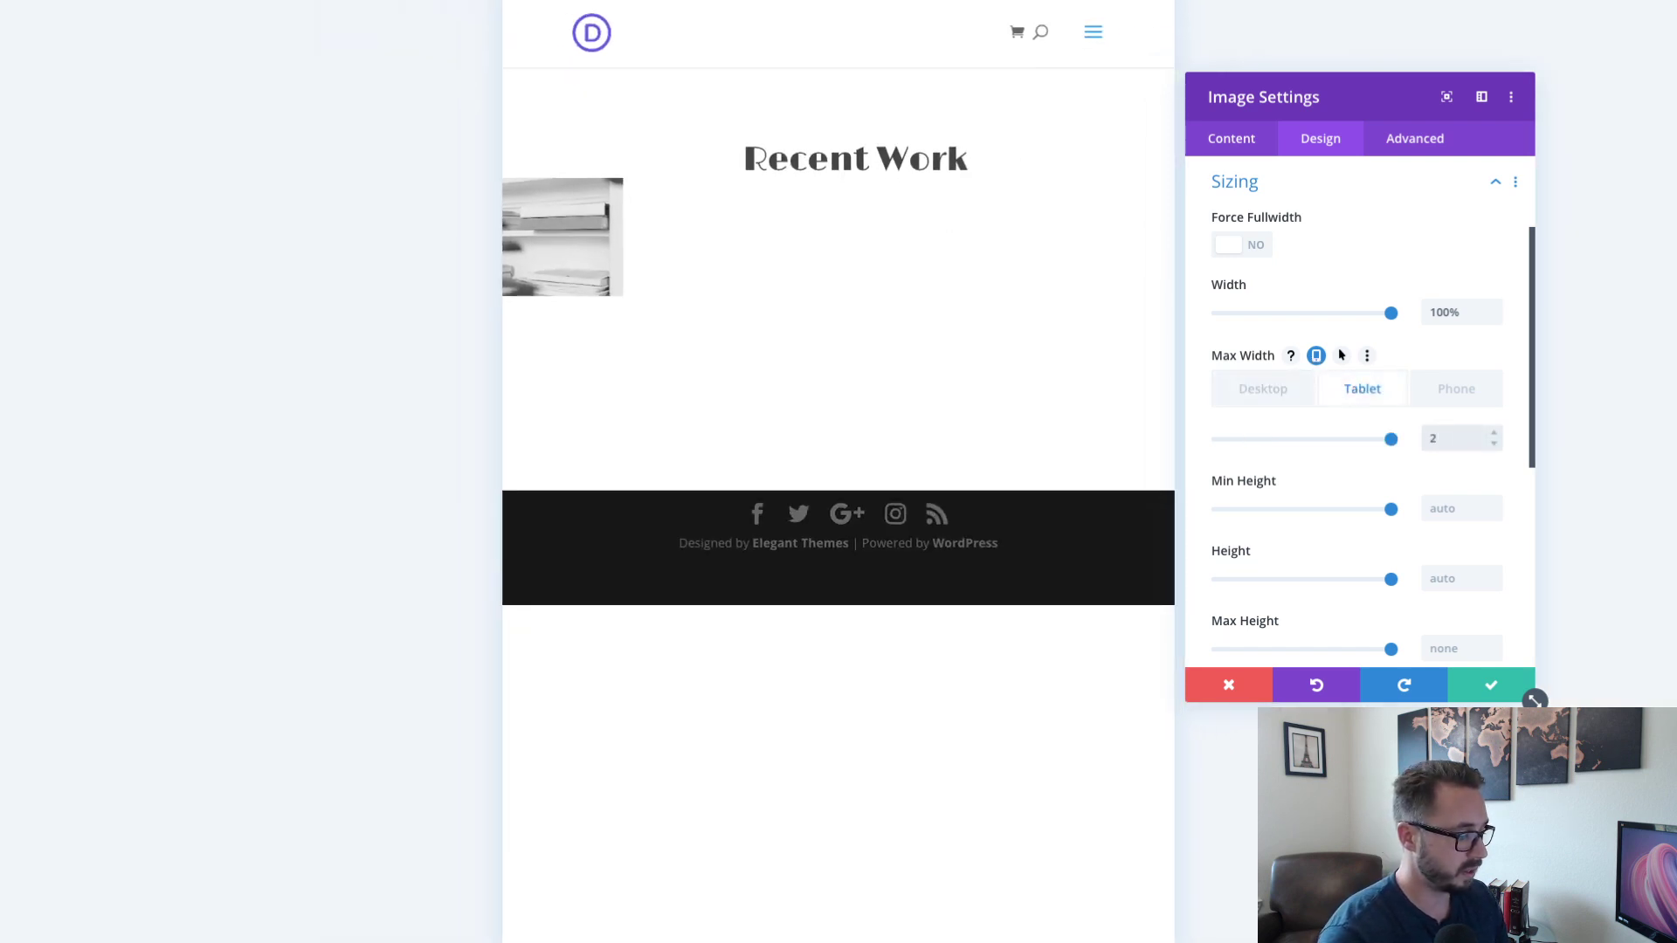
{"action": "type", "text": "px0vw"}
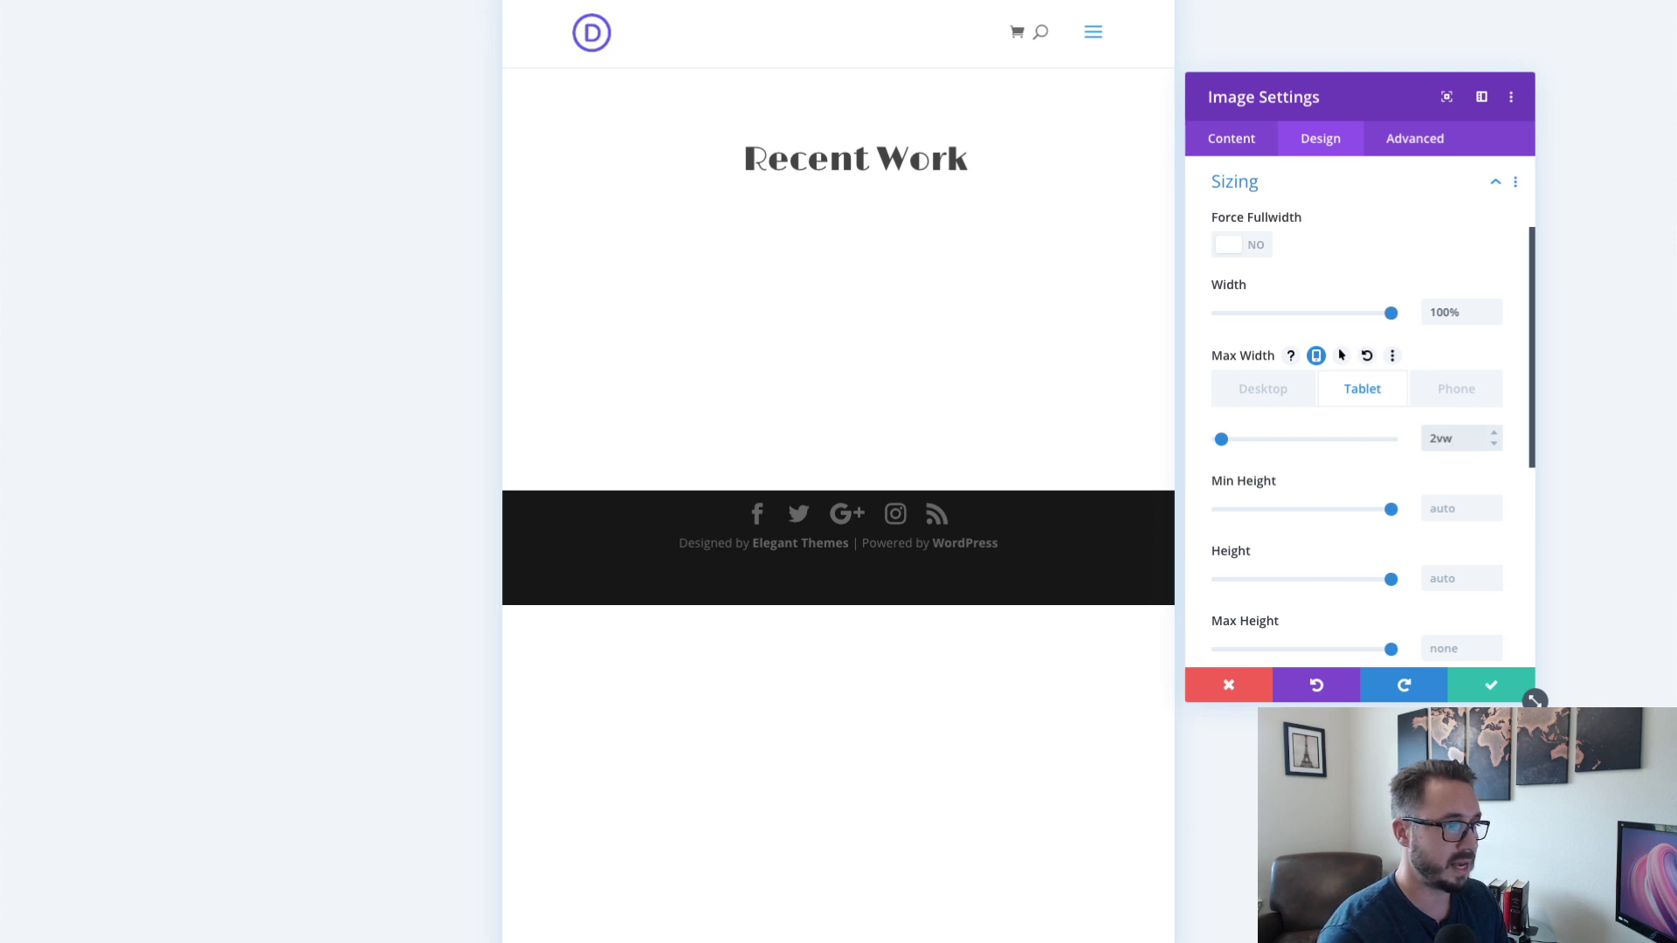
{"action": "key", "text": "BackSpace"}
{"action": "key", "text": "BackSpace"}
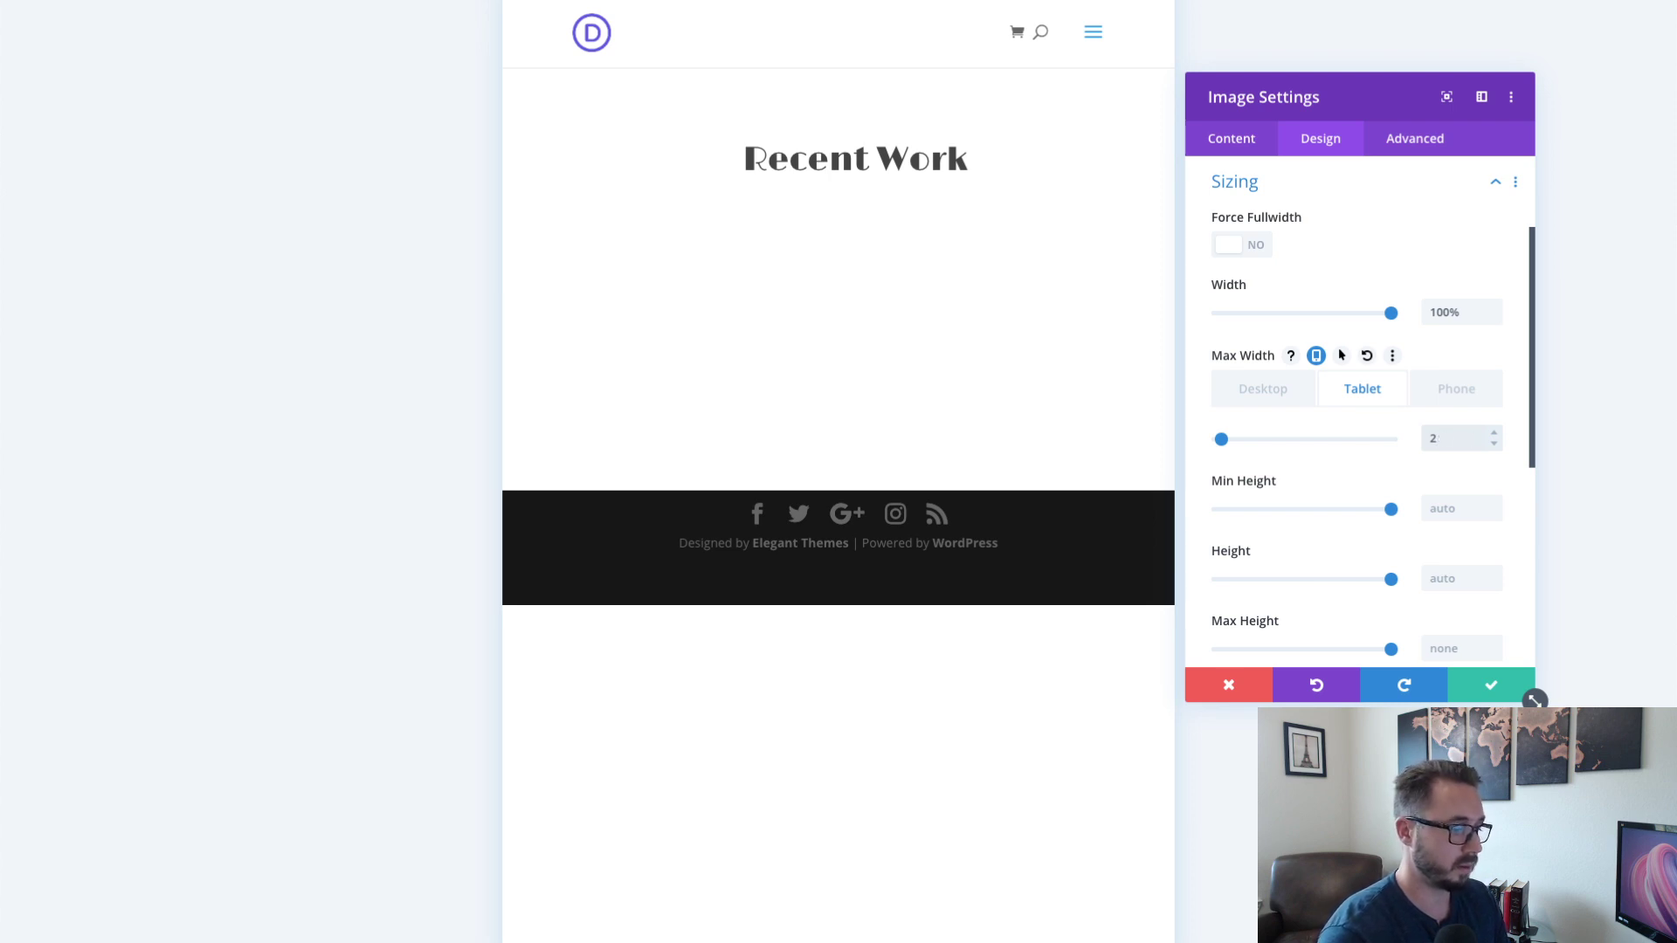
{"action": "type", "text": "0vw"}
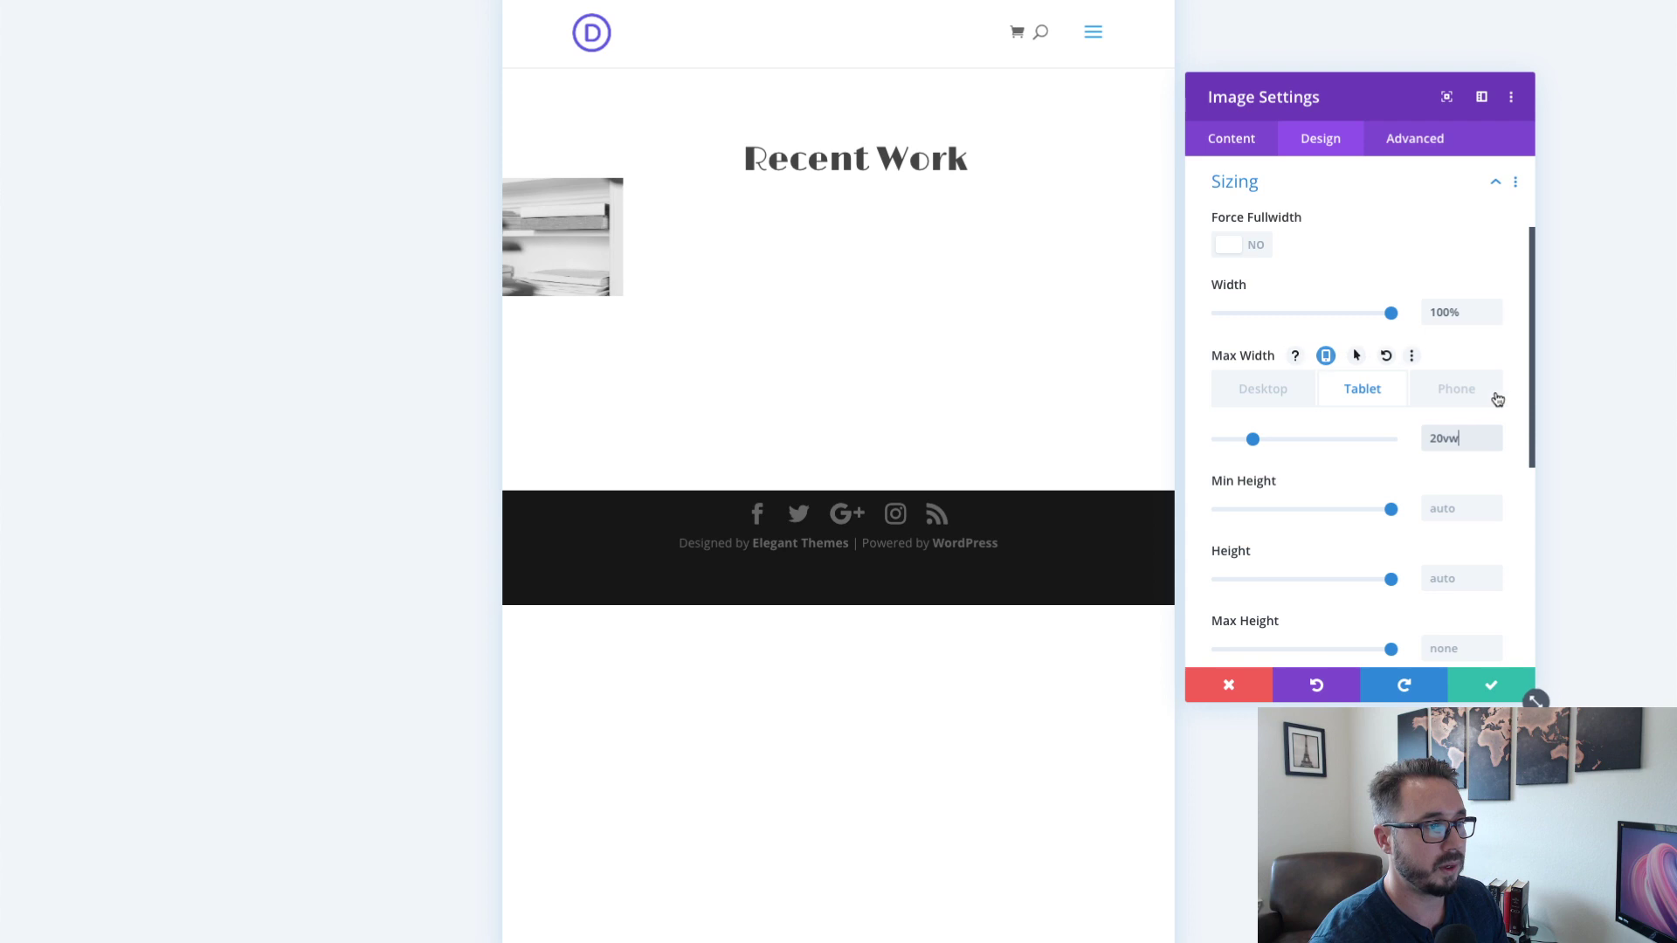
- Set the image's phone max width to 100% and return to the desktop values
{"action": "left_click", "coordinate": [1482, 397]}
{"action": "left_click", "coordinate": [1446, 447]}
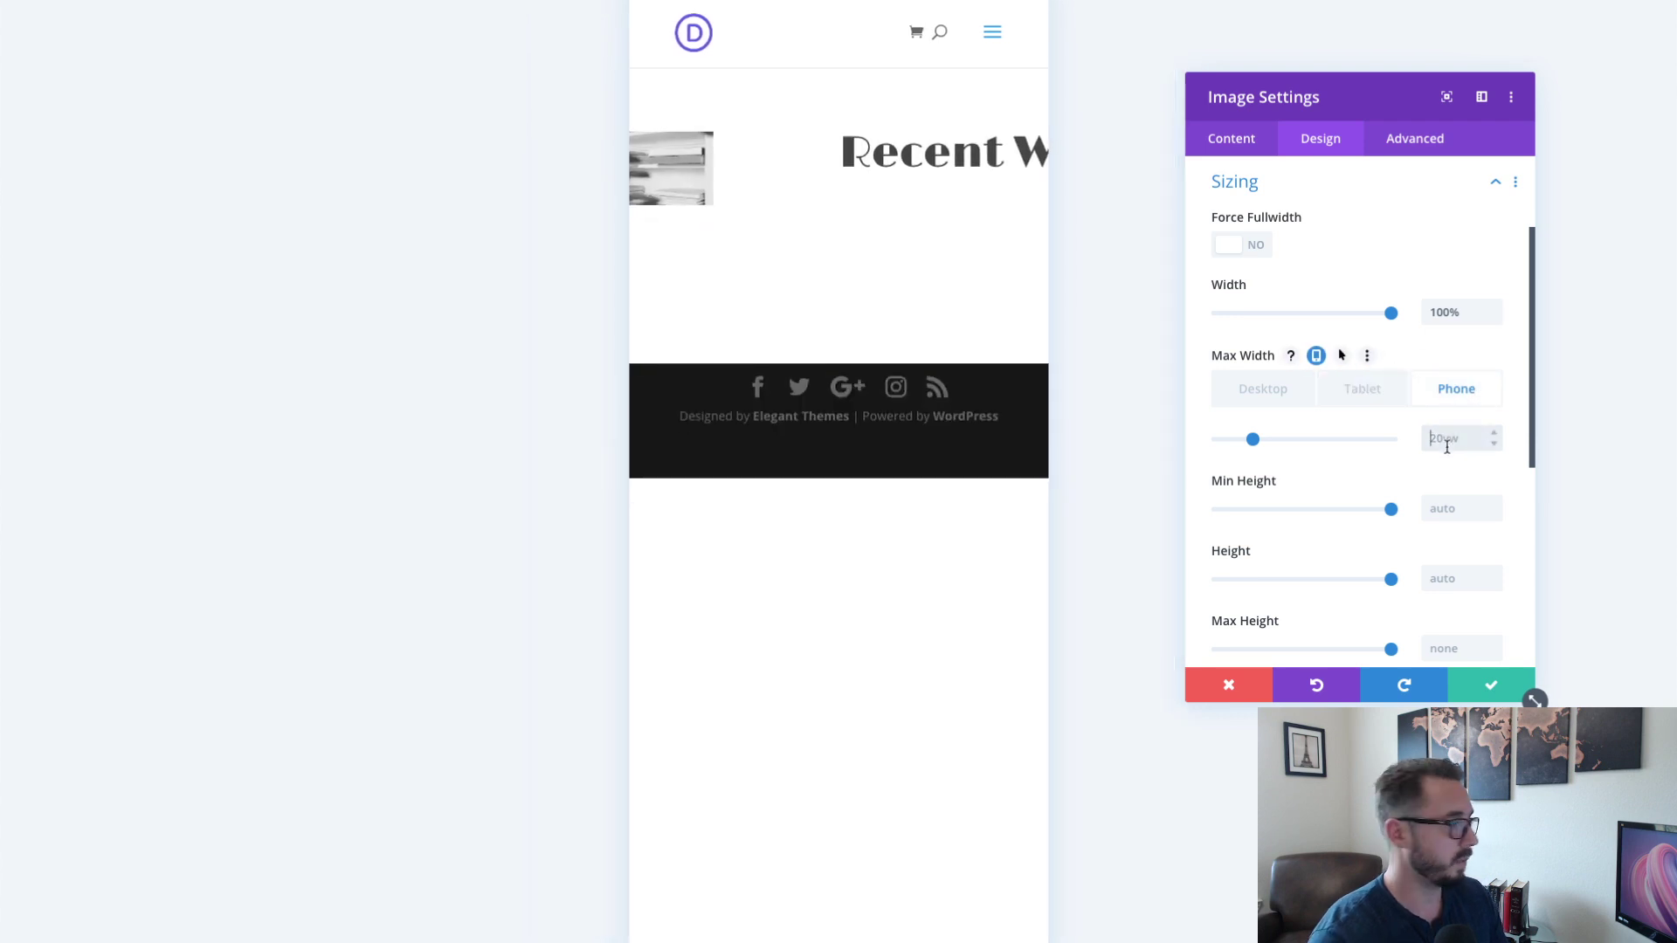
{"action": "type", "text": "100%"}
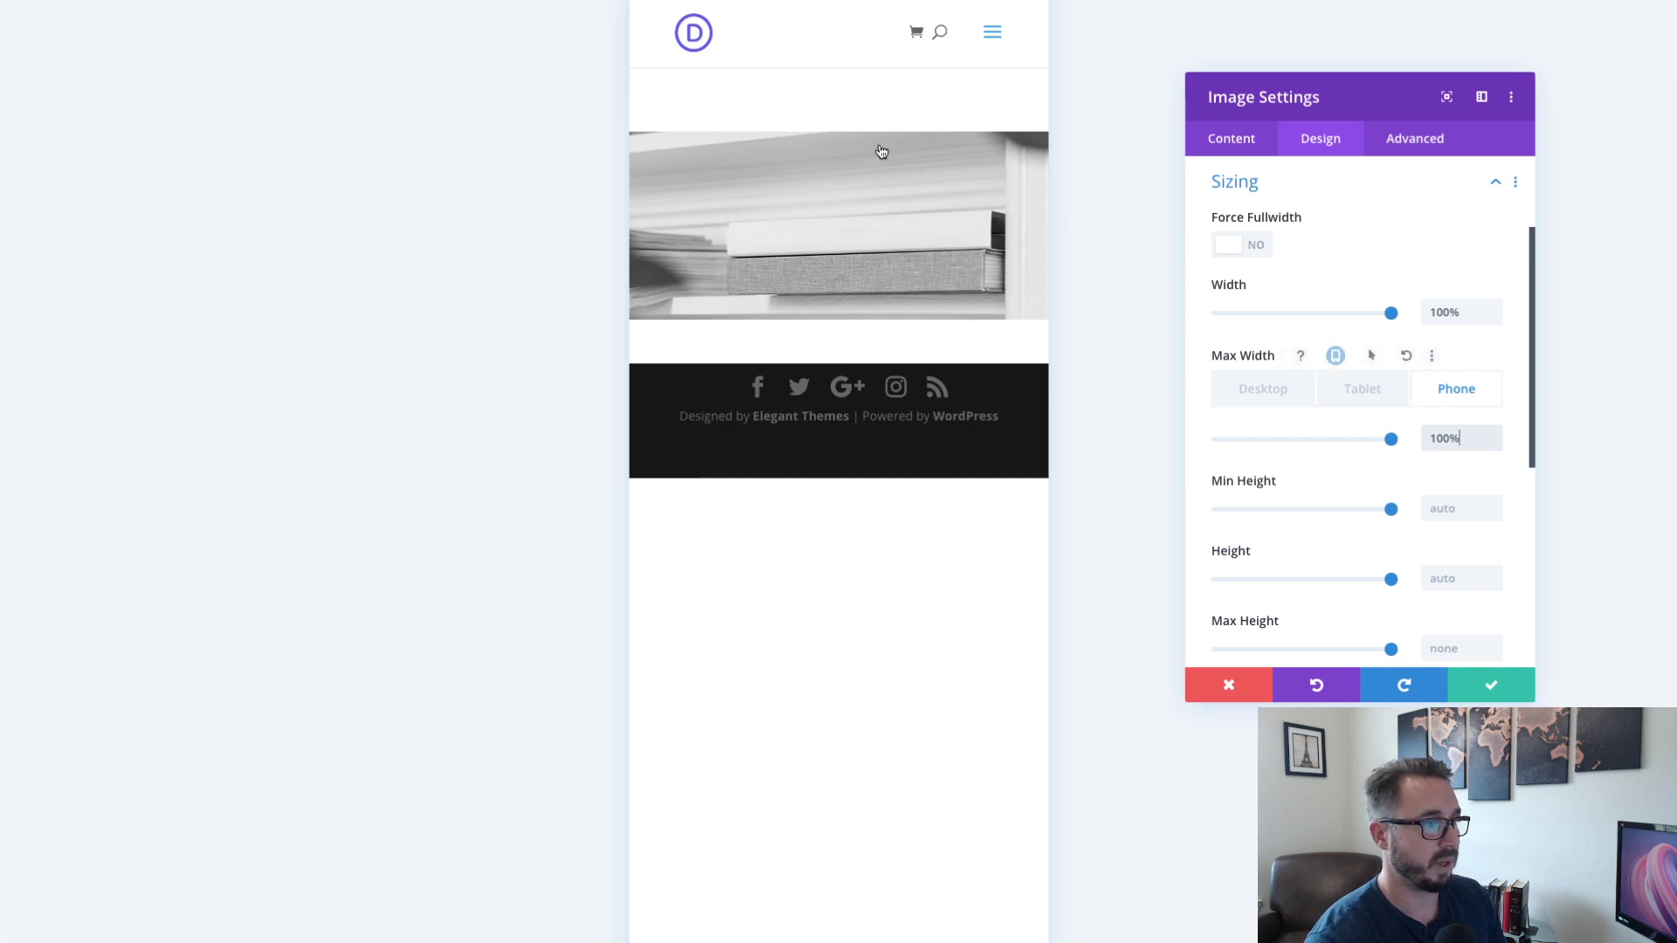
{"action": "left_click", "coordinate": [1266, 396]}
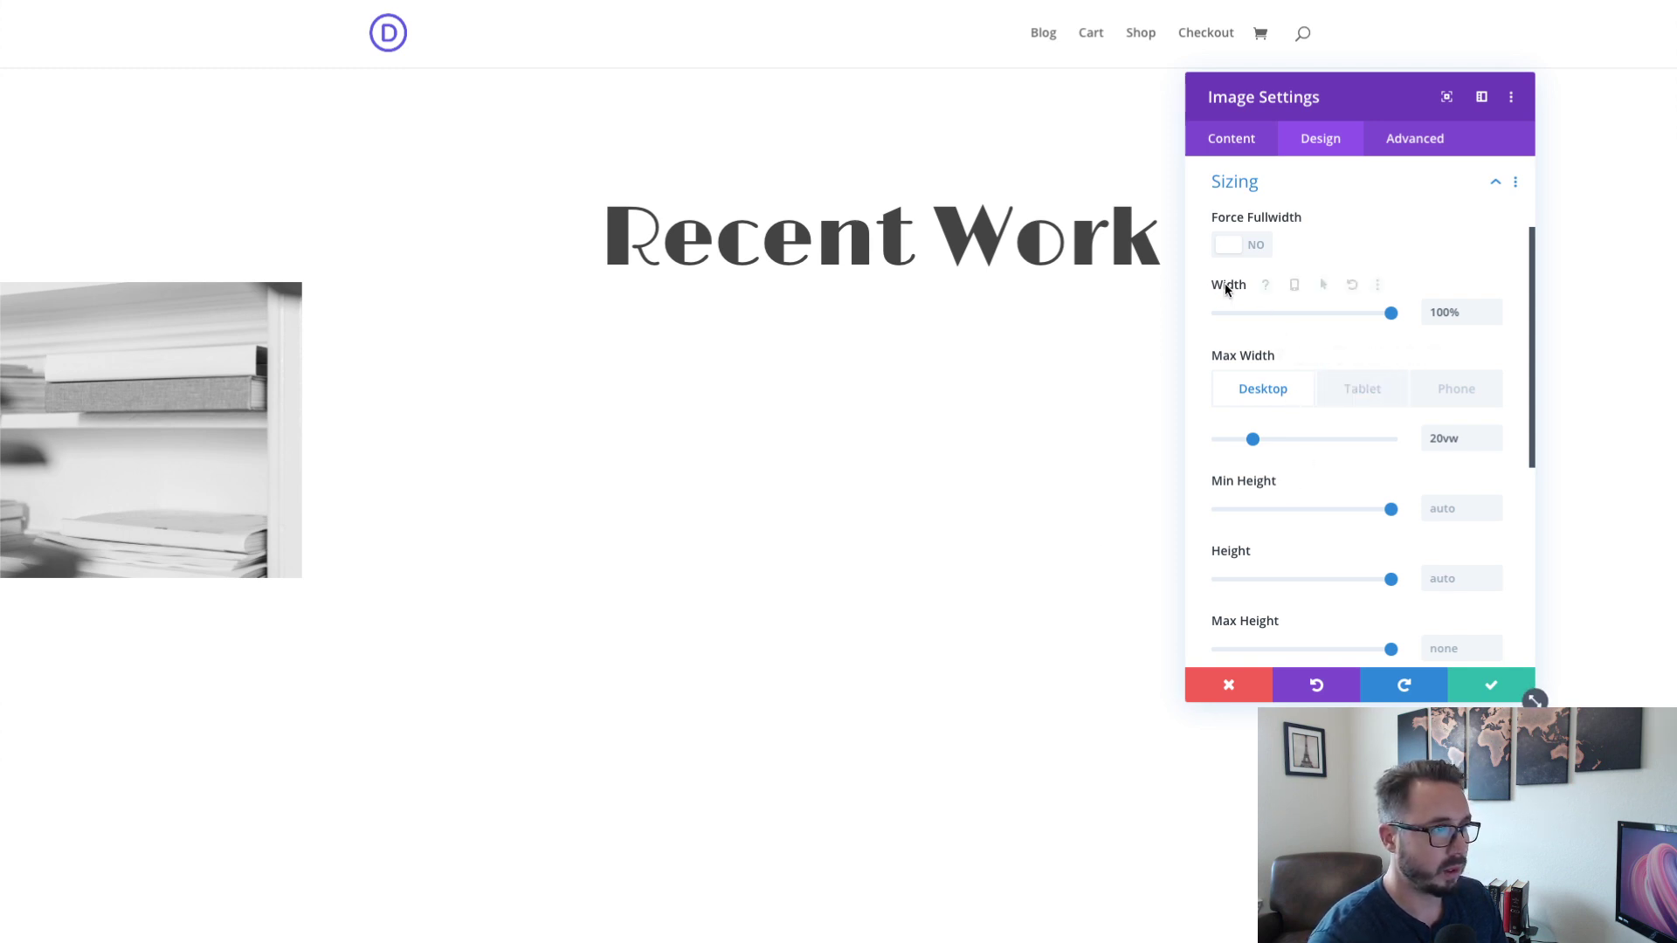
- Enable responsive values for the image's width, set the phone width to 75% and return to the desktop values
{"action": "left_click", "coordinate": [1287, 284]}
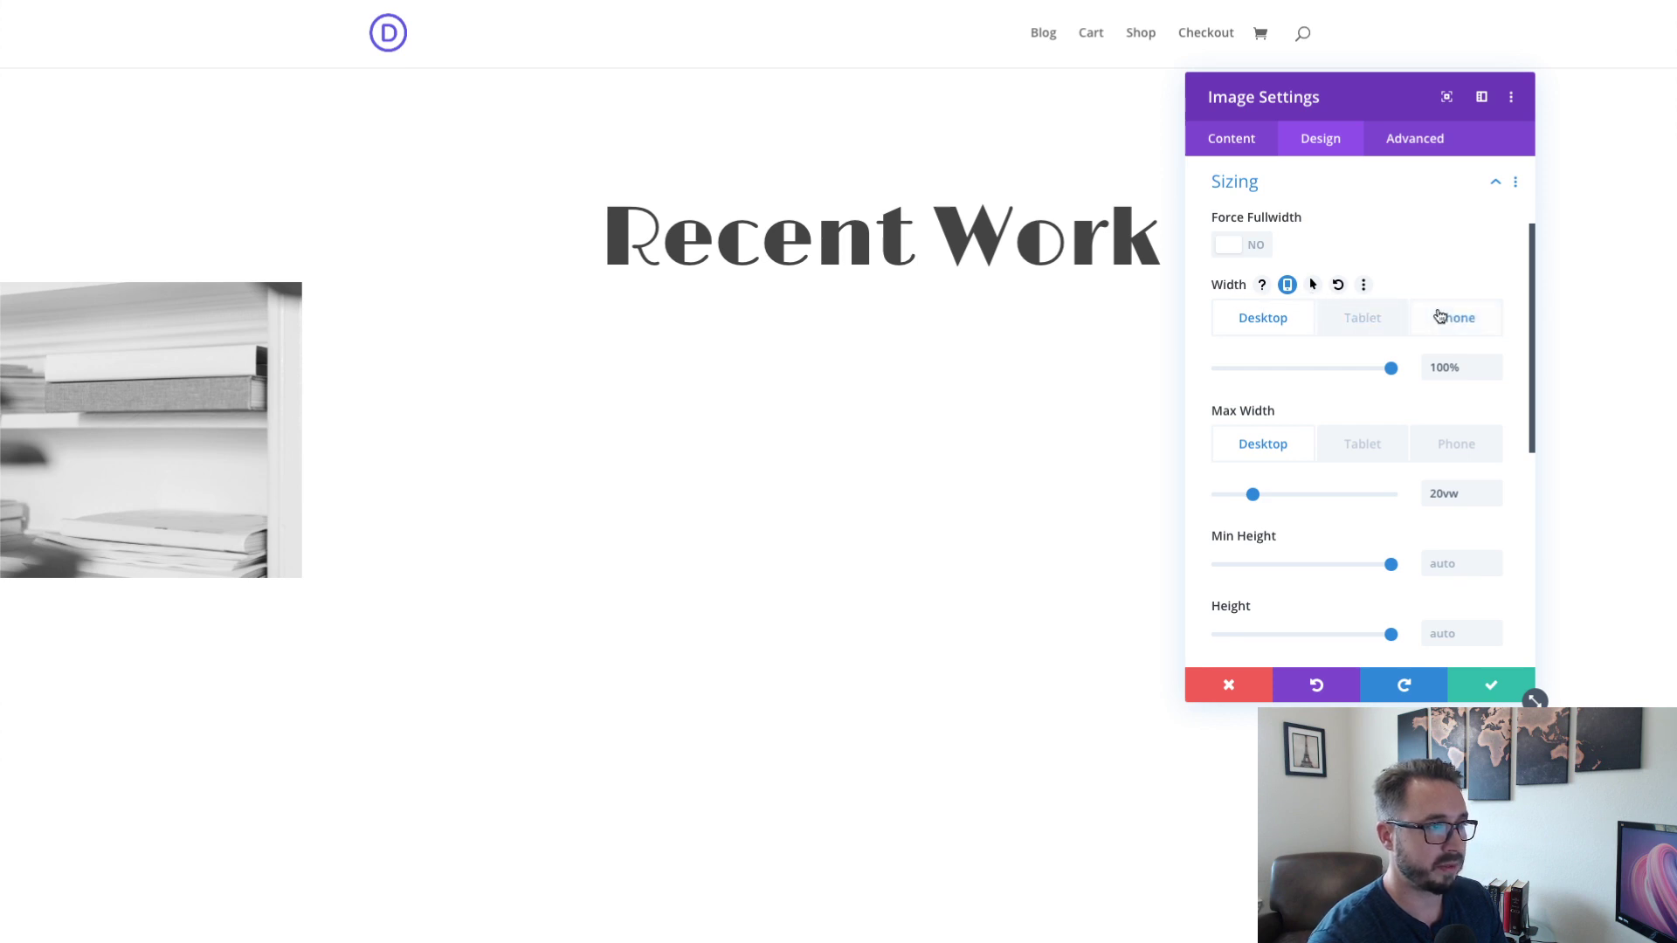
{"action": "left_click", "coordinate": [1494, 329]}
{"action": "left_click", "coordinate": [1466, 368]}
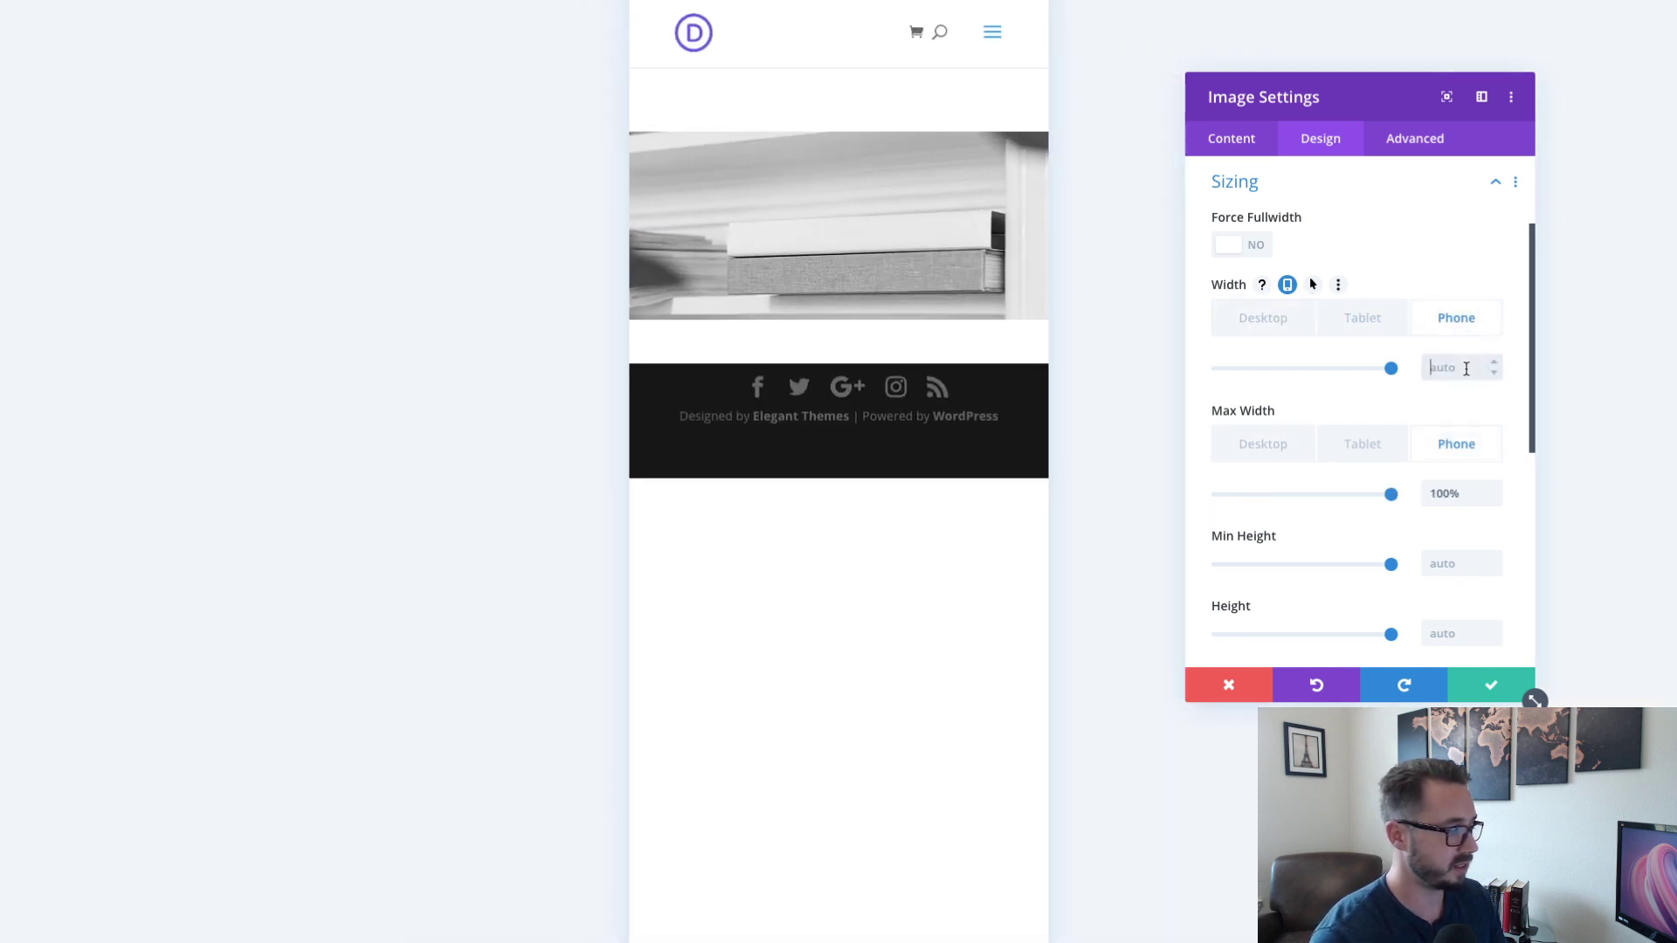
{"action": "type", "text": "75"}
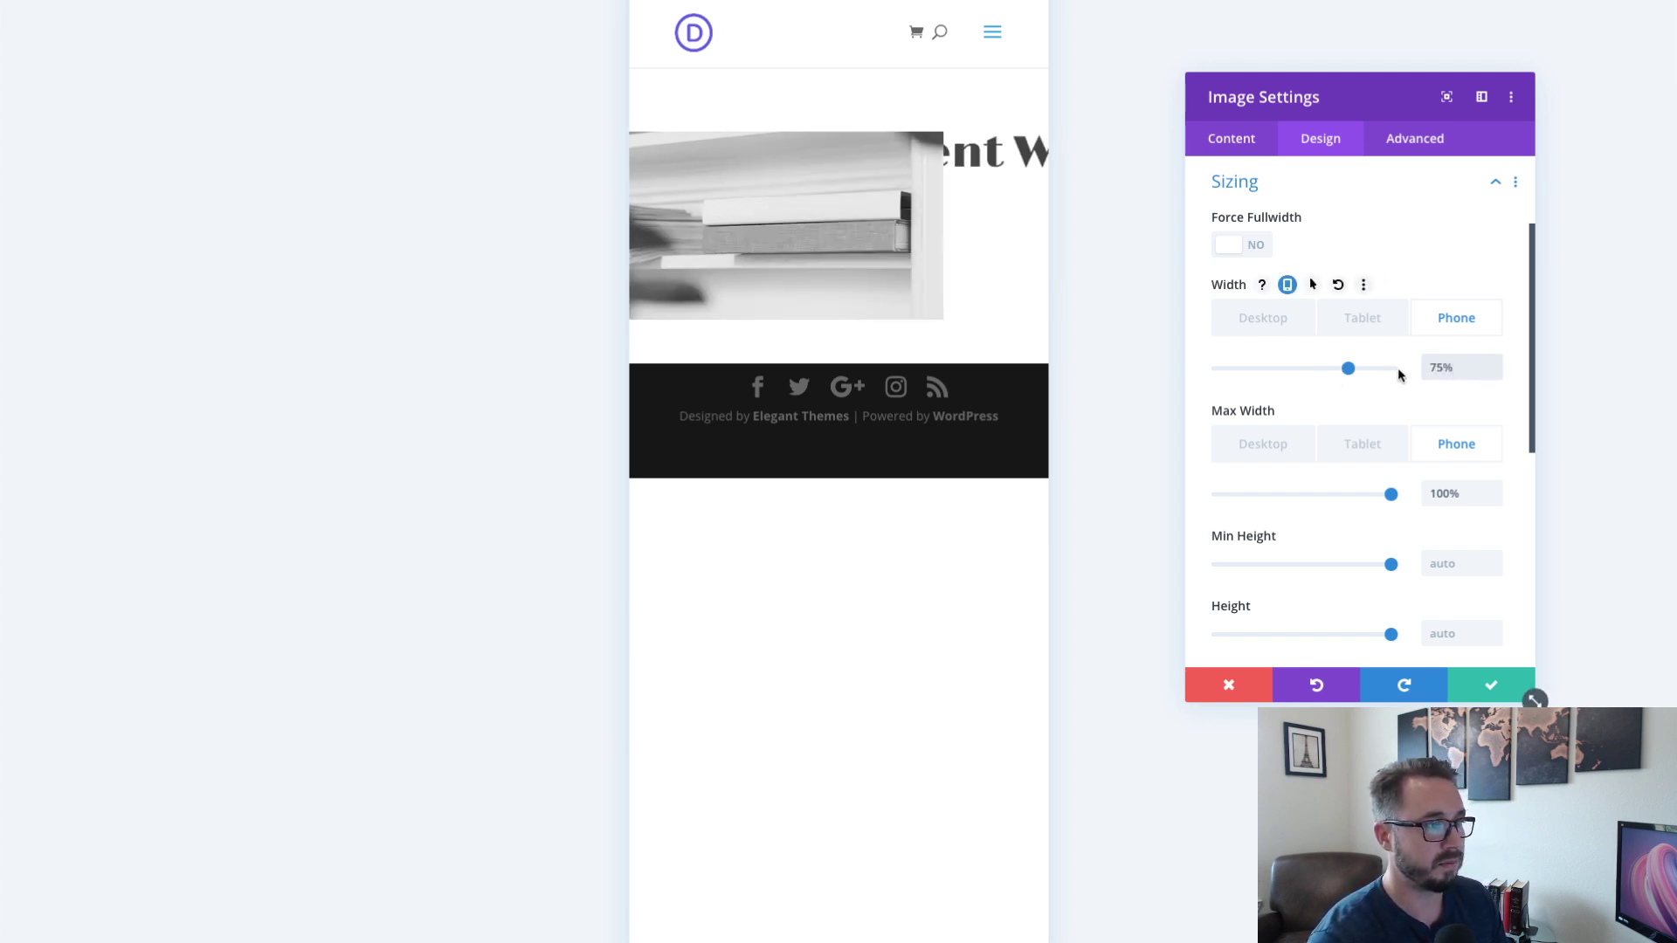
{"action": "scroll", "coordinate": [1419, 415], "scroll_direction": "down", "scroll_amount": 3}
{"action": "scroll", "coordinate": [1419, 415], "scroll_direction": "up", "scroll_amount": 3}
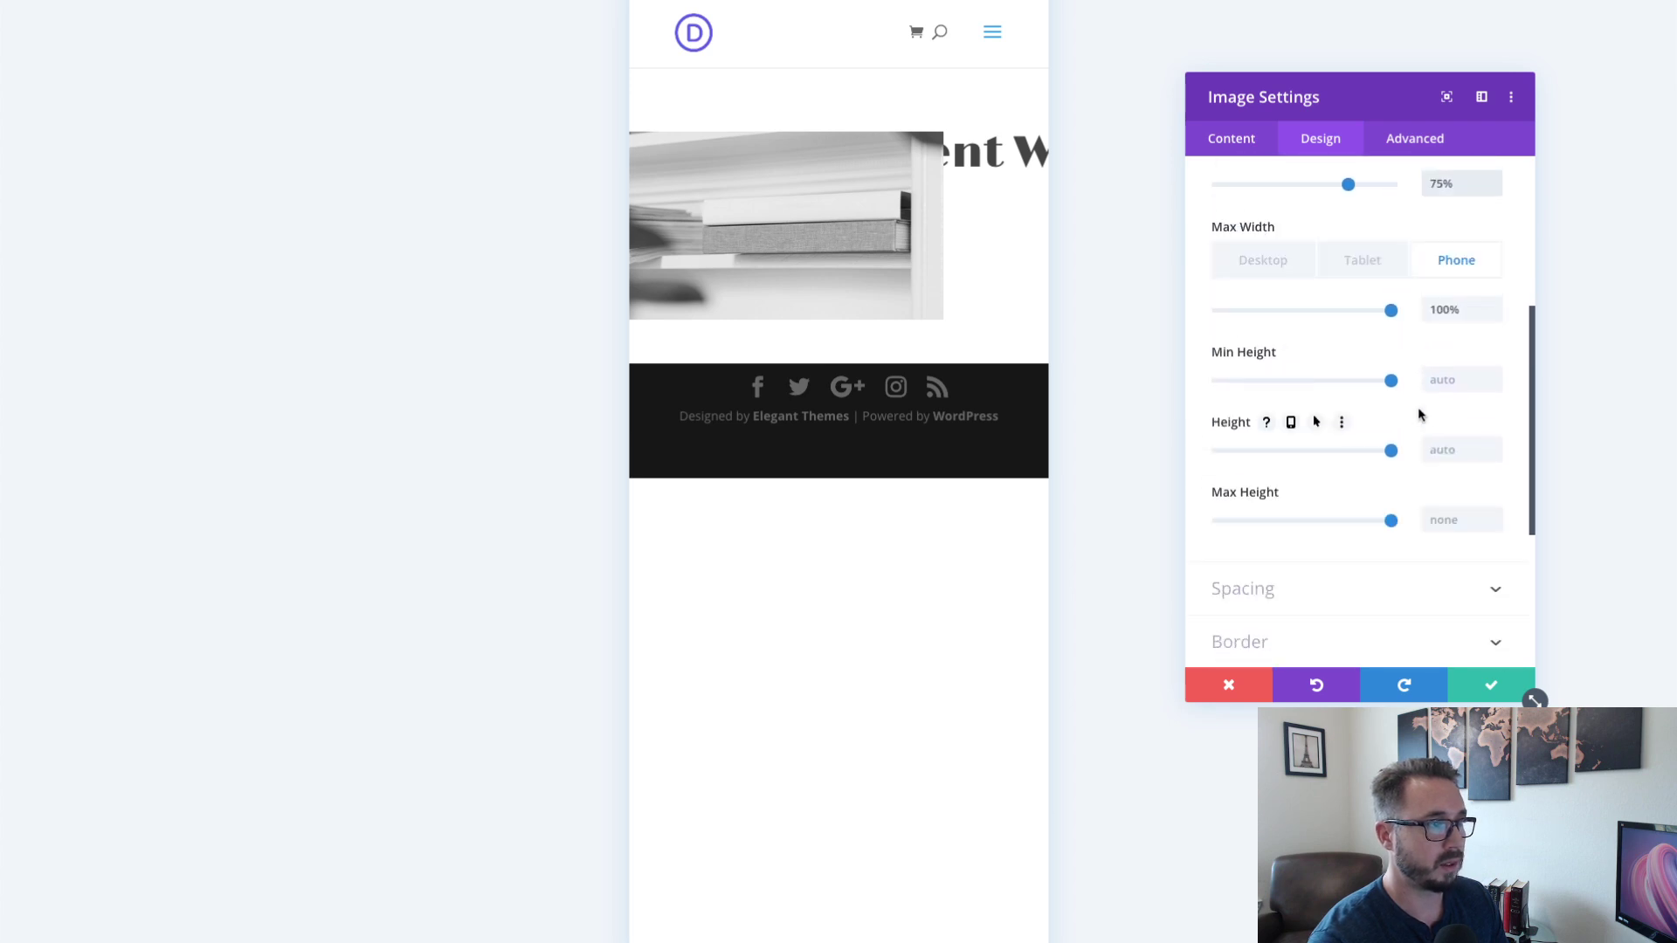
{"action": "scroll", "coordinate": [1417, 410], "scroll_direction": "up", "scroll_amount": 1}
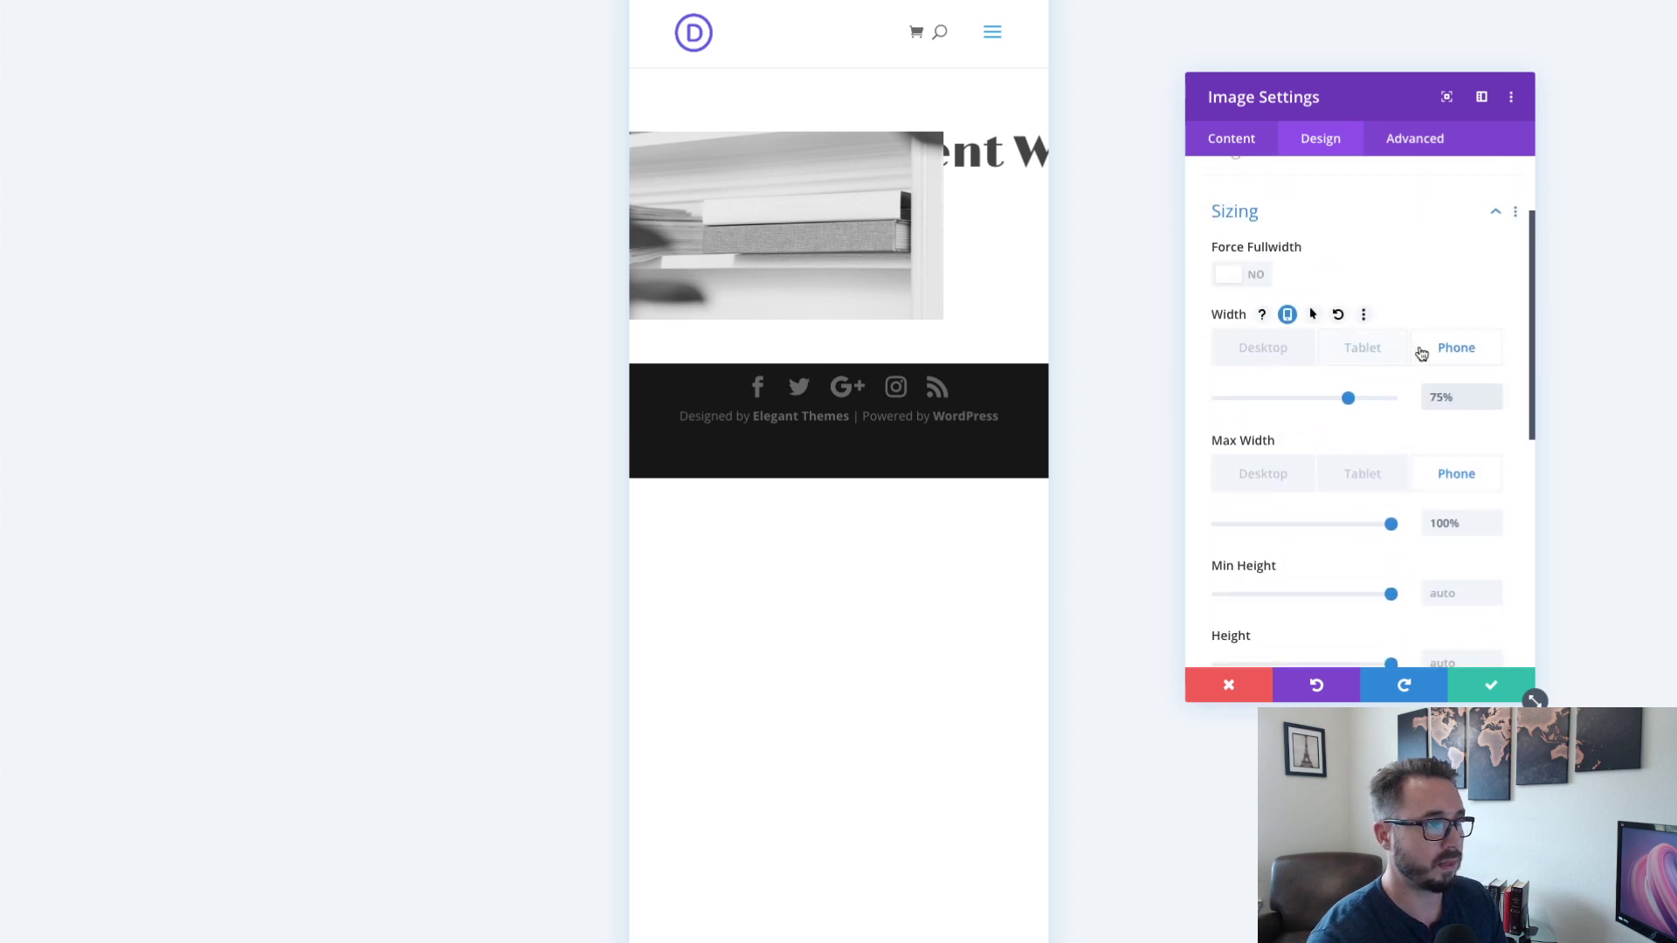
{"action": "left_click", "coordinate": [1263, 347]}
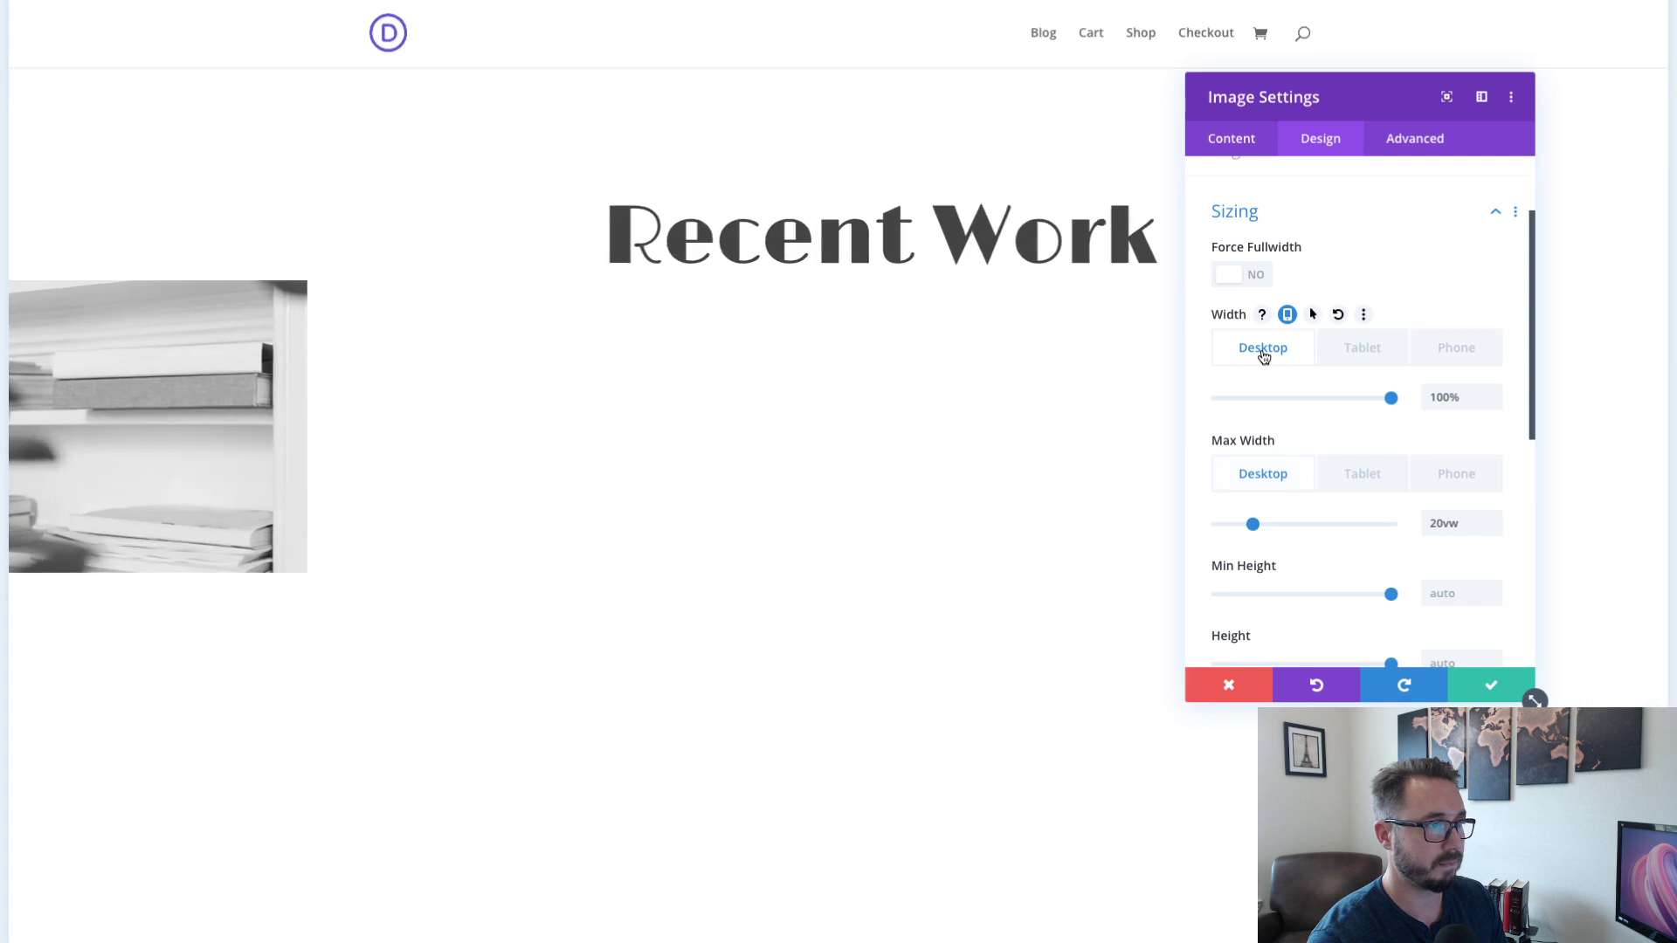
- Open the image's box shadow options
{"action": "scroll", "coordinate": [1421, 515], "scroll_direction": "down", "scroll_amount": 2}
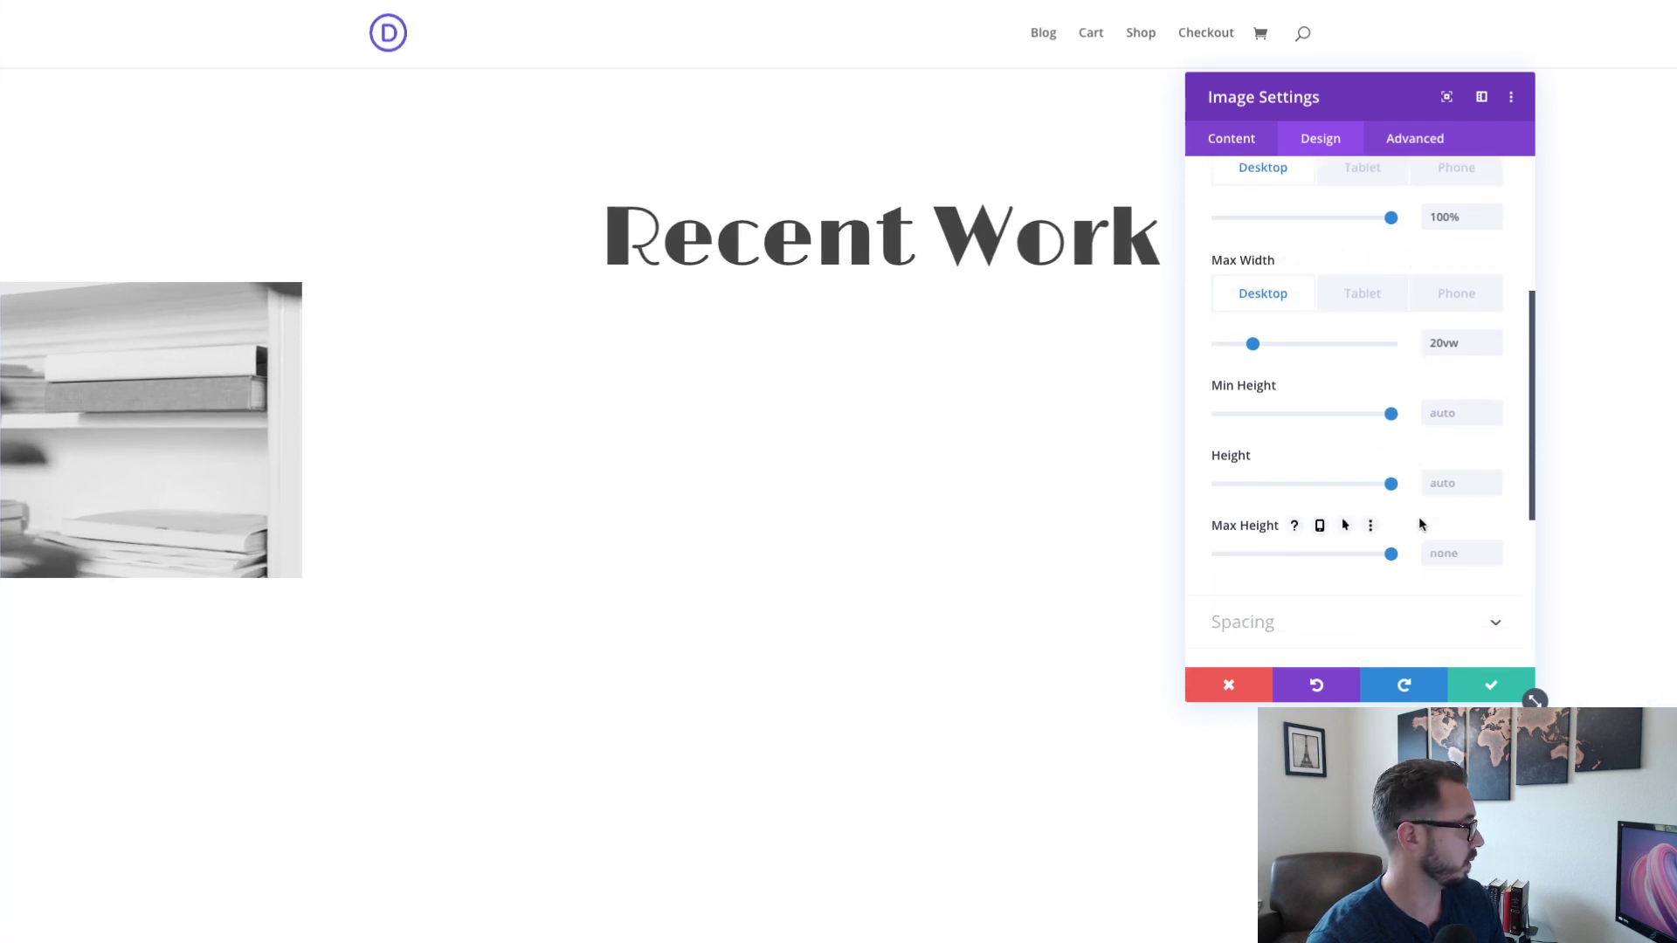
{"action": "scroll", "coordinate": [1418, 524], "scroll_direction": "up", "scroll_amount": 2}
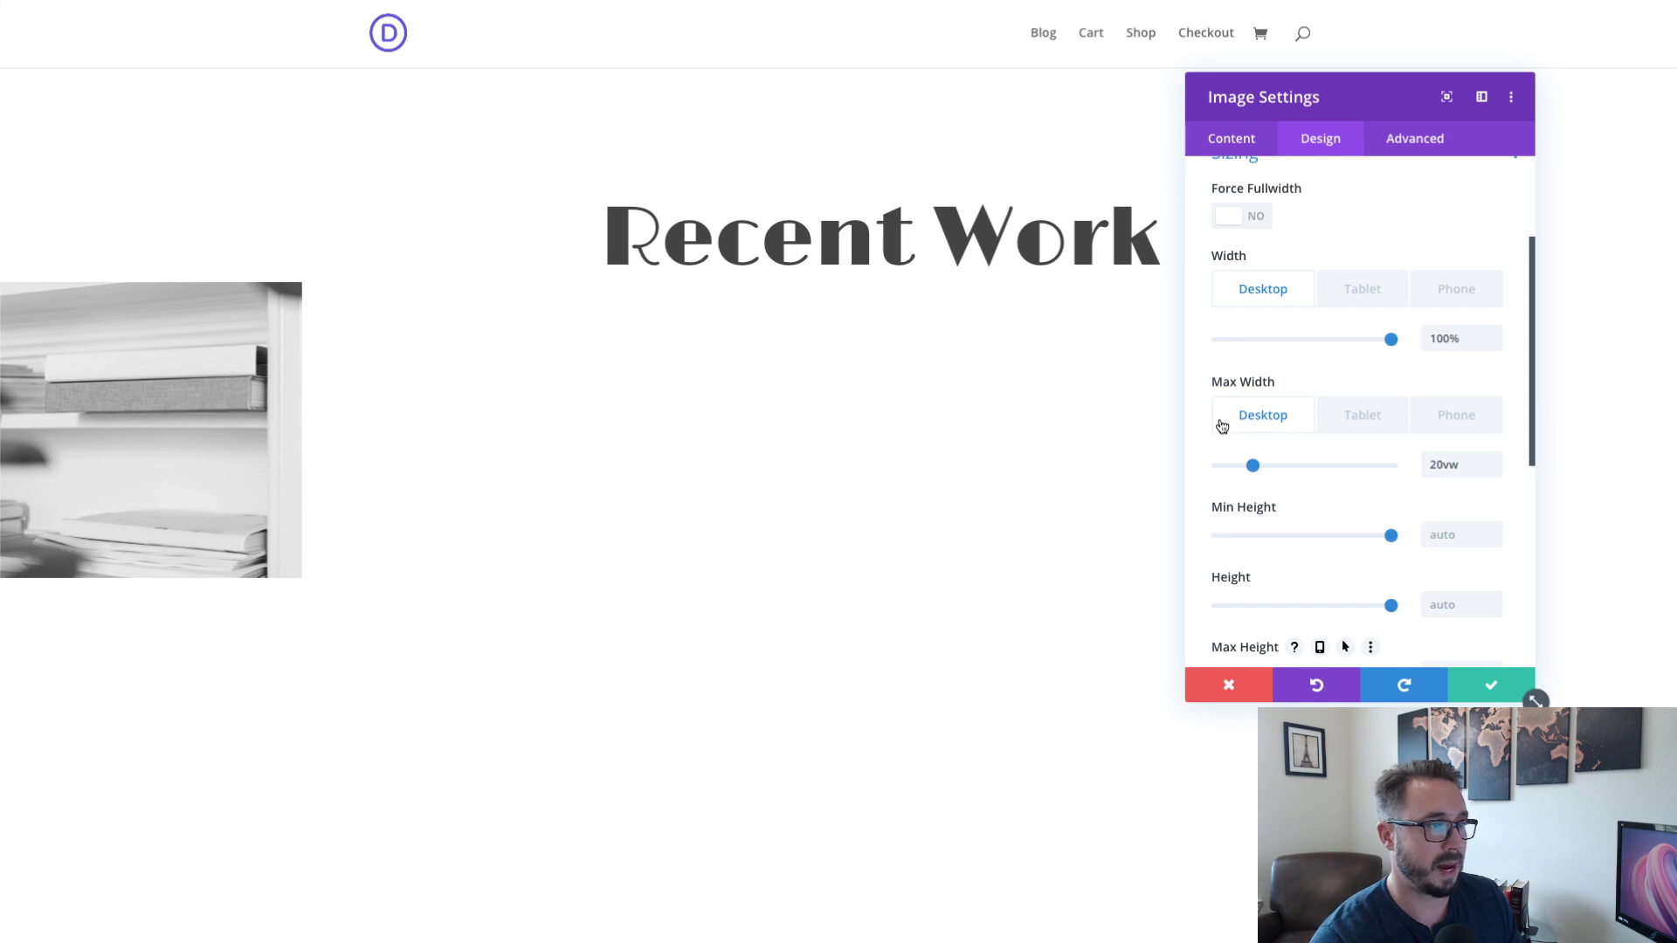
{"action": "scroll", "coordinate": [1226, 434], "scroll_direction": "down", "scroll_amount": 4}
{"action": "left_click", "coordinate": [1300, 480]}
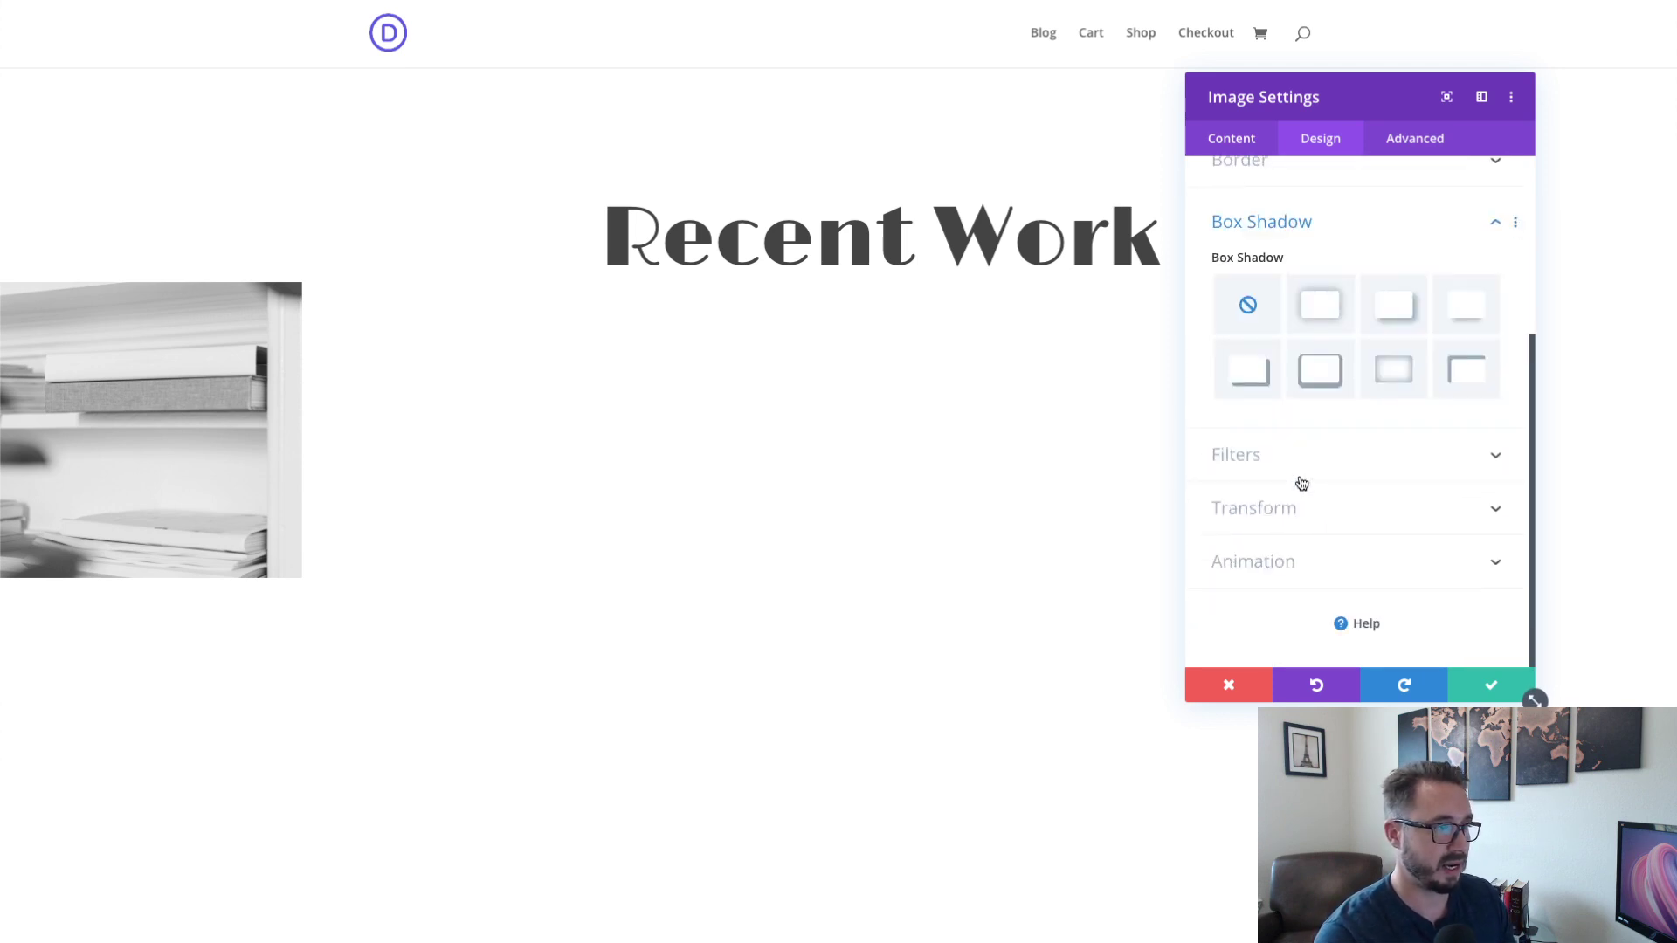
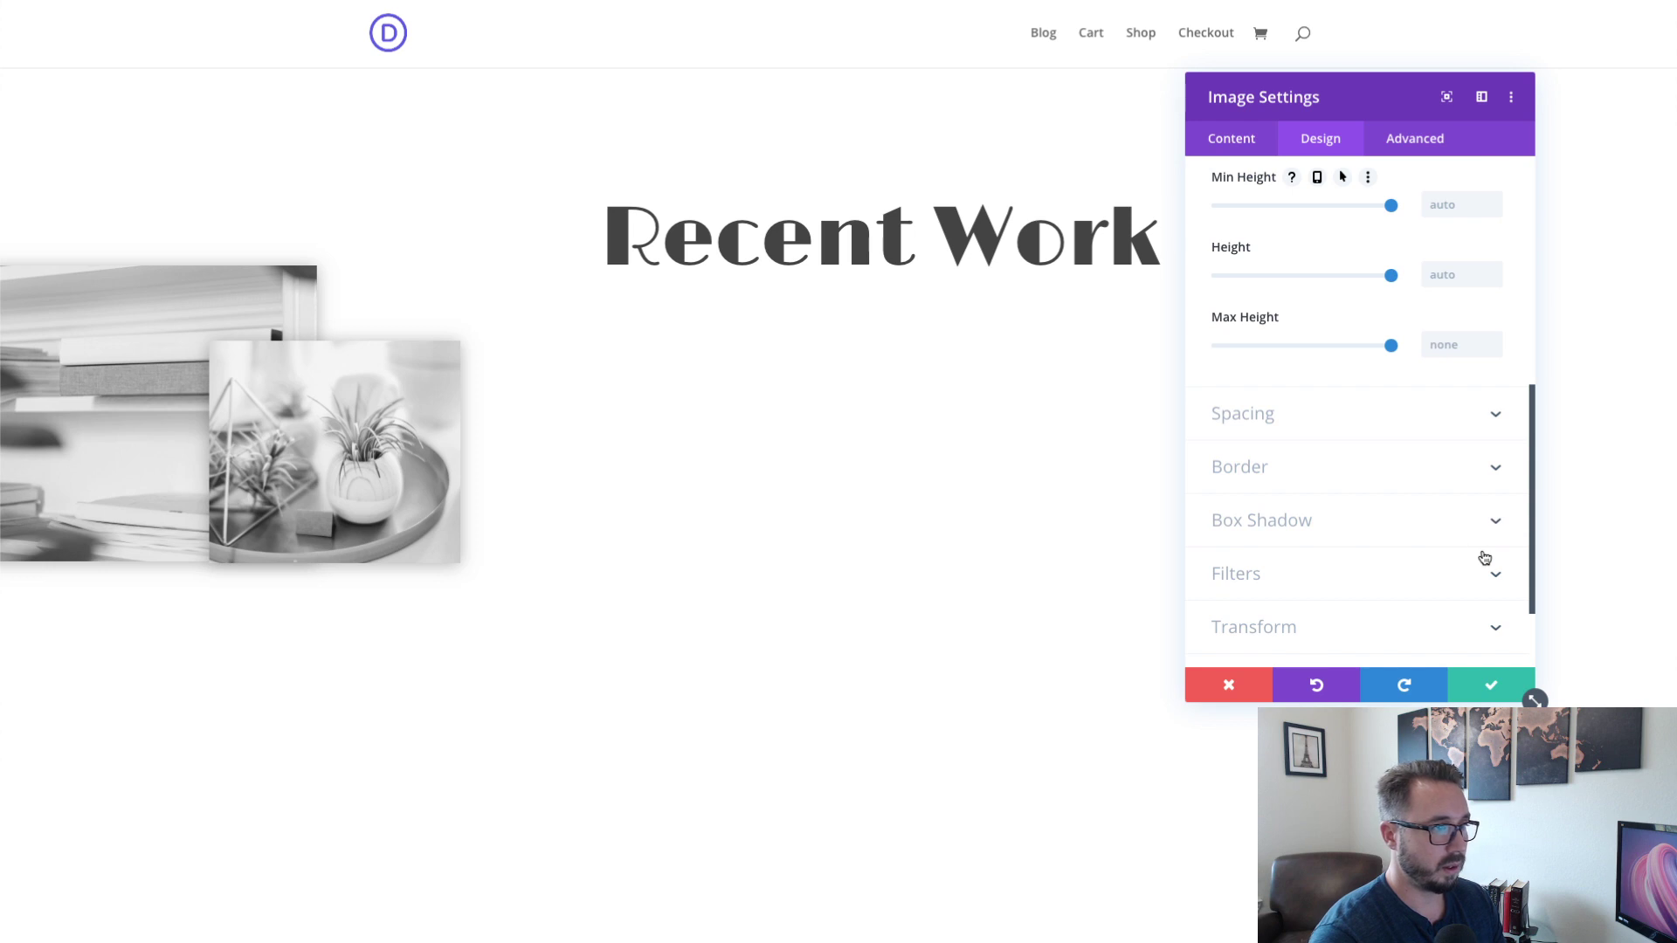
- Set the plant image's vertical offset to 10vw and its horizontal offset to 16vw, and save the module settings
{"action": "scroll", "coordinate": [1484, 557], "scroll_direction": "up", "scroll_amount": 5}
{"action": "left_click", "coordinate": [1414, 139]}
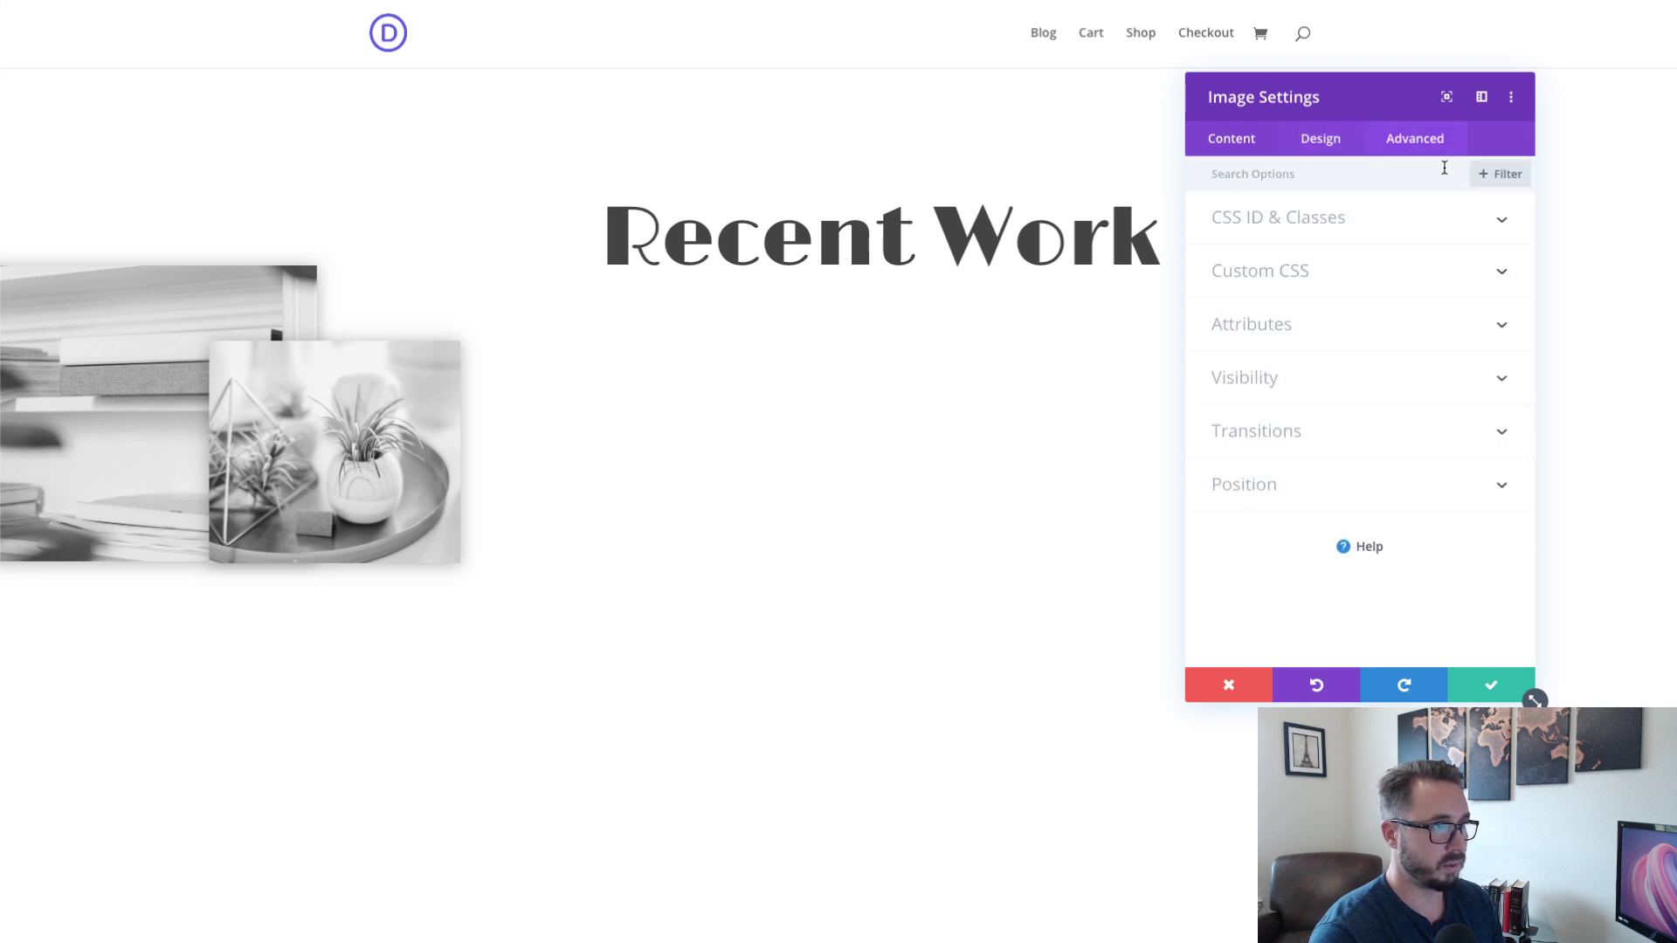
{"action": "left_click", "coordinate": [1295, 478]}
{"action": "scroll", "coordinate": [1295, 476], "scroll_direction": "down", "scroll_amount": 3}
{"action": "scroll", "coordinate": [1270, 472], "scroll_direction": "down", "scroll_amount": 2}
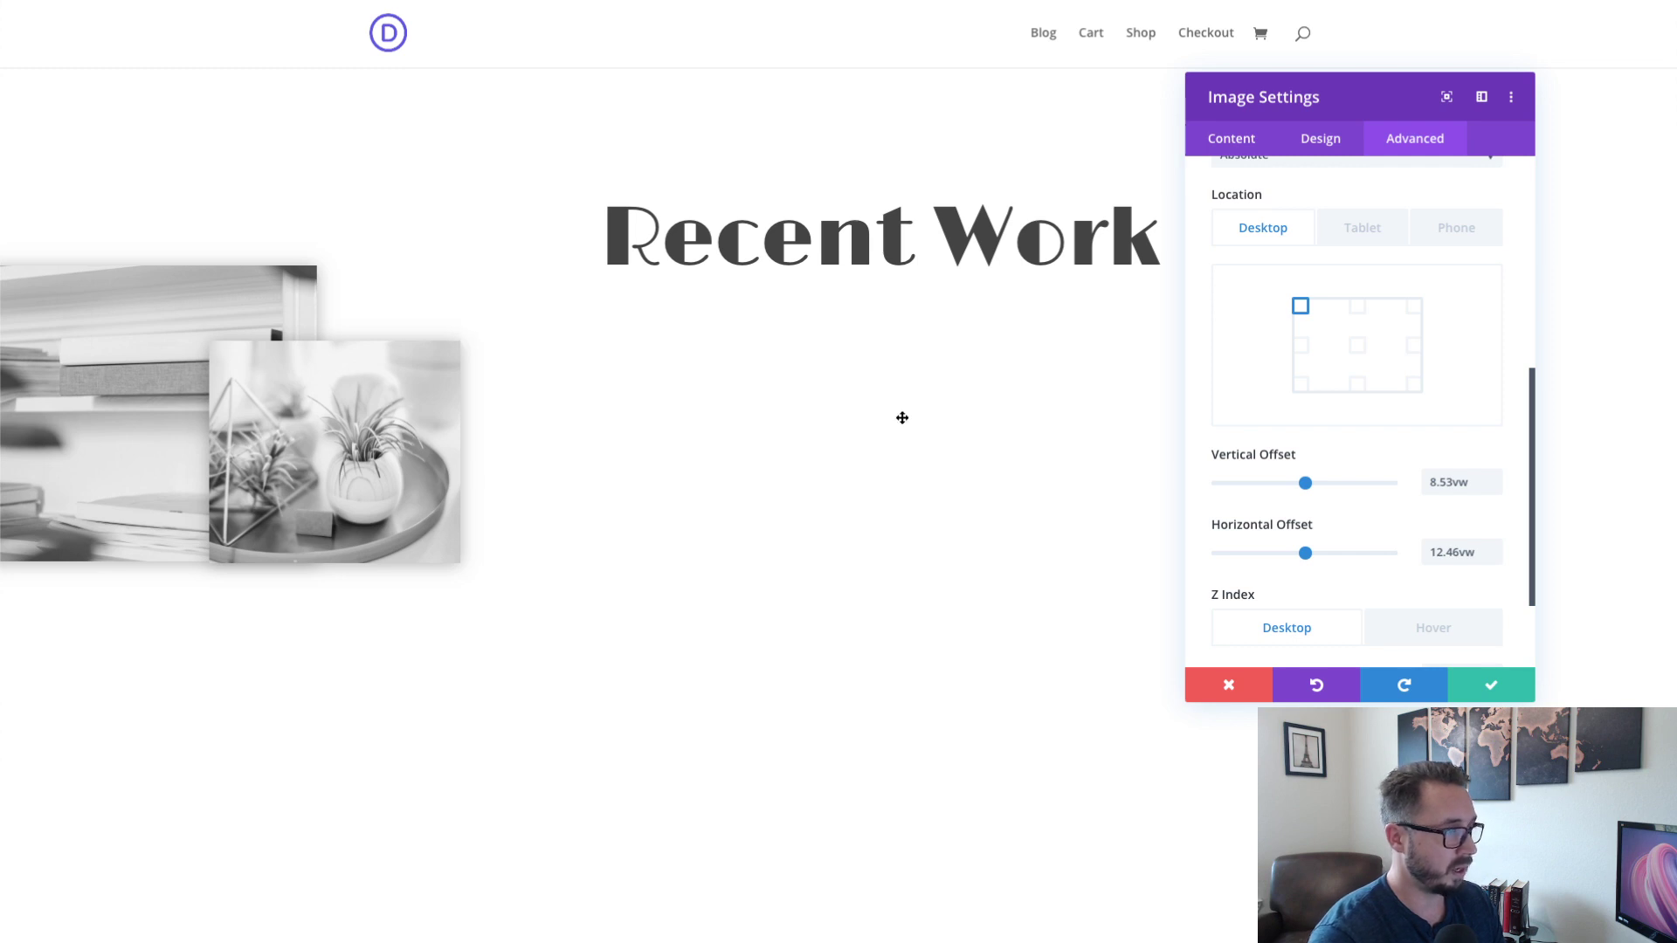
{"action": "scroll", "coordinate": [1299, 505], "scroll_direction": "up", "scroll_amount": 1}
{"action": "left_click", "coordinate": [1463, 493]}
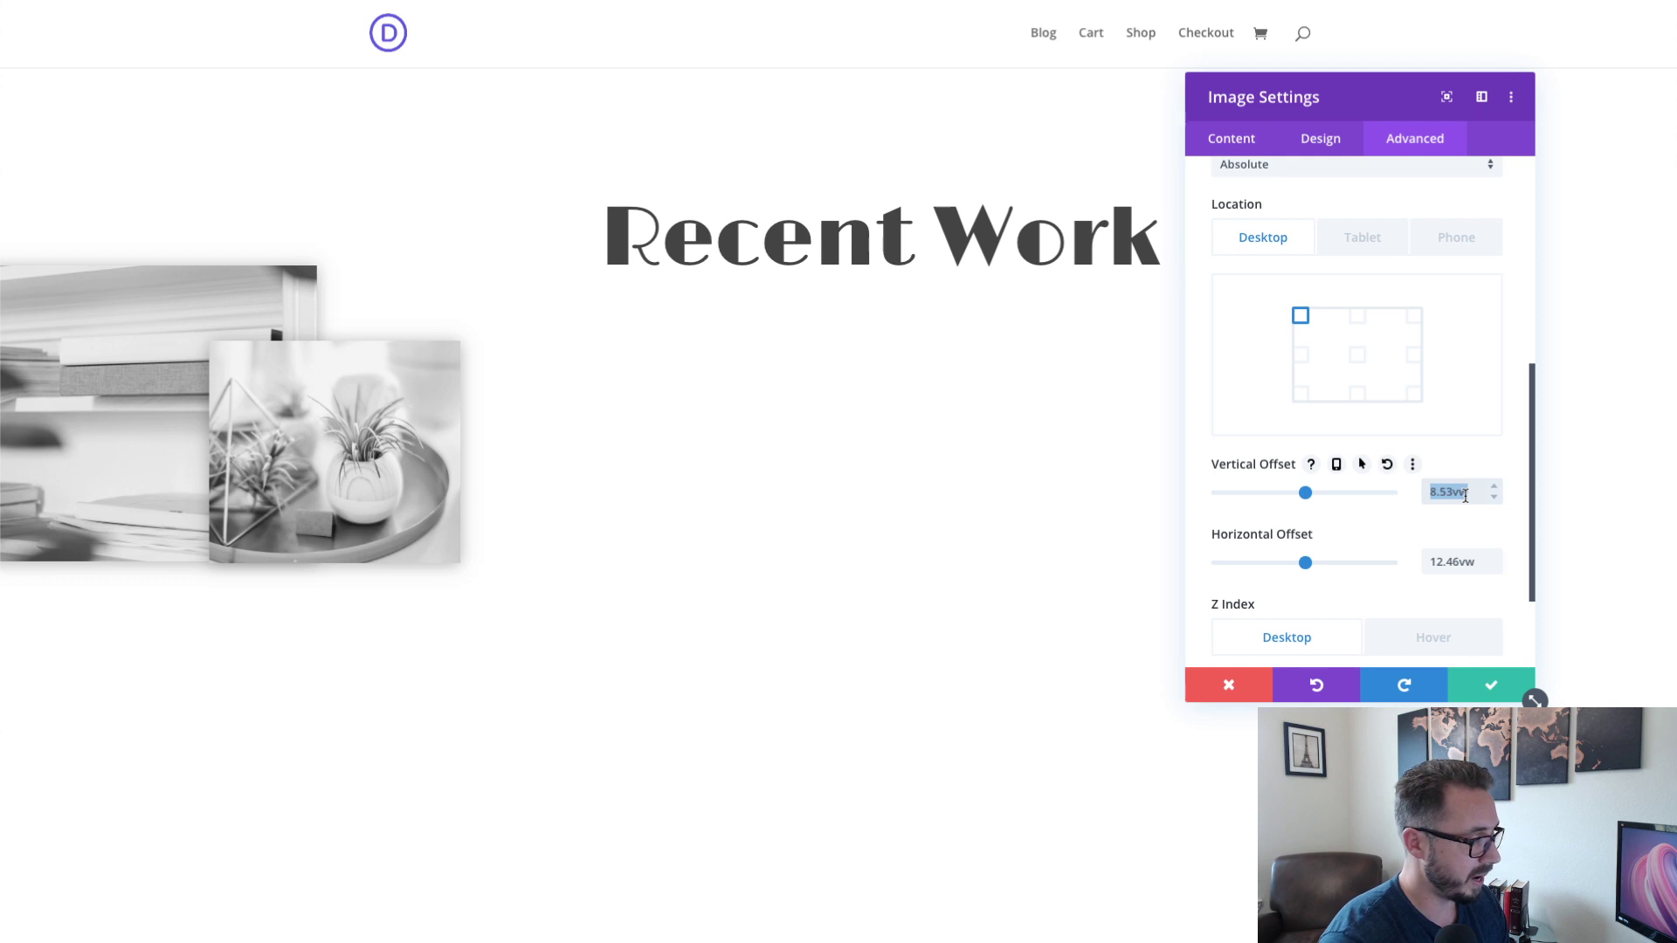
{"action": "type", "text": "10"}
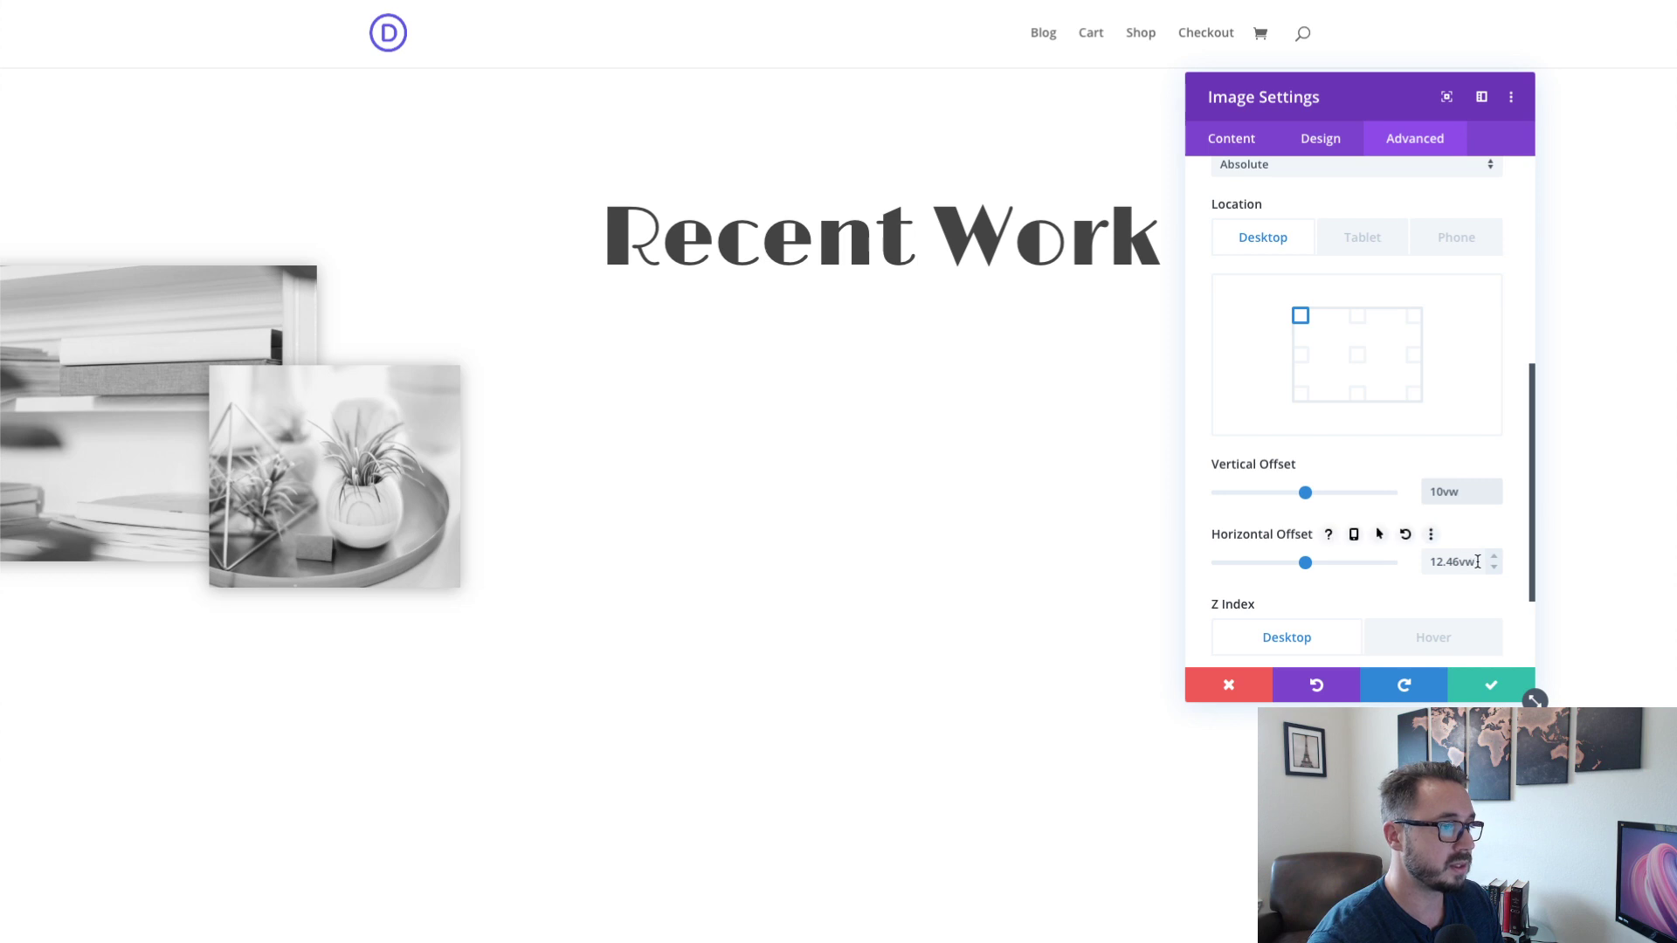
{"action": "left_click_drag", "start_coordinate": [1478, 562], "coordinate": [1429, 562]}
{"action": "type", "text": "16vw"}
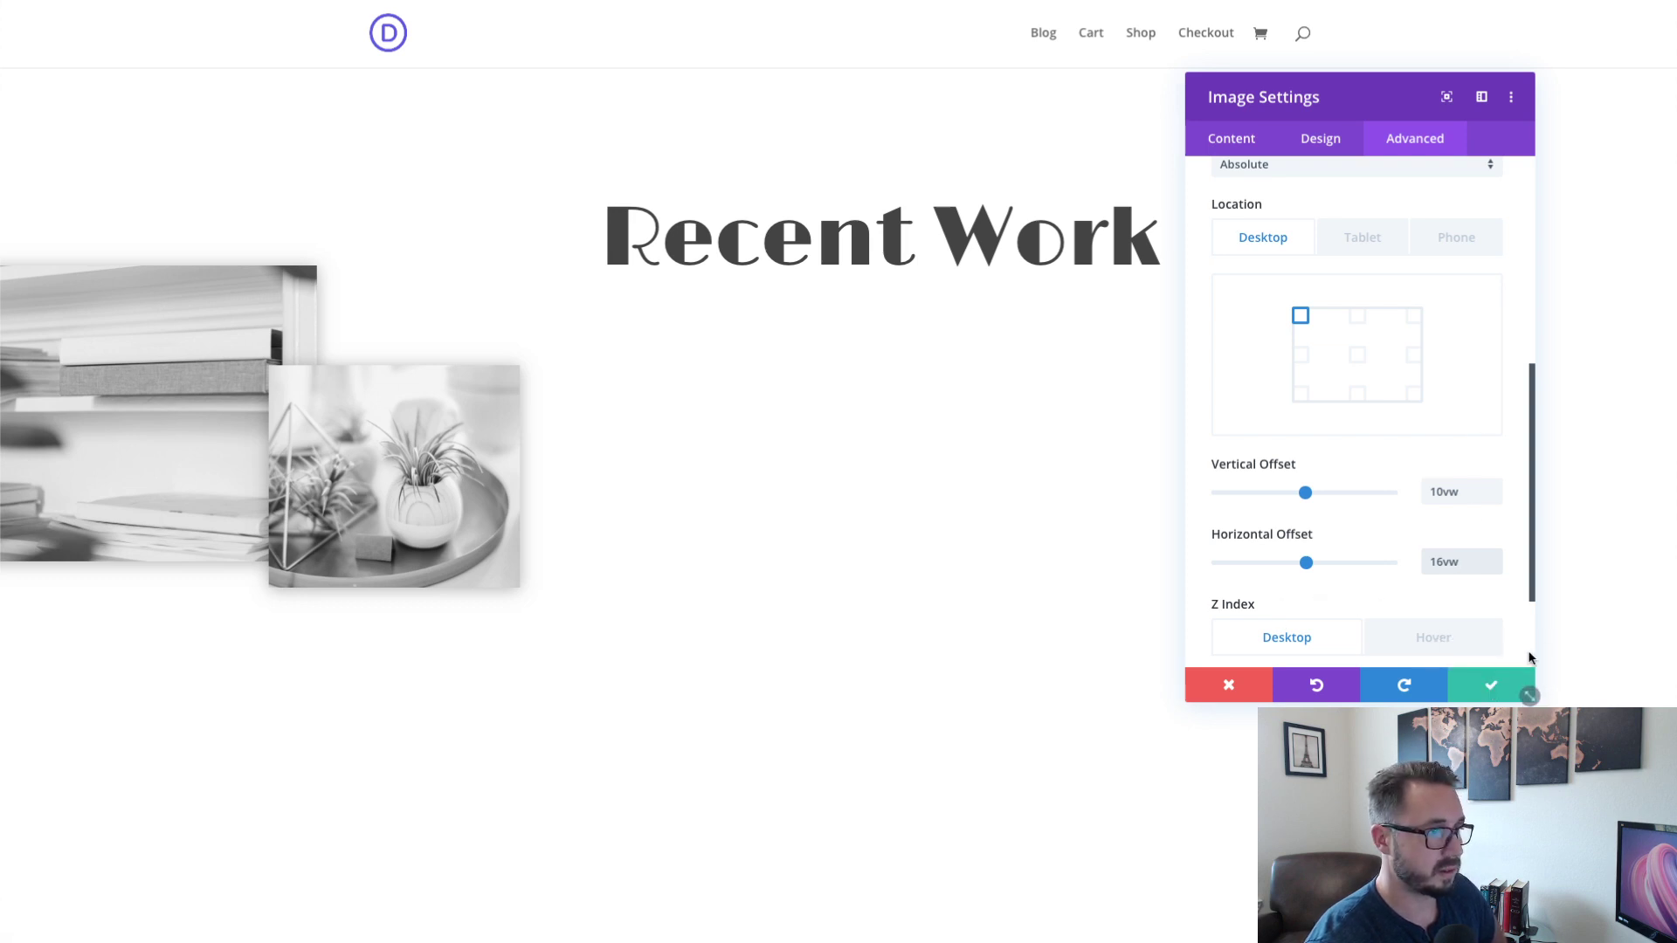
{"action": "left_click", "coordinate": [1497, 690]}
{"action": "mouse_move", "coordinate": [356, 426]}
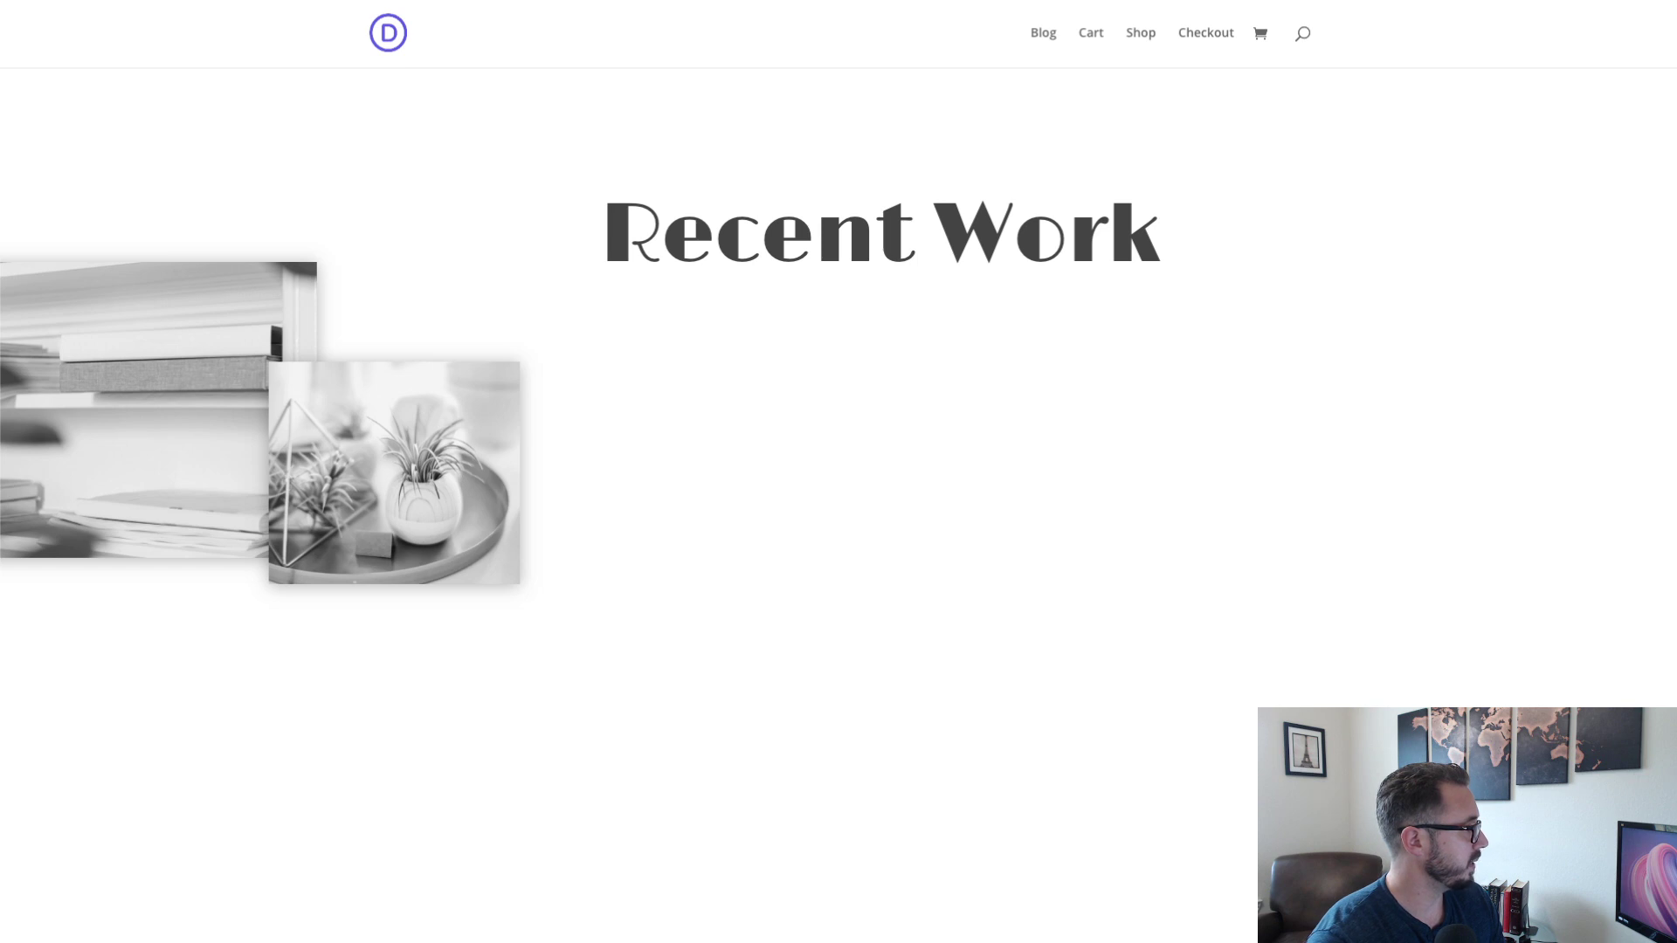
{"action": "mouse_move", "coordinate": [175, 342]}
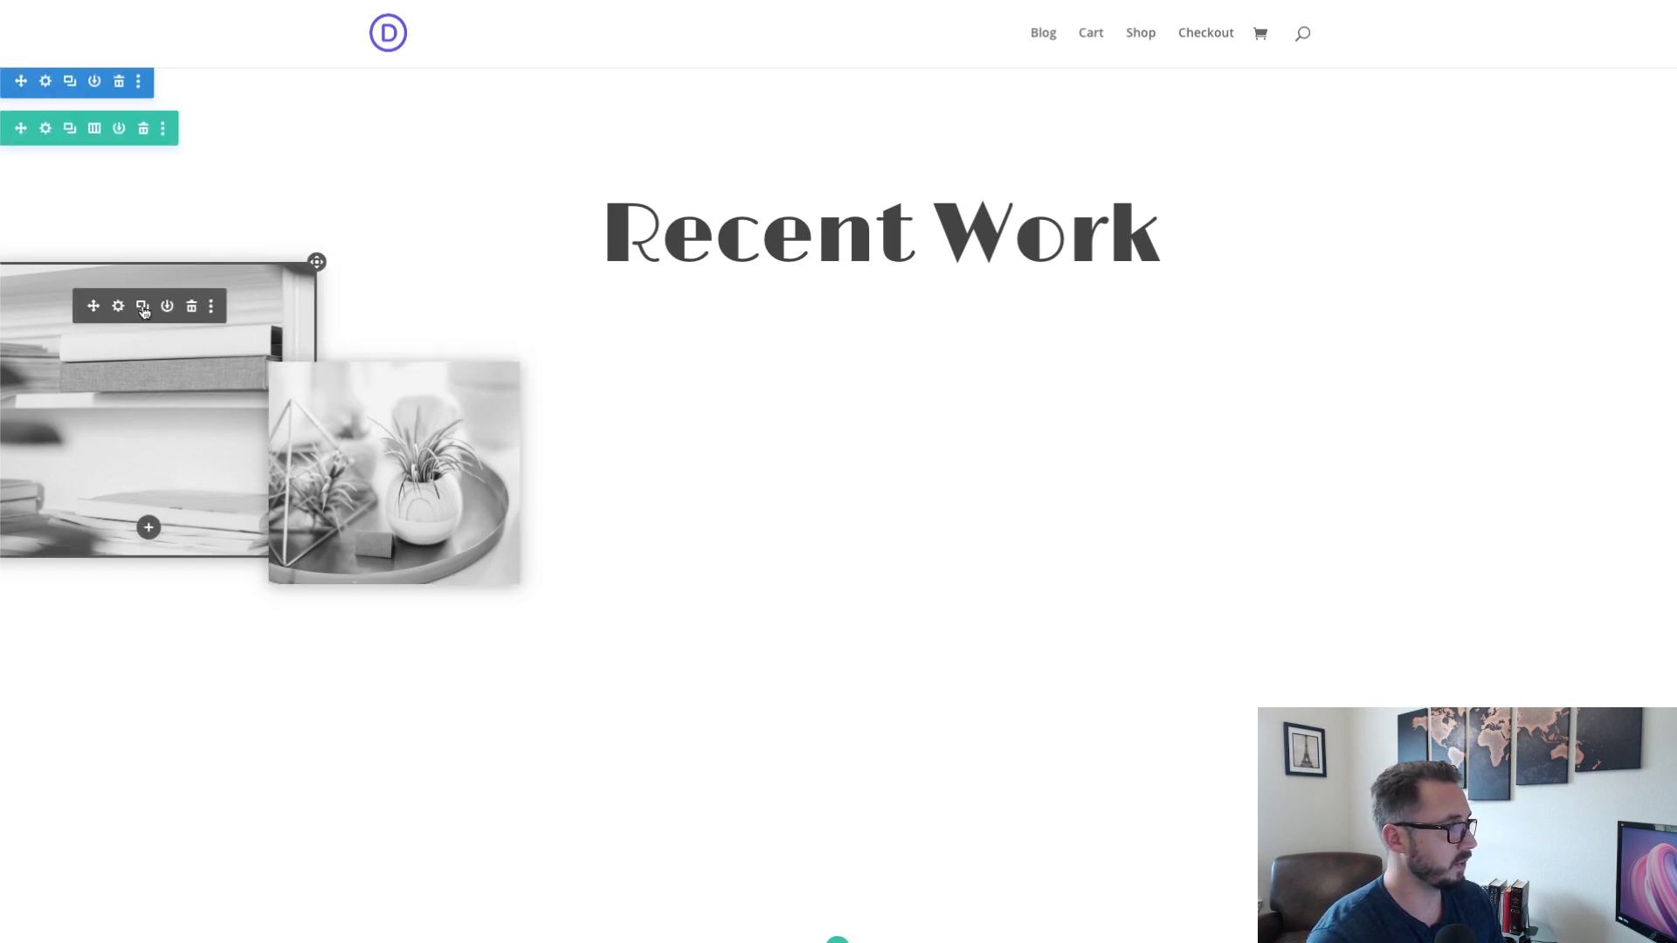
{"action": "left_click", "coordinate": [144, 311]}
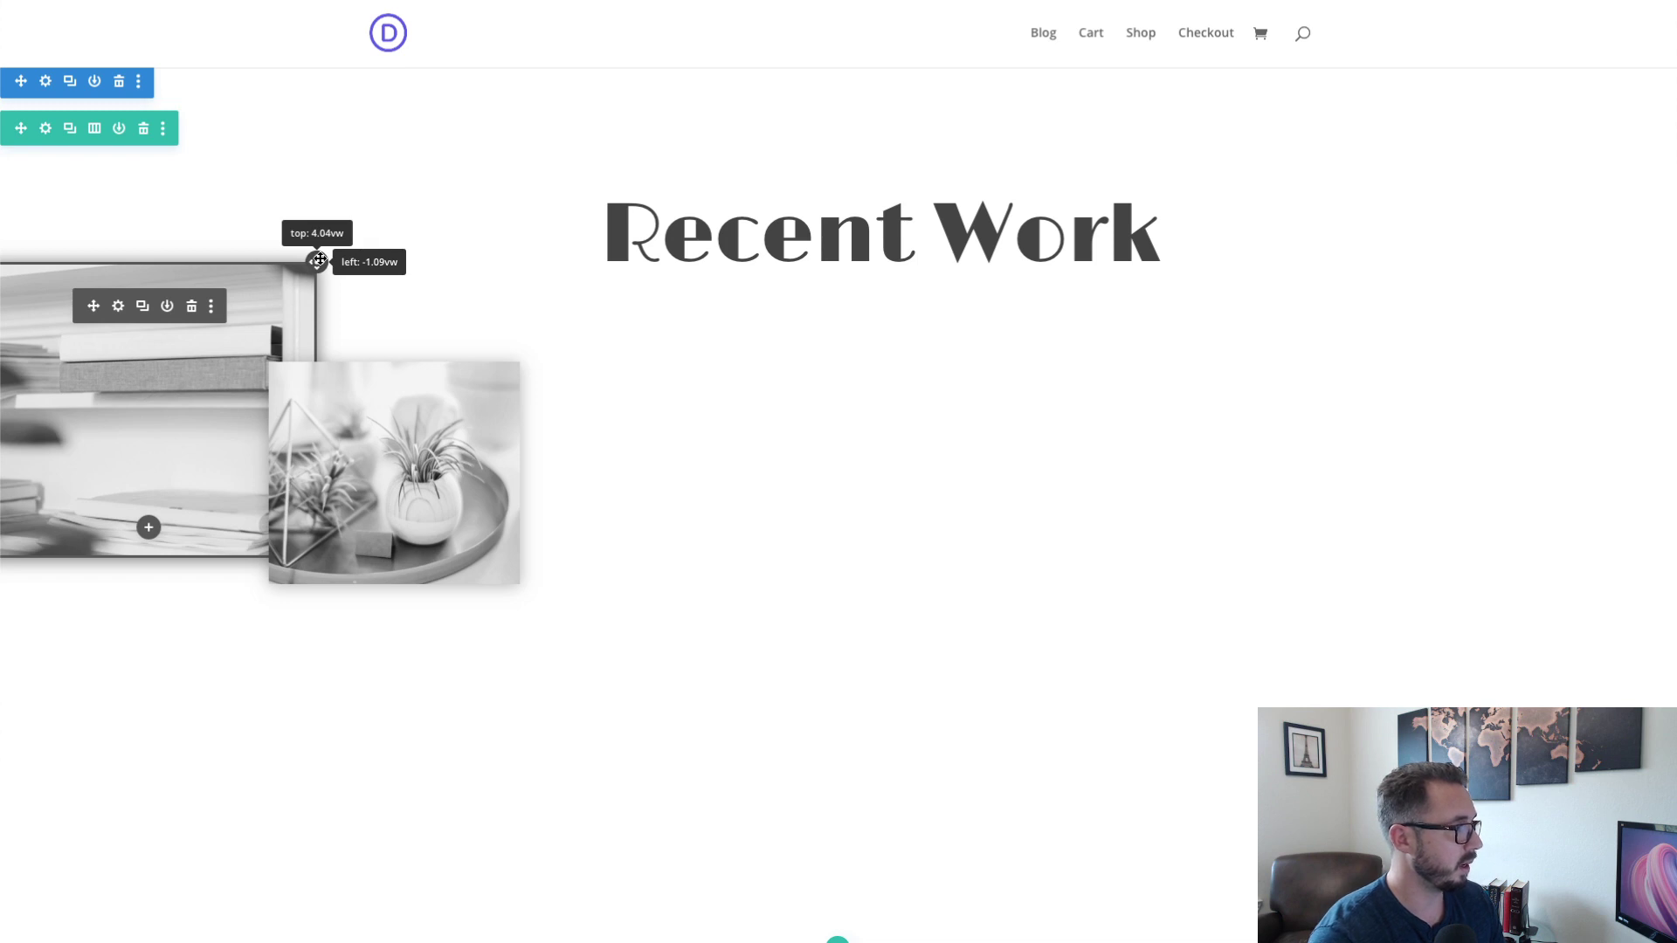
{"action": "left_click", "coordinate": [193, 308]}
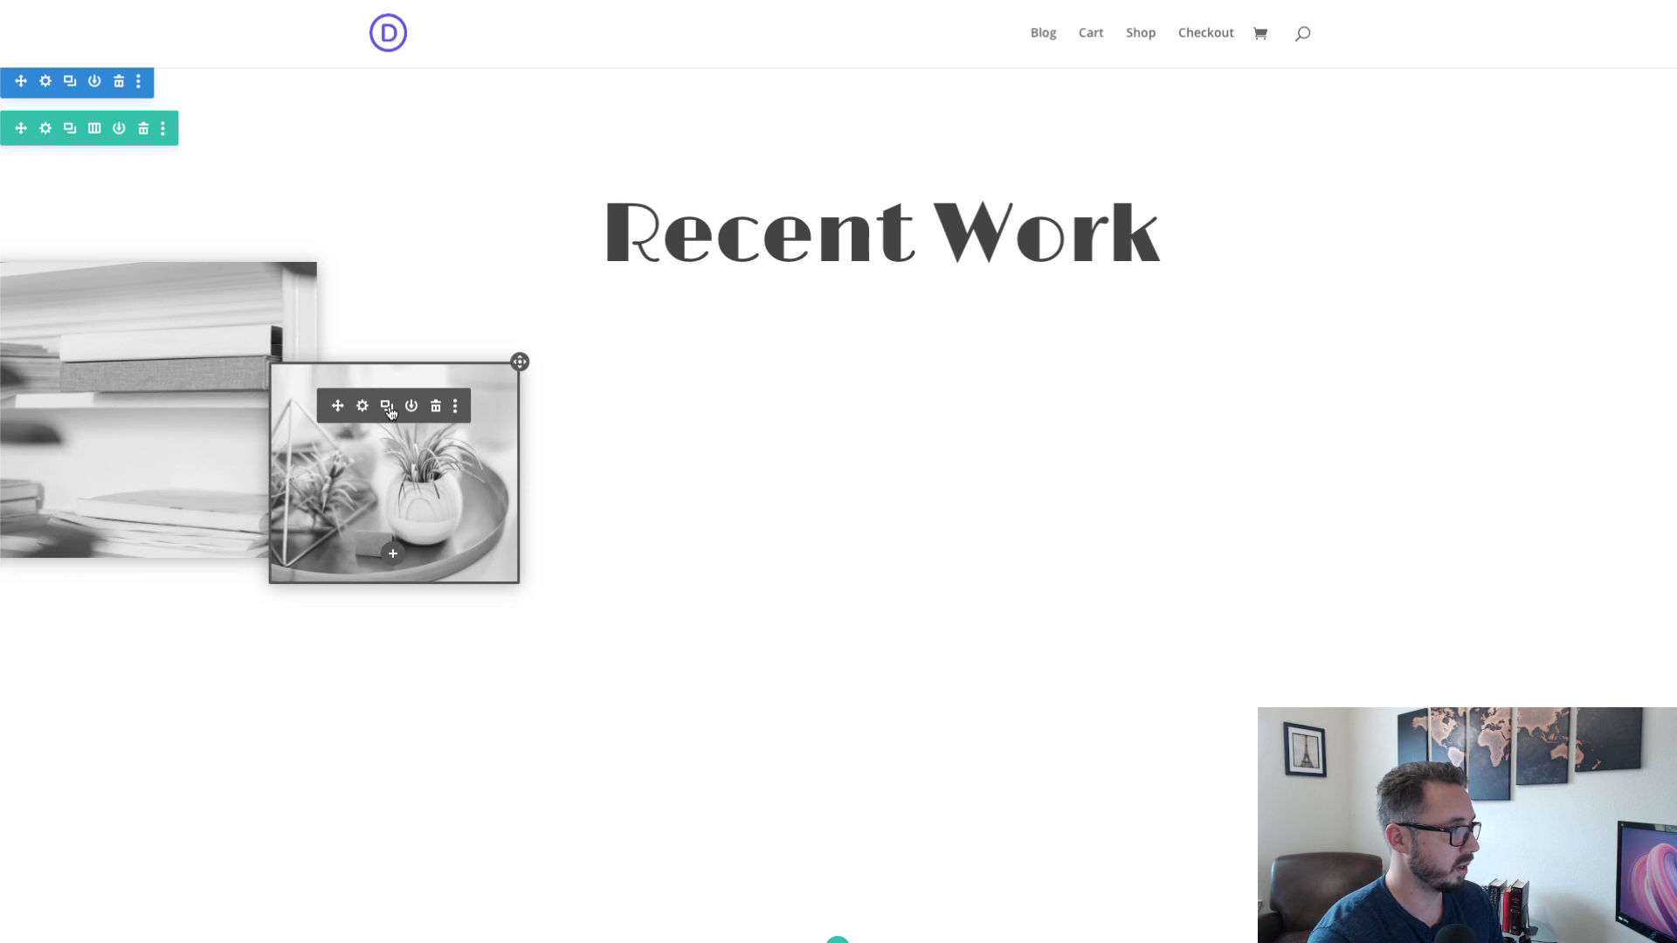
- Place a duplicate of the plant image below the two existing images, overlapping their lower edges, and open its settings
{"action": "left_click", "coordinate": [391, 410]}
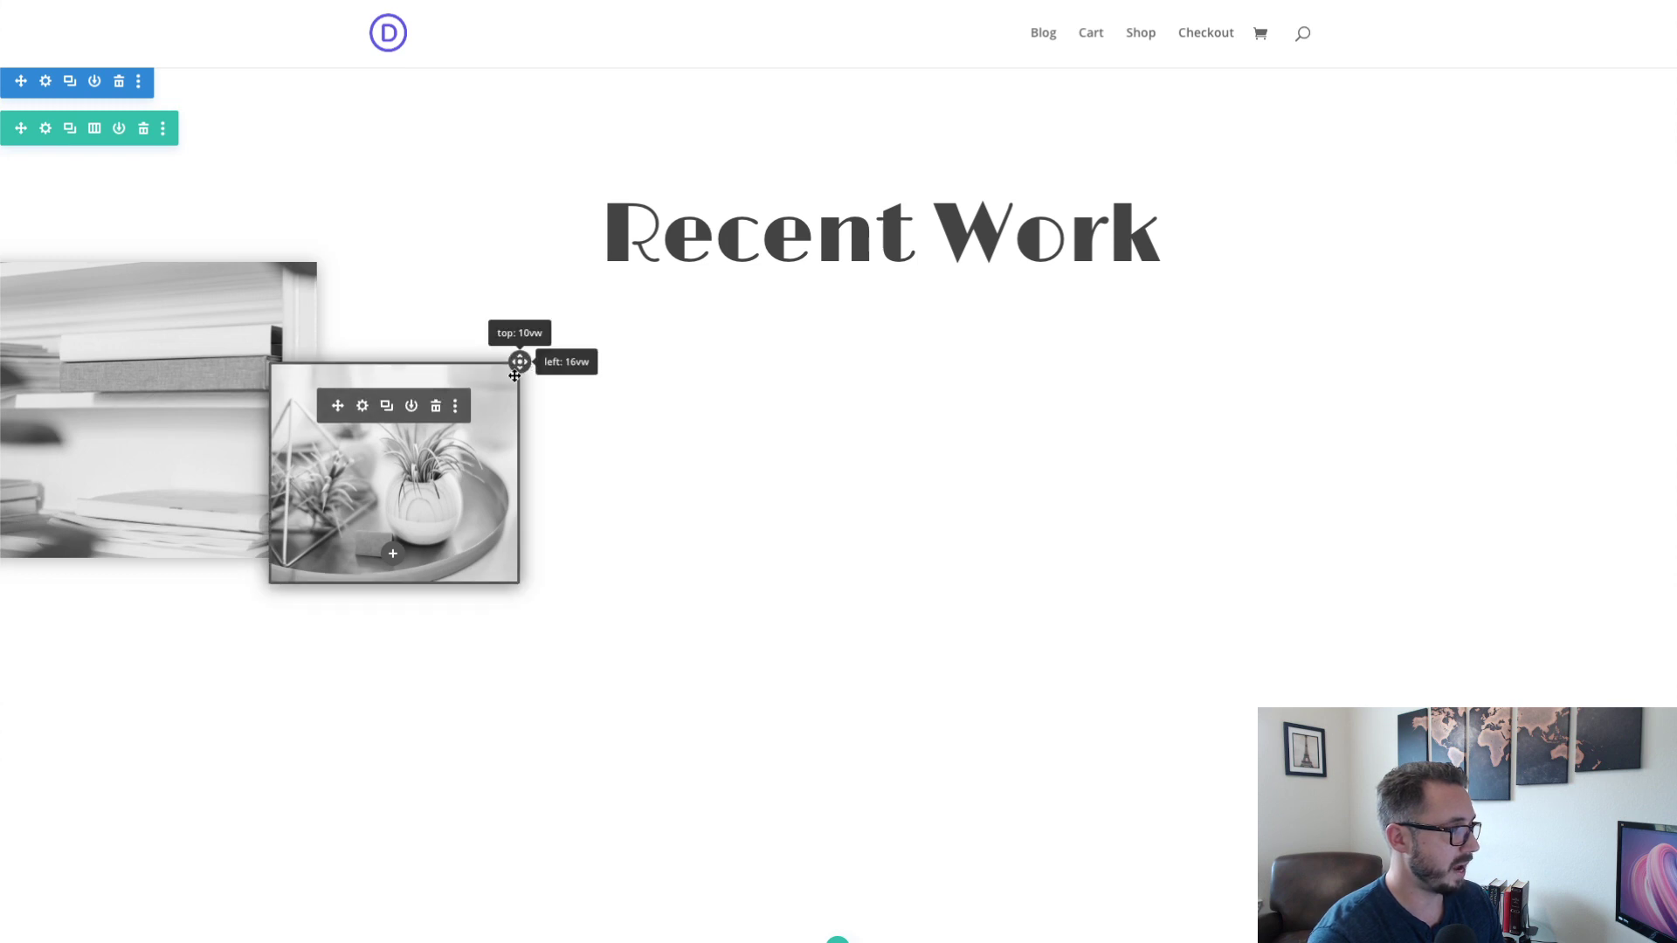
{"action": "left_click_drag", "start_coordinate": [515, 373], "coordinate": [378, 547]}
{"action": "left_click", "coordinate": [214, 585]}
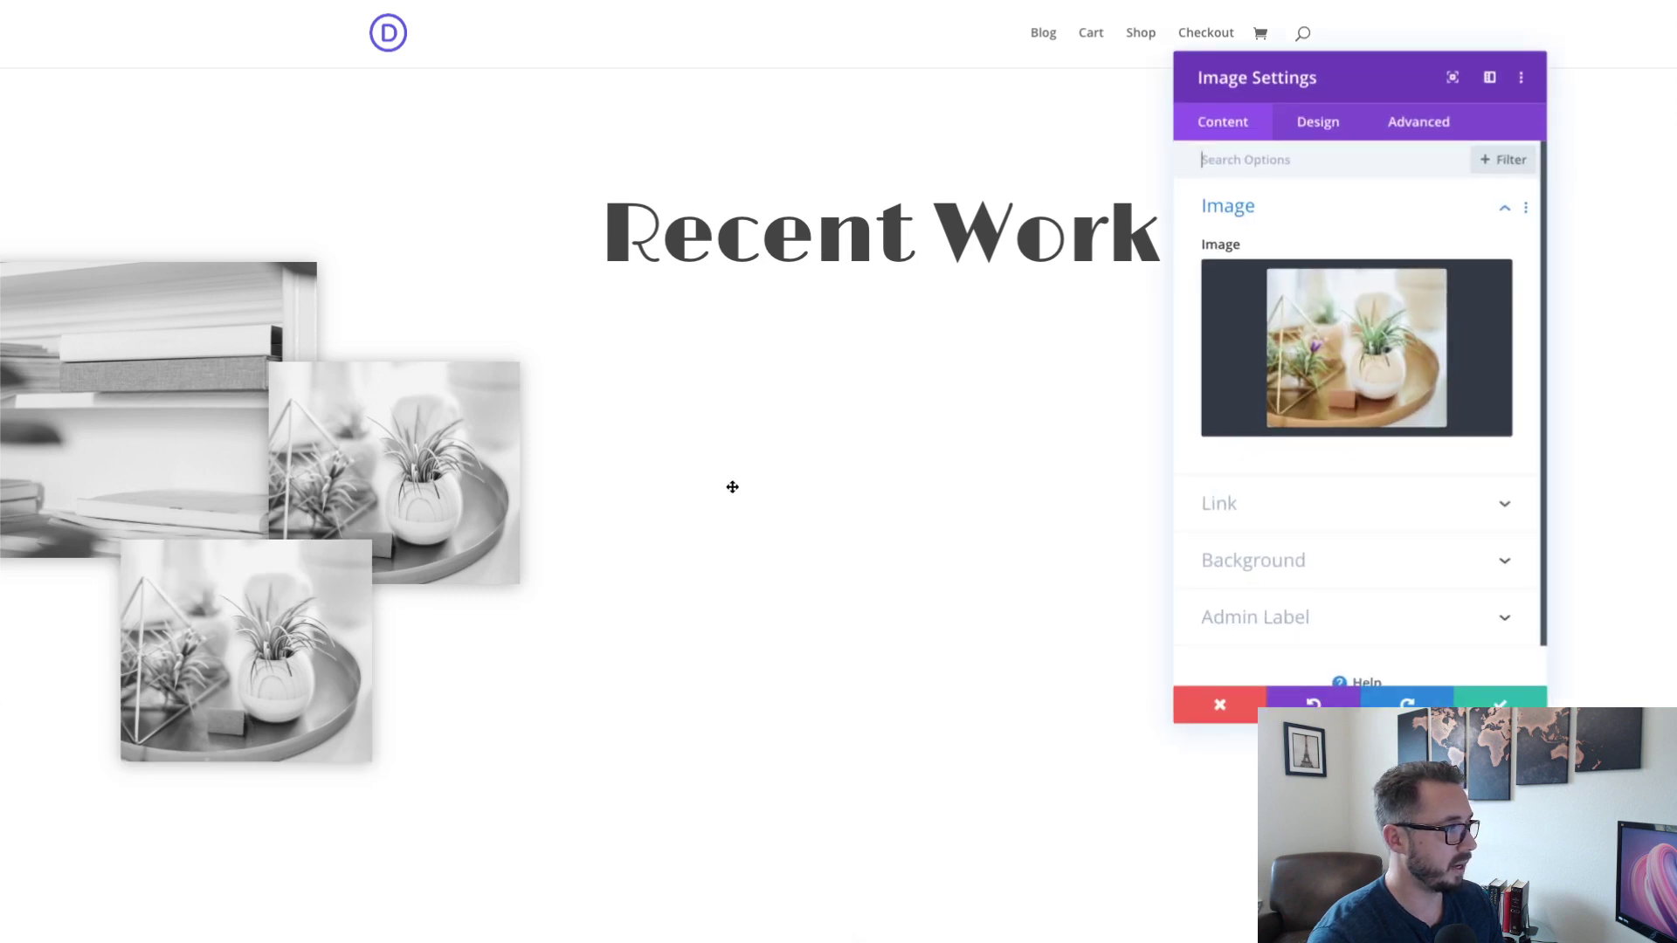
- Replace the picture in the lower duplicate with the flower vase and baseball photo and save the module settings
{"action": "left_click", "coordinate": [1432, 428]}
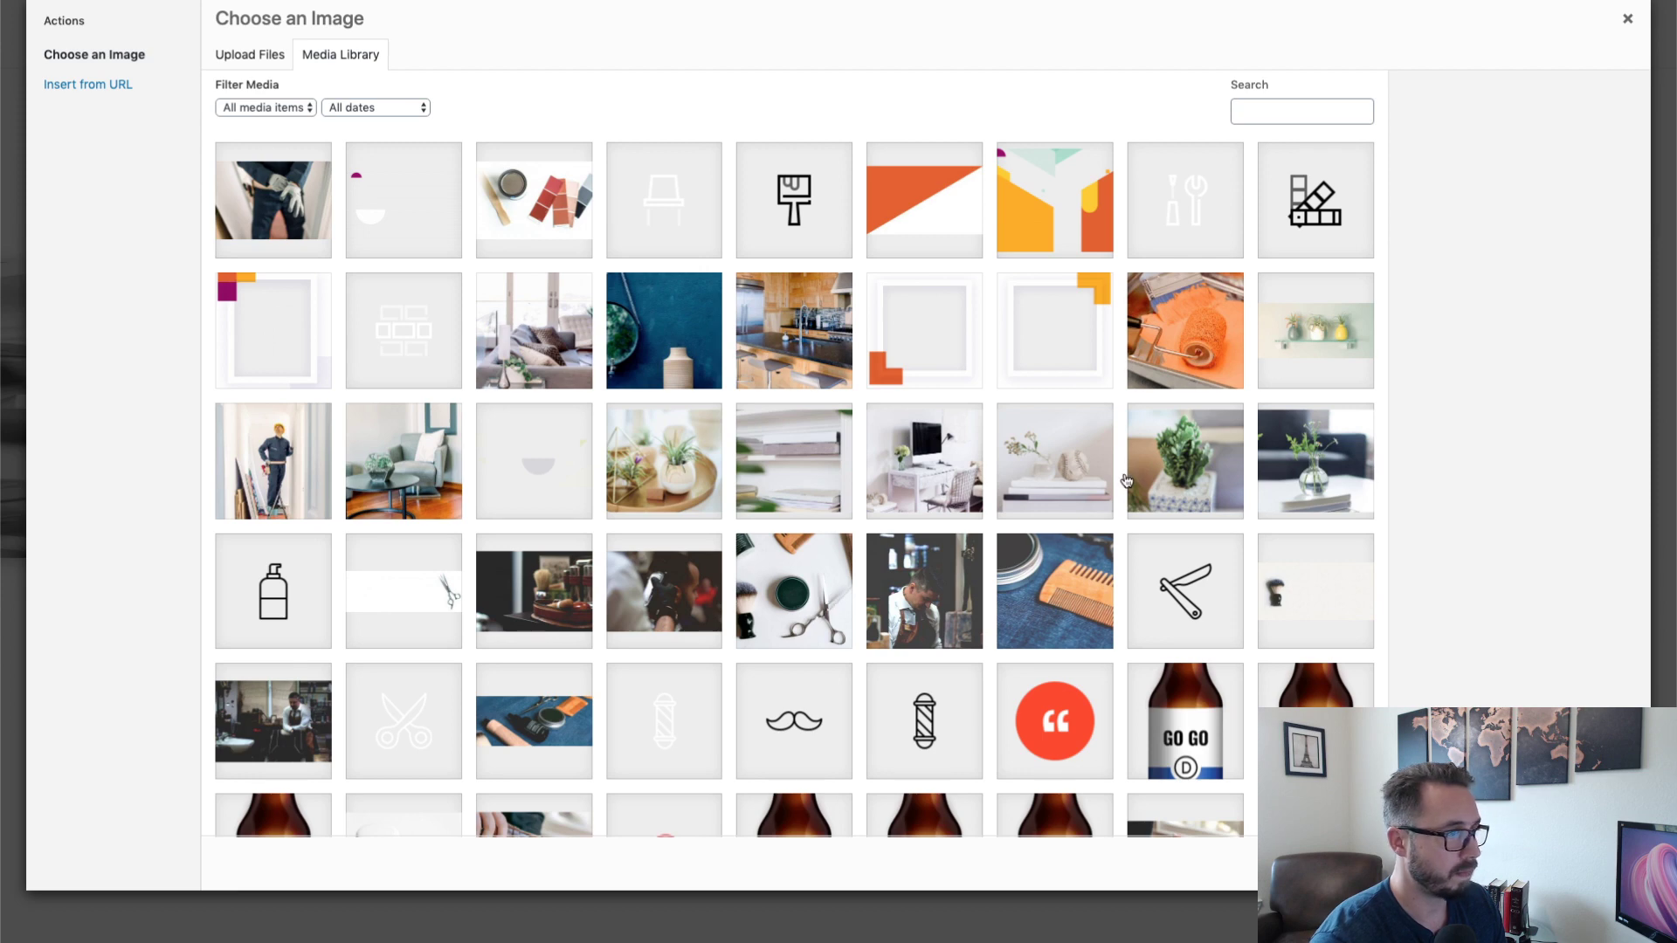
{"action": "left_click", "coordinate": [1046, 472]}
{"action": "left_click", "coordinate": [1582, 864]}
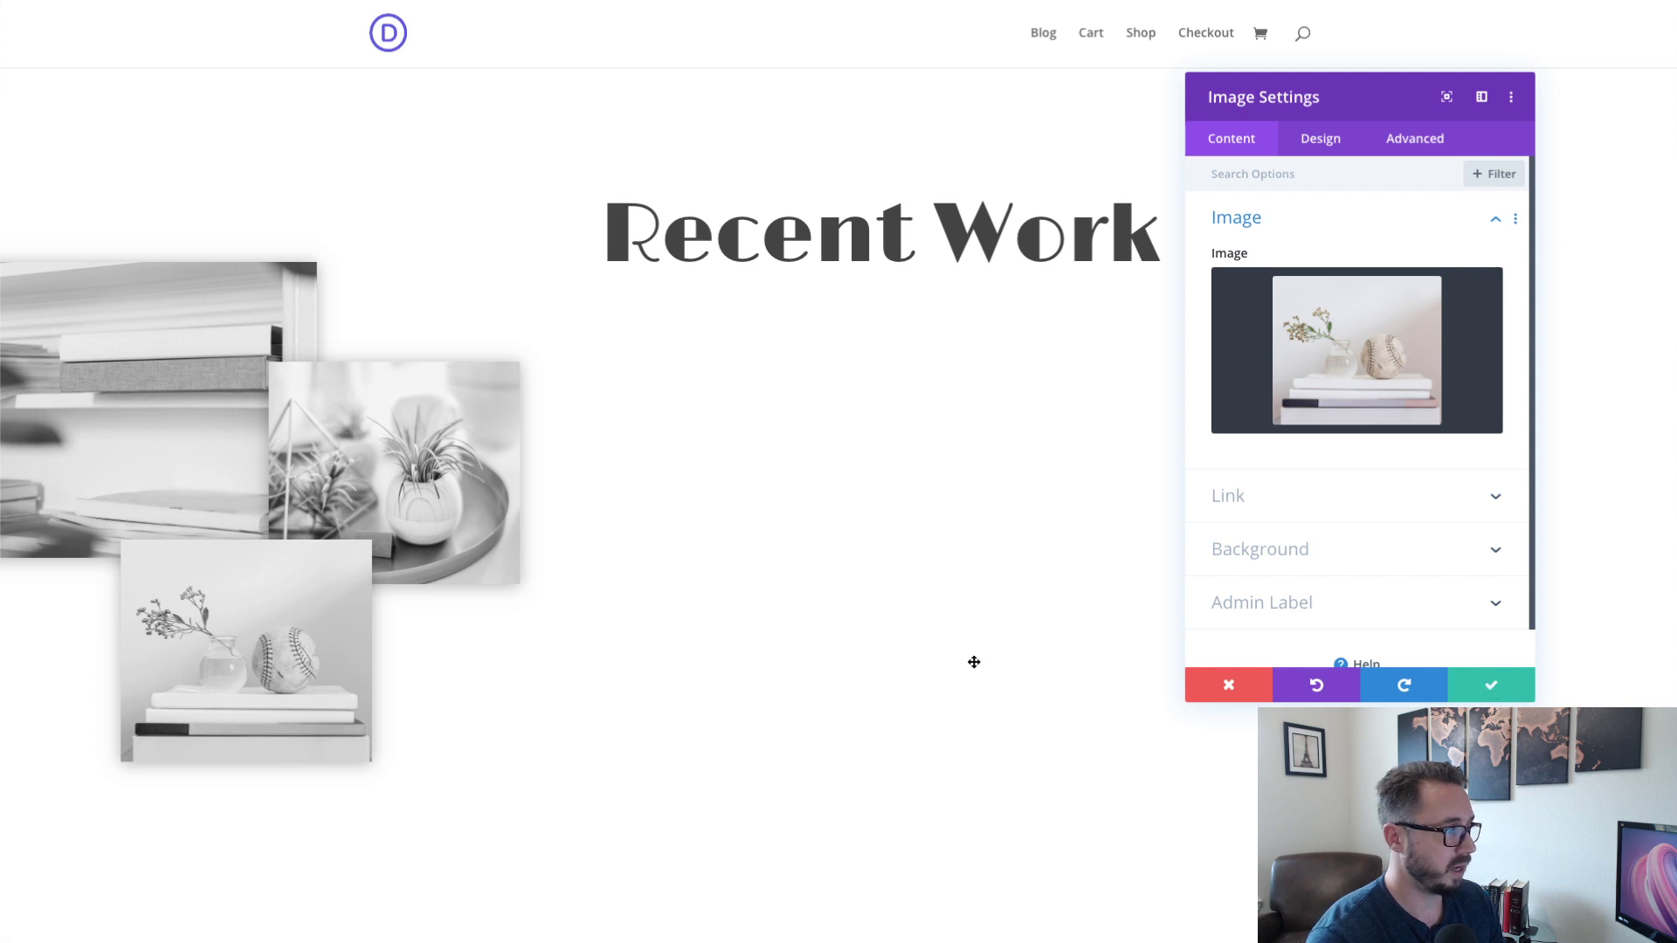
{"action": "left_click", "coordinate": [1499, 686]}
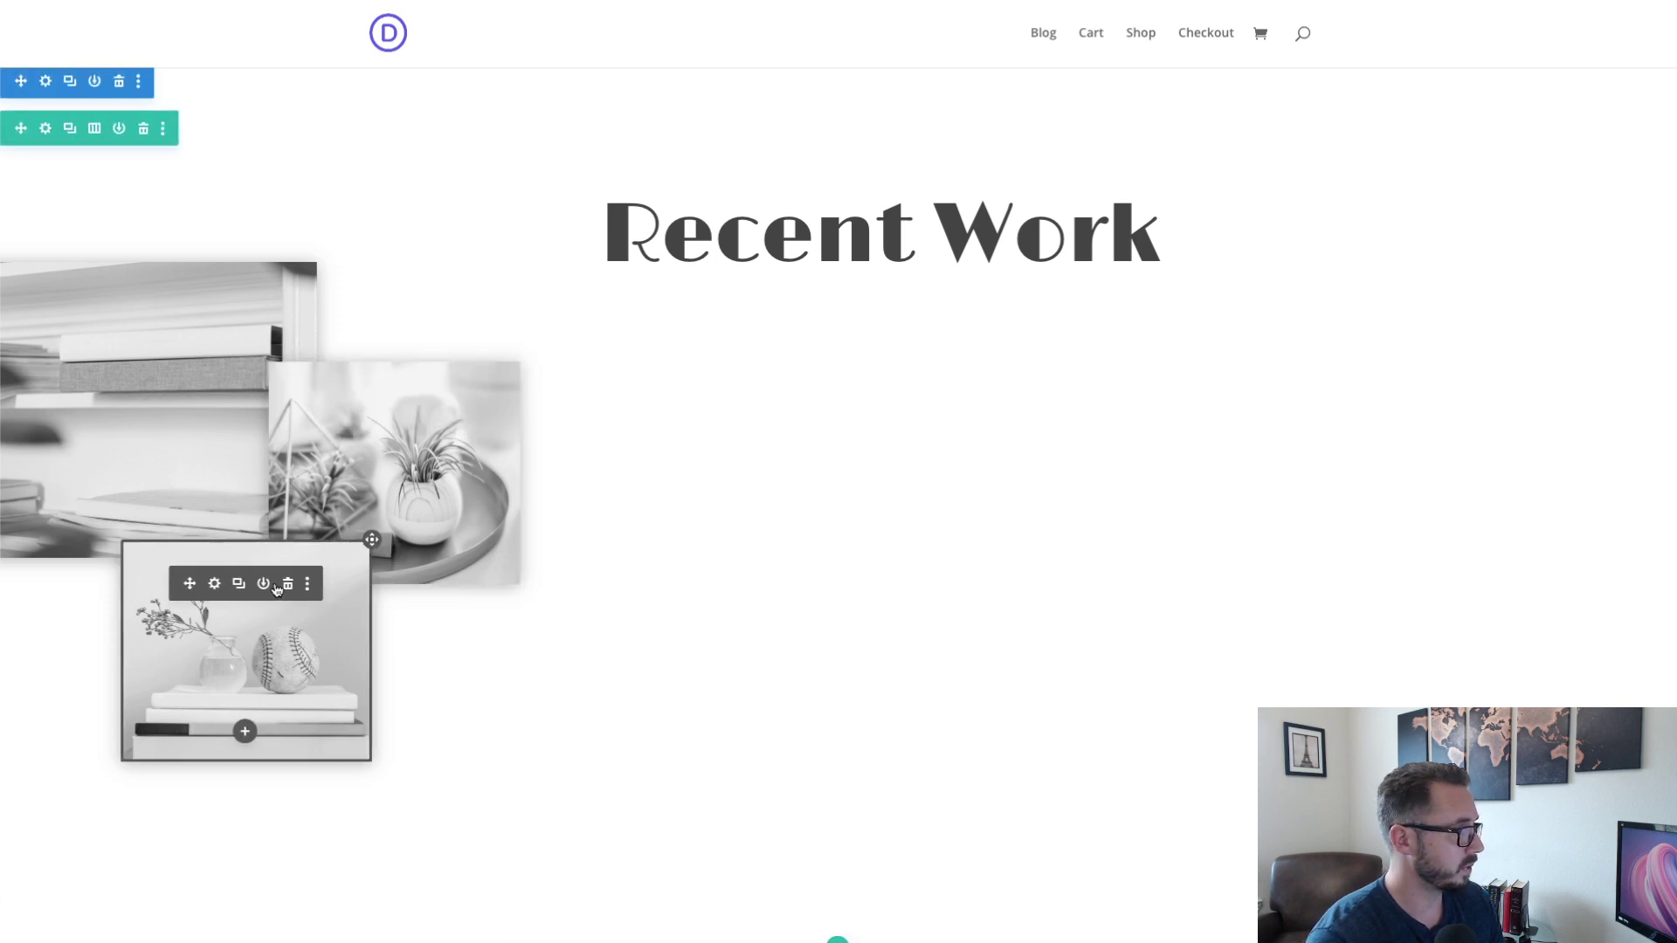
- Place a duplicate of the baseball image beside the plant image, overlapping its right edge, and replace its picture with image-9.jpg
{"action": "left_click", "coordinate": [244, 589]}
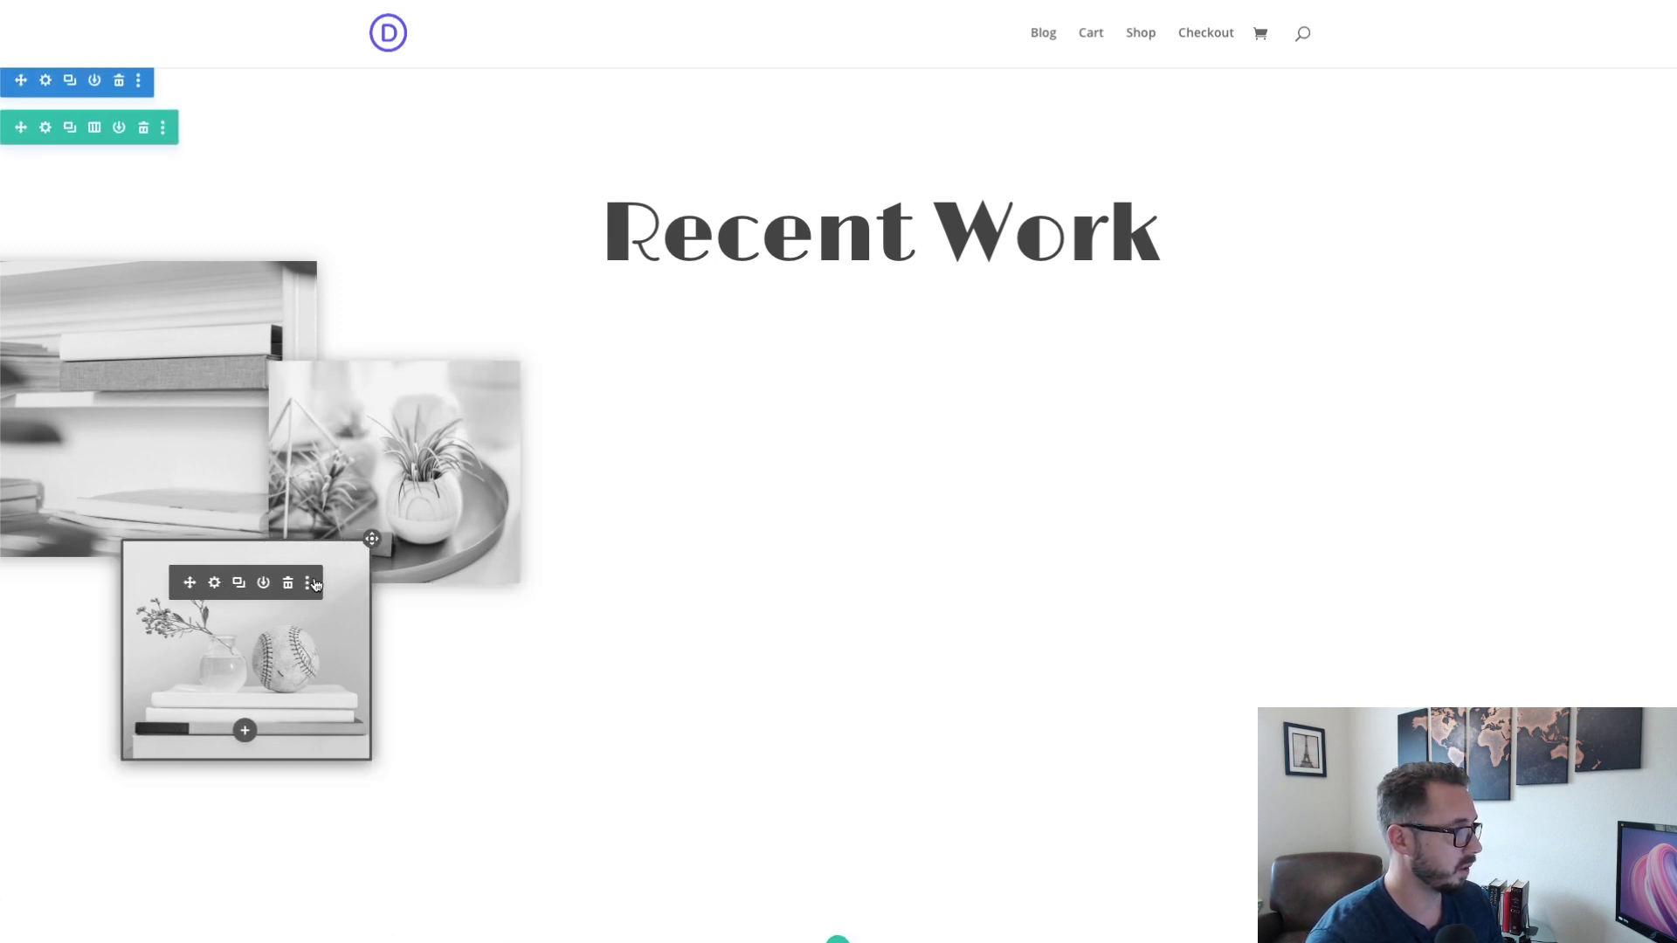
{"action": "left_click_drag", "start_coordinate": [367, 542], "coordinate": [708, 437]}
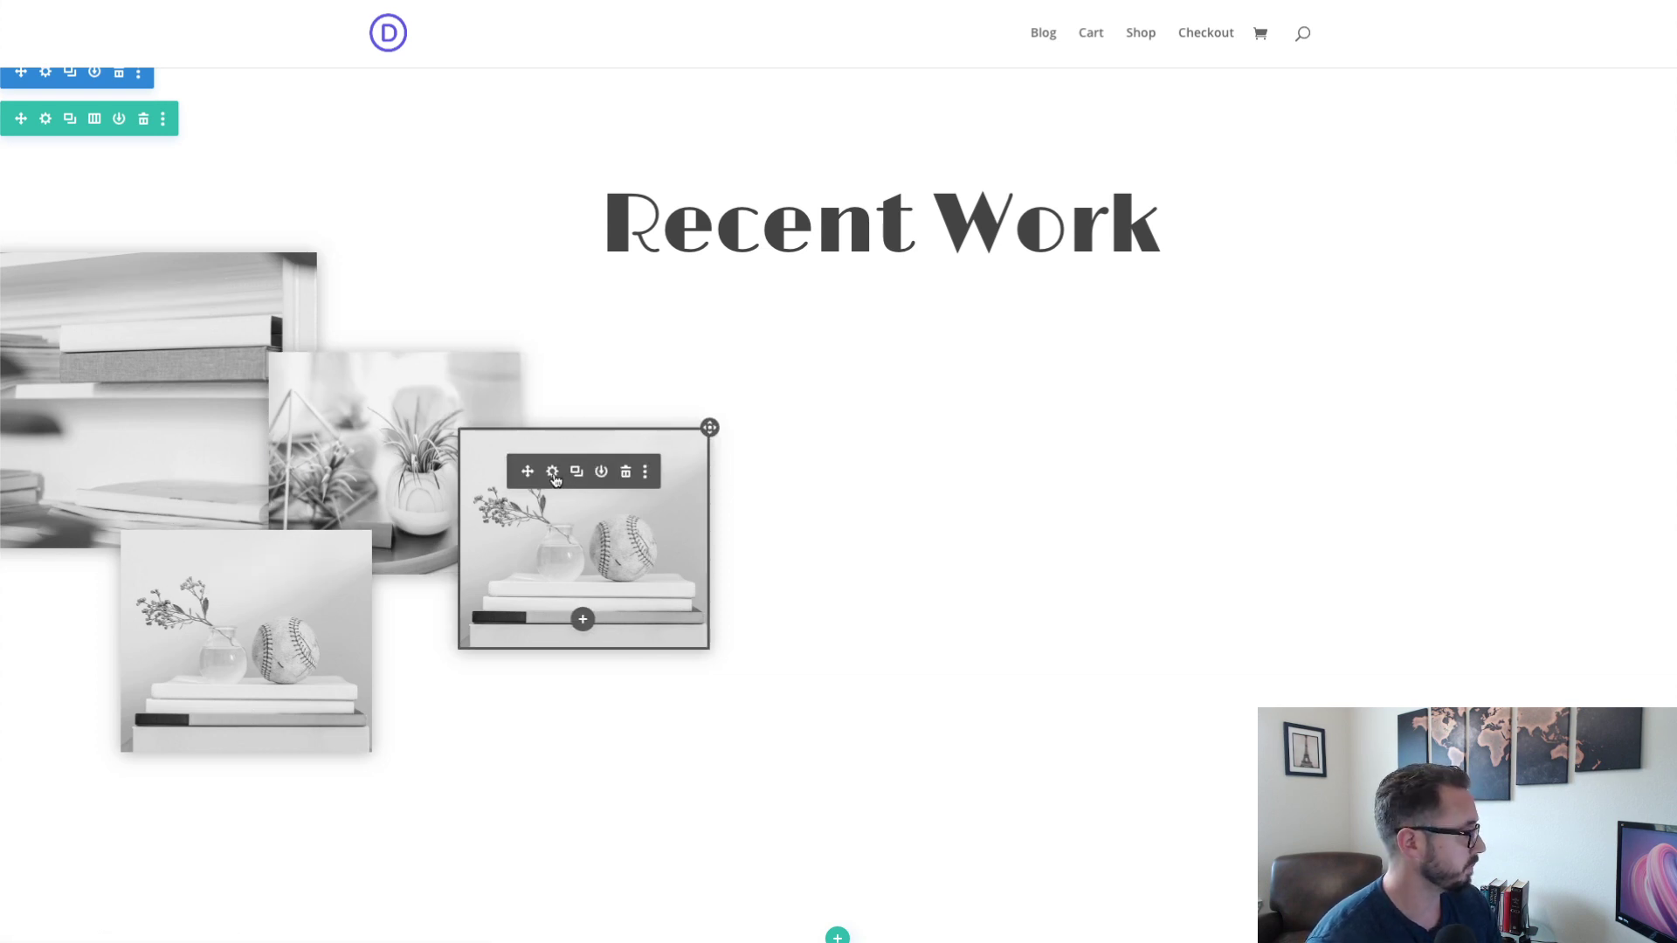
{"action": "left_click", "coordinate": [554, 476]}
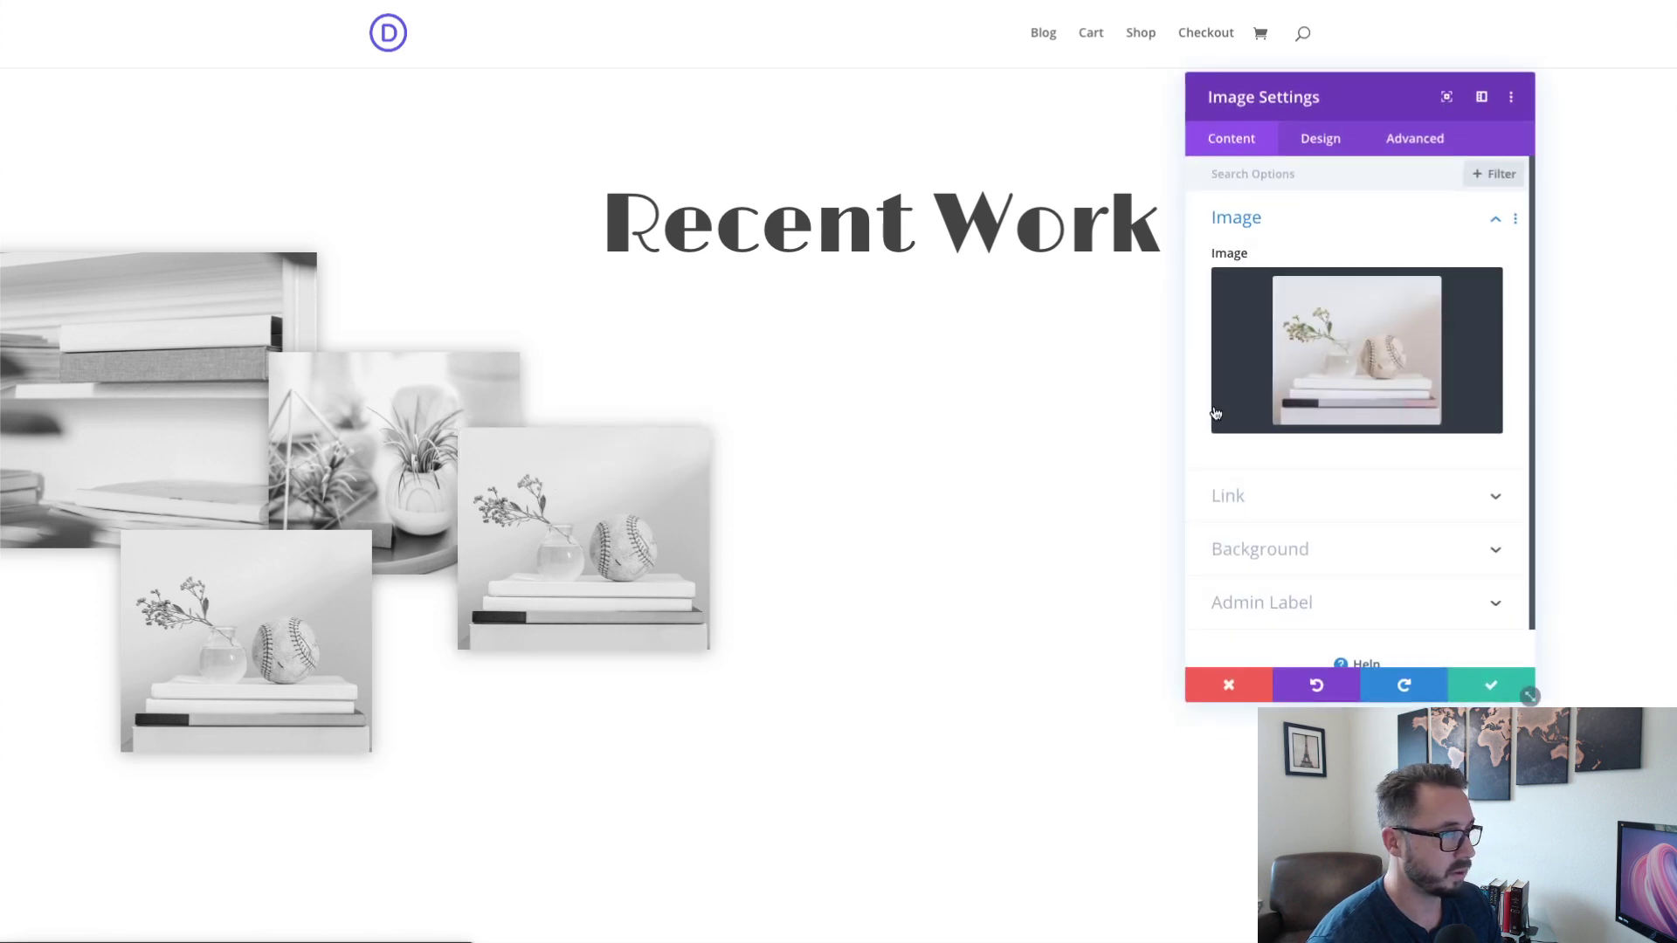
{"action": "left_click", "coordinate": [1339, 363]}
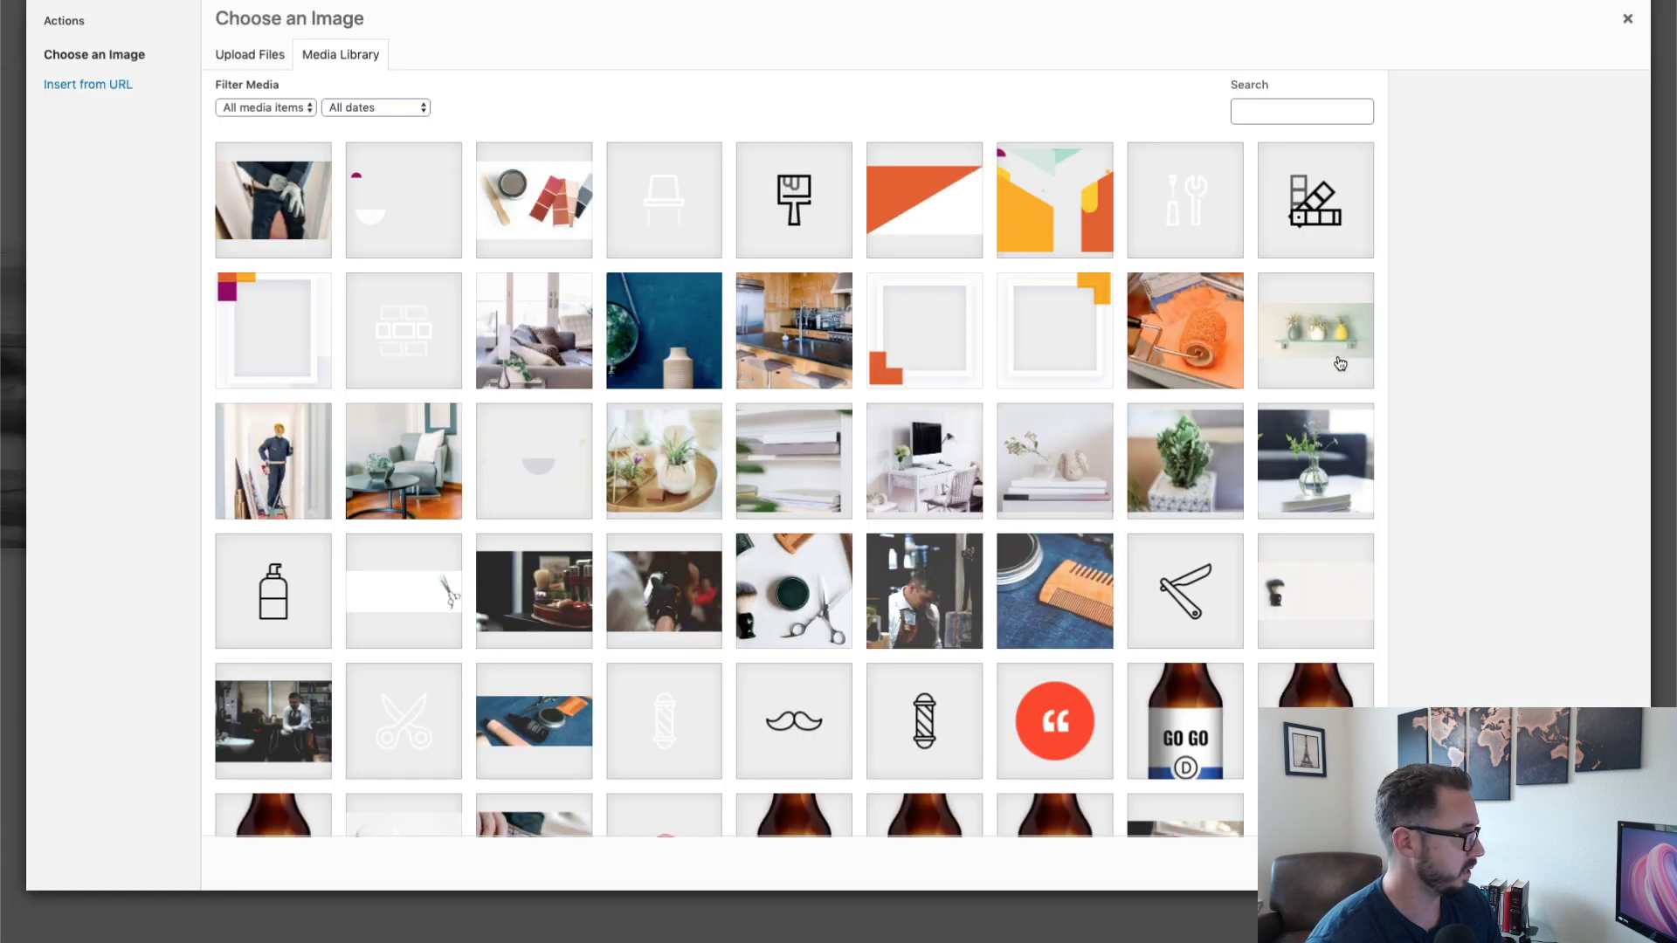
{"action": "left_click", "coordinate": [955, 446]}
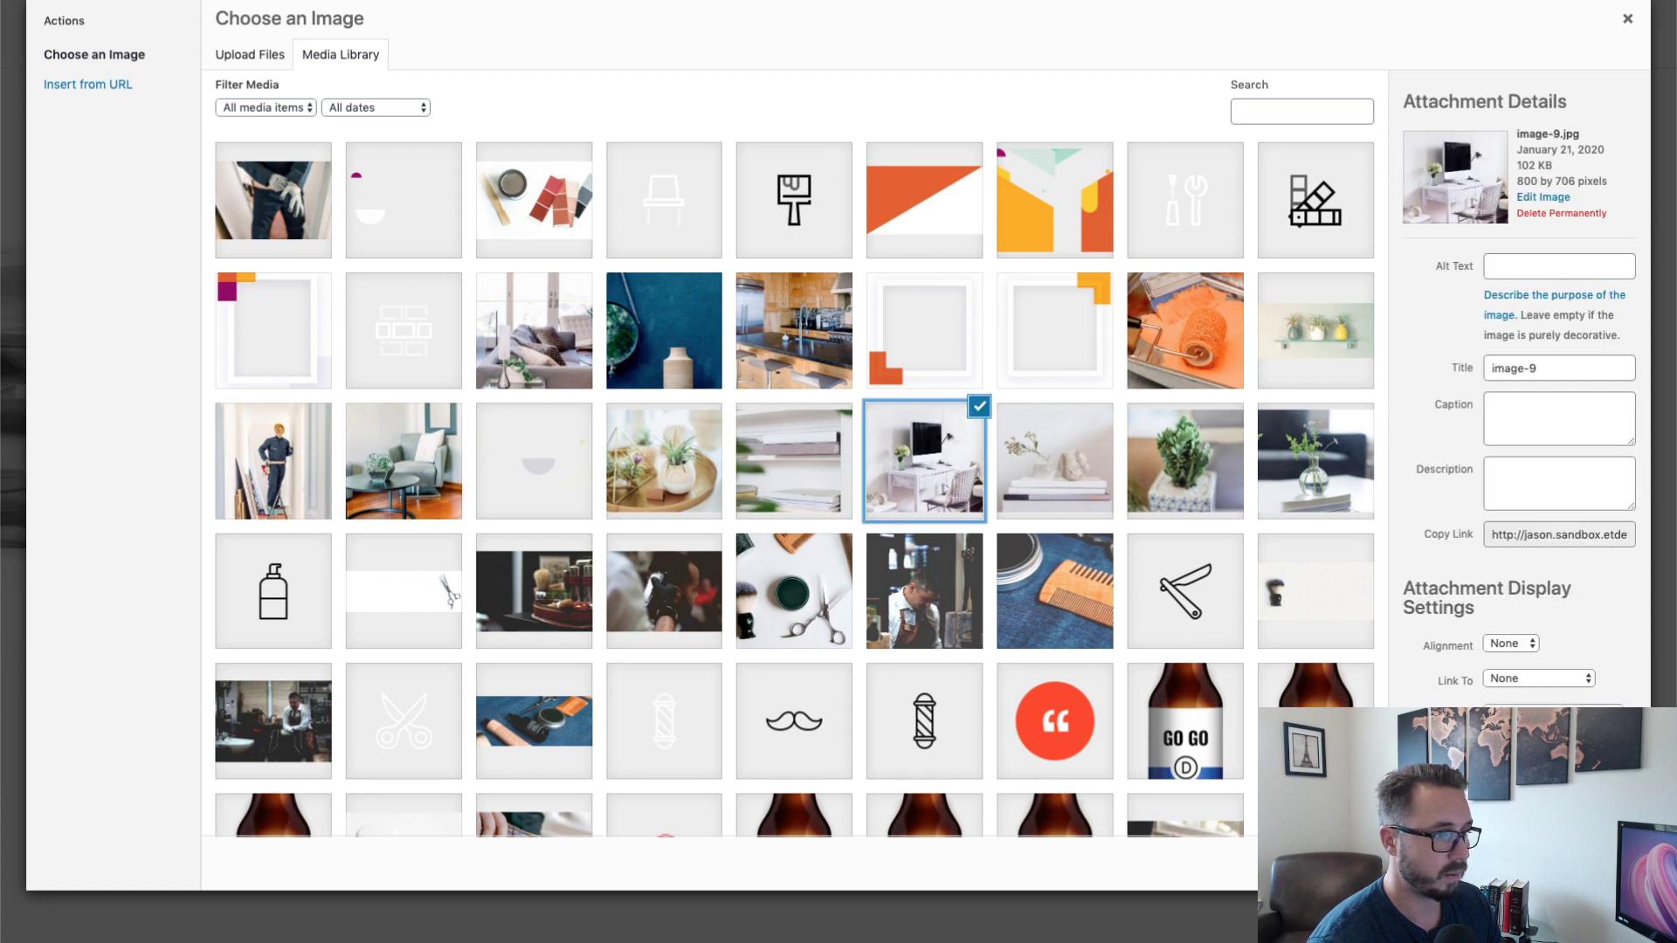
{"action": "left_click", "coordinate": [1585, 863]}
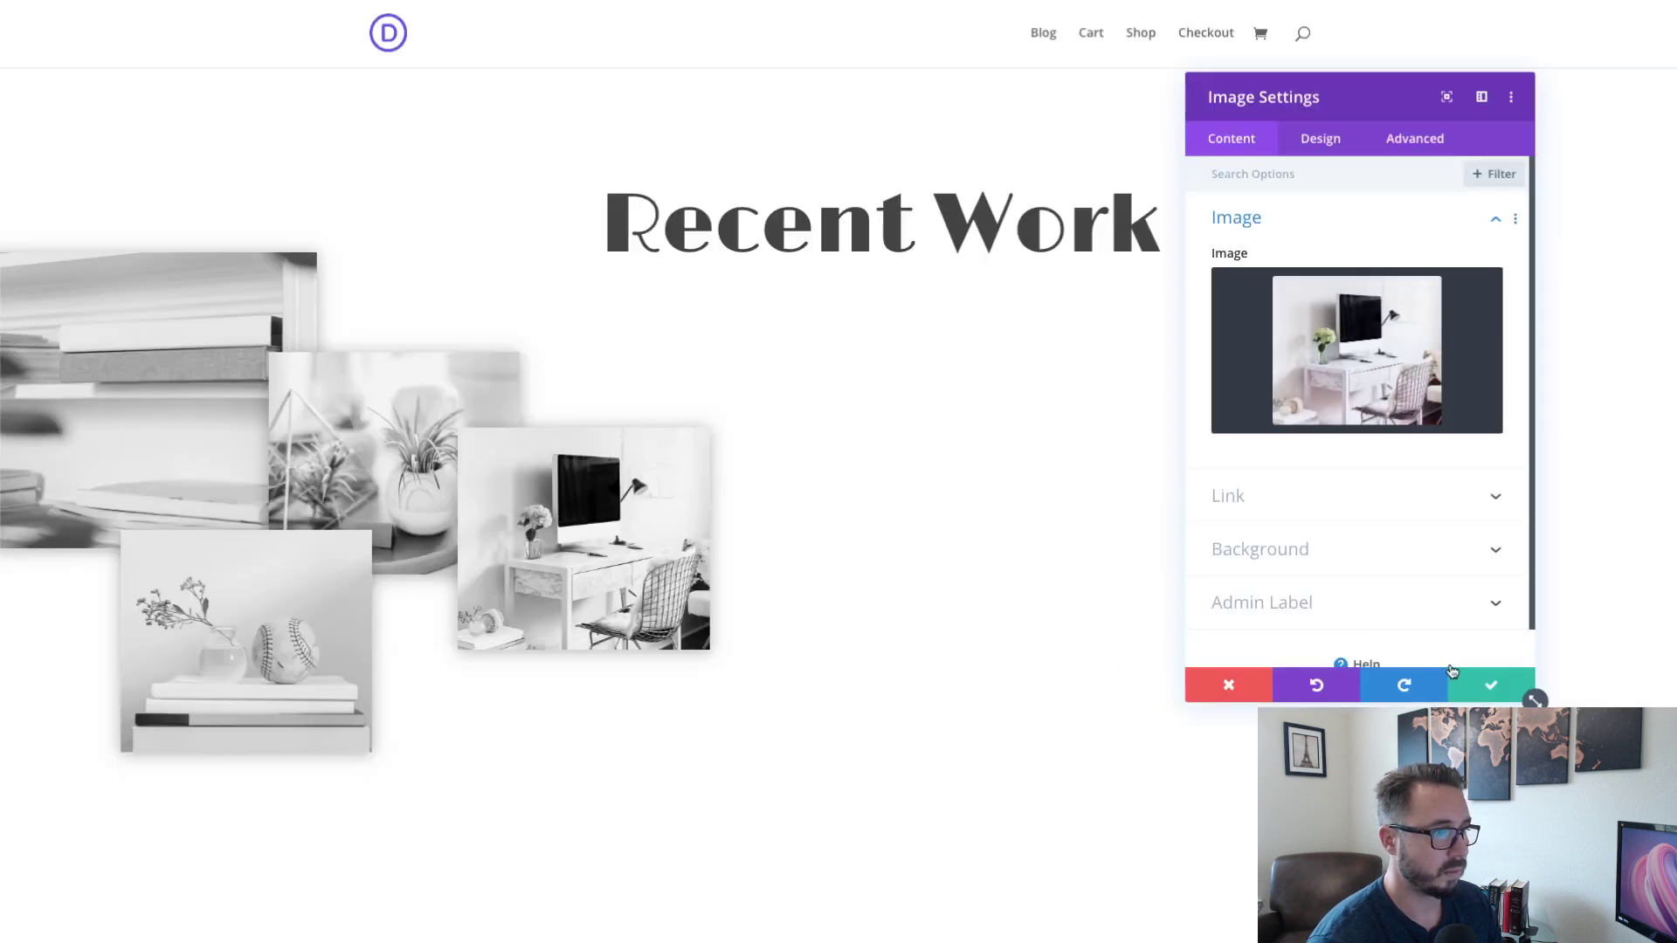
- Set the desk image's desktop max width to 19vw and save the module settings
{"action": "left_click", "coordinate": [1332, 151]}
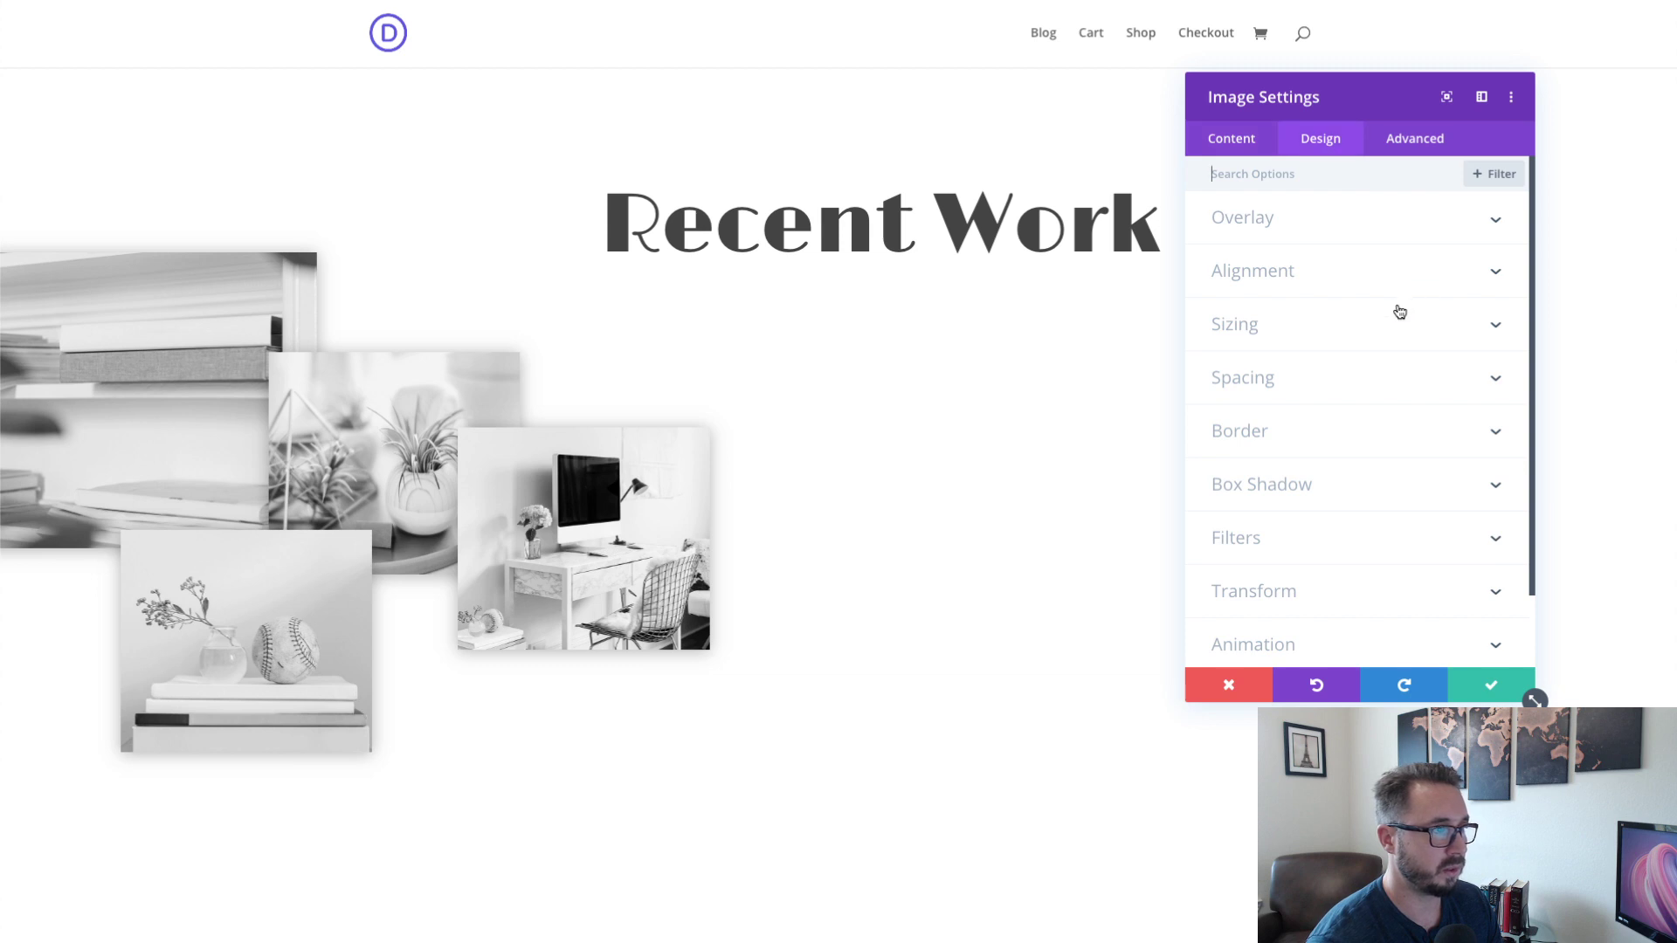
{"action": "left_click", "coordinate": [1380, 328]}
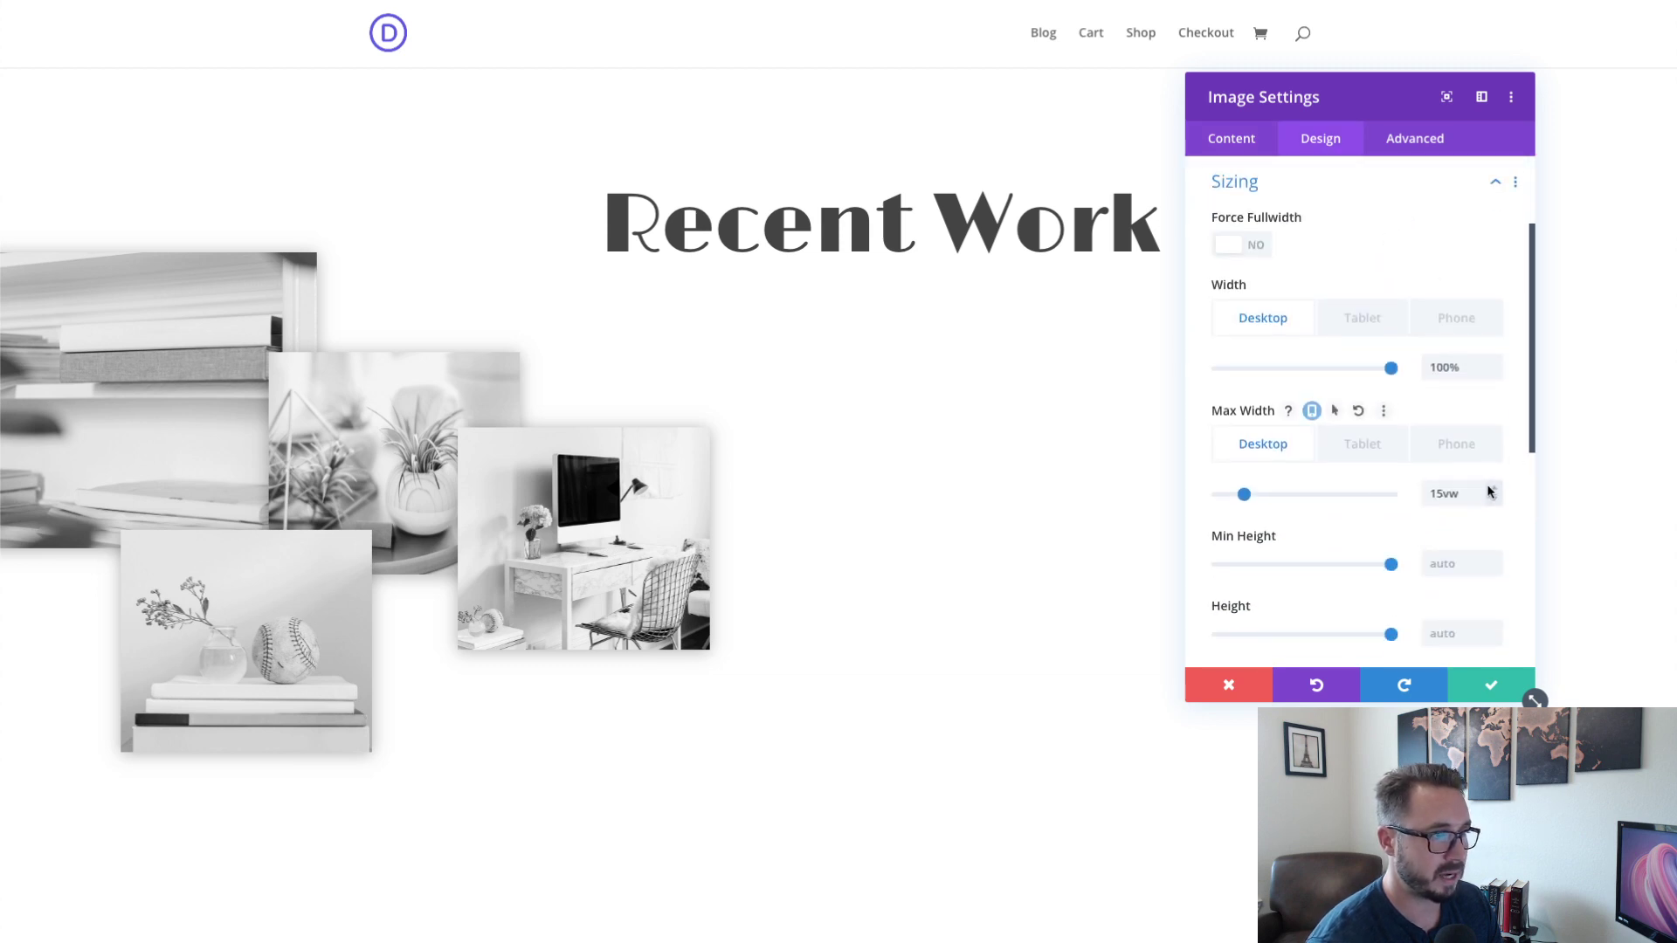
{"action": "left_click", "coordinate": [1493, 489]}
{"action": "left_click", "coordinate": [1493, 489]}
{"action": "left_click", "coordinate": [1493, 491]}
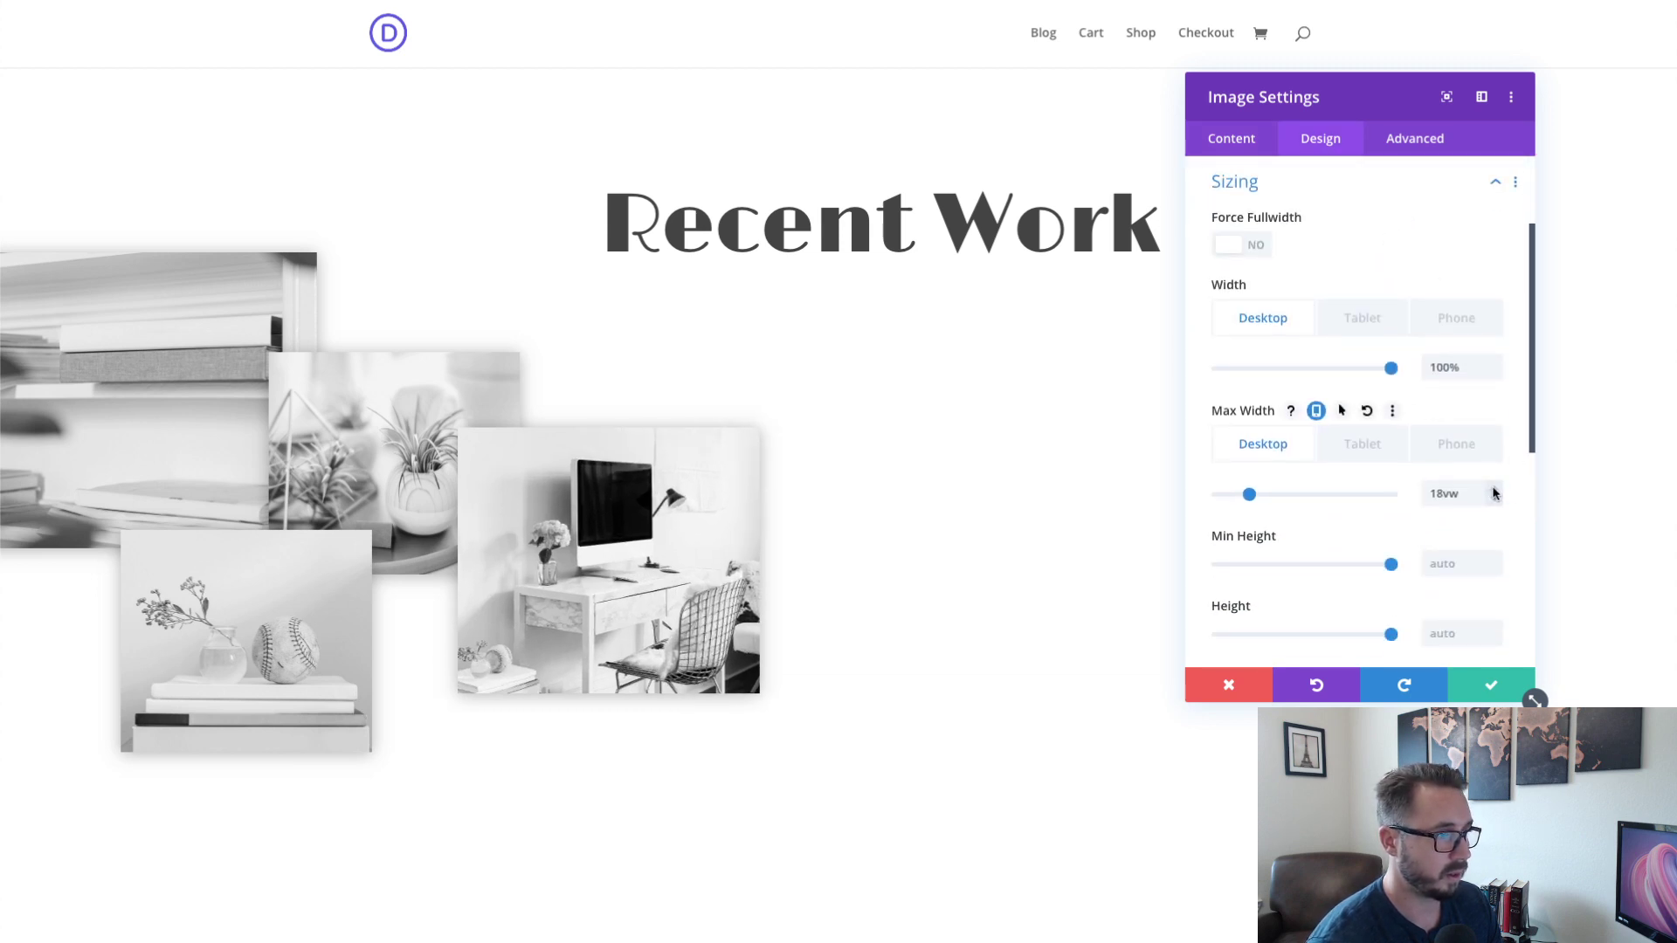
{"action": "left_click", "coordinate": [1493, 490]}
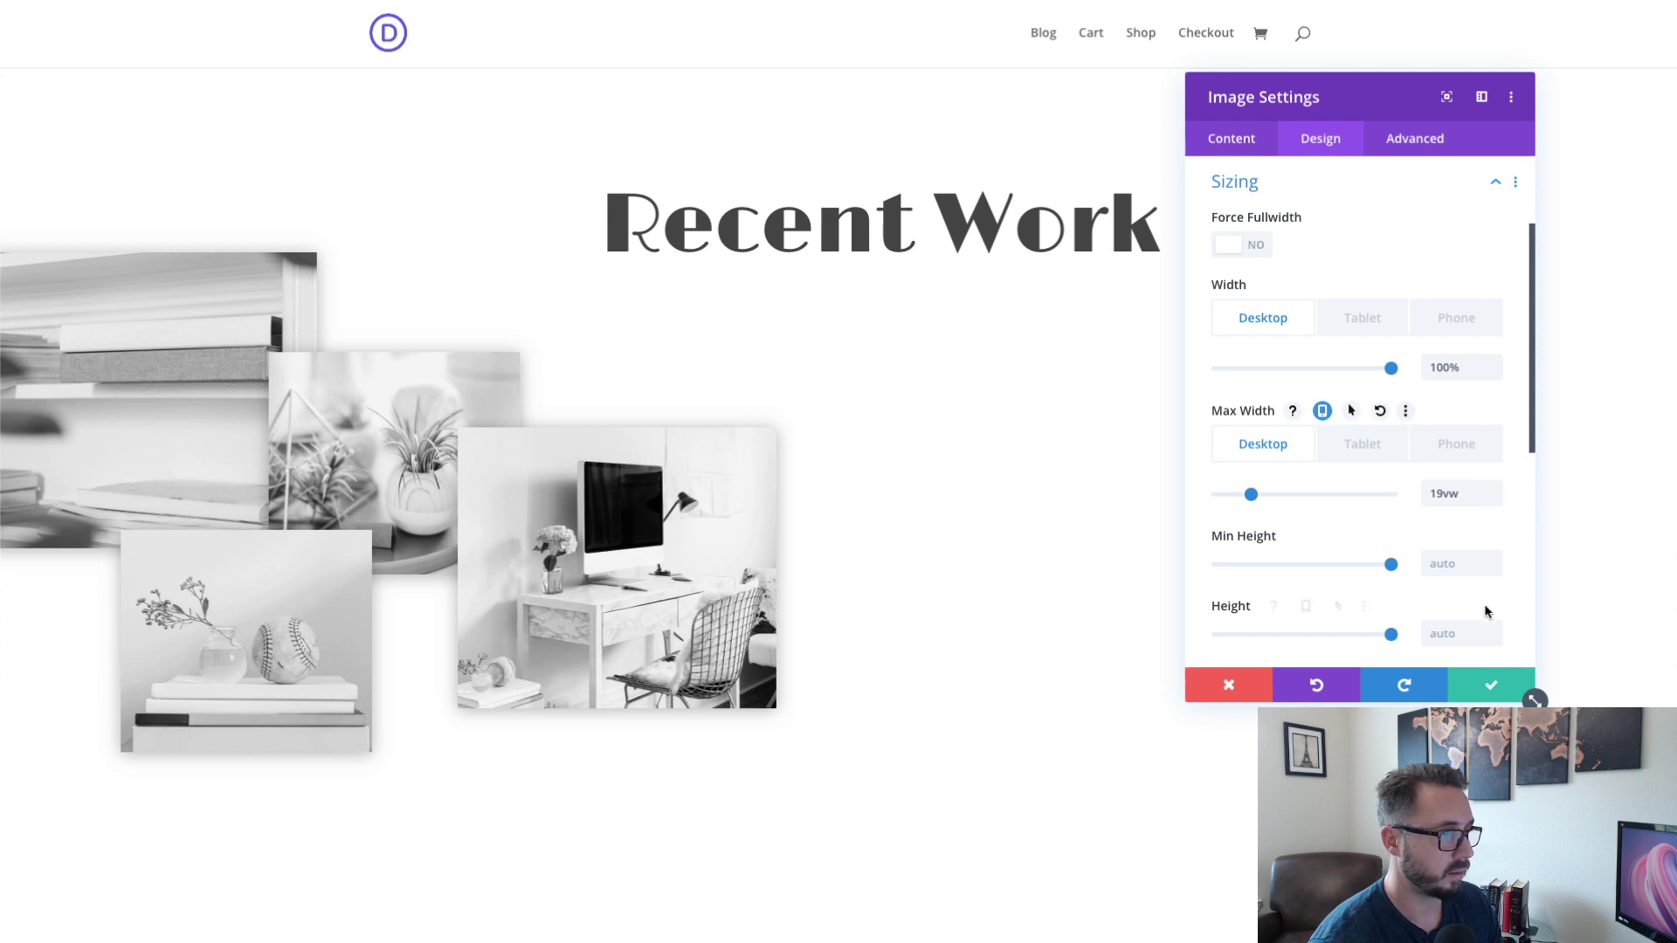
{"action": "scroll", "coordinate": [1485, 617], "scroll_direction": "down", "scroll_amount": 1}
{"action": "left_click", "coordinate": [1492, 688]}
{"action": "scroll", "coordinate": [523, 575], "scroll_direction": "down", "scroll_amount": 1}
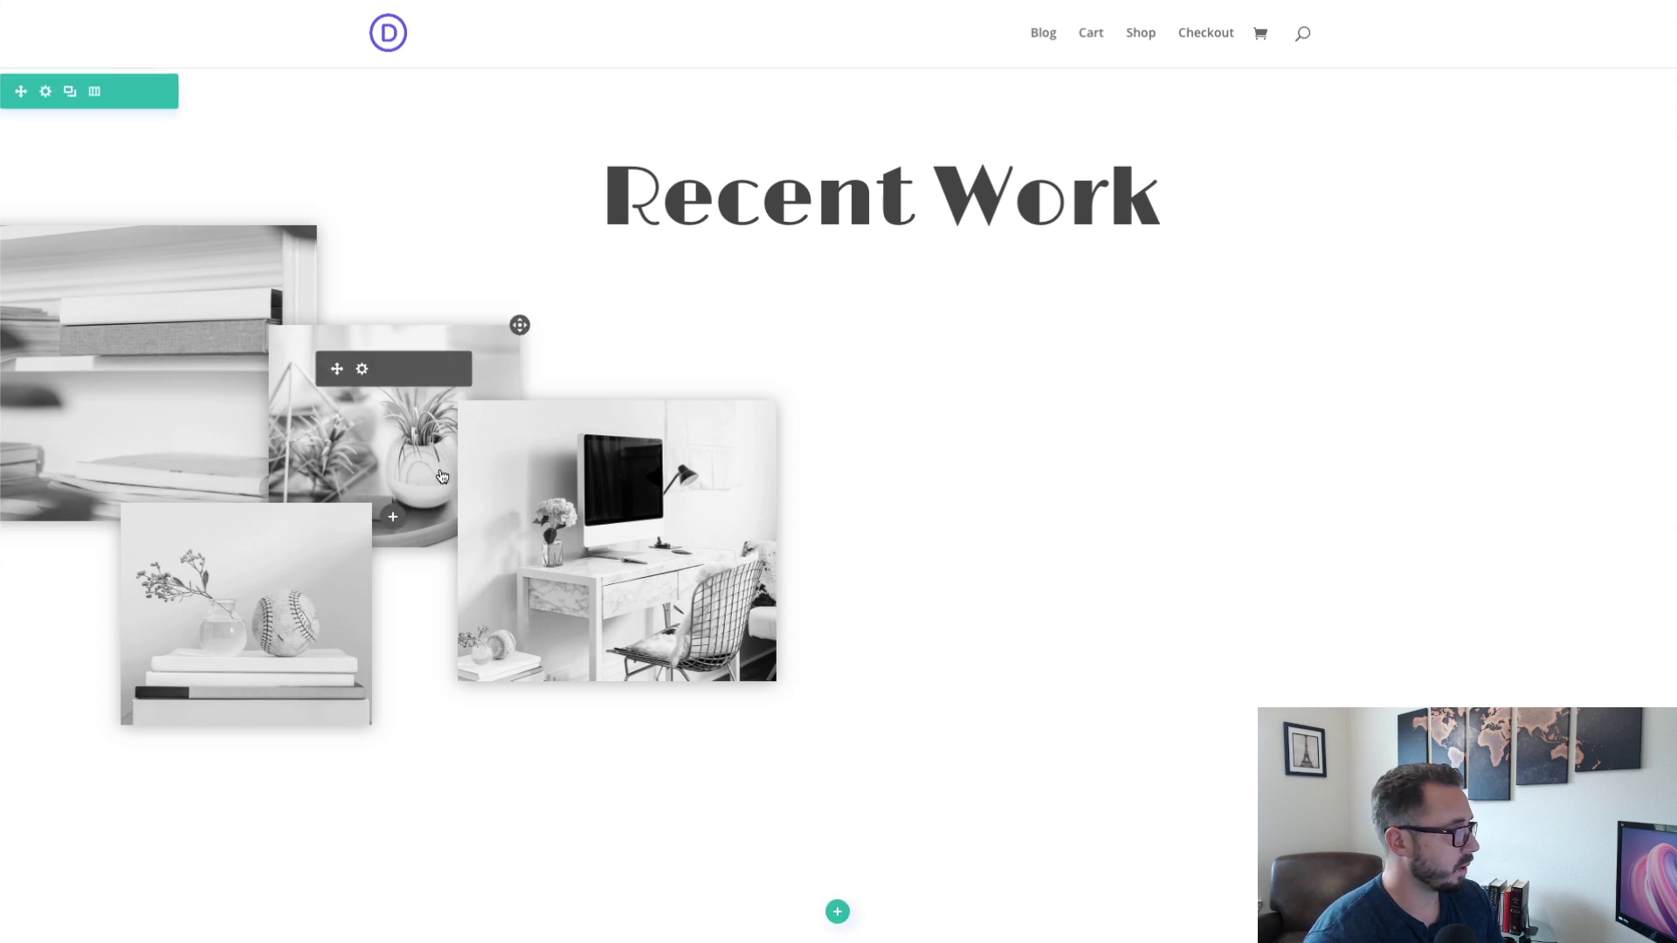
- Place a duplicate of the desk image overlapping its upper-right corner and replace its picture with the glass flower vase on a dark background
{"action": "mouse_move", "coordinate": [680, 505]}
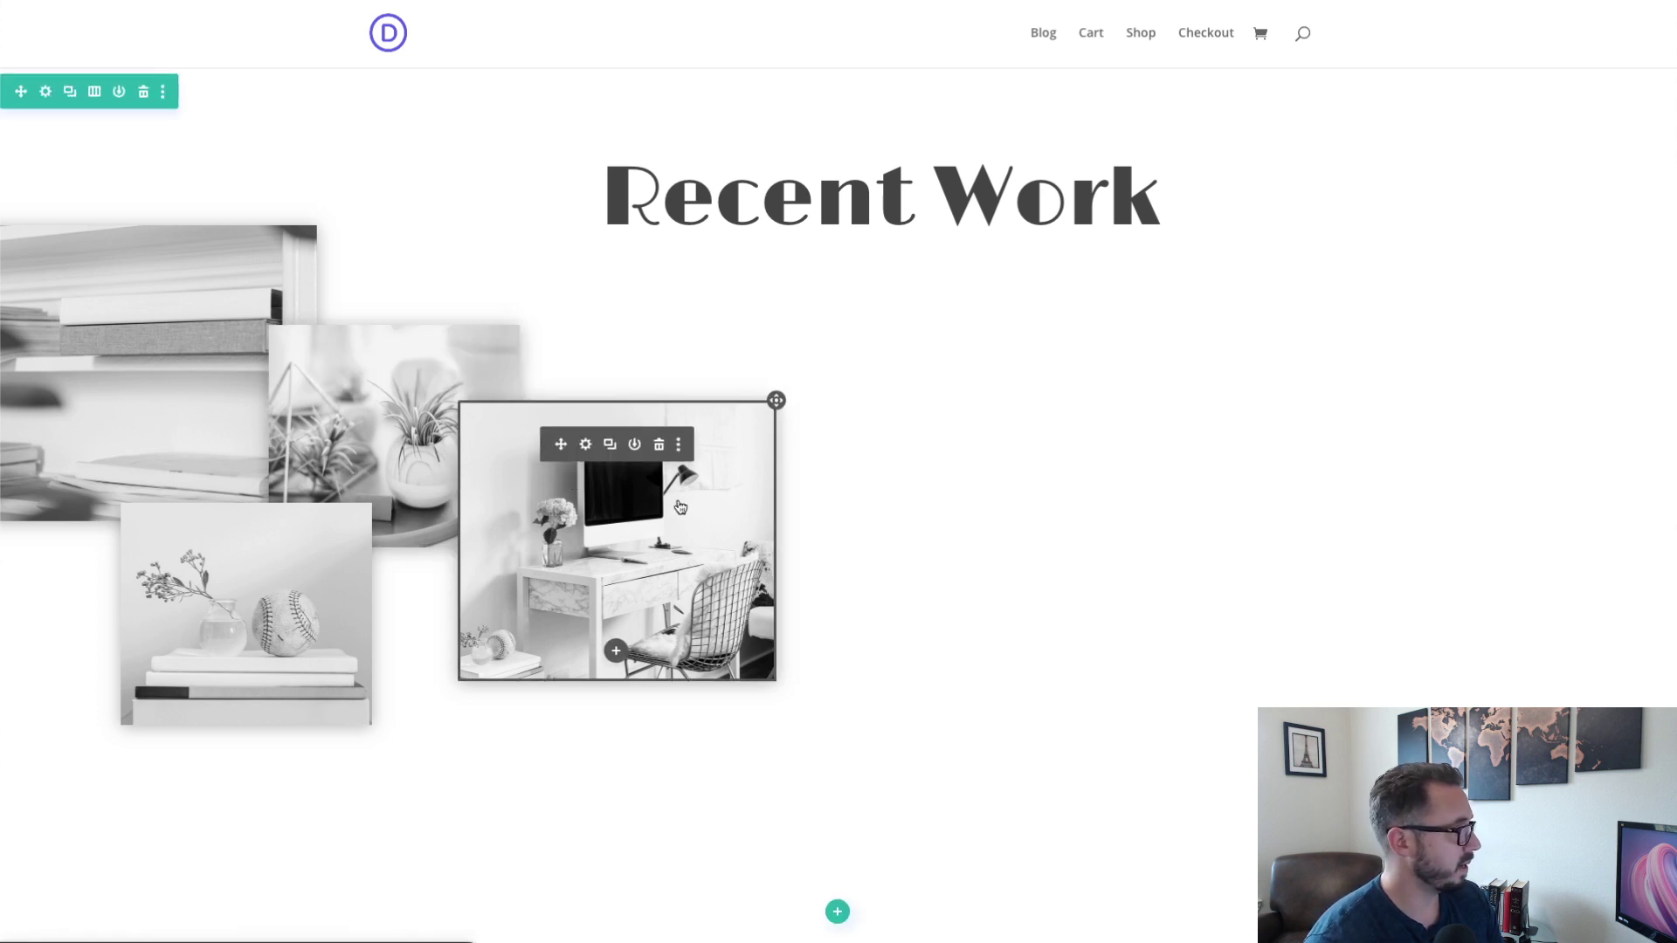
{"action": "left_click", "coordinate": [612, 450]}
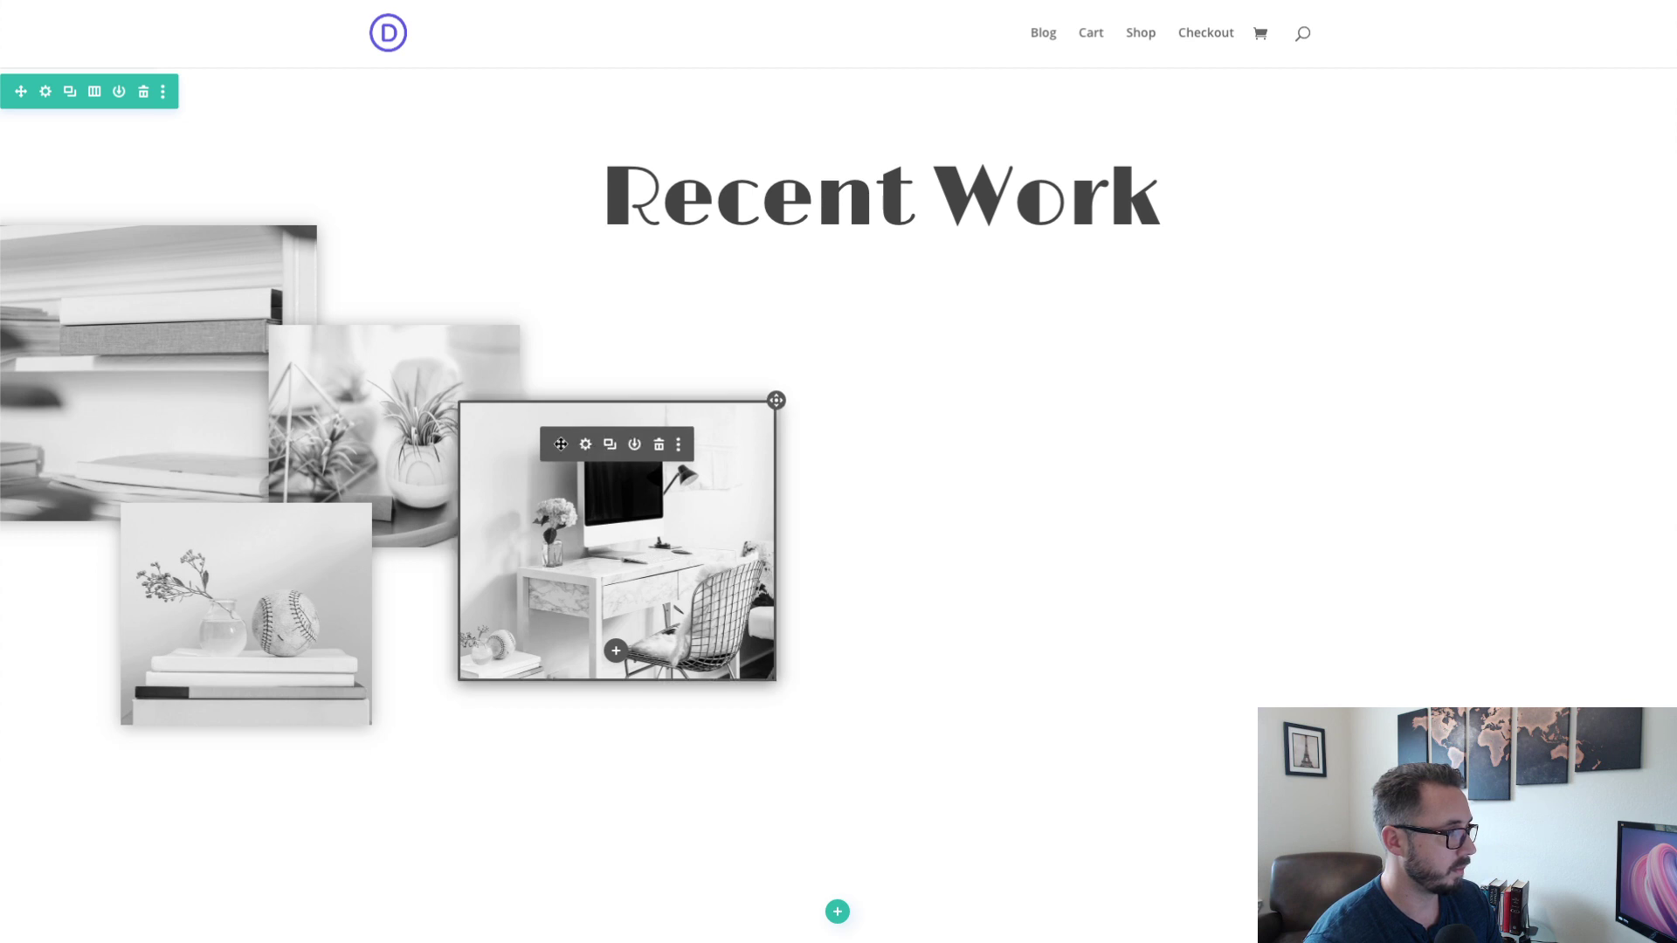
{"action": "left_click_drag", "start_coordinate": [776, 400], "coordinate": [990, 262]}
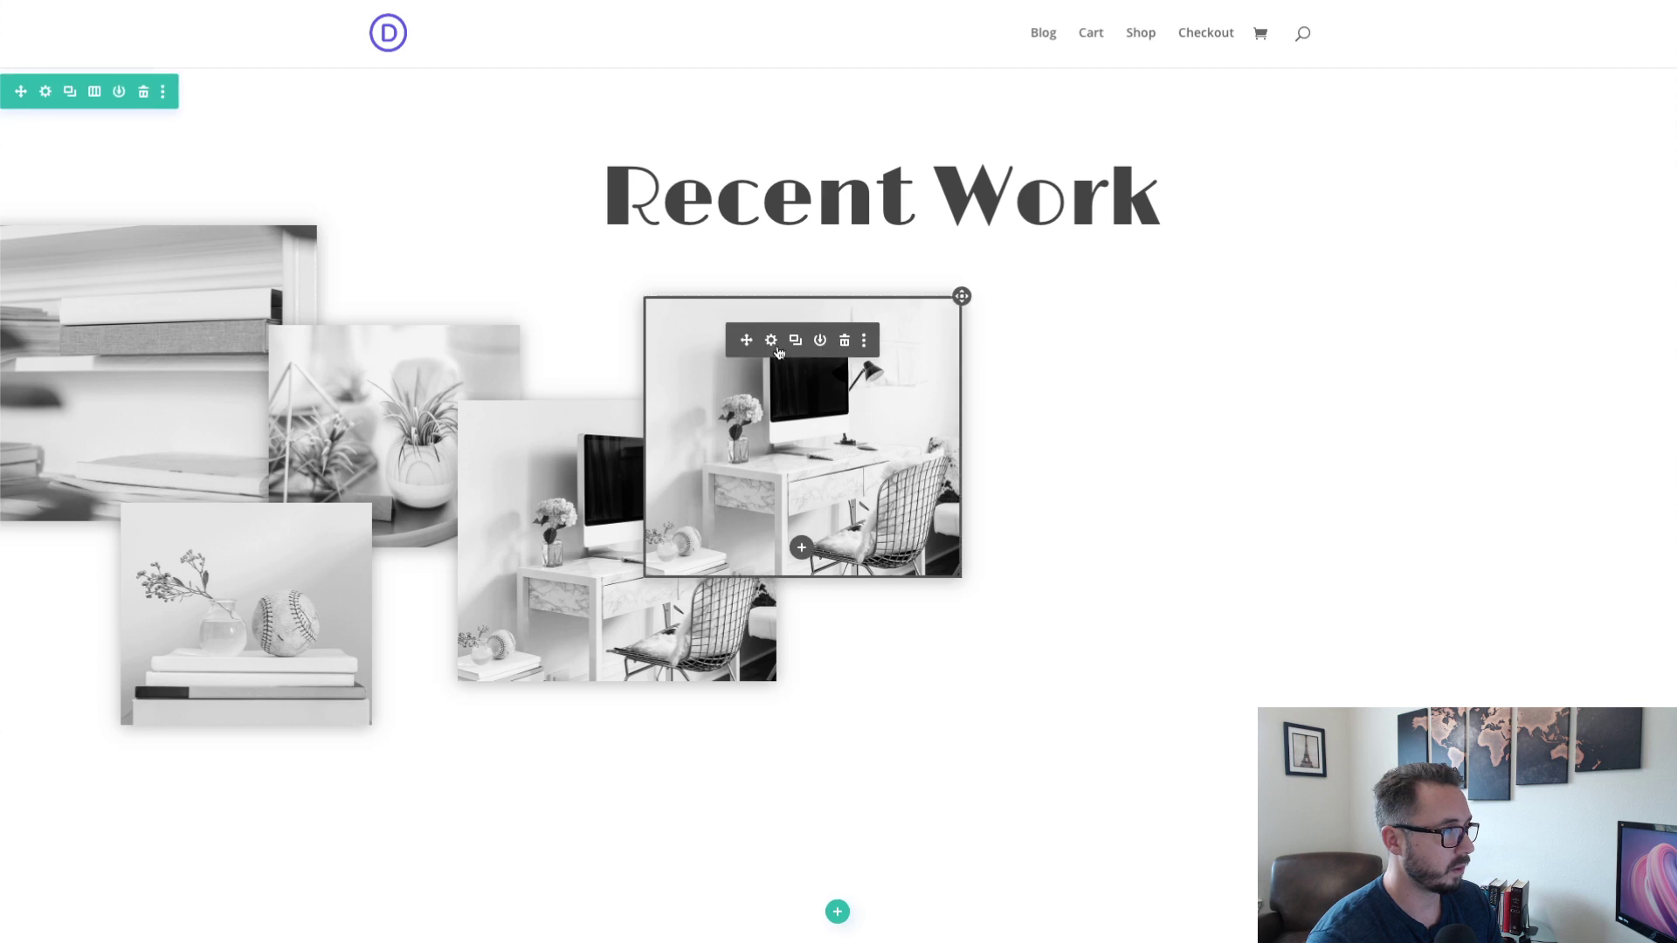
{"action": "left_click", "coordinate": [770, 346]}
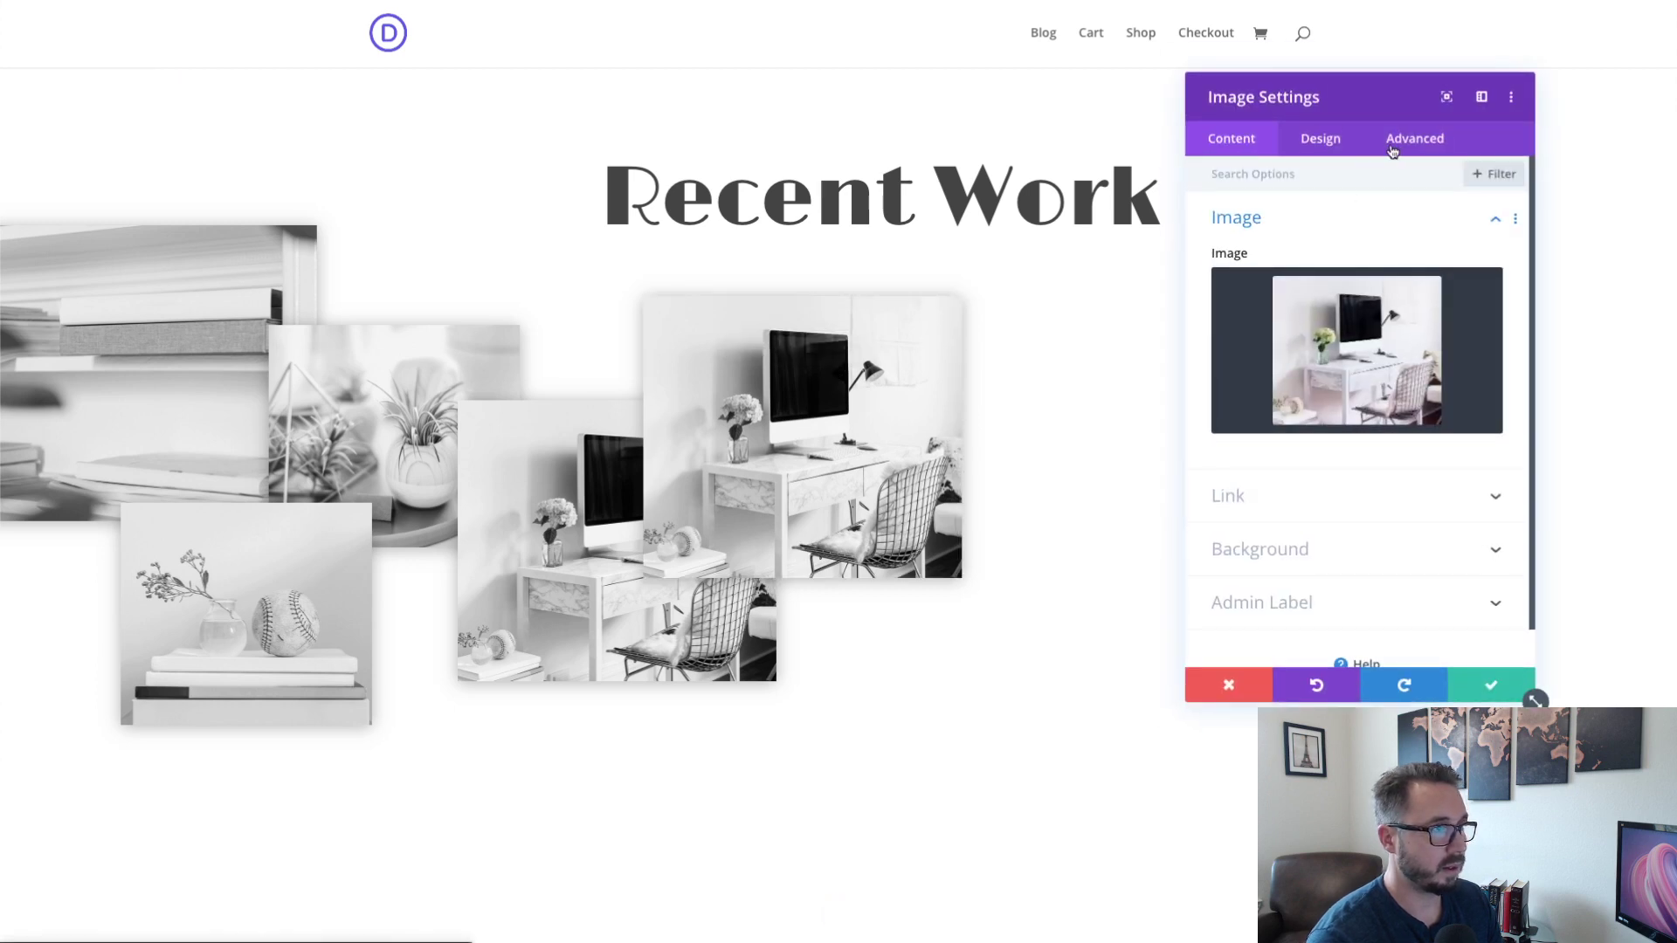
{"action": "left_click", "coordinate": [1320, 140]}
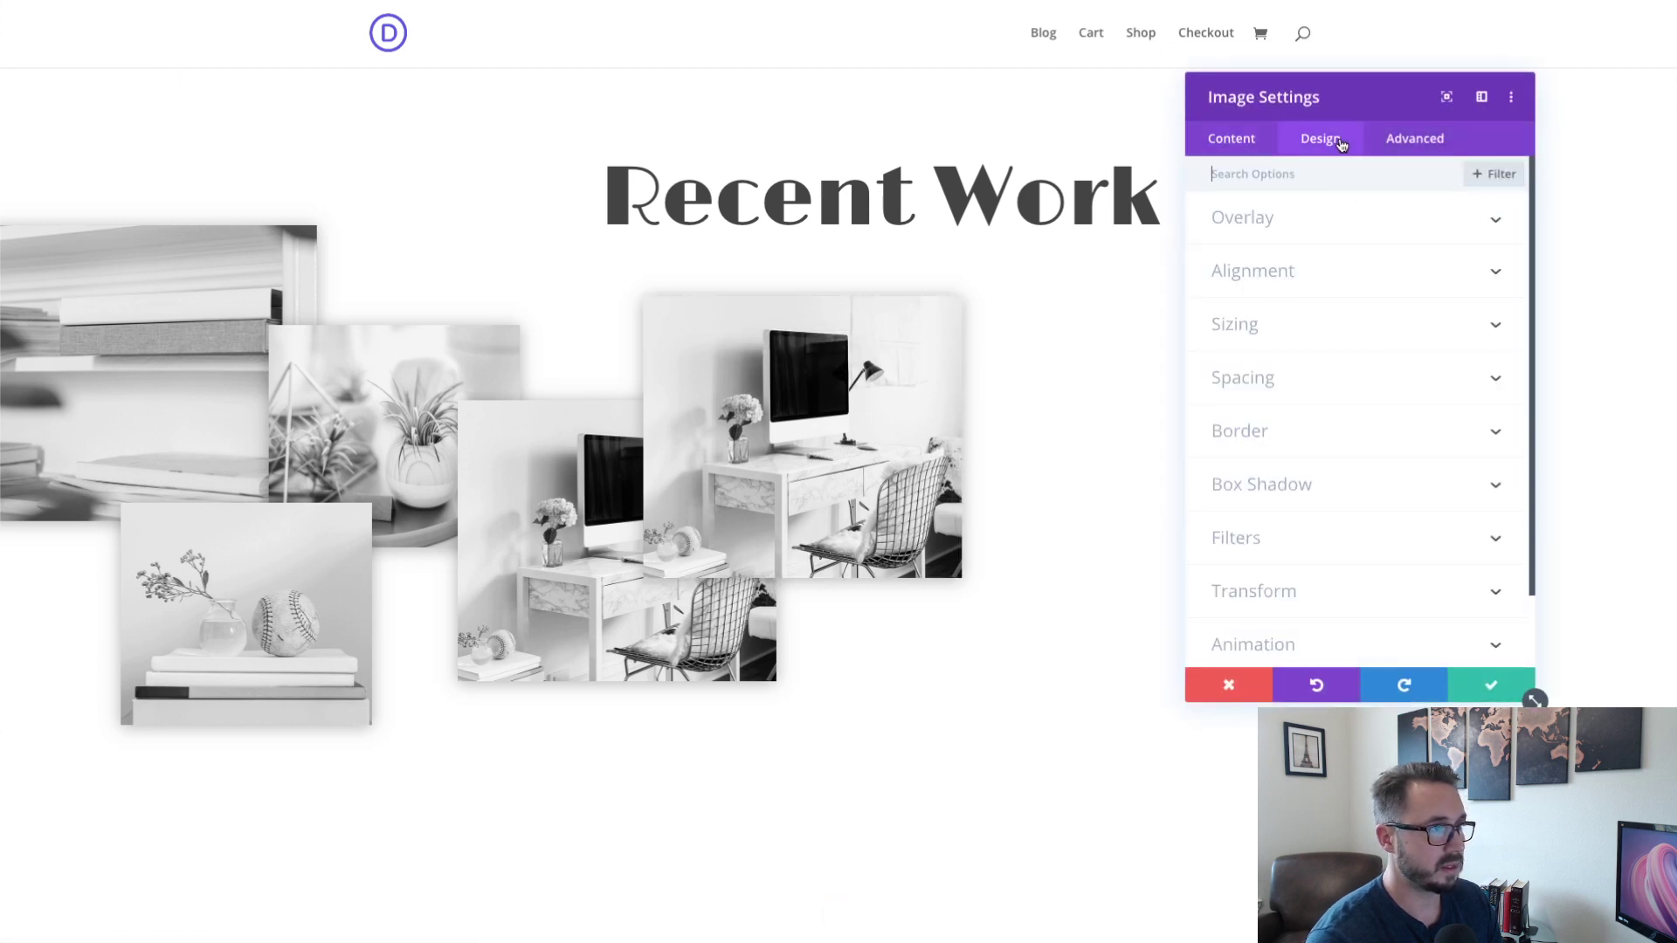
{"action": "left_click", "coordinate": [1231, 139]}
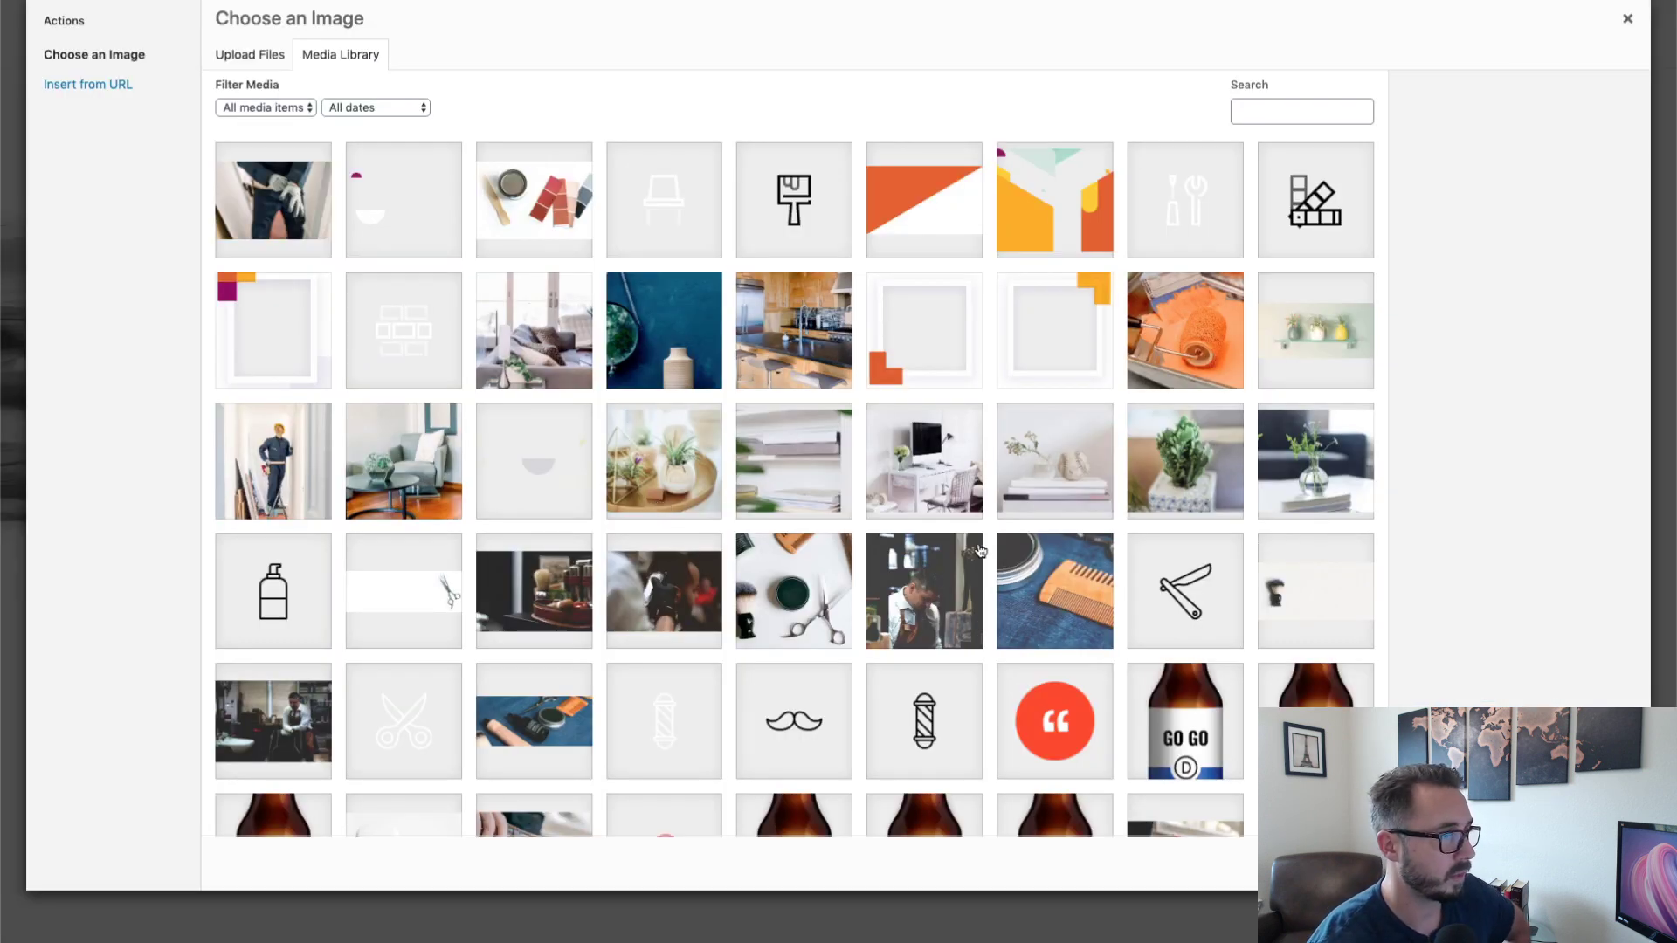
{"action": "left_click", "coordinate": [1284, 470]}
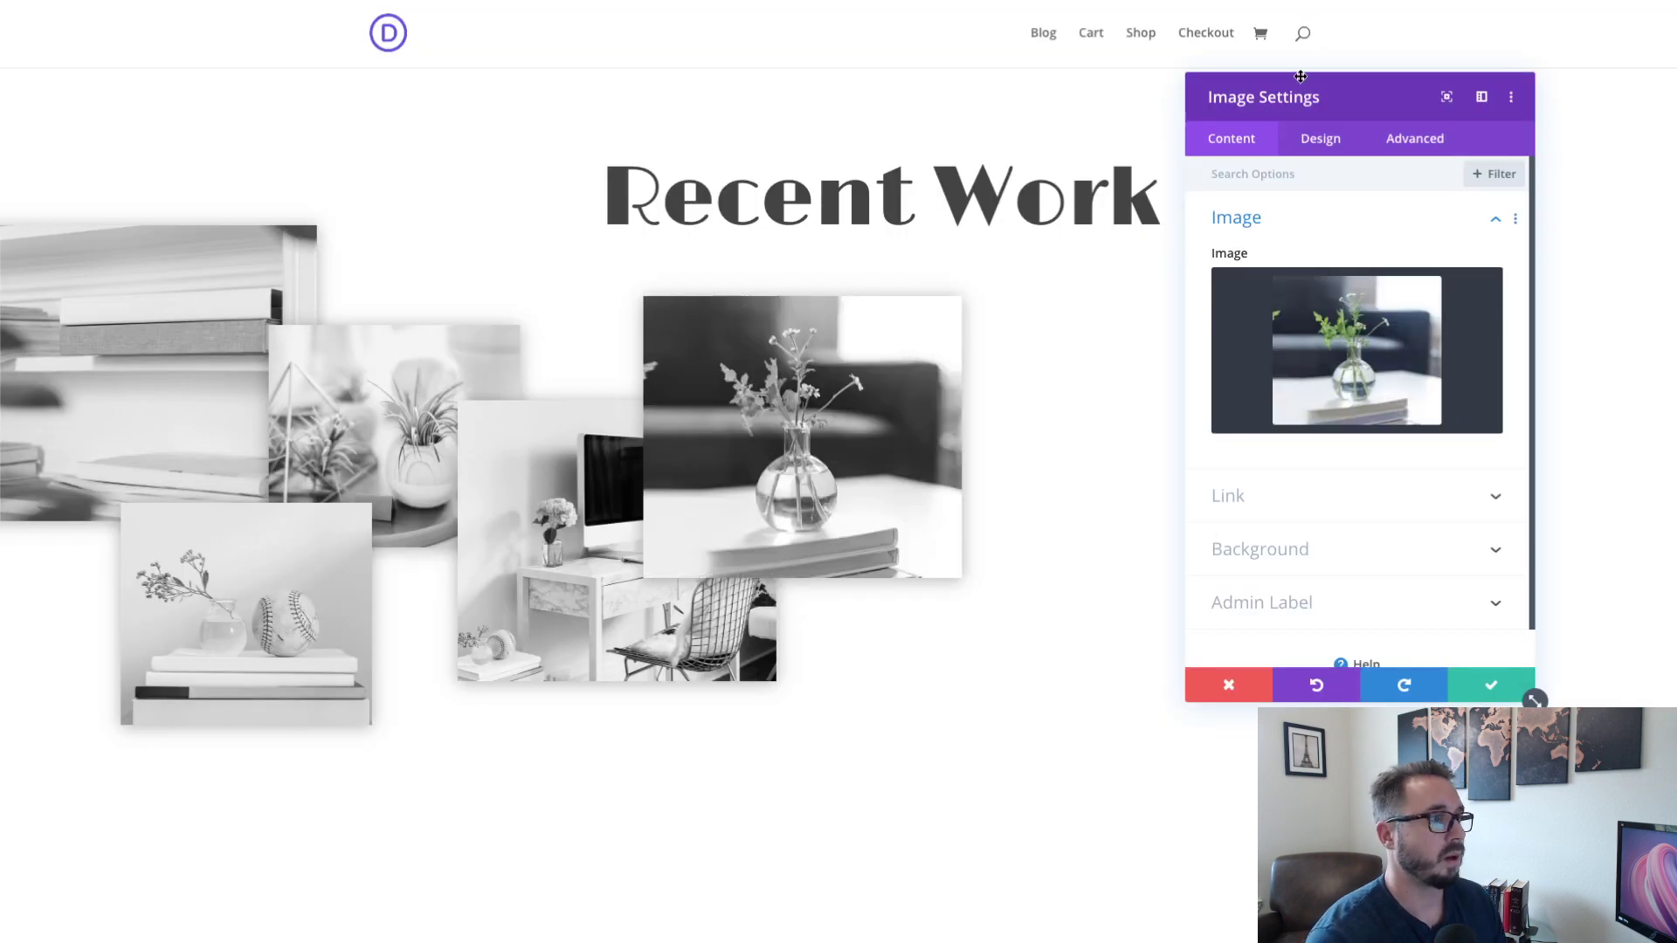
- Set the vase image's desktop max width to 14vw, save, and move it slightly right and down over the desk image's corner
{"action": "left_click", "coordinate": [1322, 141]}
{"action": "left_click", "coordinate": [1331, 326]}
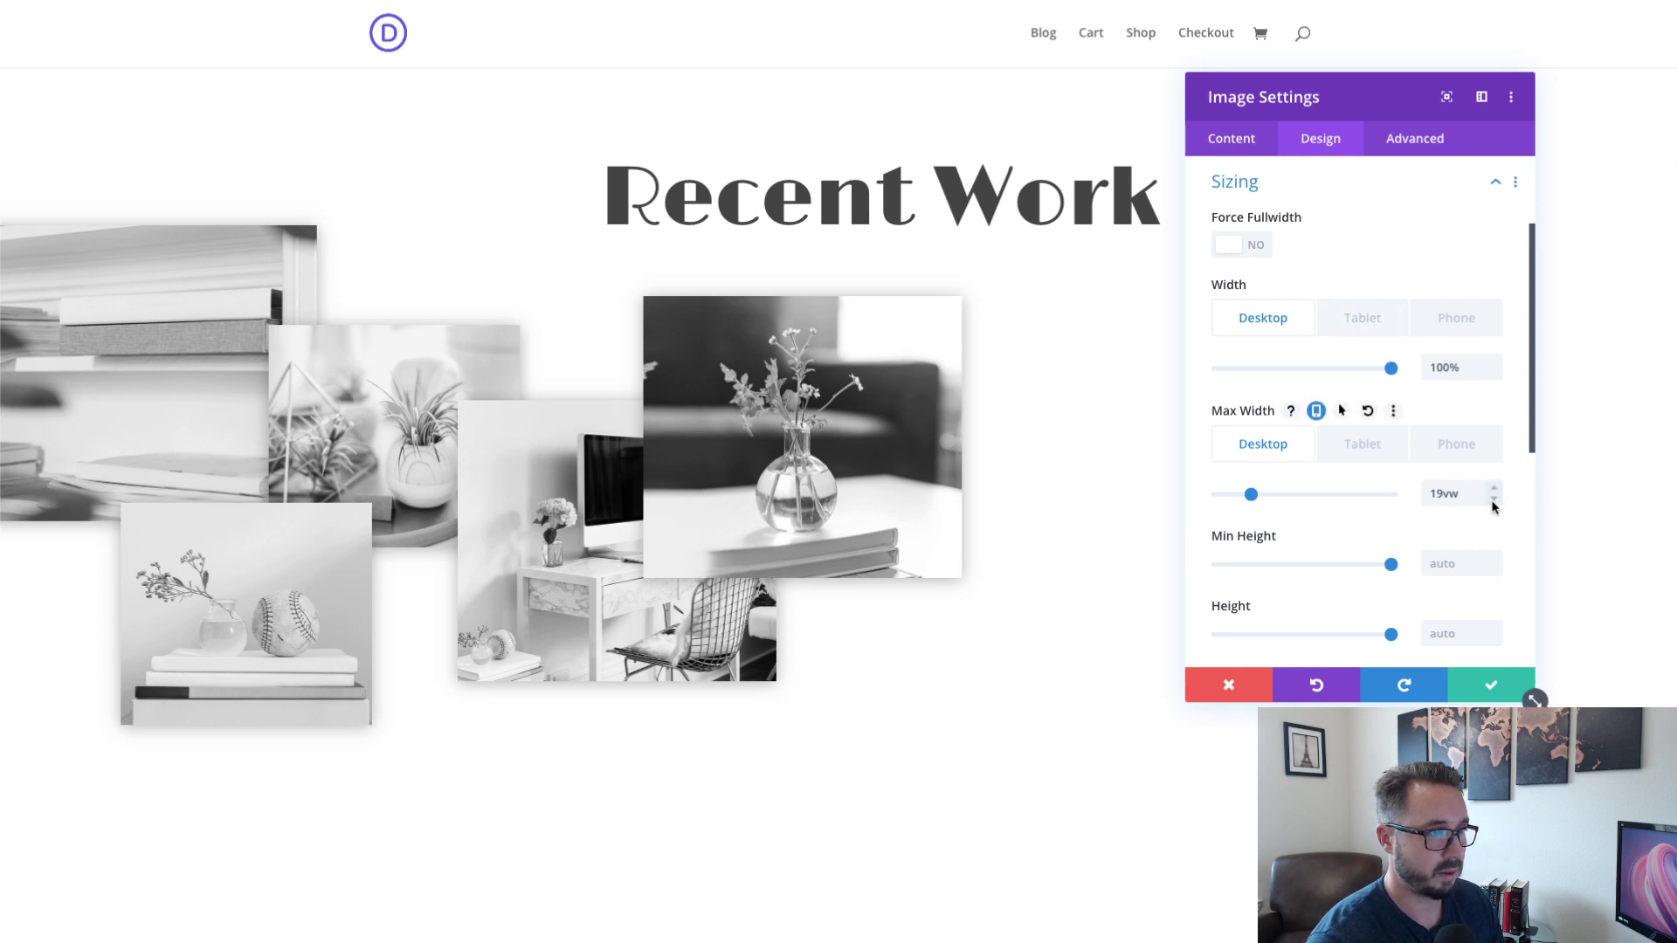
{"action": "left_click", "coordinate": [1492, 499]}
{"action": "left_click", "coordinate": [1492, 499]}
{"action": "left_click", "coordinate": [1492, 499]}
{"action": "left_click", "coordinate": [1492, 499]}
{"action": "left_click", "coordinate": [1492, 500]}
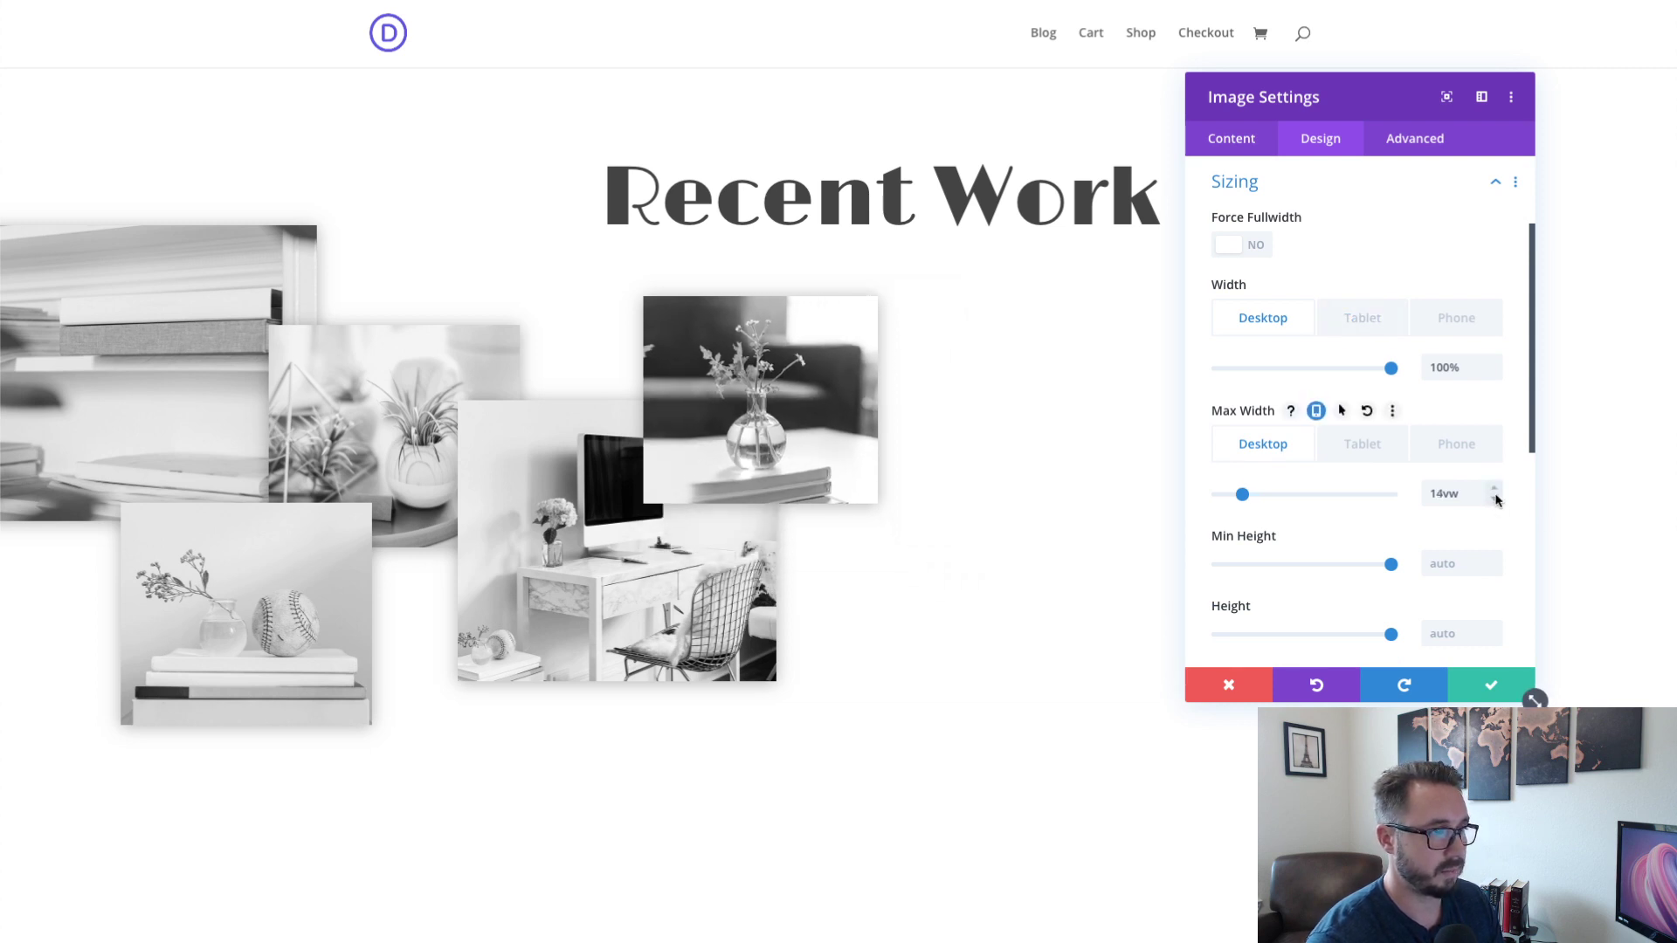
{"action": "left_click", "coordinate": [1495, 684]}
{"action": "mouse_move", "coordinate": [779, 347]}
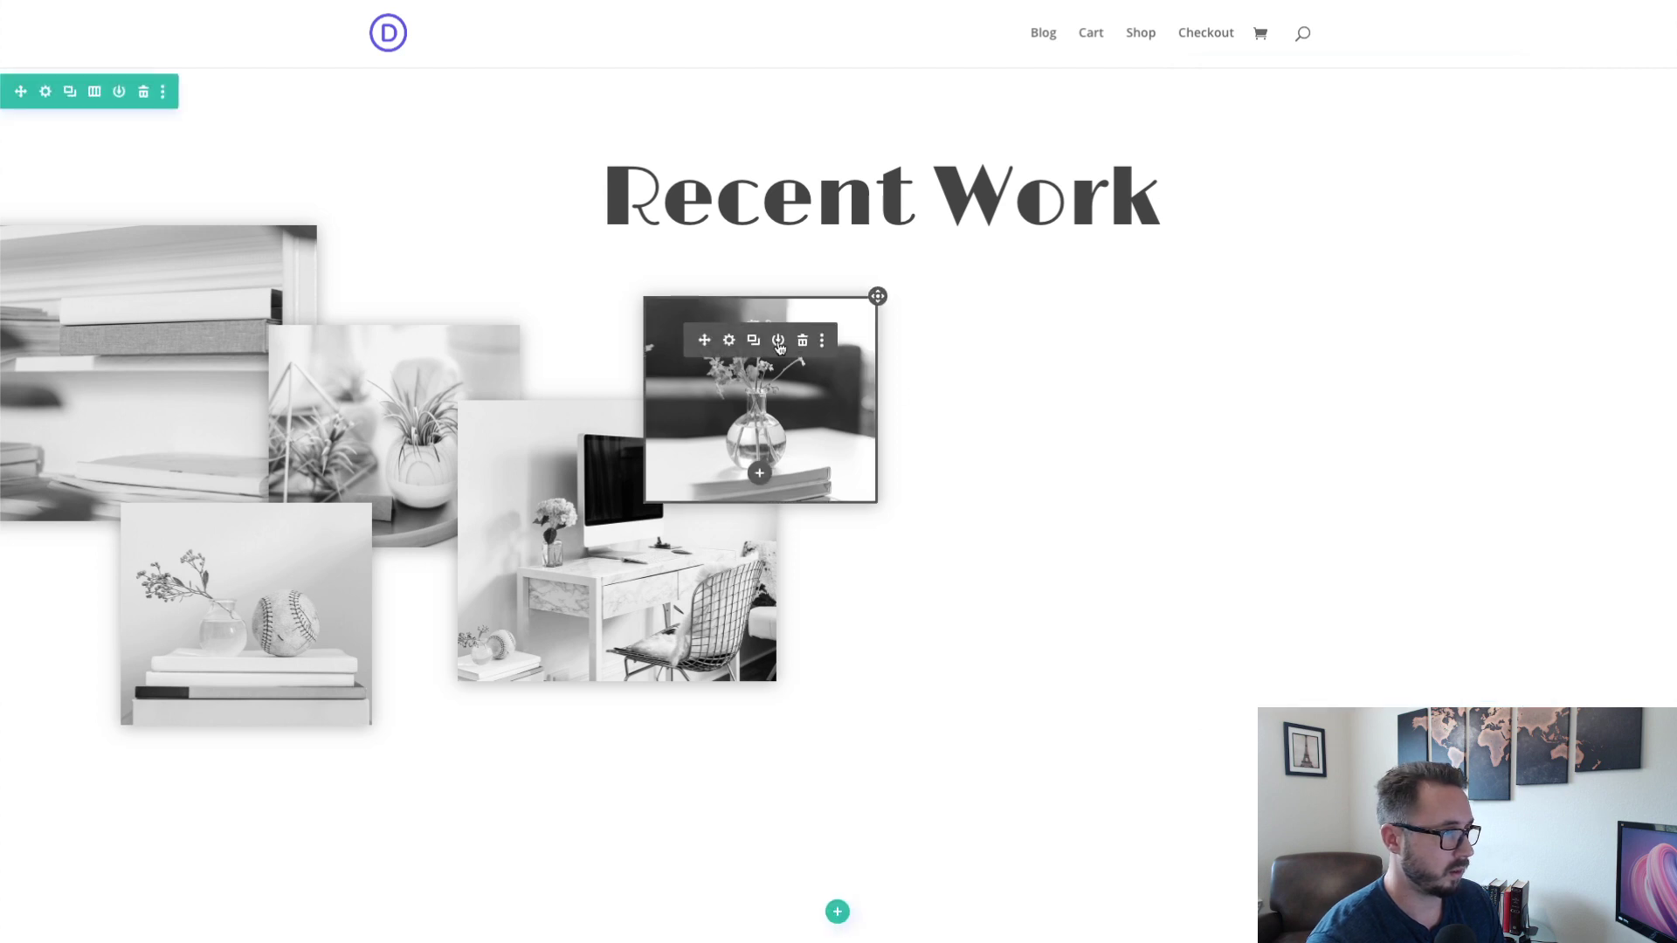
{"action": "left_click_drag", "start_coordinate": [876, 296], "coordinate": [957, 318]}
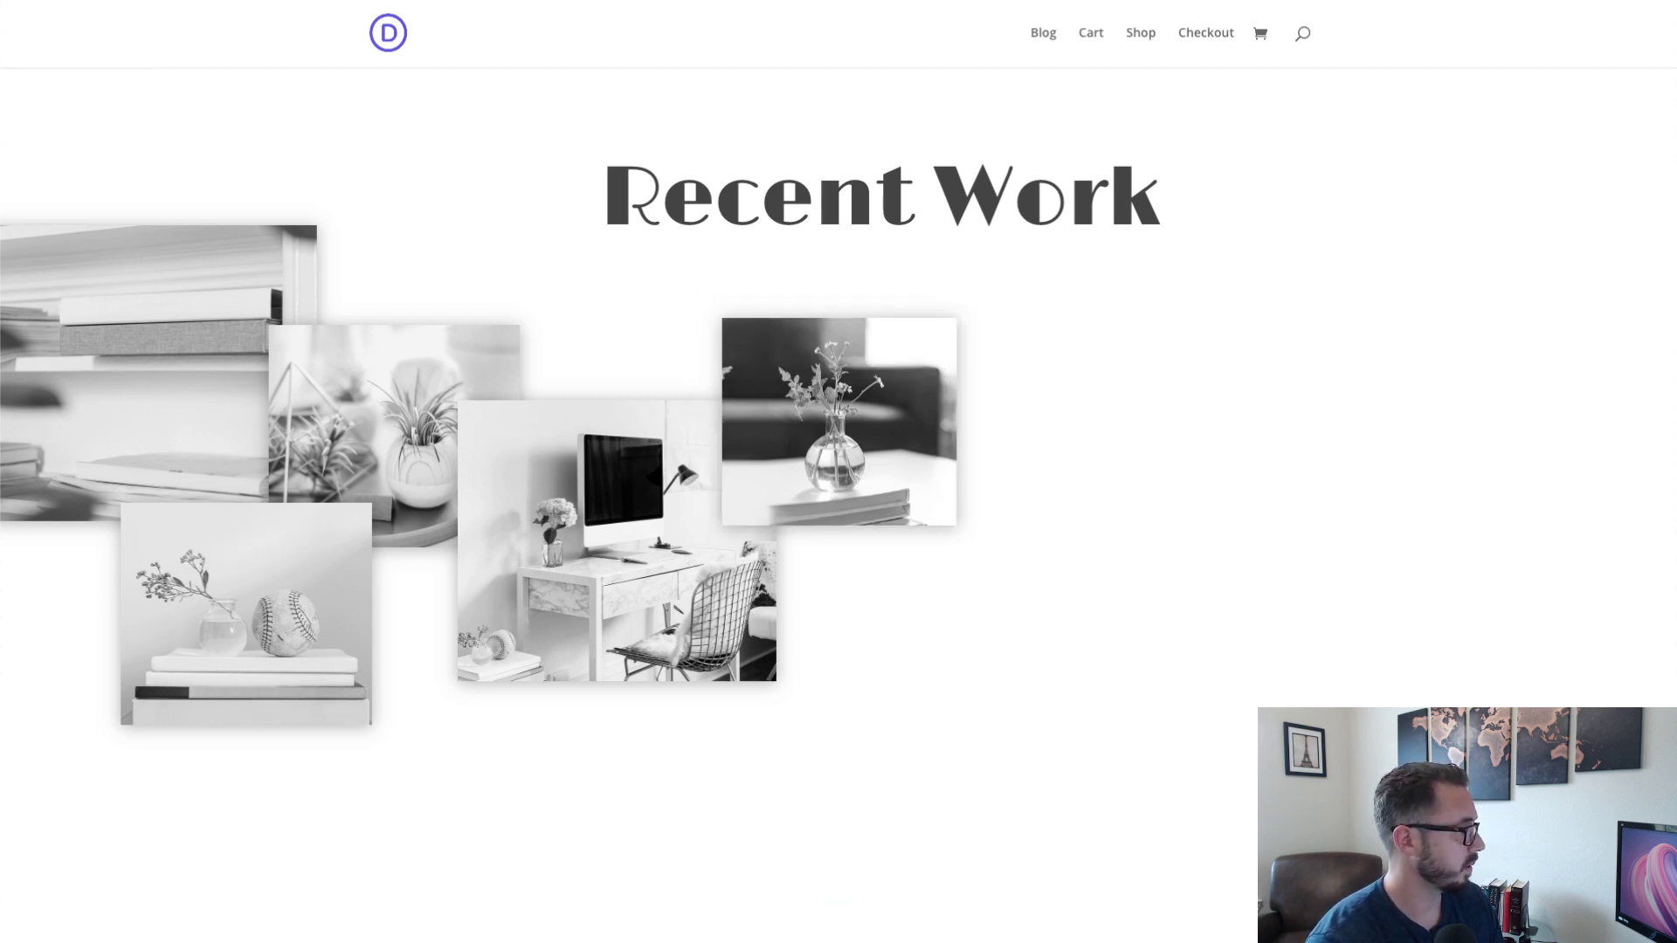
- Place a duplicate of the vase image overlapping its lower-right corner and replace its picture with the potted succulent, image-7.jpg
{"action": "mouse_move", "coordinate": [836, 367]}
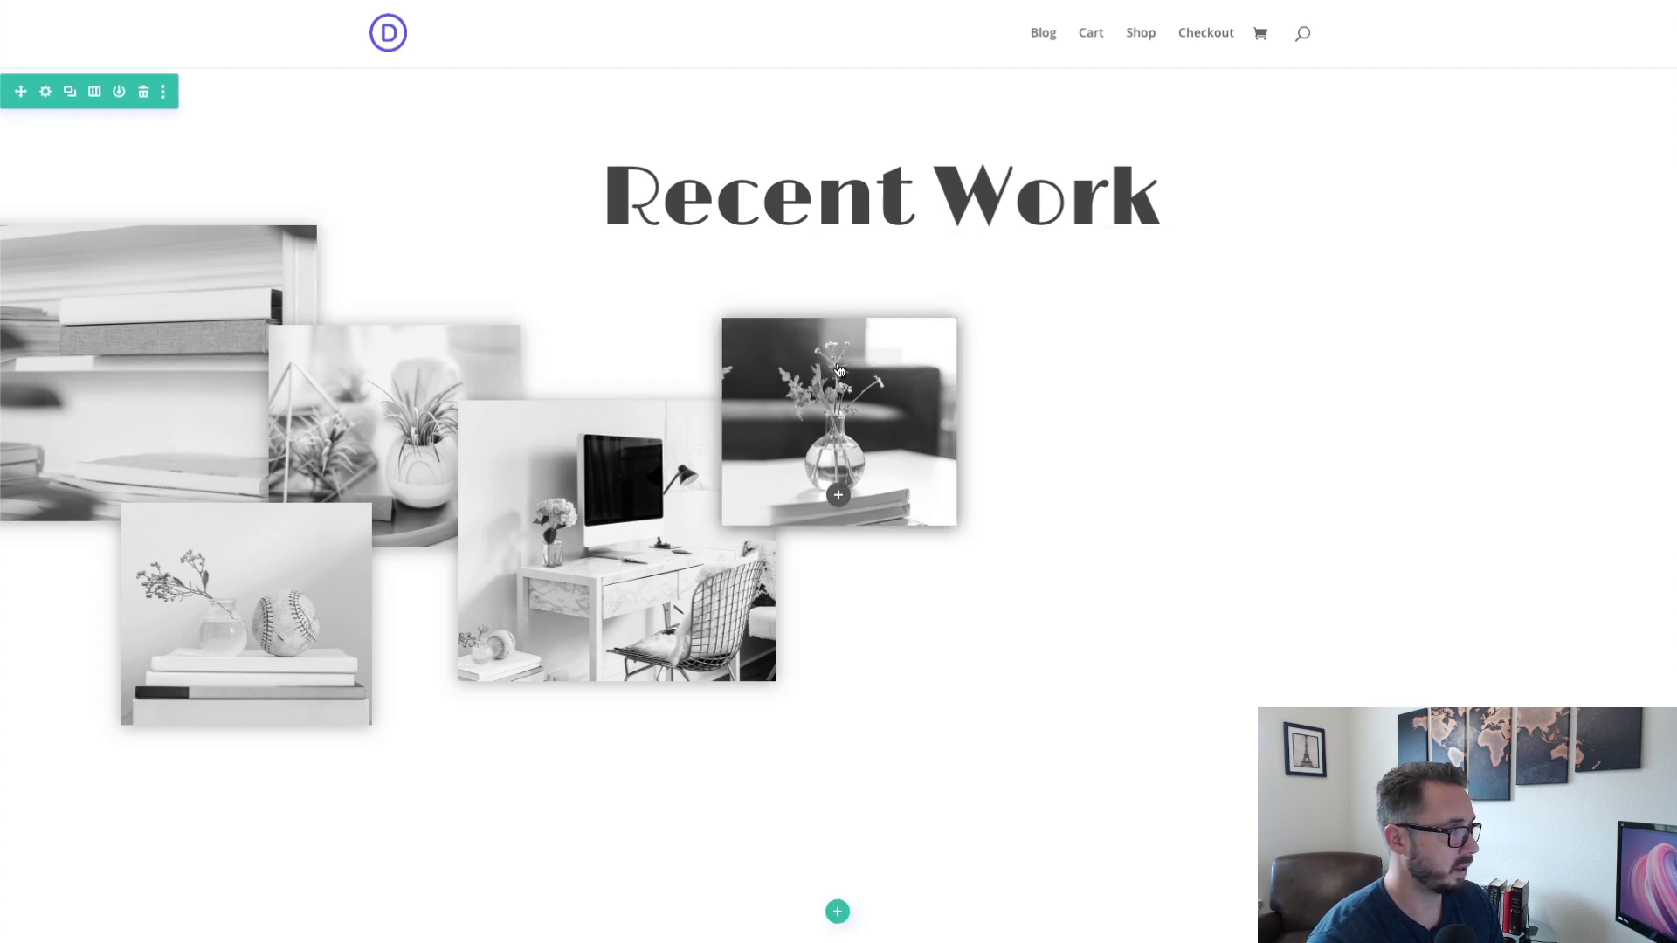
{"action": "left_click_drag", "start_coordinate": [957, 317], "coordinate": [1149, 429]}
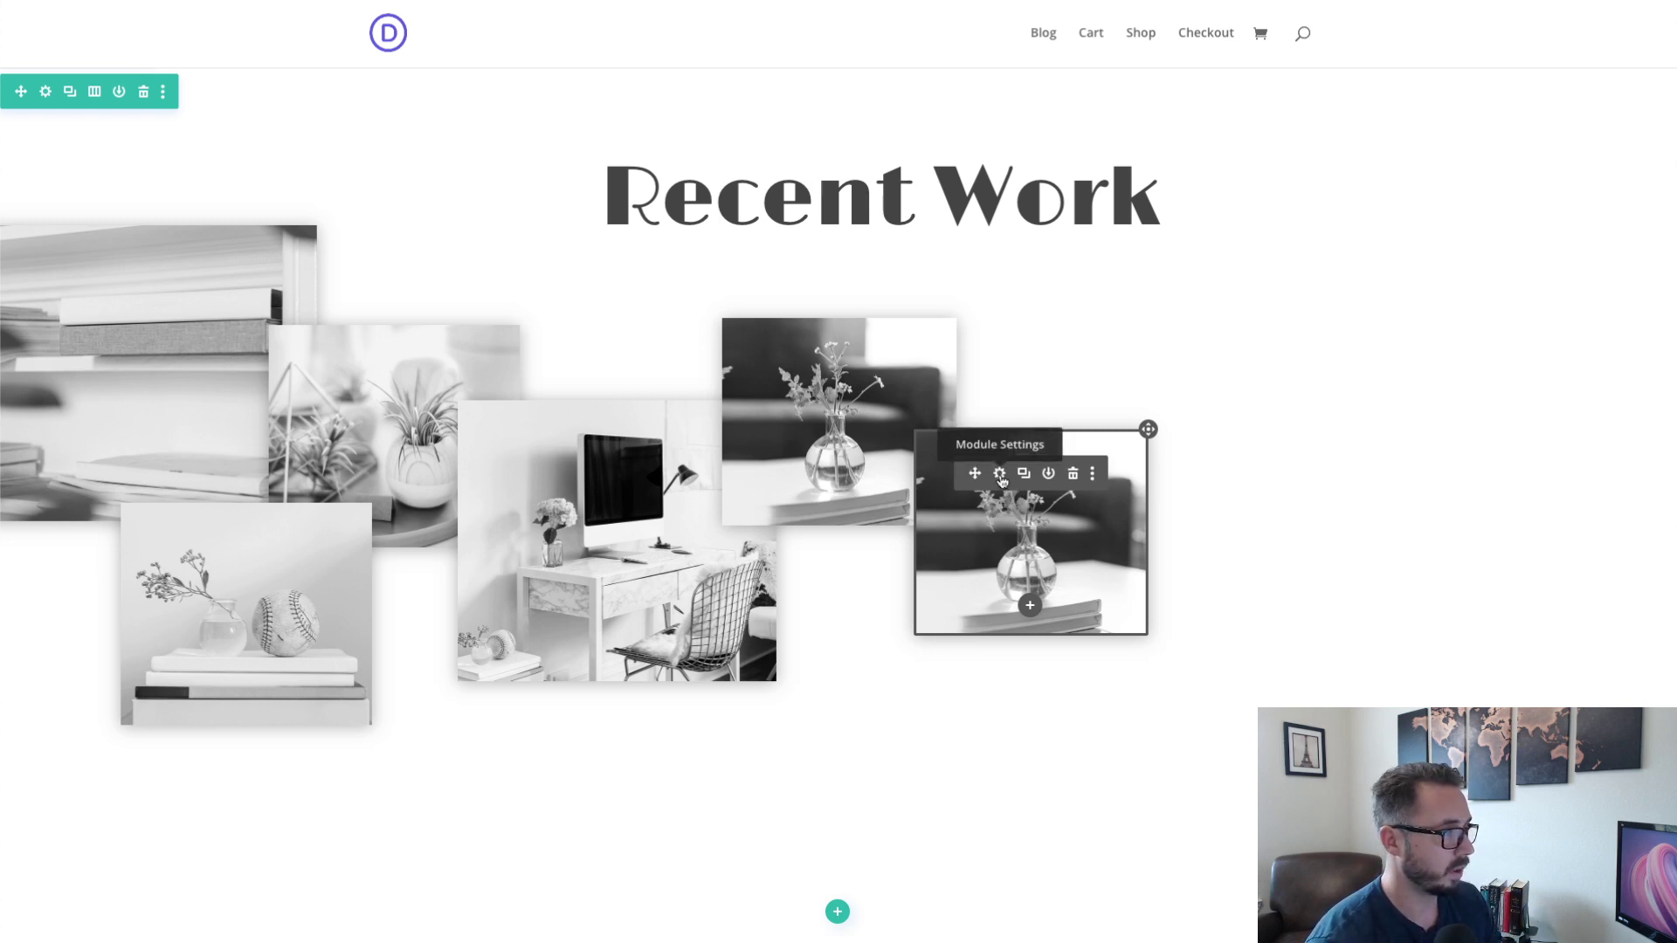
{"action": "left_click", "coordinate": [1000, 477]}
{"action": "left_click", "coordinate": [1295, 392]}
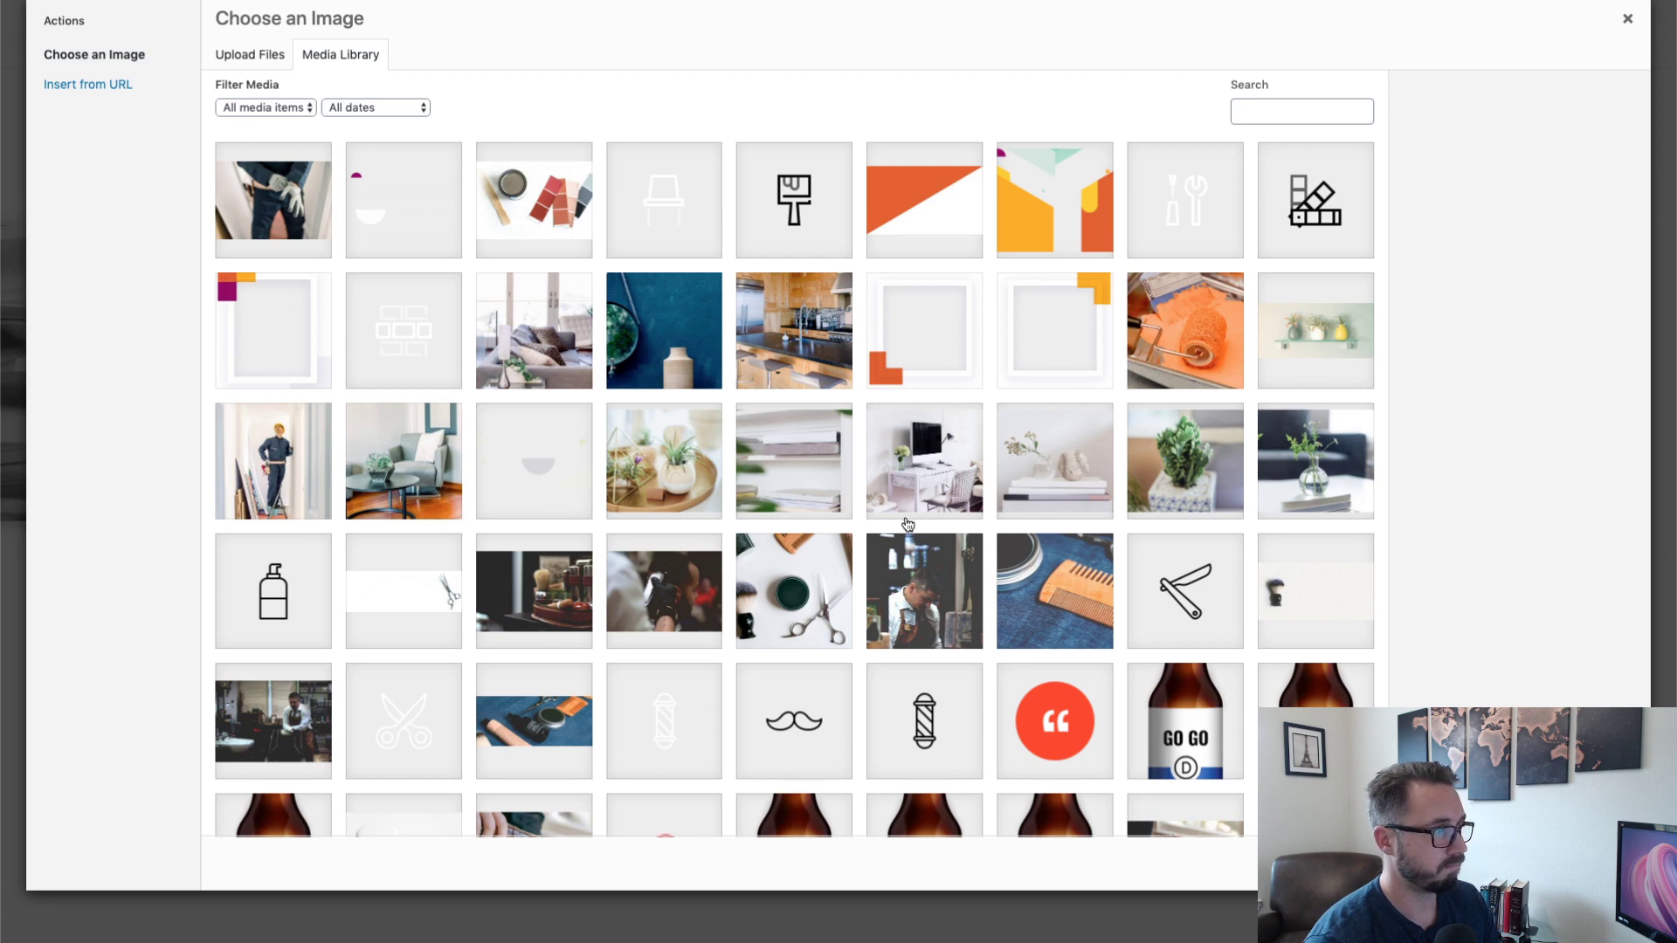
{"action": "scroll", "coordinate": [855, 586], "scroll_direction": "down", "scroll_amount": 5}
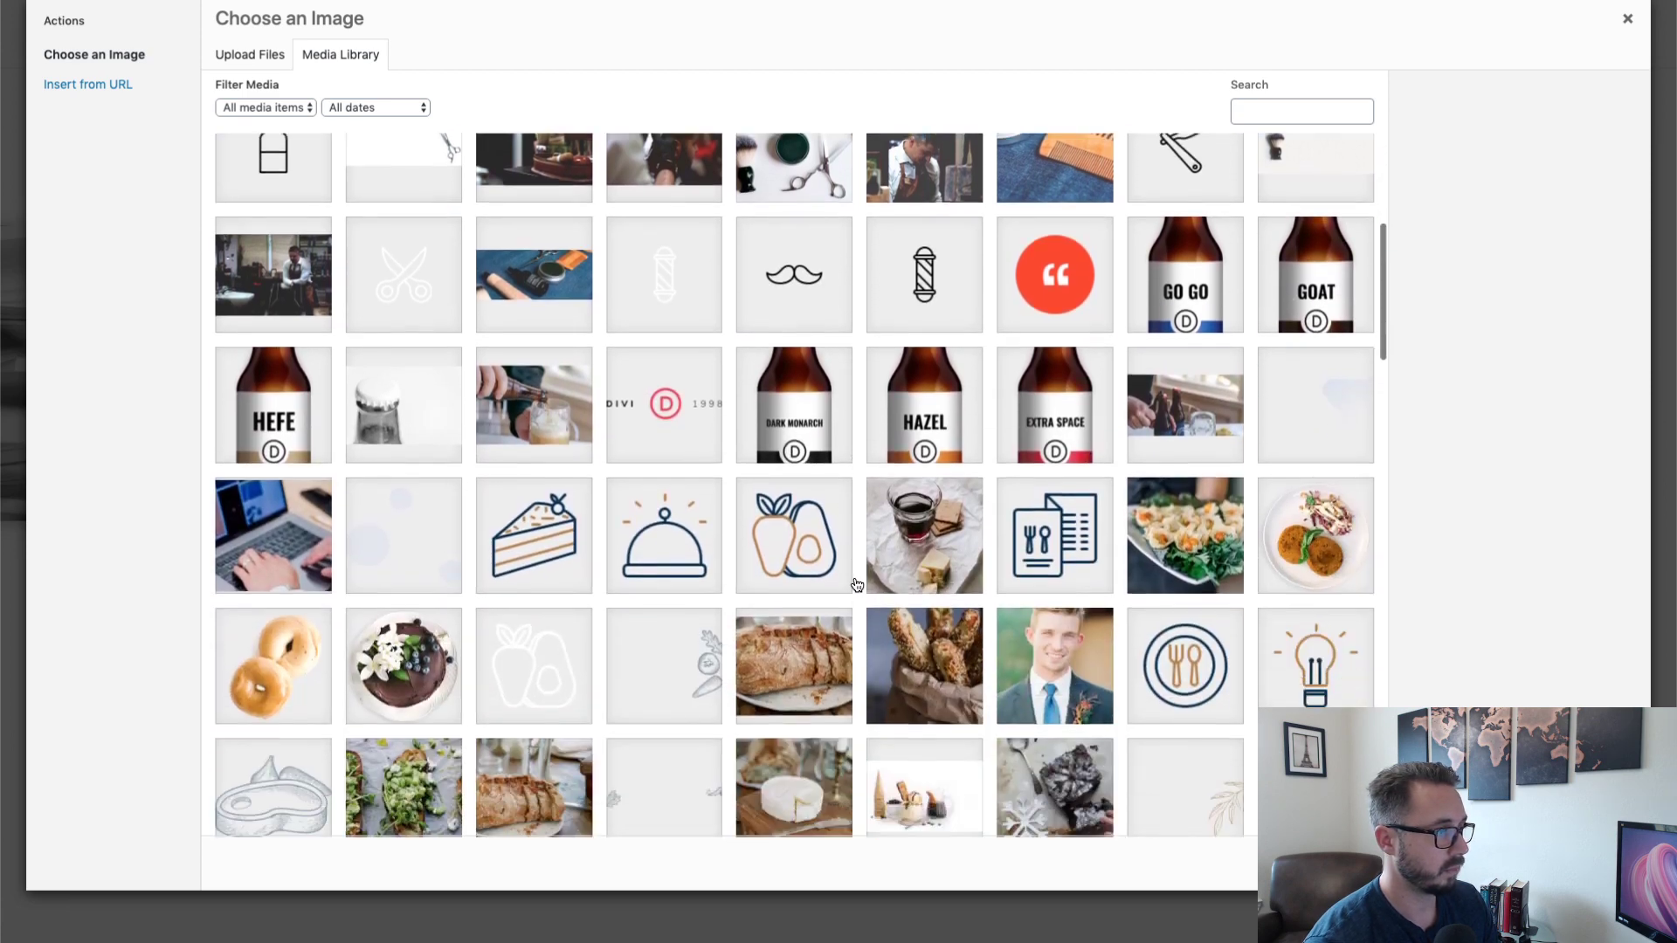
{"action": "scroll", "coordinate": [857, 585], "scroll_direction": "down", "scroll_amount": 4}
{"action": "scroll", "coordinate": [856, 585], "scroll_direction": "up", "scroll_amount": 7}
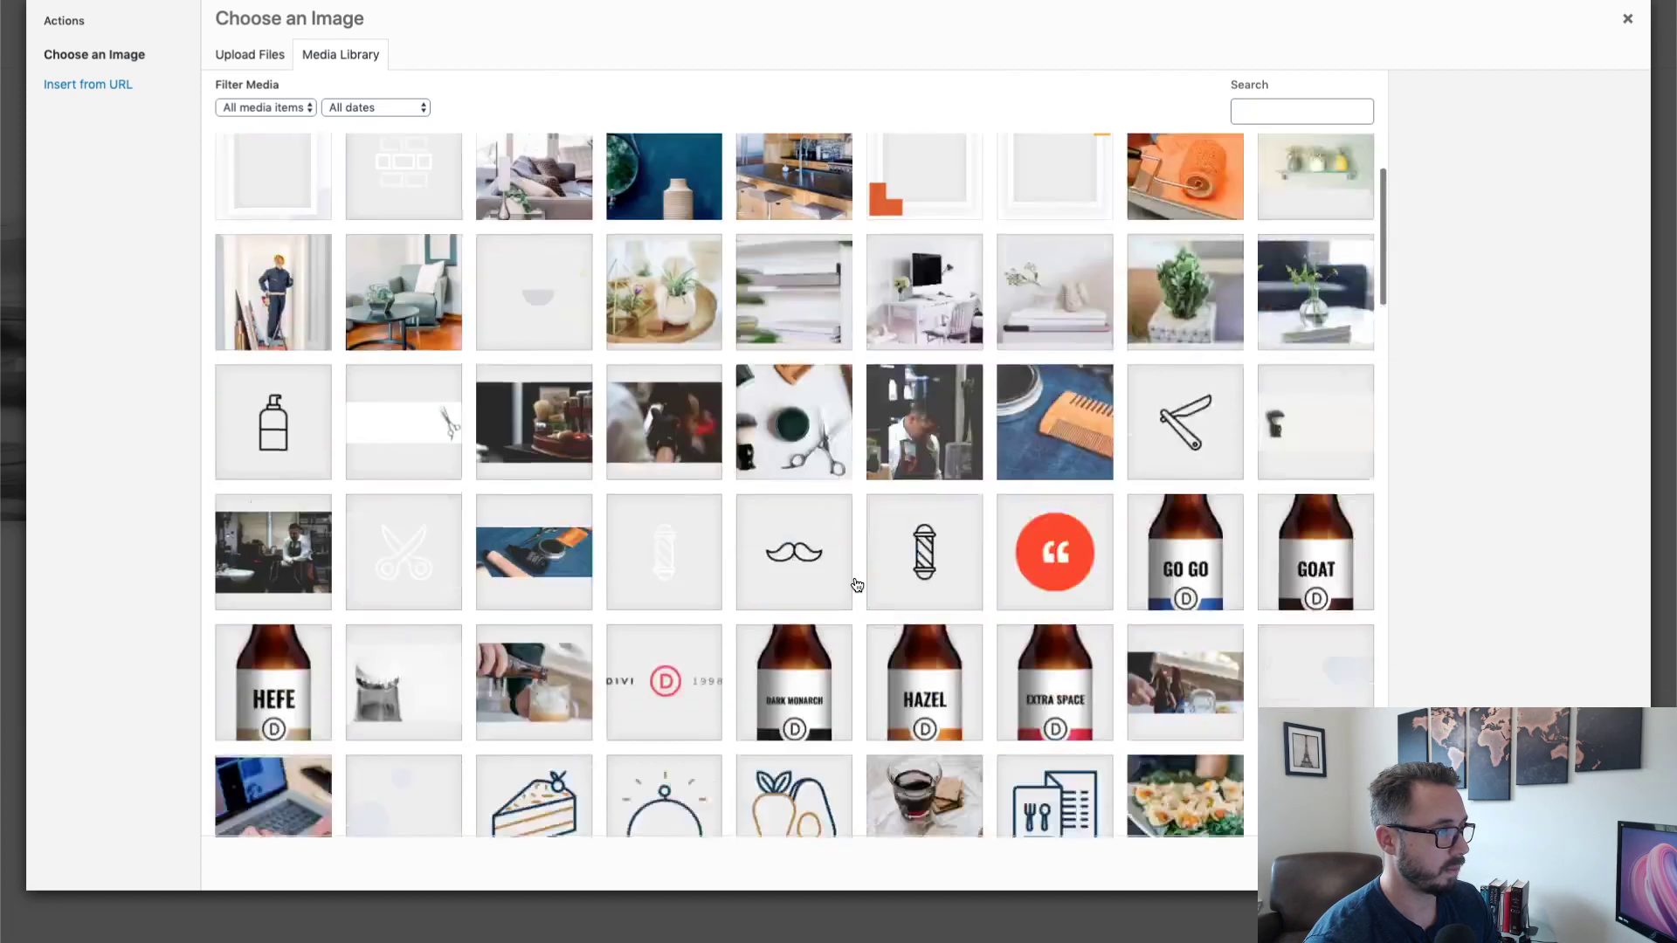
{"action": "scroll", "coordinate": [857, 585], "scroll_direction": "up", "scroll_amount": 2}
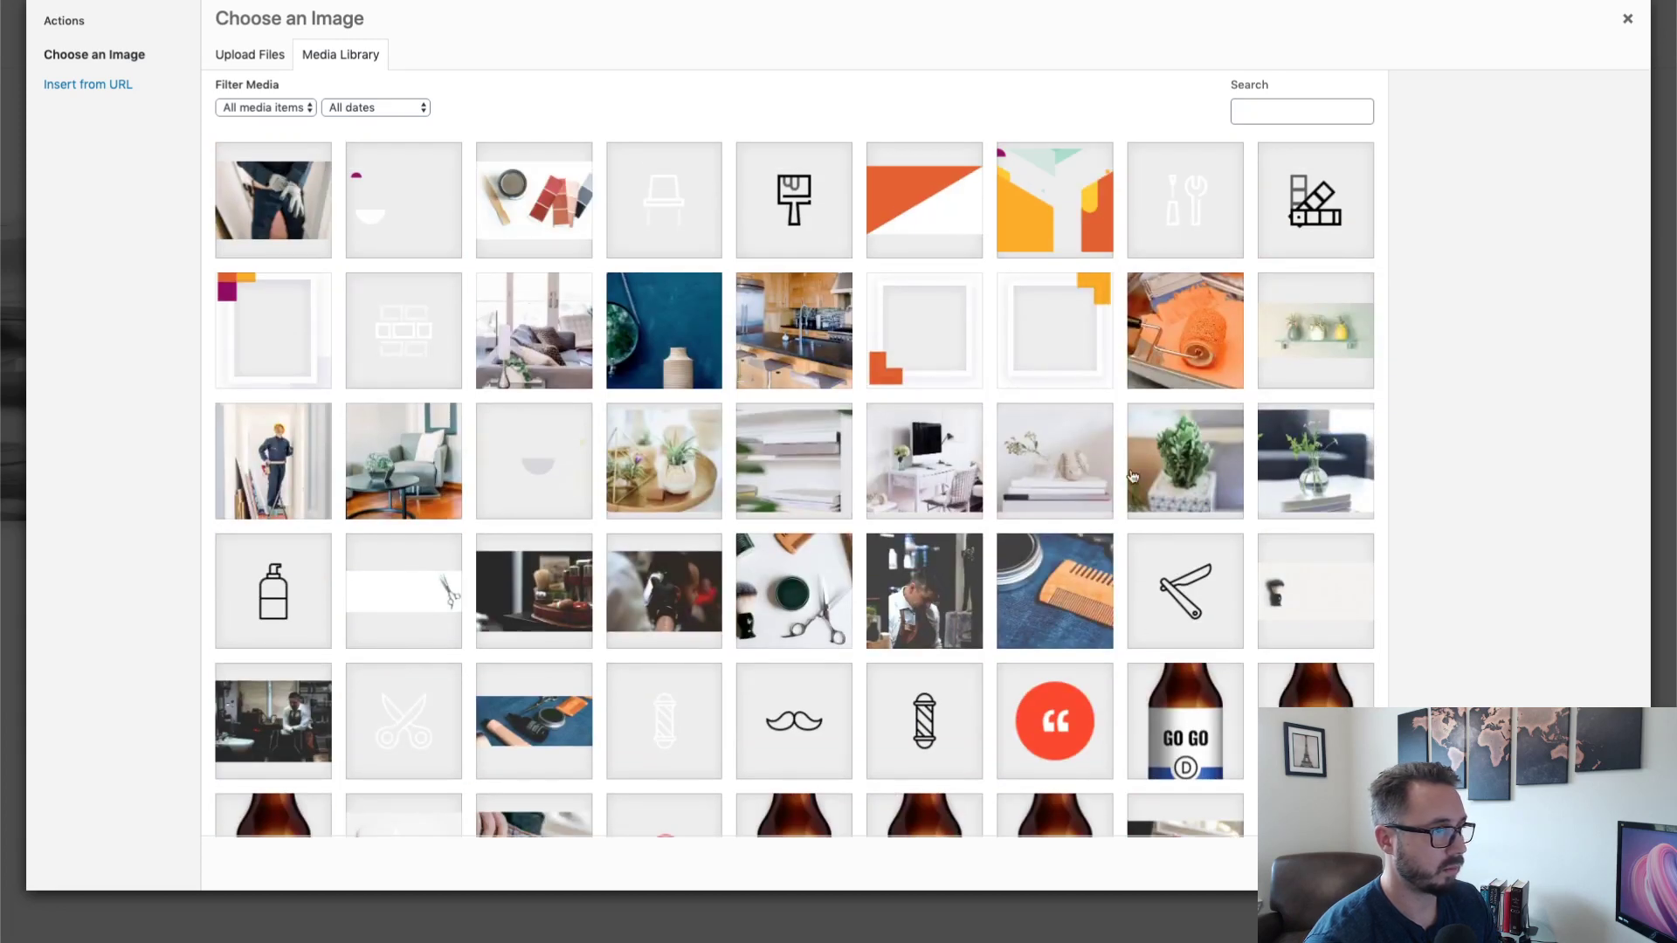
{"action": "left_click", "coordinate": [1185, 474]}
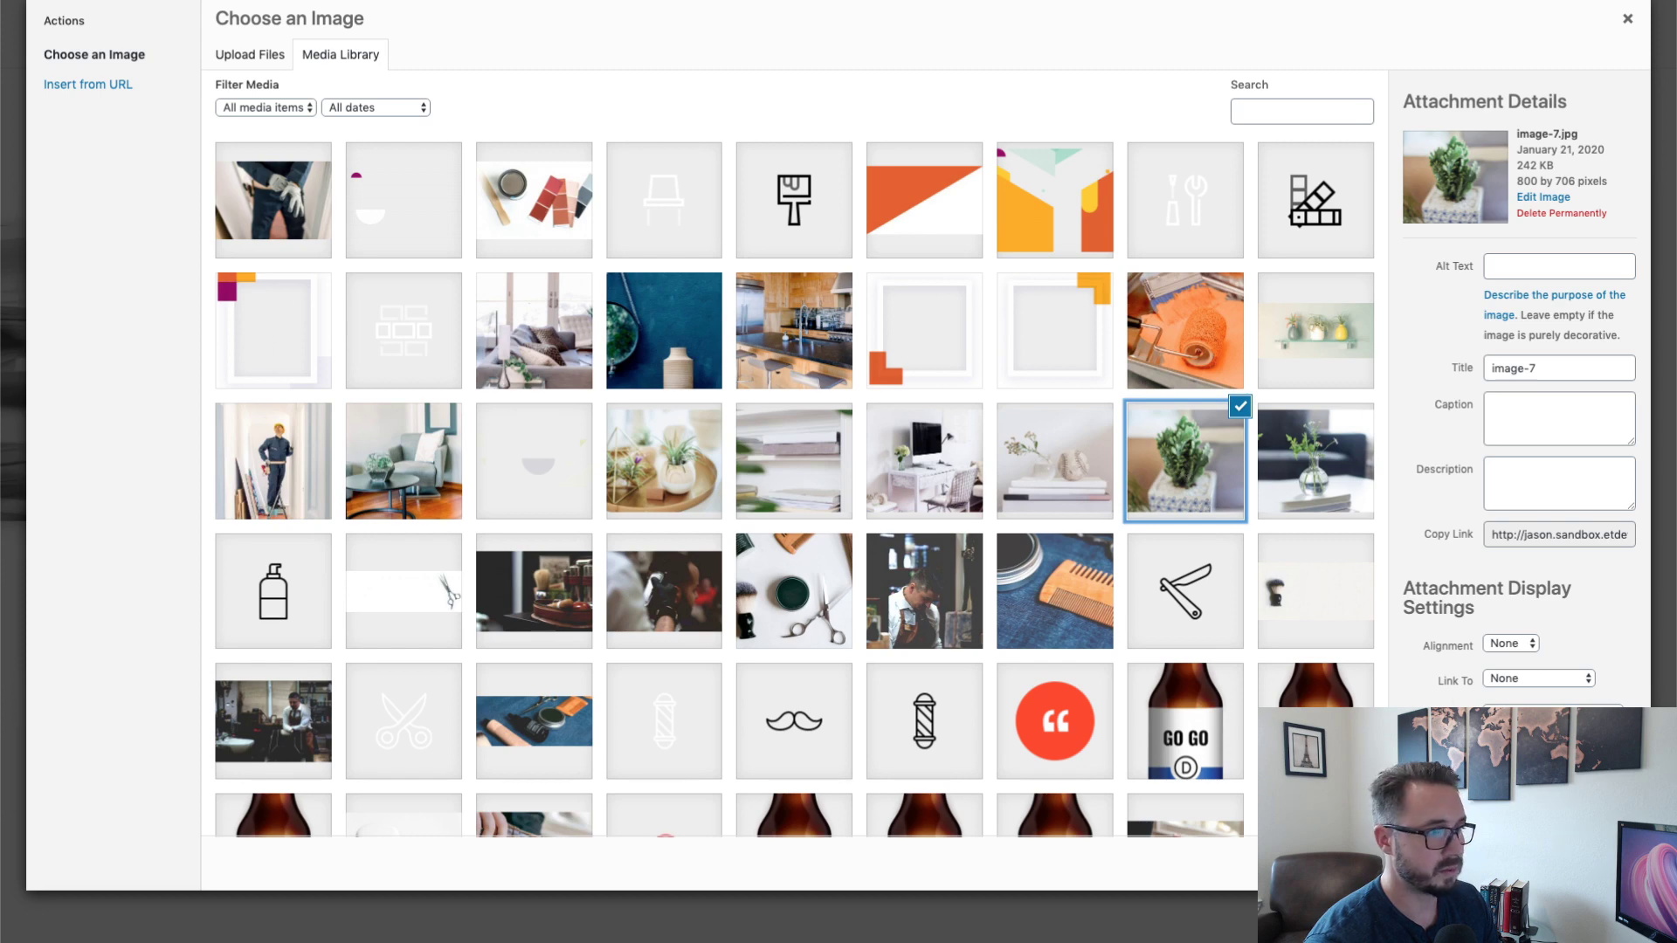
{"action": "left_click", "coordinate": [1583, 864]}
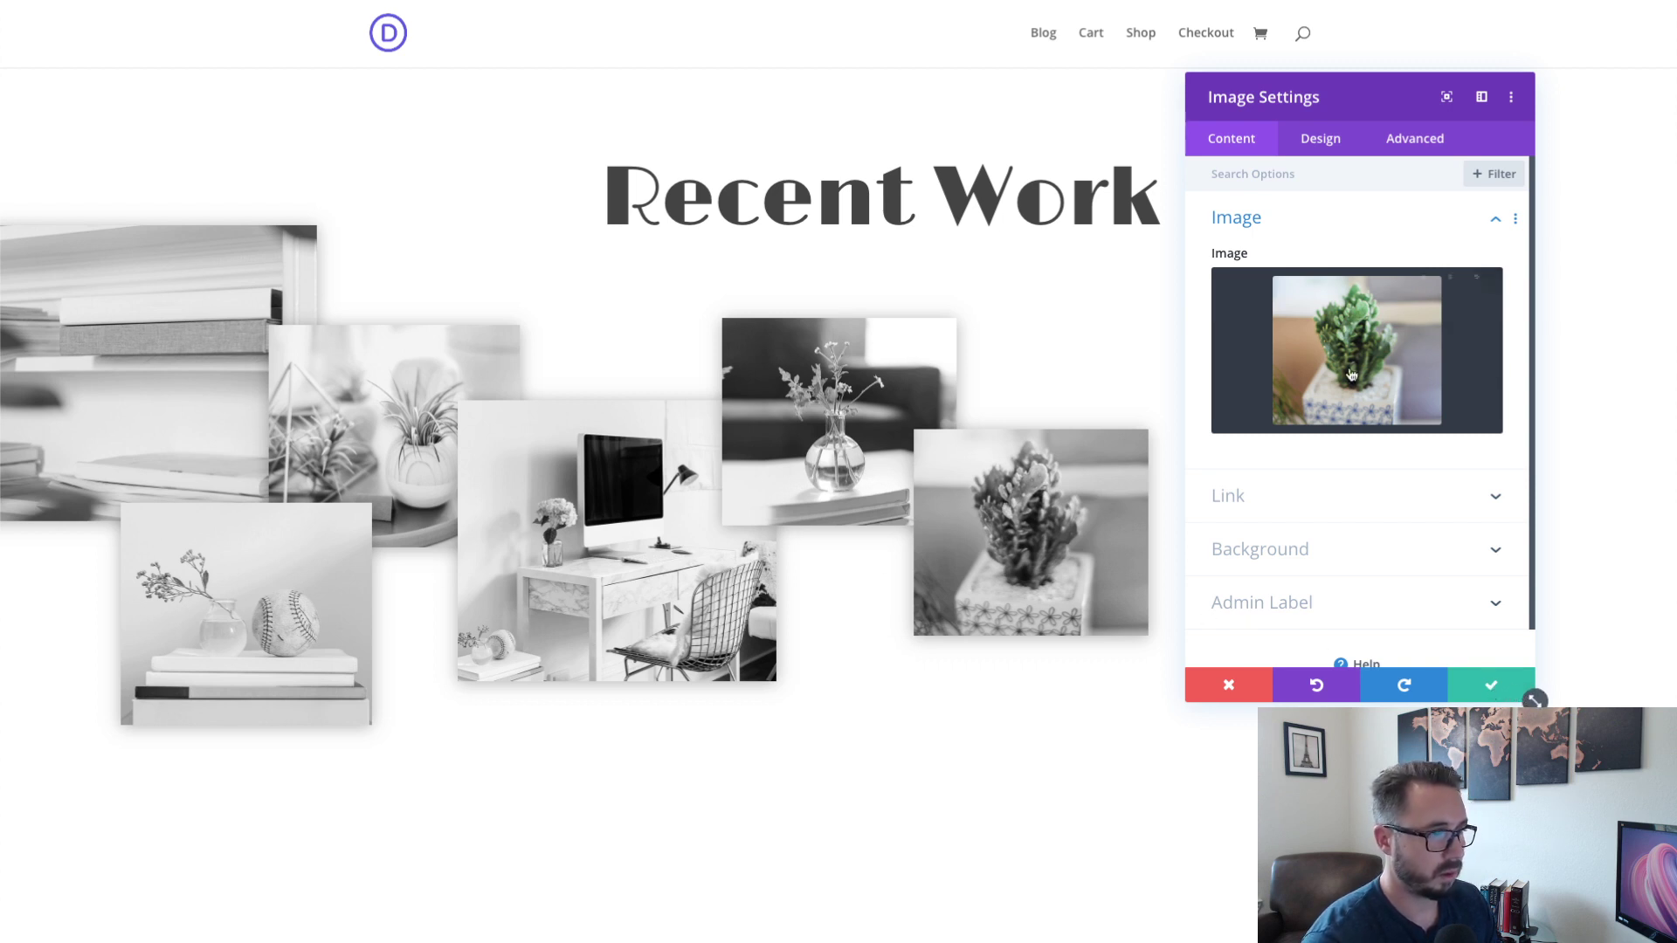
- Set the succulent image's desktop max width to 12vw and save the module settings
{"action": "left_click", "coordinate": [1339, 148]}
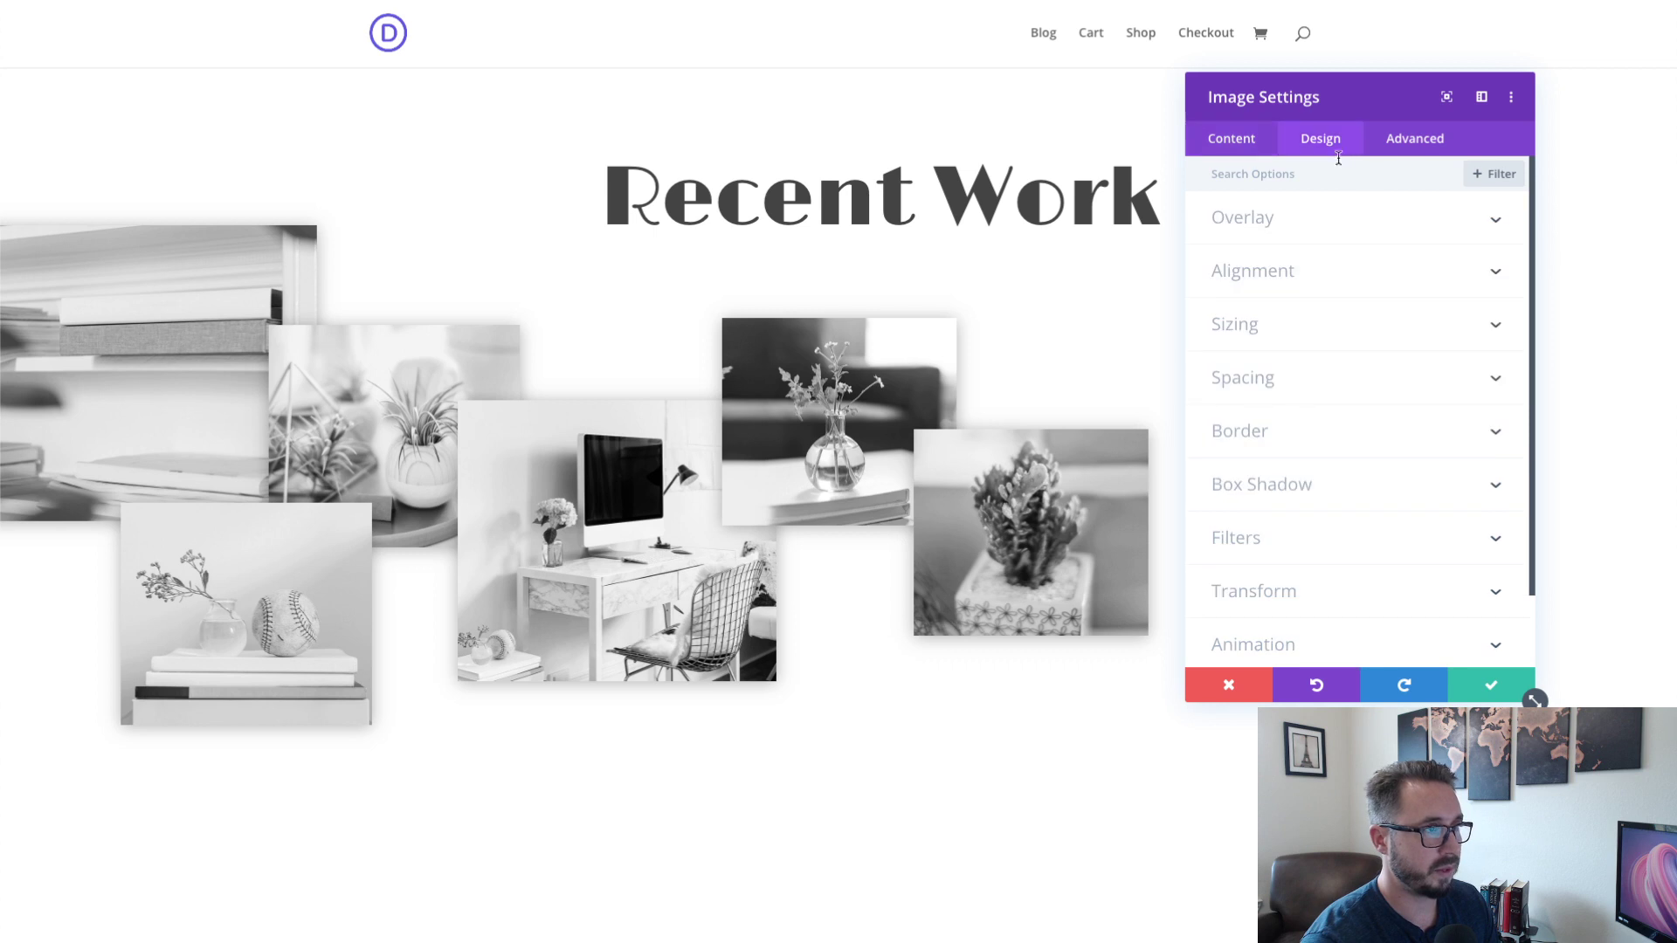
{"action": "left_click", "coordinate": [1343, 330]}
{"action": "left_click", "coordinate": [1493, 499]}
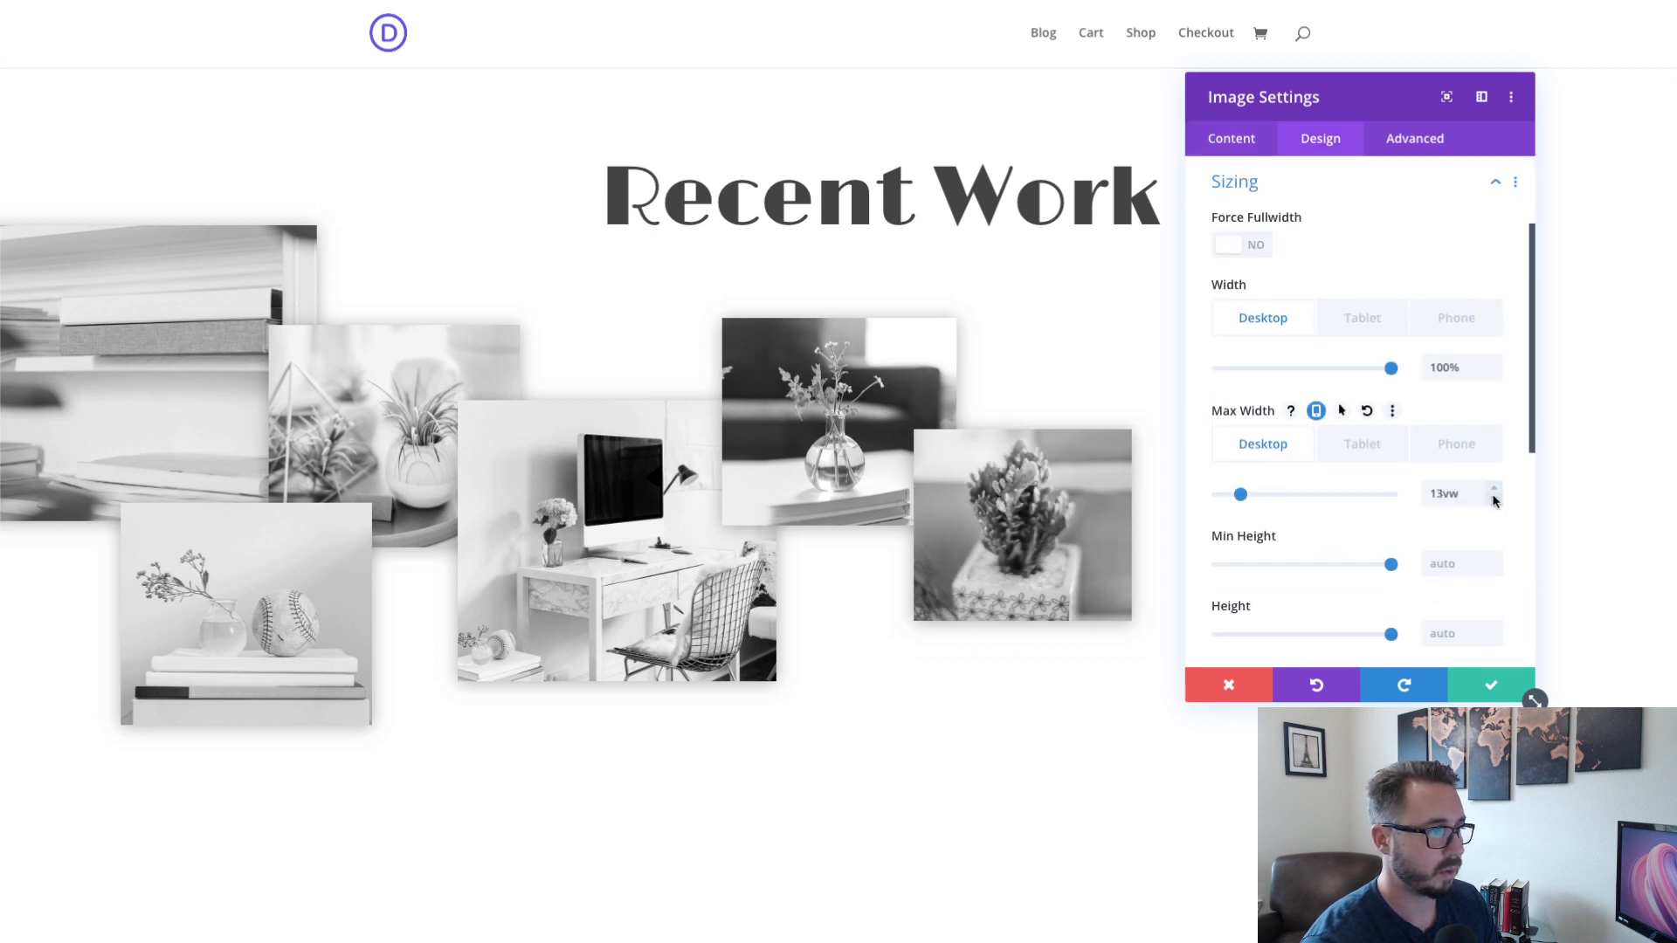
{"action": "left_click", "coordinate": [1493, 500]}
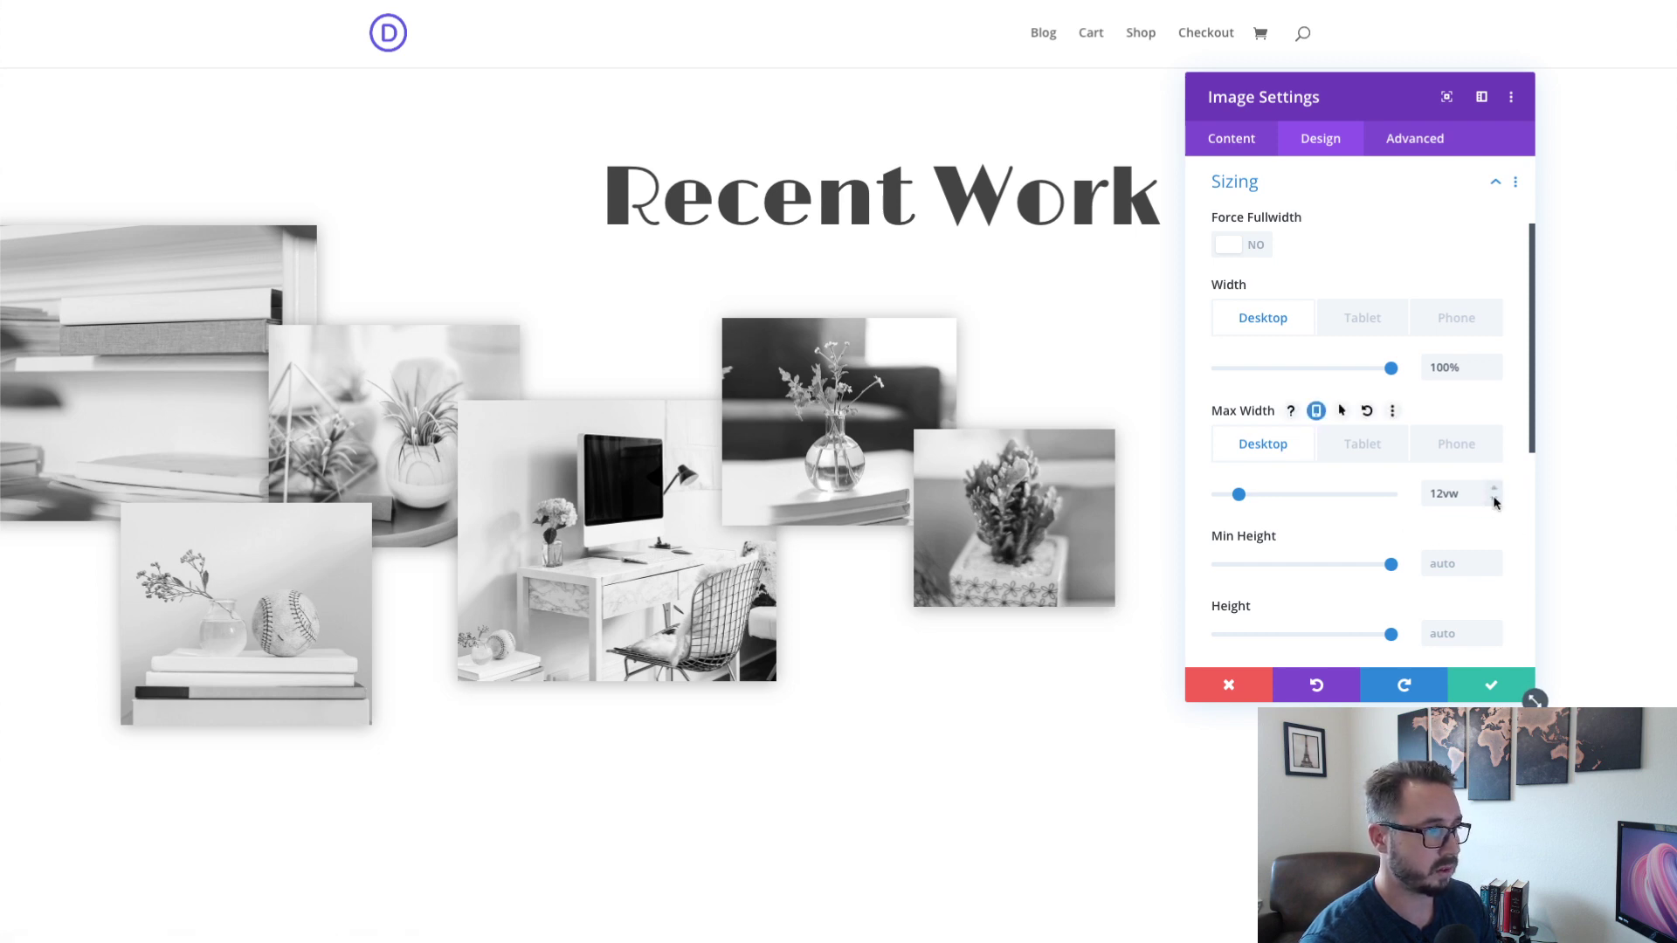
{"action": "left_click", "coordinate": [1493, 683]}
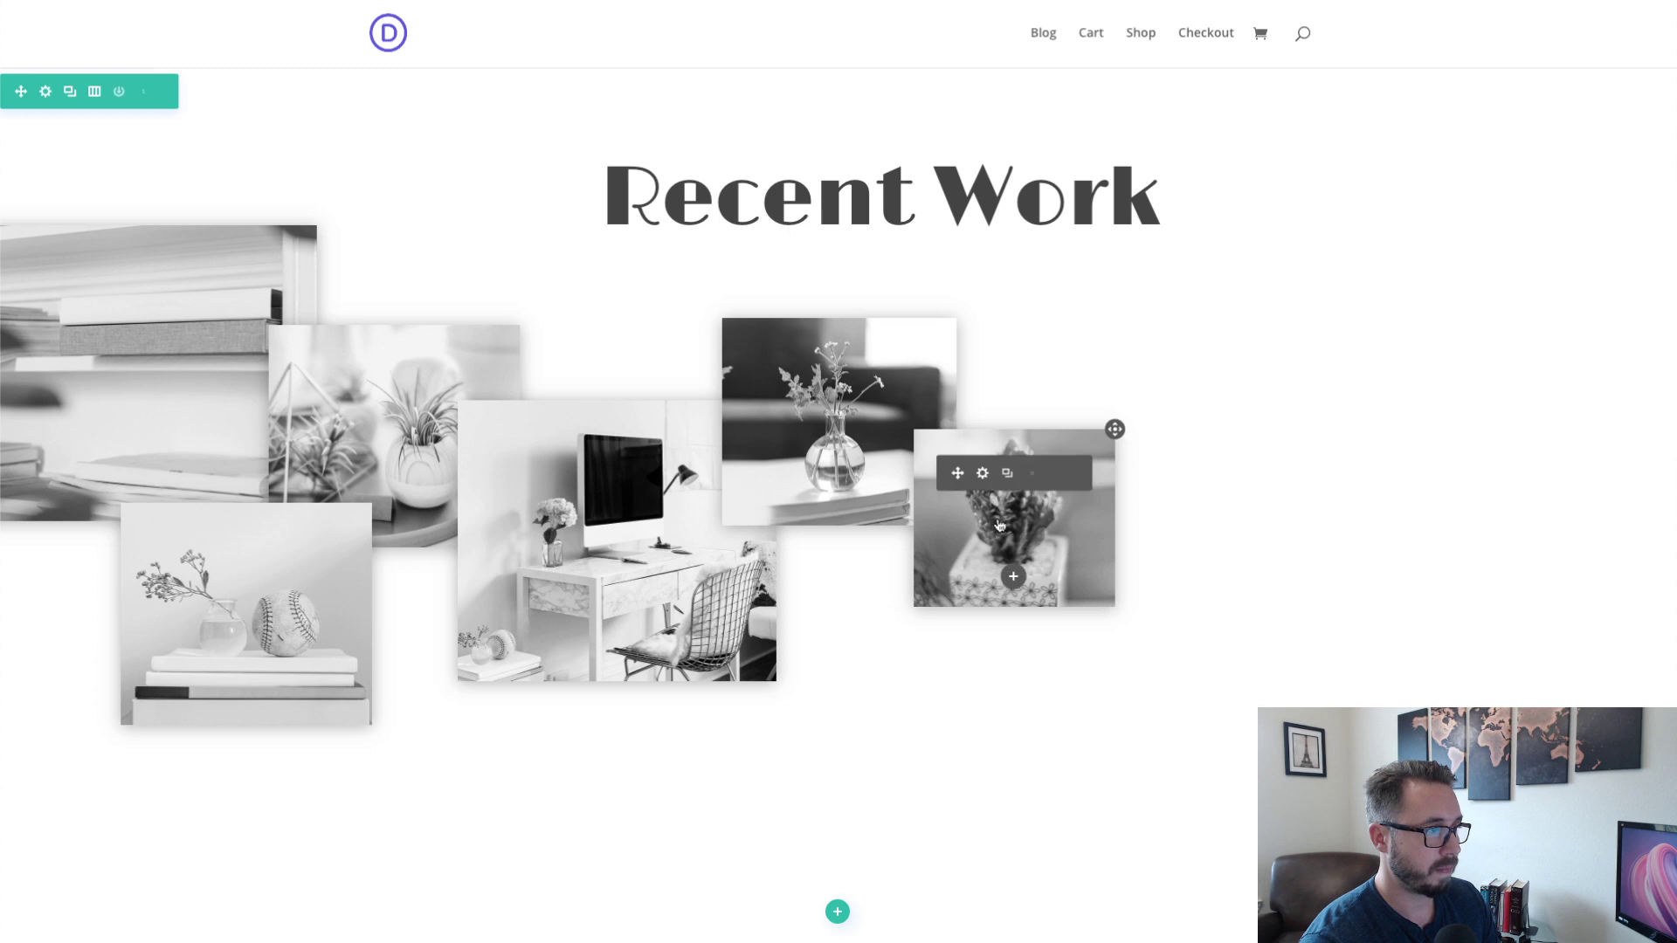
- Place a duplicate of the succulent image overlapping its lower-left corner, replace its picture with home-improvement-59.jpg, the vase on a blue wall, and save
{"action": "left_click", "coordinate": [1007, 473]}
{"action": "left_click_drag", "start_coordinate": [1114, 429], "coordinate": [1041, 583]}
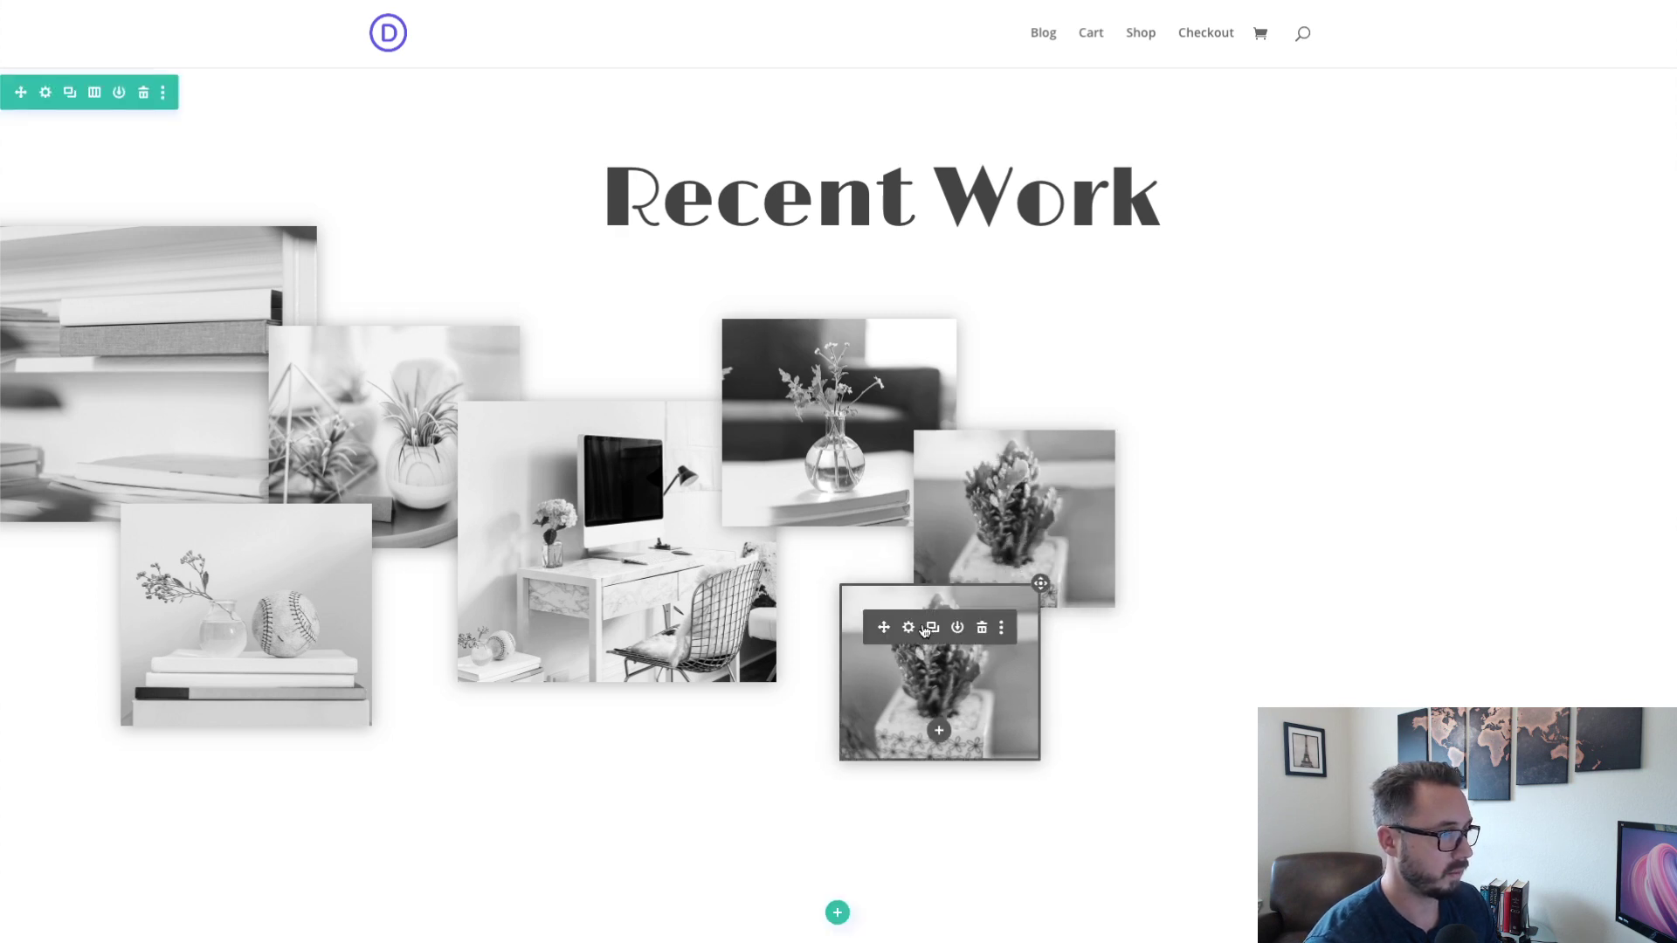
{"action": "left_click", "coordinate": [908, 628]}
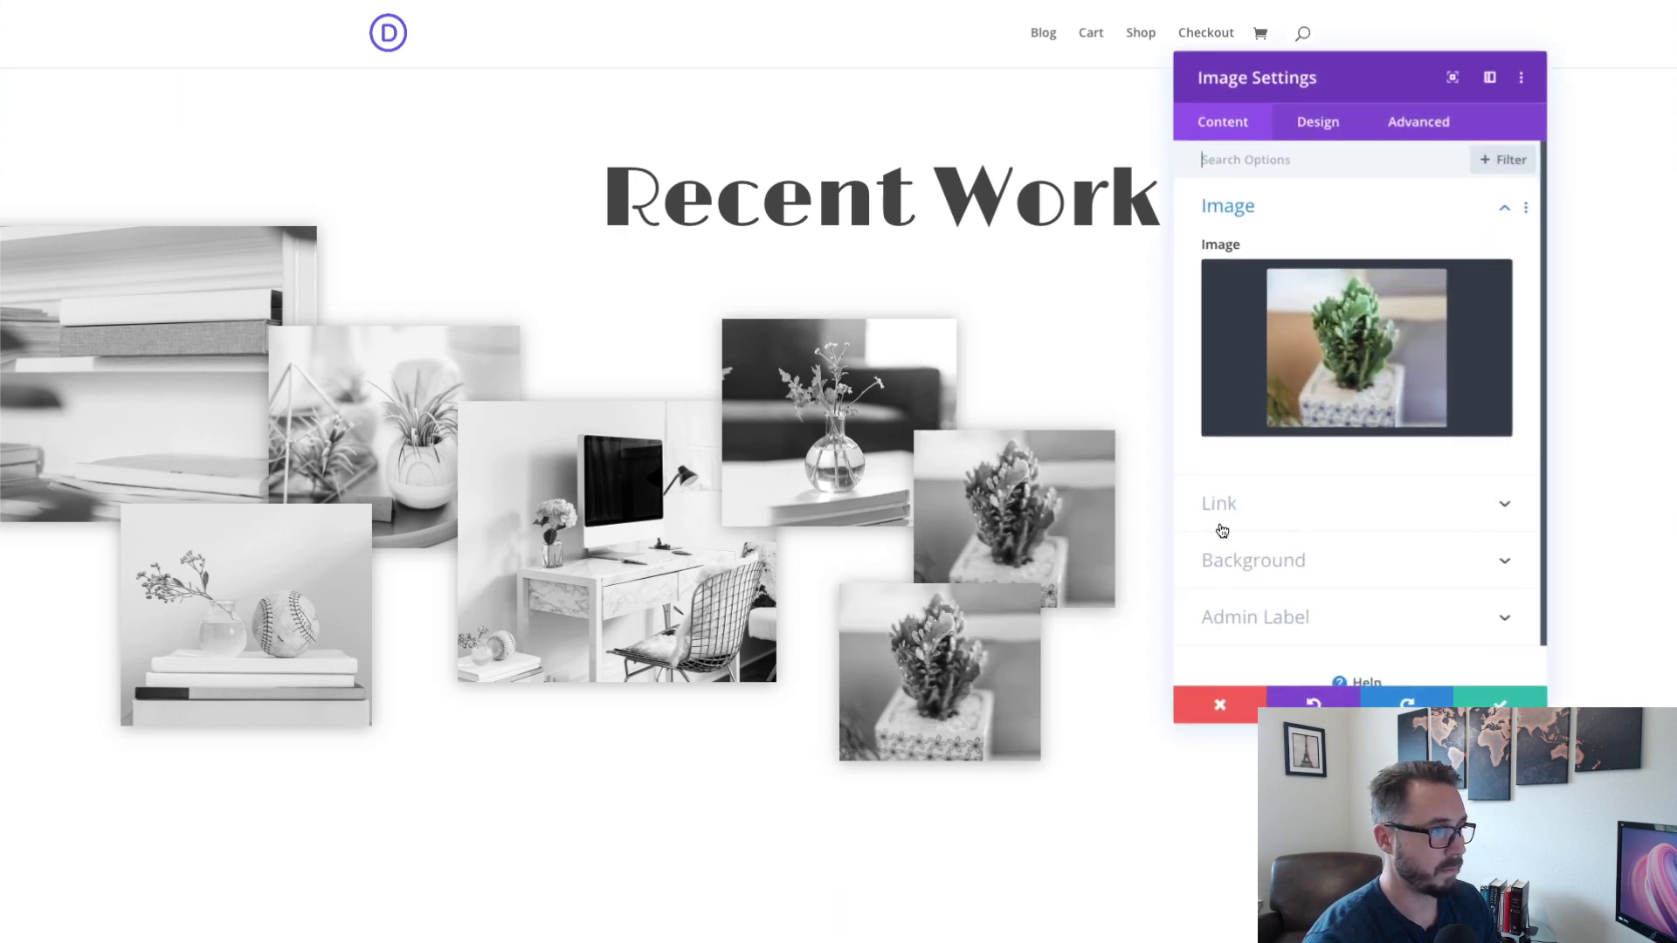
{"action": "left_click", "coordinate": [1311, 147]}
{"action": "left_click", "coordinate": [1251, 149]}
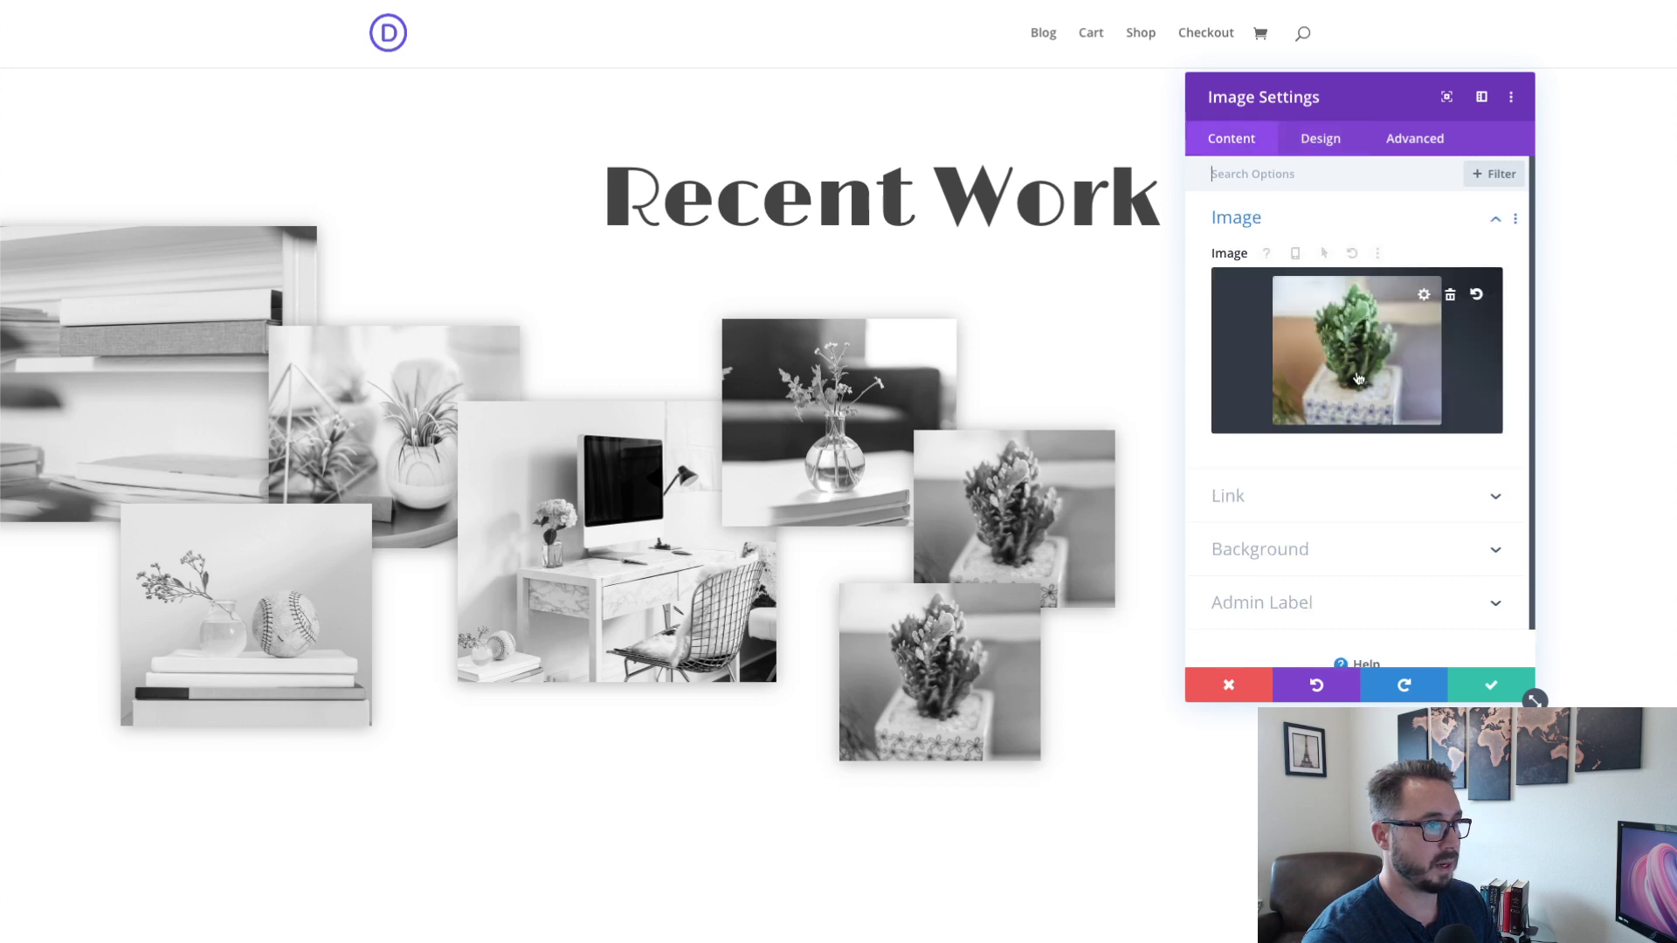
{"action": "left_click", "coordinate": [1308, 418]}
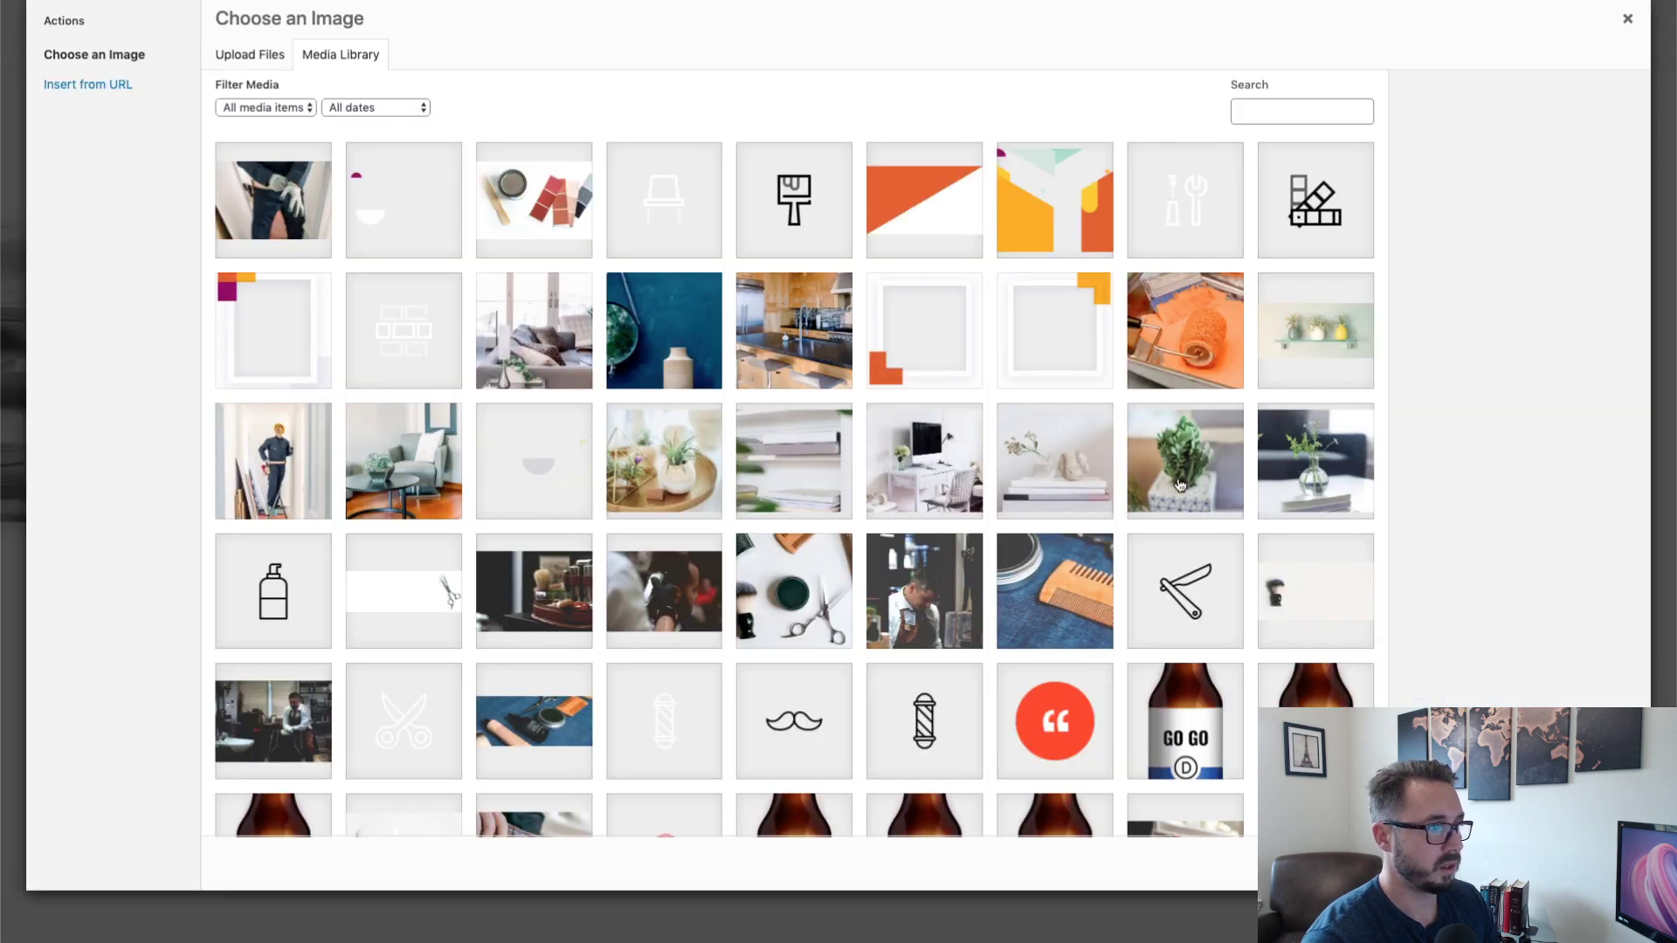
{"action": "scroll", "coordinate": [846, 564], "scroll_direction": "down", "scroll_amount": 5}
{"action": "scroll", "coordinate": [846, 564], "scroll_direction": "up", "scroll_amount": 5}
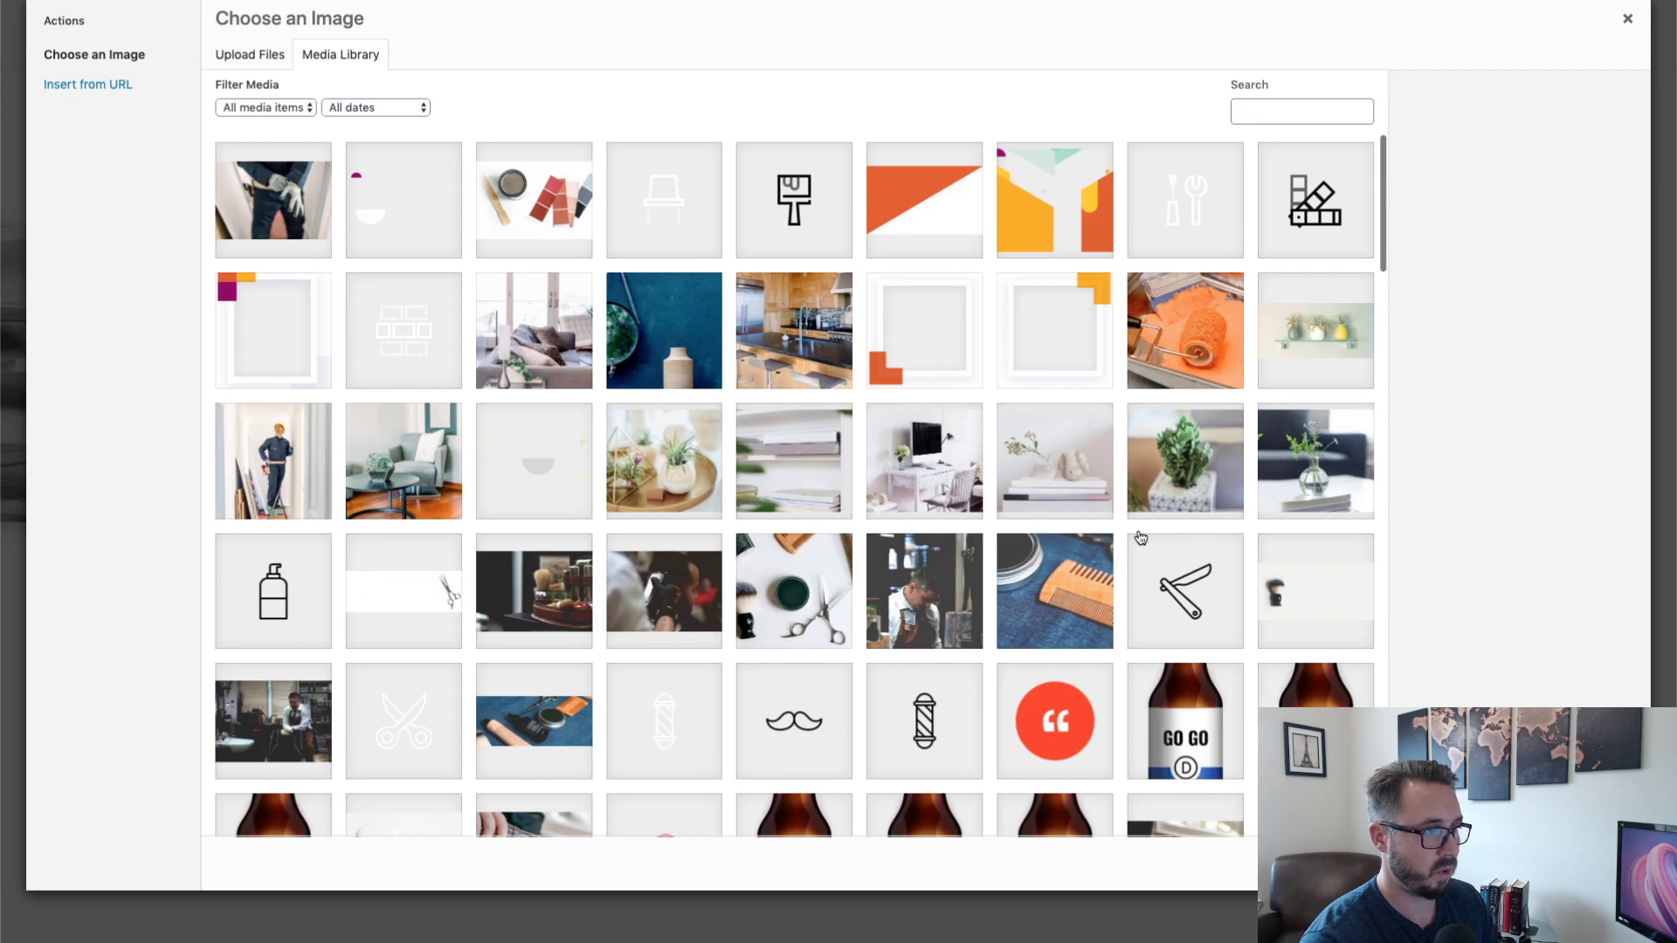
{"action": "scroll", "coordinate": [1151, 531], "scroll_direction": "down", "scroll_amount": 3}
{"action": "scroll", "coordinate": [1151, 531], "scroll_direction": "up", "scroll_amount": 4}
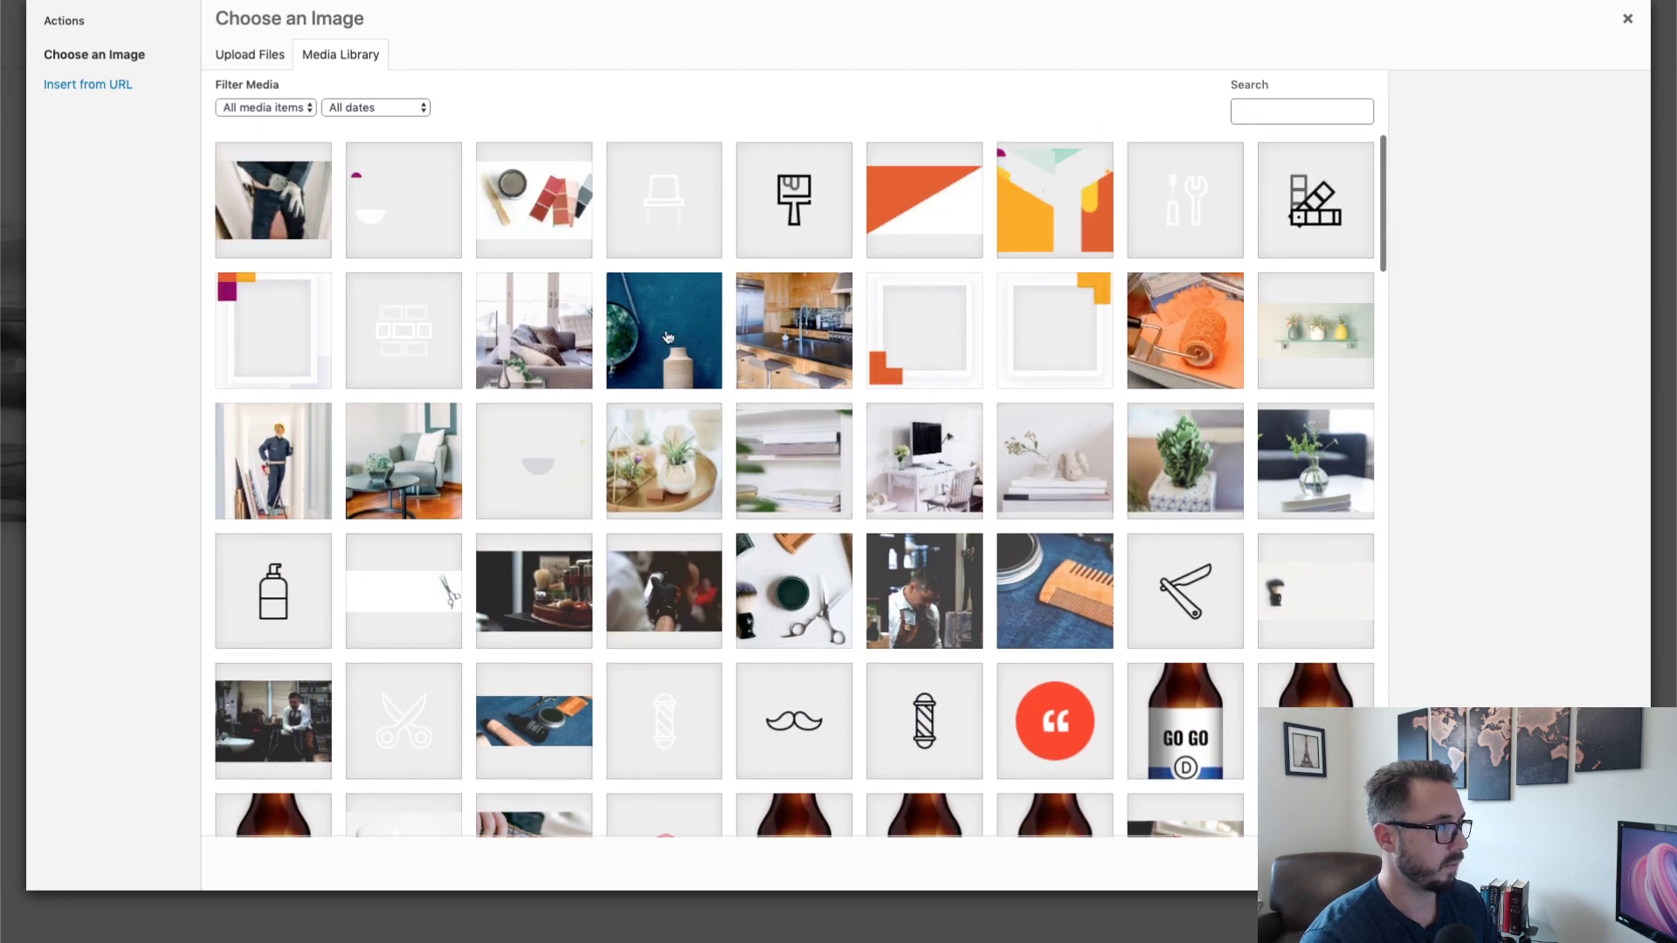
{"action": "left_click", "coordinate": [659, 329]}
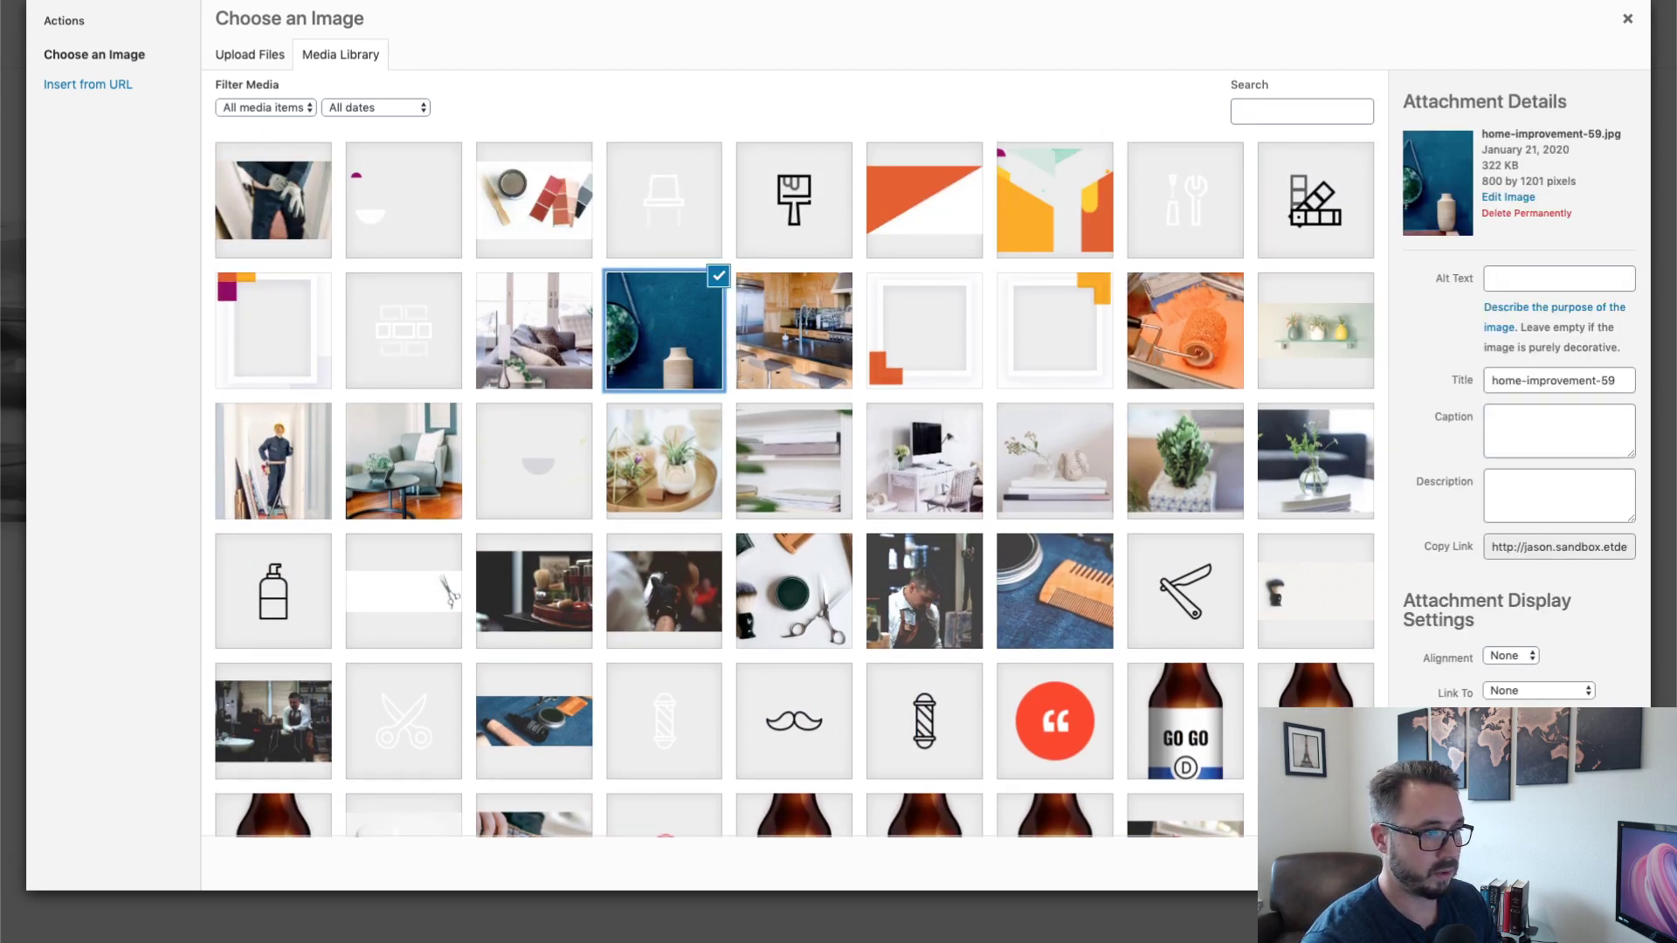
{"action": "left_click", "coordinate": [1586, 864]}
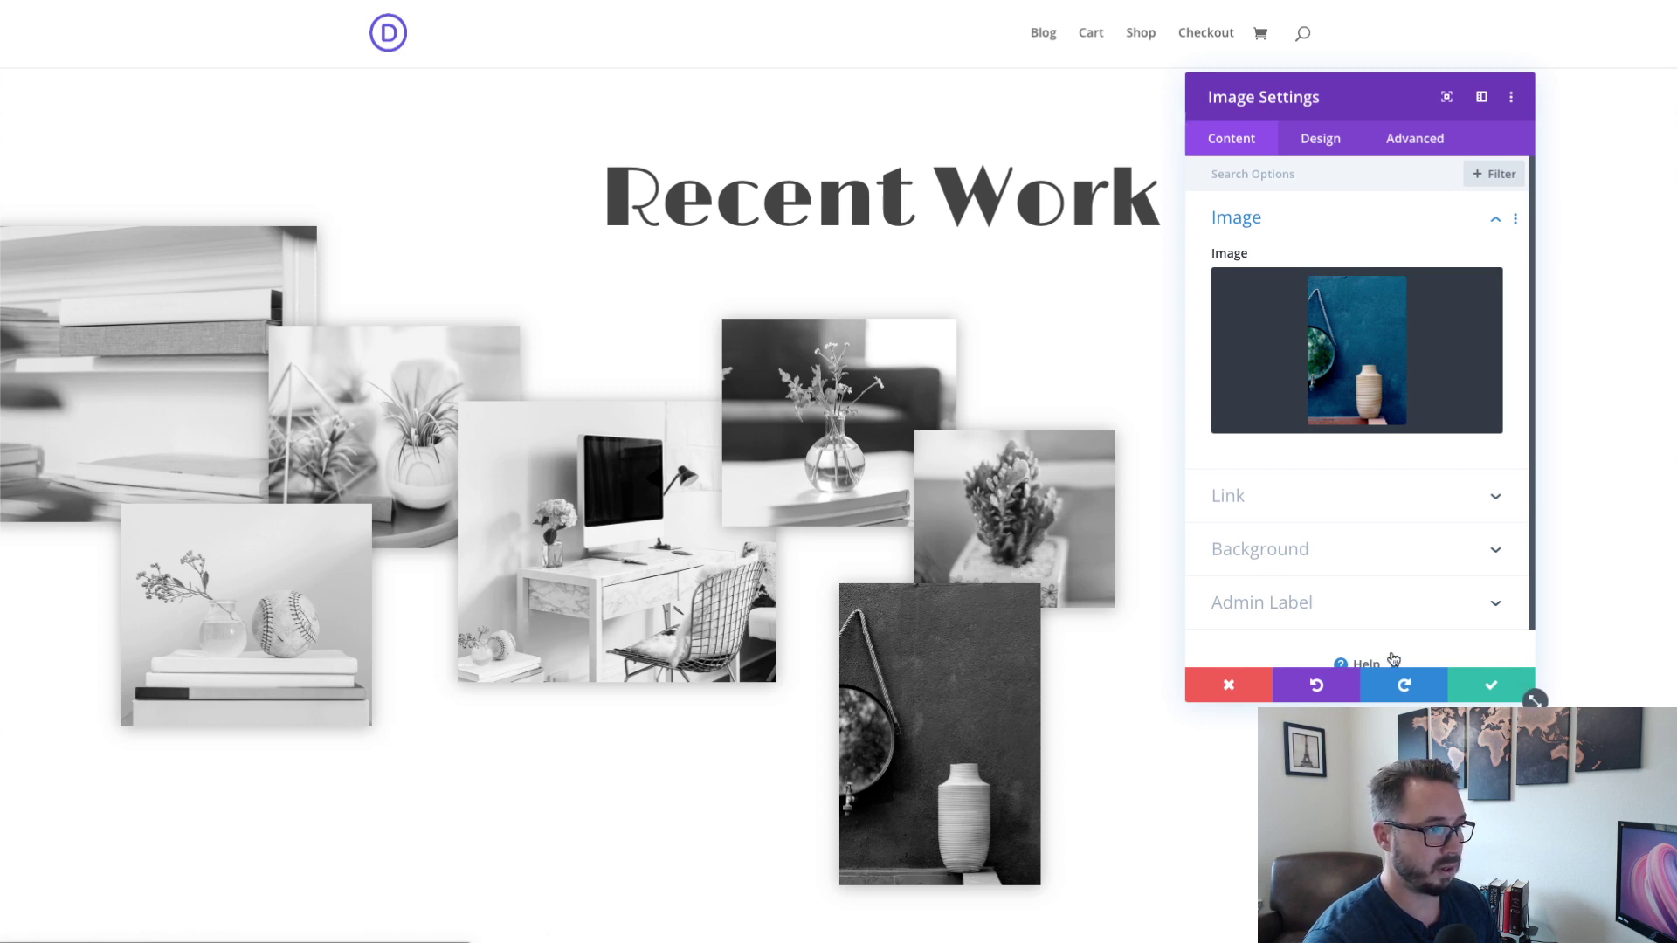
{"action": "left_click", "coordinate": [1468, 681]}
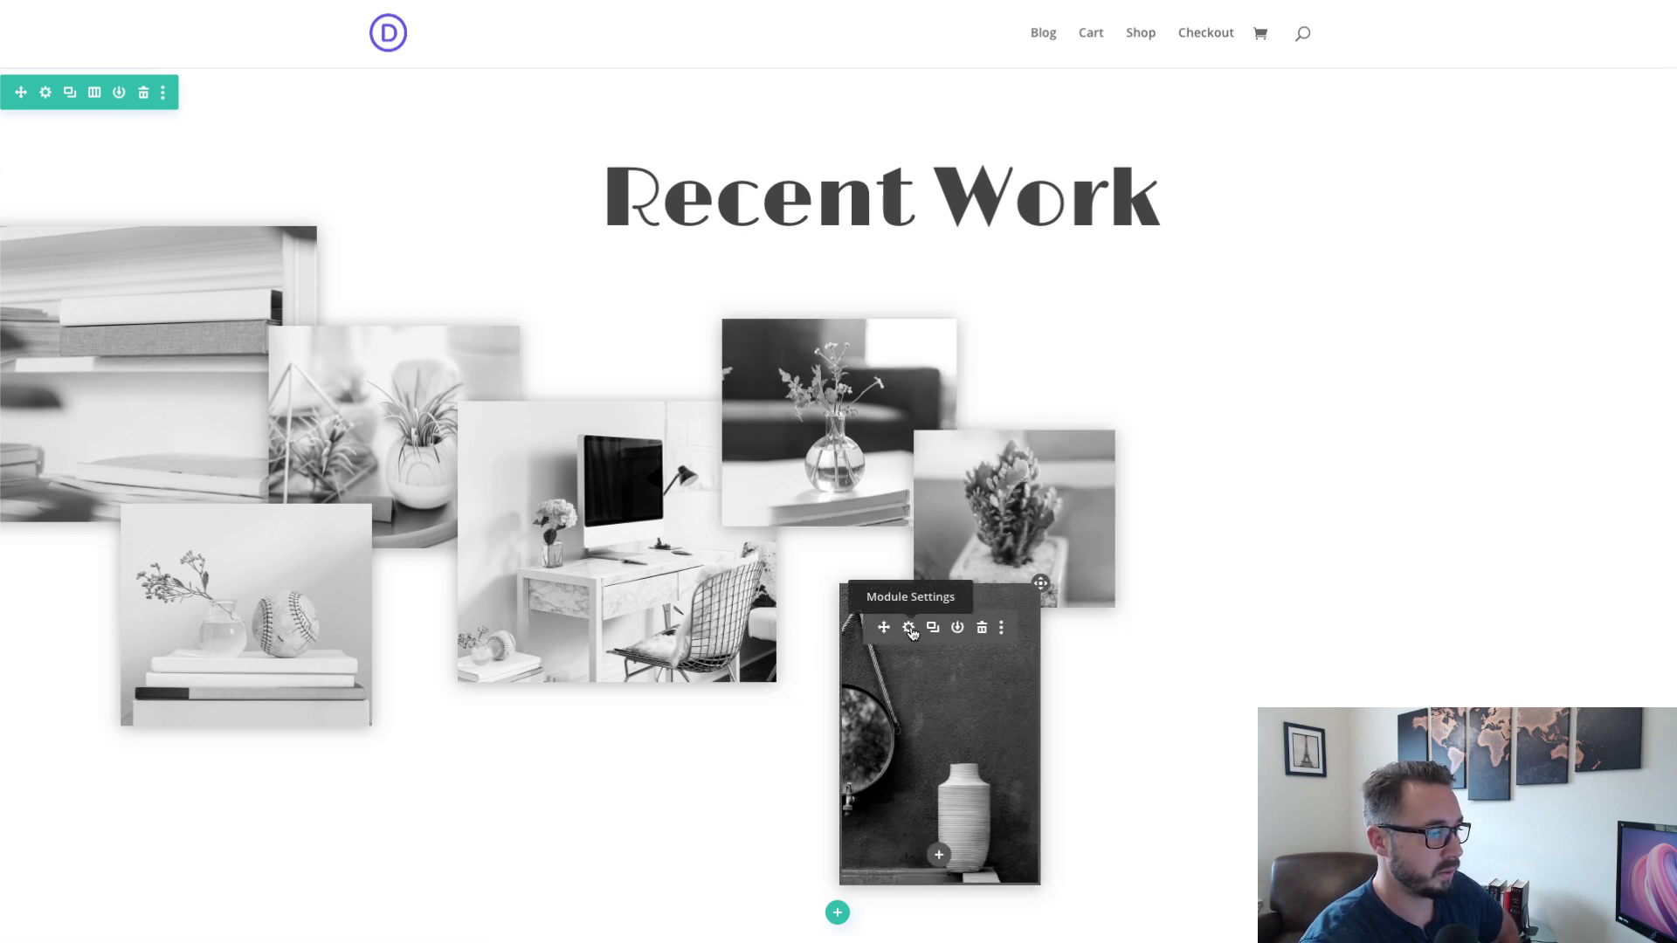
- Set the tall vase image's desktop Z Index to -1 so it sits behind the succulent image, and save
{"action": "left_click", "coordinate": [909, 628]}
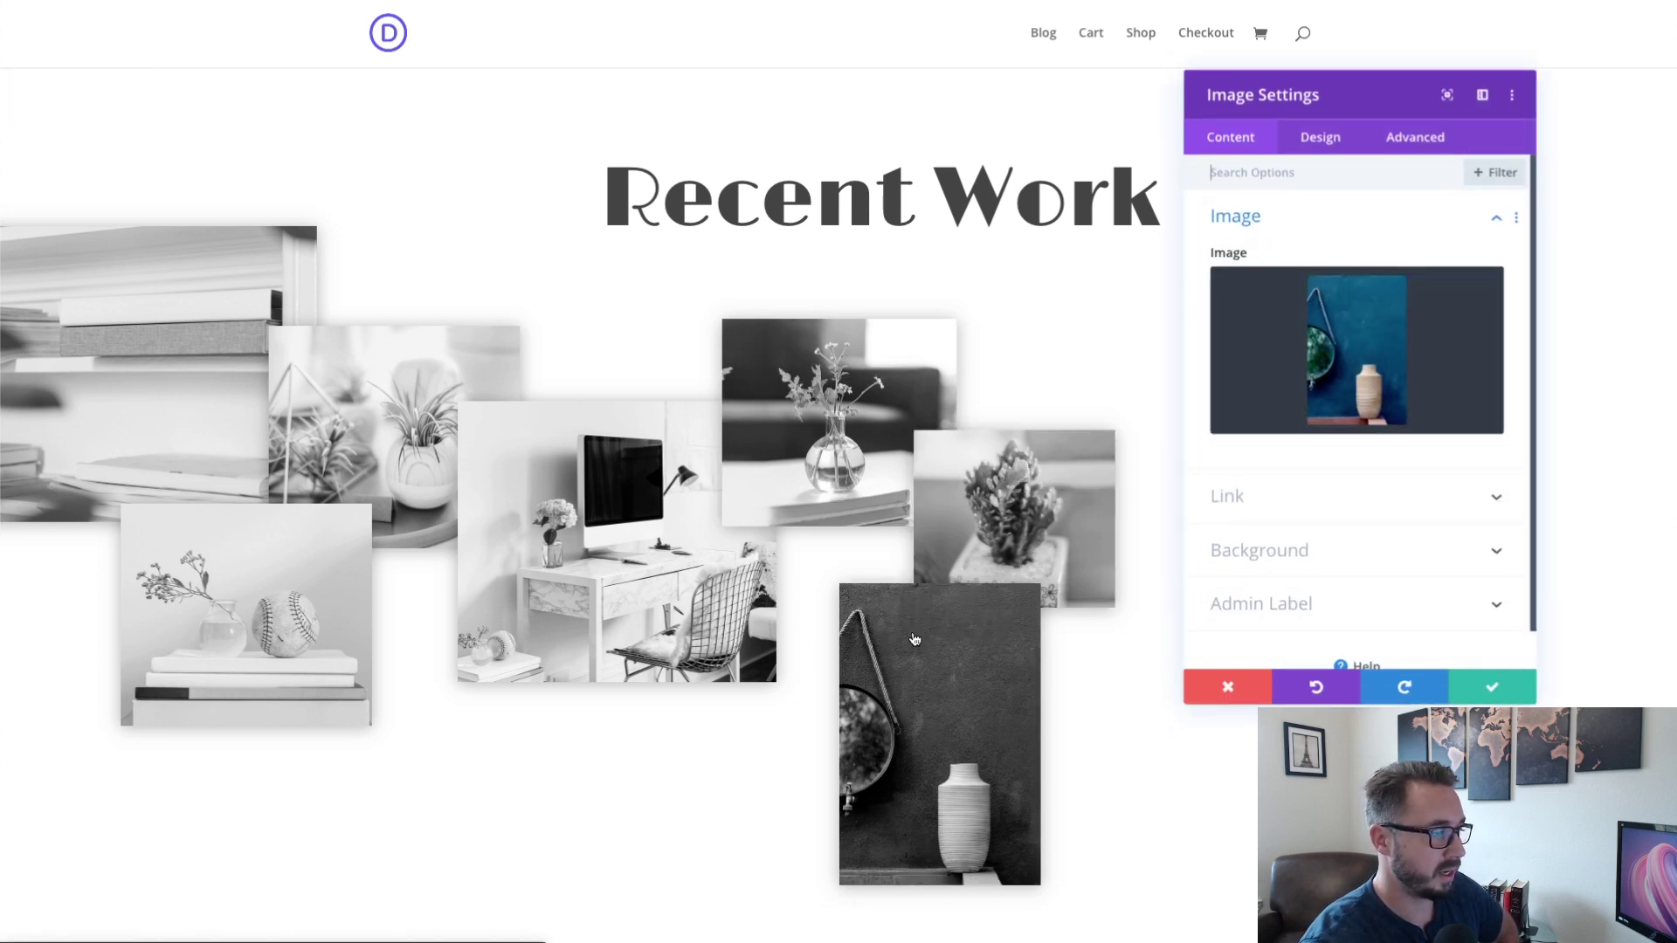
{"action": "left_click", "coordinate": [1413, 138]}
{"action": "left_click", "coordinate": [1387, 499]}
{"action": "scroll", "coordinate": [1387, 499], "scroll_direction": "down", "scroll_amount": 5}
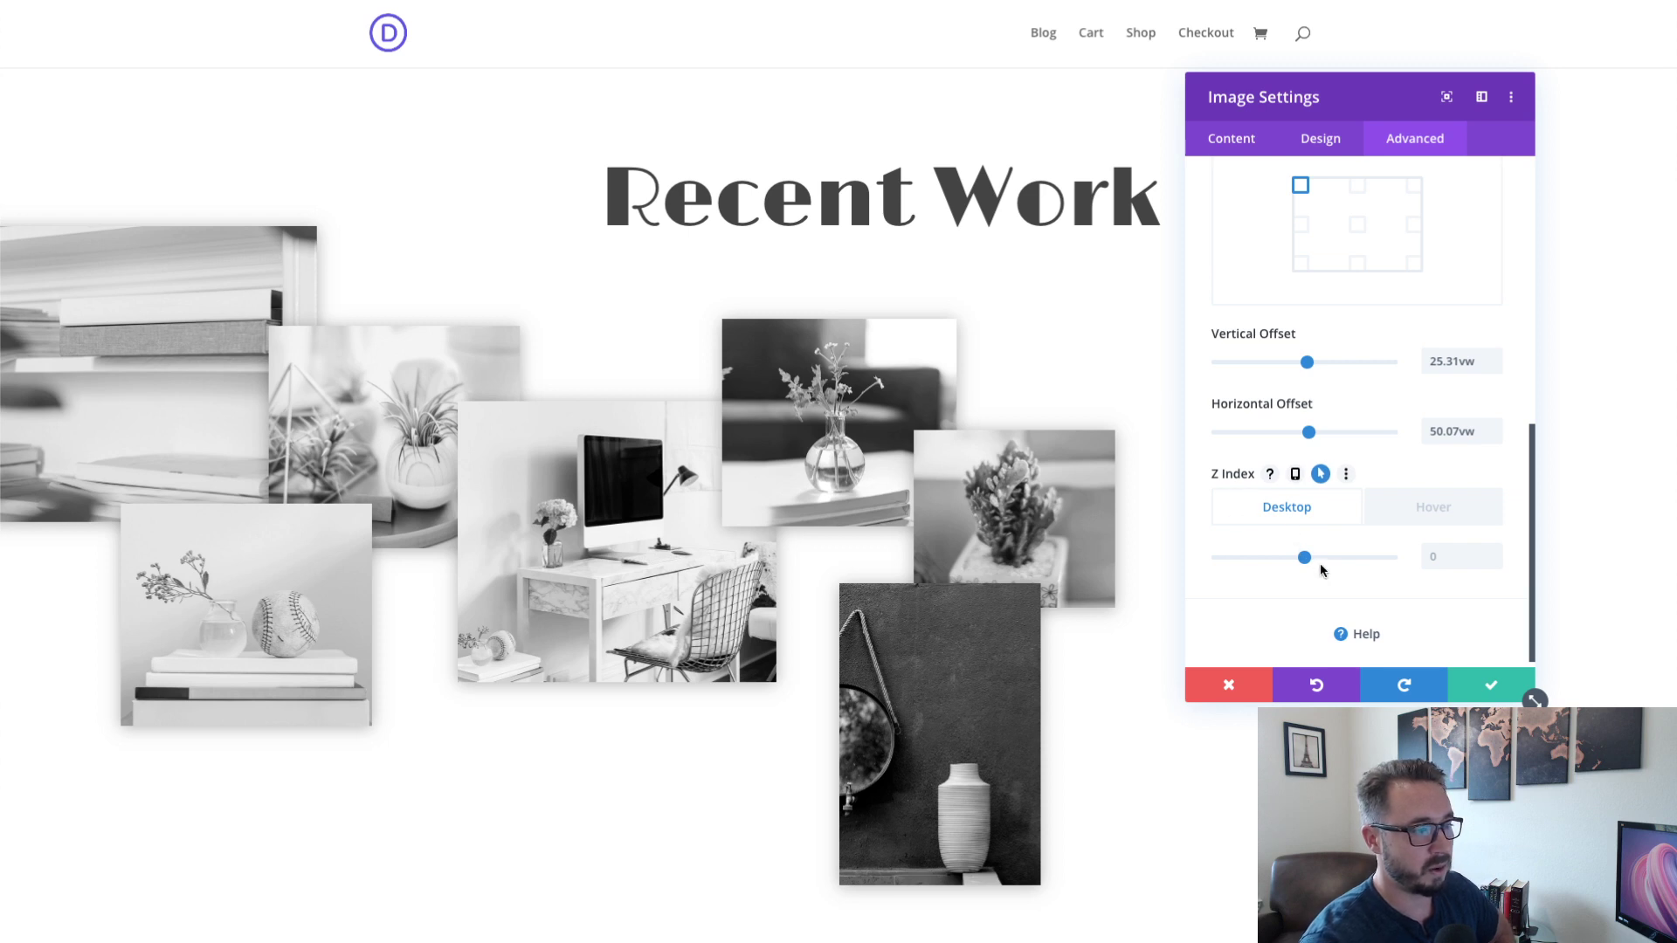
{"action": "left_click", "coordinate": [1494, 563]}
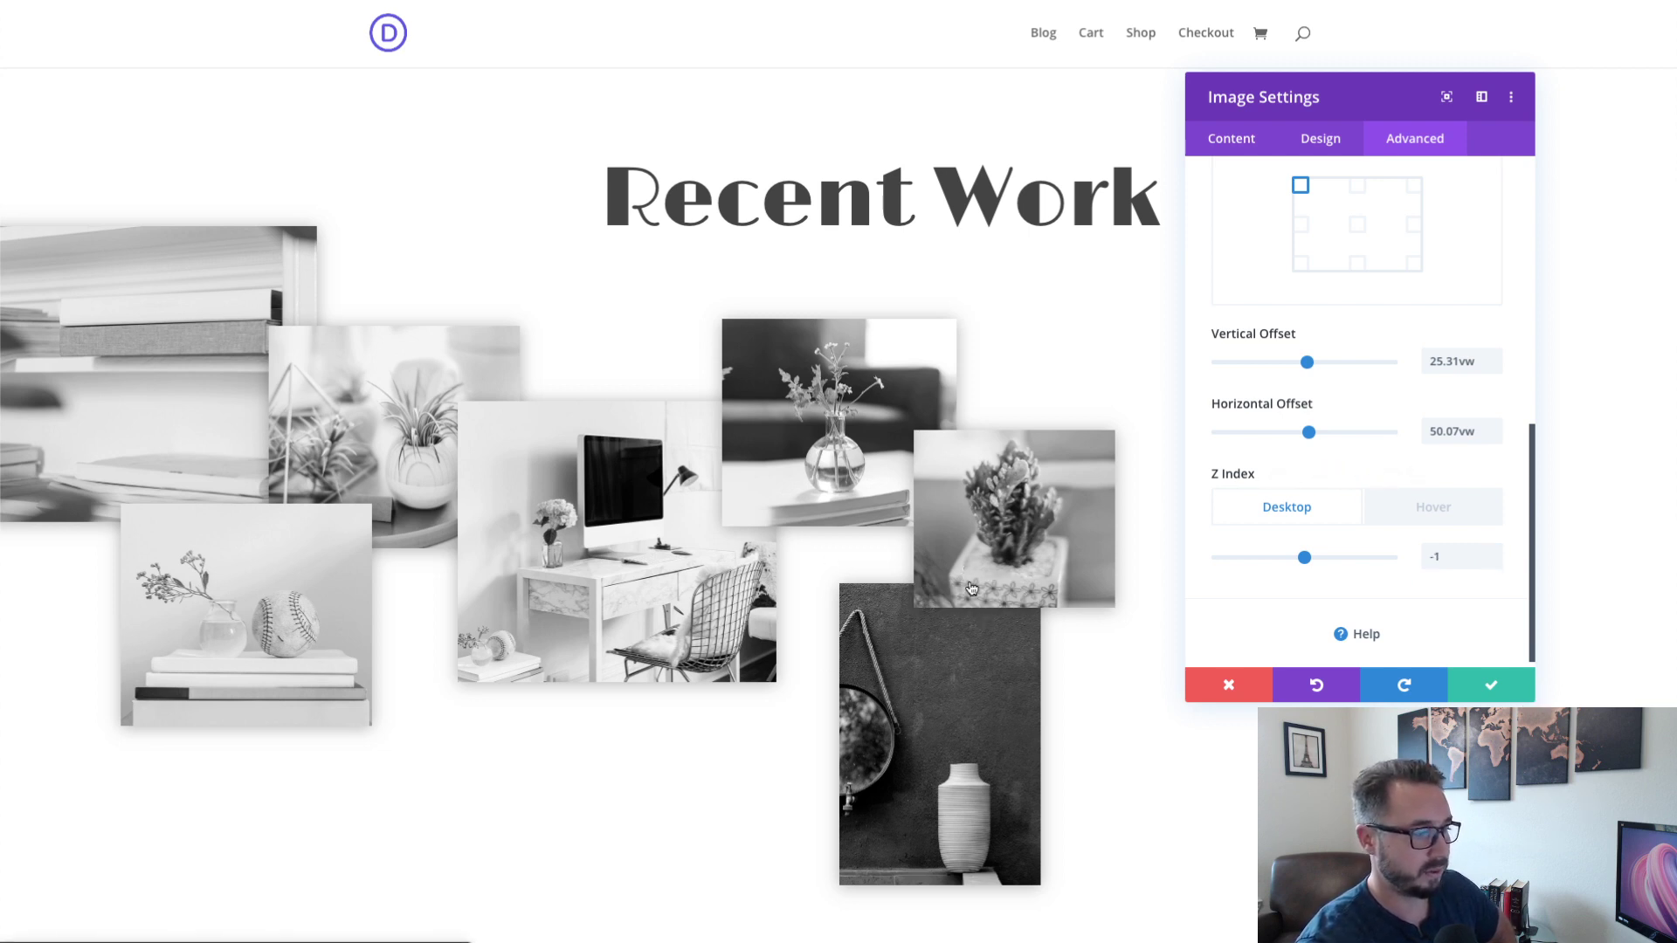
{"action": "left_click", "coordinate": [1494, 552]}
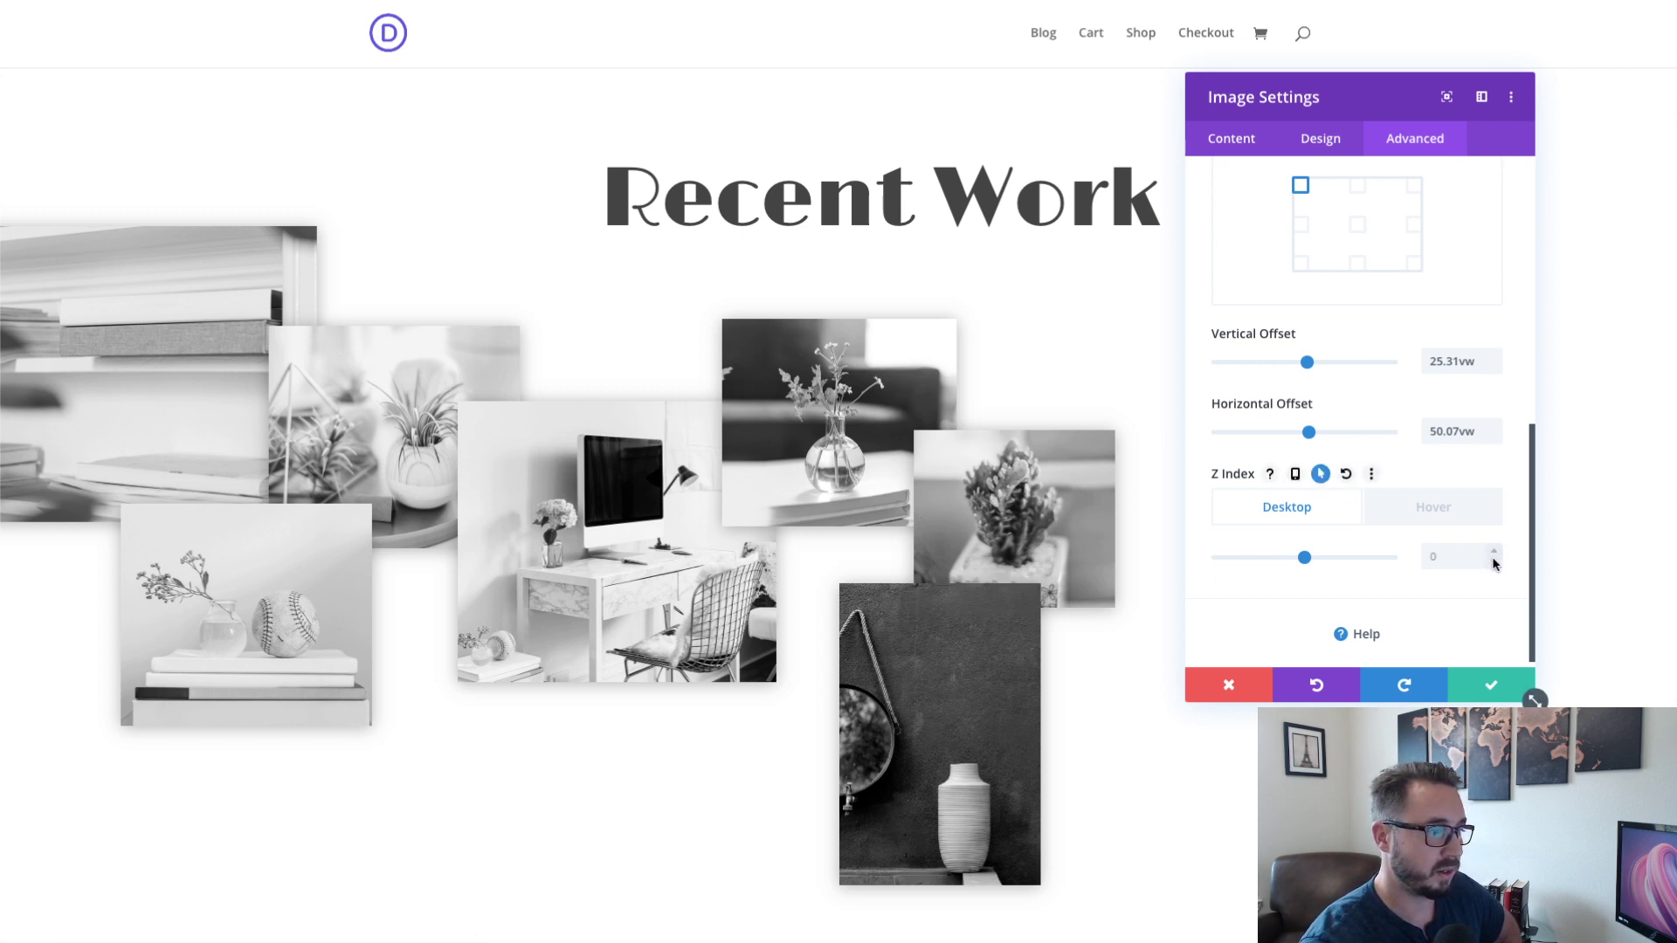
{"action": "left_click", "coordinate": [1494, 563]}
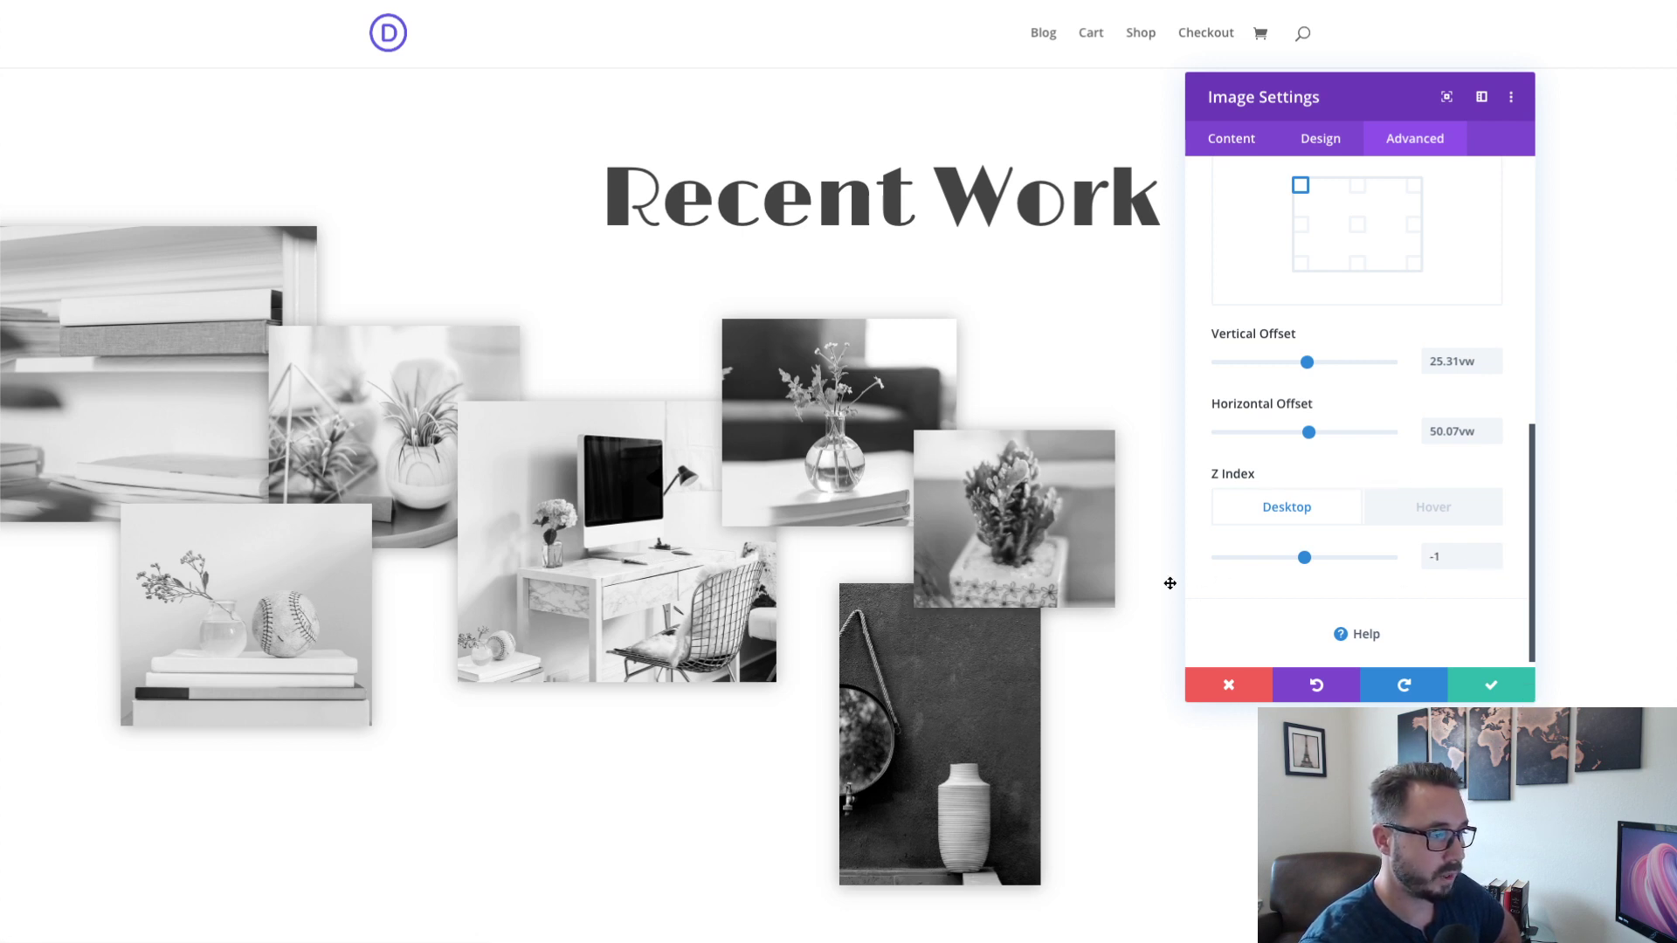
{"action": "left_click", "coordinate": [1494, 551]}
{"action": "left_click", "coordinate": [1494, 563]}
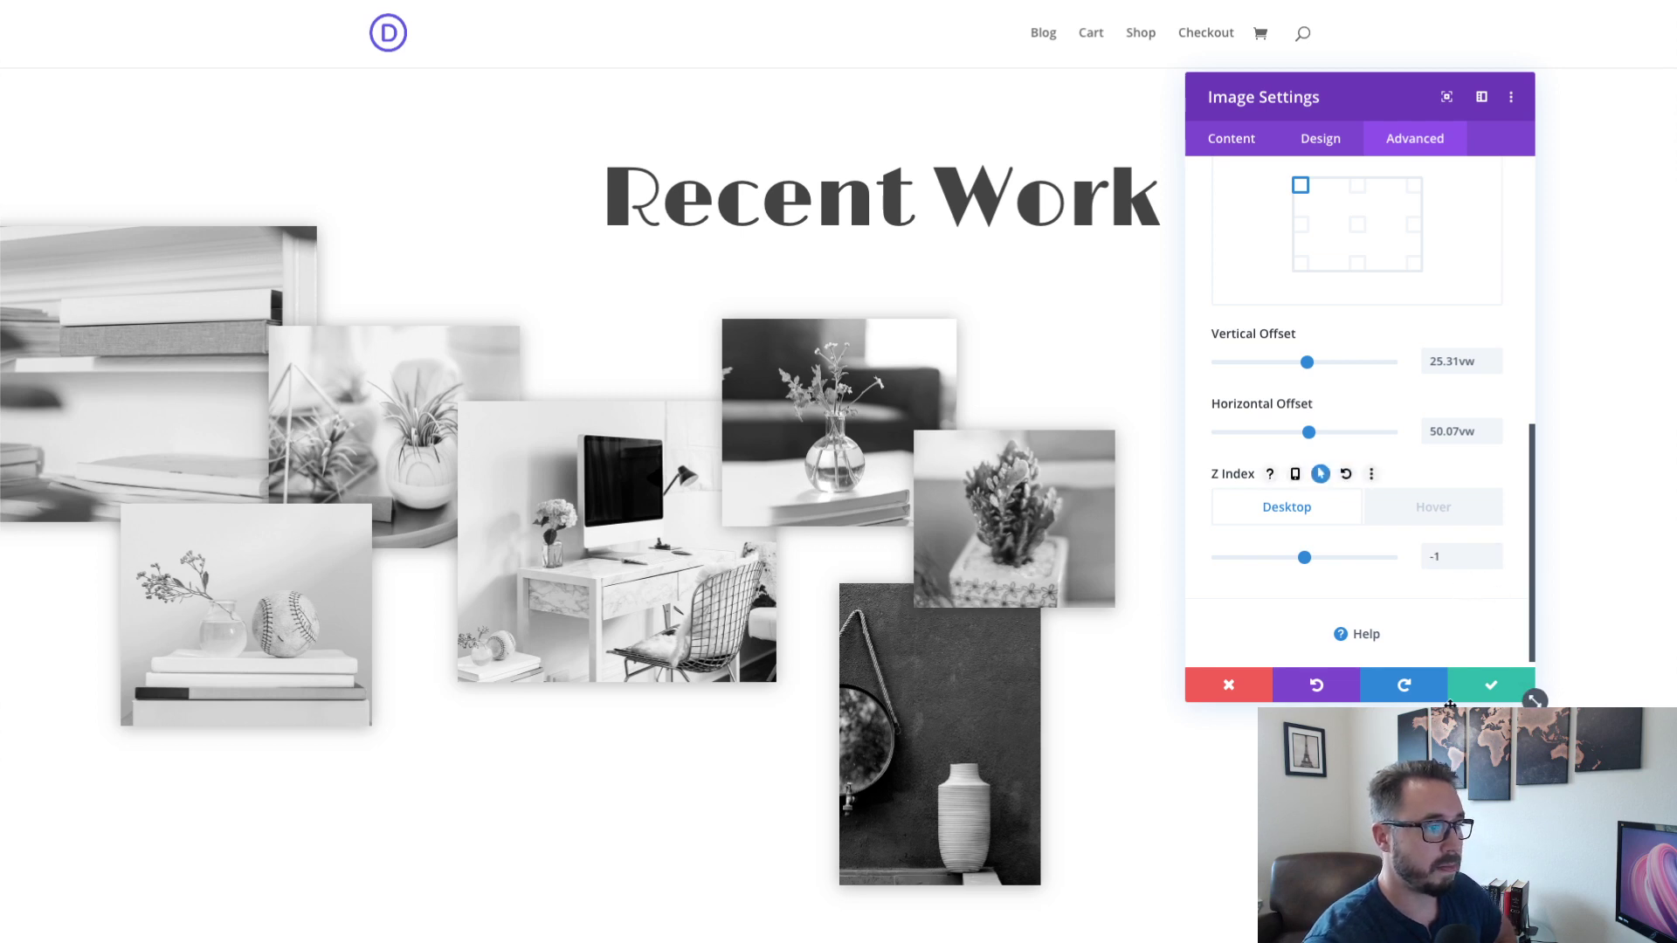
{"action": "left_click", "coordinate": [1488, 688]}
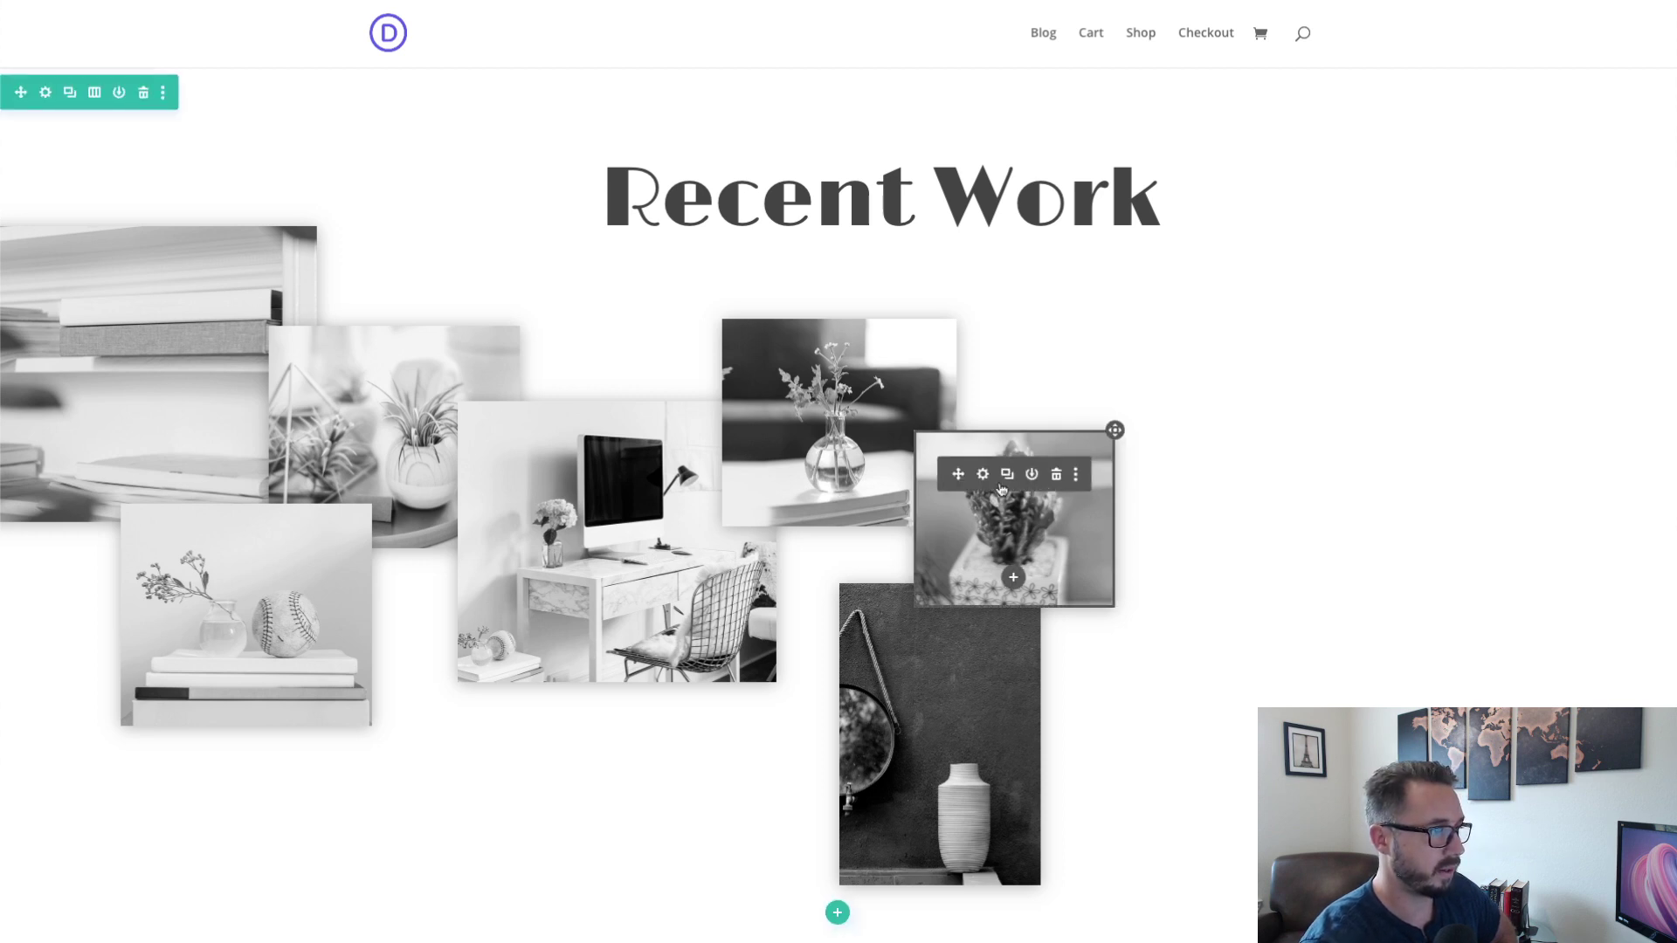
- Place a duplicate of the succulent image below and well to the right of the original, clear of the other images
{"action": "left_click", "coordinate": [1007, 474]}
{"action": "left_click_drag", "start_coordinate": [1114, 429], "coordinate": [1387, 631]}
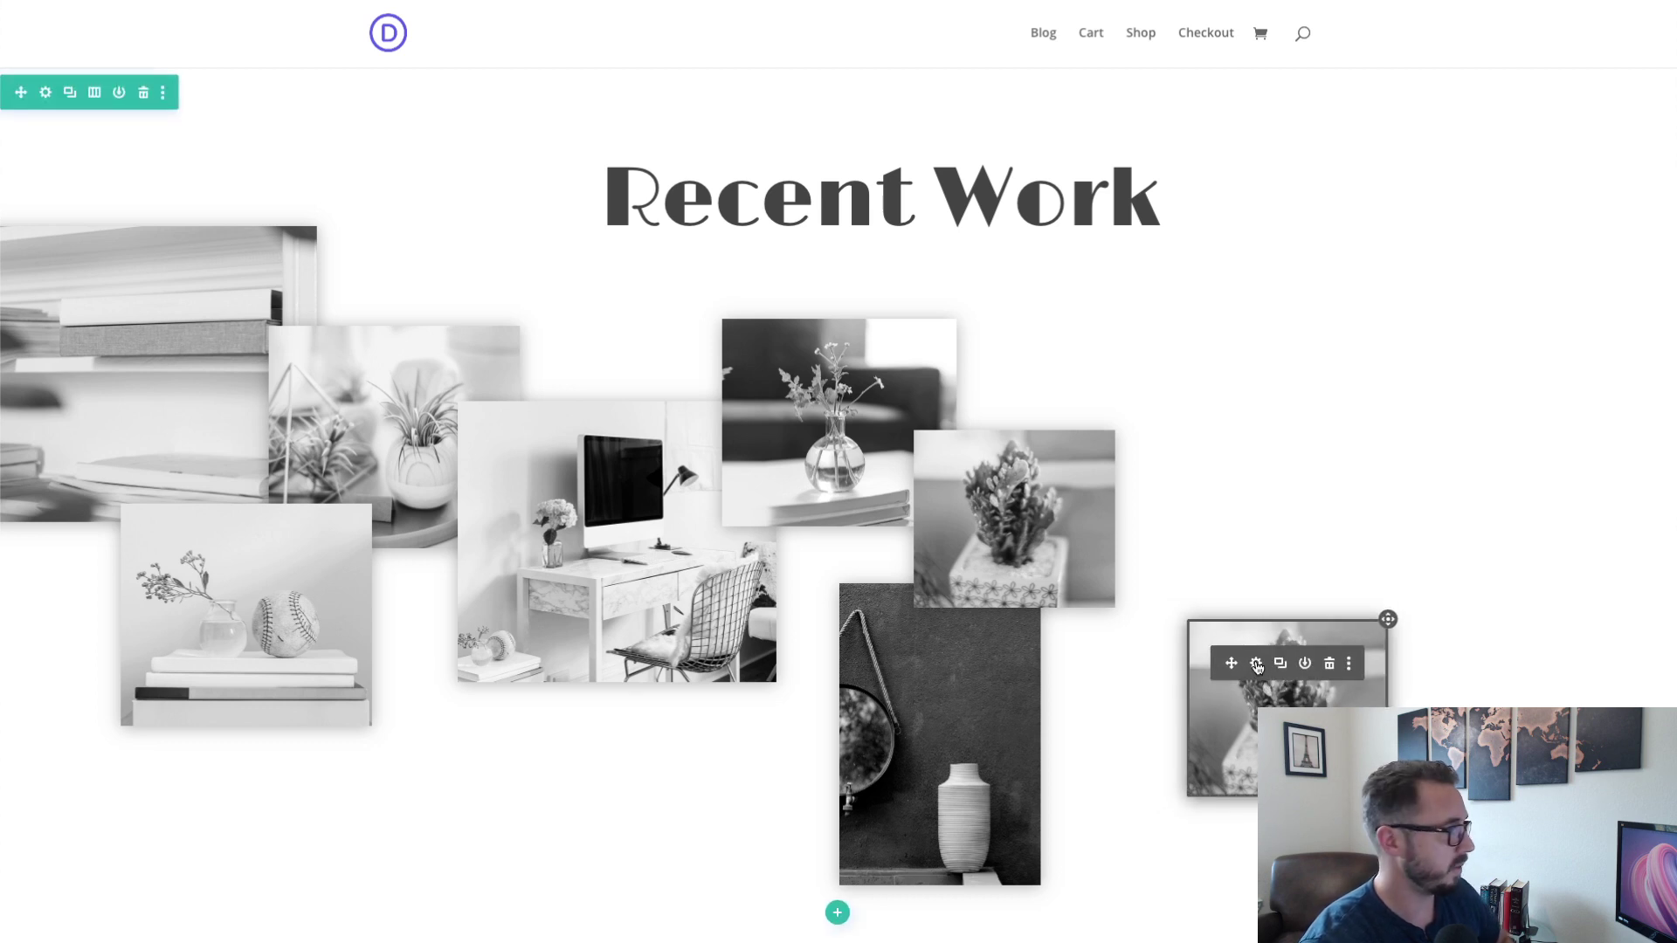
- Try the armchair picture with a 9vw desktop max width on the top duplicate of the stacked pair, and delete that duplicate
{"action": "left_click", "coordinate": [1256, 666]}
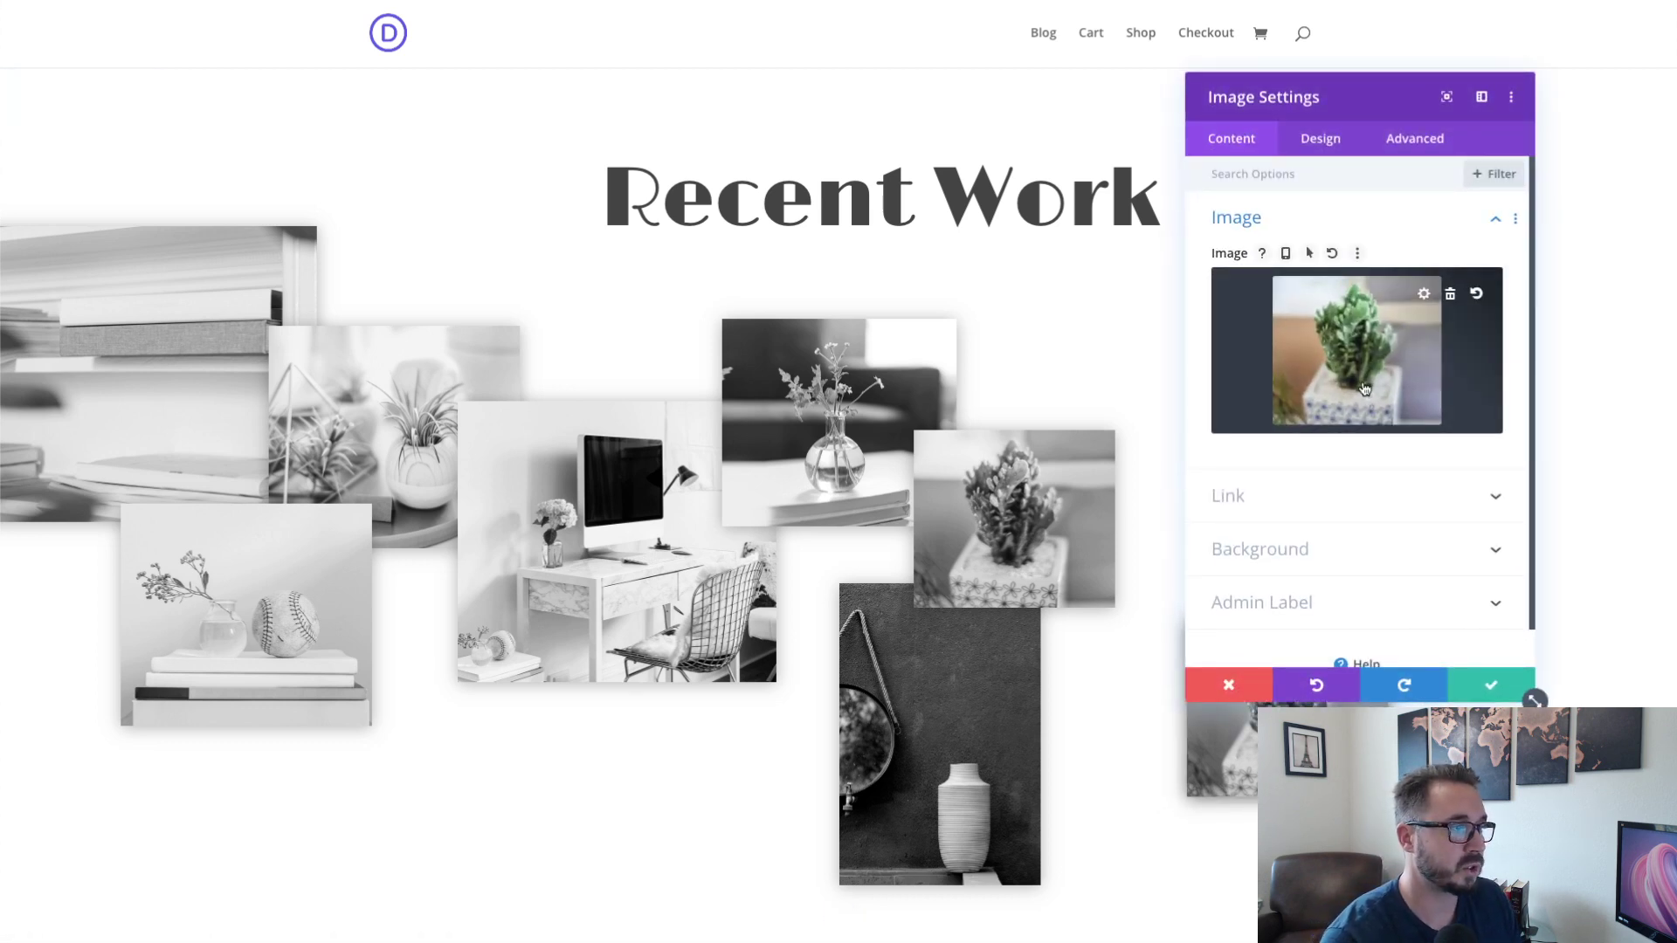
{"action": "left_click", "coordinate": [1292, 421]}
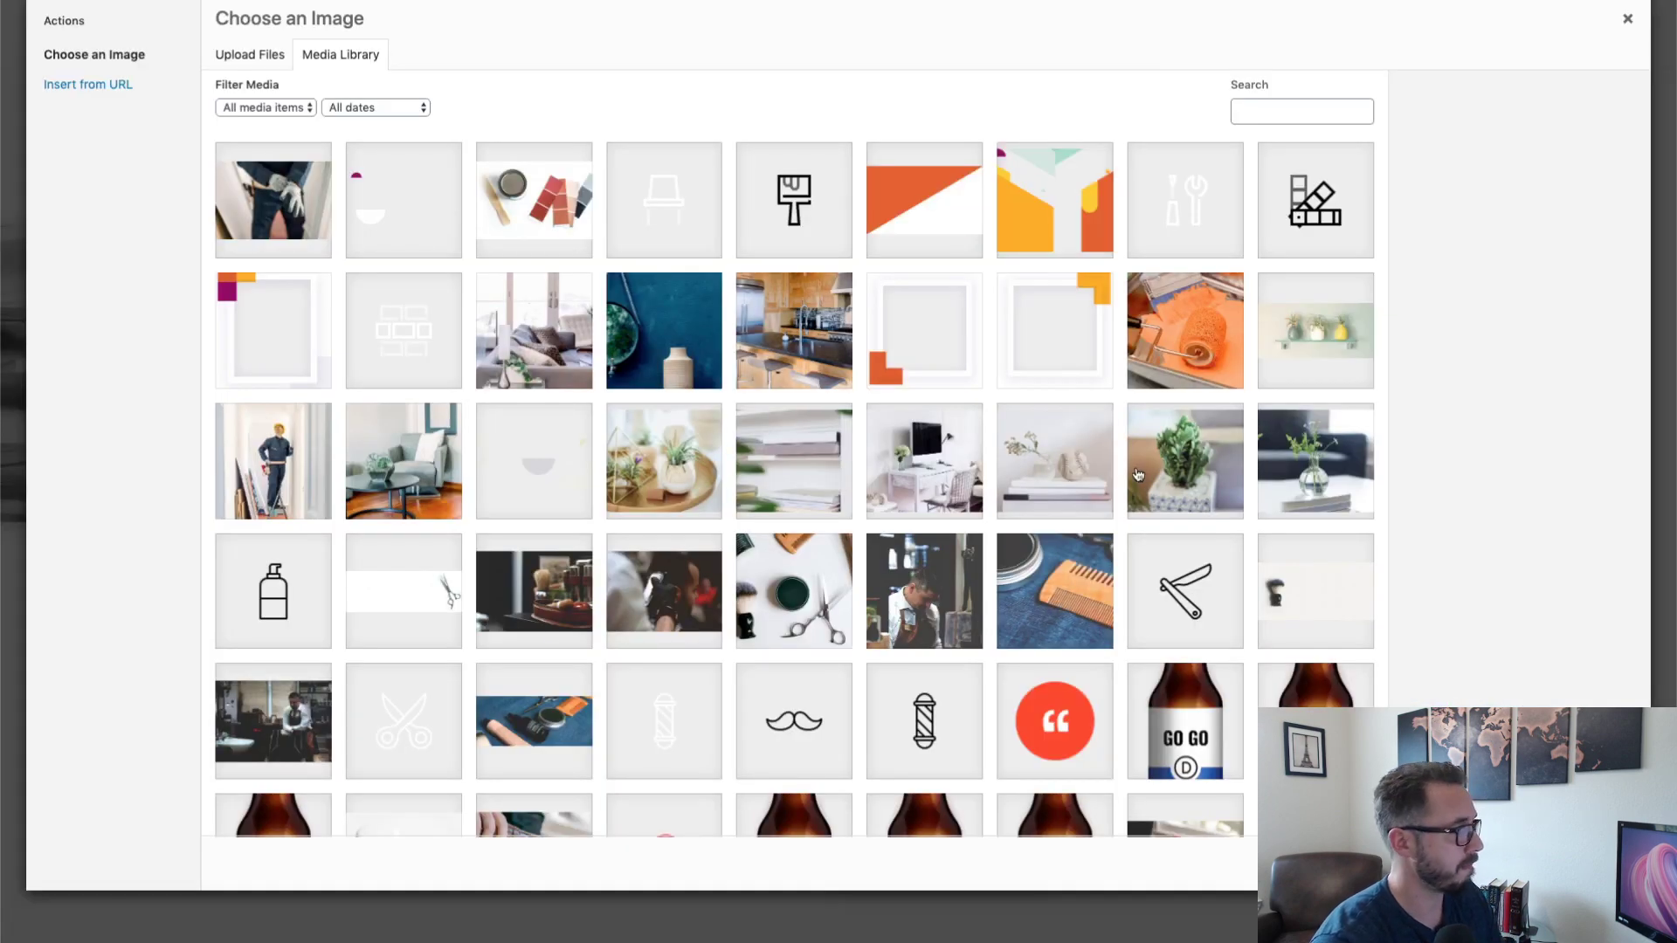
{"action": "left_click", "coordinate": [422, 491]}
{"action": "left_click", "coordinate": [1587, 864]}
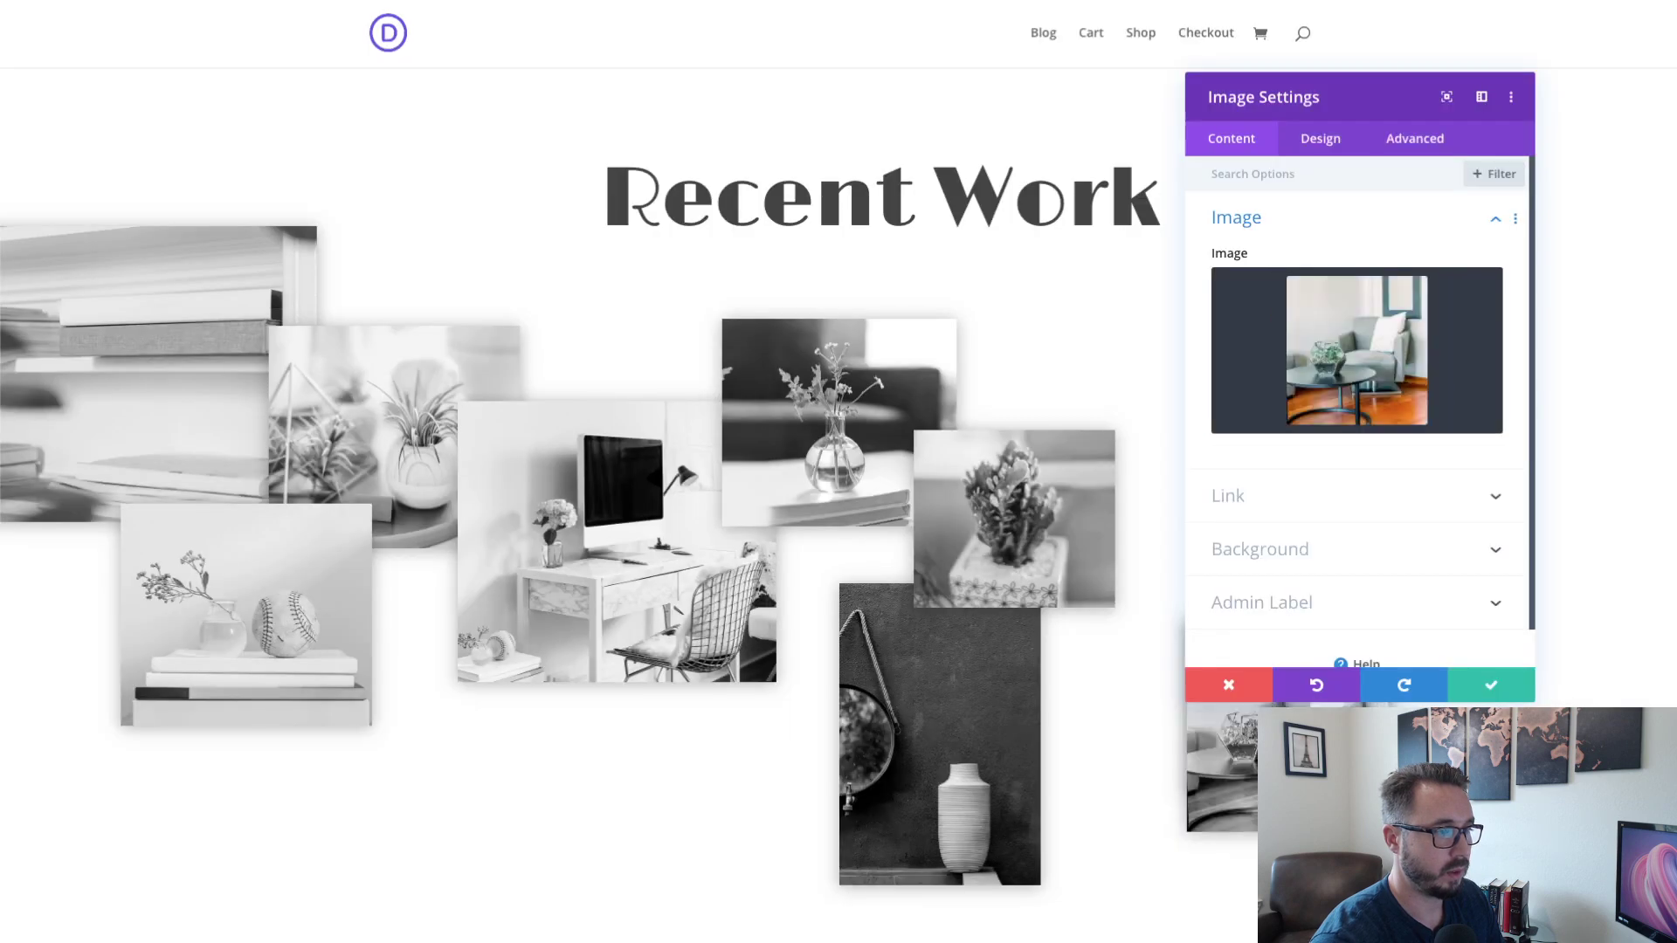
{"action": "left_click", "coordinate": [1323, 142]}
{"action": "left_click", "coordinate": [1327, 342]}
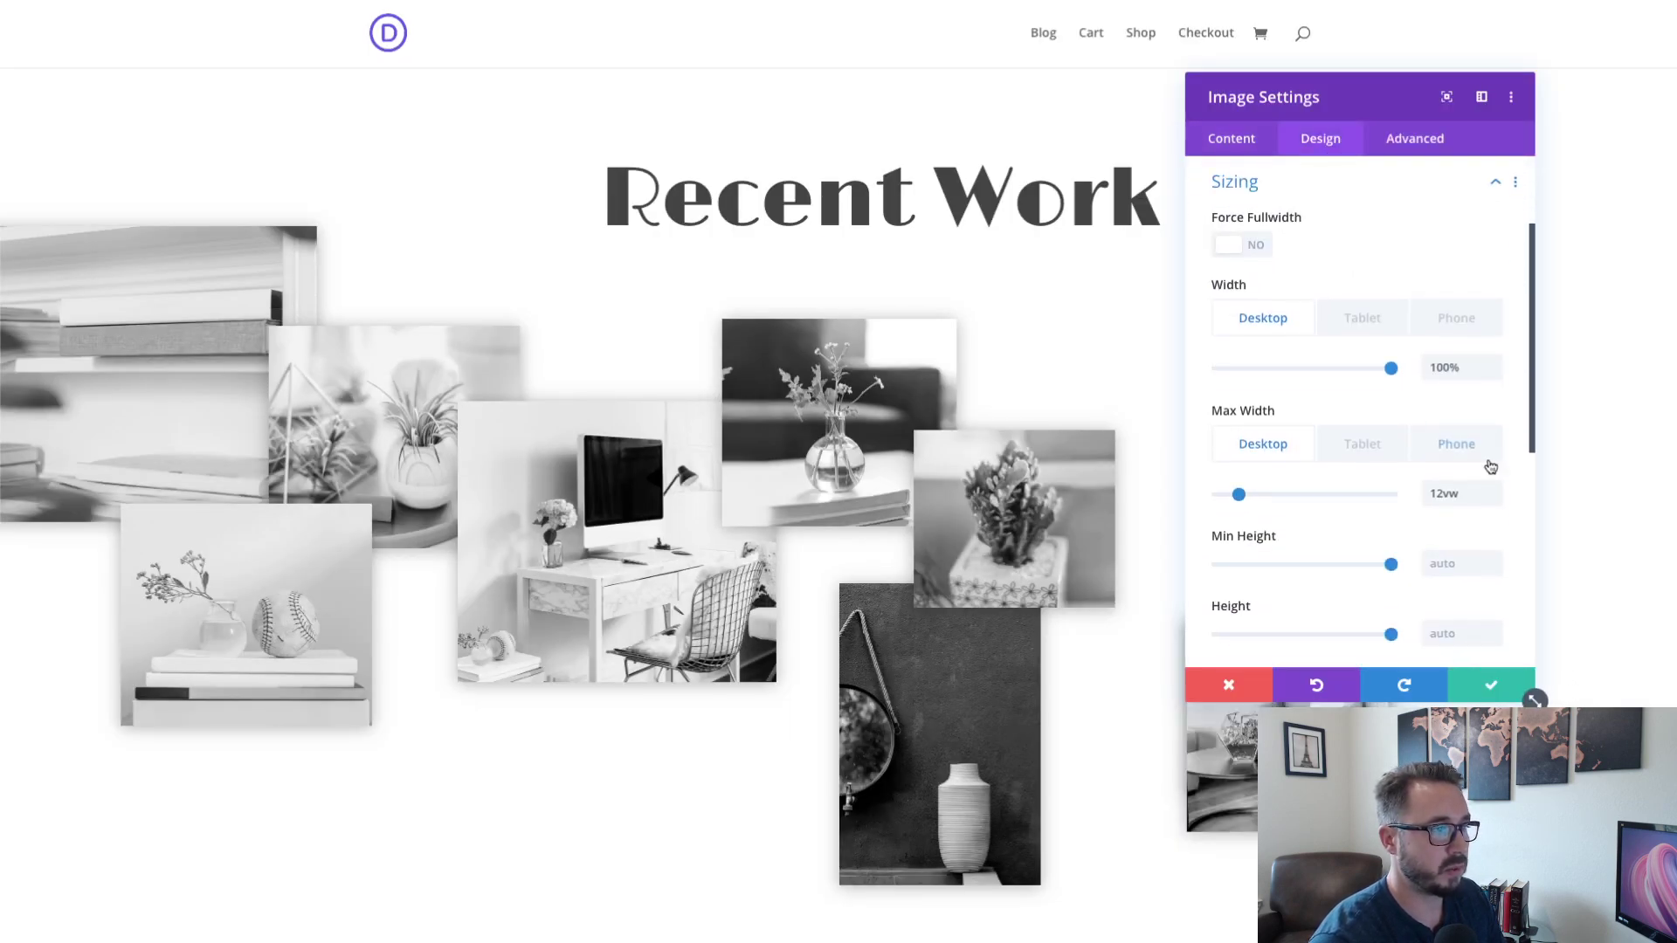
{"action": "left_click", "coordinate": [1493, 501]}
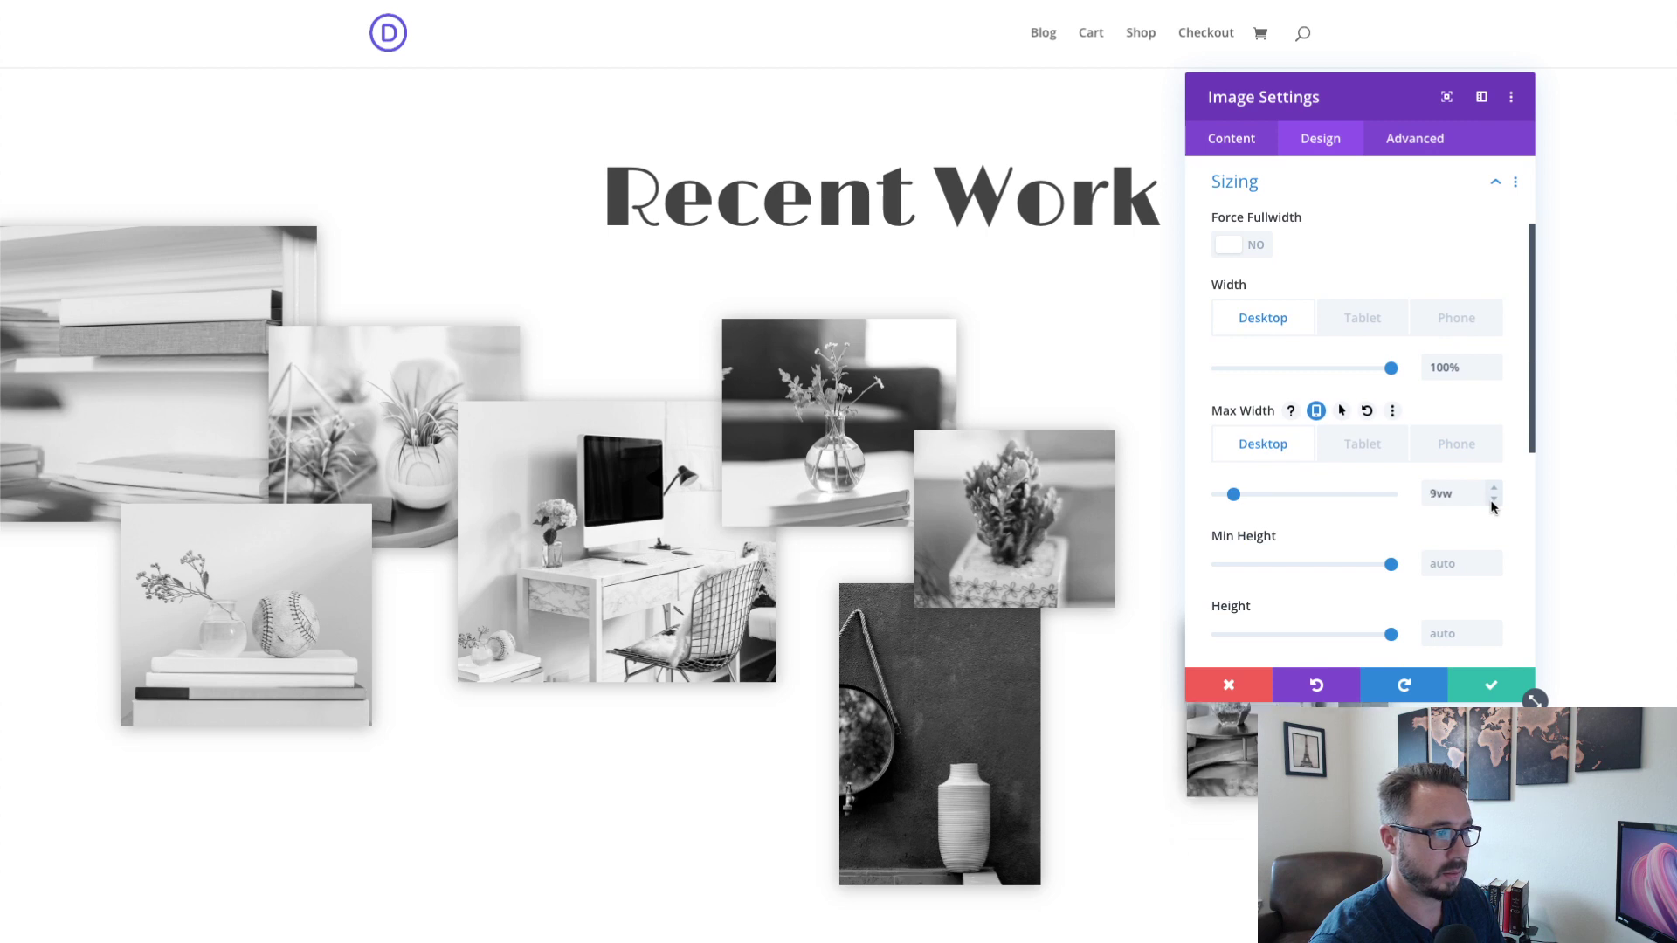
{"action": "left_click", "coordinate": [1488, 689]}
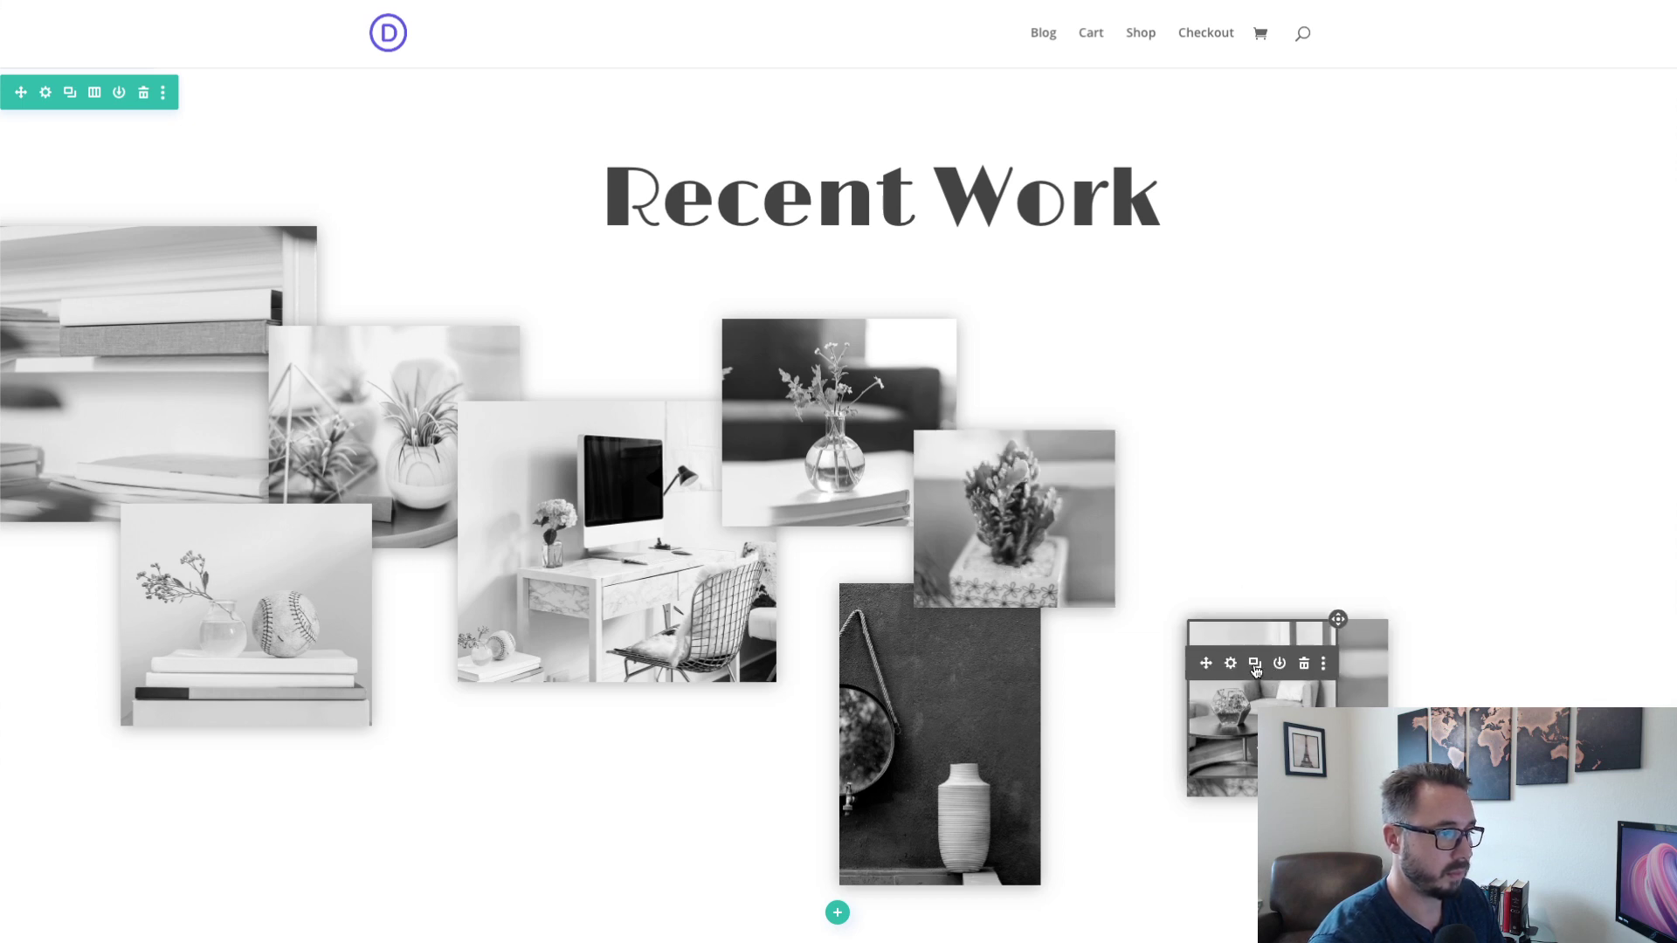
{"action": "left_click", "coordinate": [1305, 665]}
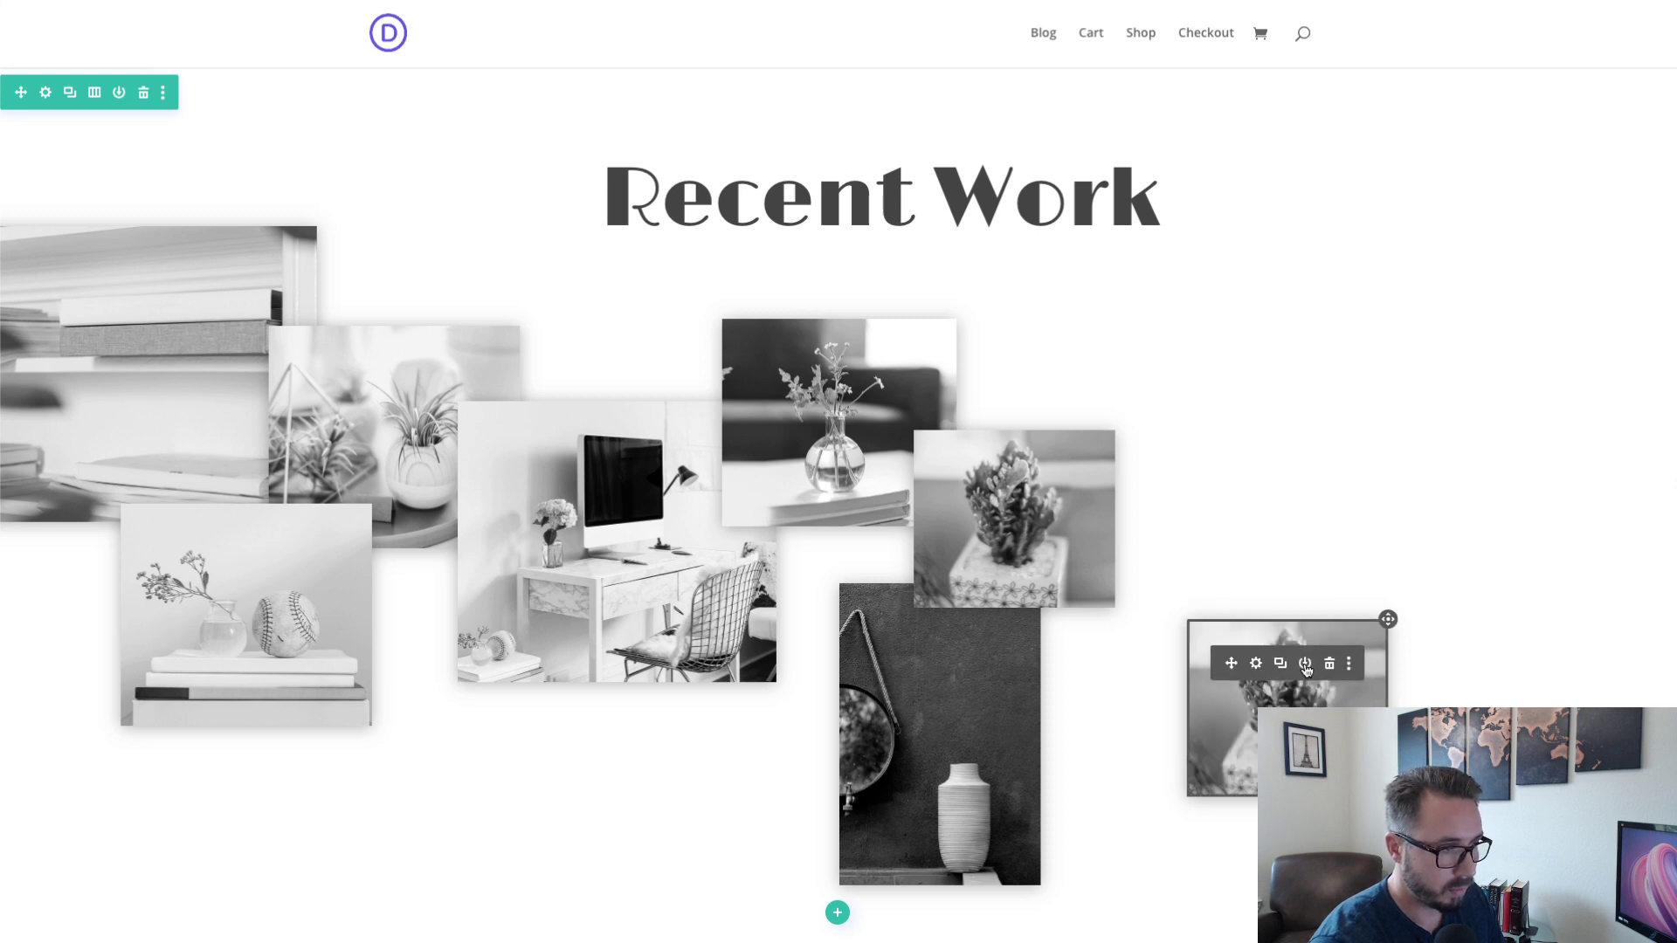
- Replace the remaining succulent duplicate's picture with the armchair and round table photo, home-improvement-60.jpg
{"action": "left_click", "coordinate": [1257, 665]}
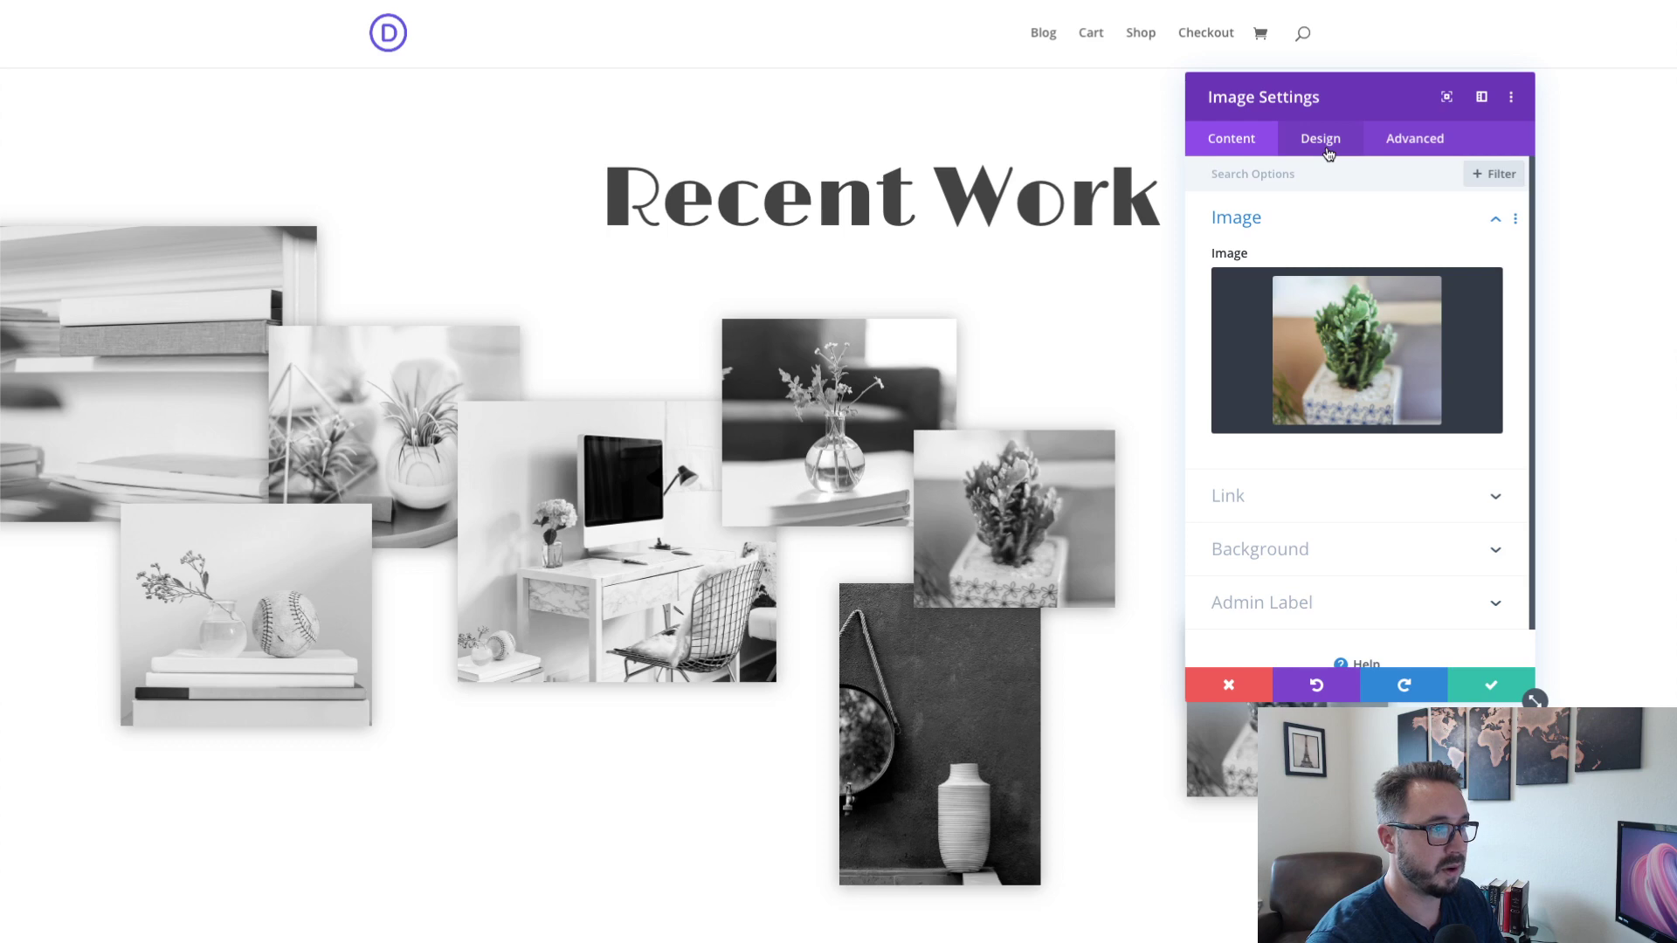
{"action": "left_click", "coordinate": [1330, 365]}
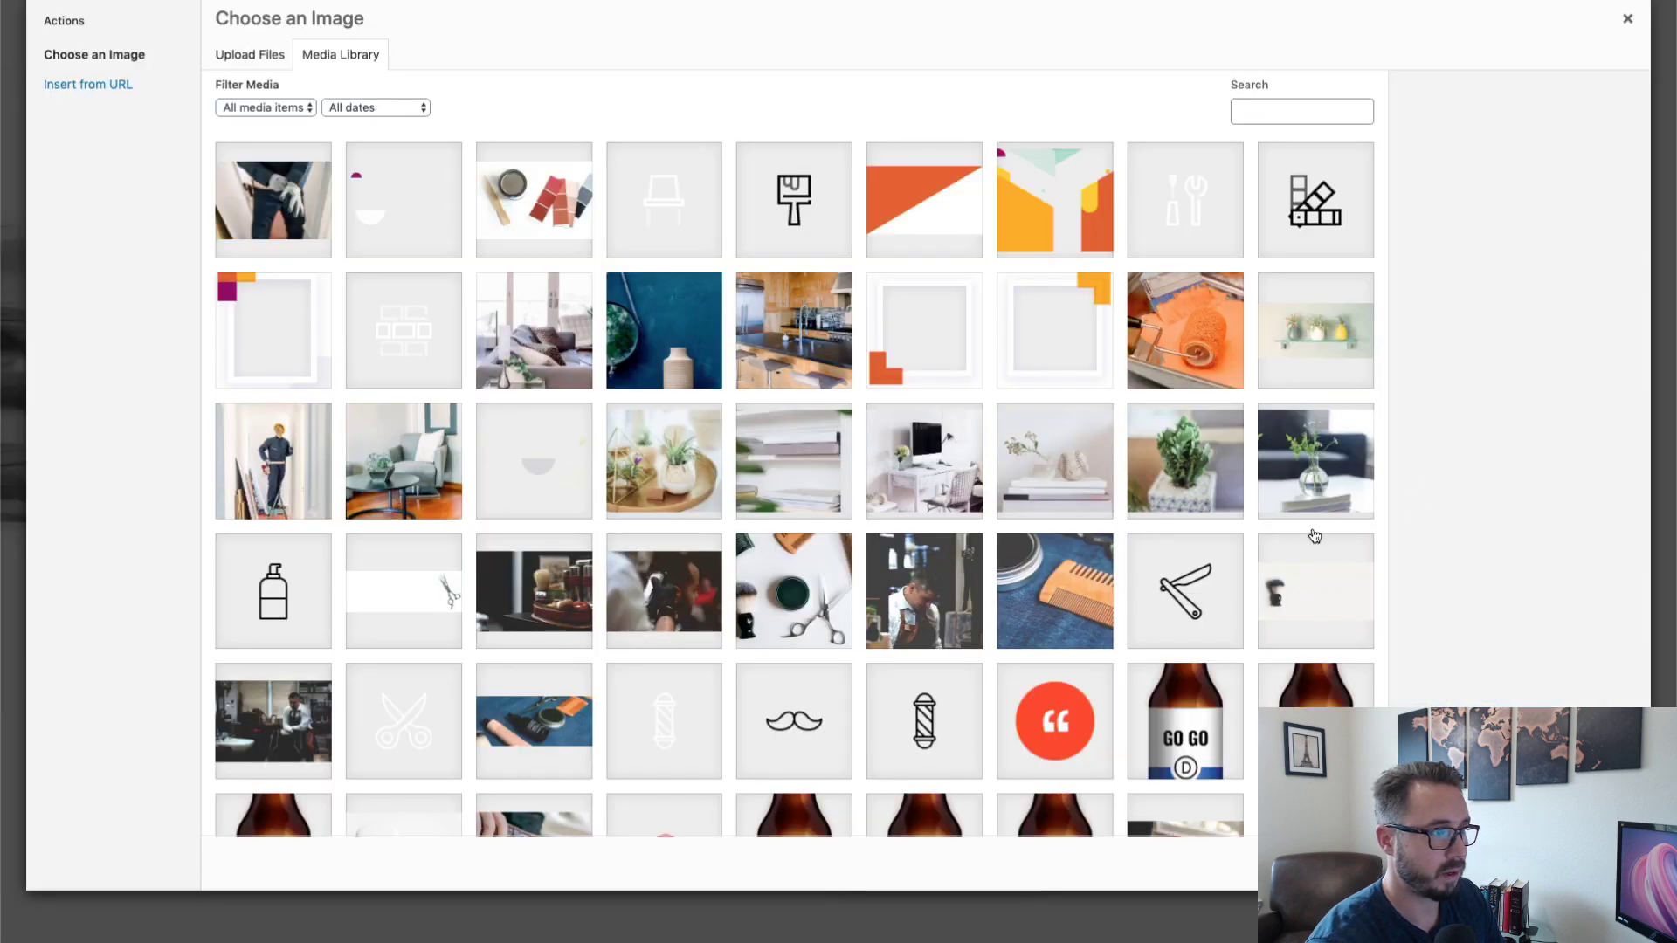
{"action": "left_click", "coordinate": [371, 461]}
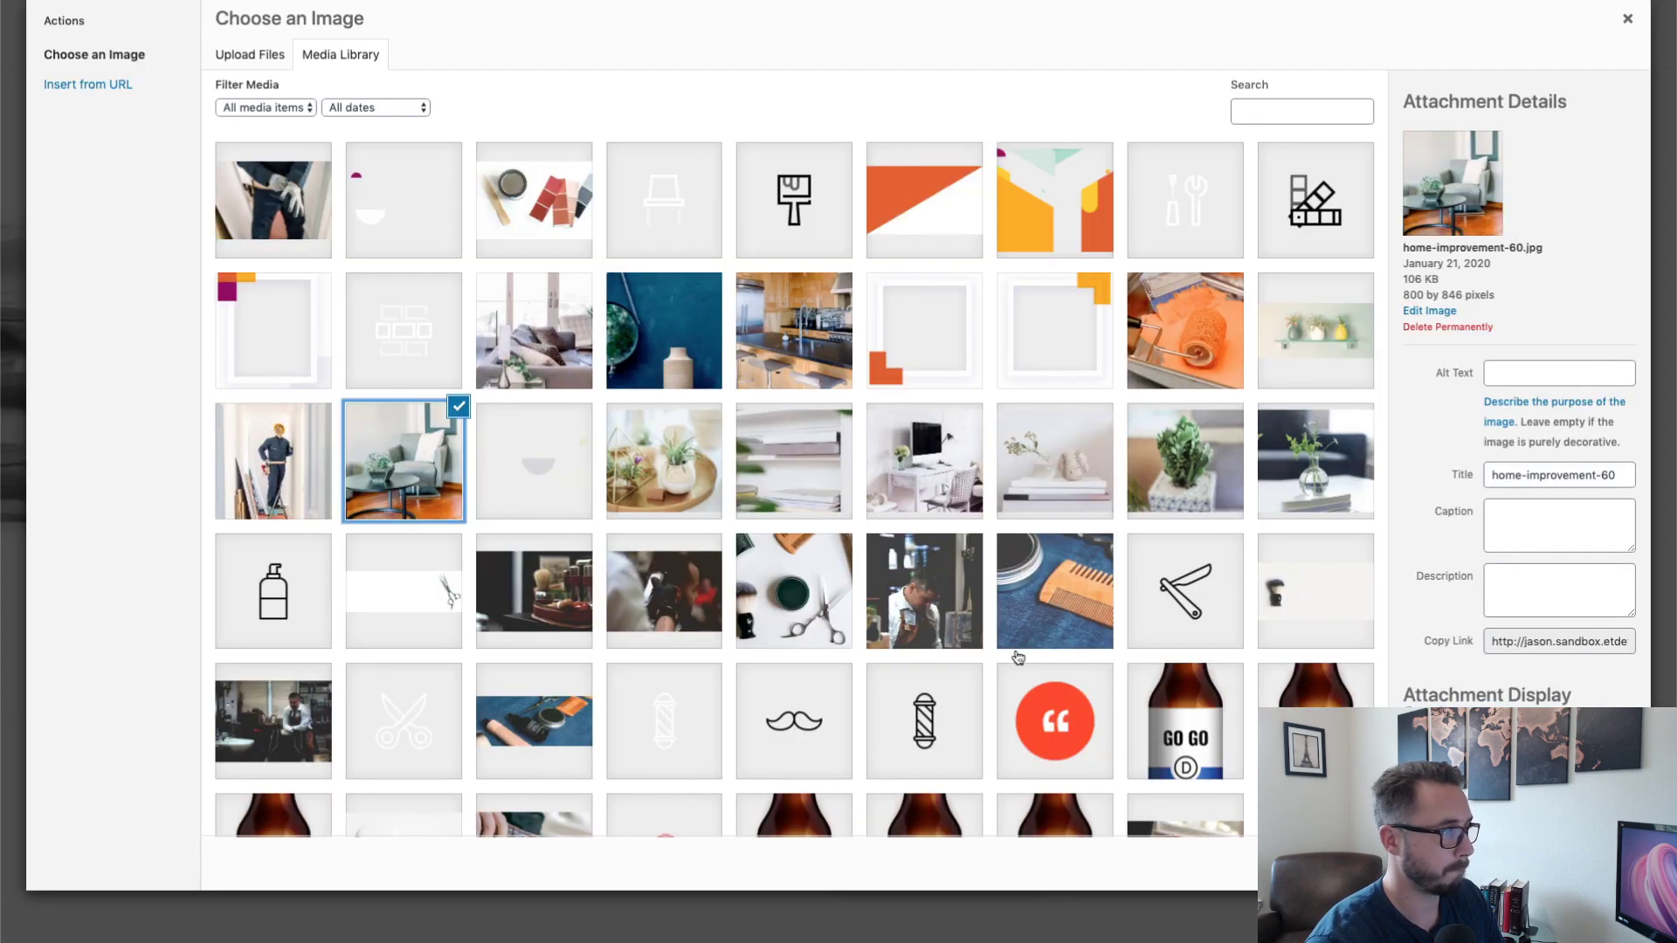
{"action": "left_click", "coordinate": [1582, 862]}
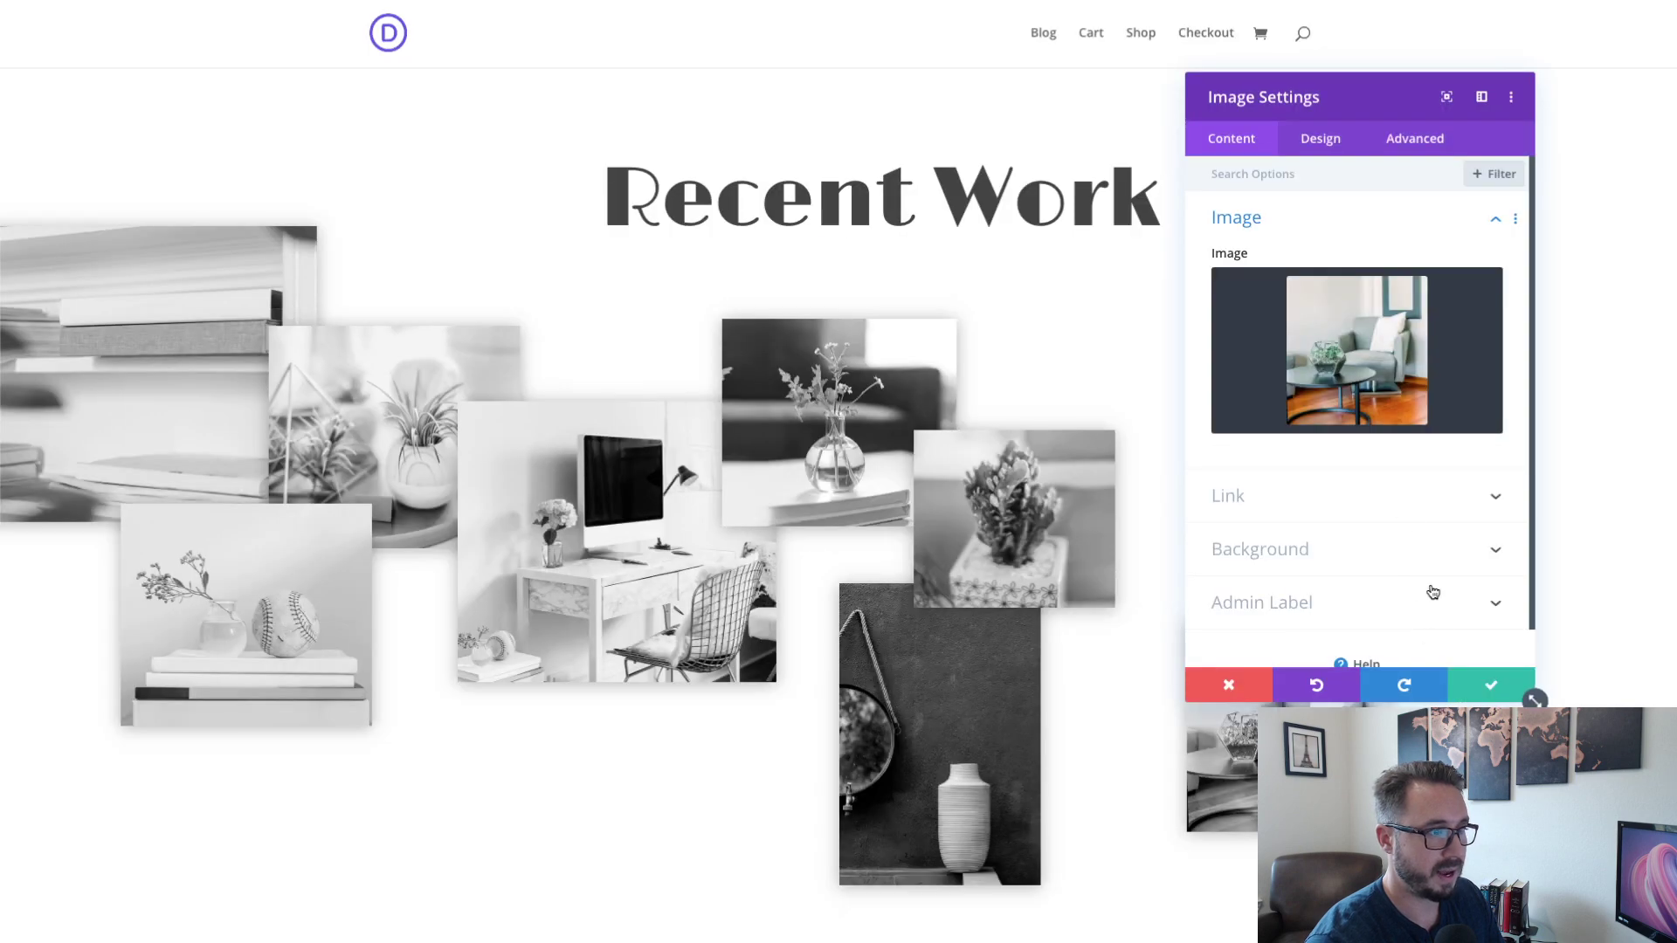
- Set the armchair image's desktop max width to 9vw
{"action": "left_click", "coordinate": [1304, 137]}
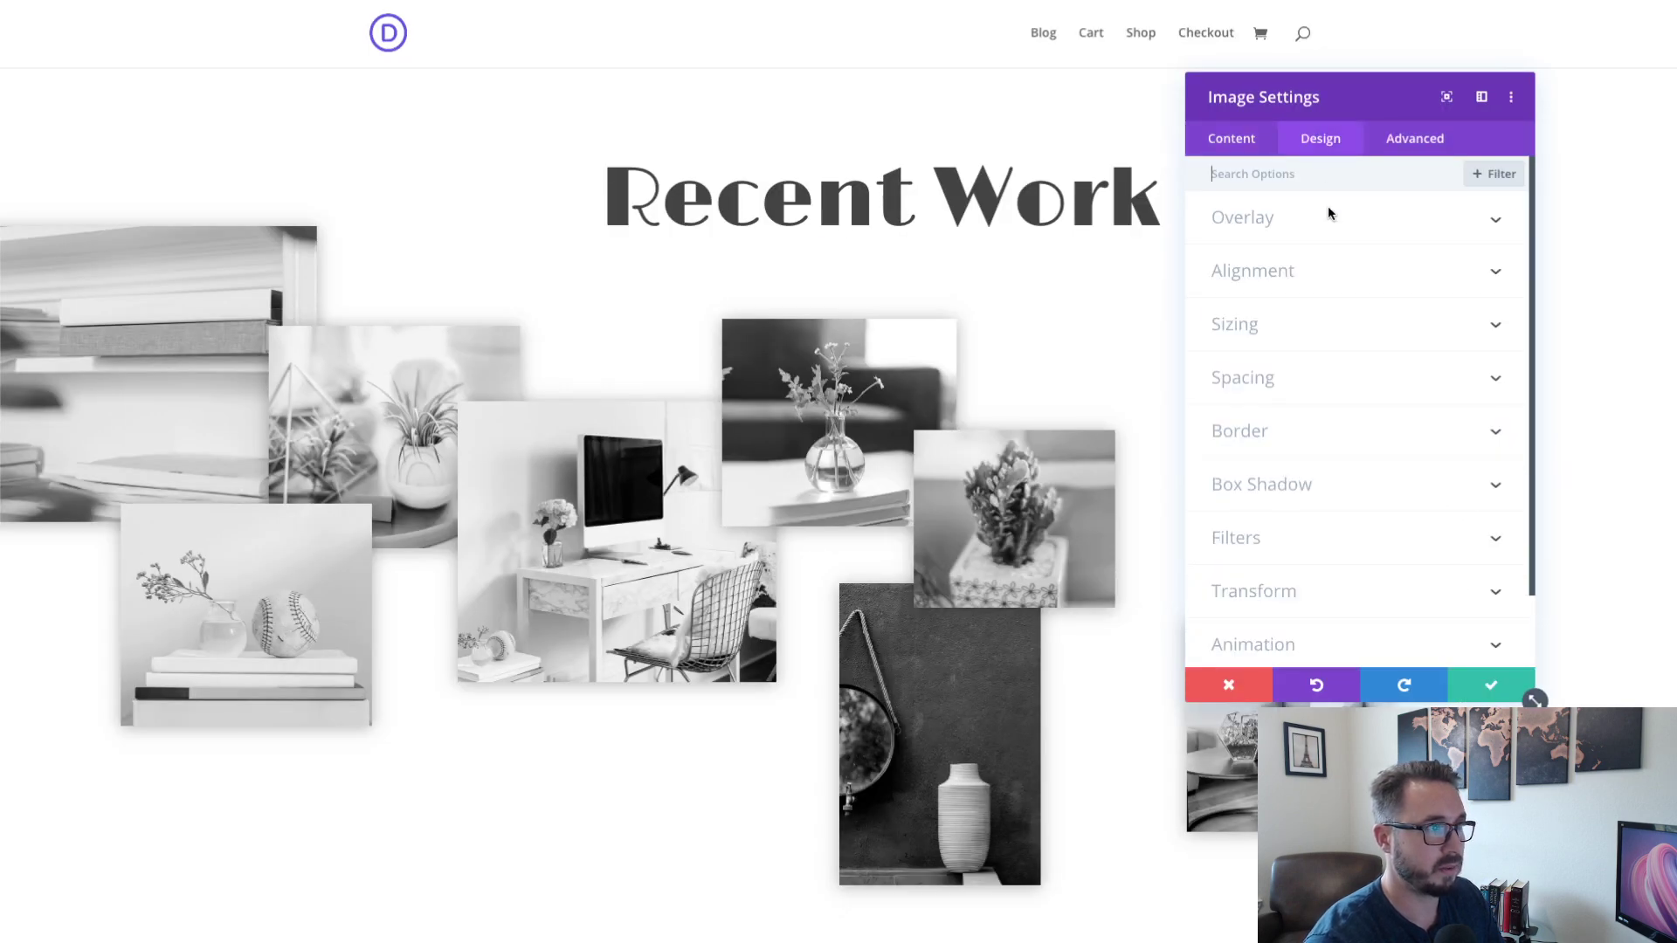
{"action": "left_click", "coordinate": [1497, 327]}
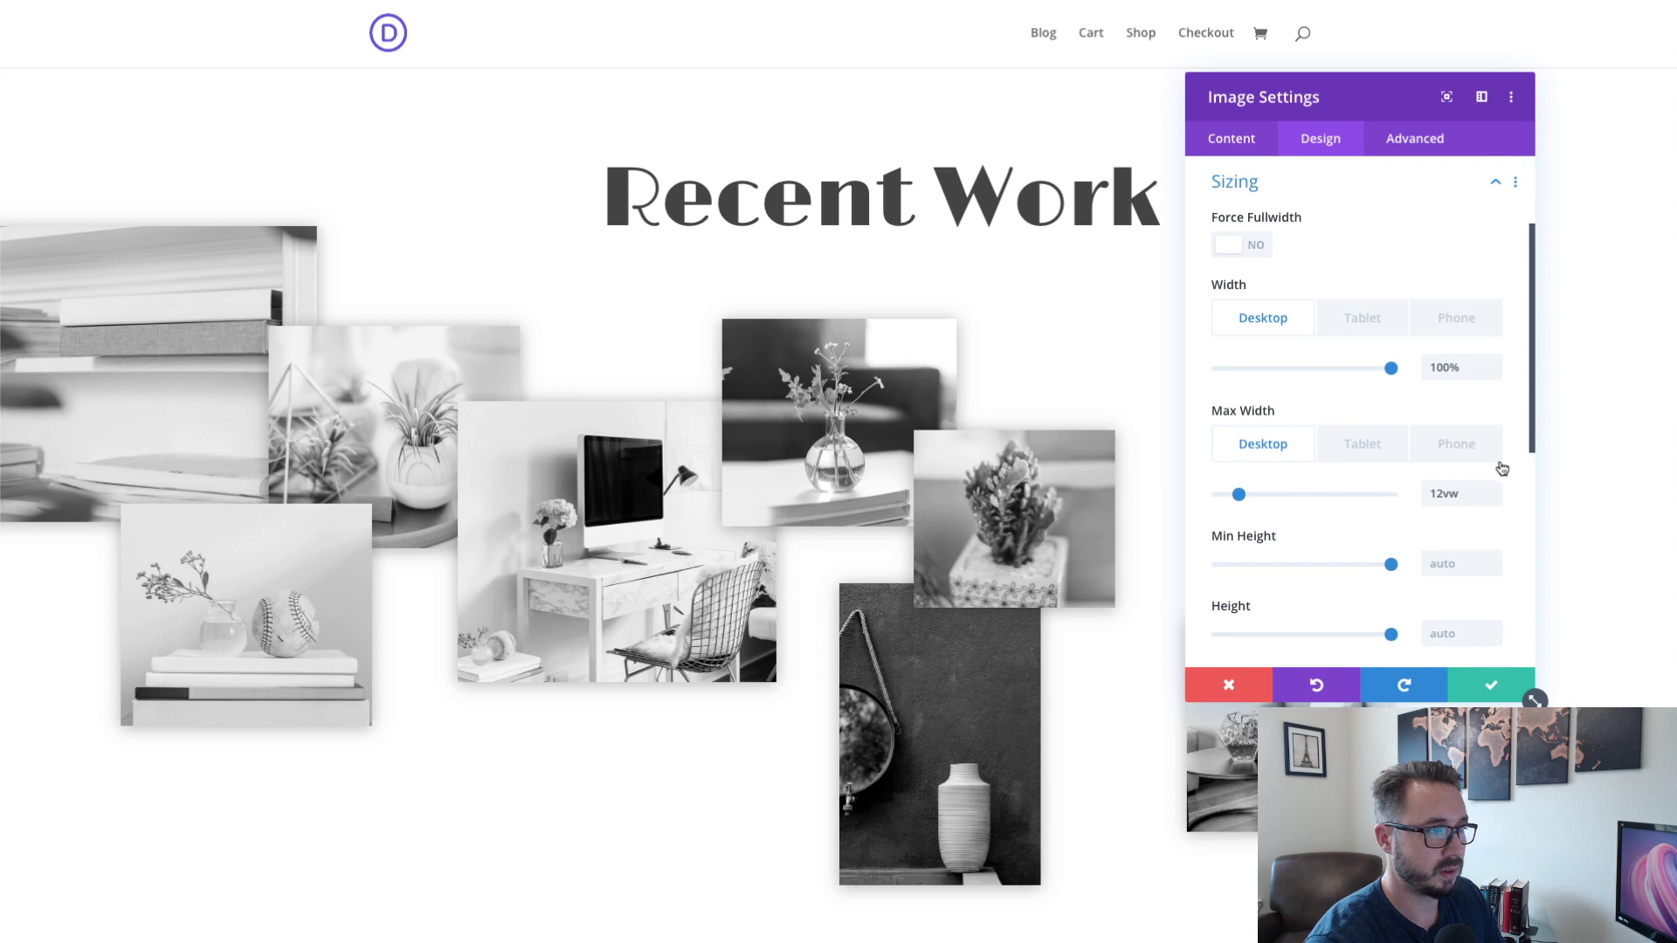
{"action": "left_click", "coordinate": [1495, 501]}
{"action": "left_click", "coordinate": [1495, 501]}
{"action": "left_click", "coordinate": [1495, 501]}
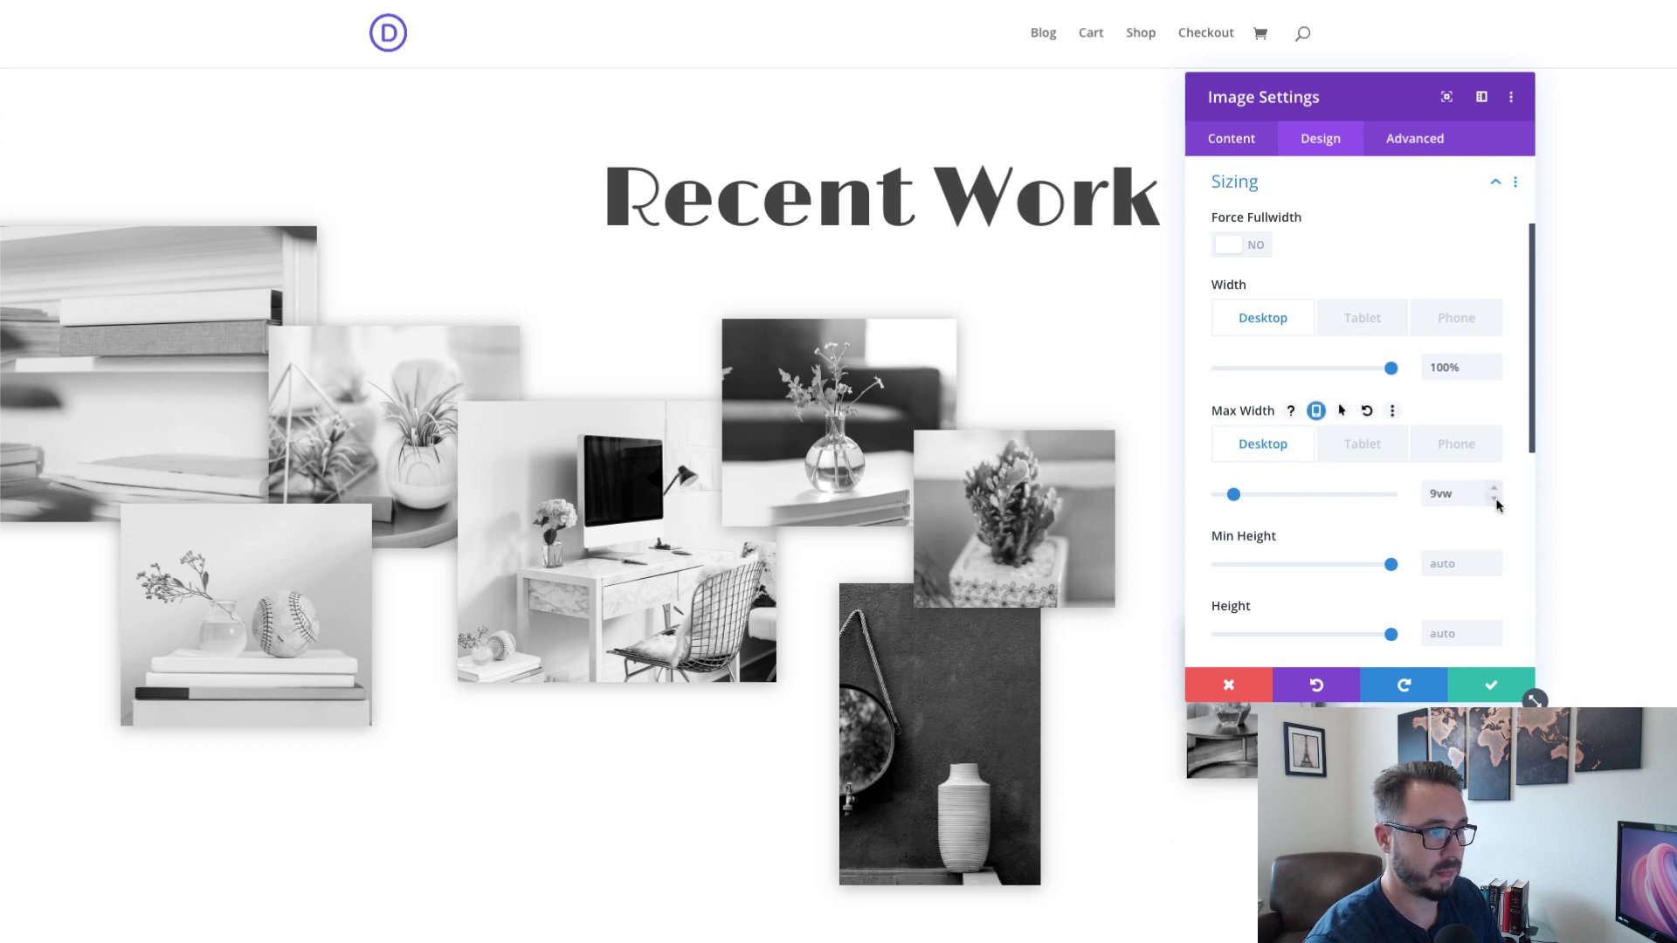
- Reduce the armchair image's desktop max width by one more vw and save its settings
{"action": "left_click", "coordinate": [1495, 501]}
{"action": "left_click", "coordinate": [1495, 685]}
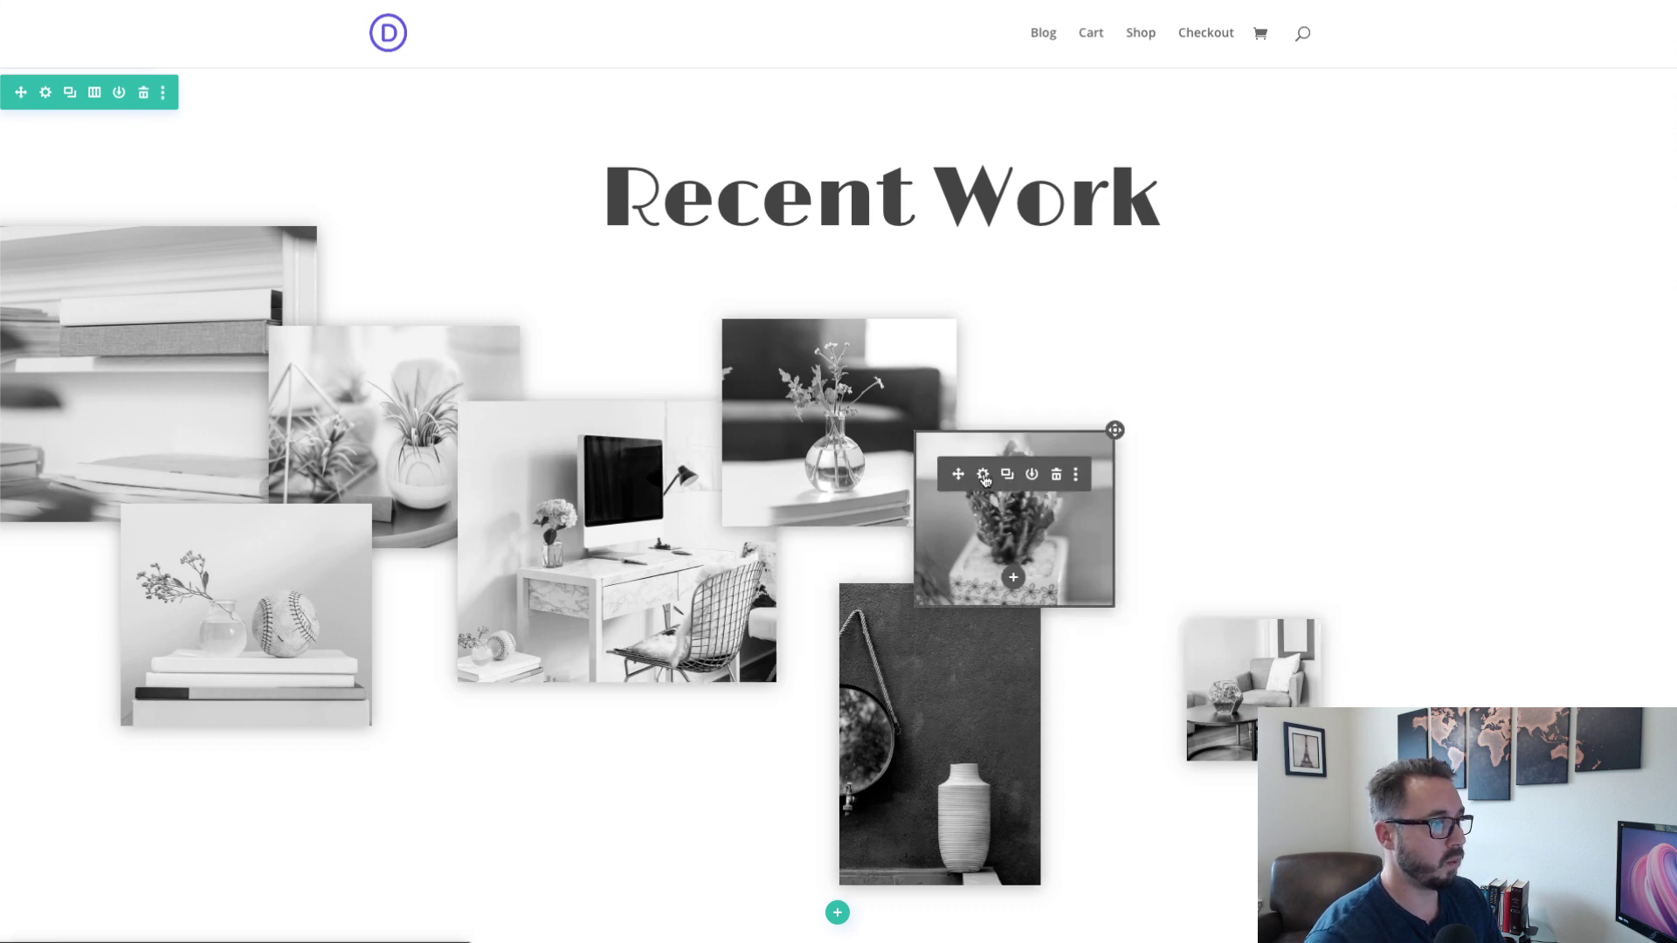
{"action": "left_click", "coordinate": [983, 476]}
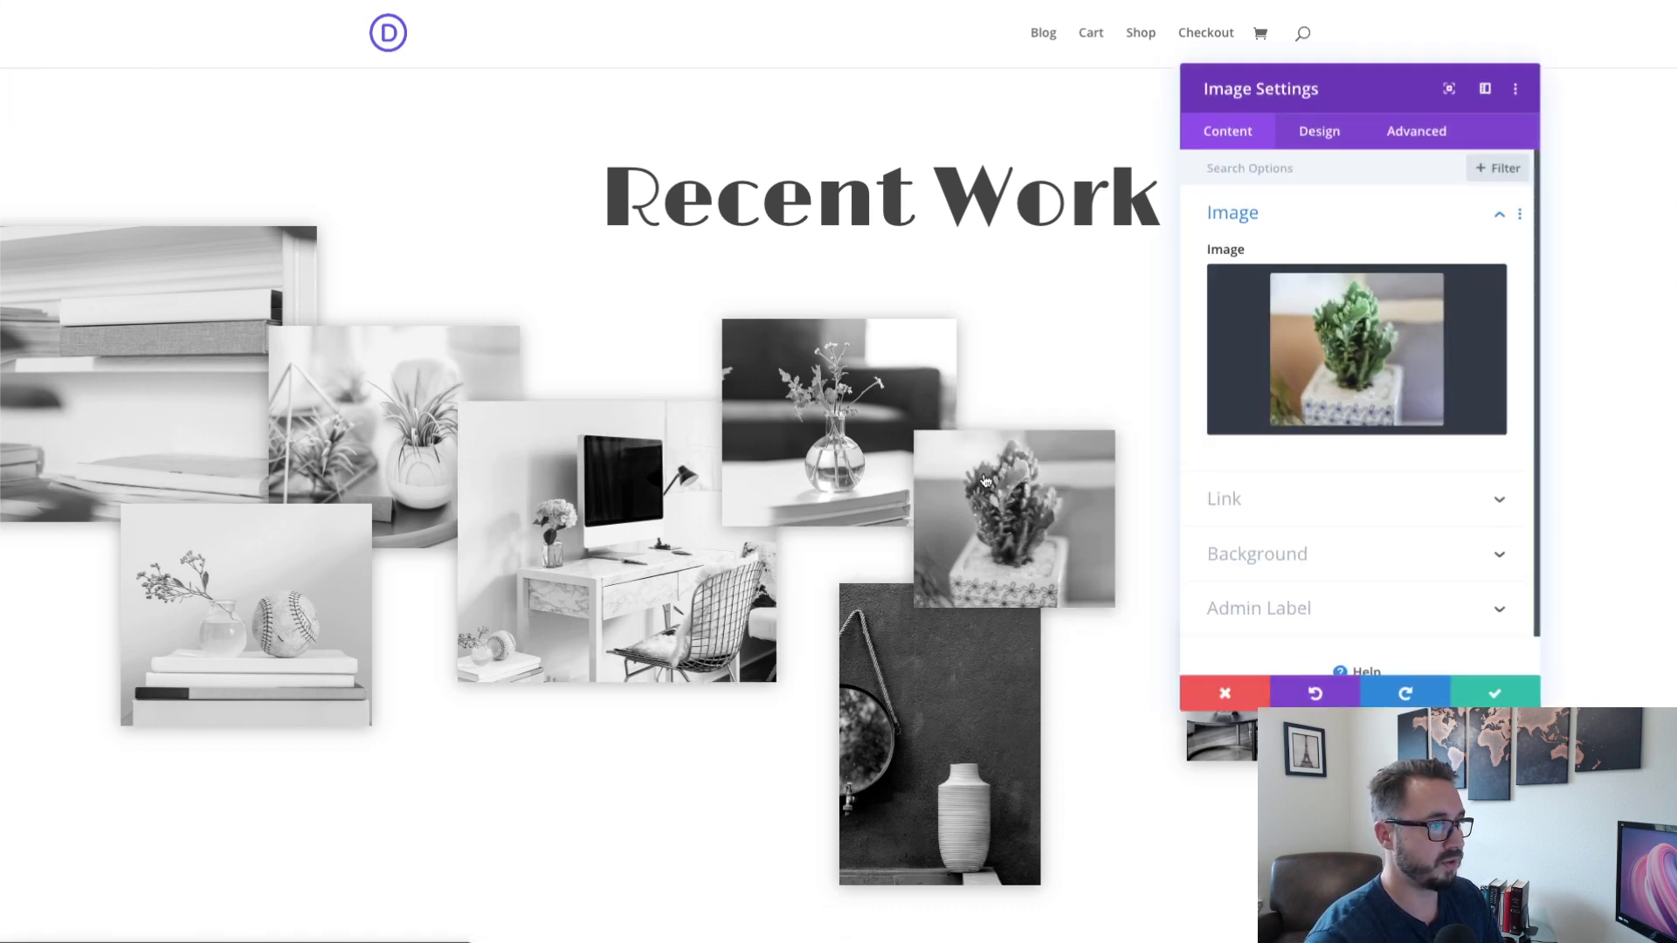
{"action": "left_click", "coordinate": [1308, 331]}
{"action": "left_click", "coordinate": [1323, 327]}
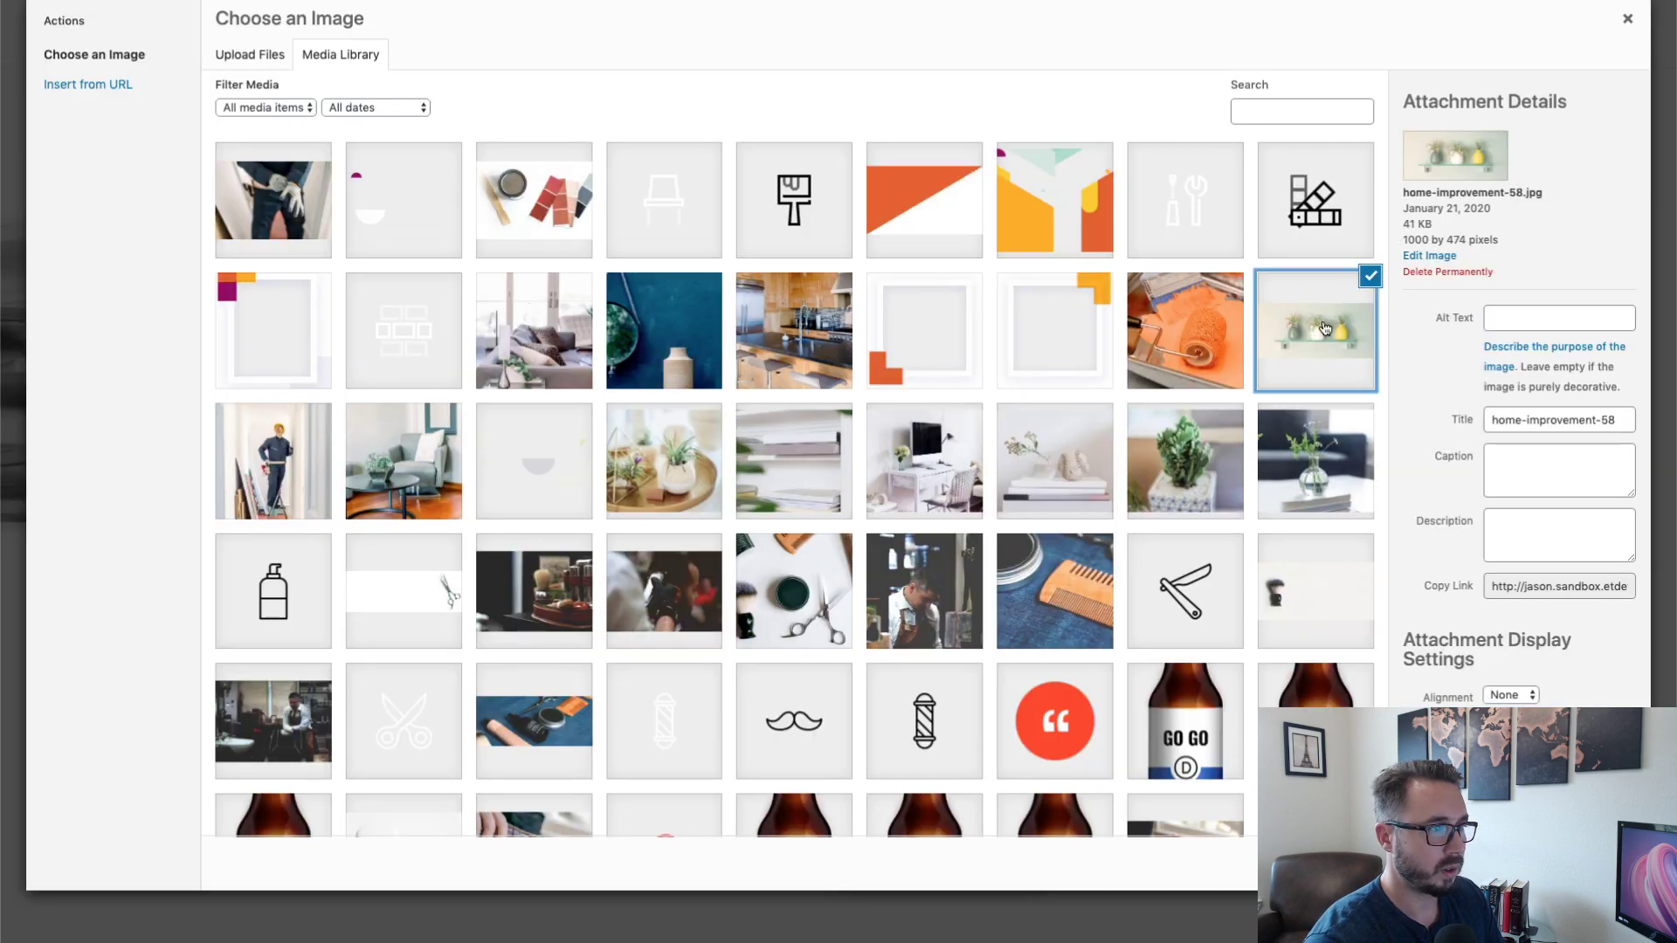
{"action": "left_click", "coordinate": [1585, 863]}
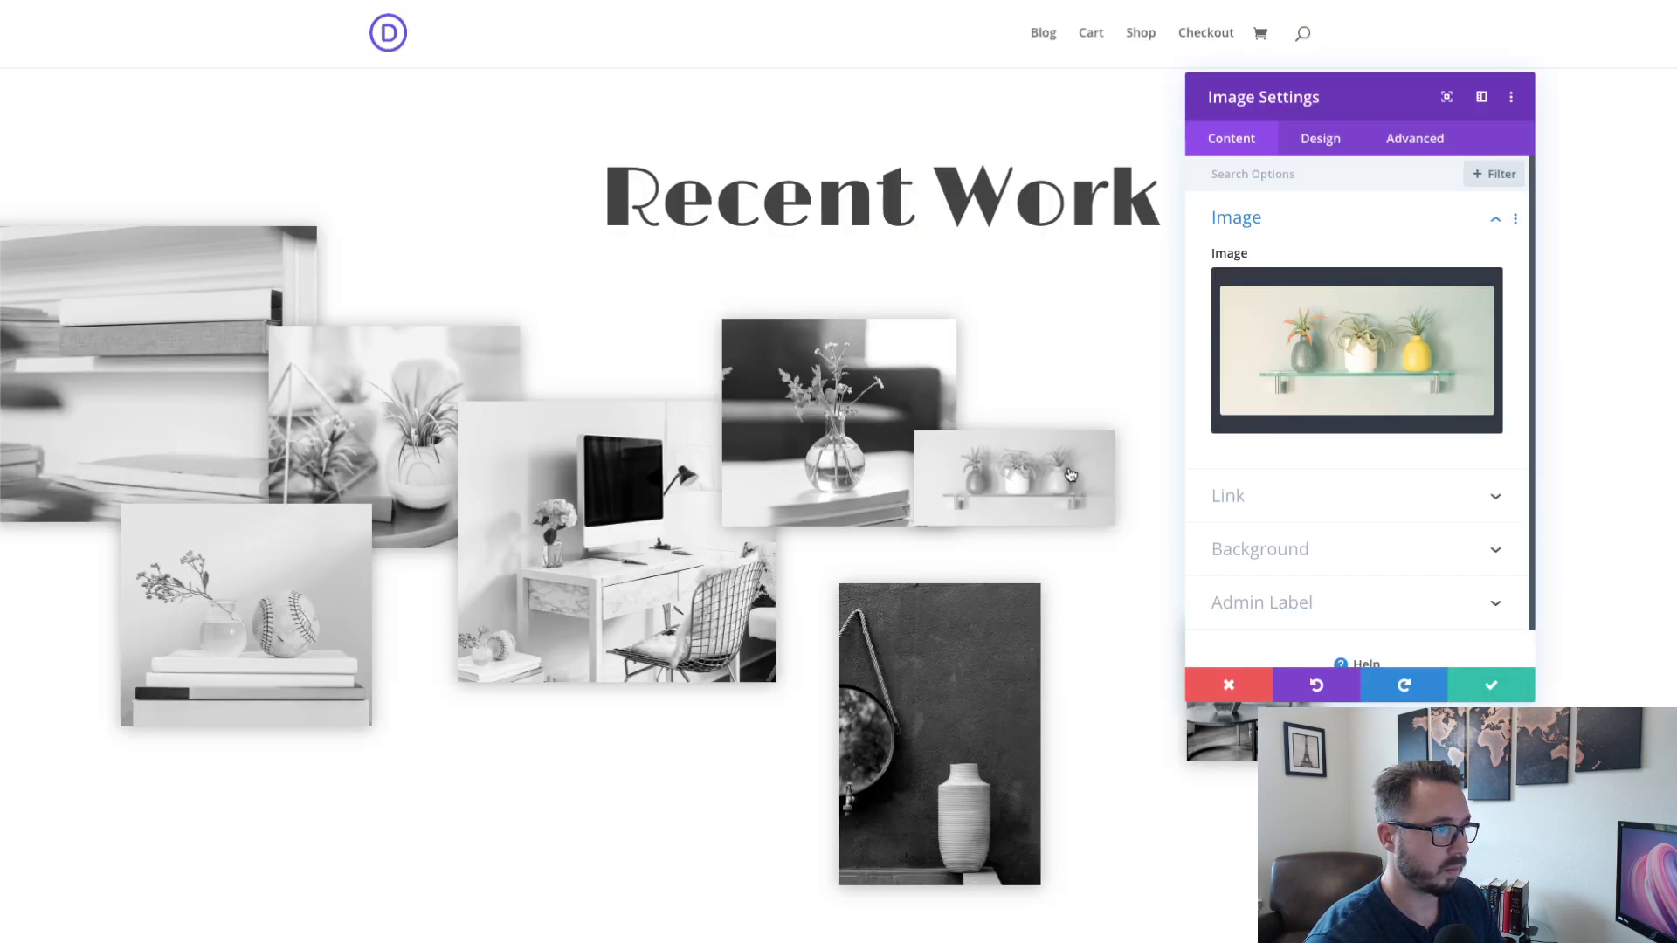
{"action": "left_click", "coordinate": [1244, 682]}
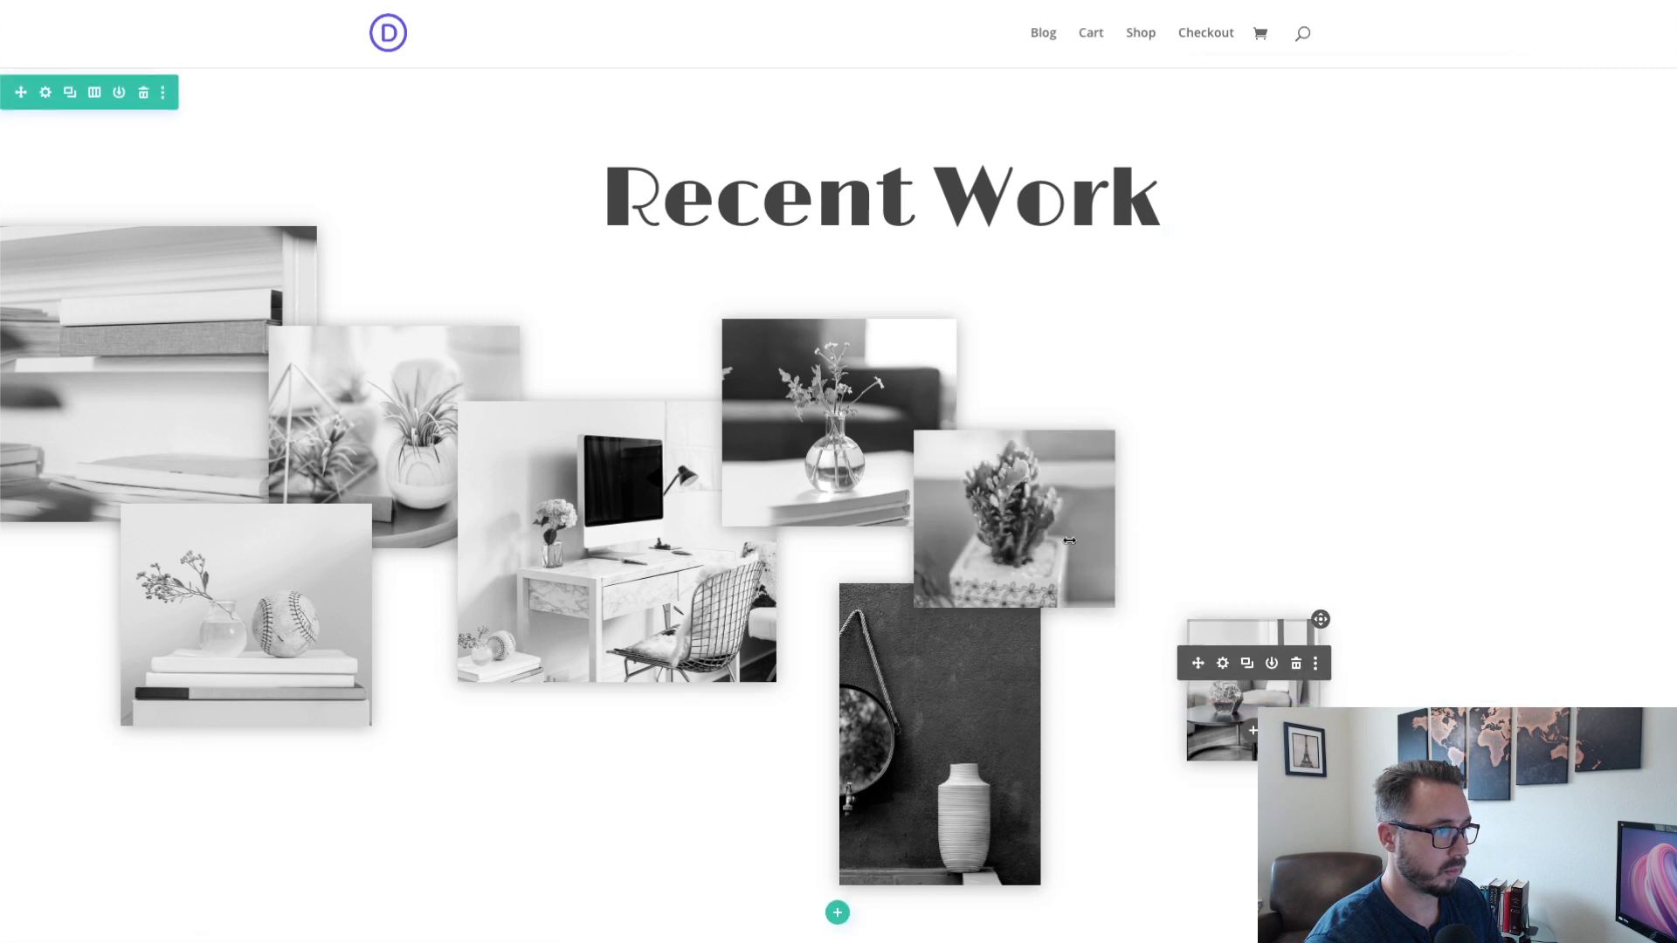
- Duplicate the succulent image and place the copy well above and to the right of the original, beyond the heading
{"action": "left_click", "coordinate": [1010, 480]}
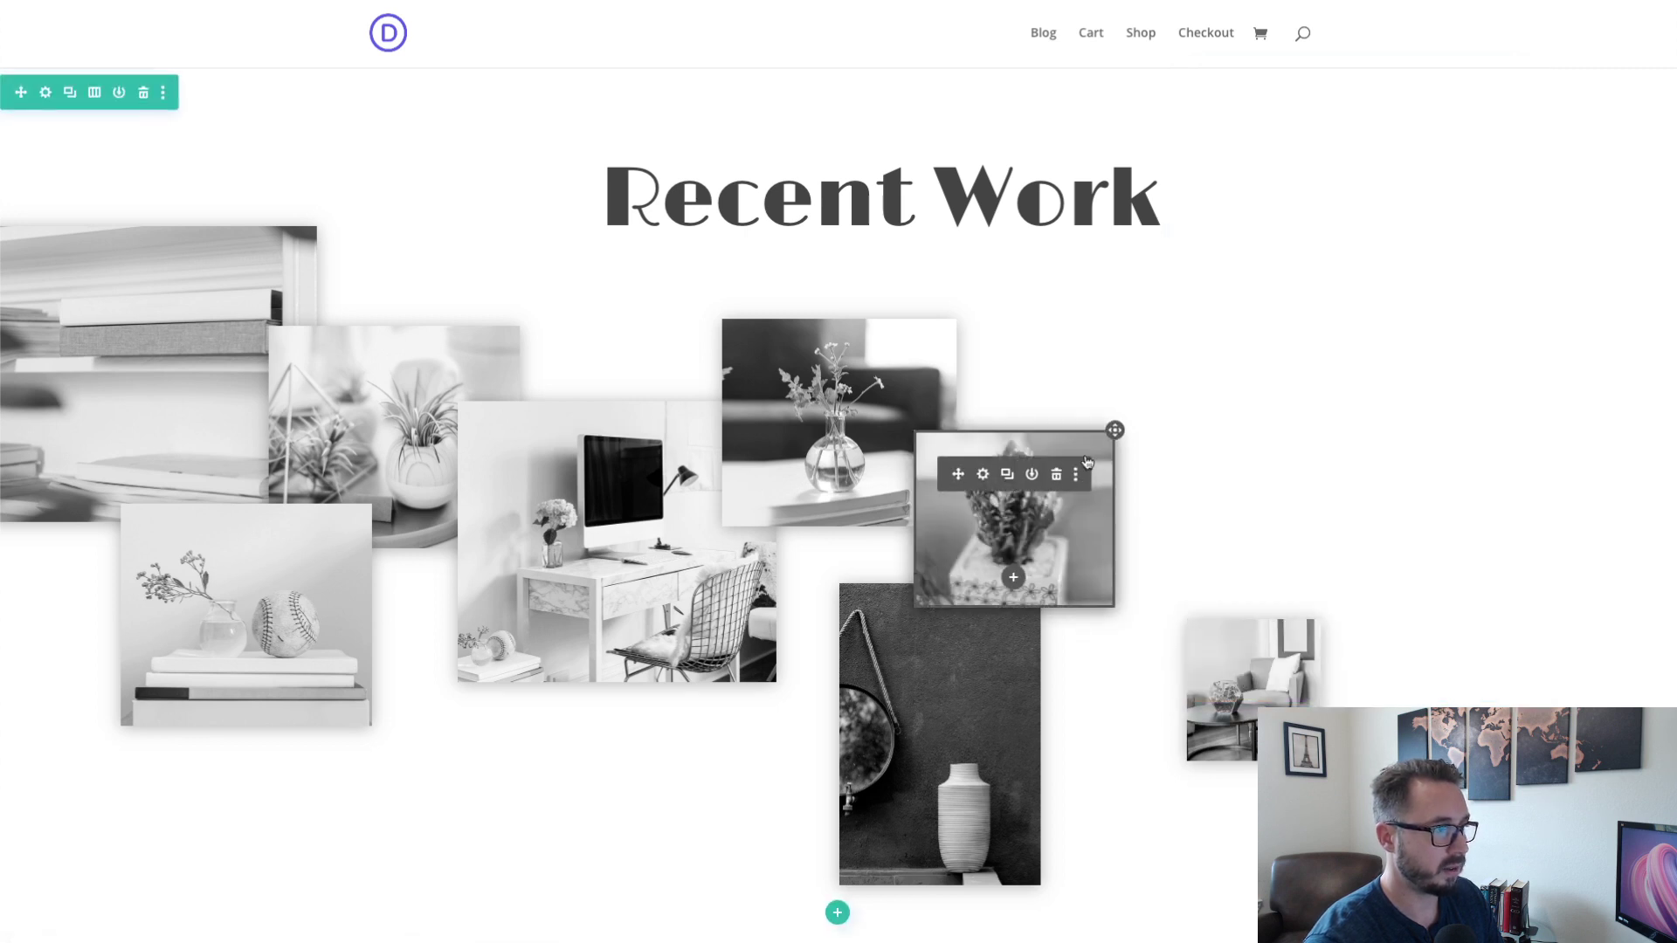
{"action": "left_click_drag", "start_coordinate": [1278, 341], "coordinate": [1566, 188]}
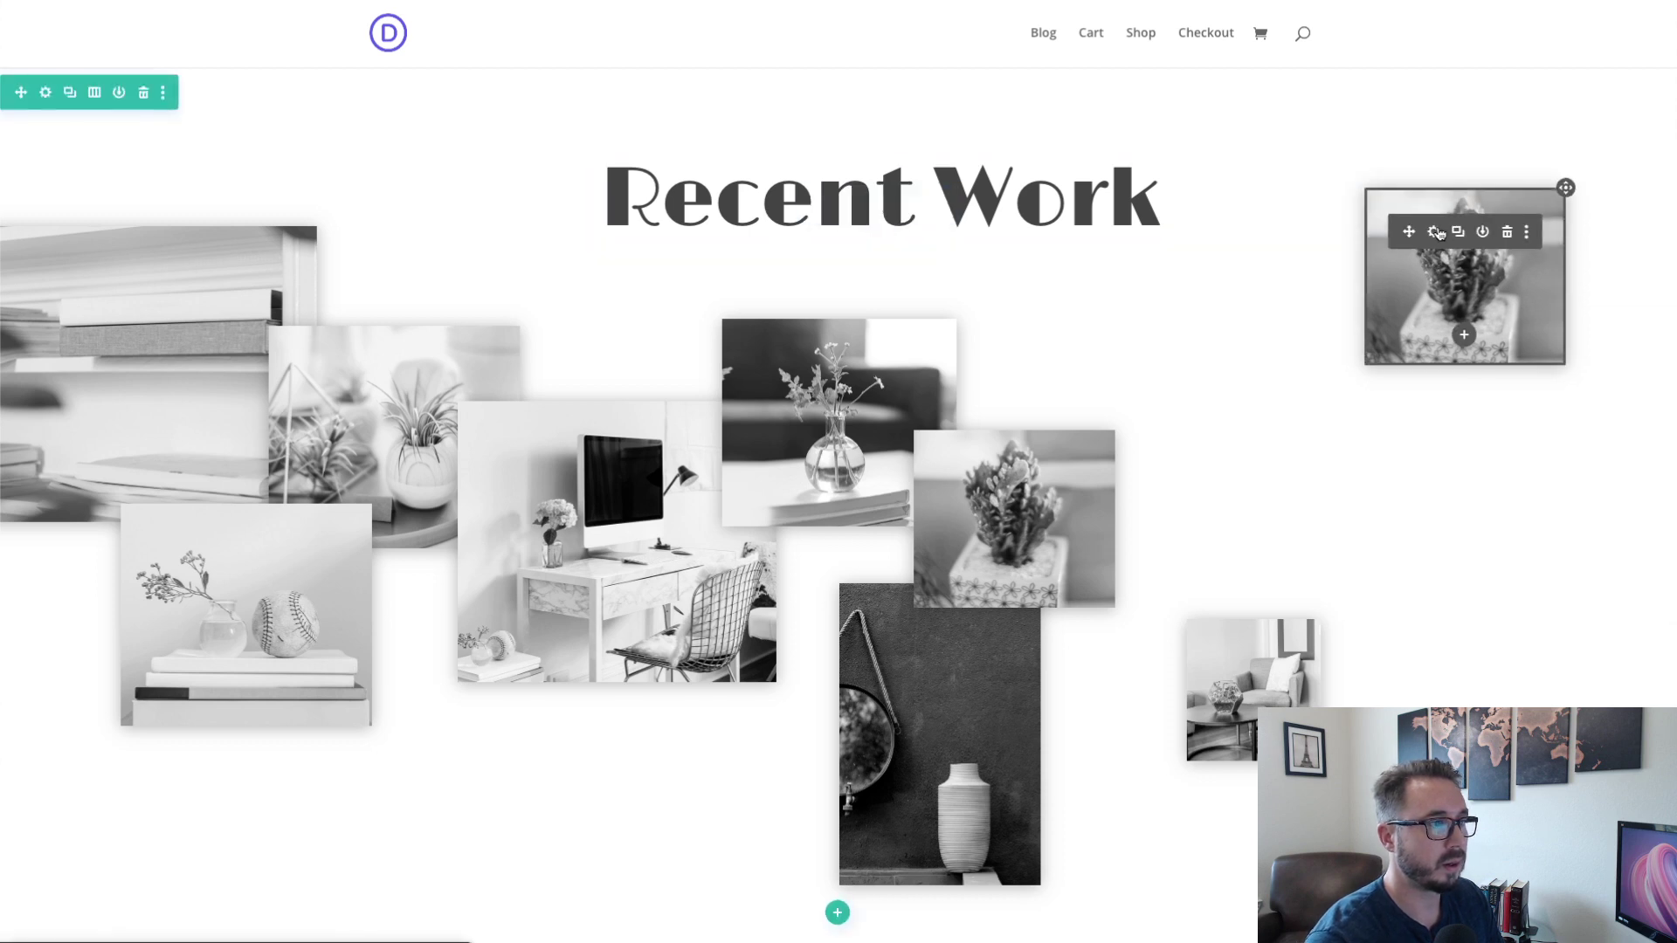
- Replace the upper succulent duplicate's picture with the plant shelf photo, home-improvement-58.jpg
{"action": "left_click", "coordinate": [1433, 232]}
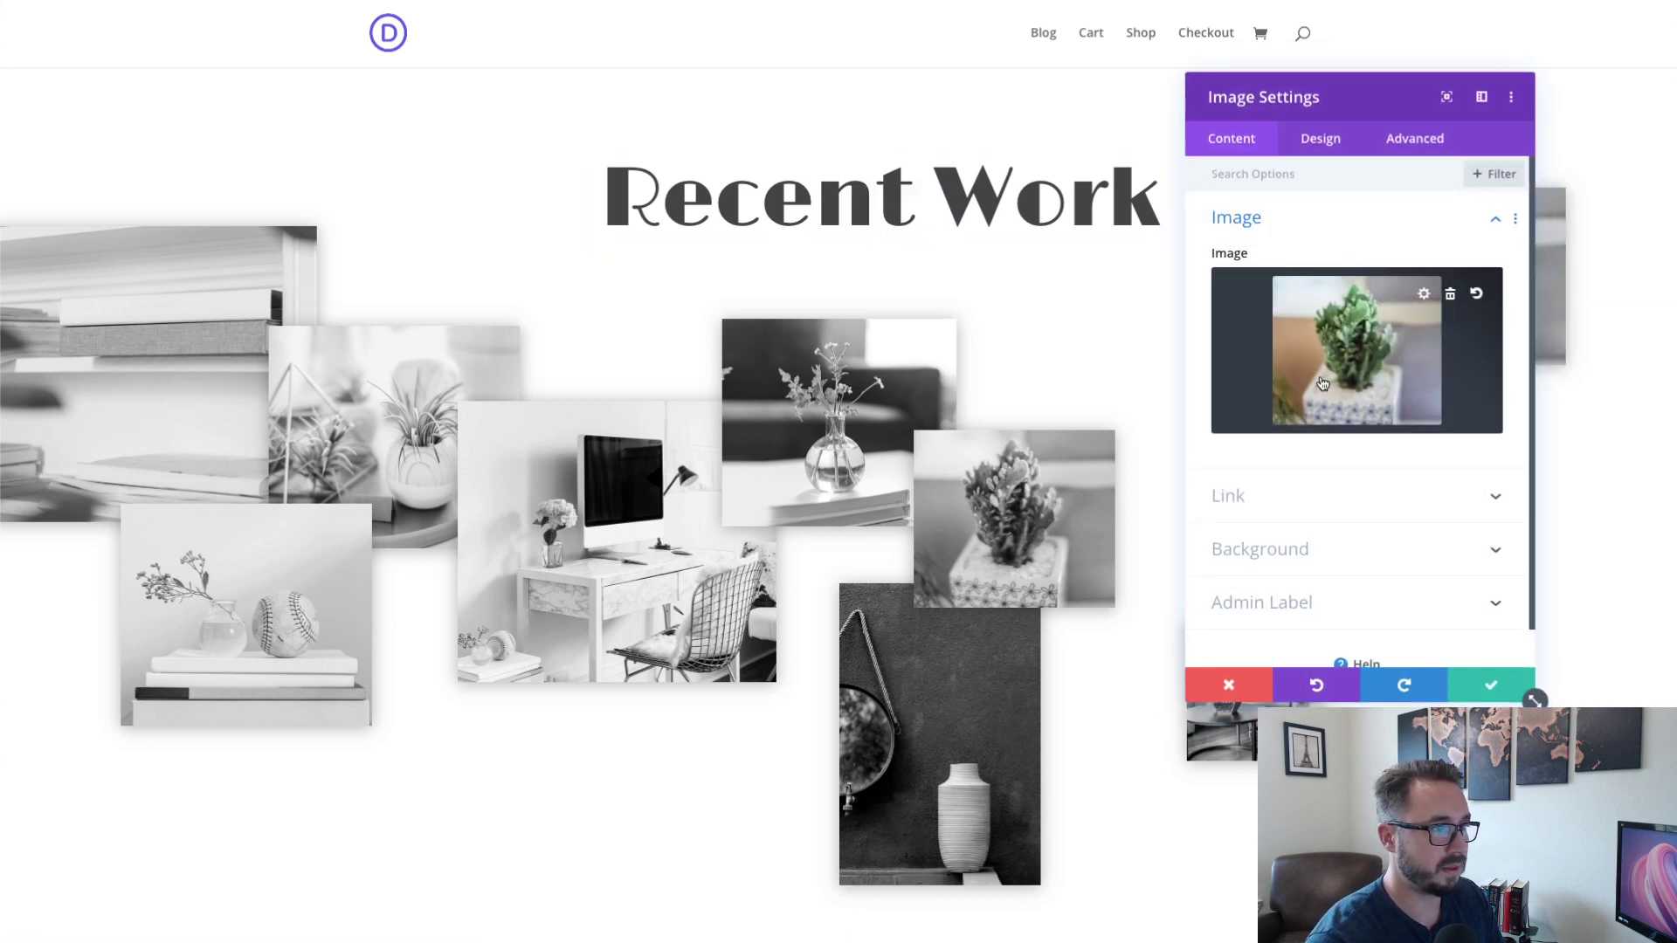
{"action": "left_click", "coordinate": [1322, 384]}
{"action": "left_click", "coordinate": [1322, 383]}
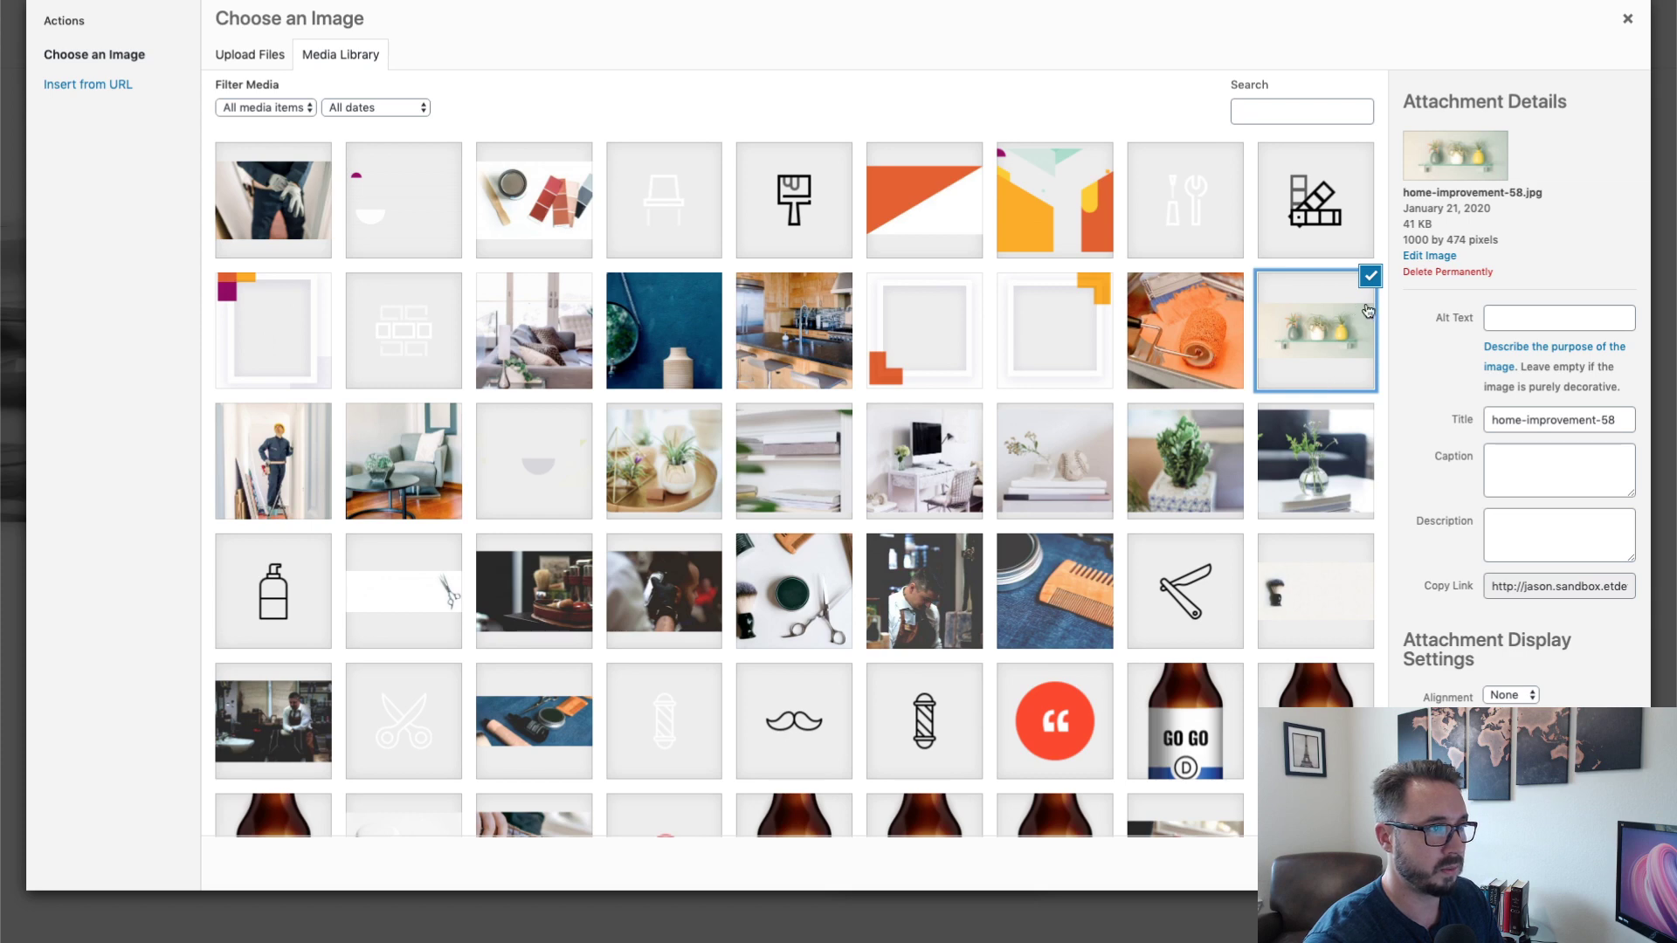
{"action": "left_click", "coordinate": [1584, 864]}
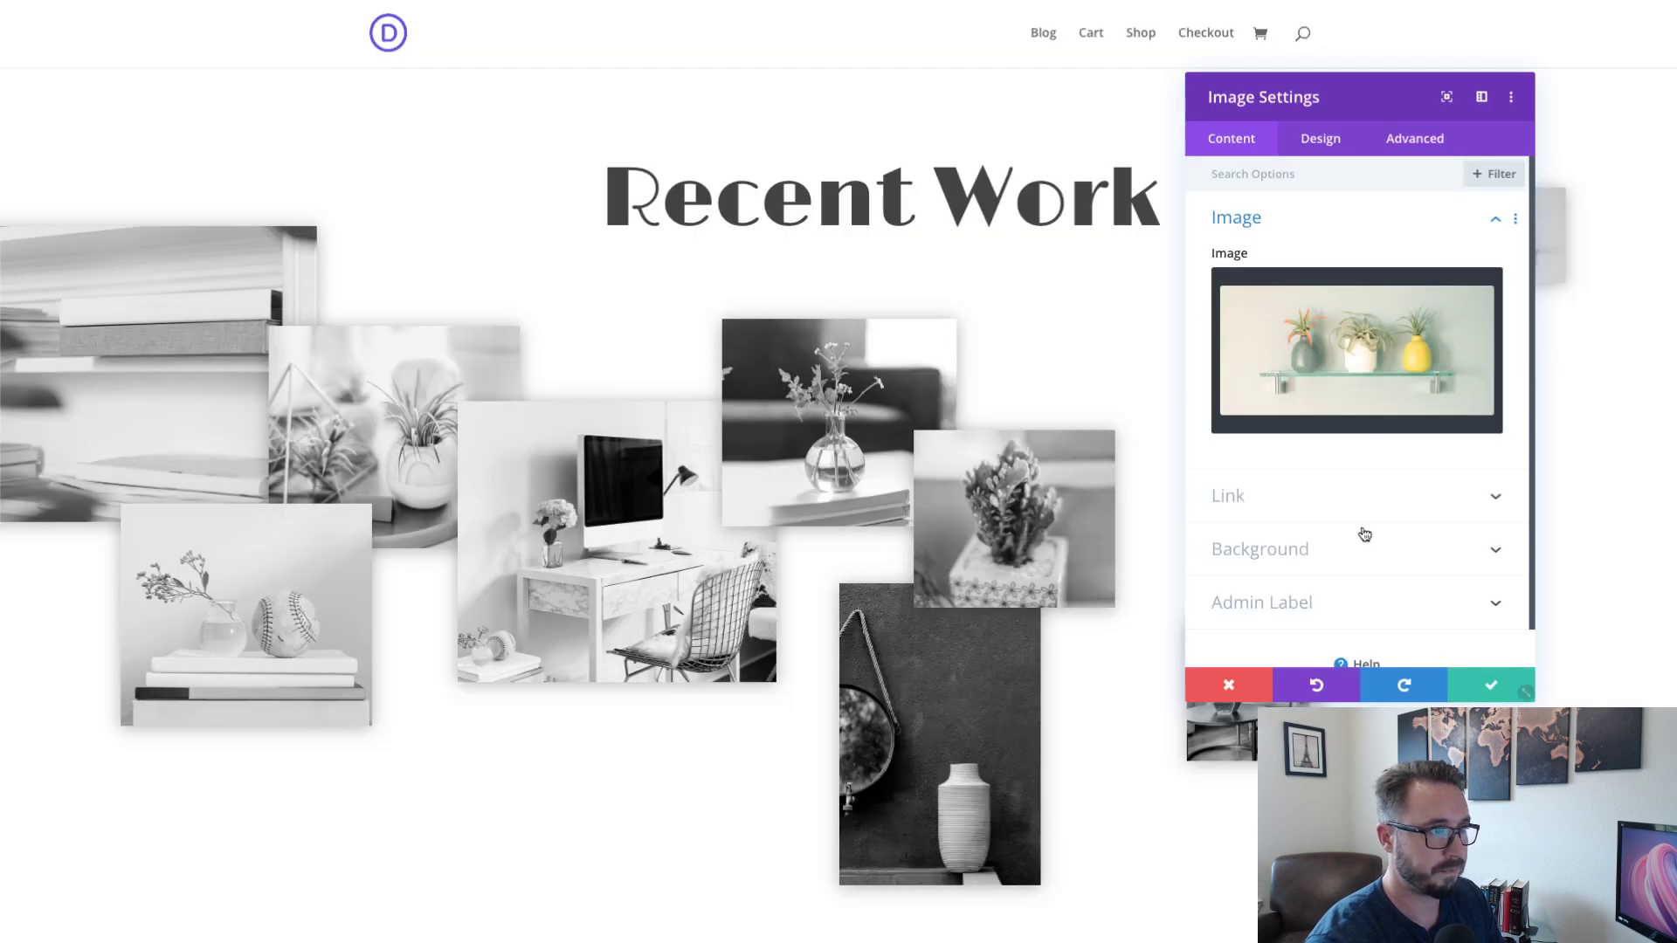
- Set the plant shelf image's desktop max width to 26vw
{"action": "left_click_drag", "start_coordinate": [1370, 103], "coordinate": [822, 94]}
{"action": "left_click", "coordinate": [771, 138]}
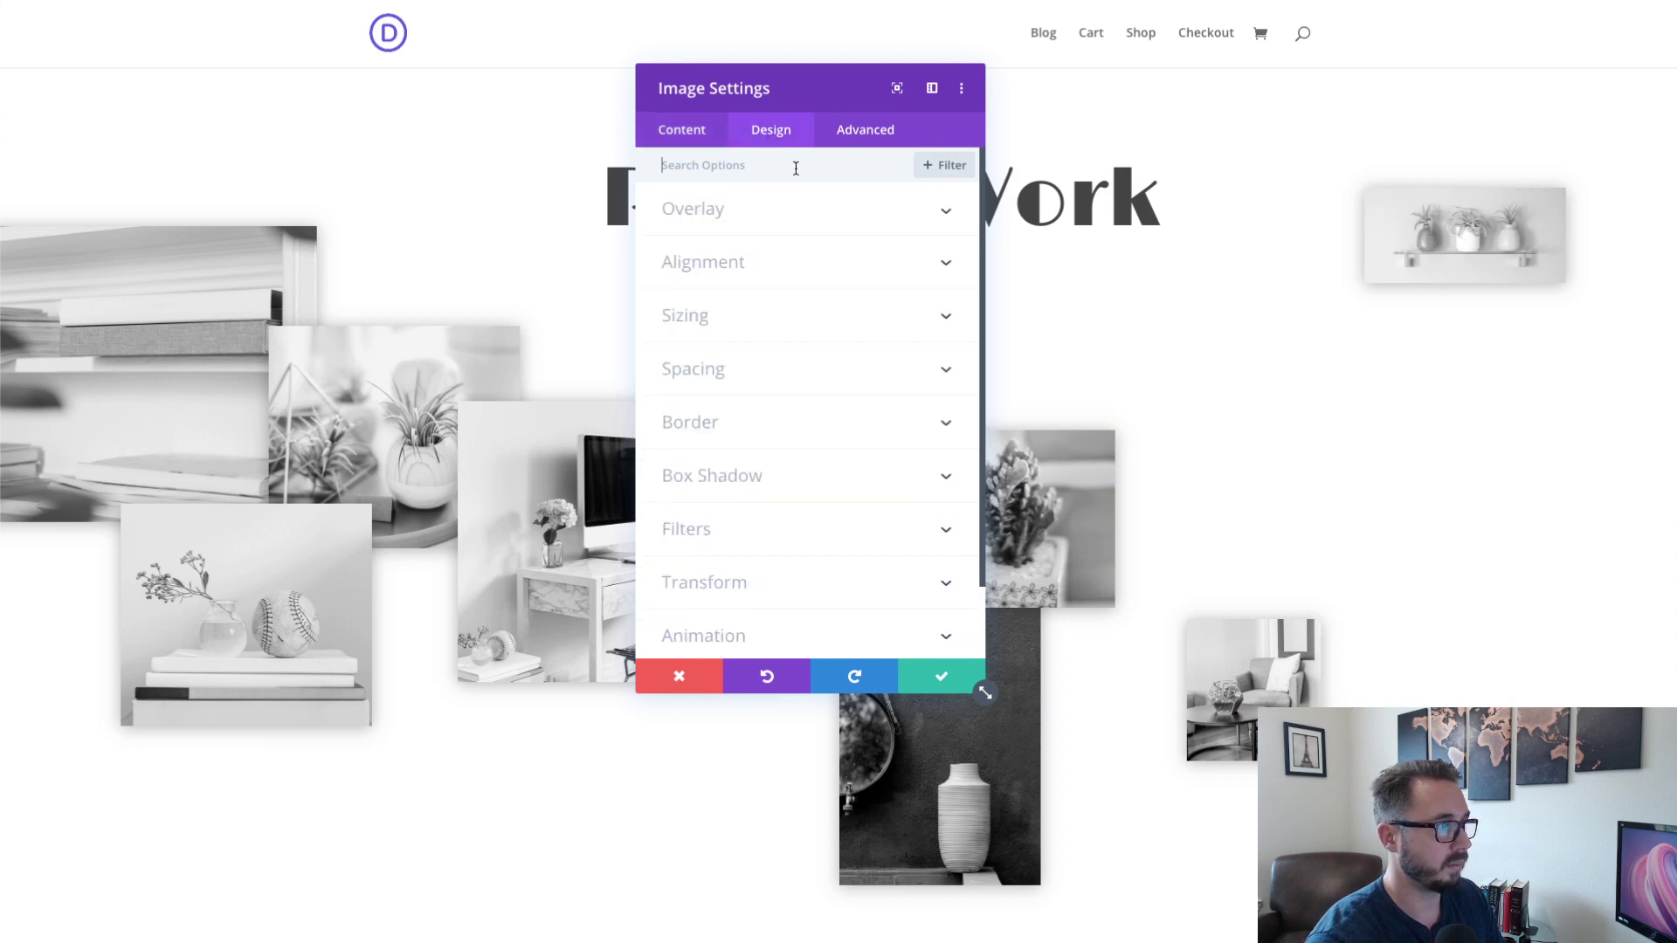
{"action": "left_click", "coordinate": [783, 317]}
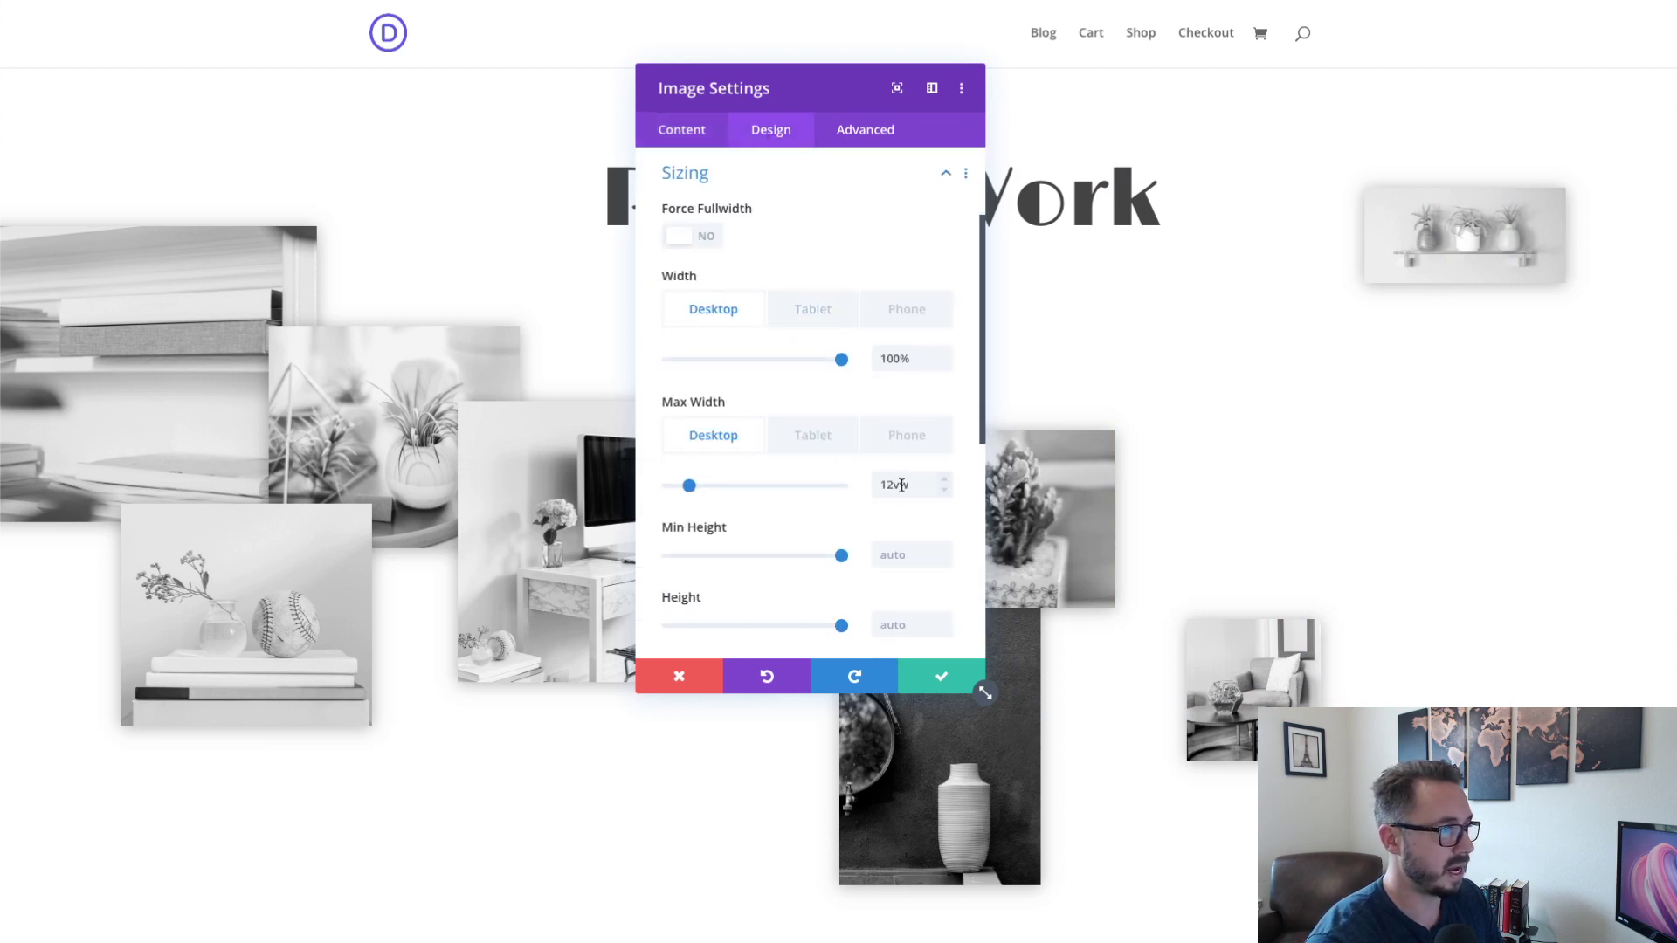
{"action": "left_click", "coordinate": [947, 477]}
{"action": "left_click", "coordinate": [948, 476]}
{"action": "left_click", "coordinate": [948, 477]}
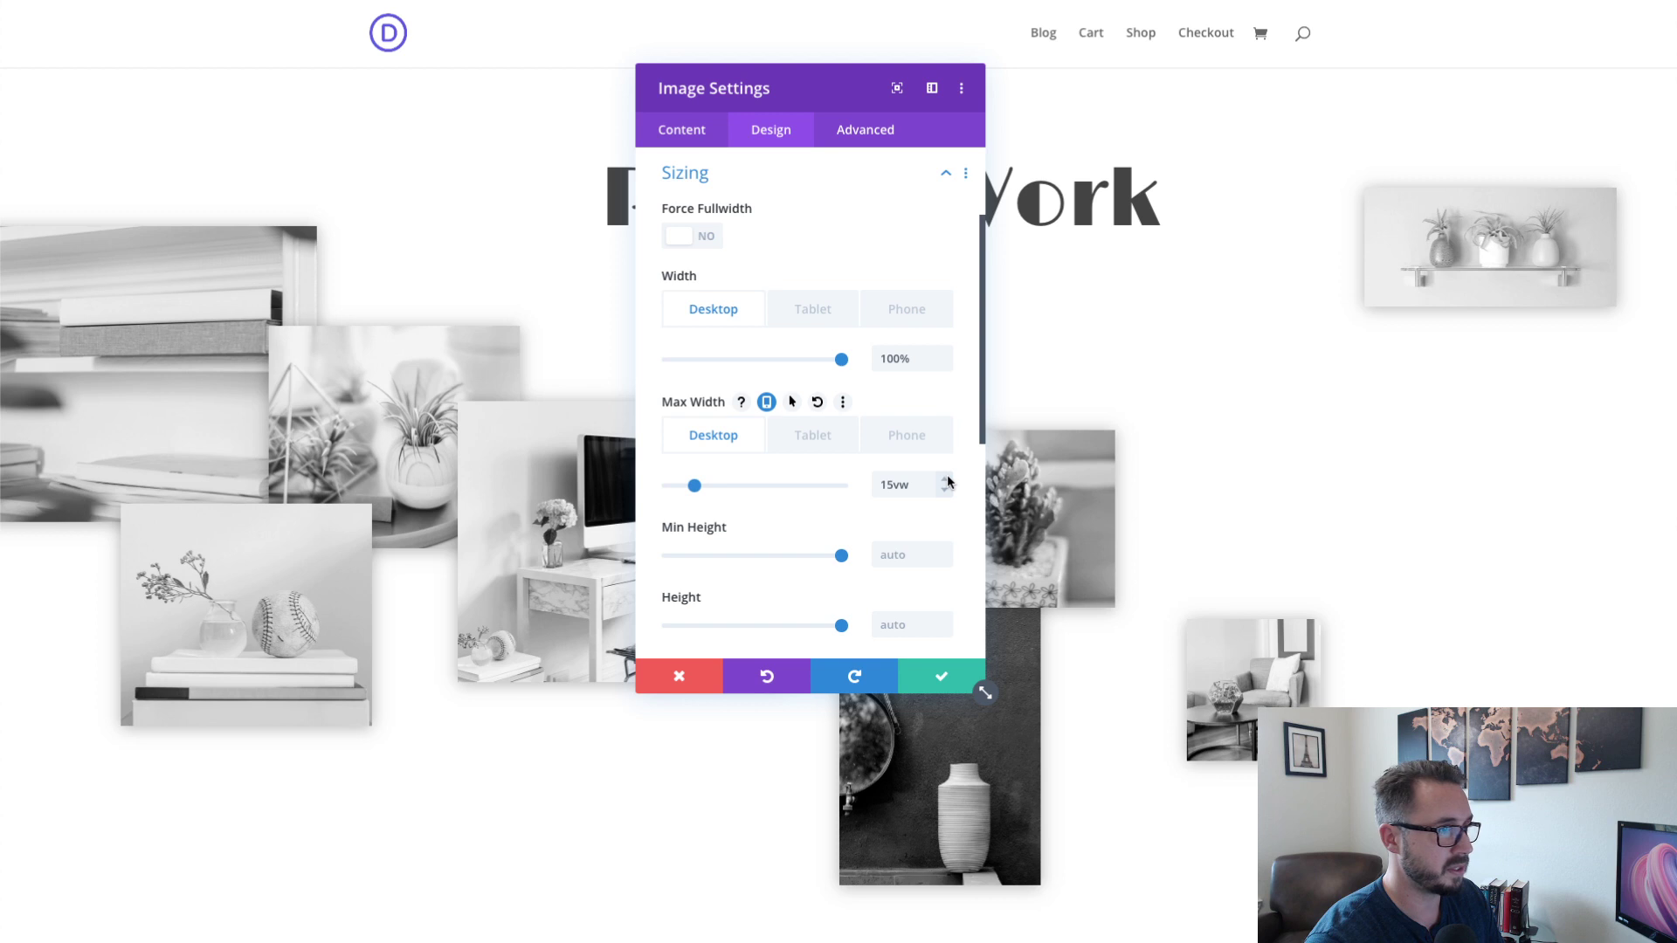
{"action": "left_click", "coordinate": [948, 477]}
{"action": "left_click", "coordinate": [947, 477]}
{"action": "left_click", "coordinate": [947, 476]}
{"action": "left_click", "coordinate": [948, 477]}
{"action": "left_click", "coordinate": [948, 477]}
{"action": "left_click", "coordinate": [948, 477]}
{"action": "left_click", "coordinate": [948, 477]}
{"action": "left_click", "coordinate": [948, 476]}
{"action": "left_click", "coordinate": [947, 477]}
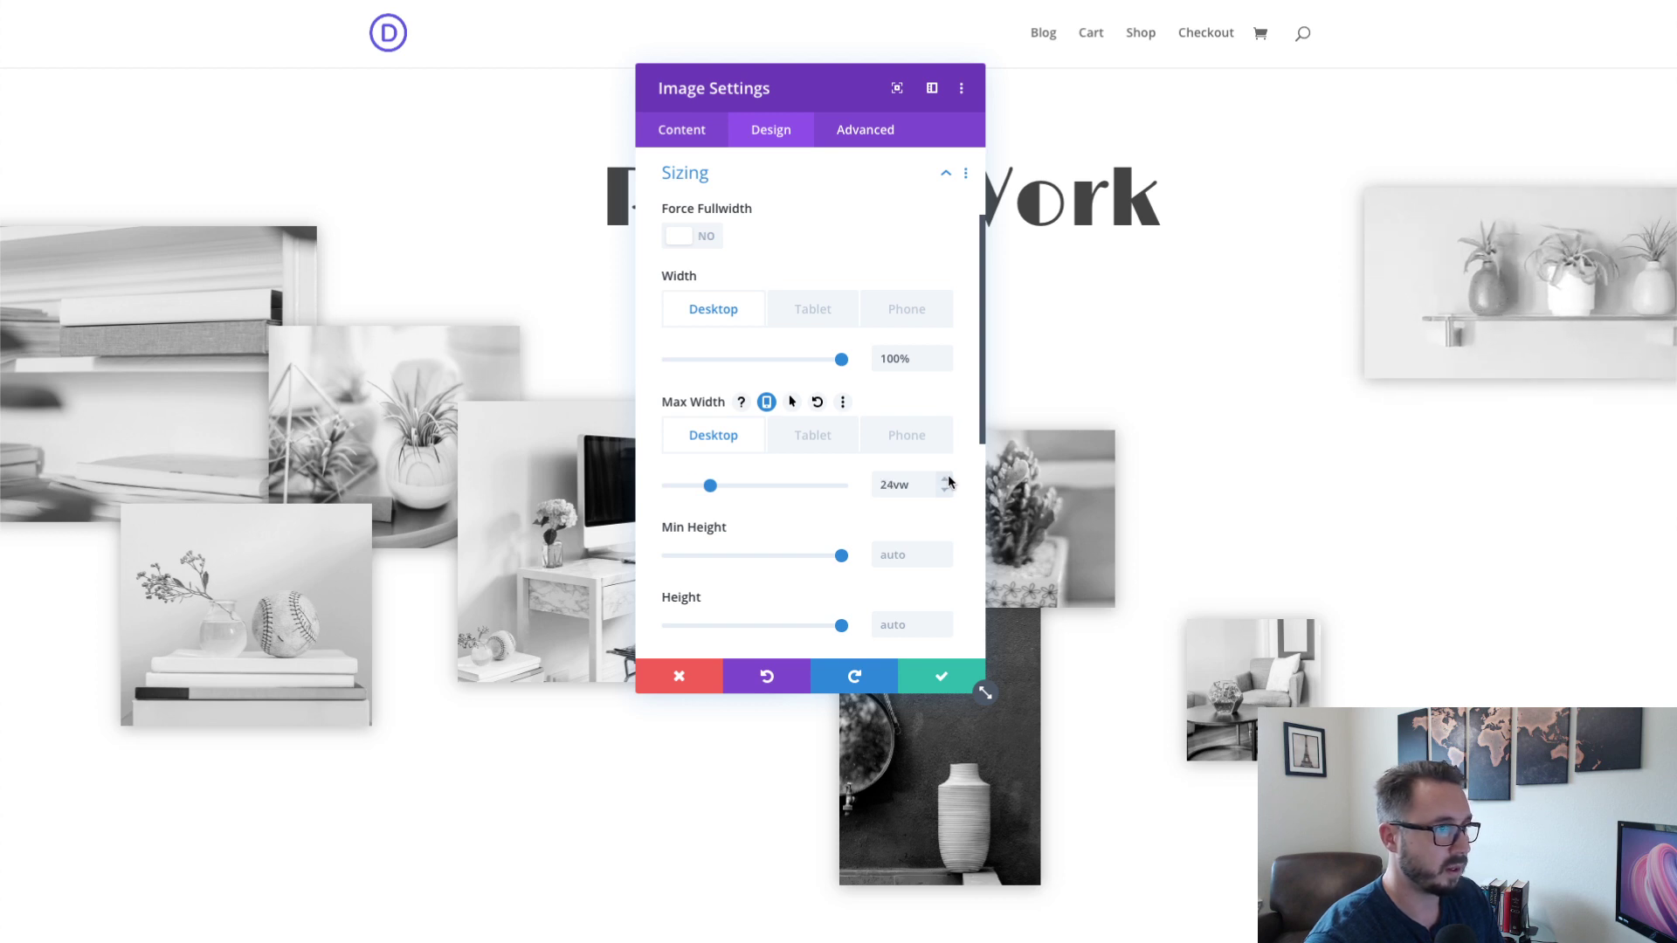
{"action": "left_click", "coordinate": [948, 476]}
{"action": "left_click", "coordinate": [948, 477]}
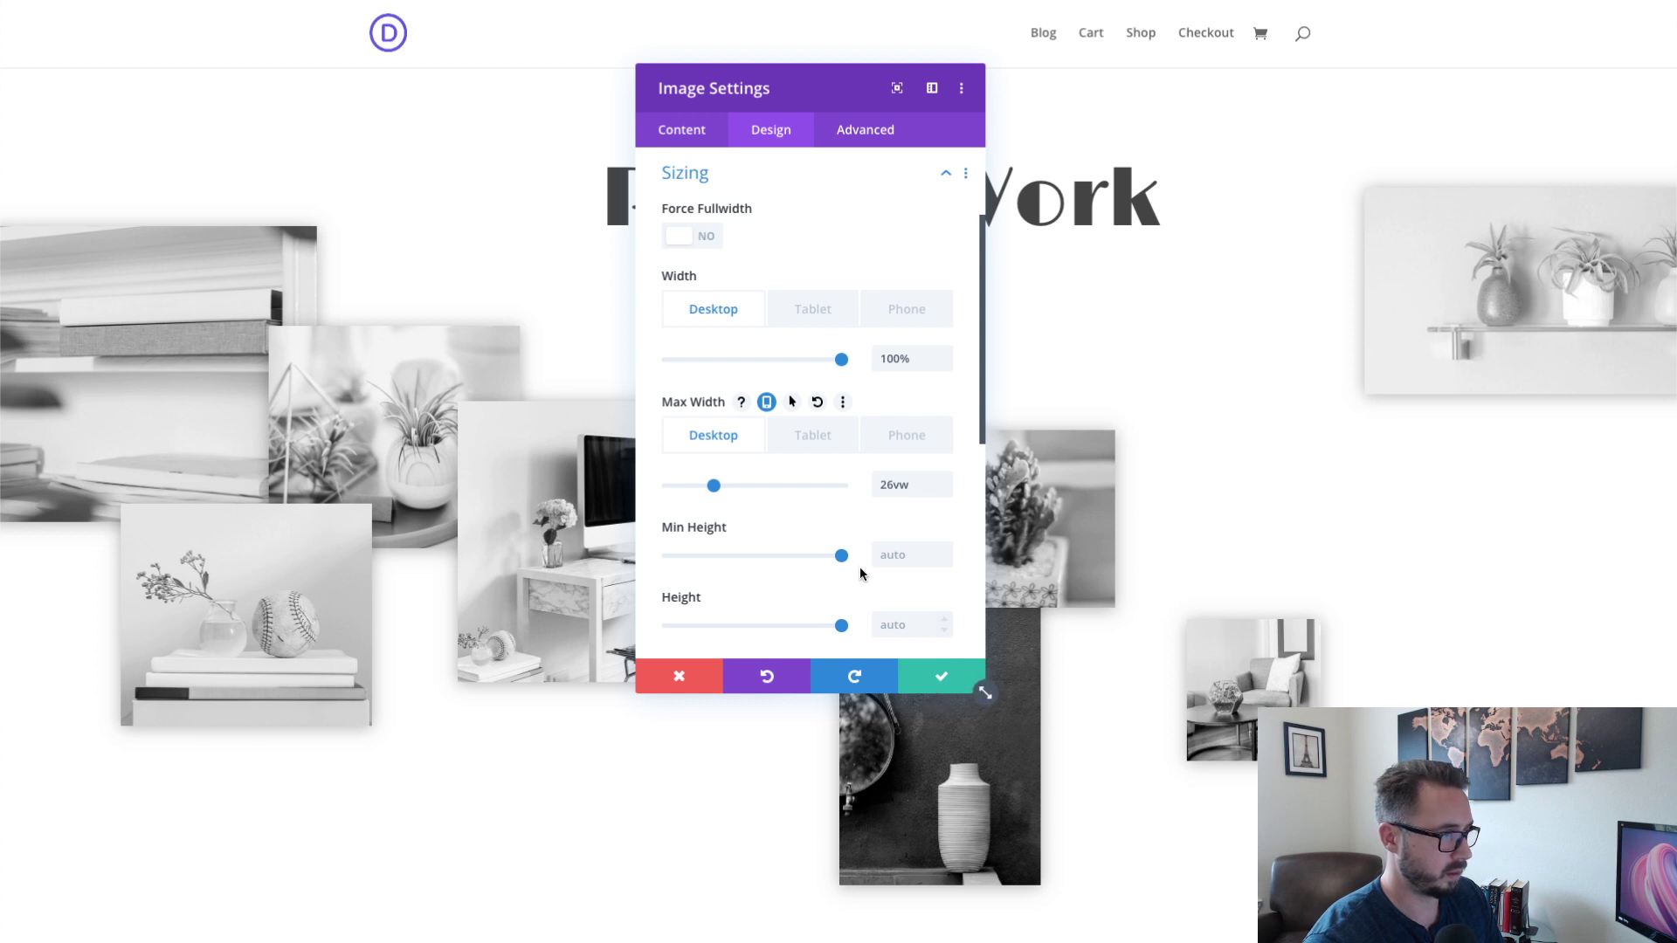
- Set the plant shelf image's horizontal offset to 70vw and save its settings
{"action": "left_click", "coordinate": [855, 129]}
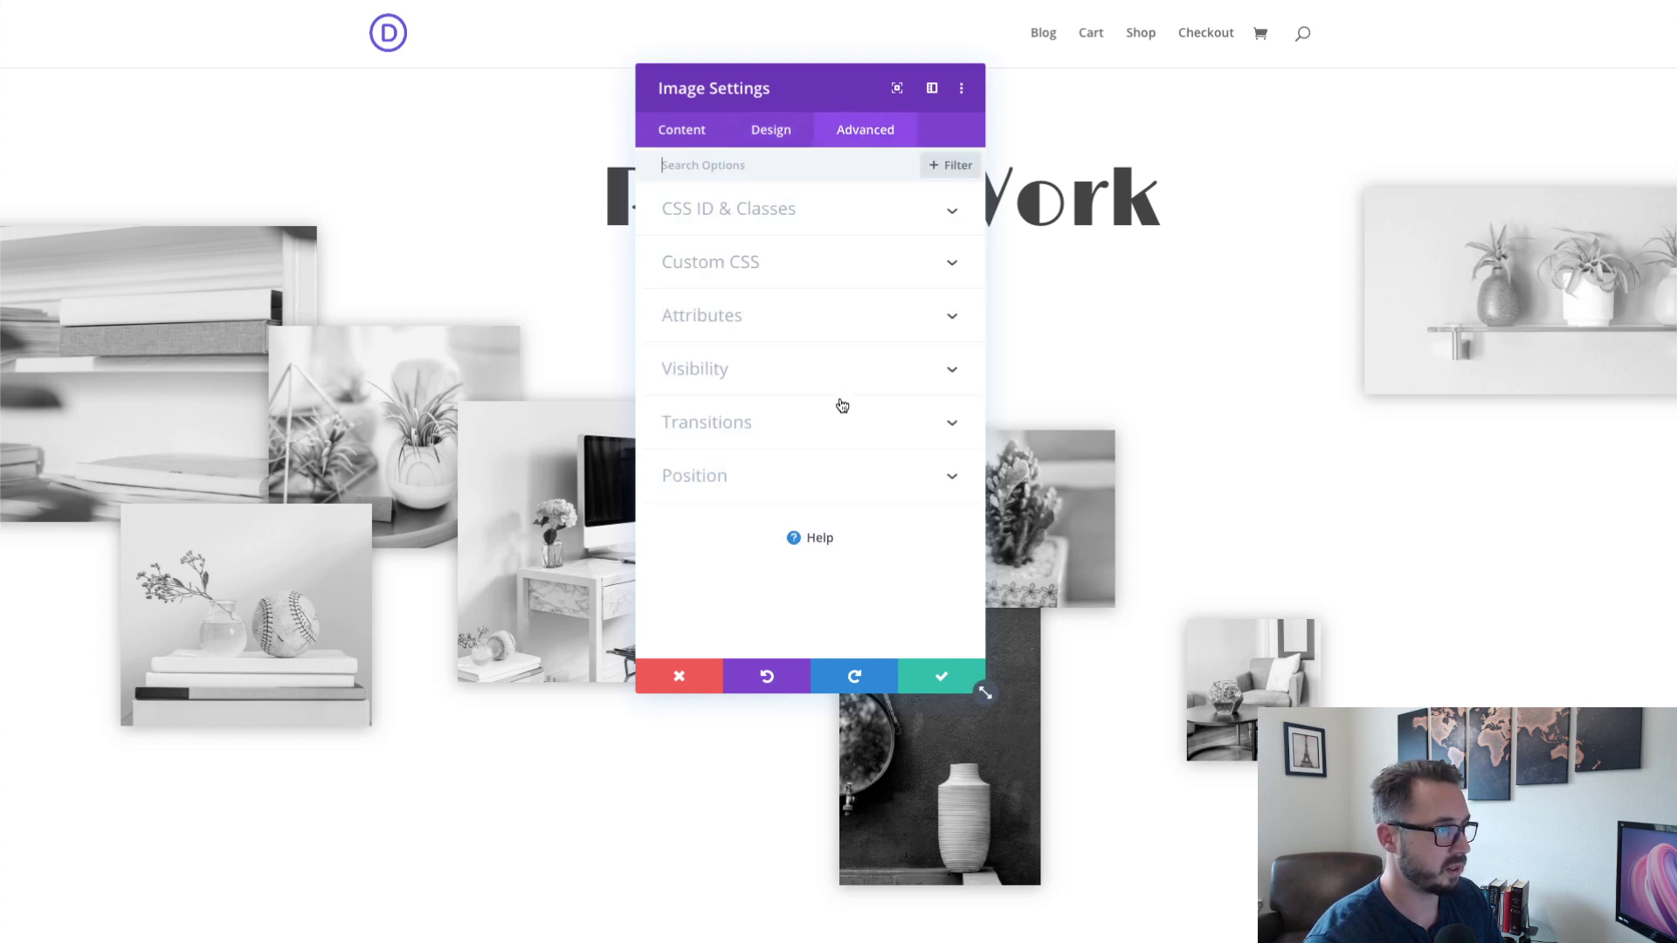
{"action": "left_click", "coordinate": [765, 491]}
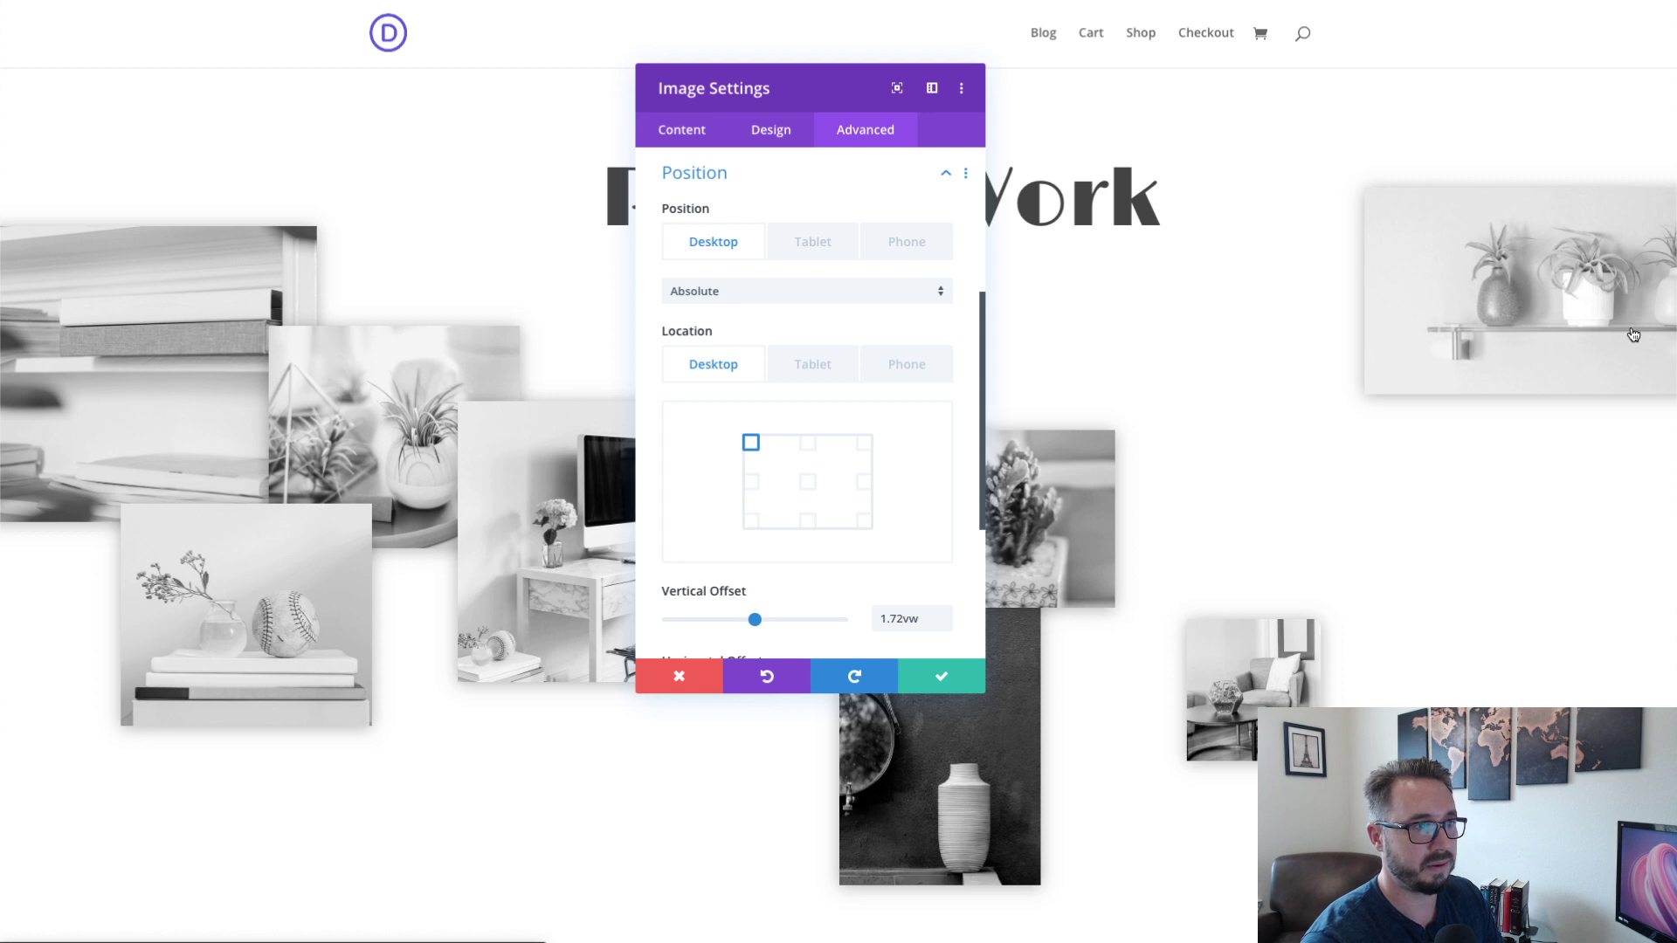
{"action": "scroll", "coordinate": [883, 450], "scroll_direction": "down", "scroll_amount": 2}
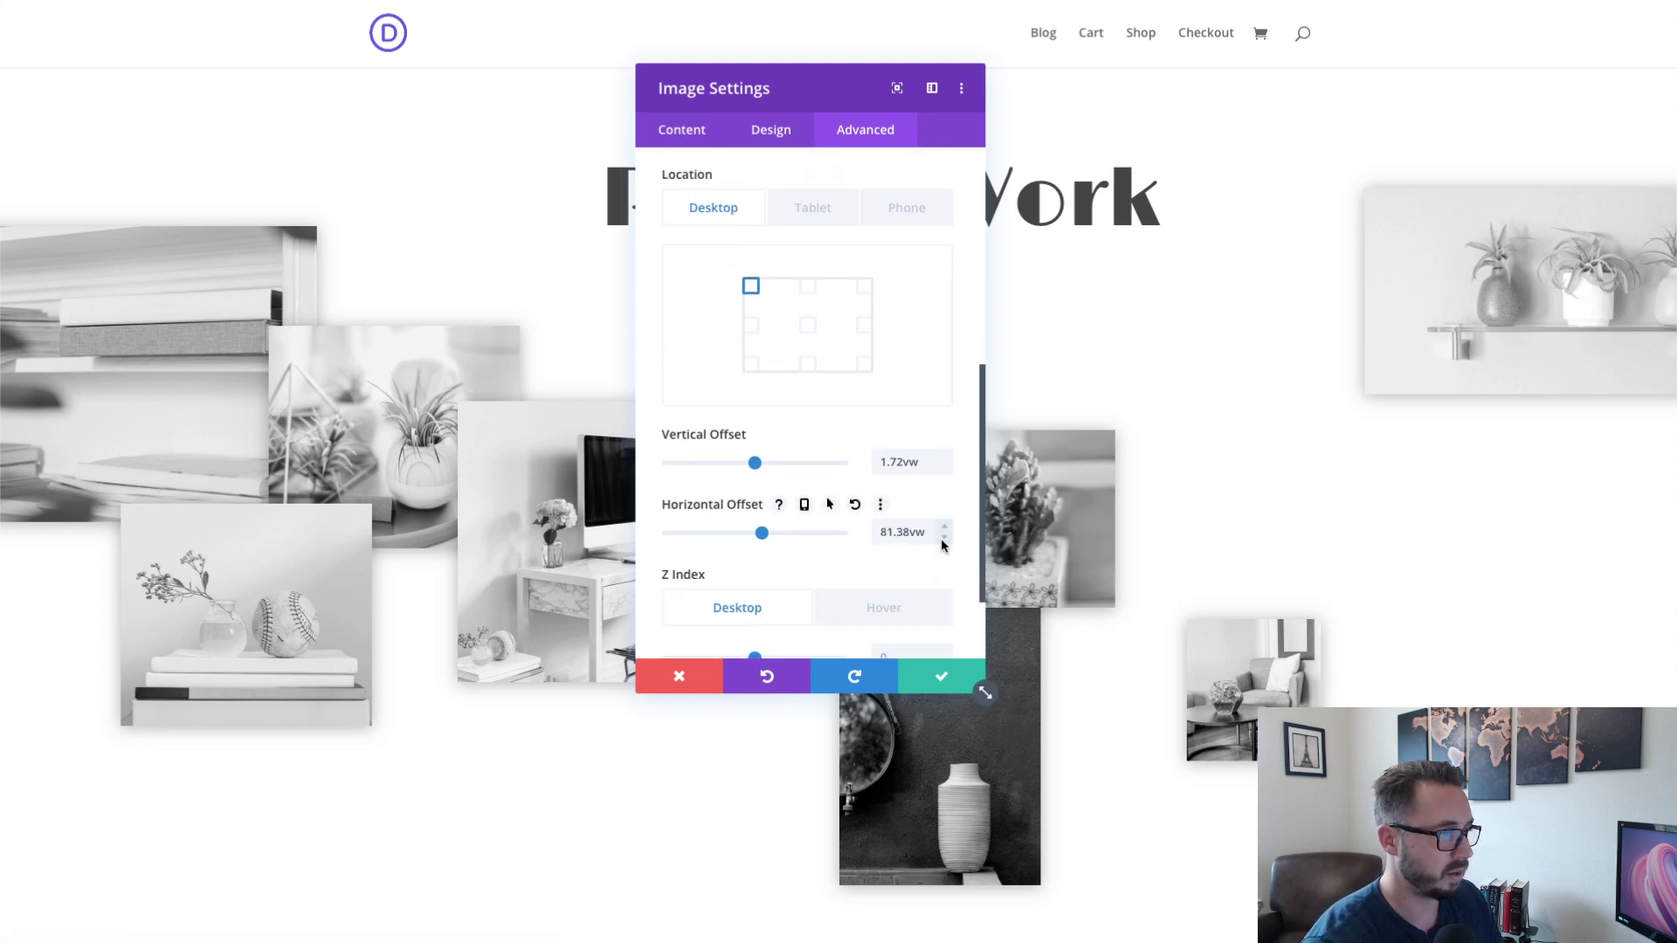
{"action": "left_click", "coordinate": [943, 538]}
{"action": "left_click", "coordinate": [944, 538]}
{"action": "left_click", "coordinate": [943, 538]}
{"action": "left_click", "coordinate": [943, 538]}
{"action": "left_click", "coordinate": [943, 538]}
{"action": "left_click", "coordinate": [943, 538]}
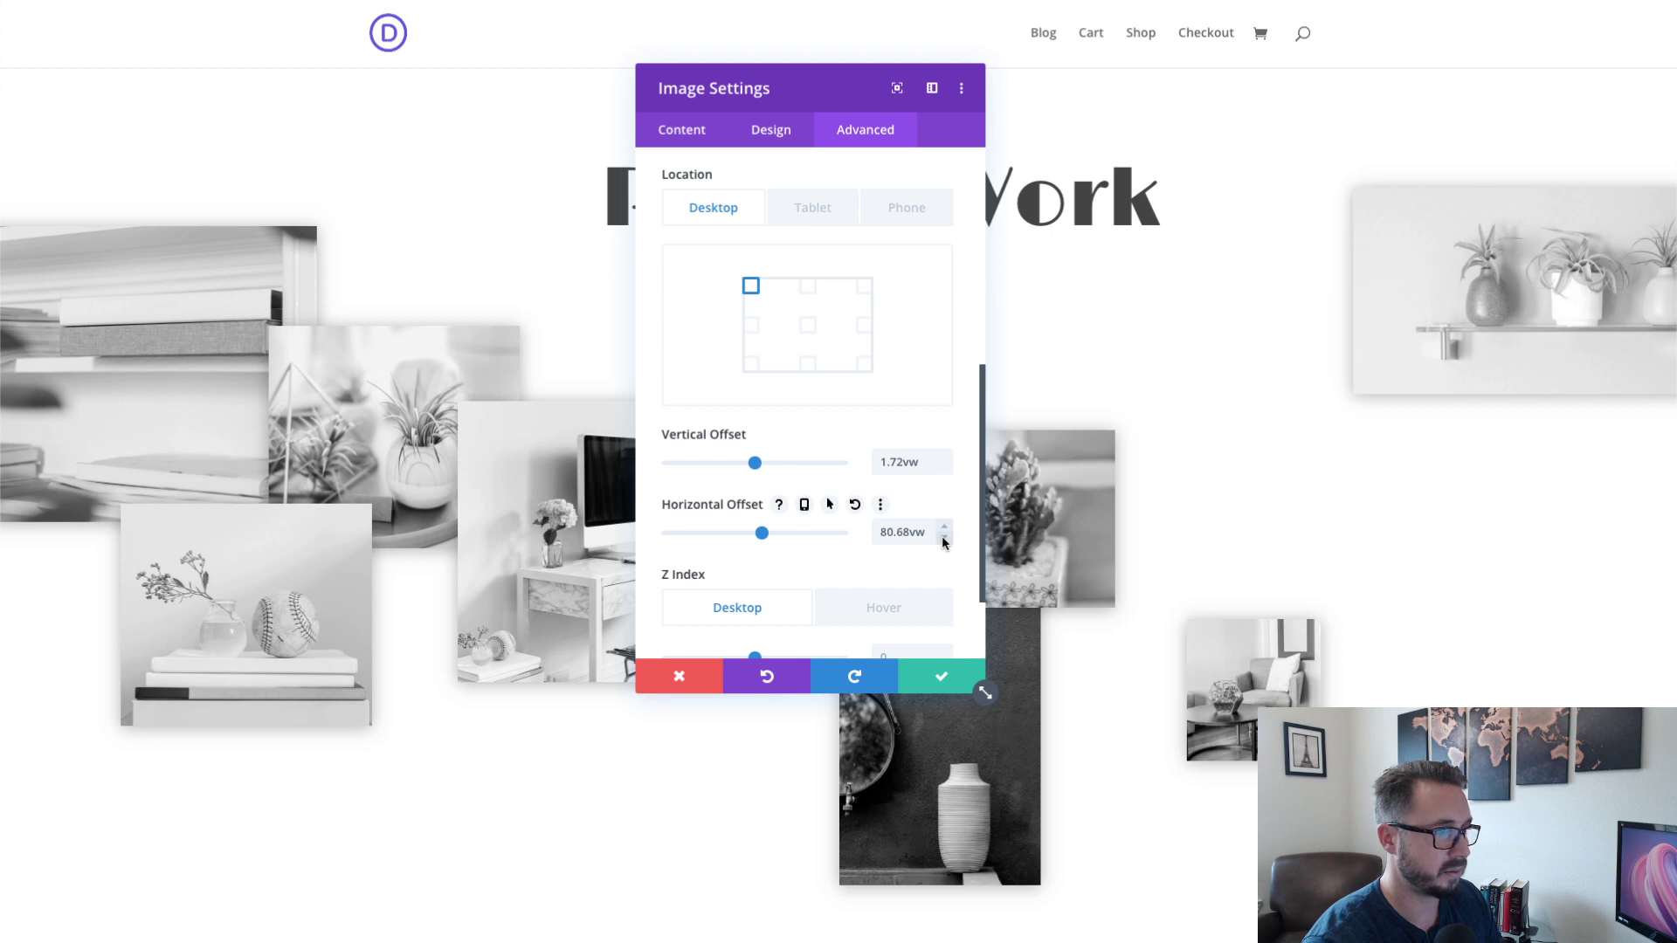
{"action": "left_click", "coordinate": [943, 538]}
{"action": "left_click", "coordinate": [944, 538]}
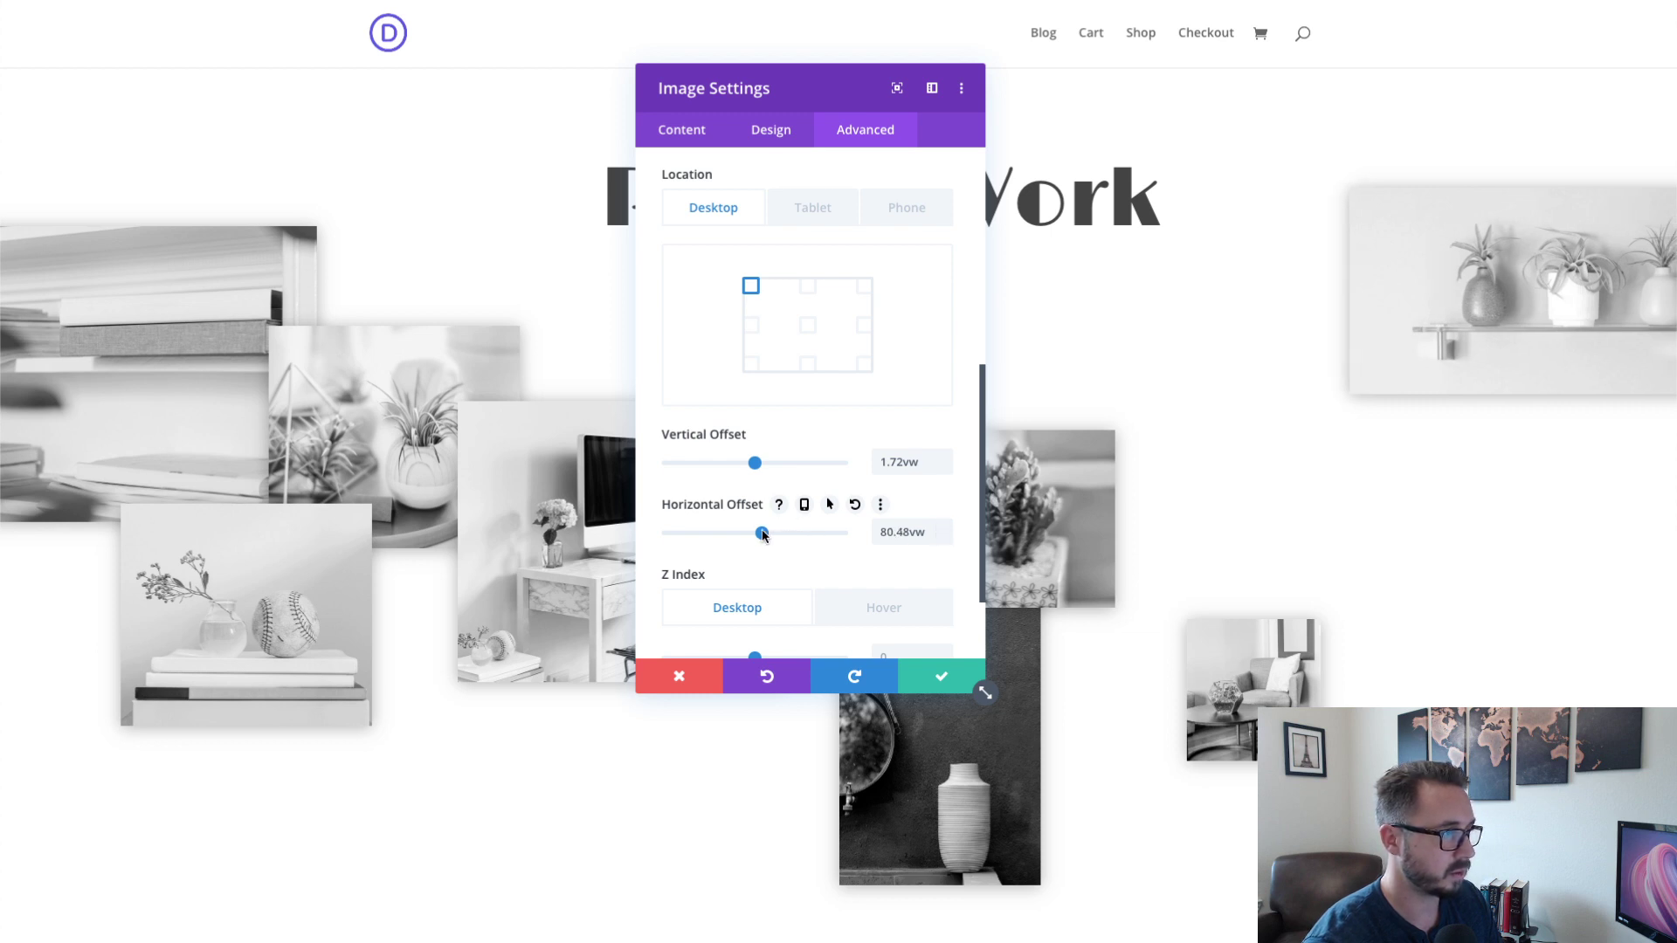
{"action": "left_click_drag", "start_coordinate": [761, 534], "coordinate": [761, 536]}
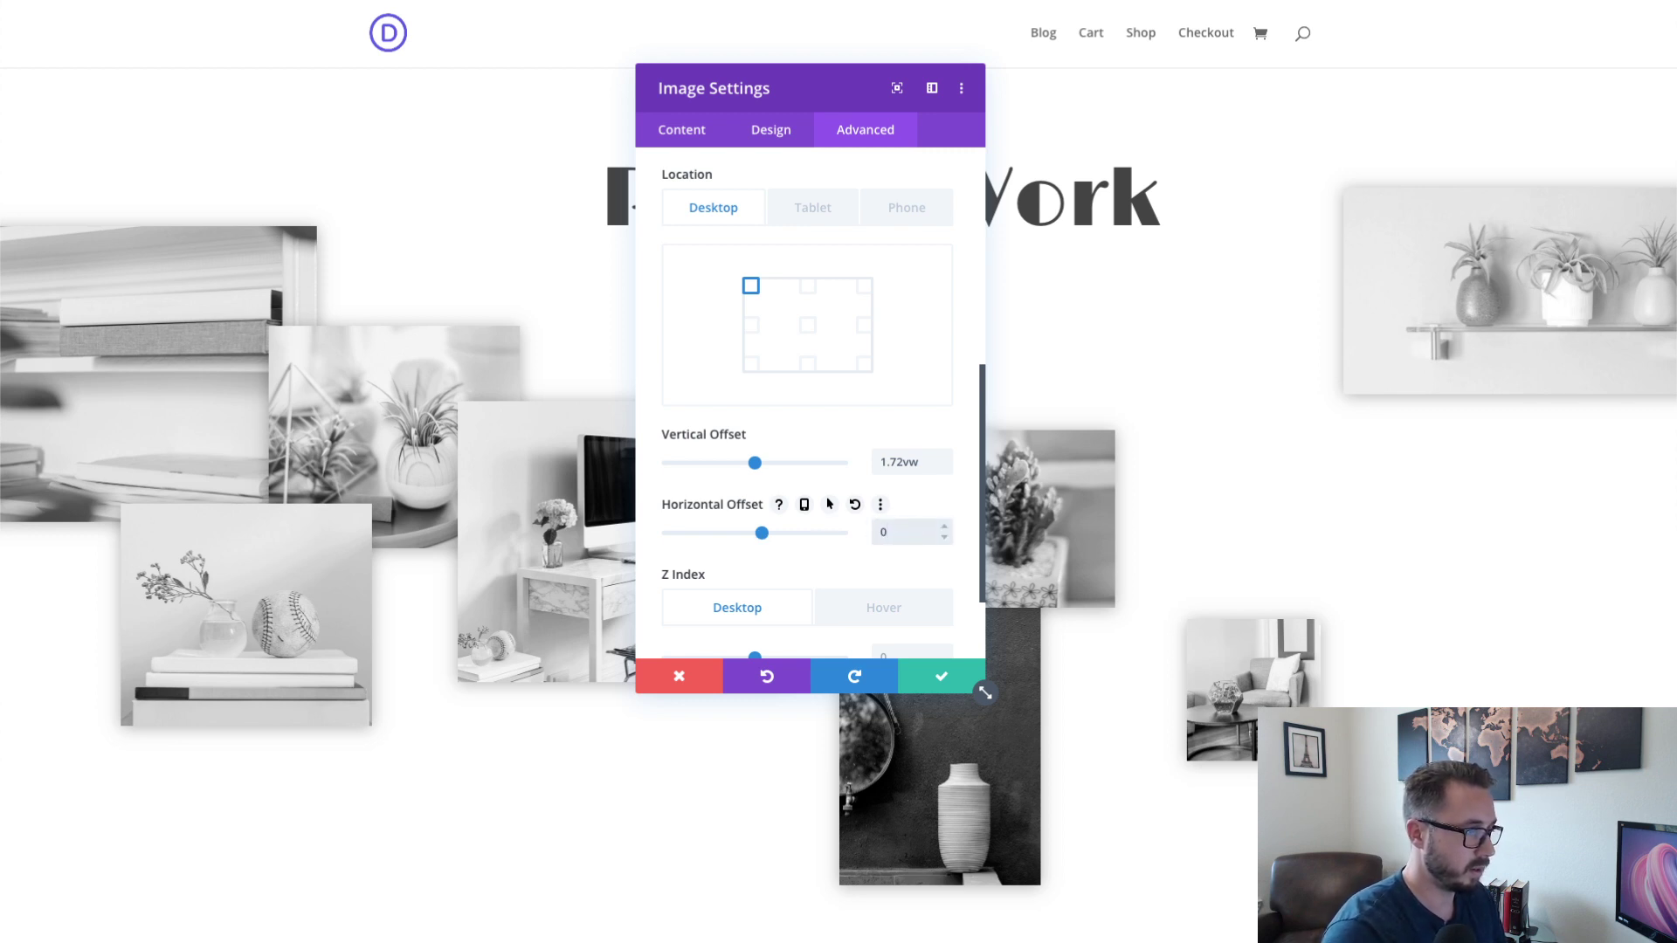
{"action": "key", "text": "BackSpace"}
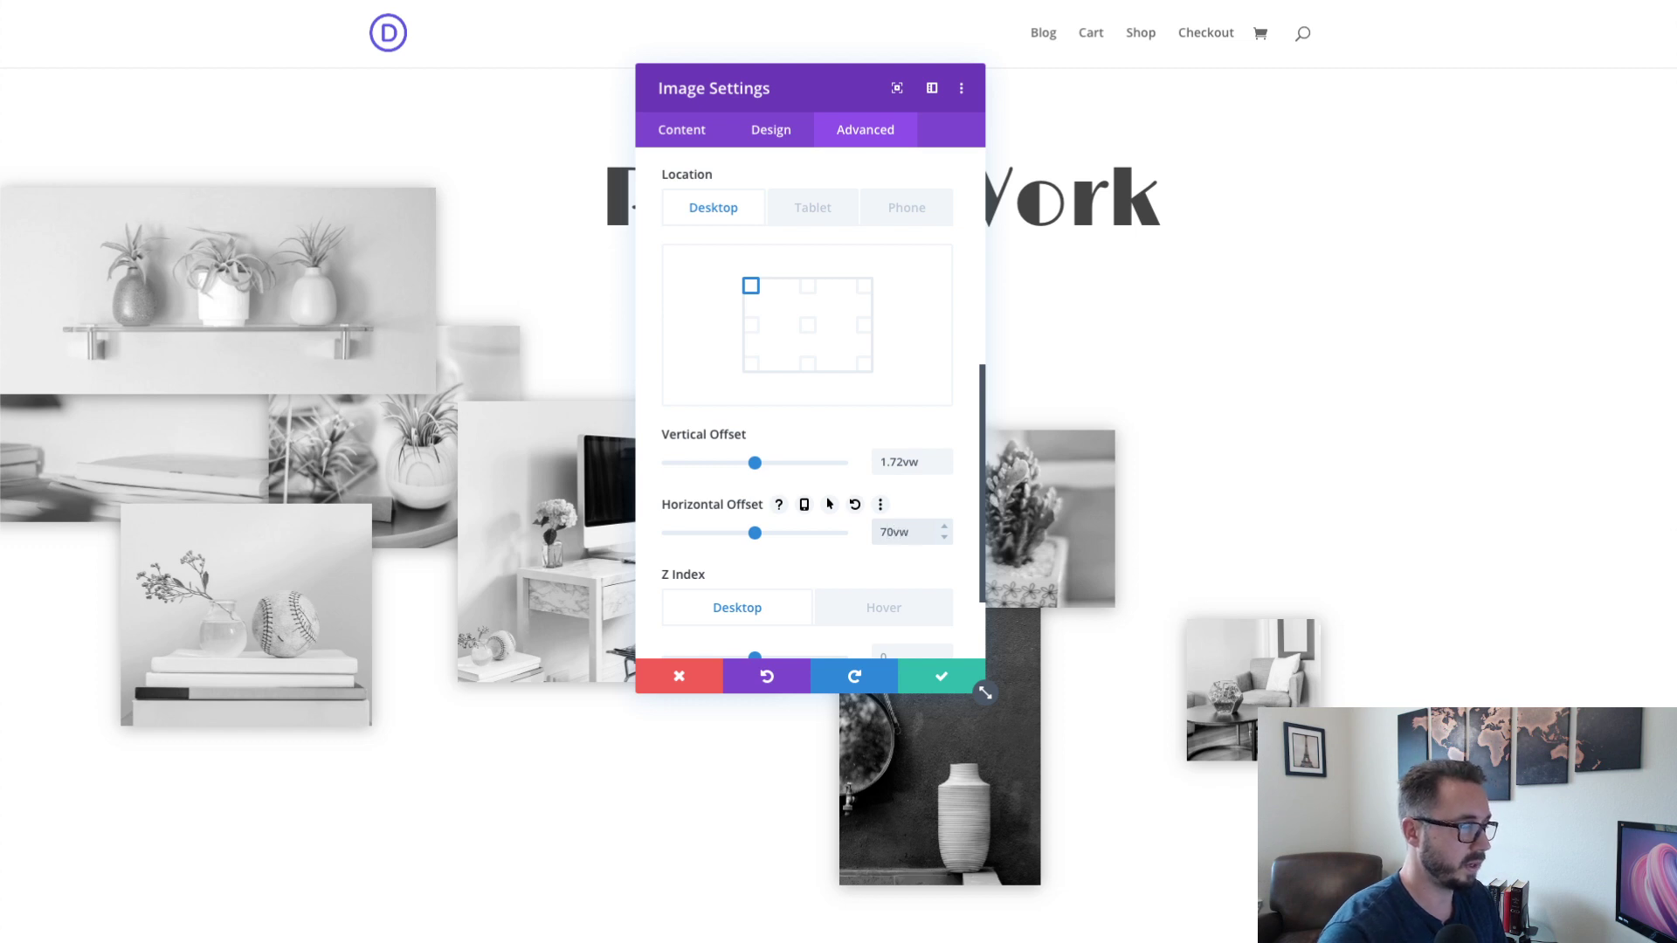
{"action": "left_click", "coordinate": [941, 676]}
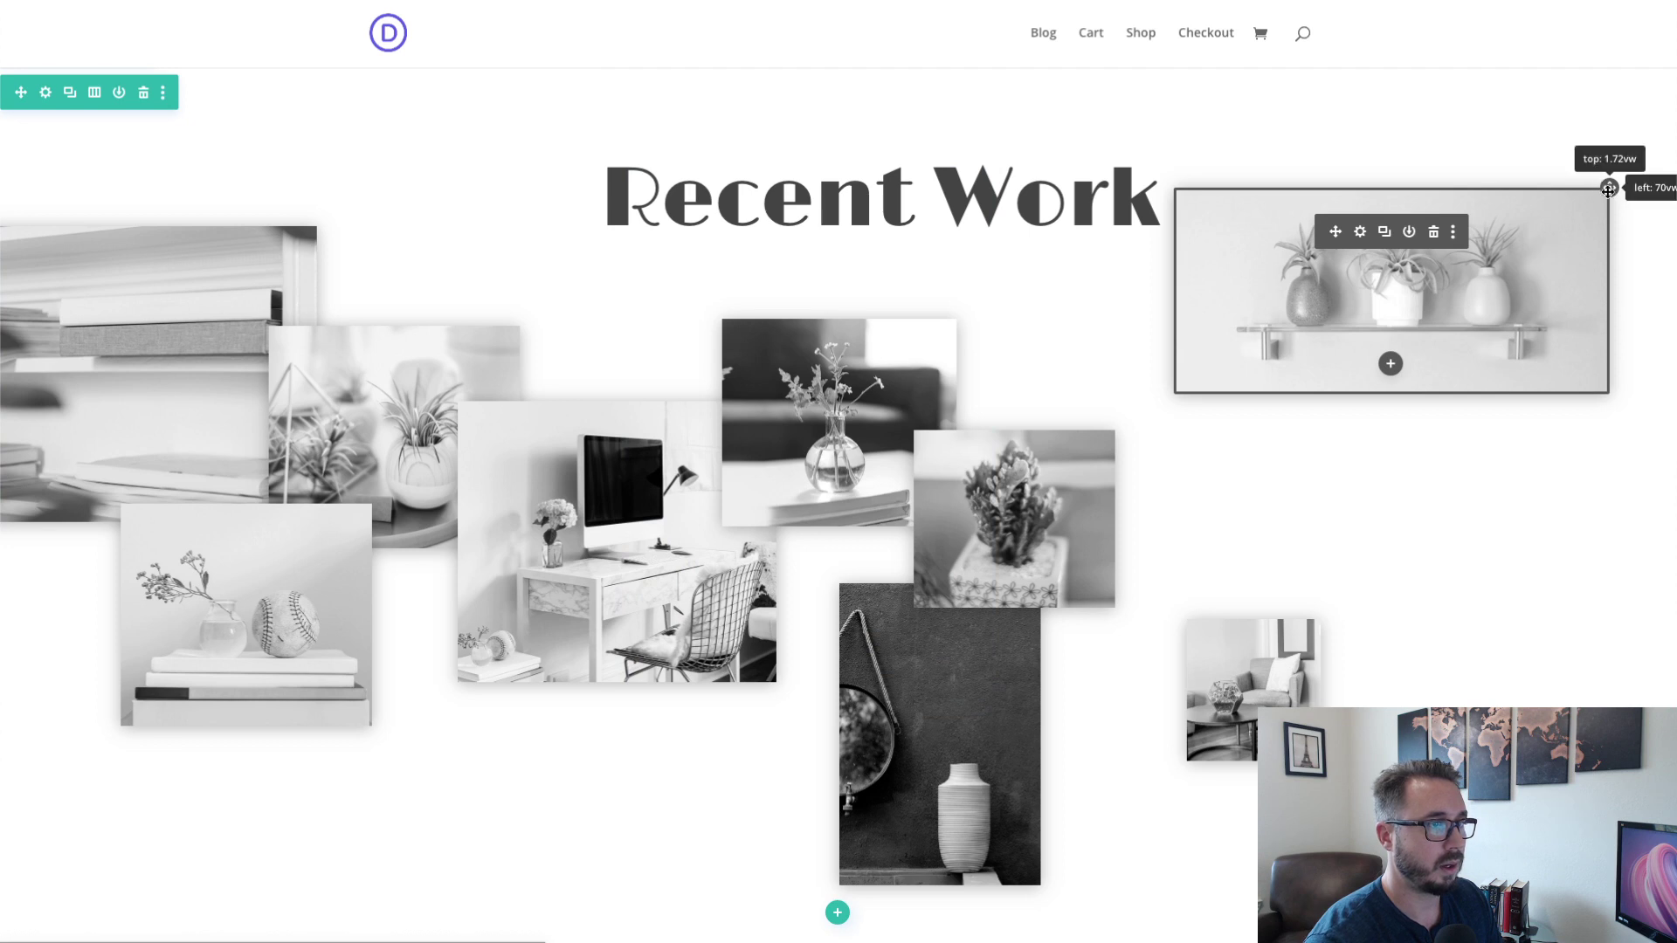
- Move the plant shelf image right and slightly up so it meets the section's right edge, and save the page
{"action": "left_click_drag", "start_coordinate": [1608, 189], "coordinate": [1675, 180]}
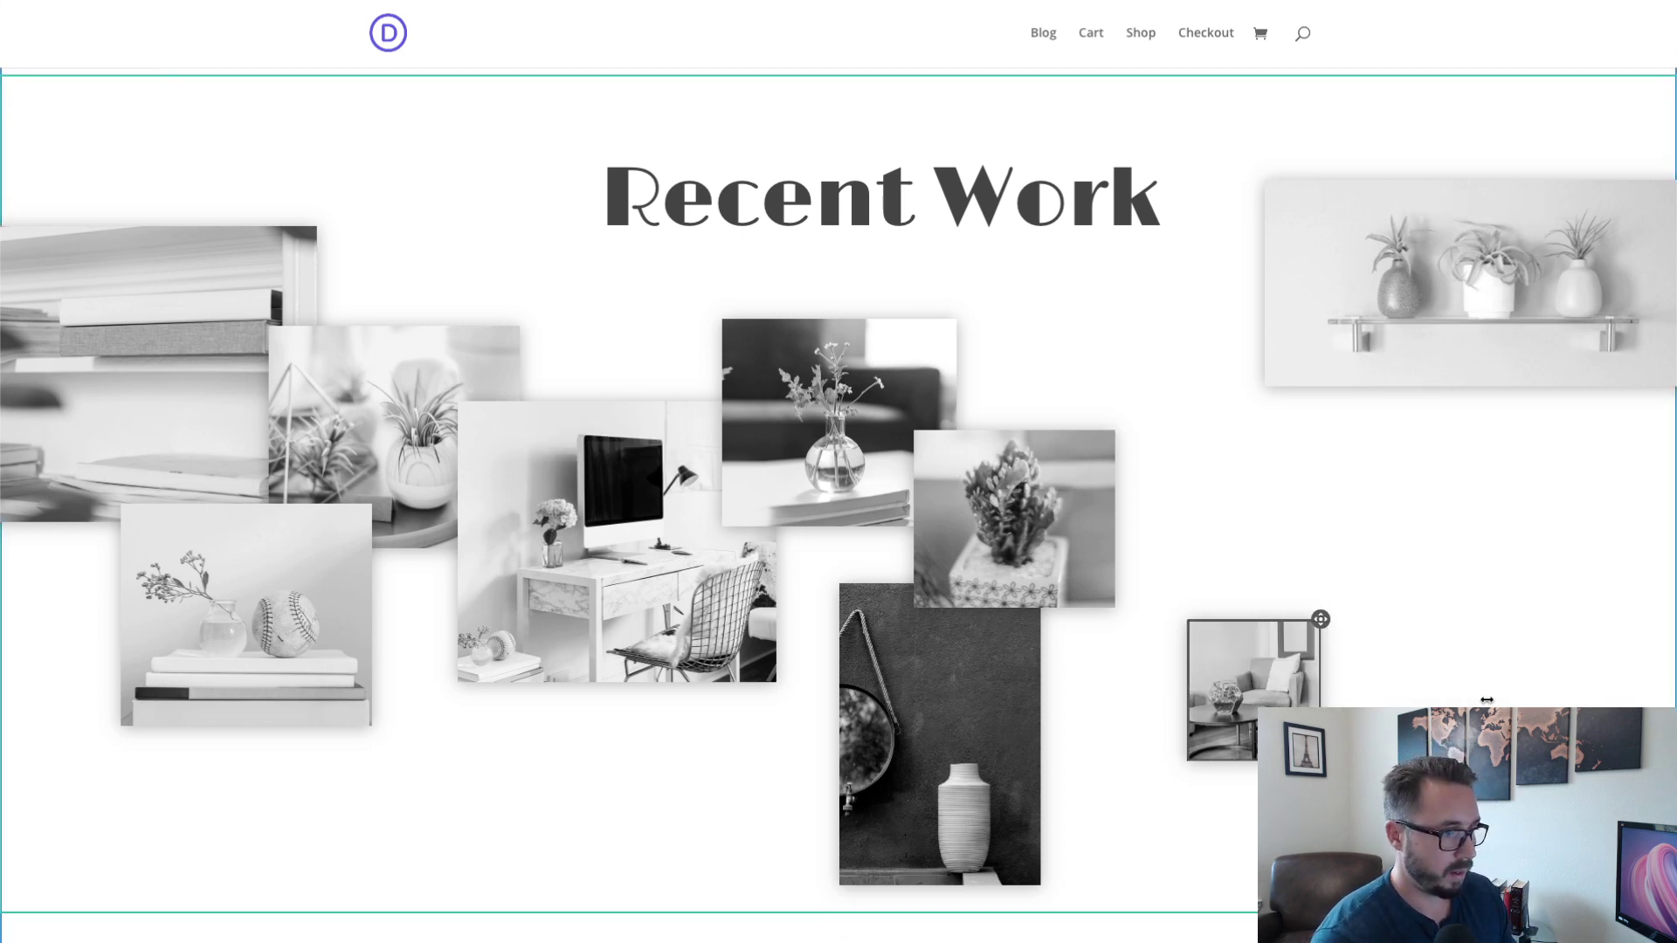
{"action": "key", "text": "ctrl+s"}
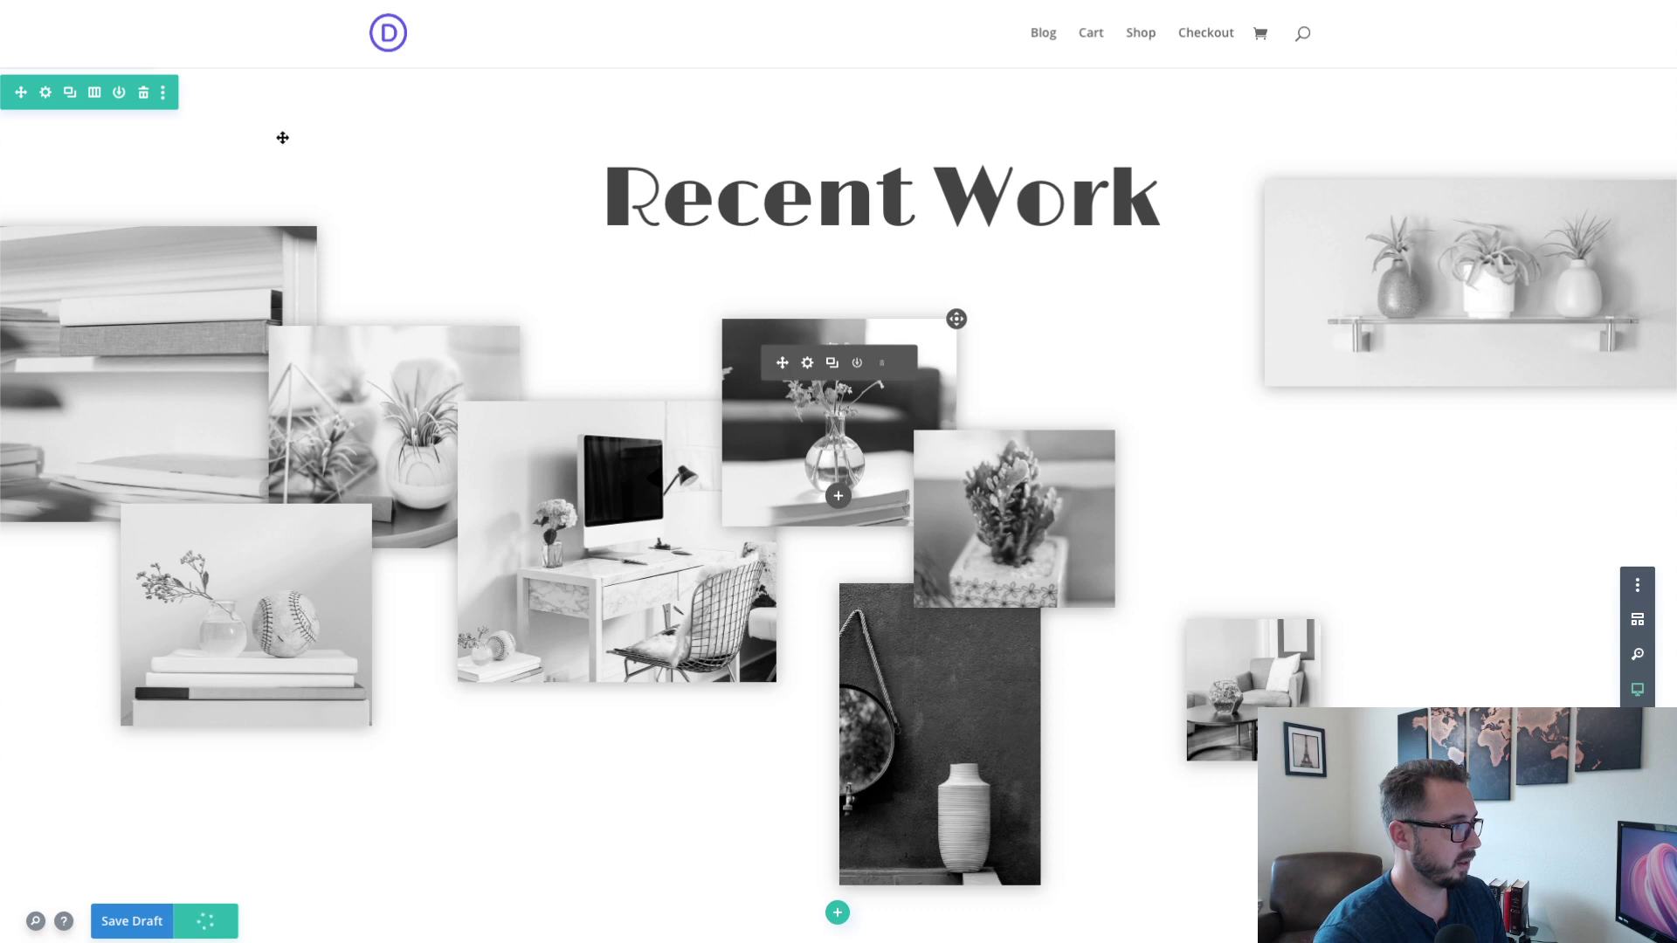
- Give the collage section the purple and pink gradient background image bg-01.jpg and save the section settings
{"action": "scroll", "coordinate": [233, 210], "scroll_direction": "up", "scroll_amount": 1}
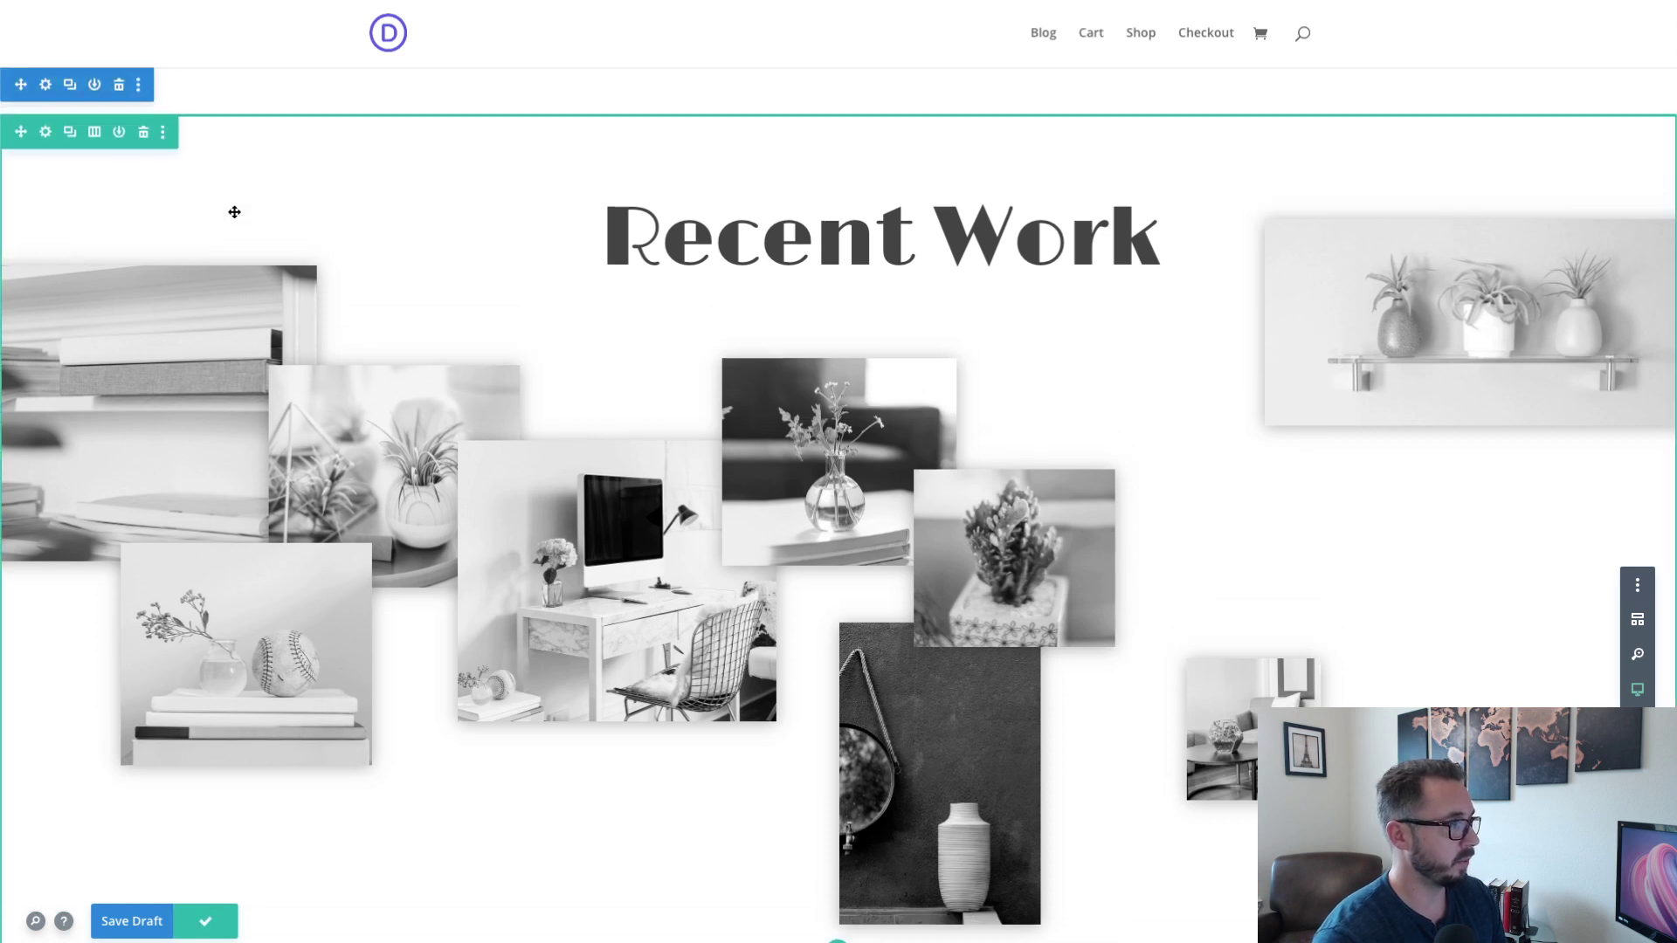
{"action": "left_click", "coordinate": [44, 83]}
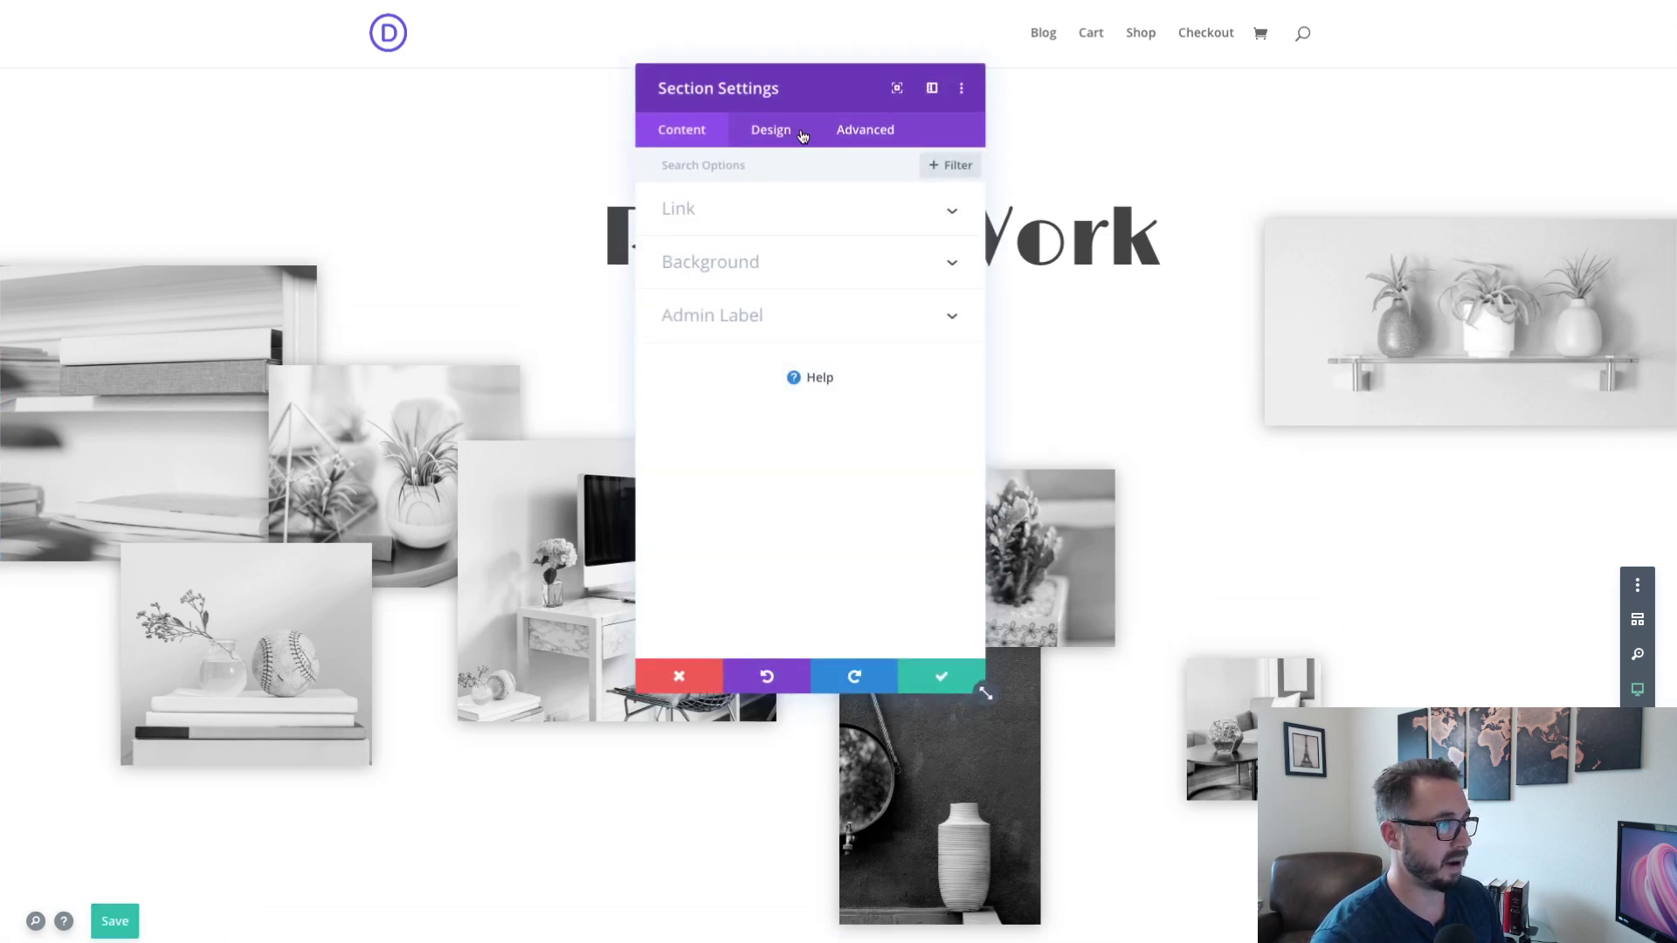
{"action": "left_click_drag", "start_coordinate": [814, 87], "coordinate": [1367, 112]}
{"action": "left_click", "coordinate": [1376, 314]}
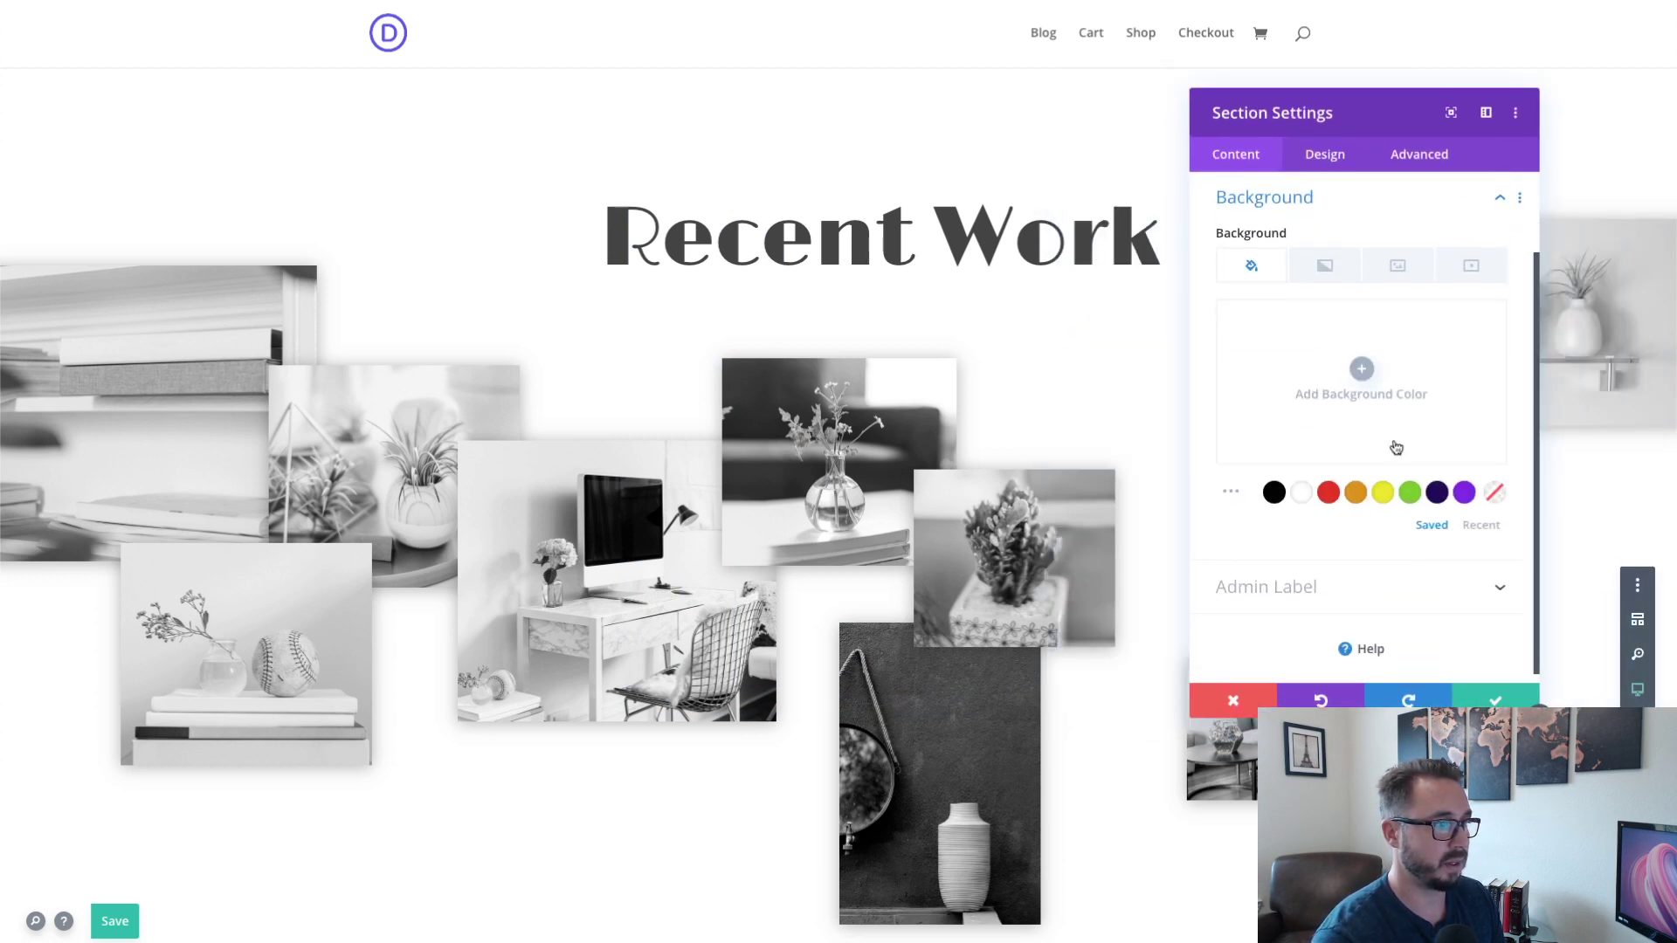
{"action": "left_click", "coordinate": [1395, 267]}
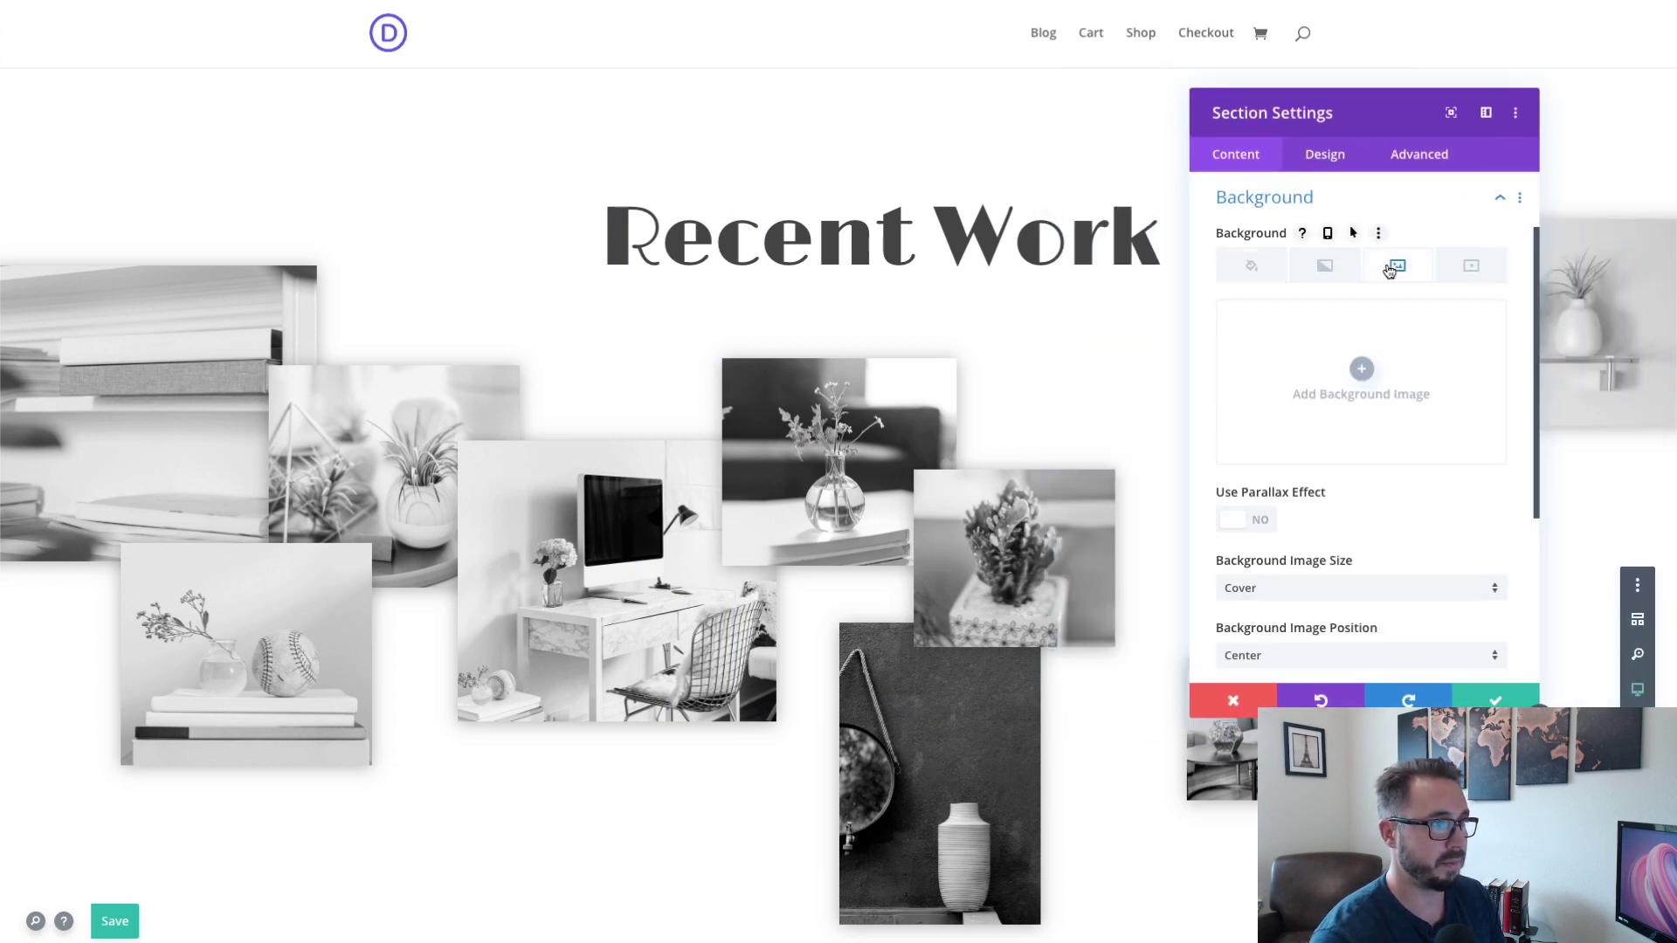
{"action": "left_click", "coordinate": [1362, 371]}
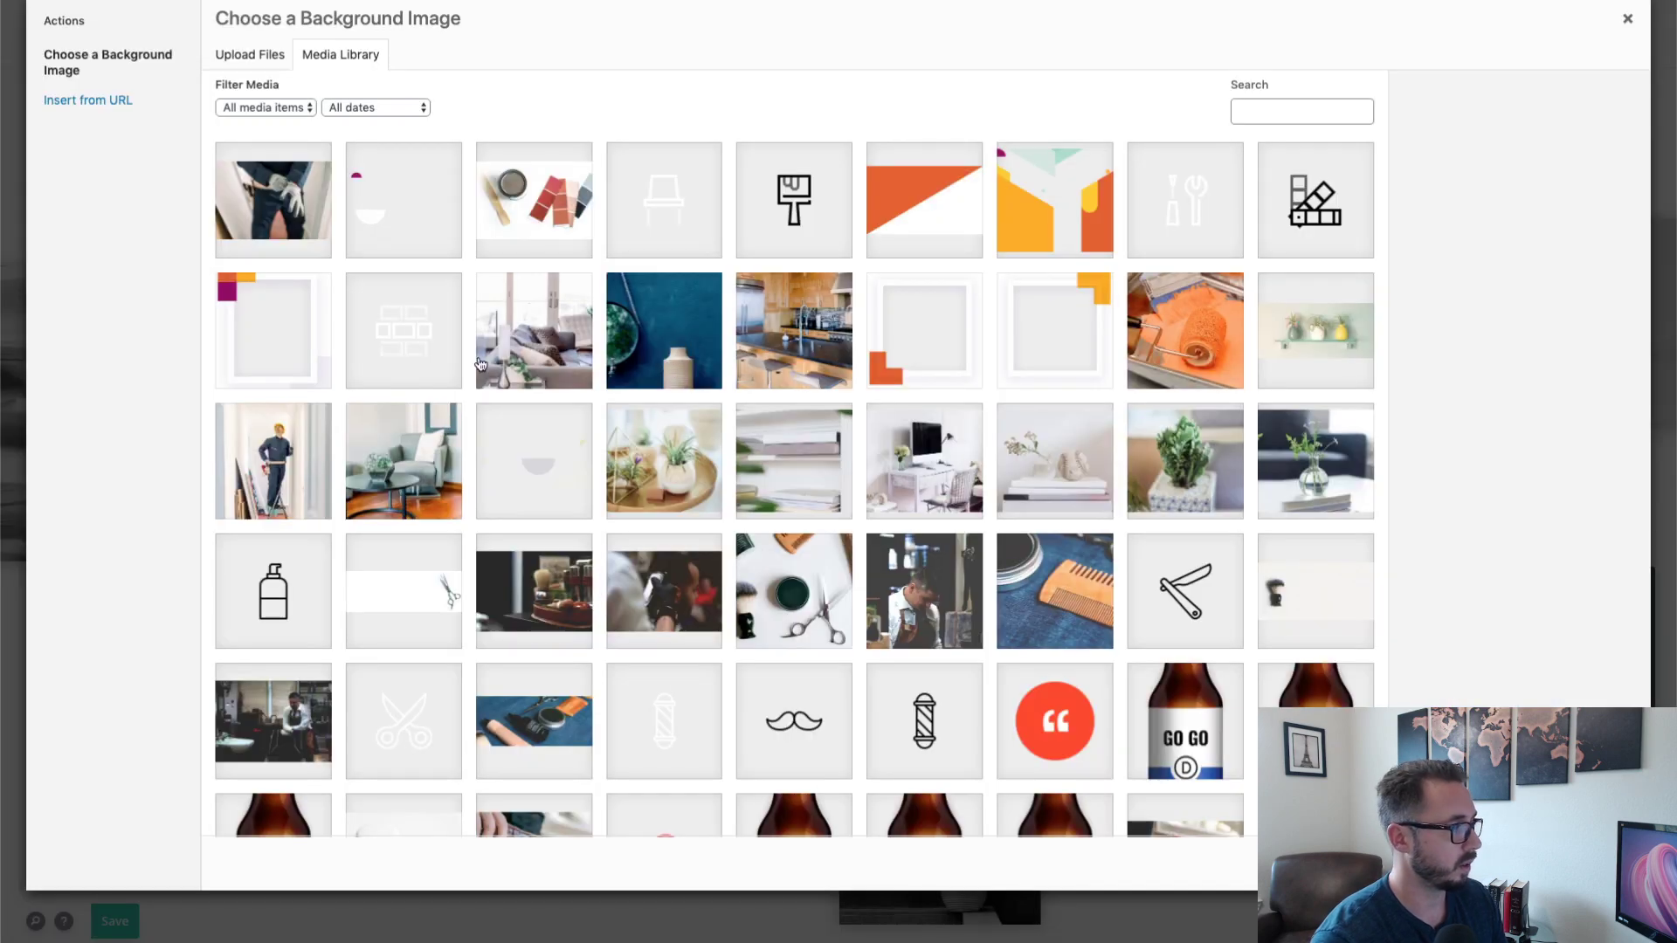
{"action": "scroll", "coordinate": [836, 414], "scroll_direction": "down", "scroll_amount": 15}
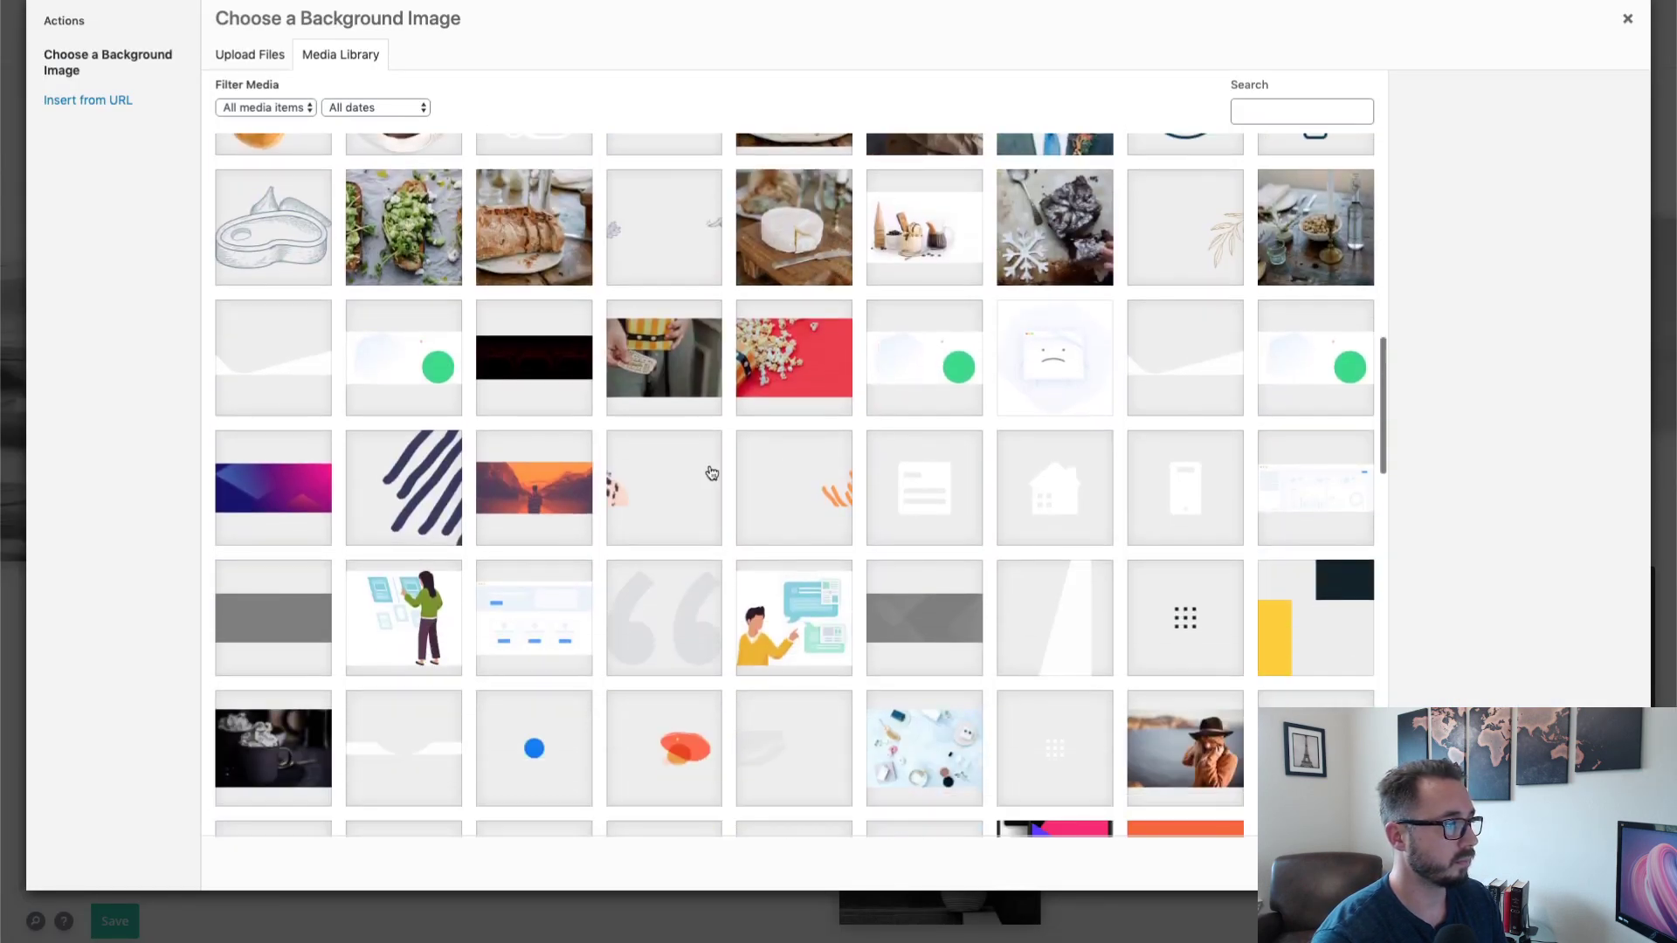
{"action": "left_click", "coordinate": [318, 519]}
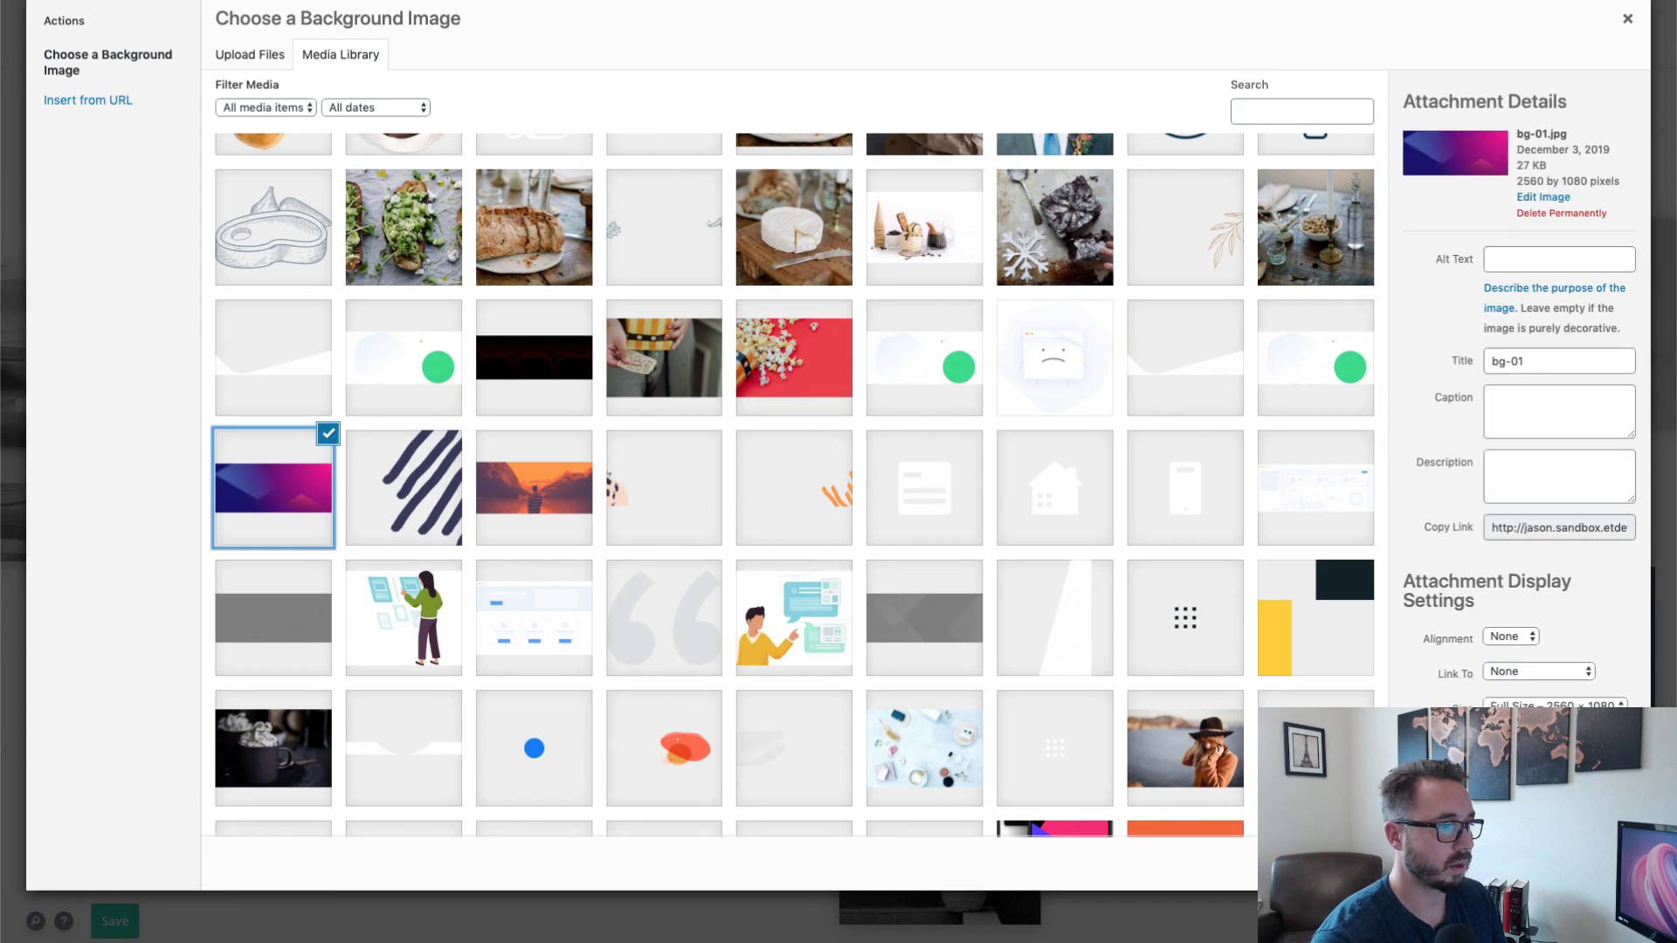
{"action": "left_click", "coordinate": [1577, 862]}
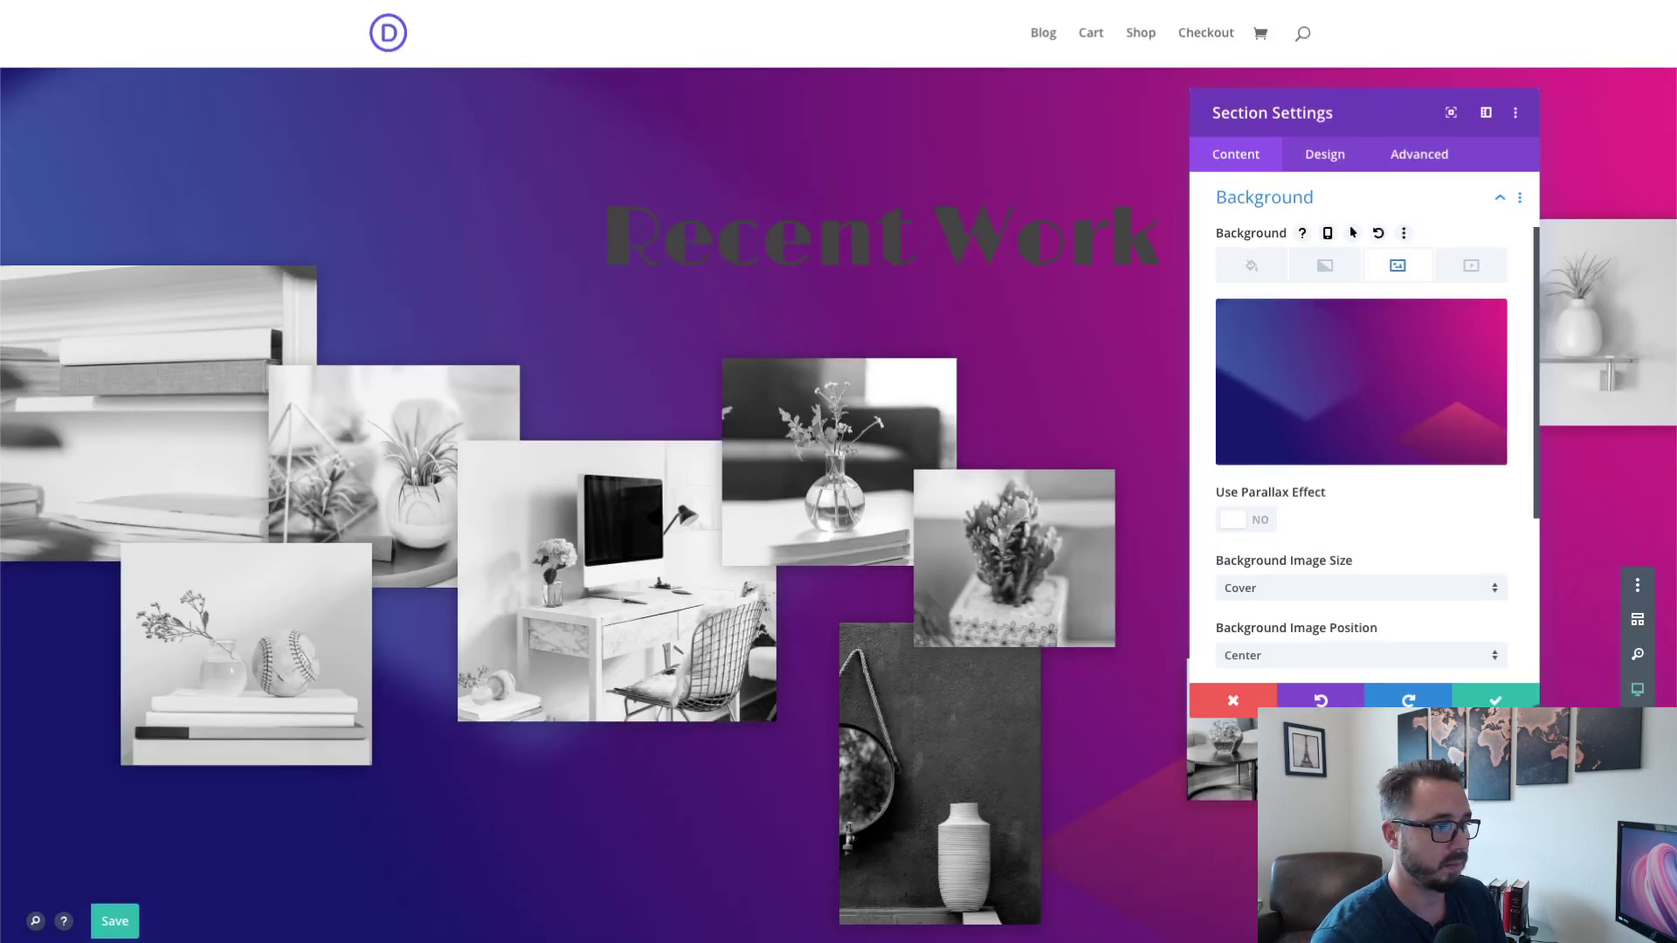
{"action": "left_click", "coordinate": [1476, 702]}
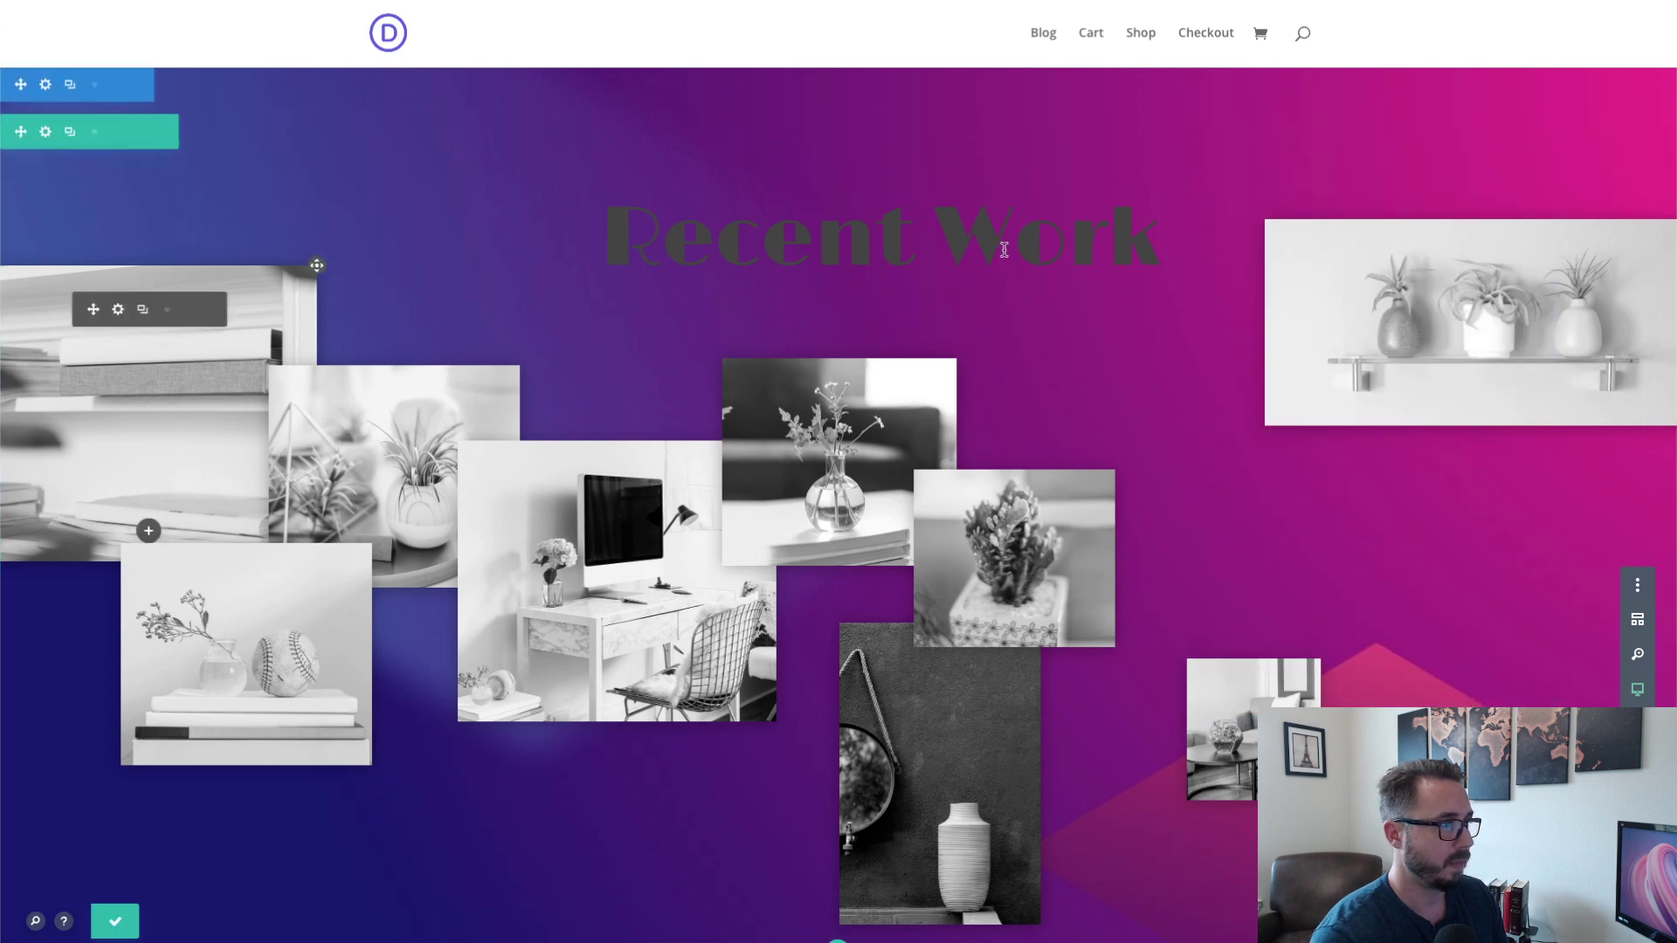
- Set the Recent Work heading's H2 text color to dark purple #24005b, save its settings, and save the page
{"action": "mouse_move", "coordinate": [1002, 250]}
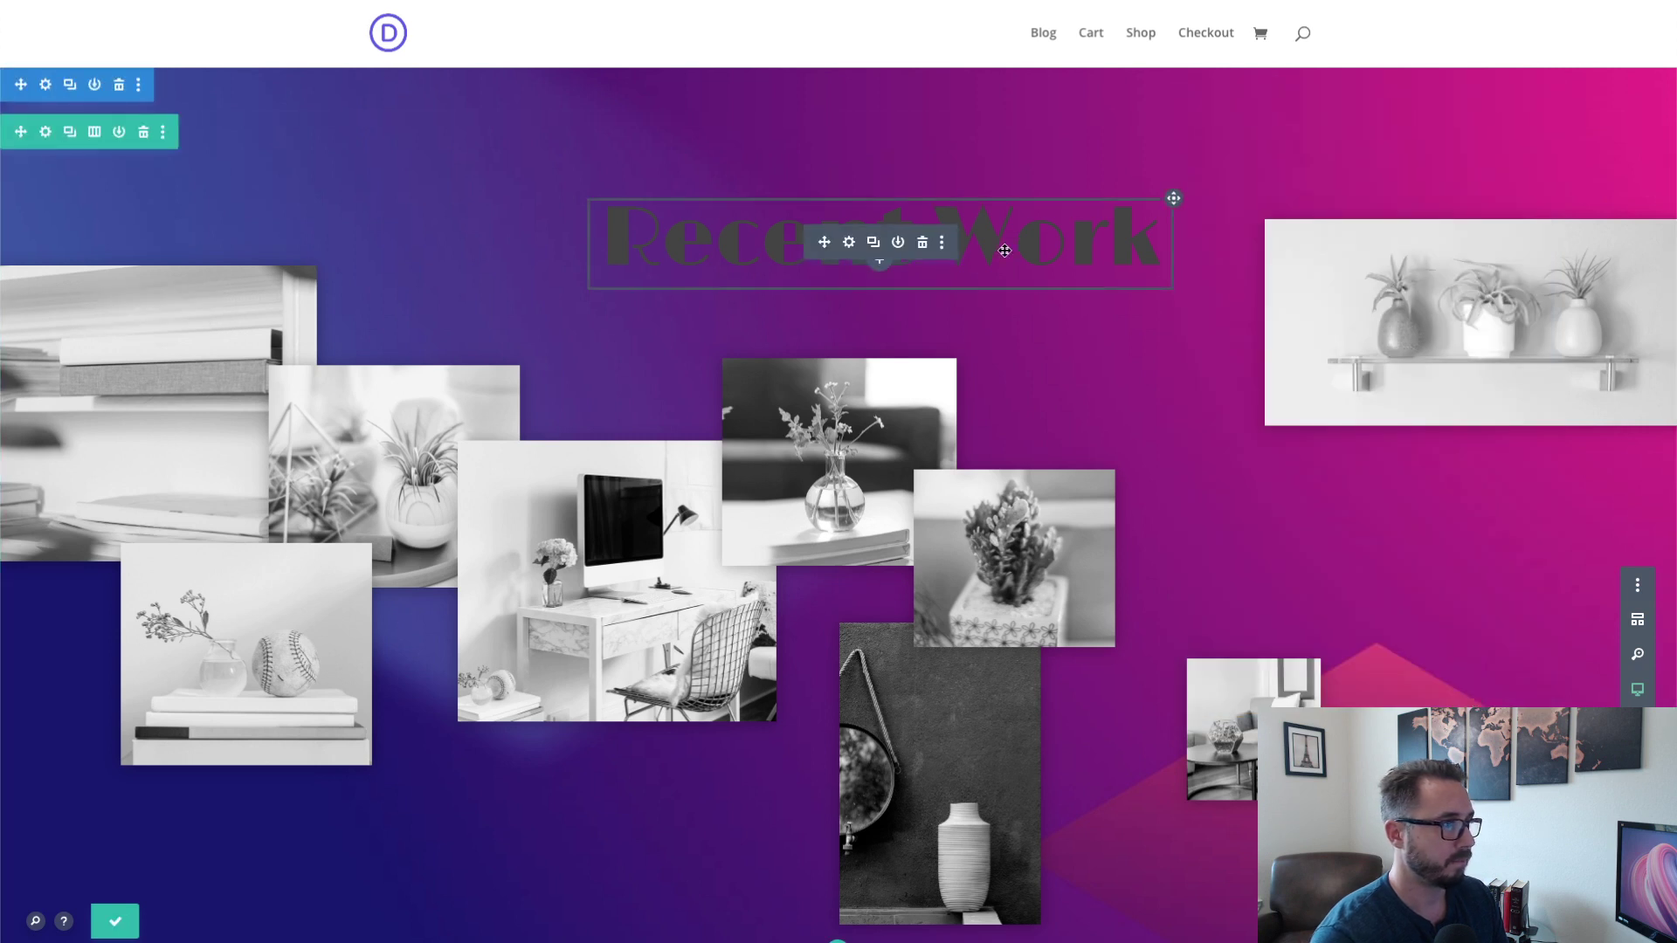
{"action": "left_click", "coordinate": [848, 245]}
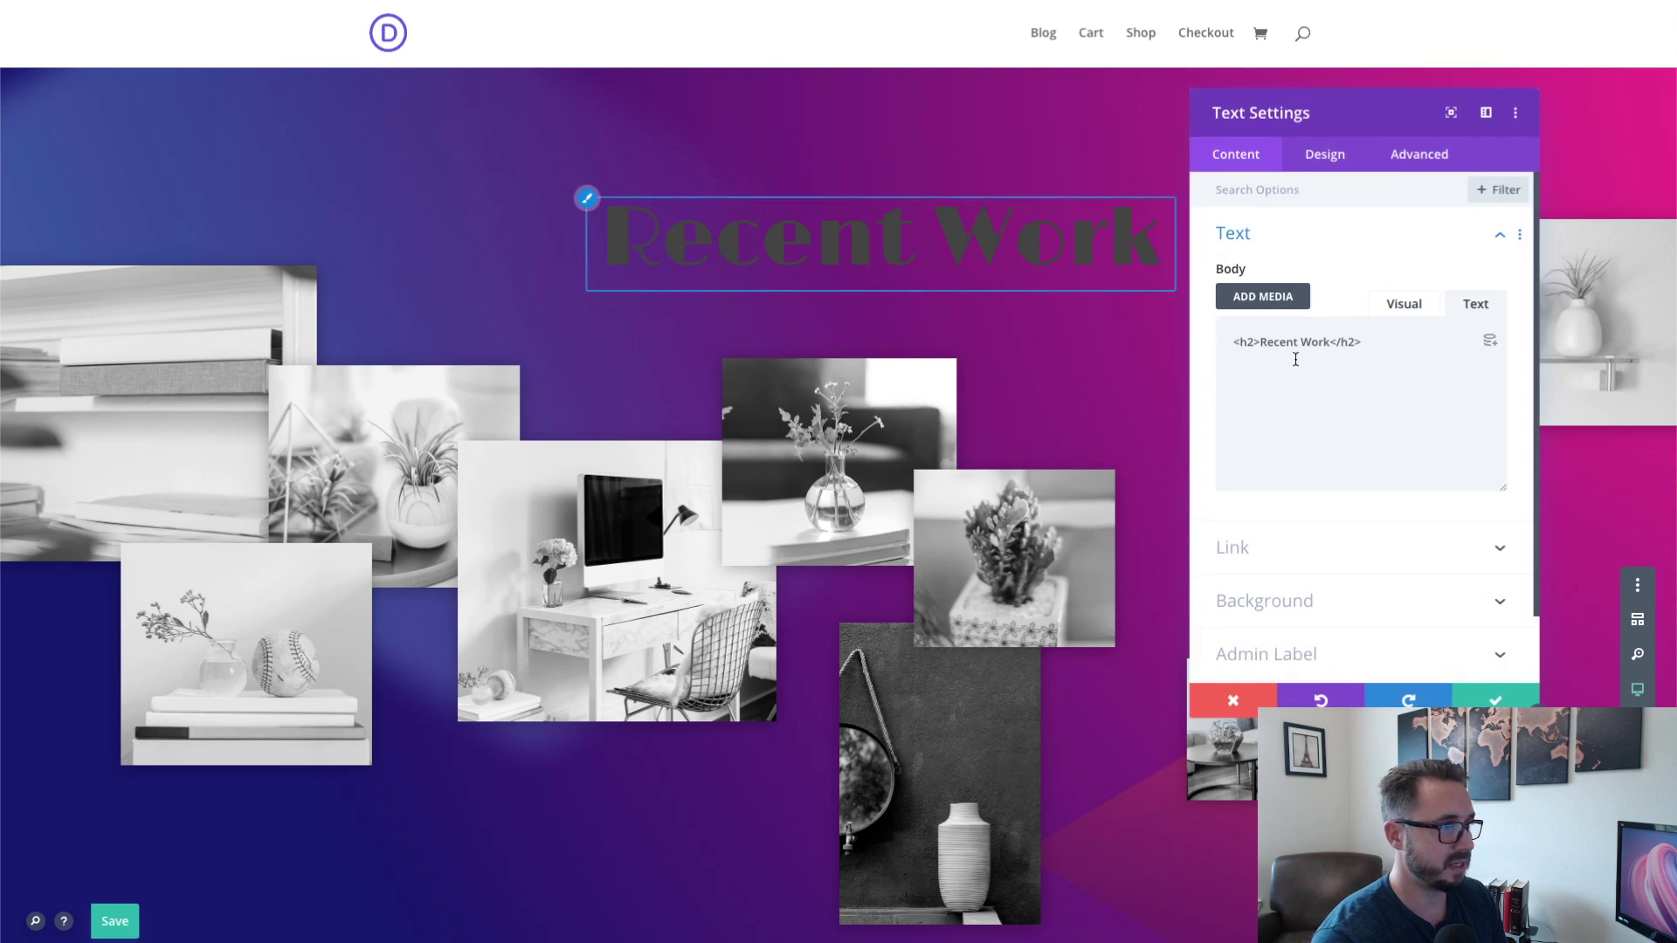
{"action": "left_click", "coordinate": [1319, 174]}
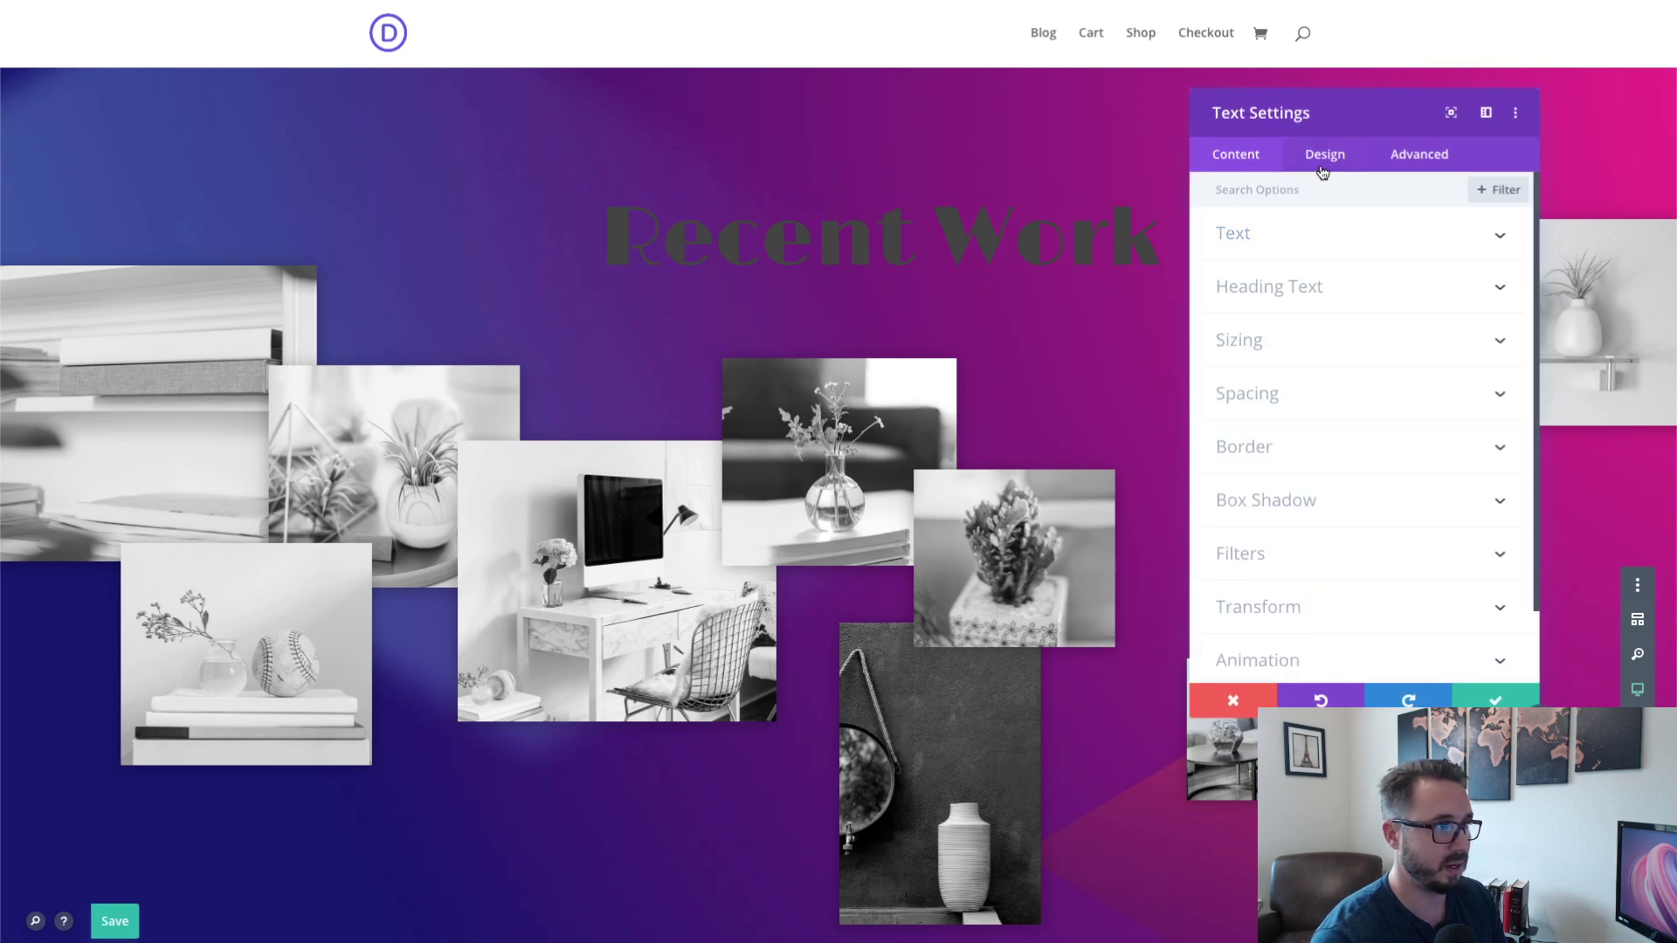
{"action": "left_click", "coordinate": [1303, 287]}
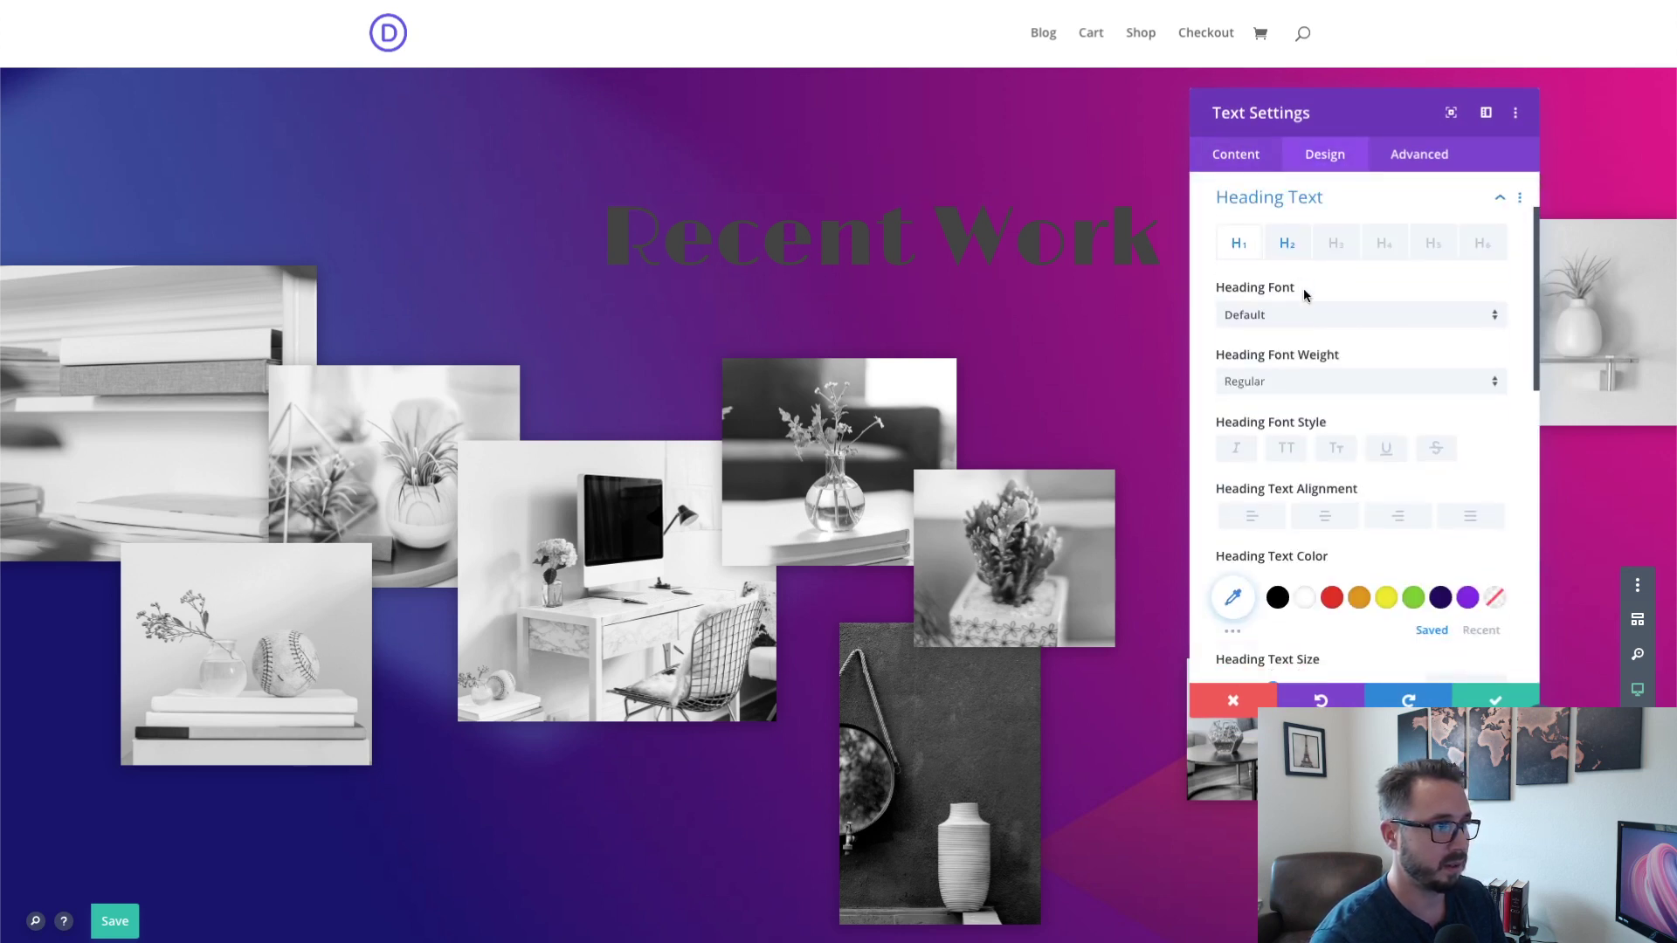
{"action": "left_click", "coordinate": [1286, 241]}
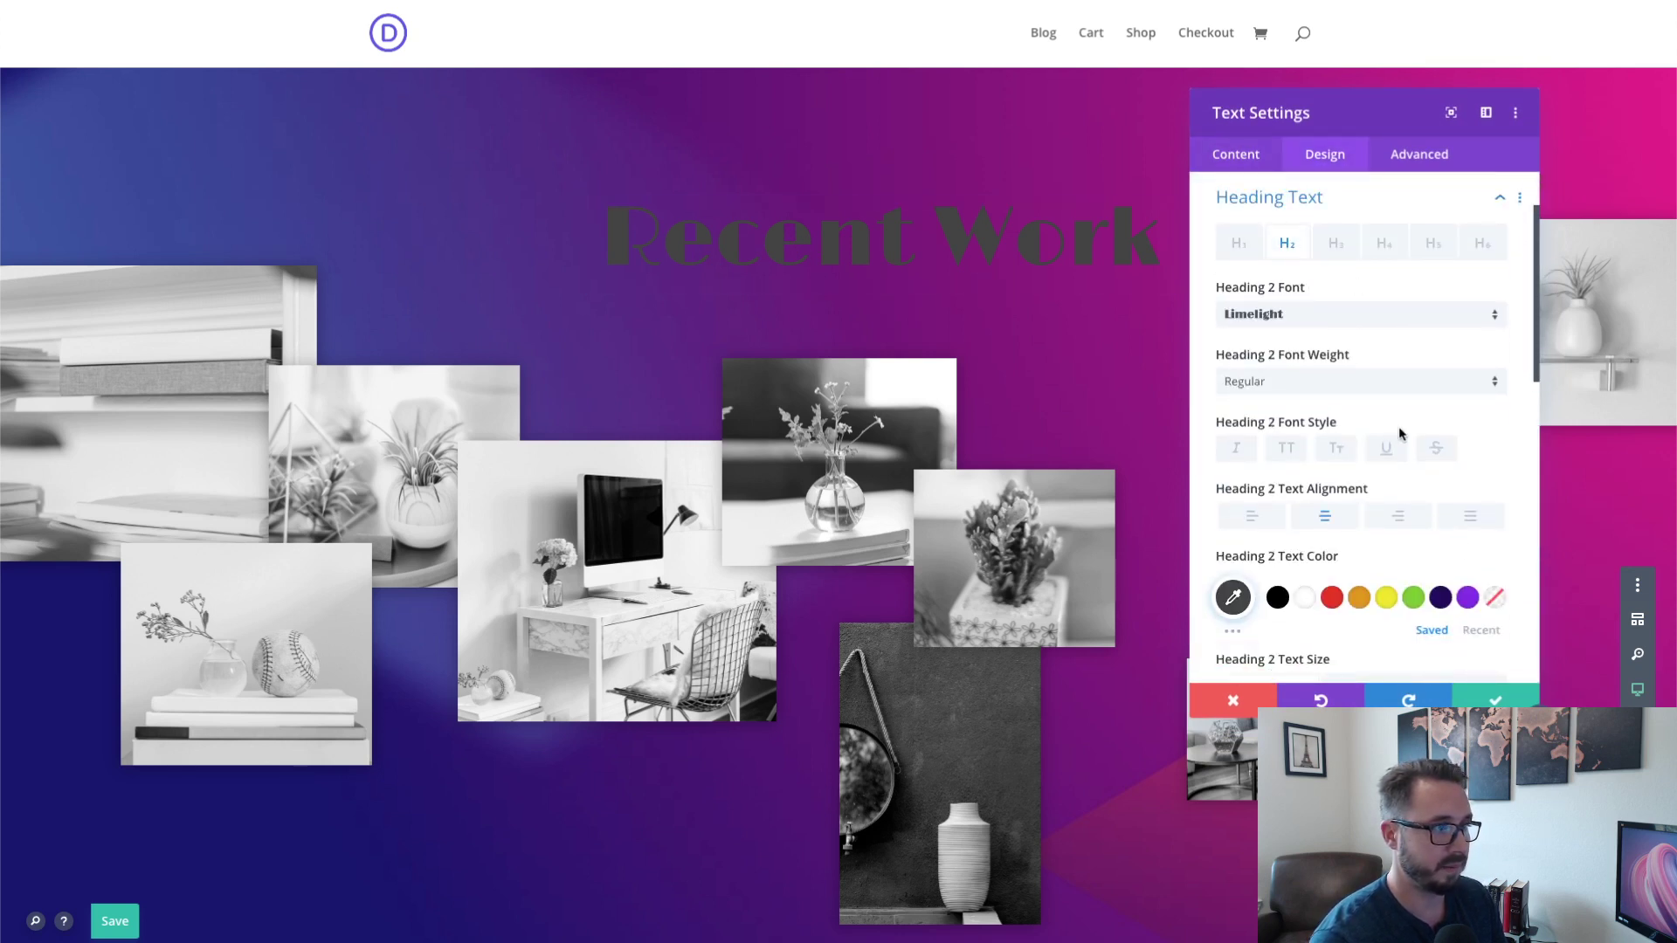
{"action": "left_click", "coordinate": [1441, 598]}
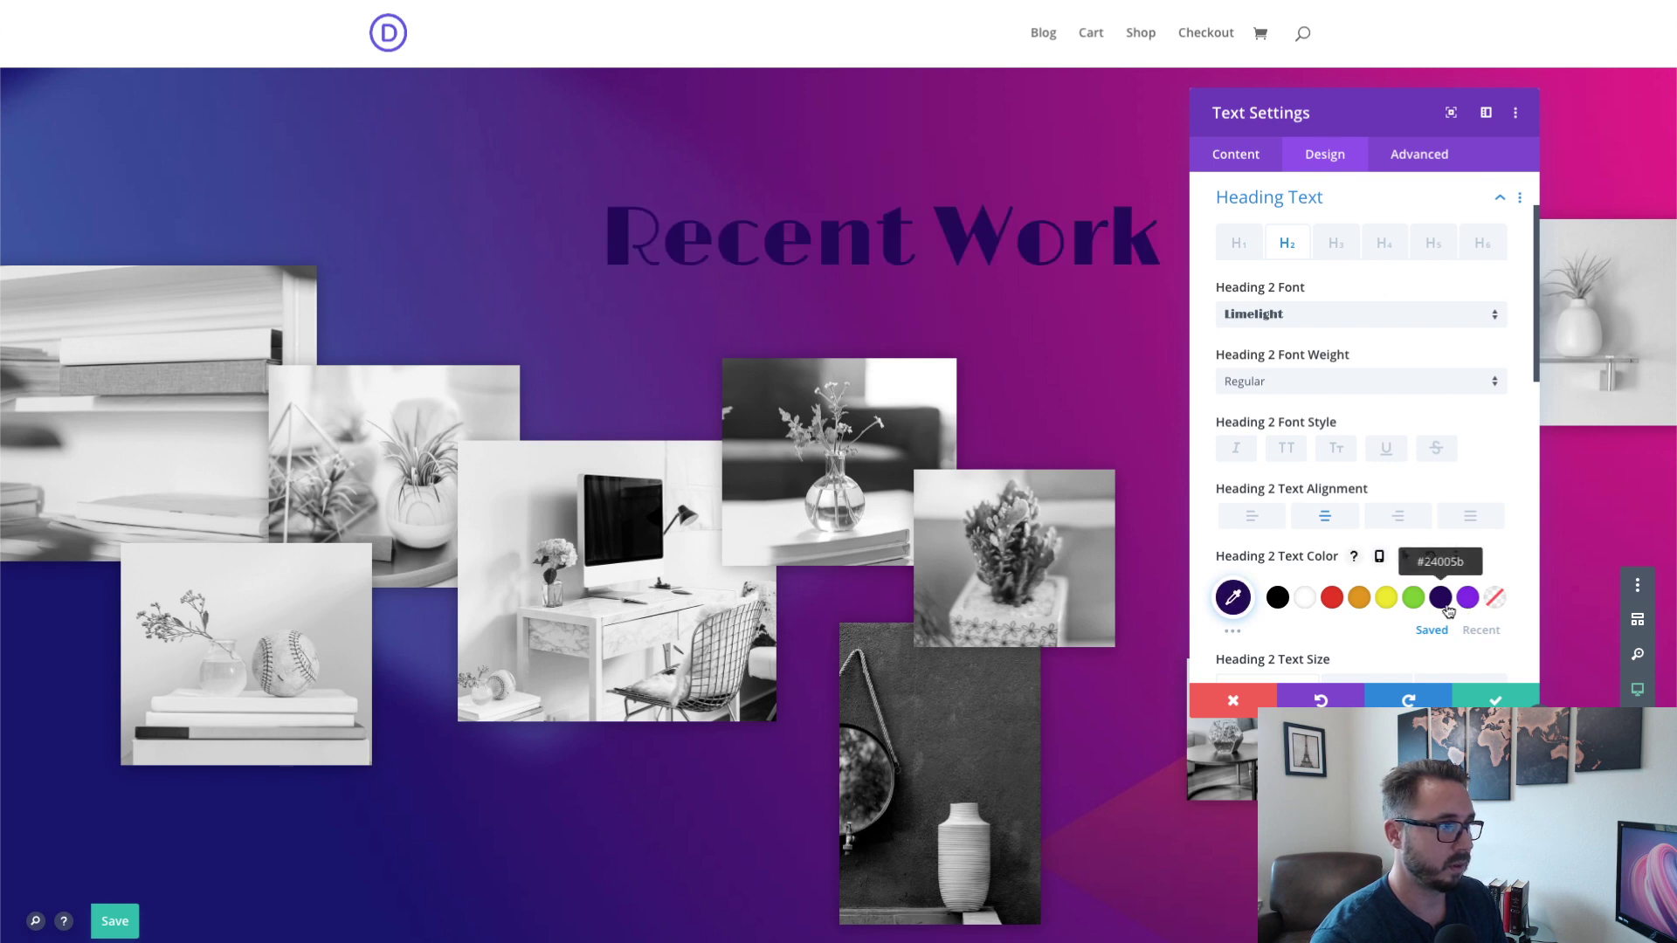
{"action": "left_click", "coordinate": [1490, 698]}
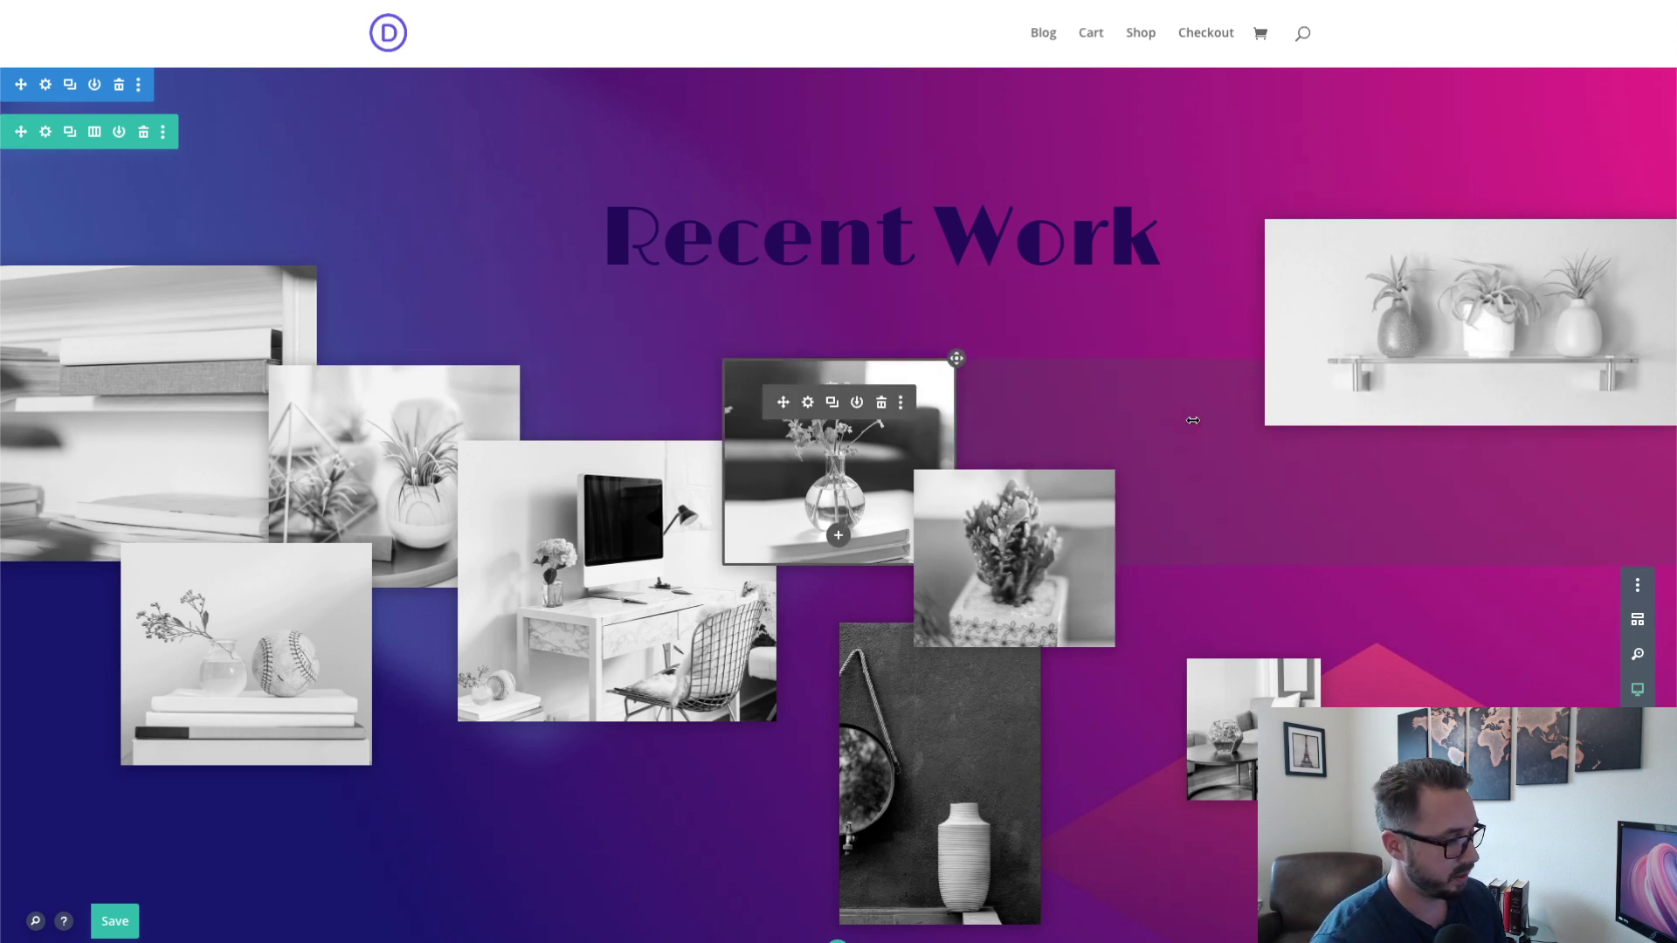
{"action": "key", "text": "ctrl+s"}
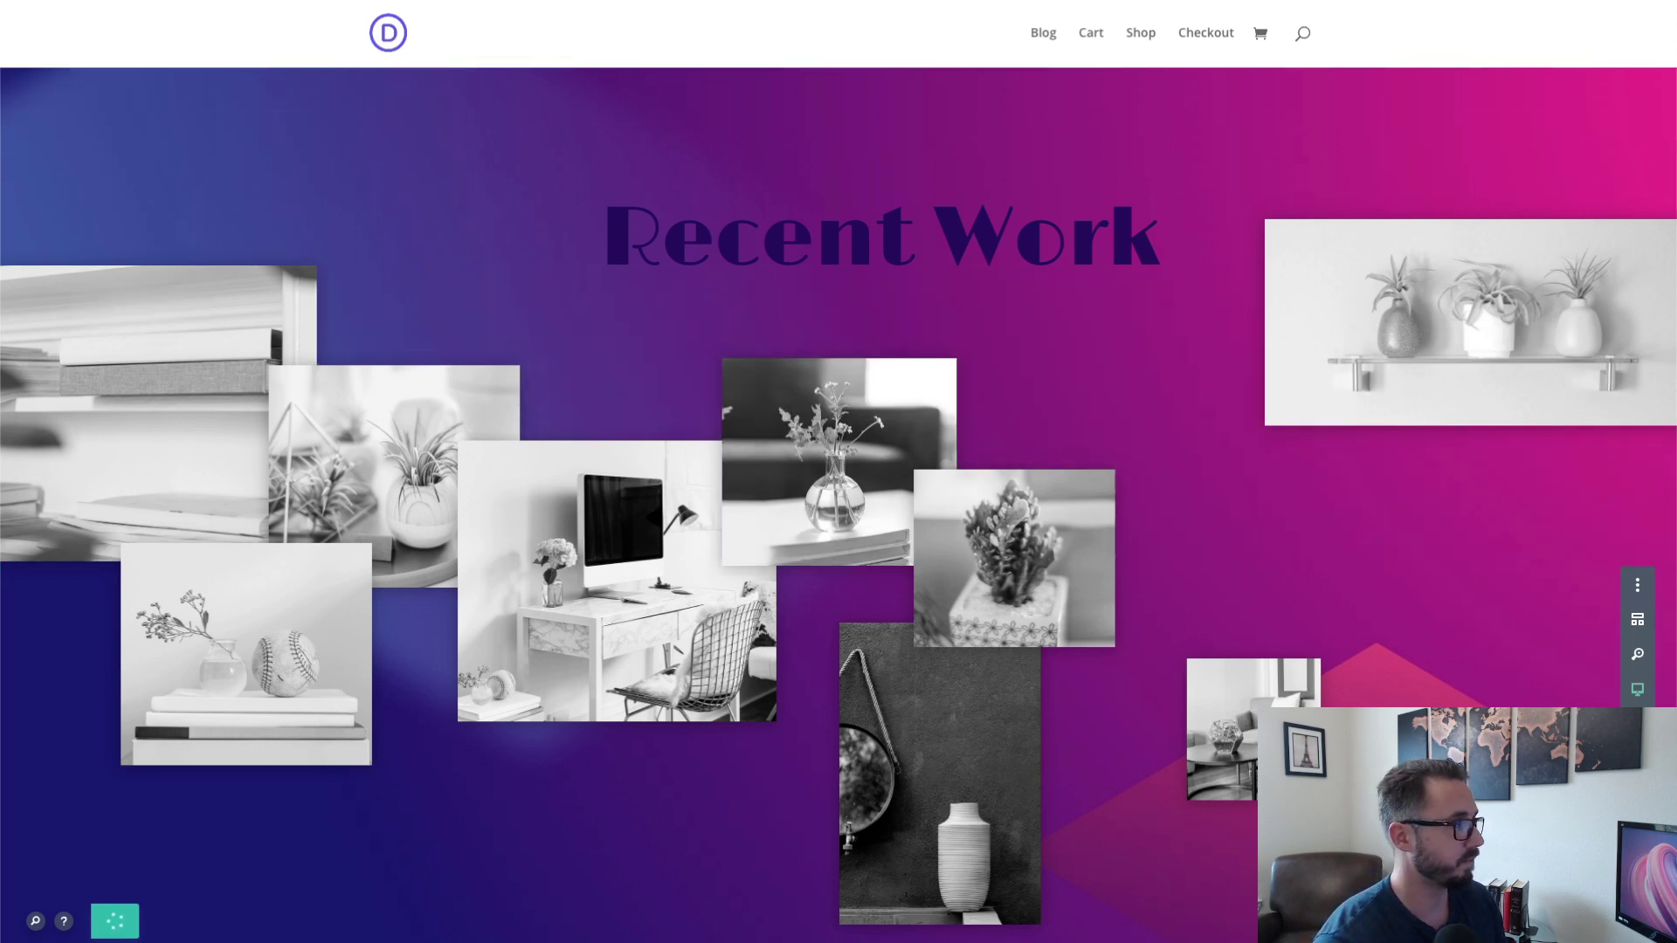
- Open the live page from the Exit Visual Builder link and check the images' hover effects and the cactus image's lightbox
{"action": "right_click", "coordinate": [486, 0]}
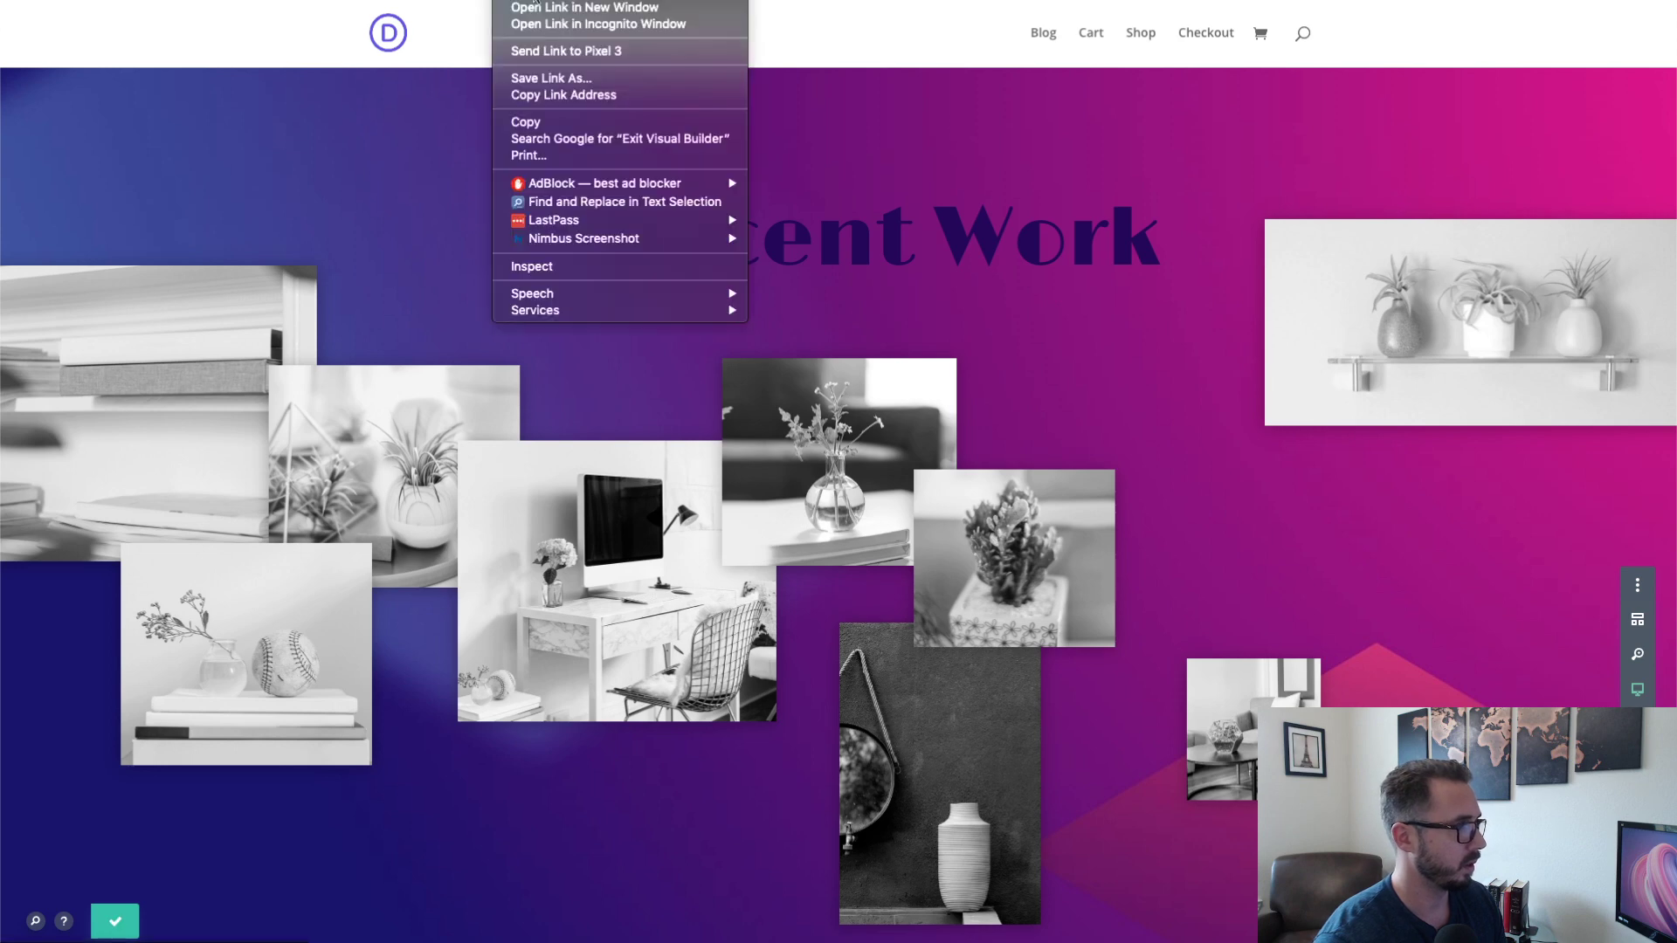
{"action": "left_click", "coordinate": [515, 0]}
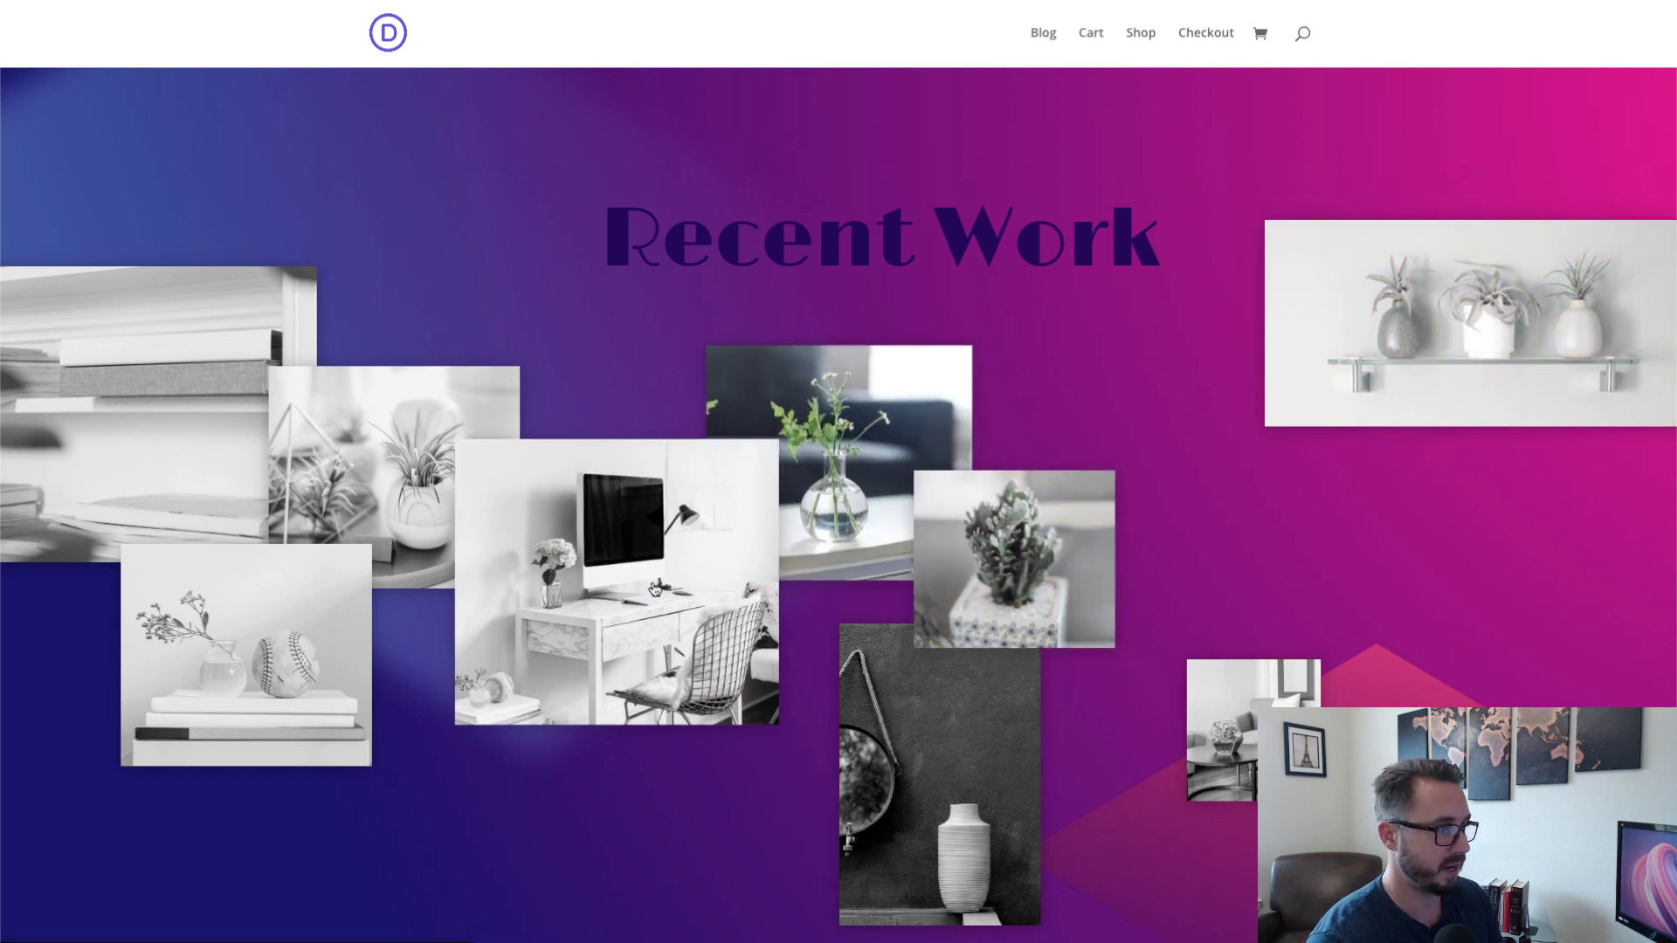
{"action": "scroll", "coordinate": [524, 559], "scroll_direction": "down", "scroll_amount": 1}
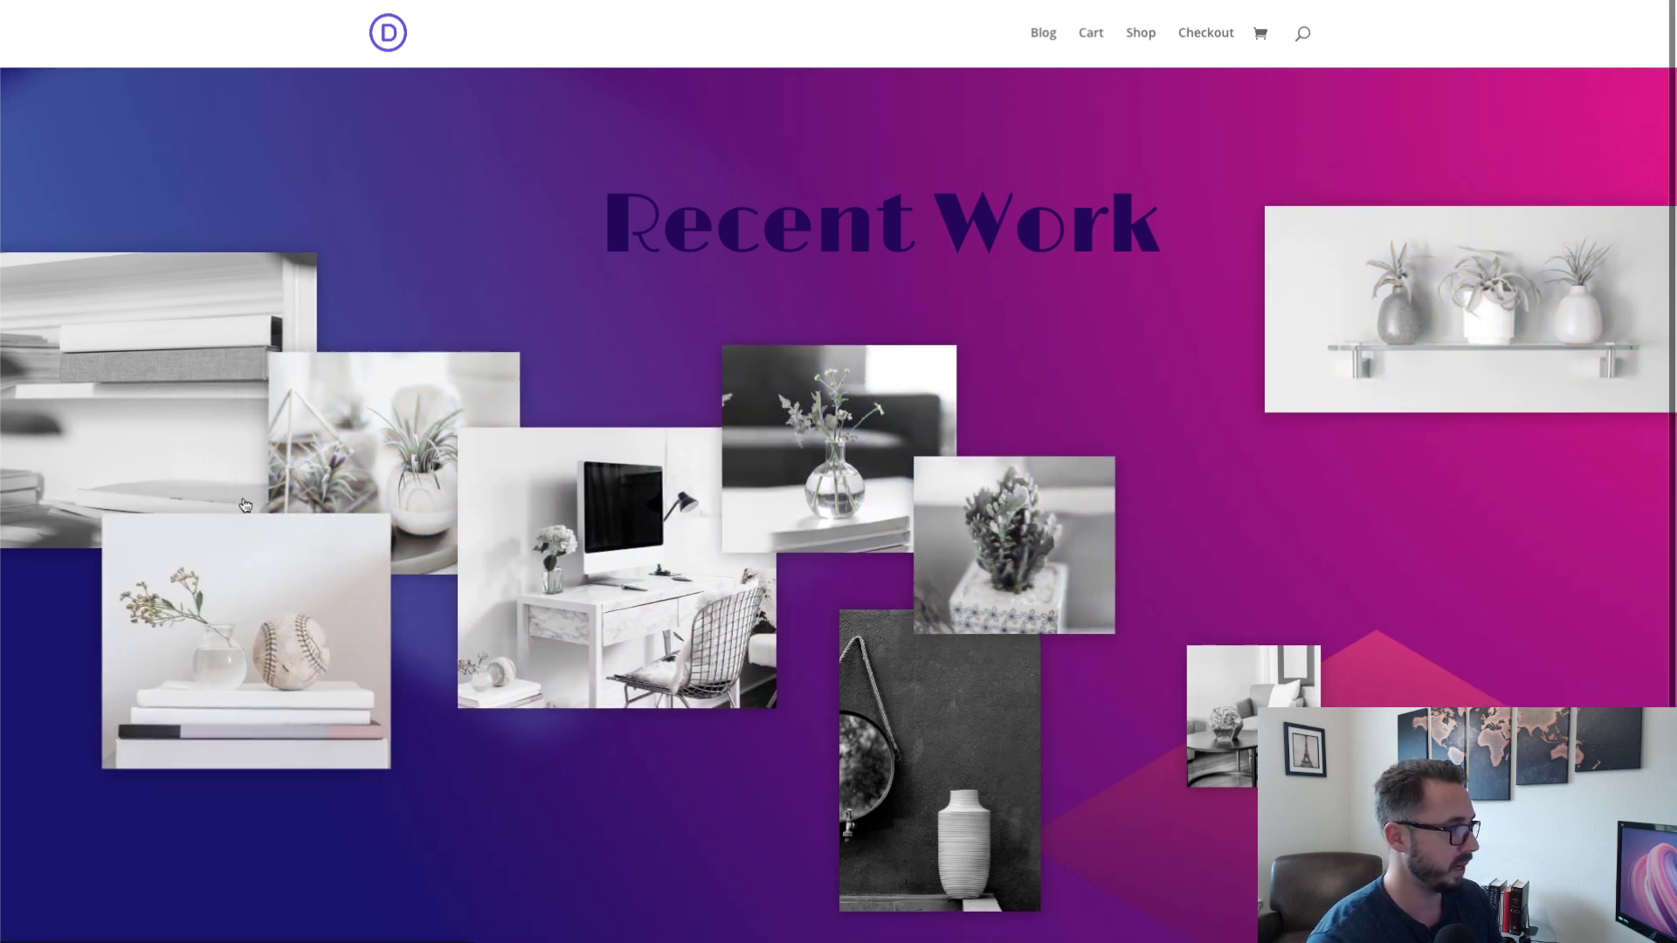
{"action": "left_click", "coordinate": [997, 538]}
{"action": "left_click", "coordinate": [1178, 133]}
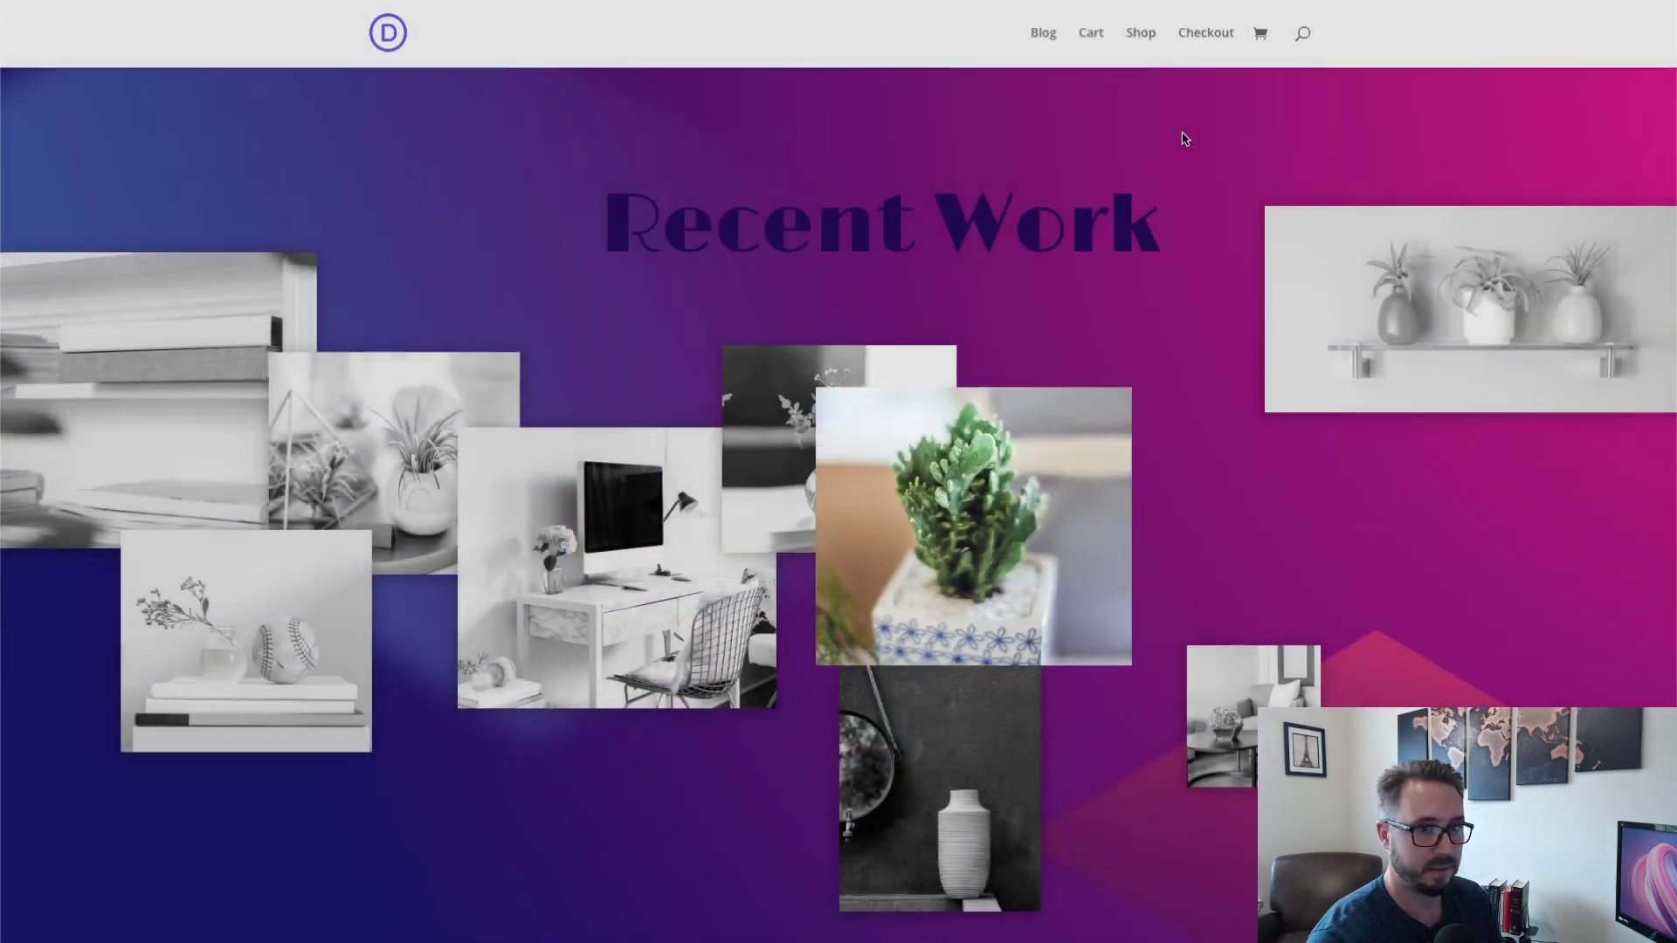
- Inspect the live page in Responsive device emulation and vary the viewport width to check how the collage scales
{"action": "right_click", "coordinate": [698, 155]}
{"action": "left_click", "coordinate": [772, 419]}
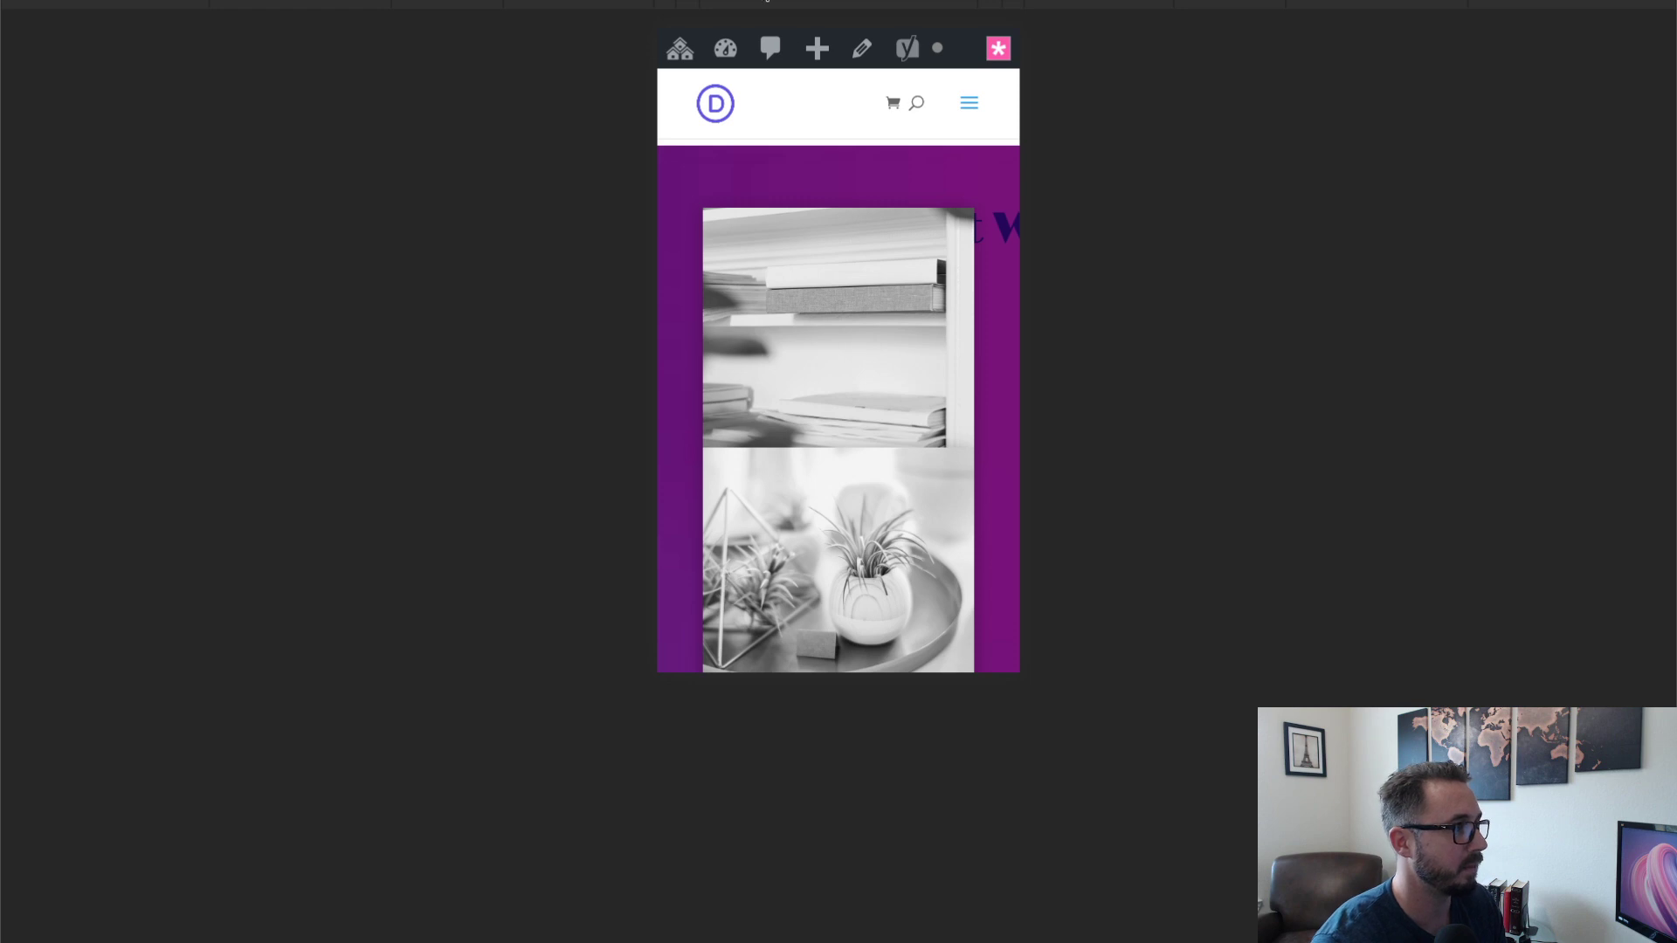
{"action": "left_click", "coordinate": [761, 2]}
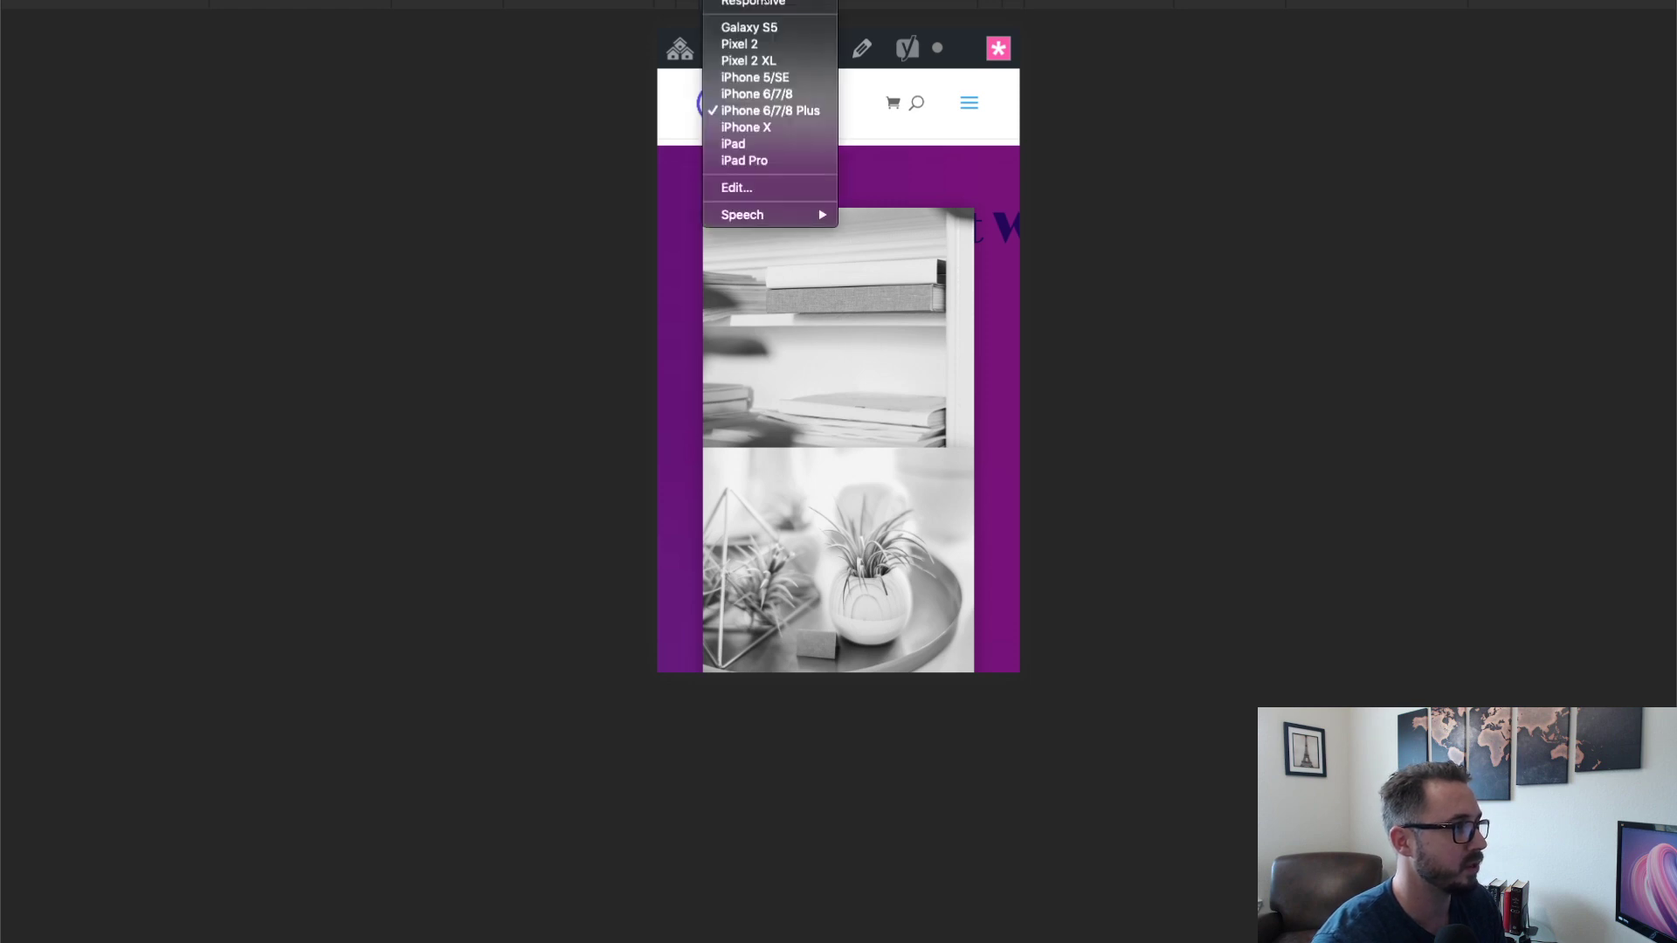
{"action": "left_click", "coordinate": [760, 2]}
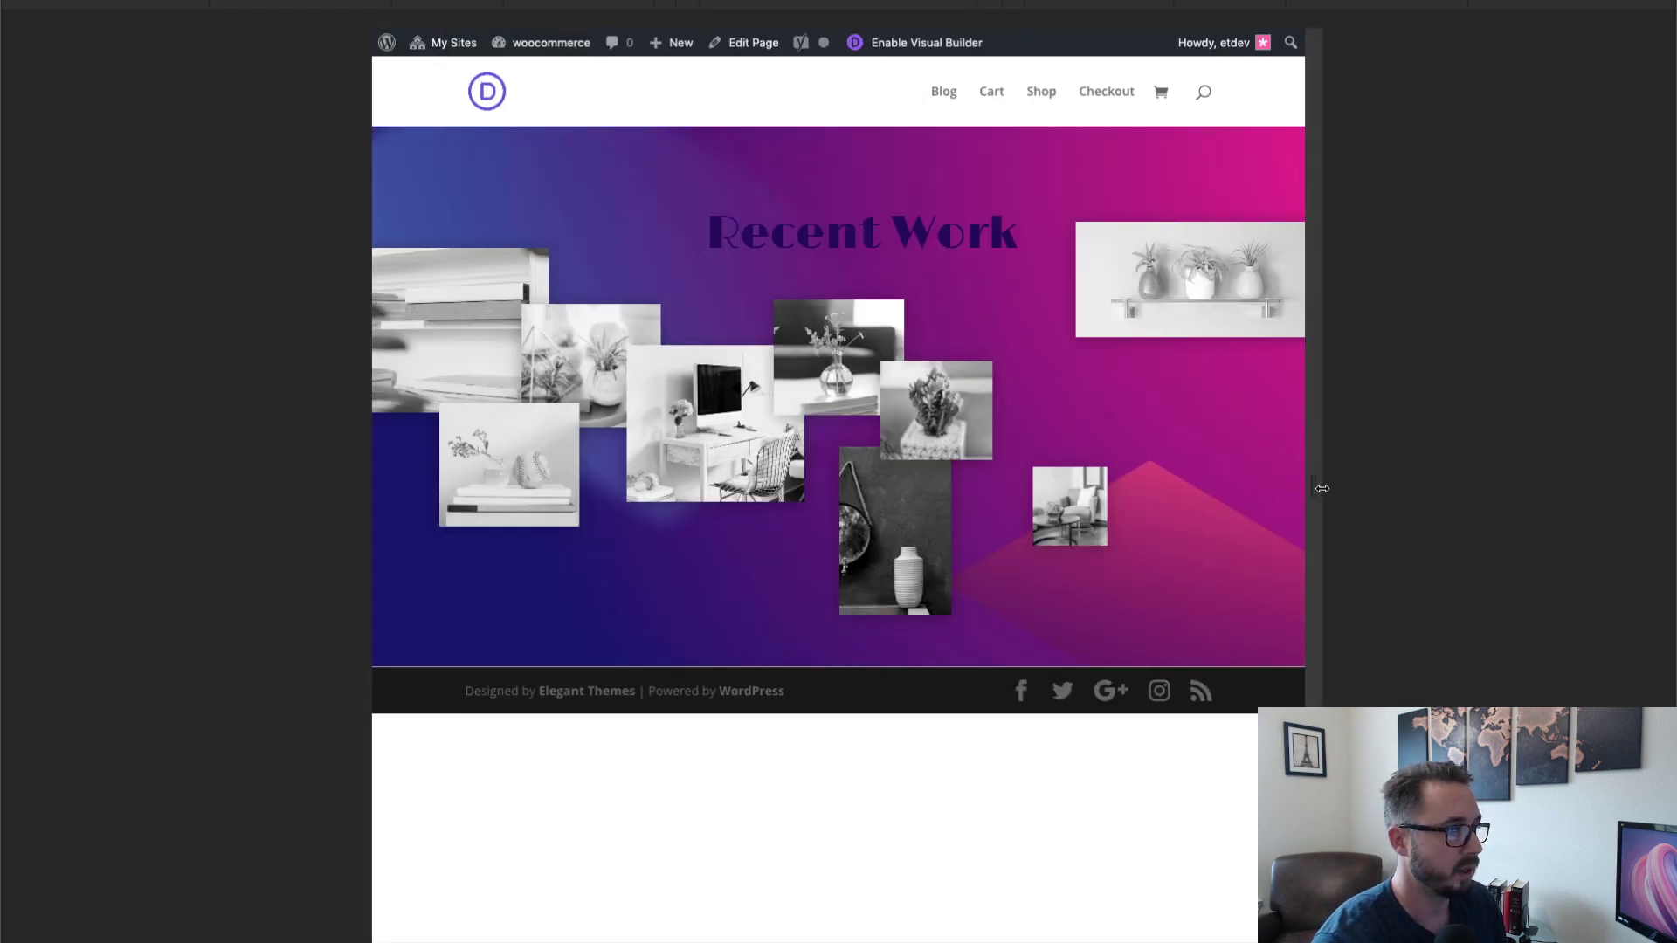
{"action": "left_click_drag", "start_coordinate": [1320, 490], "coordinate": [1494, 464]}
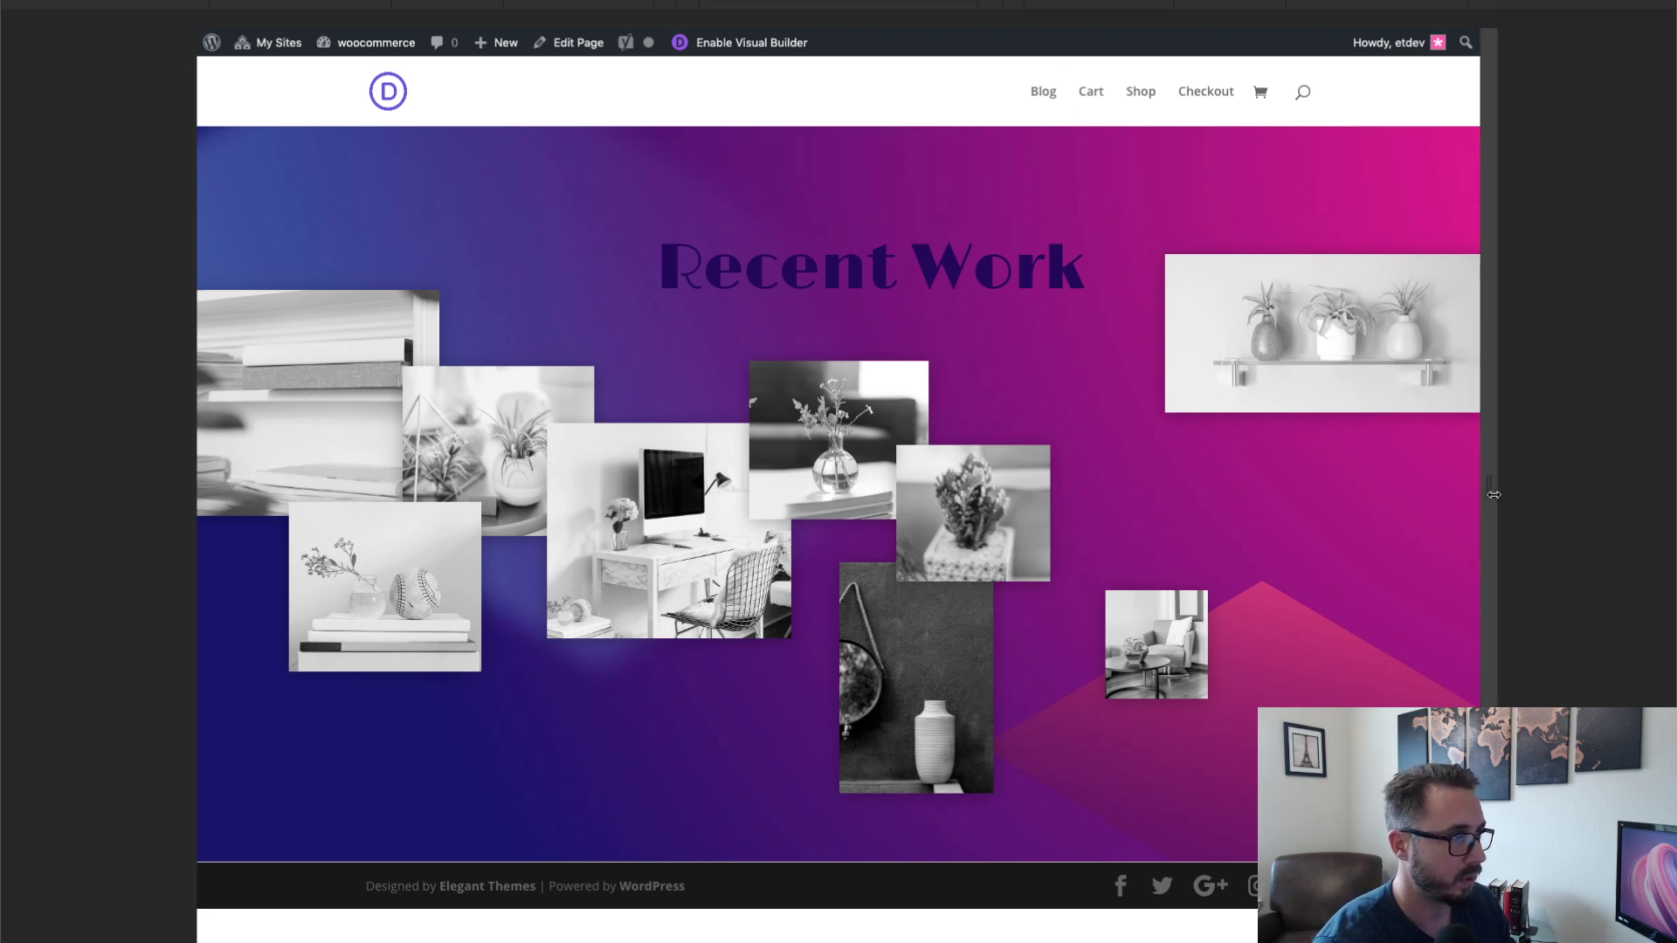
{"action": "left_click_drag", "start_coordinate": [1460, 495], "coordinate": [1389, 487]}
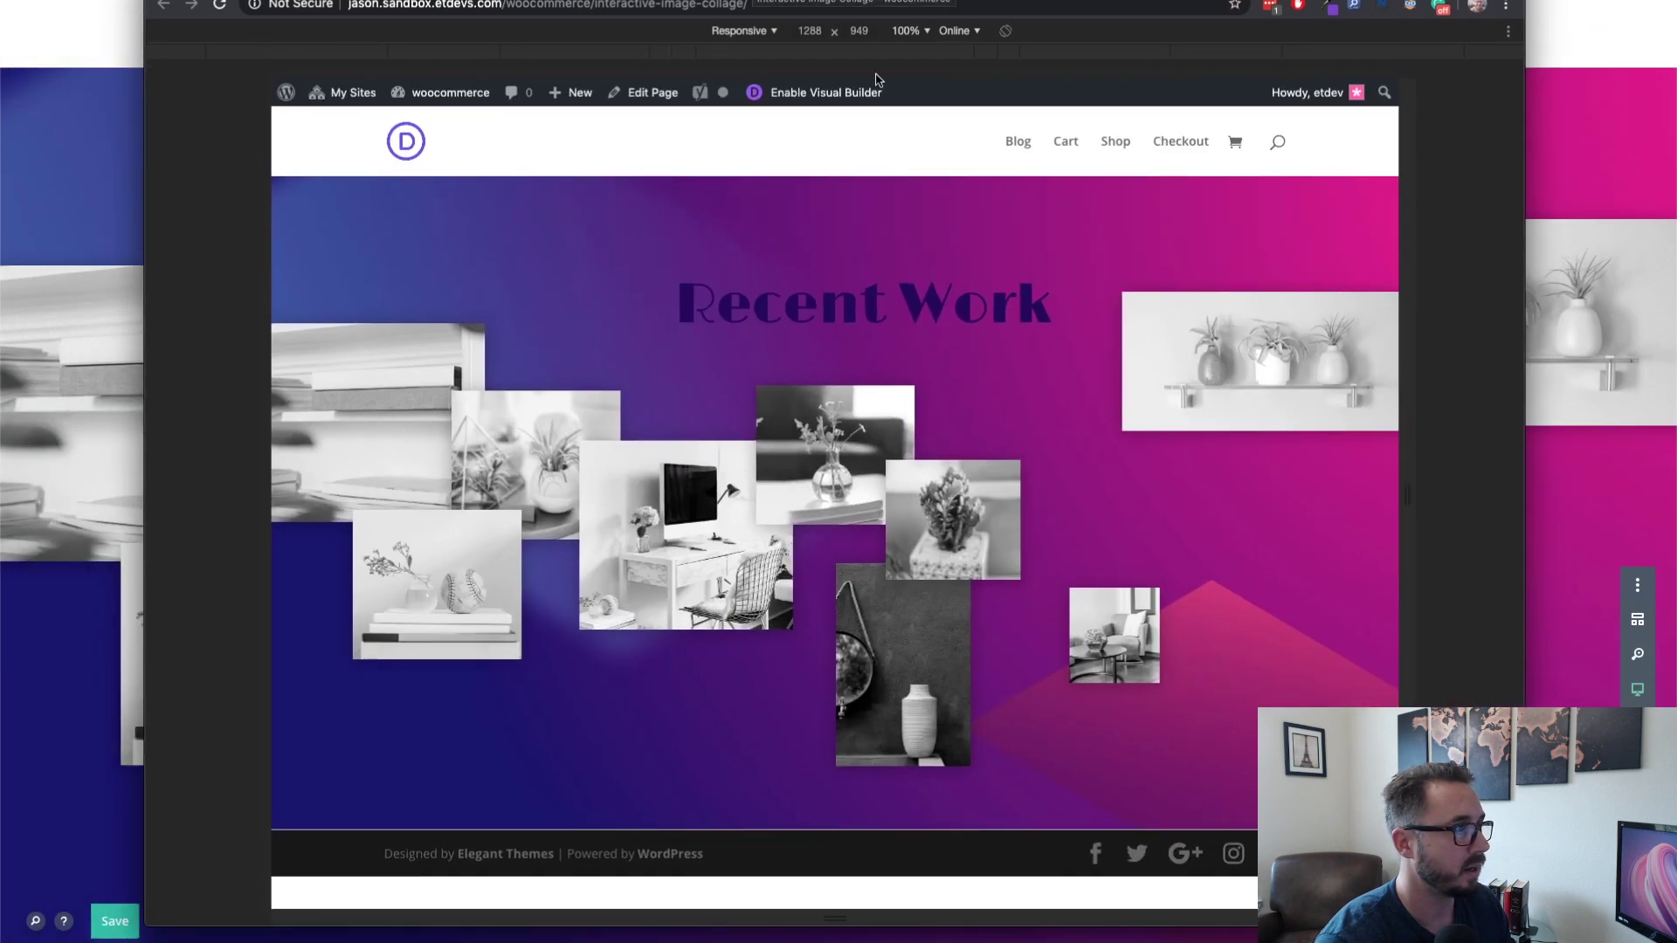
- Turn off device emulation, reposition the browser window, and resize it to check the collage's scaling
{"action": "left_click", "coordinate": [765, 33]}
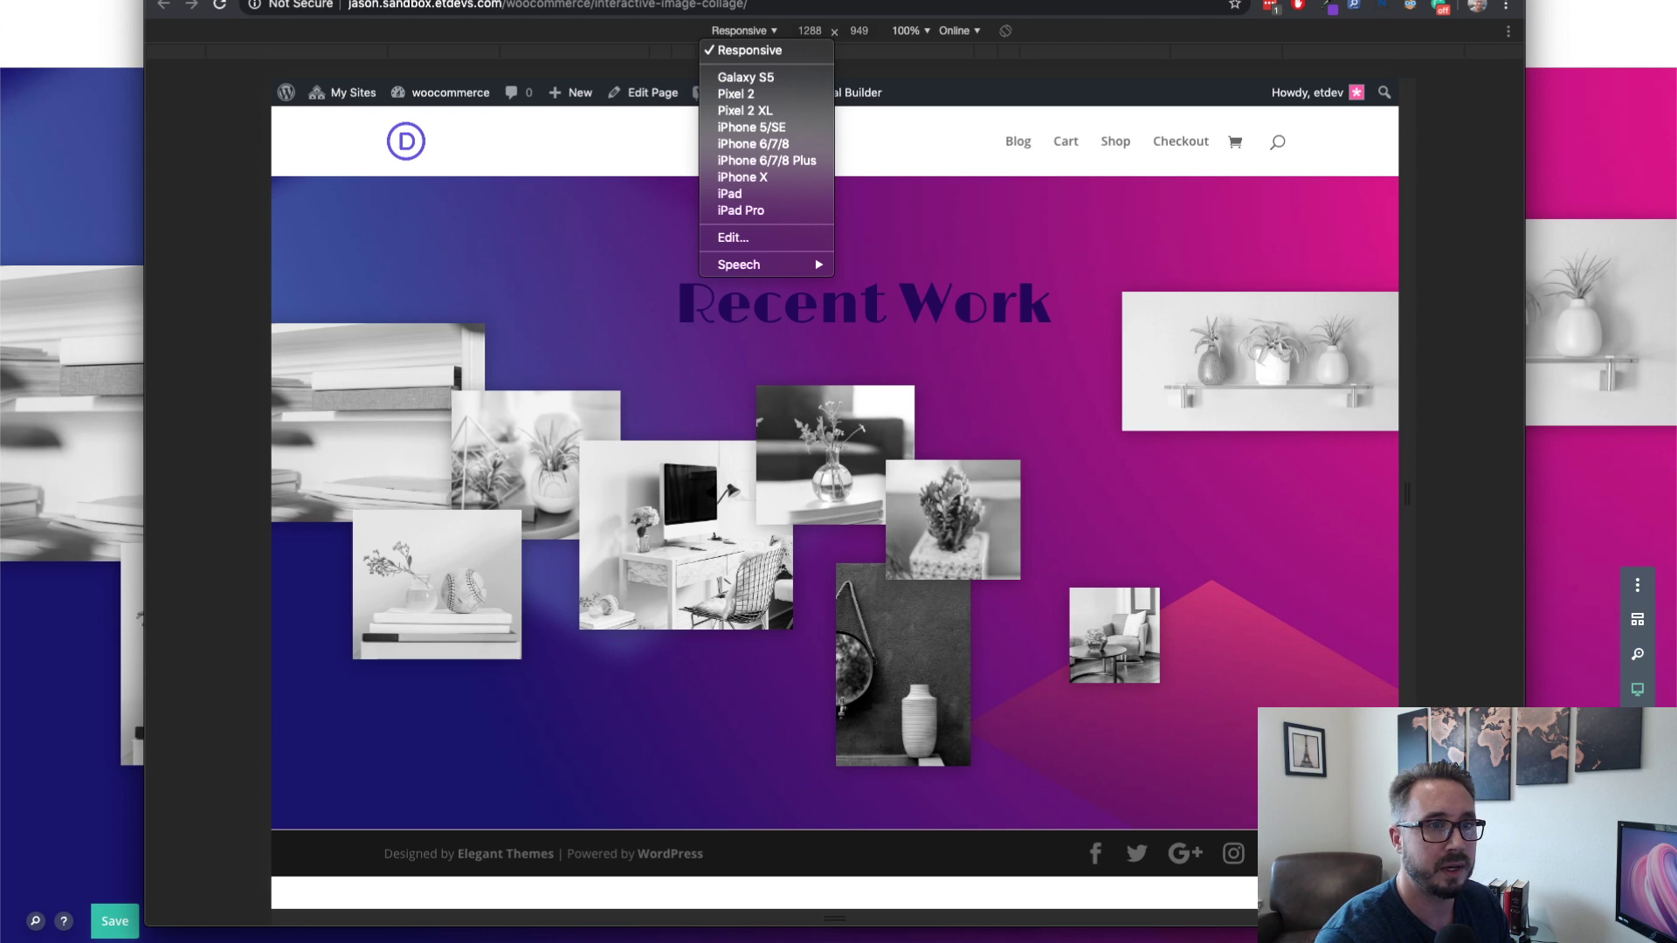
{"action": "key", "text": "Escape"}
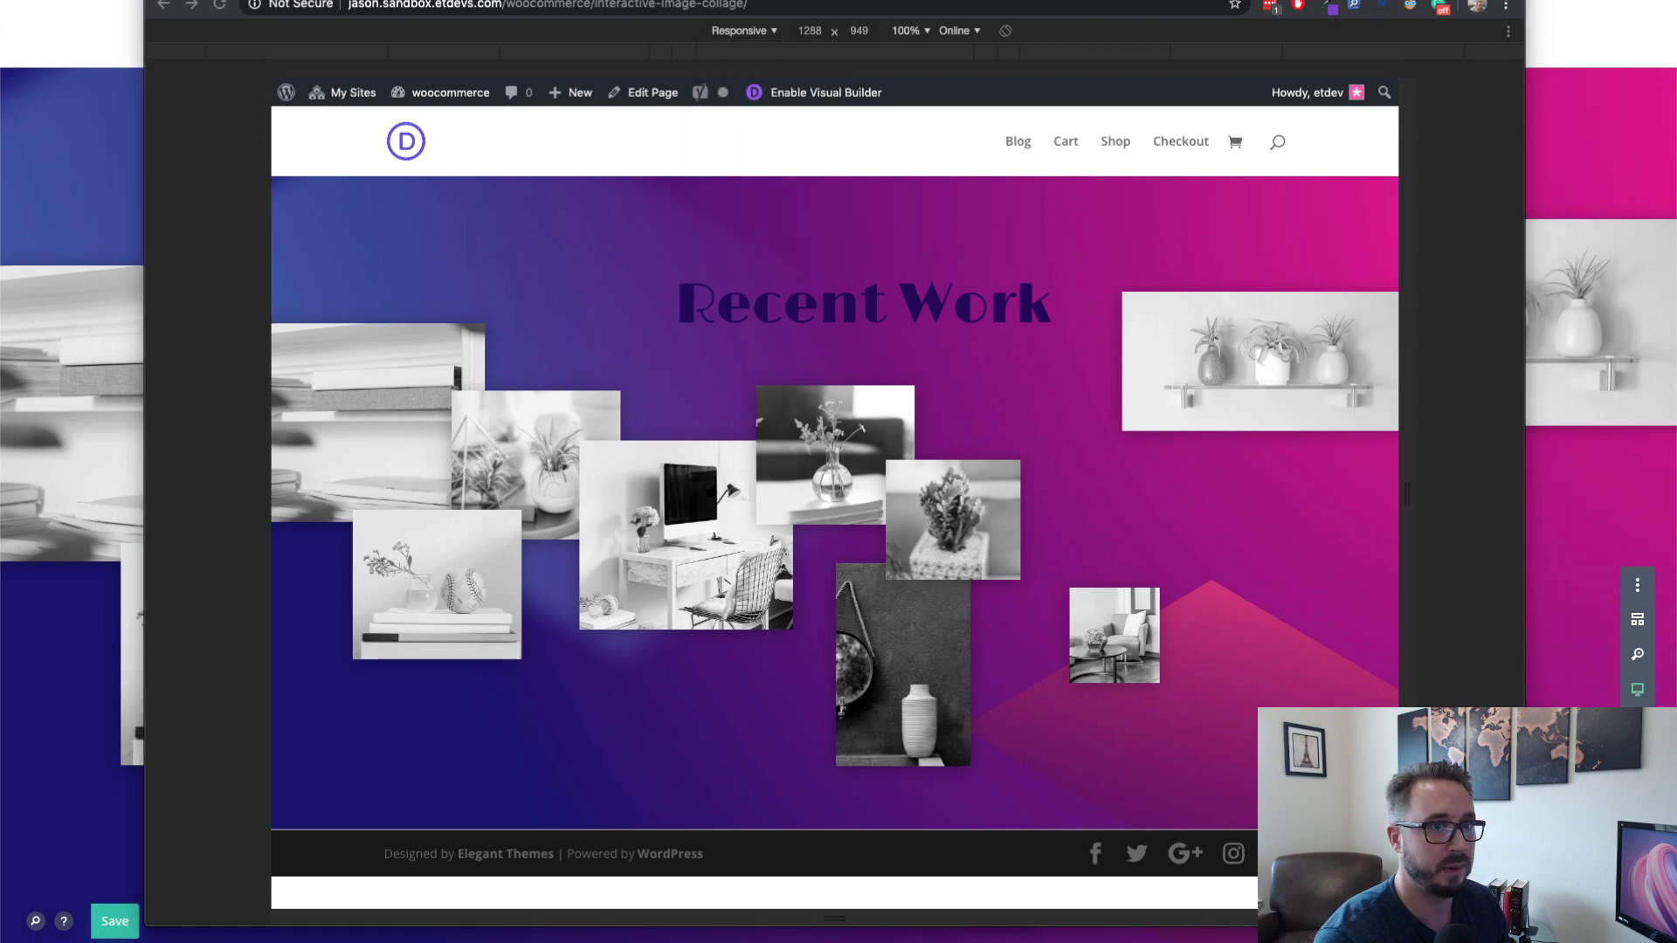
{"action": "key", "text": "super+shift+m"}
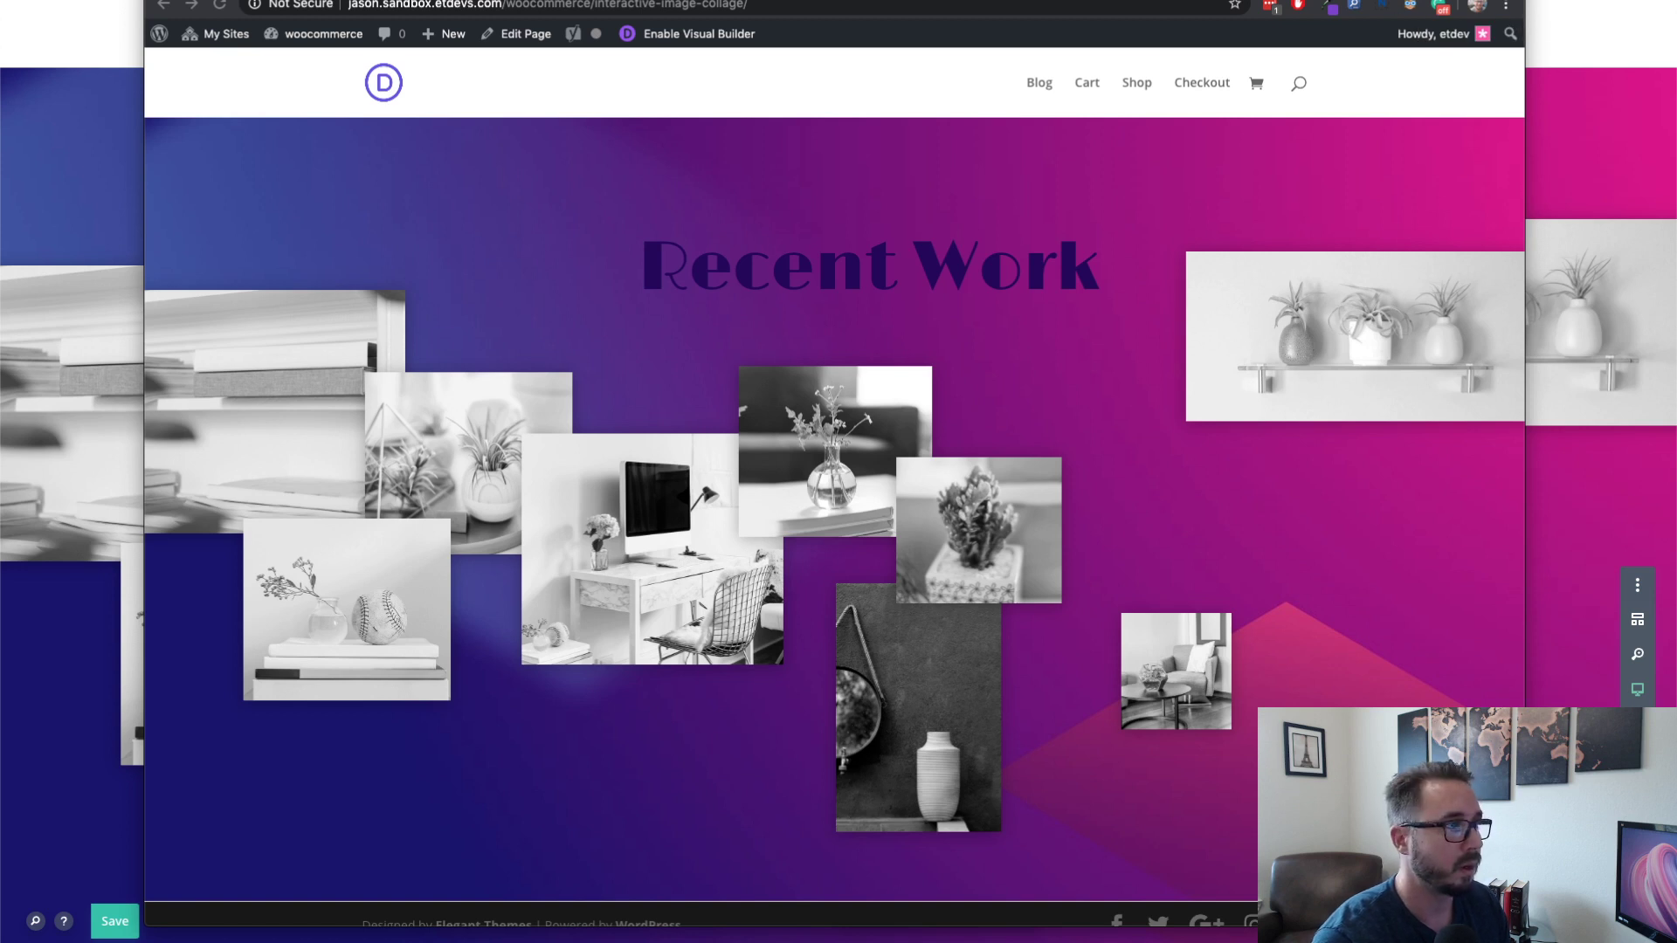
{"action": "mouse_move", "coordinate": [1222, 0]}
{"action": "left_mouse_down"}
{"action": "mouse_move", "coordinate": [1205, 0]}
{"action": "mouse_move", "coordinate": [1214, 22]}
{"action": "mouse_move", "coordinate": [1251, 15]}
{"action": "left_mouse_up"}
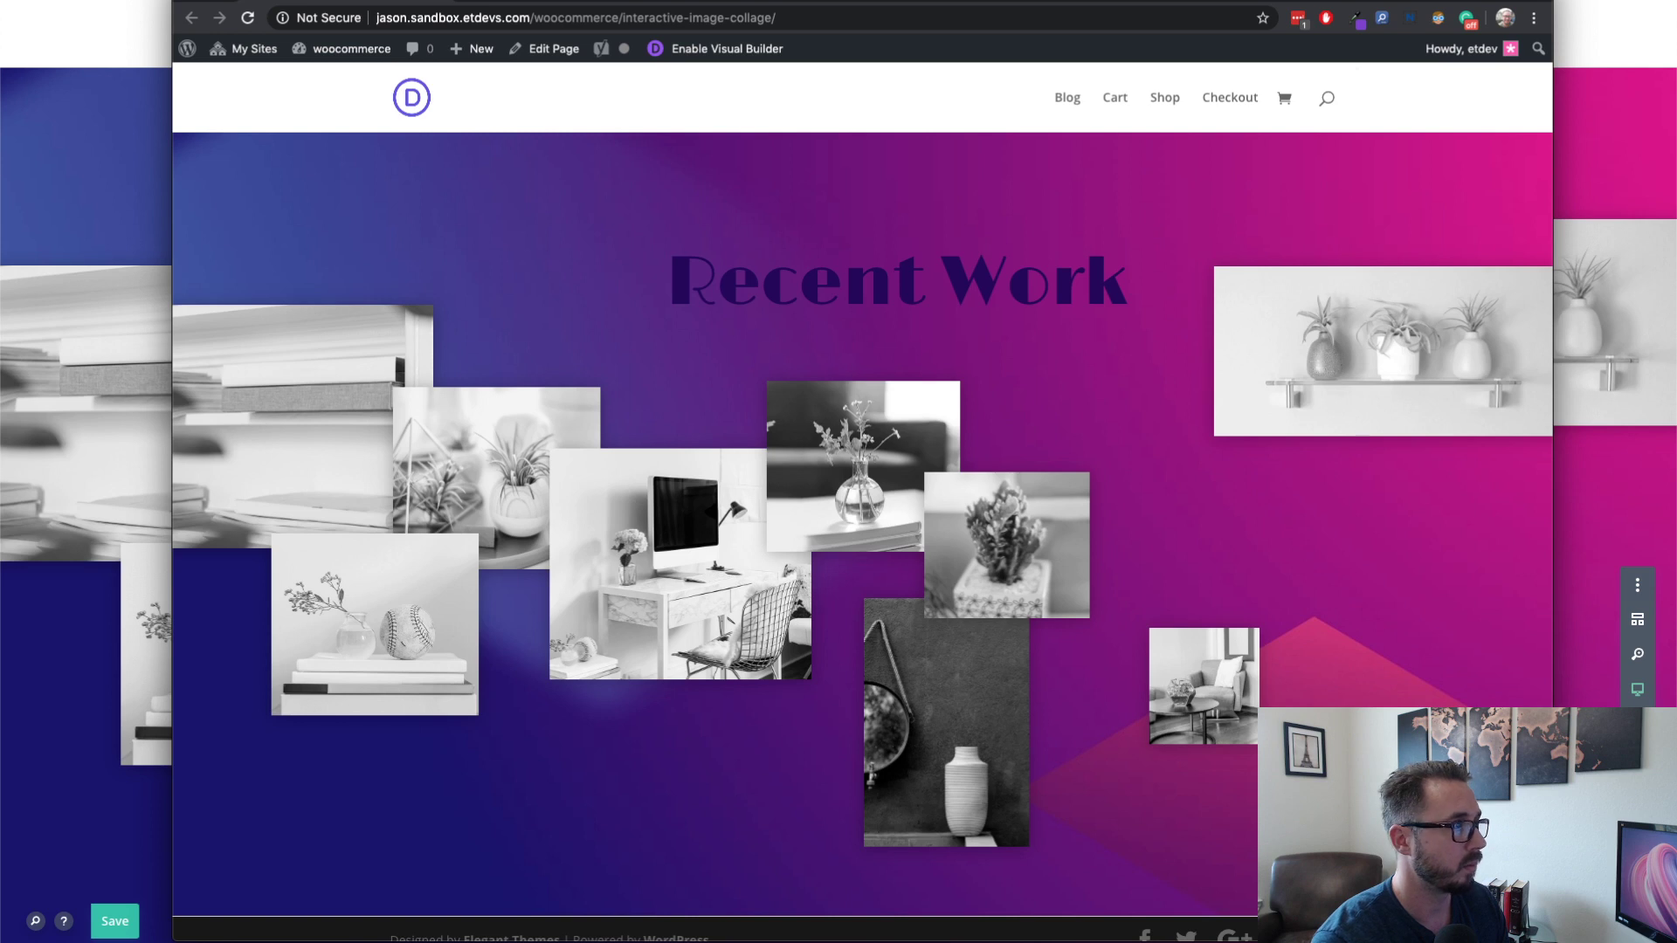
{"action": "mouse_move", "coordinate": [1538, 123]}
{"action": "left_mouse_down"}
{"action": "mouse_move", "coordinate": [812, 137]}
{"action": "mouse_move", "coordinate": [1015, 157]}
{"action": "mouse_move", "coordinate": [1541, 150]}
{"action": "left_mouse_up"}
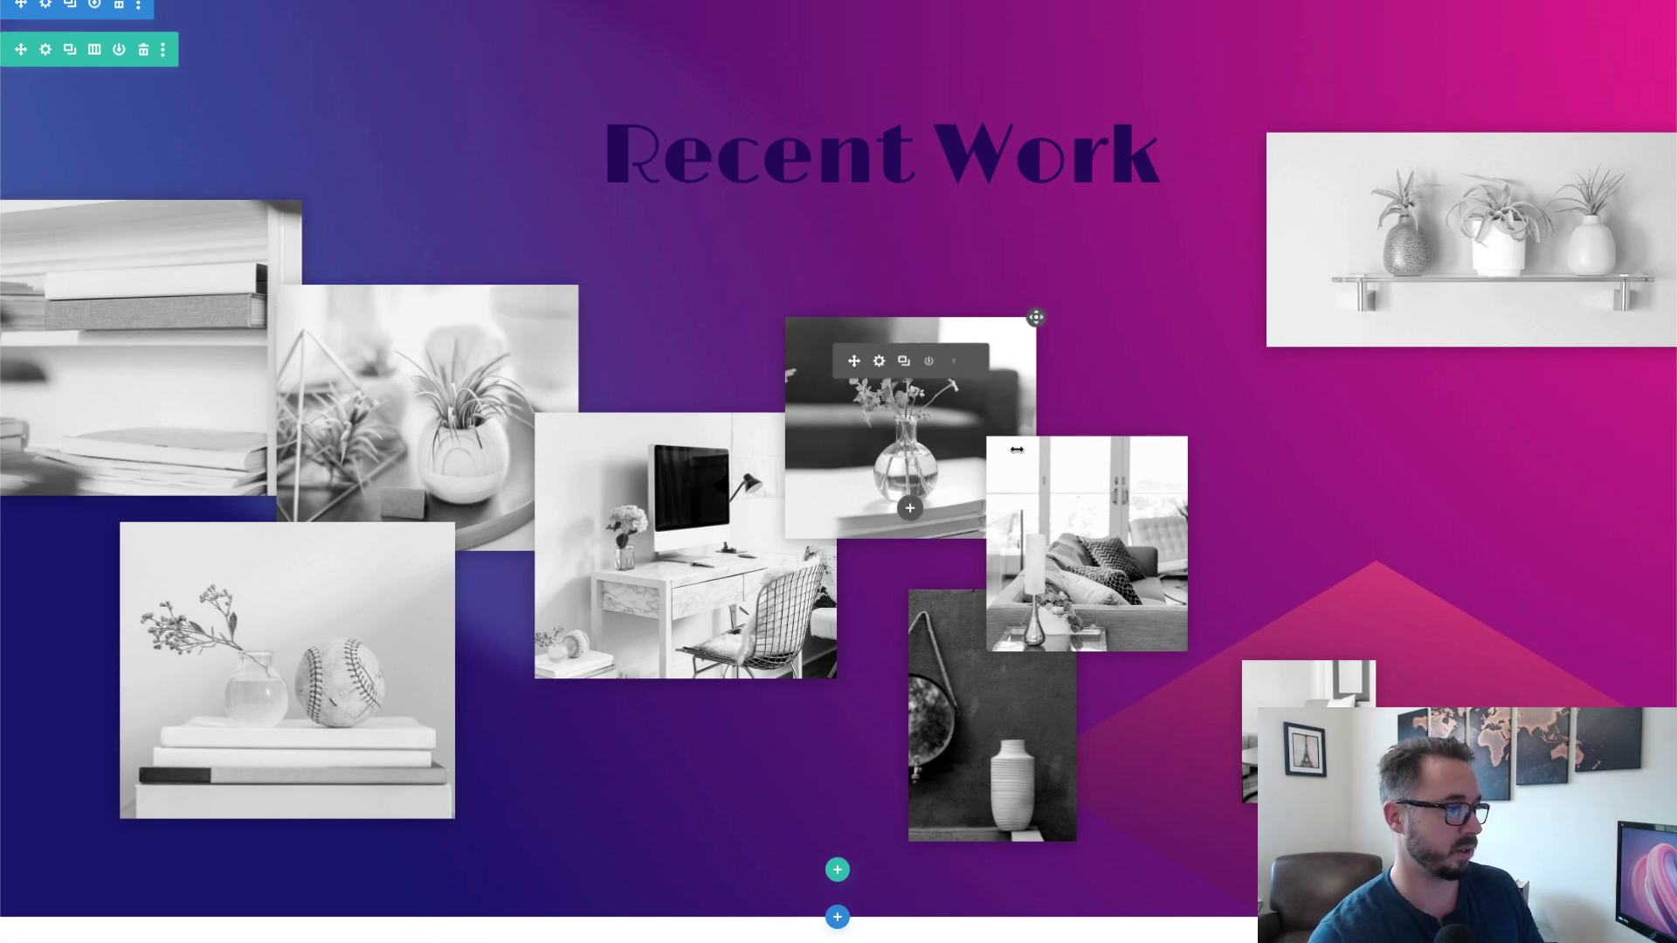
- Review the bookshelf image's width and max width sizing for desktop, tablet and phone, and close its settings
{"action": "mouse_move", "coordinate": [131, 272]}
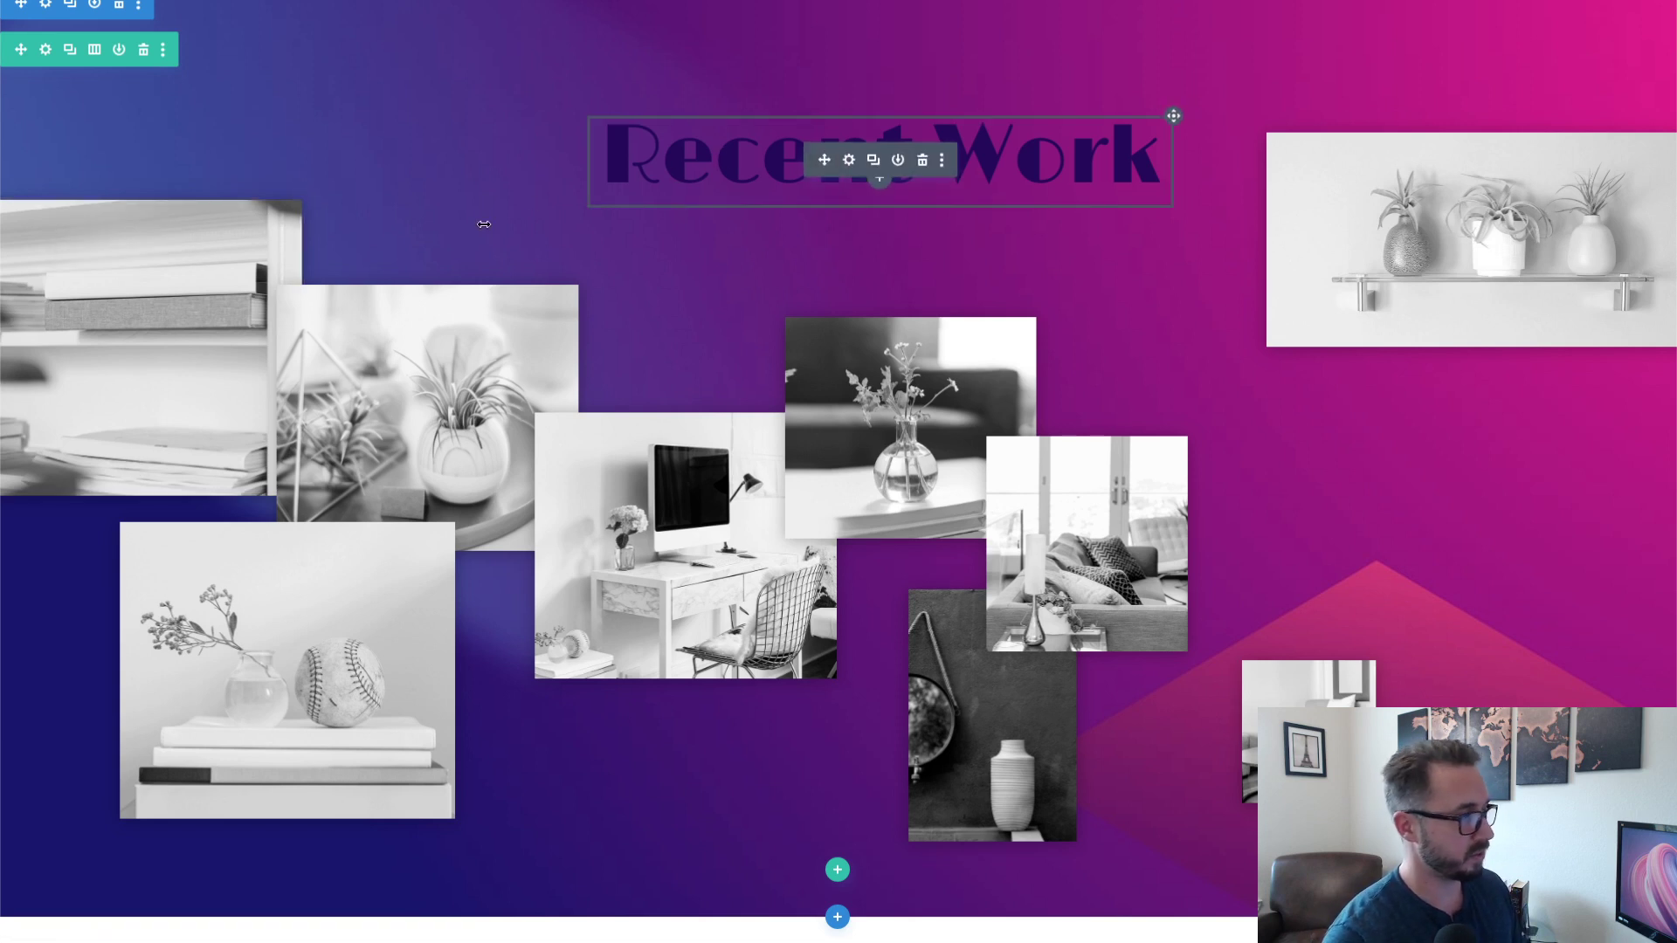
{"action": "left_click", "coordinate": [104, 247]}
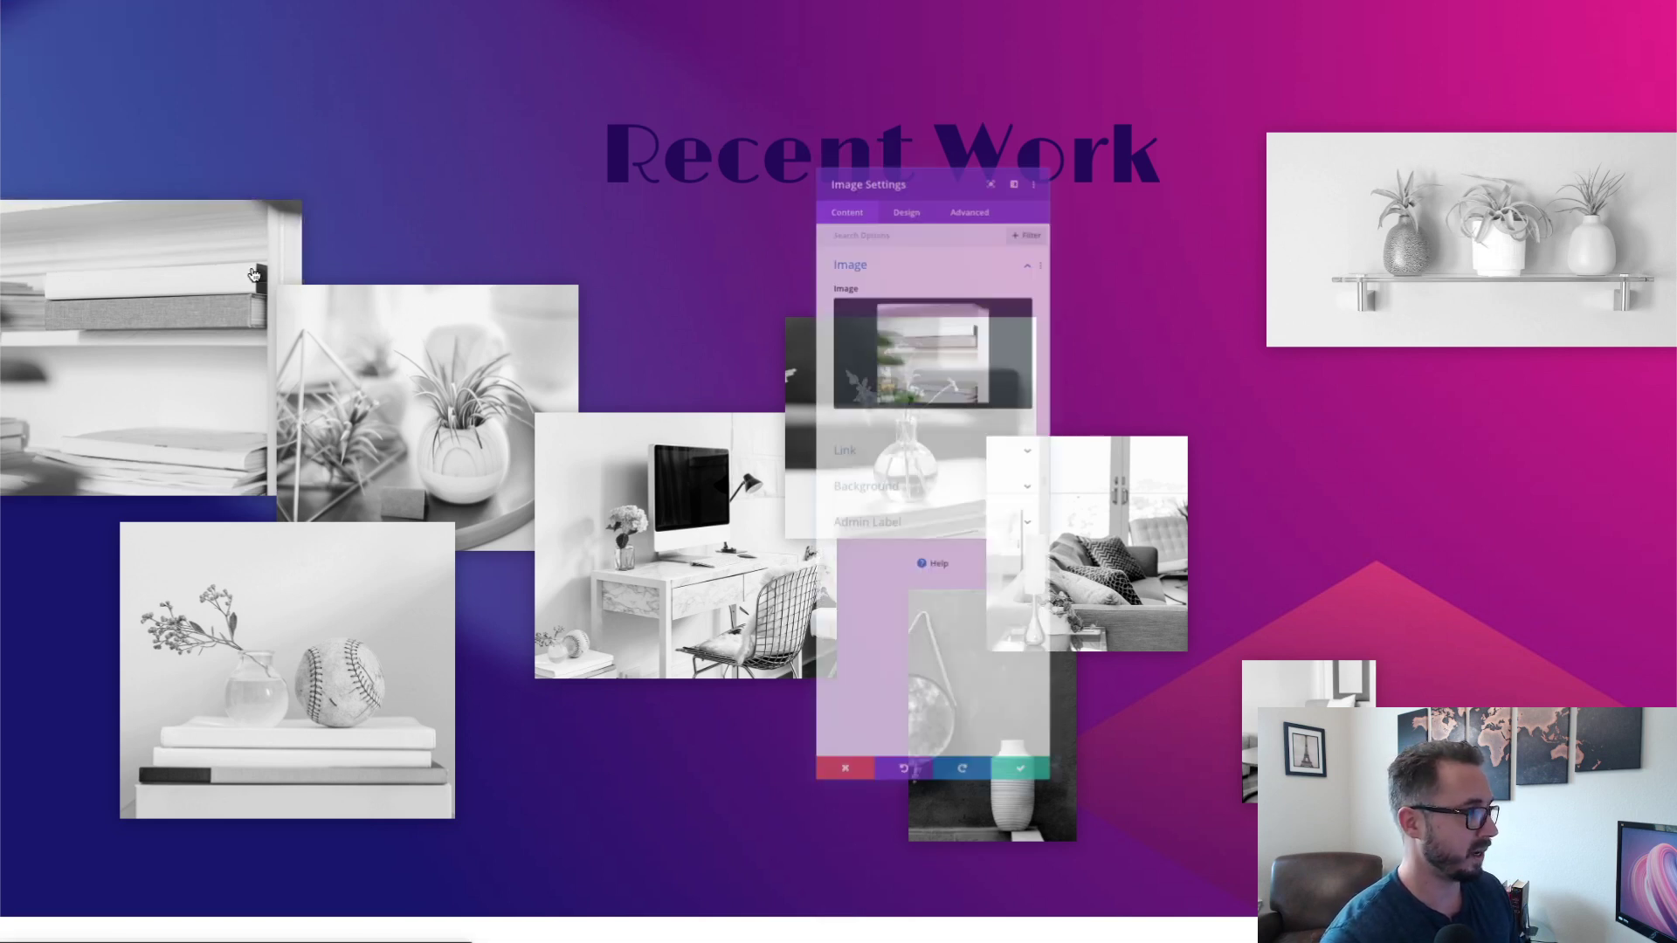
{"action": "left_click", "coordinate": [901, 94]}
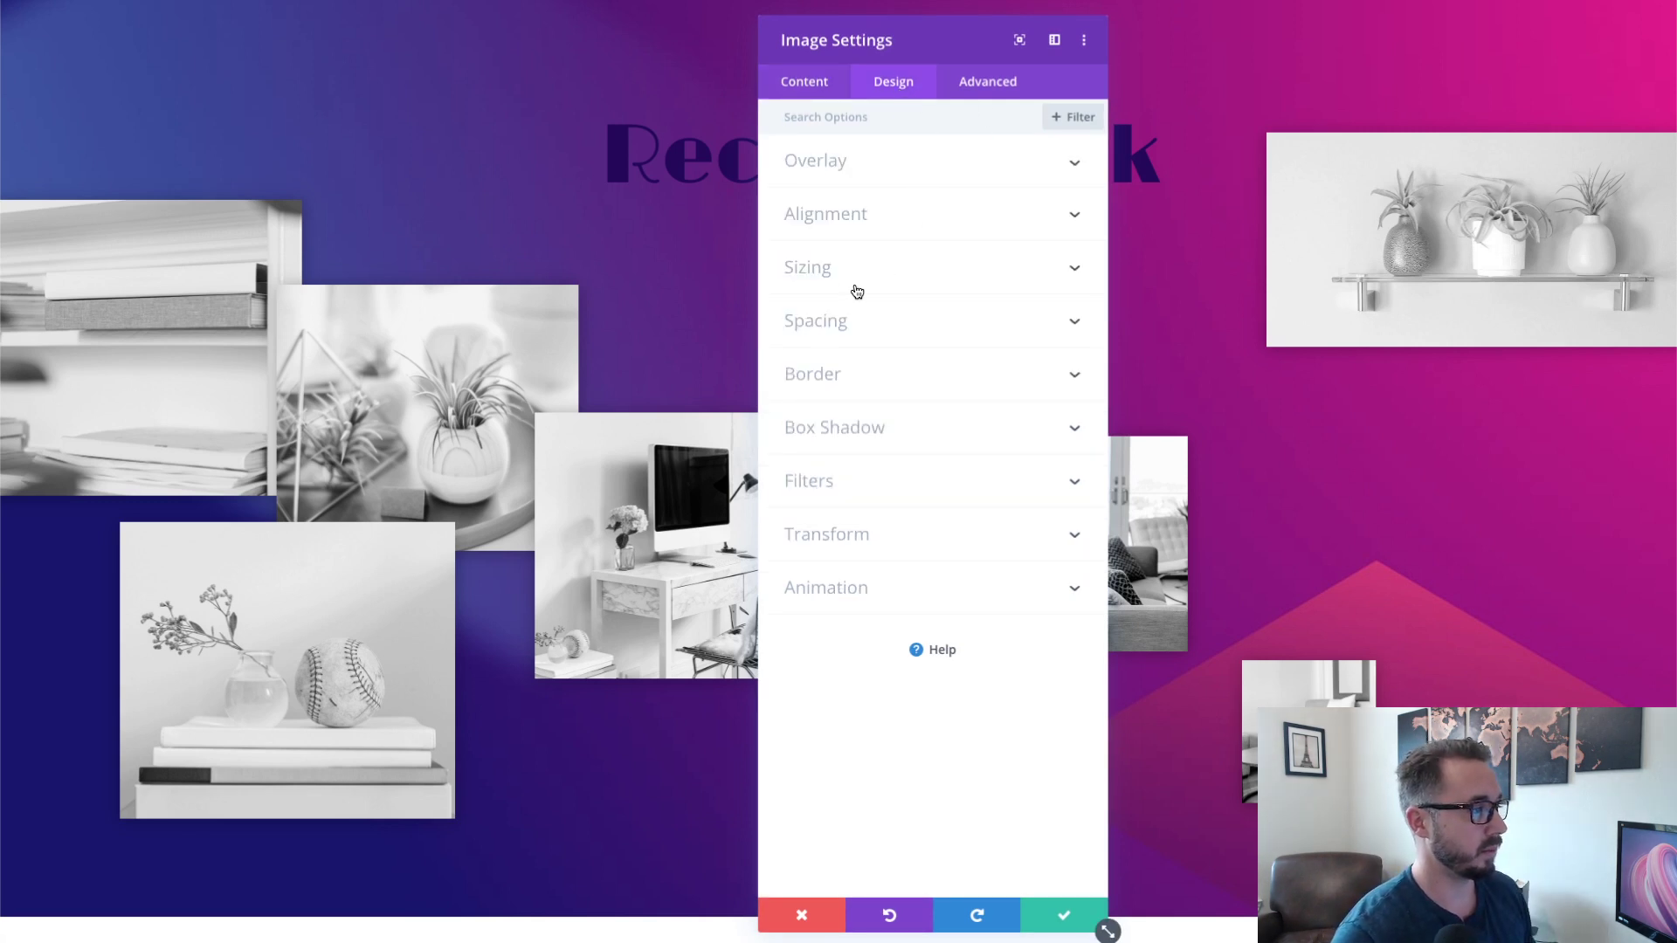
{"action": "left_click", "coordinate": [881, 275]}
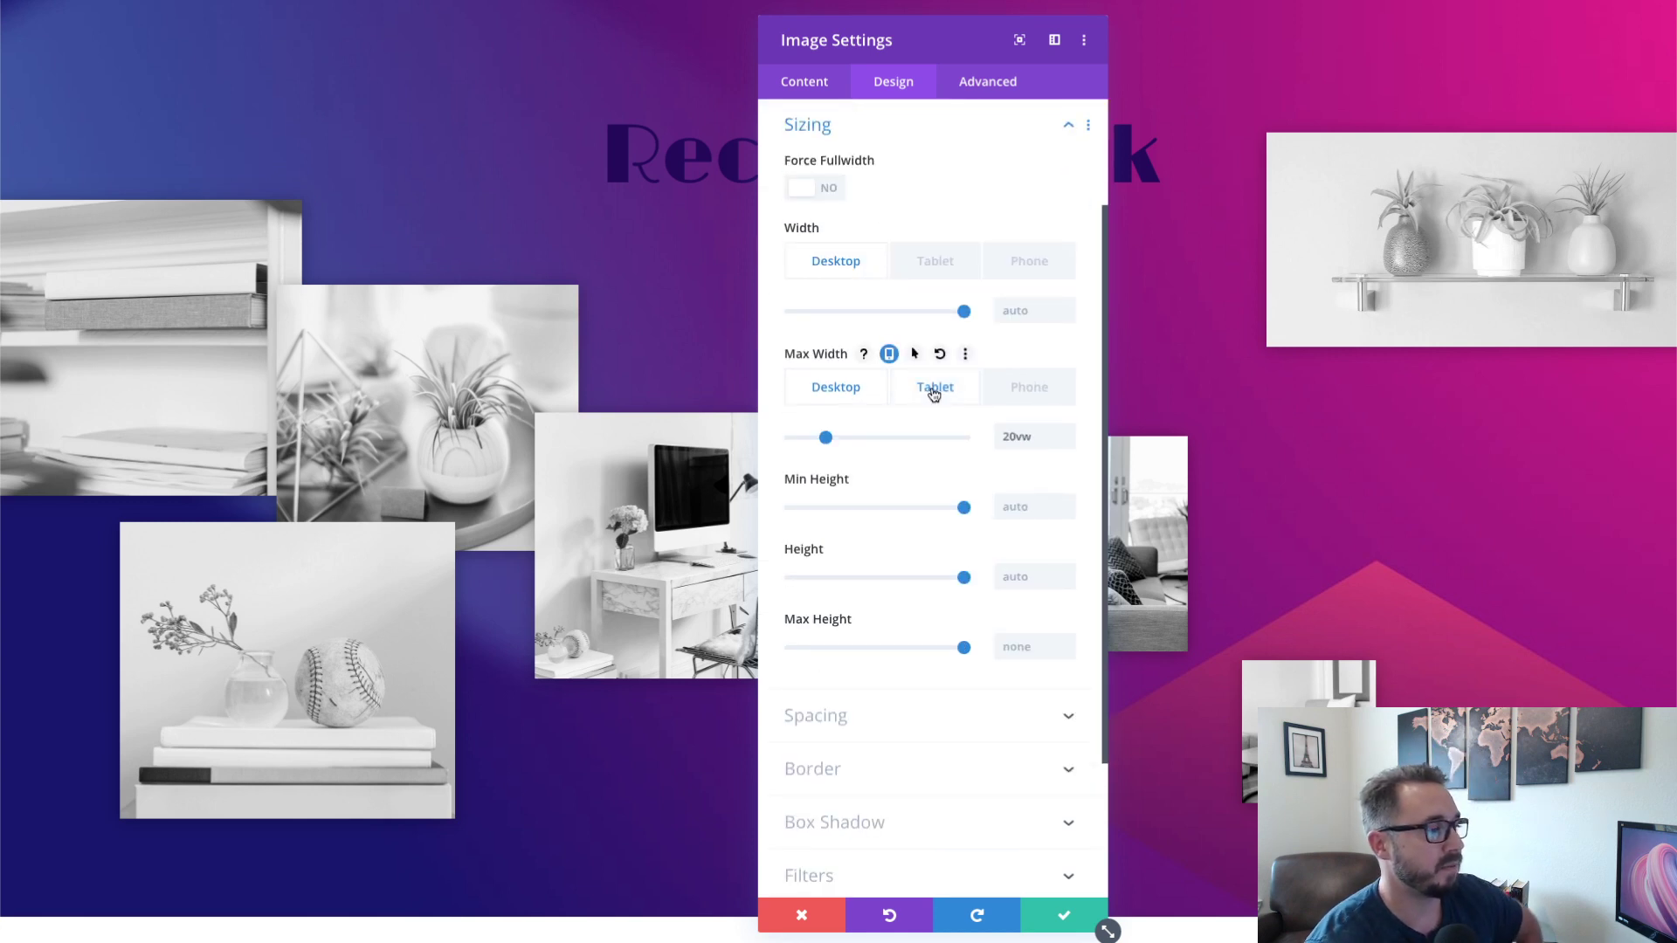
{"action": "left_click", "coordinate": [1036, 395]}
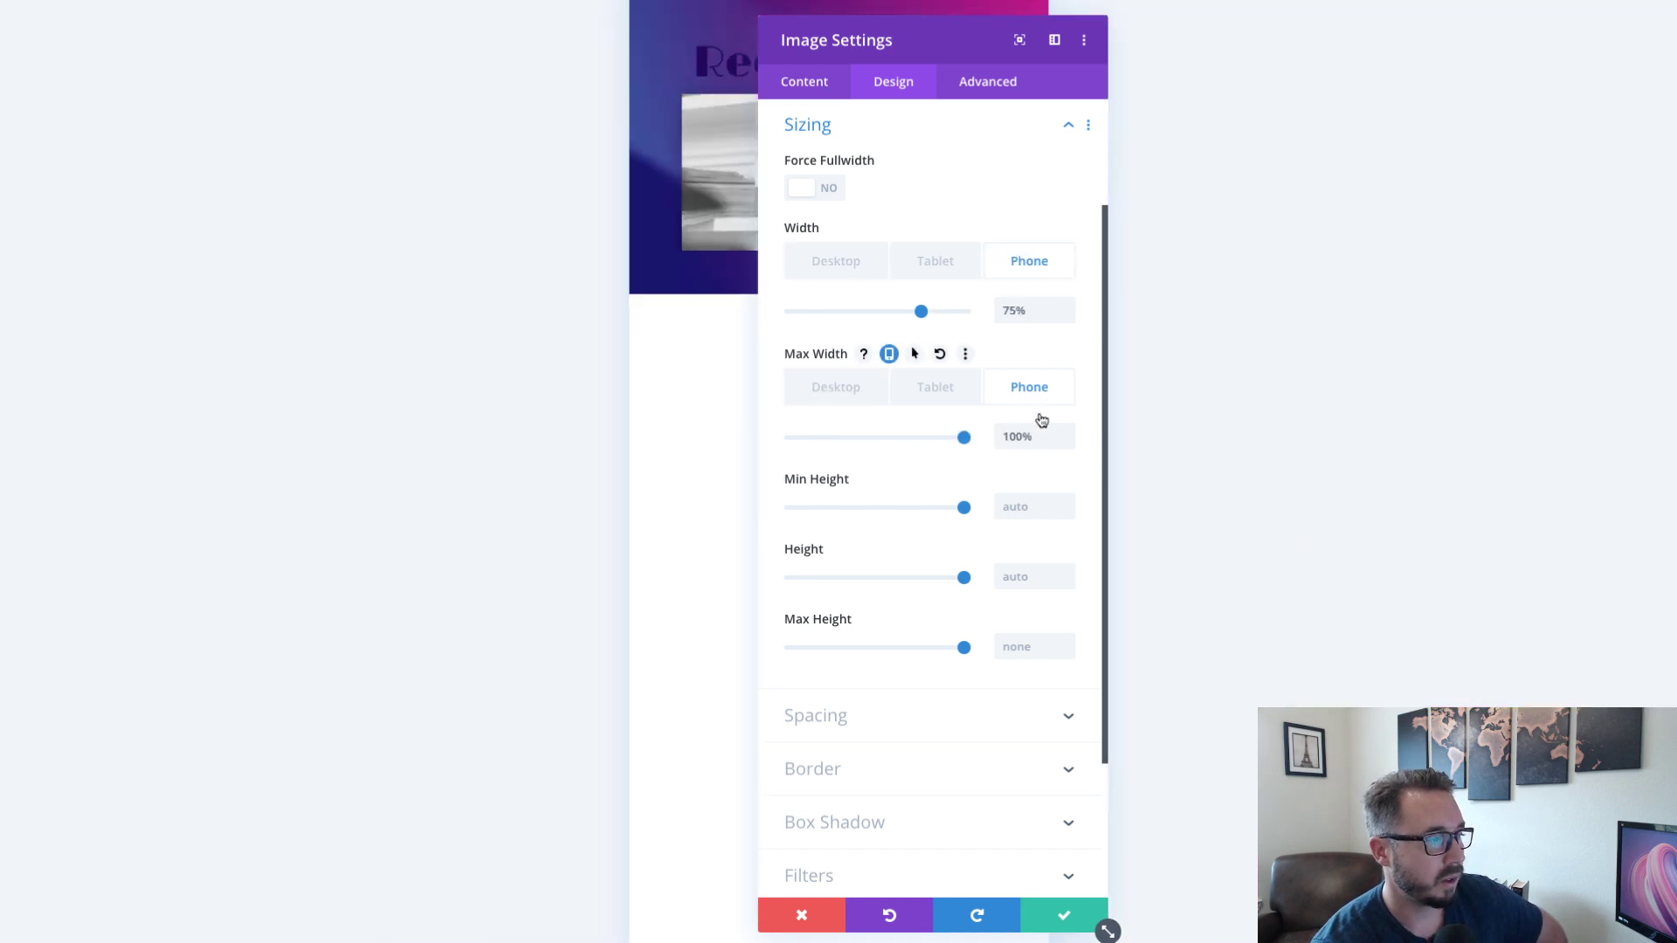
{"action": "left_click", "coordinate": [925, 401]}
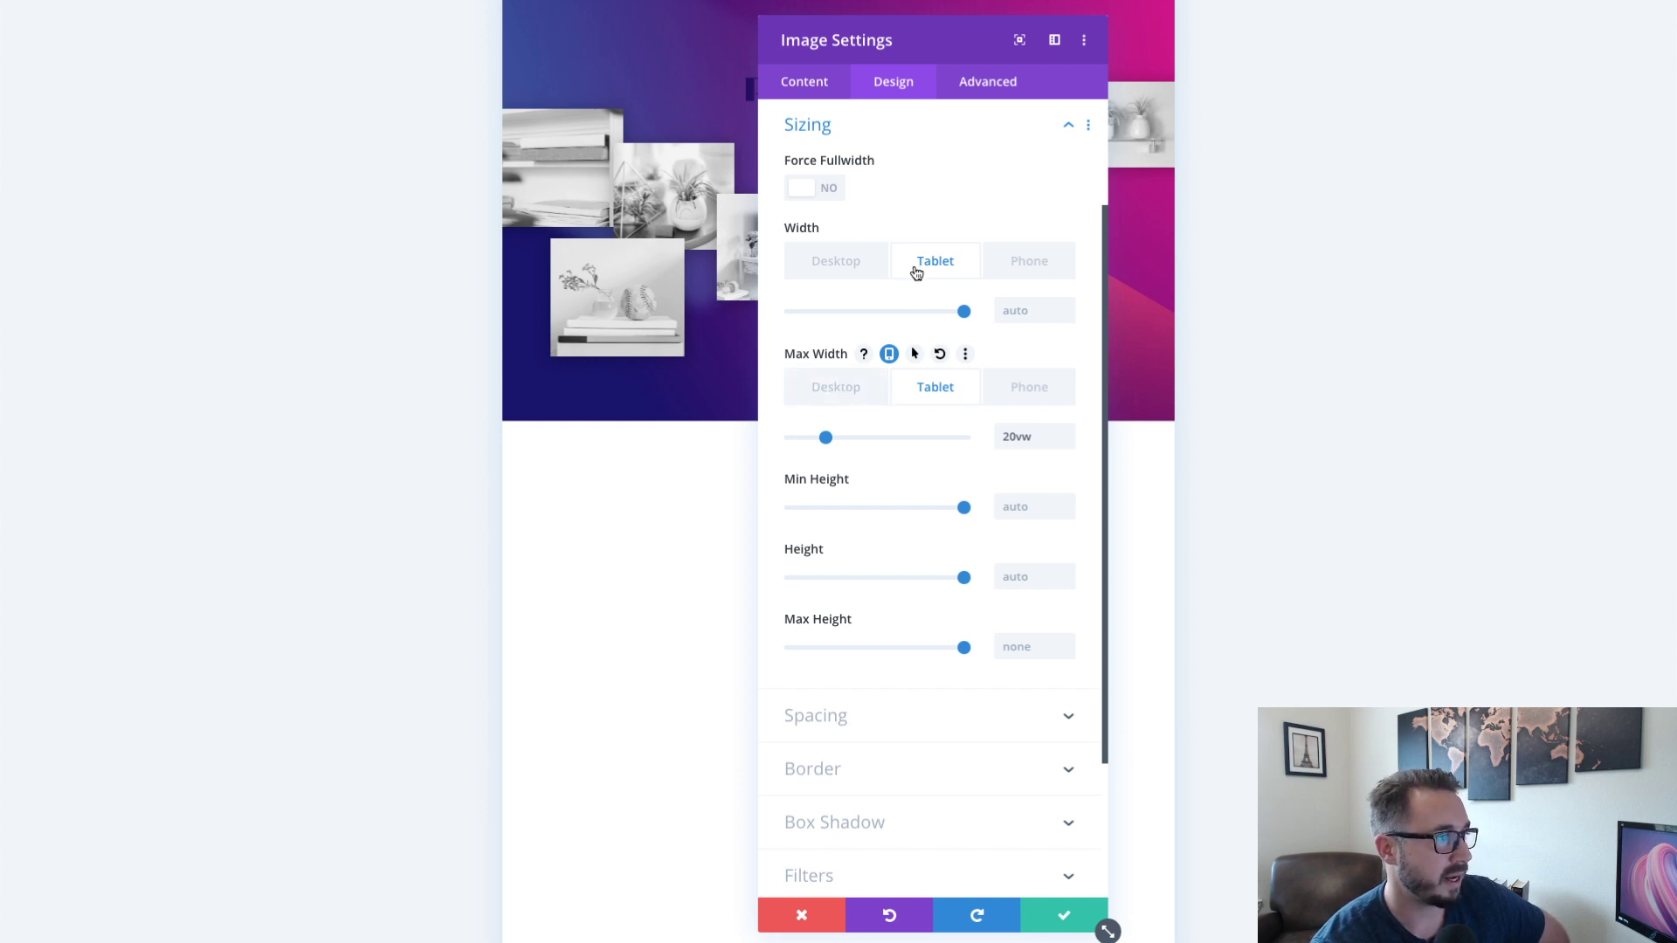
{"action": "left_click", "coordinate": [847, 268]}
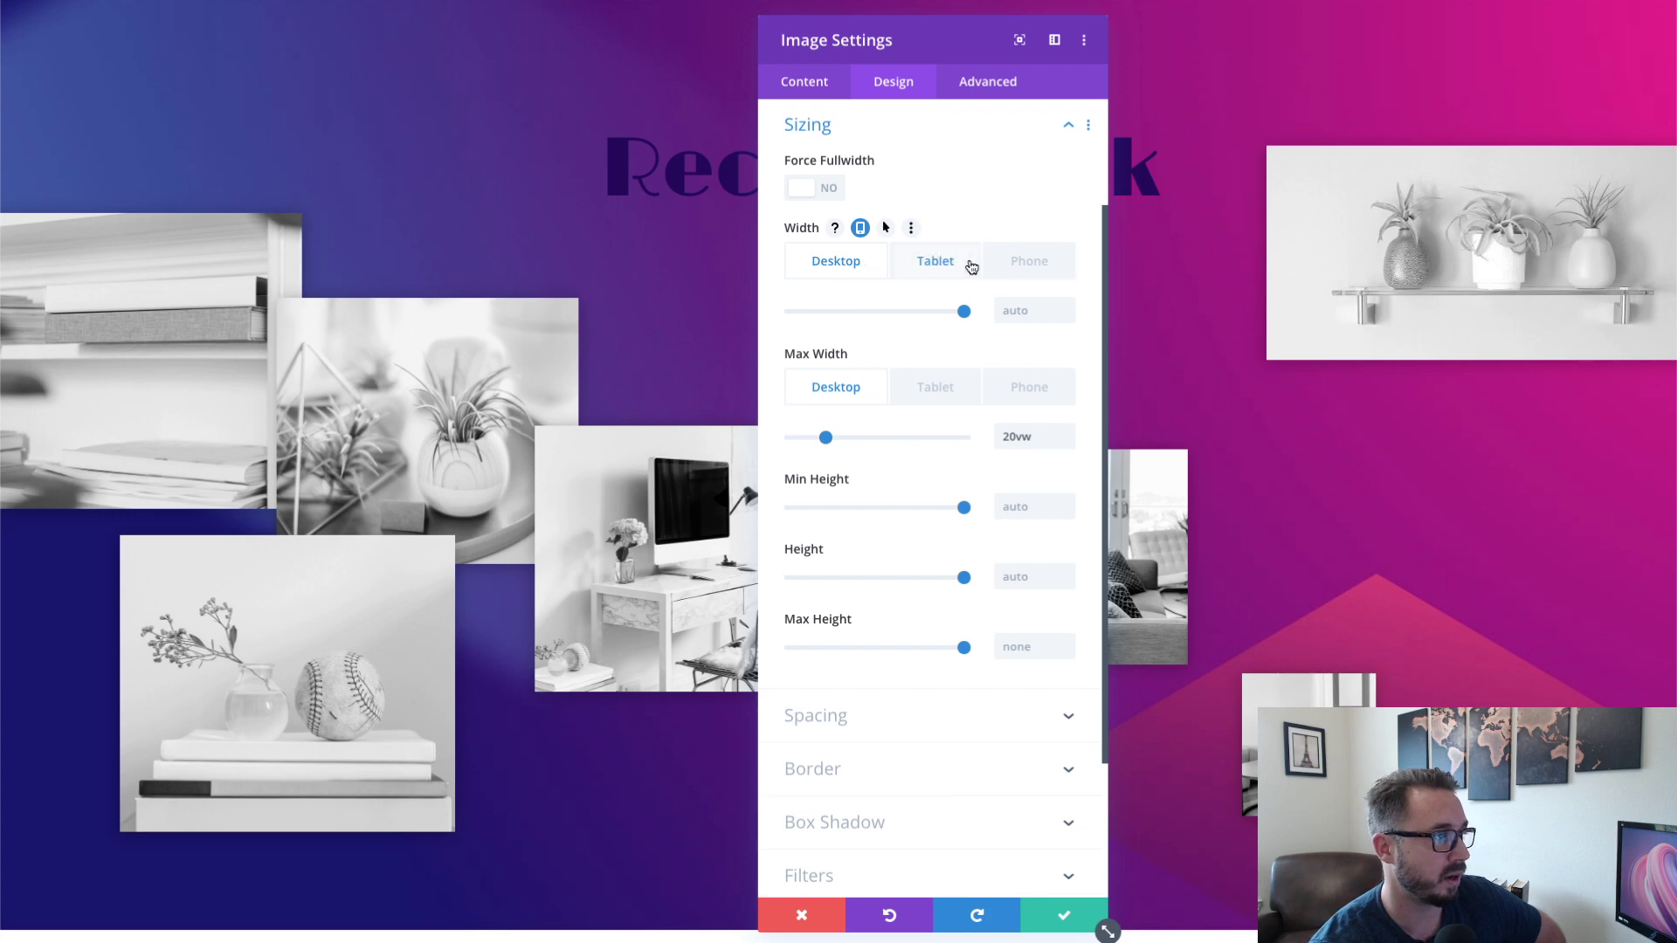
{"action": "left_click", "coordinate": [1029, 263]}
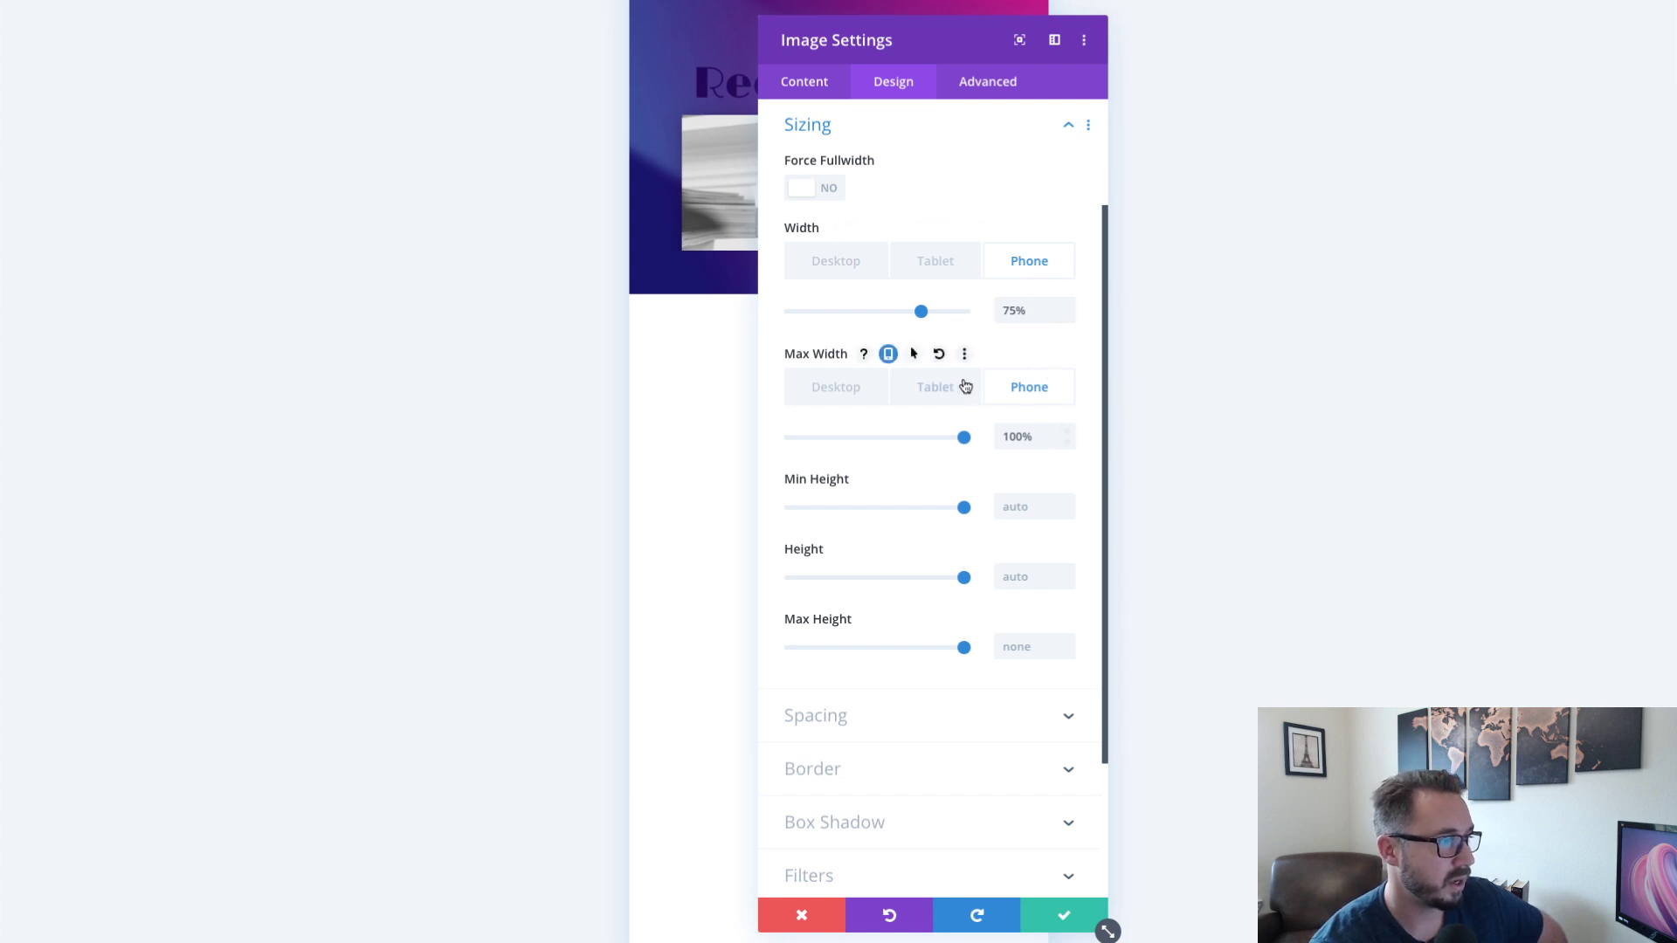
{"action": "left_click", "coordinate": [859, 267]}
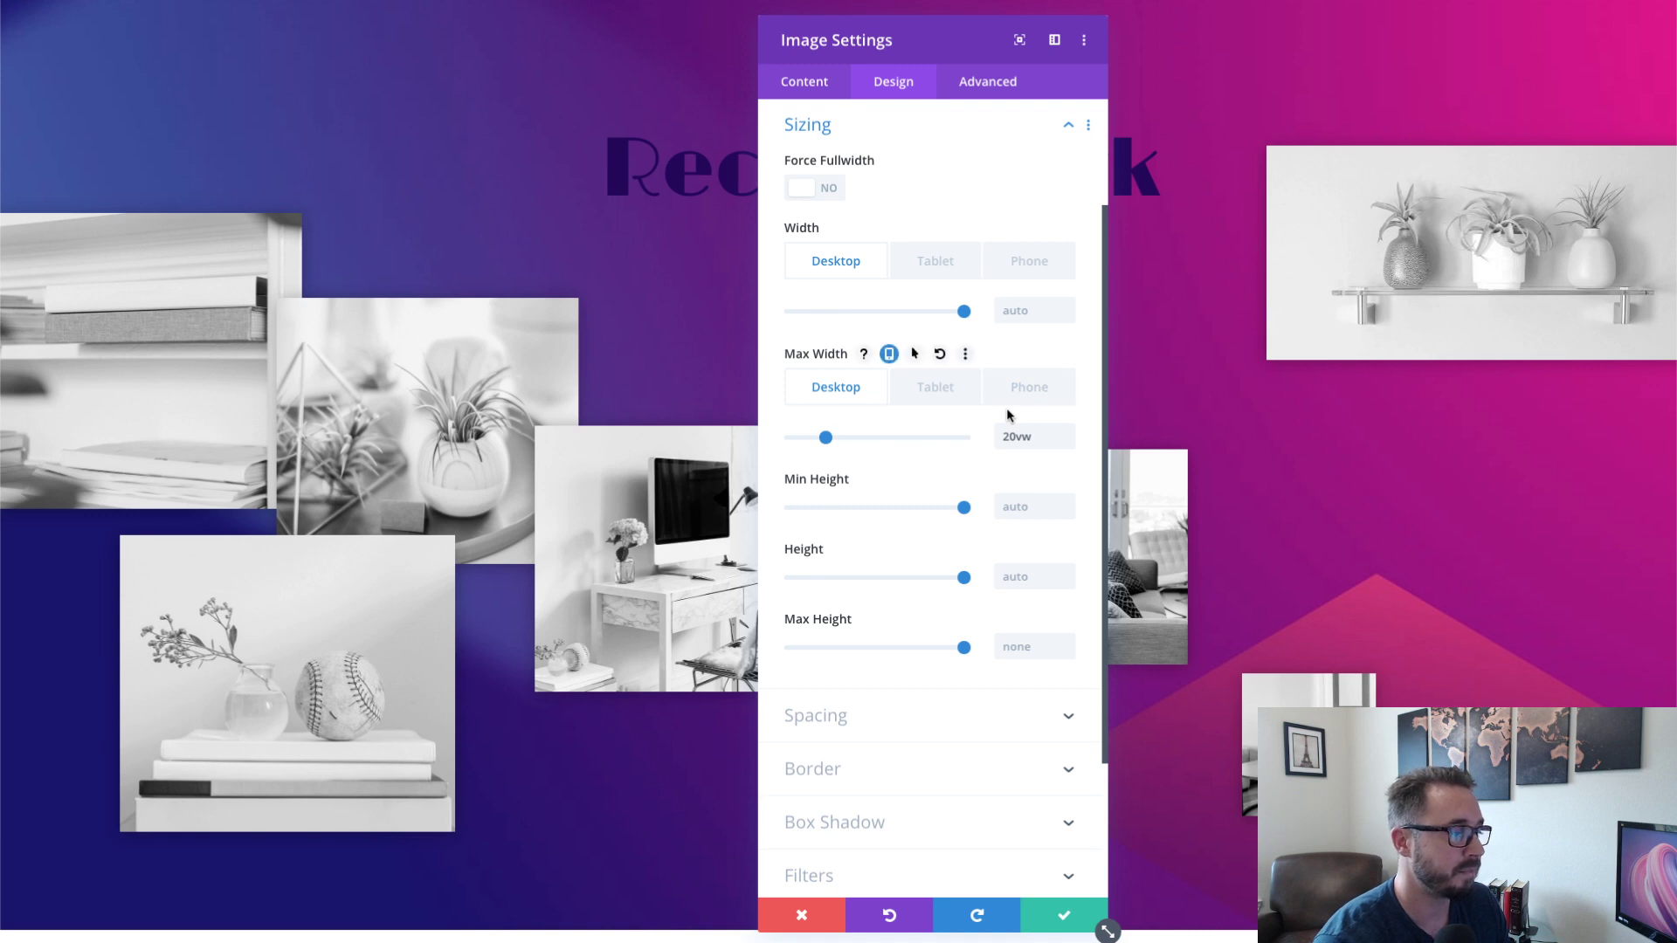
{"action": "left_click", "coordinate": [1061, 915]}
- Review the collage row's gutter width, width and max width sizing, and close the row settings
{"action": "mouse_move", "coordinate": [795, 175]}
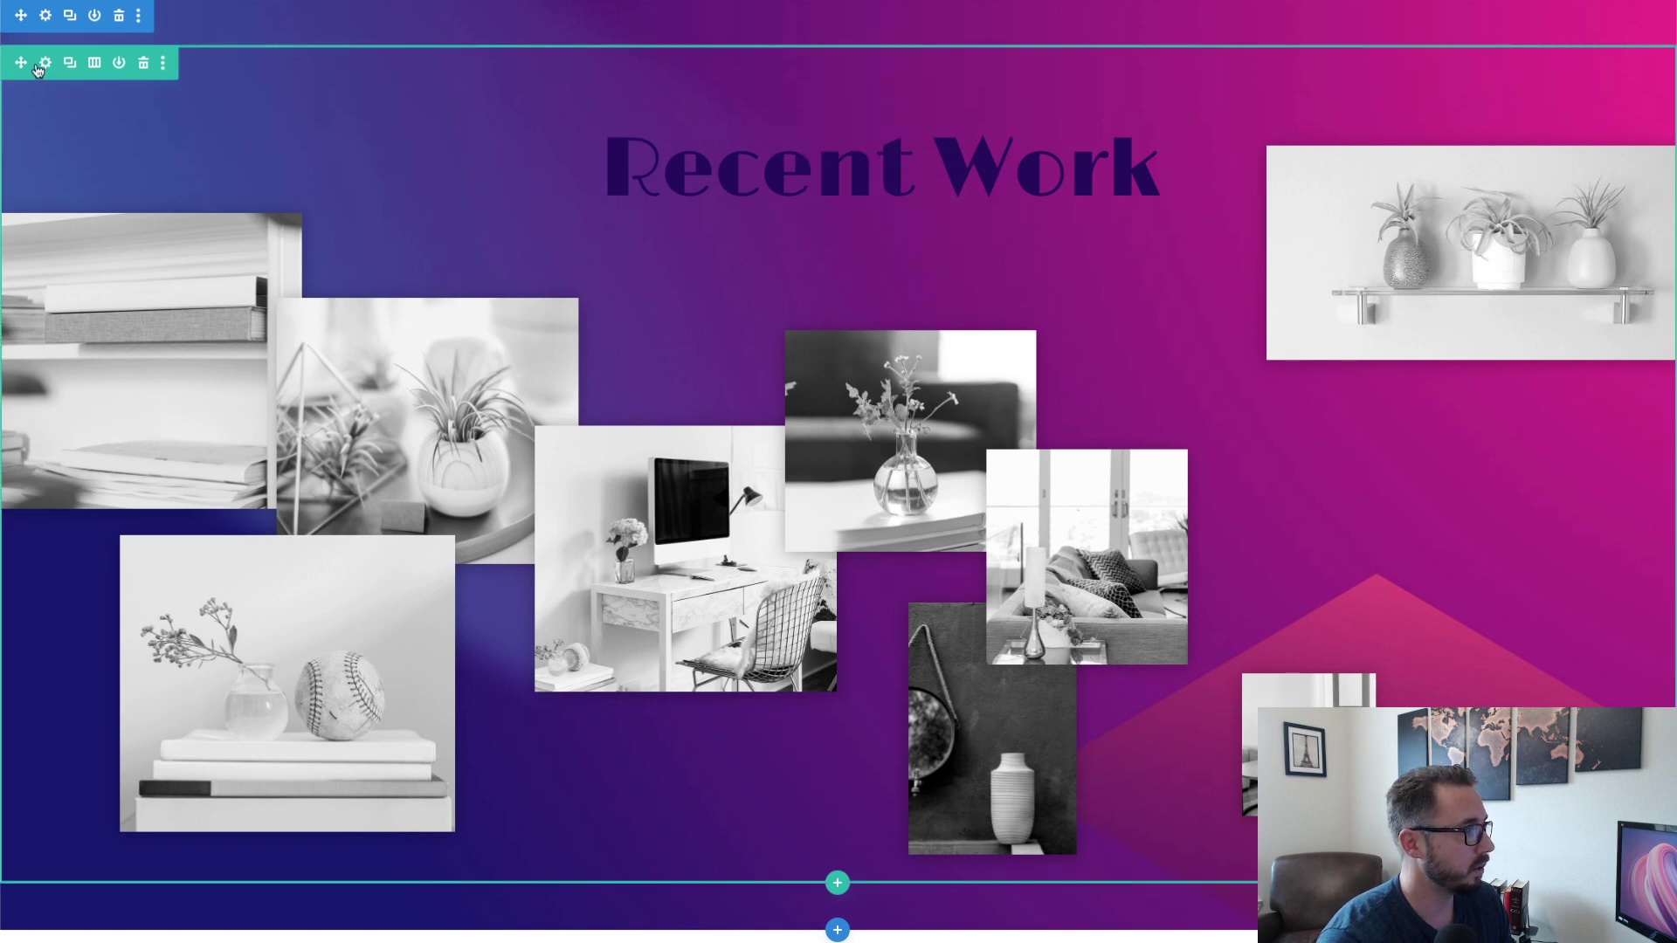
{"action": "left_click", "coordinate": [368, 124]}
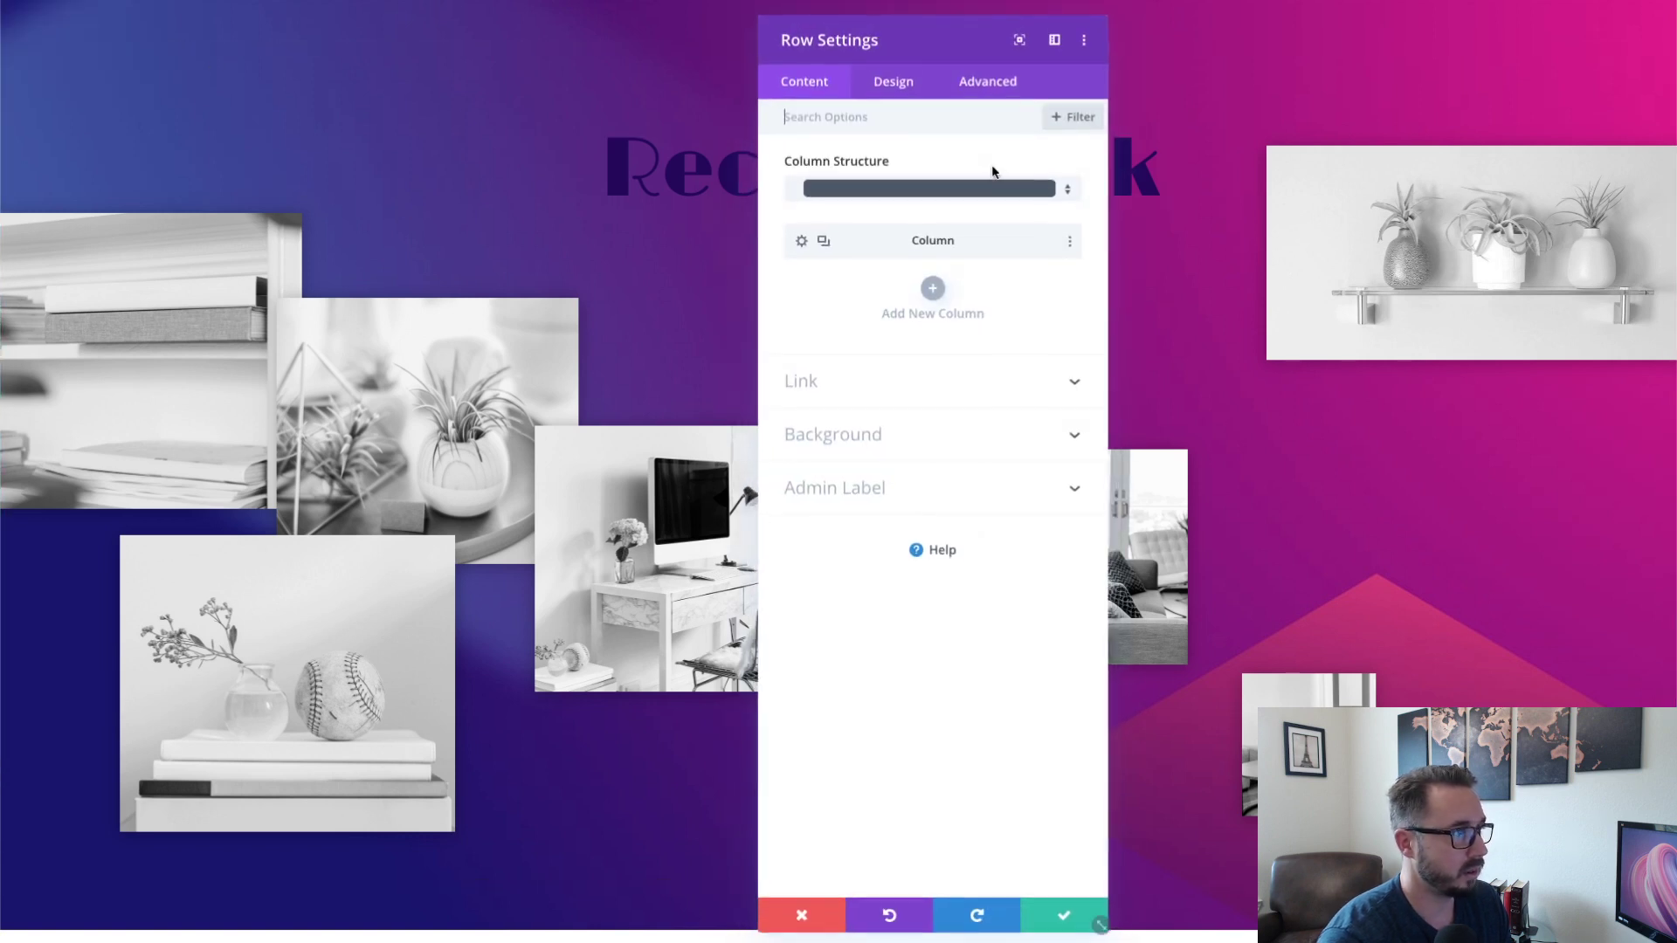
{"action": "left_click", "coordinate": [900, 86]}
{"action": "left_click", "coordinate": [904, 176]}
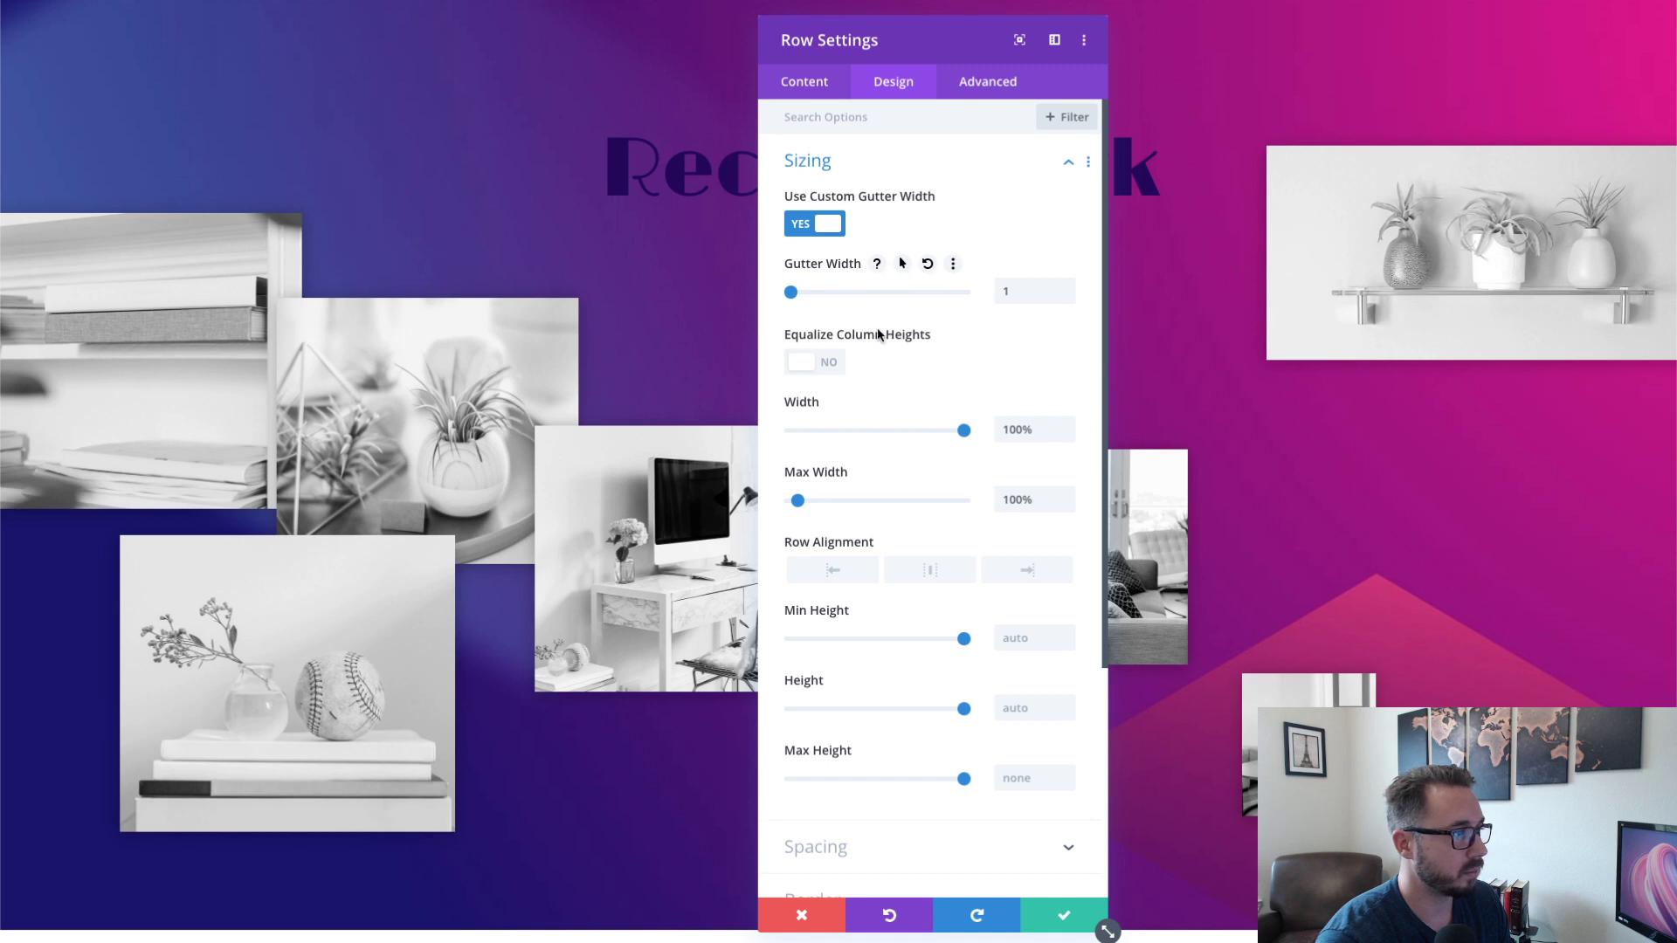
{"action": "left_click", "coordinate": [1067, 917]}
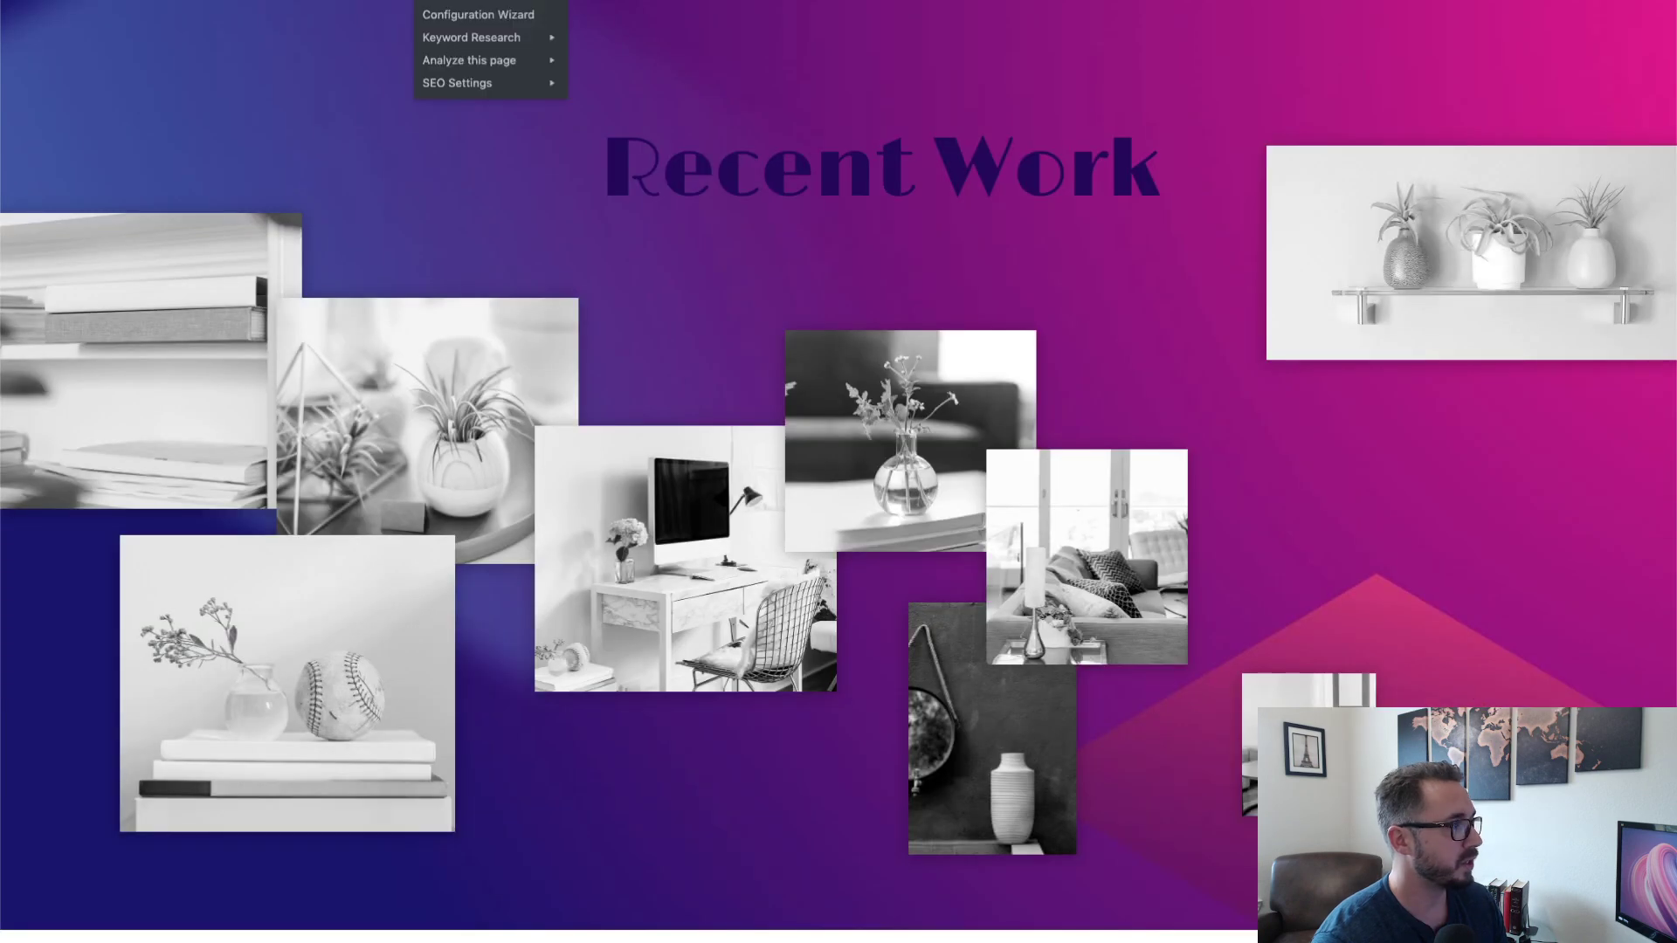
- Open the live page outside the Visual Builder in a separate window, narrow it to phone width and reposition it
{"action": "right_click", "coordinate": [485, 2]}
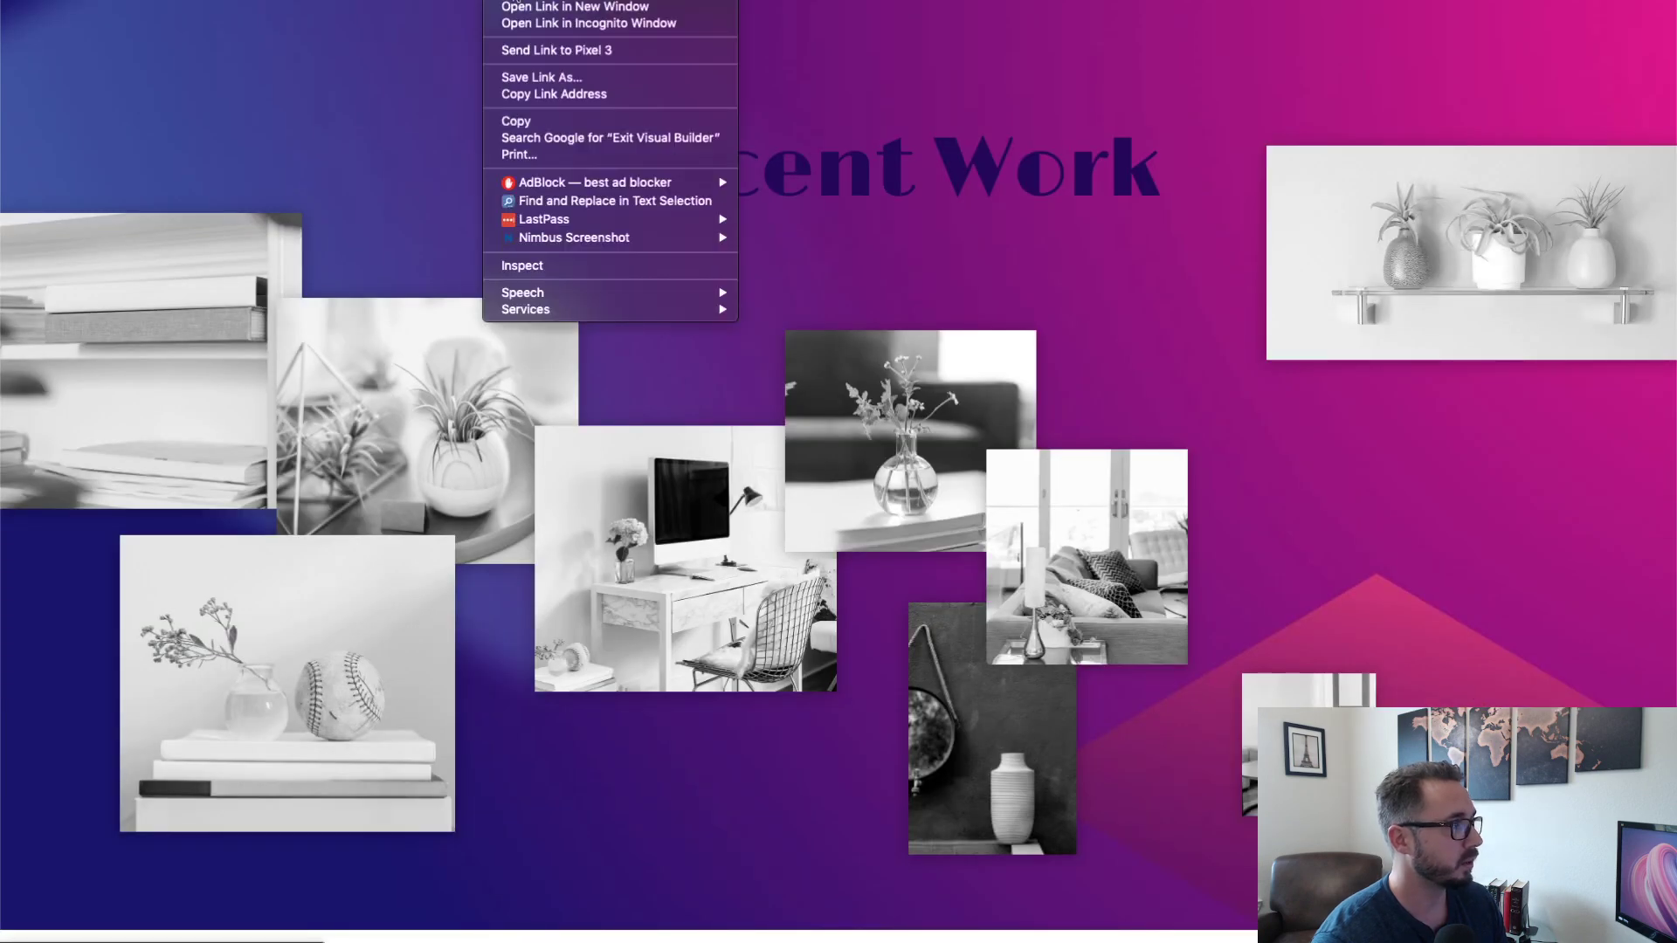
{"action": "left_click", "coordinate": [515, 0]}
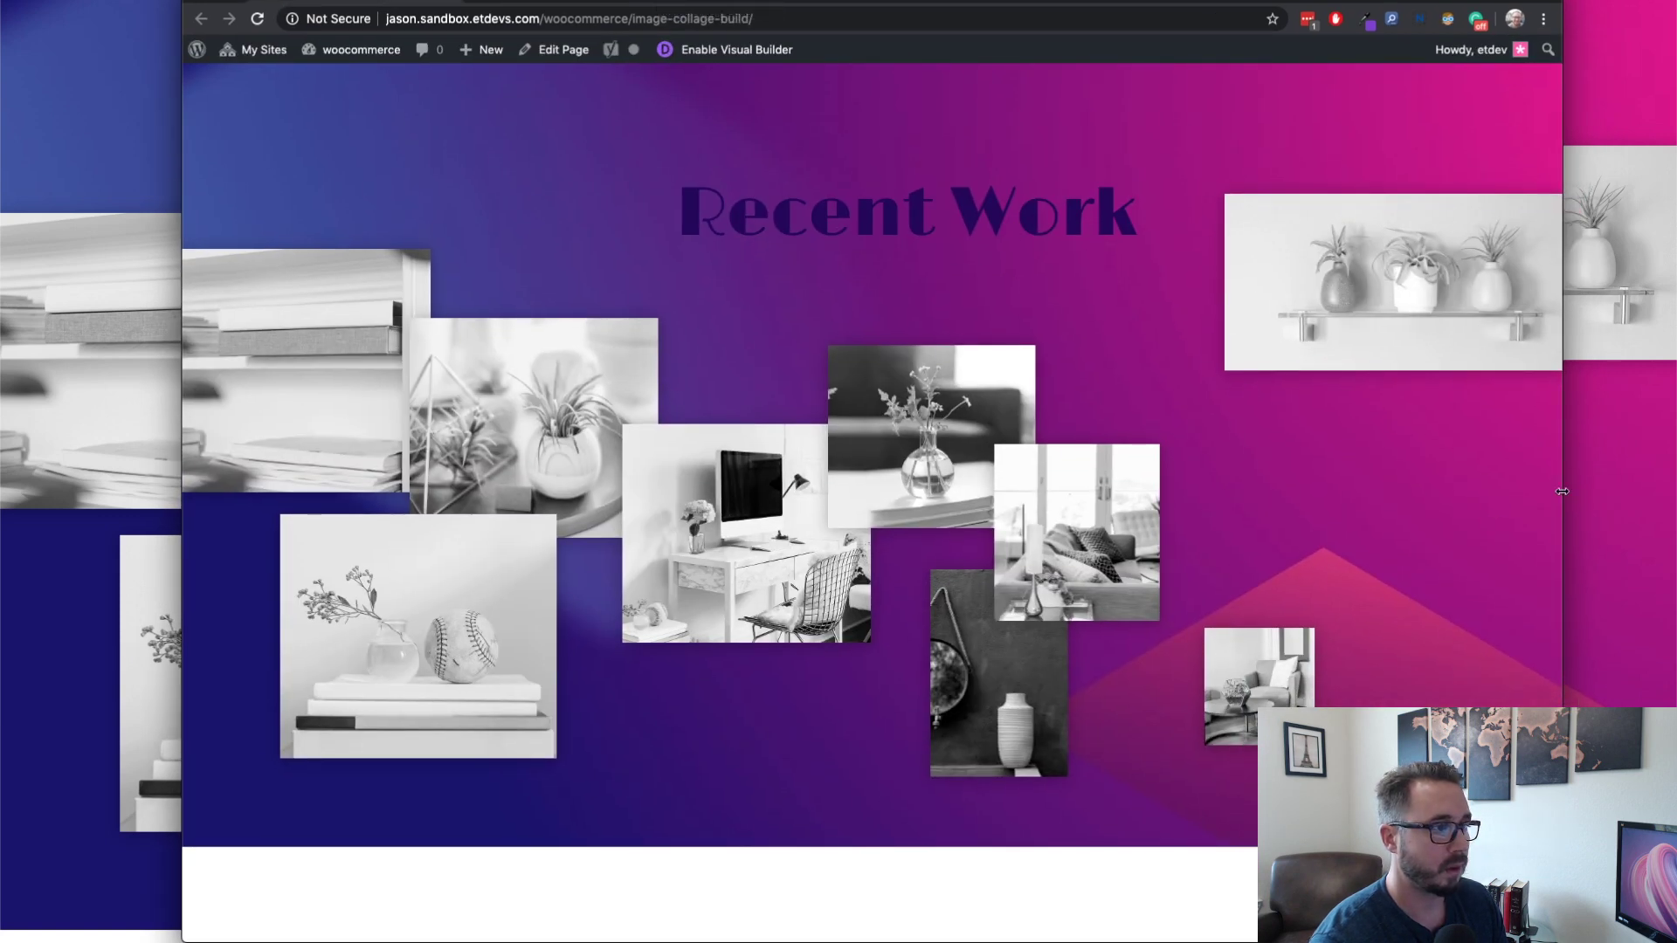
{"action": "left_click_drag", "start_coordinate": [1563, 492], "coordinate": [704, 468]}
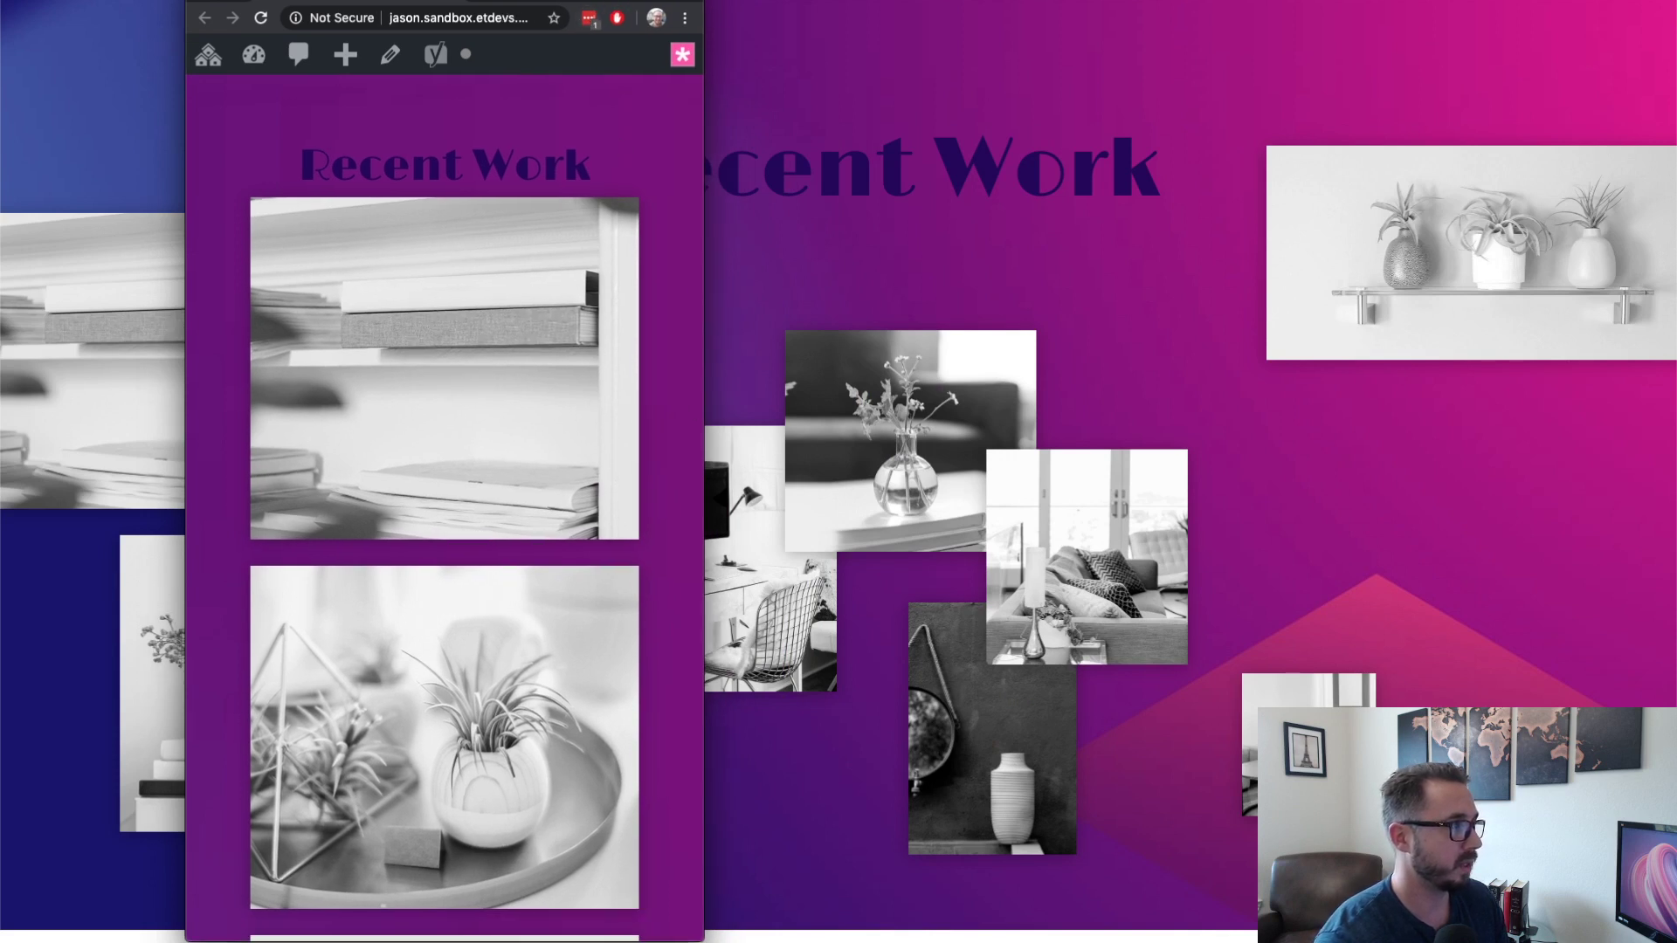
{"action": "left_click_drag", "start_coordinate": [568, 2], "coordinate": [1005, 1]}
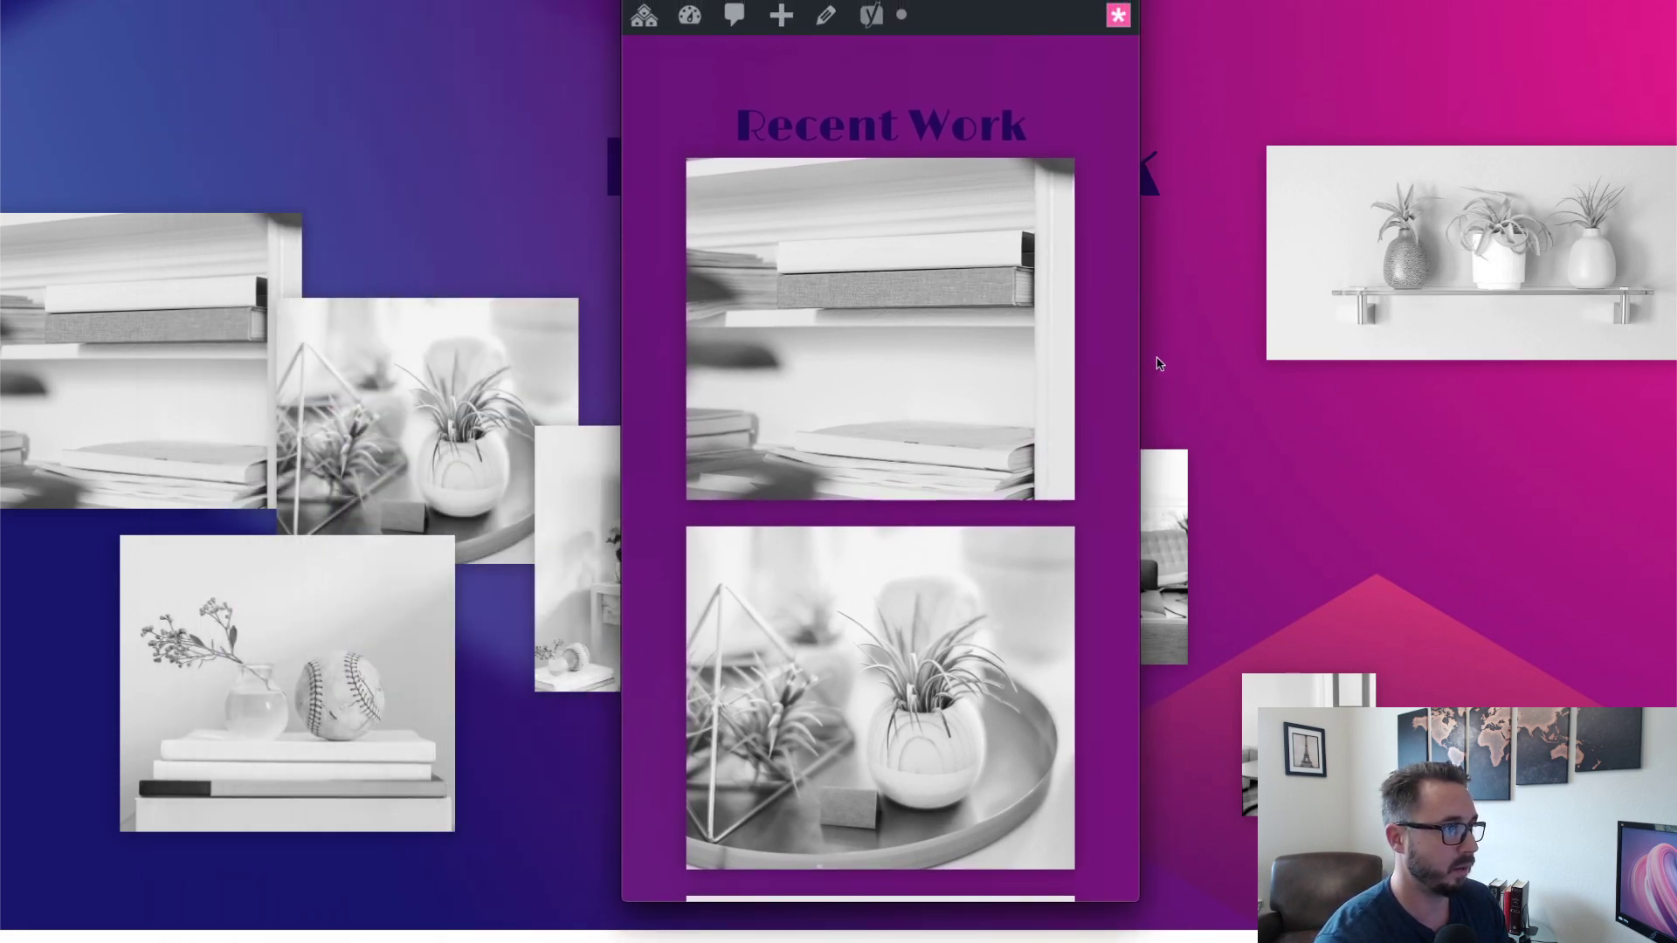
{"action": "left_click_drag", "start_coordinate": [1139, 364], "coordinate": [1214, 369]}
- Review the stacked collage images and their hover effect at phone width, and widen the window back to desktop size
{"action": "scroll", "coordinate": [1167, 389], "scroll_direction": "down", "scroll_amount": 10}
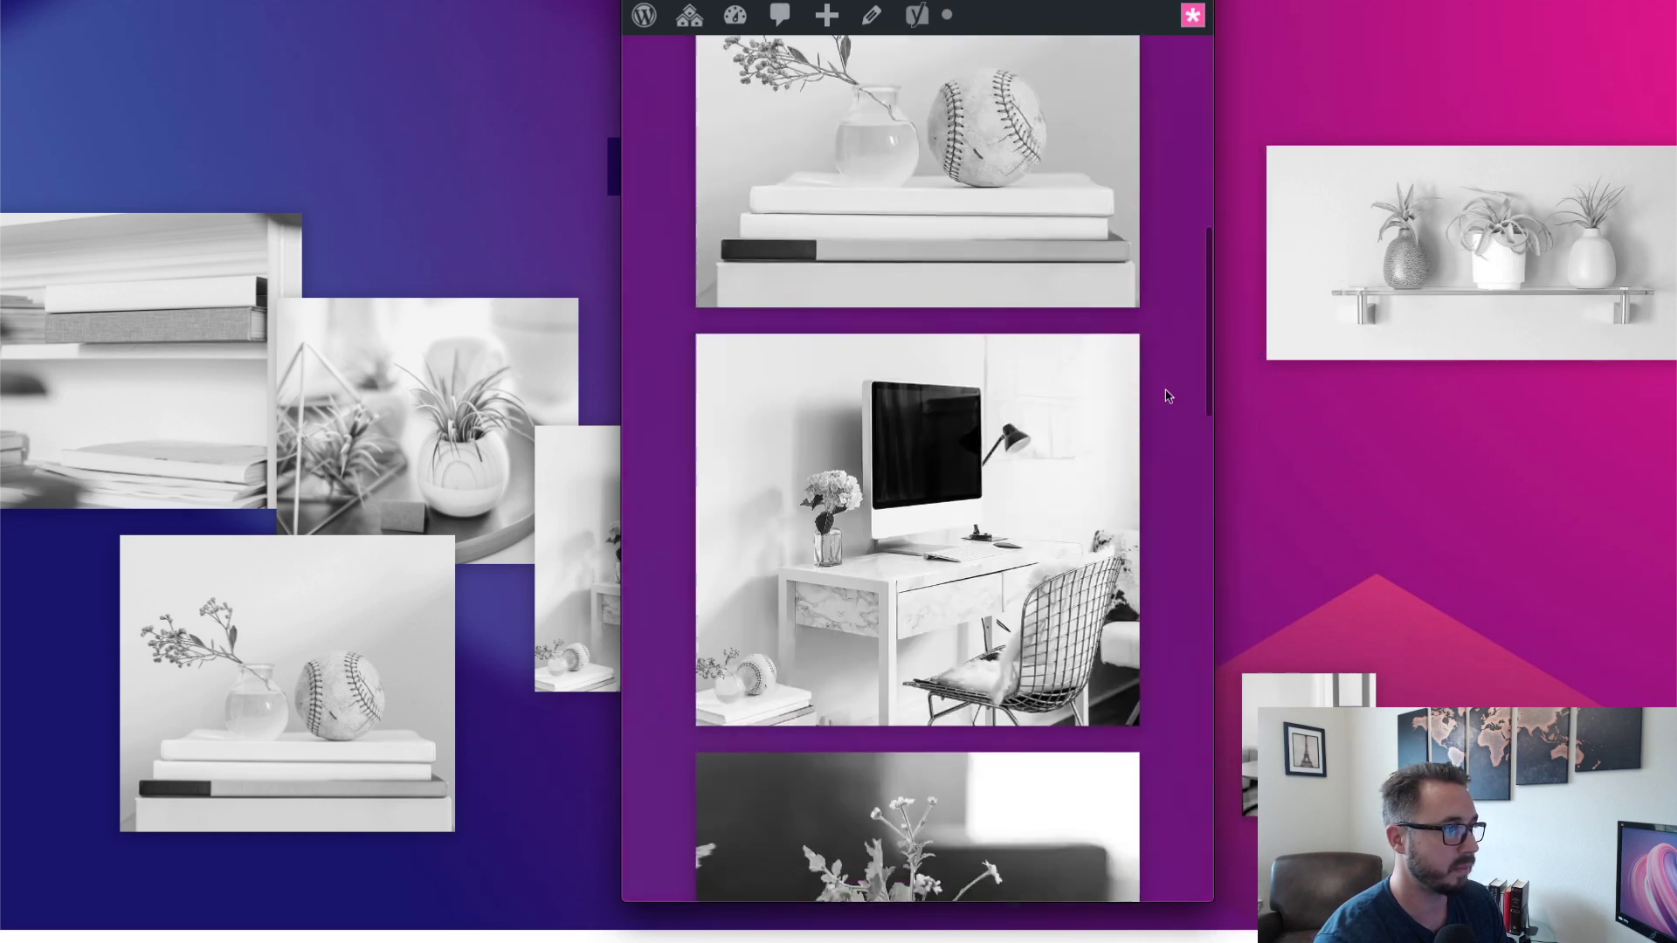
{"action": "scroll", "coordinate": [1168, 389], "scroll_direction": "down", "scroll_amount": 10}
{"action": "scroll", "coordinate": [1168, 389], "scroll_direction": "up", "scroll_amount": 9}
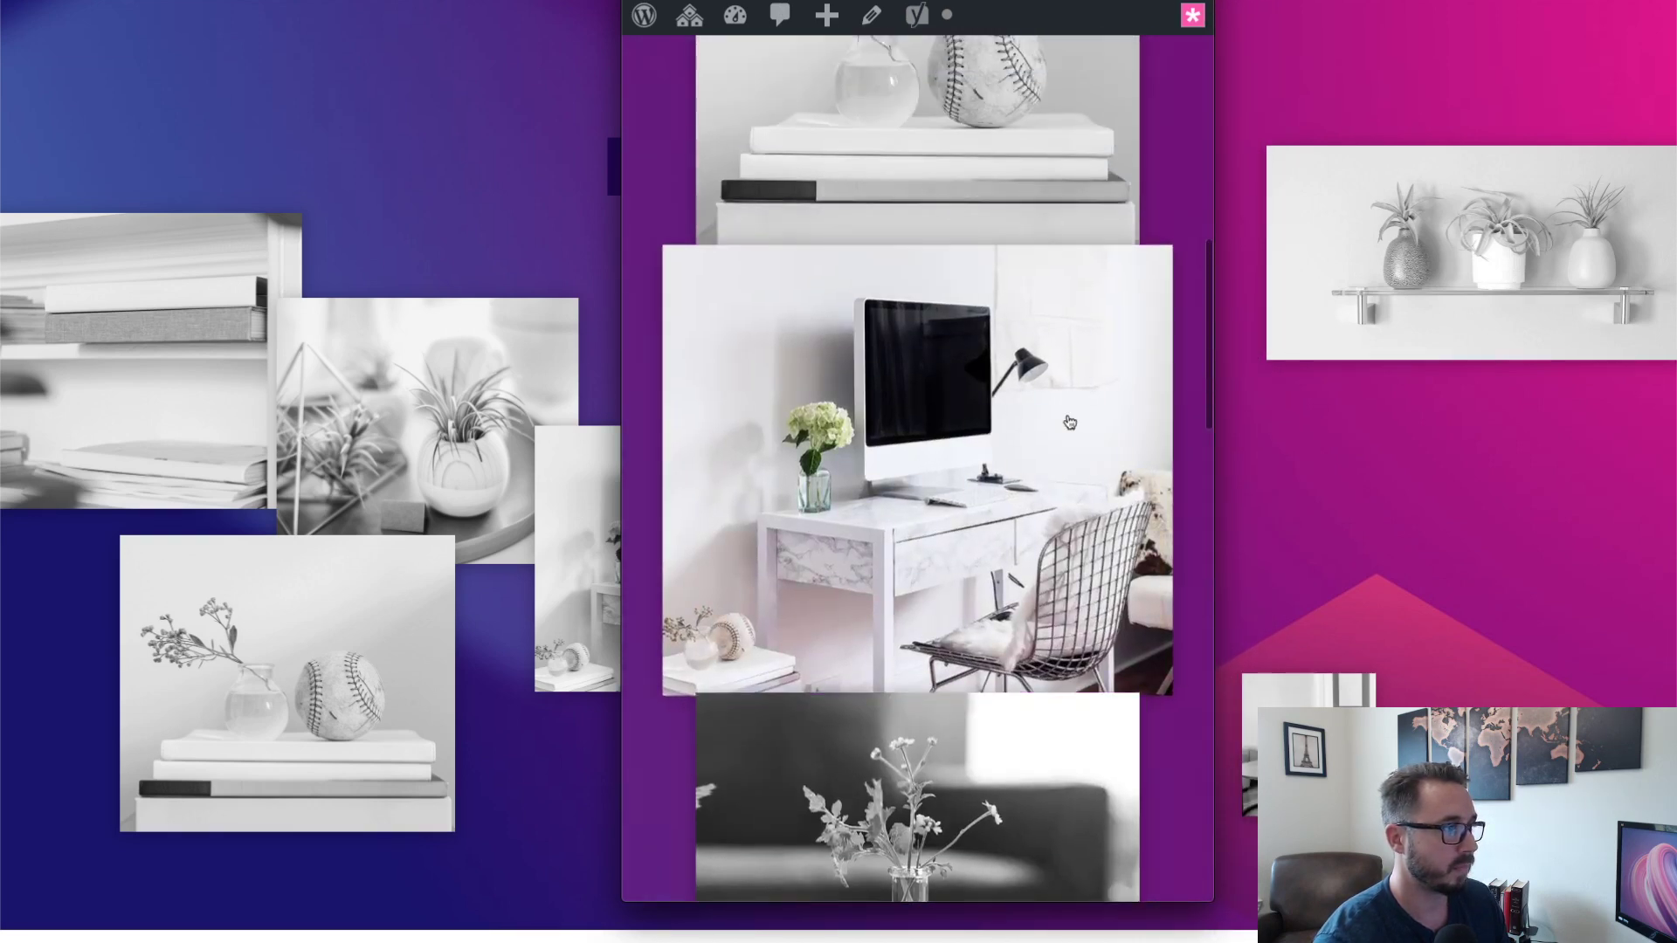
{"action": "scroll", "coordinate": [1205, 365], "scroll_direction": "up", "scroll_amount": 10}
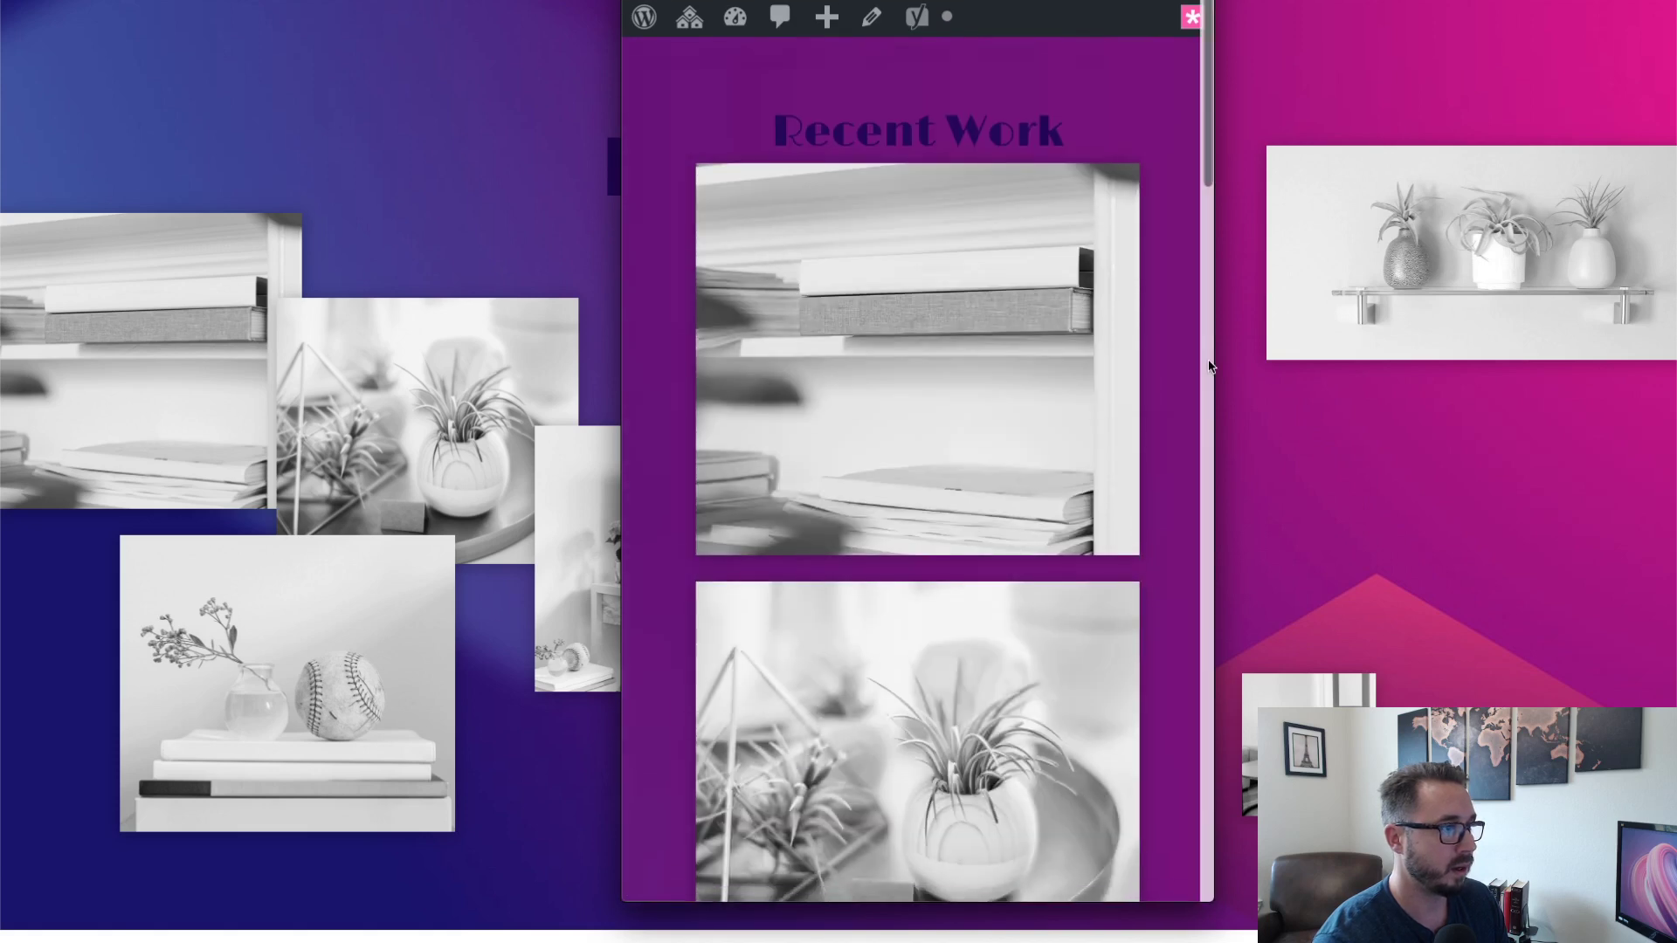
{"action": "left_click_drag", "start_coordinate": [1217, 360], "coordinate": [1598, 341]}
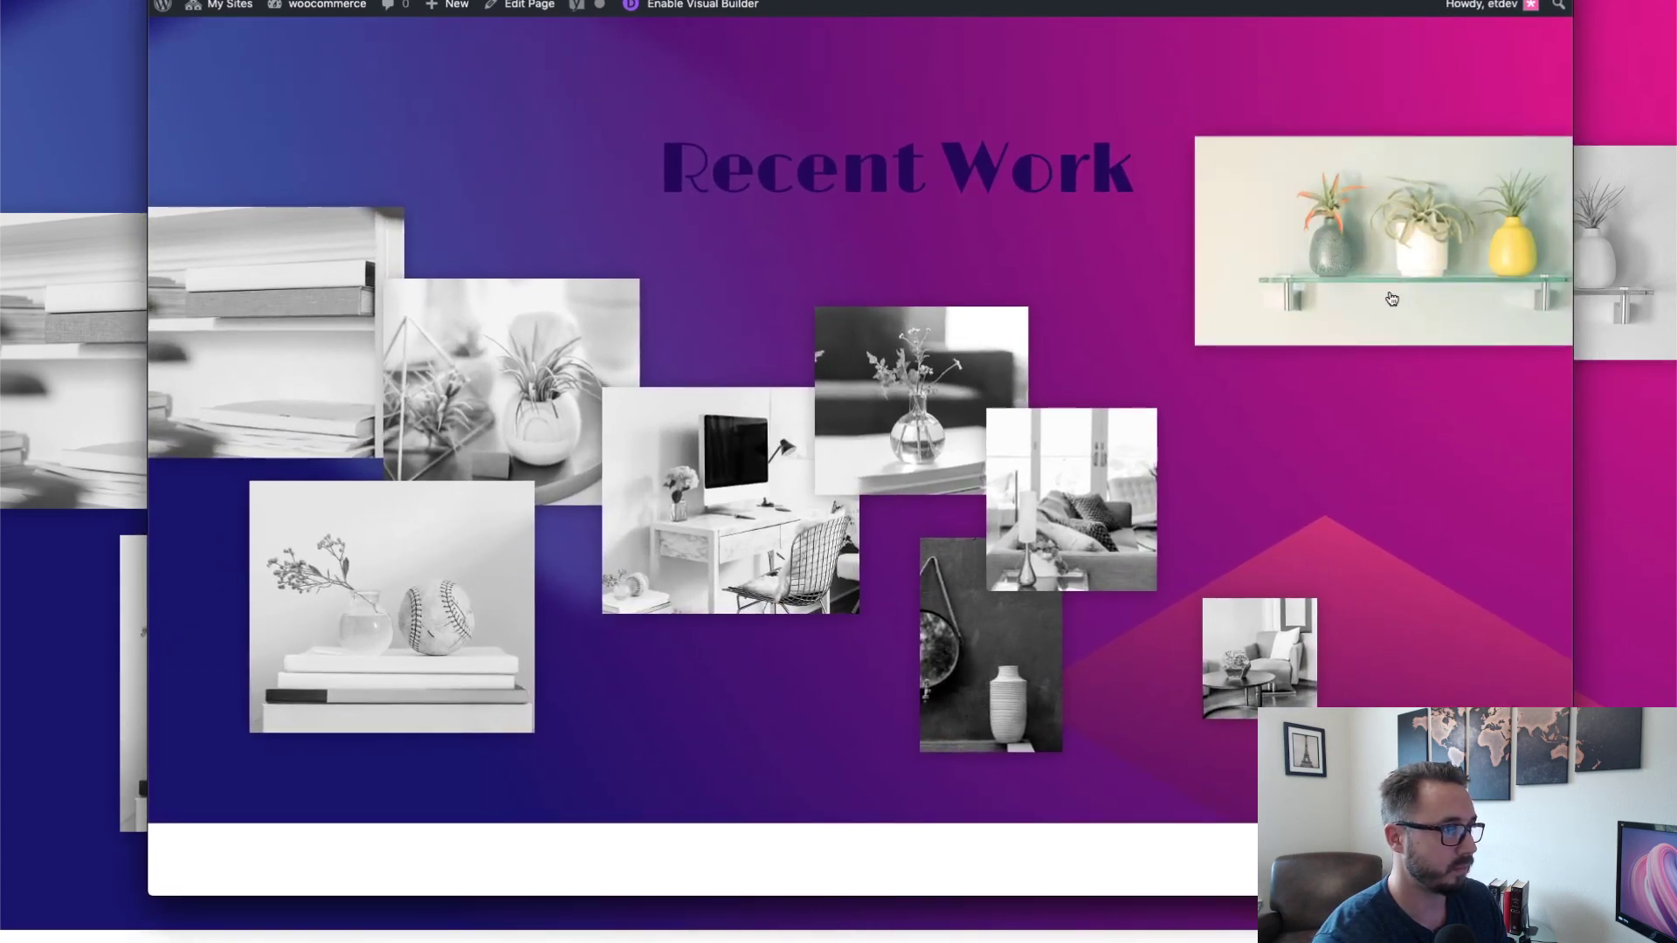